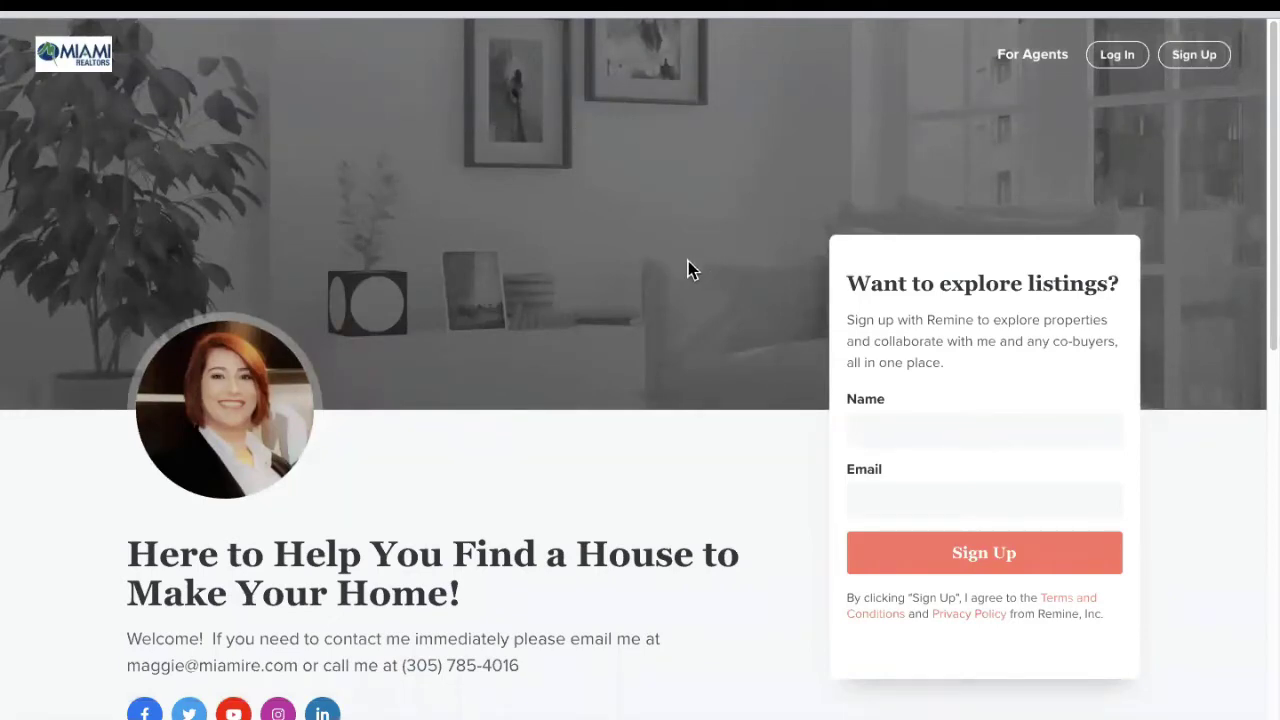
Step: Scroll through the public agent profile, then go back to the Social Profile settings tab
scroll(716, 296, "down", 1)
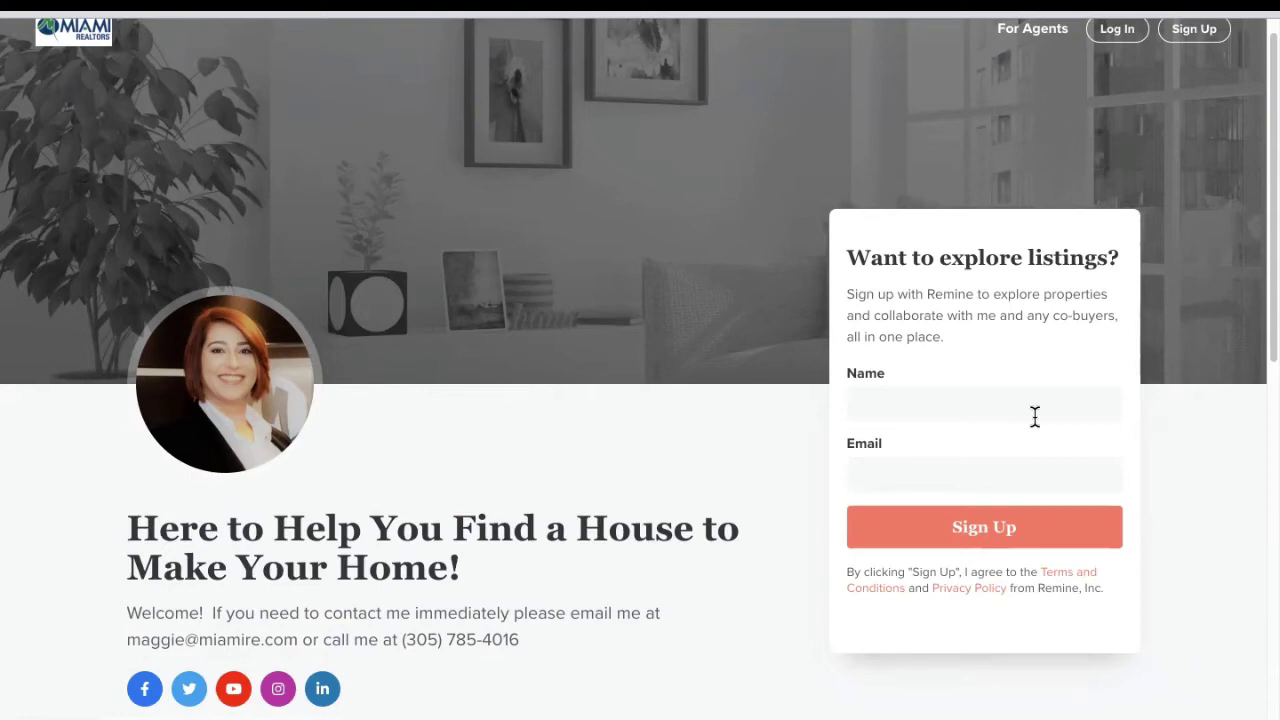
scroll(650, 430, "down", 4)
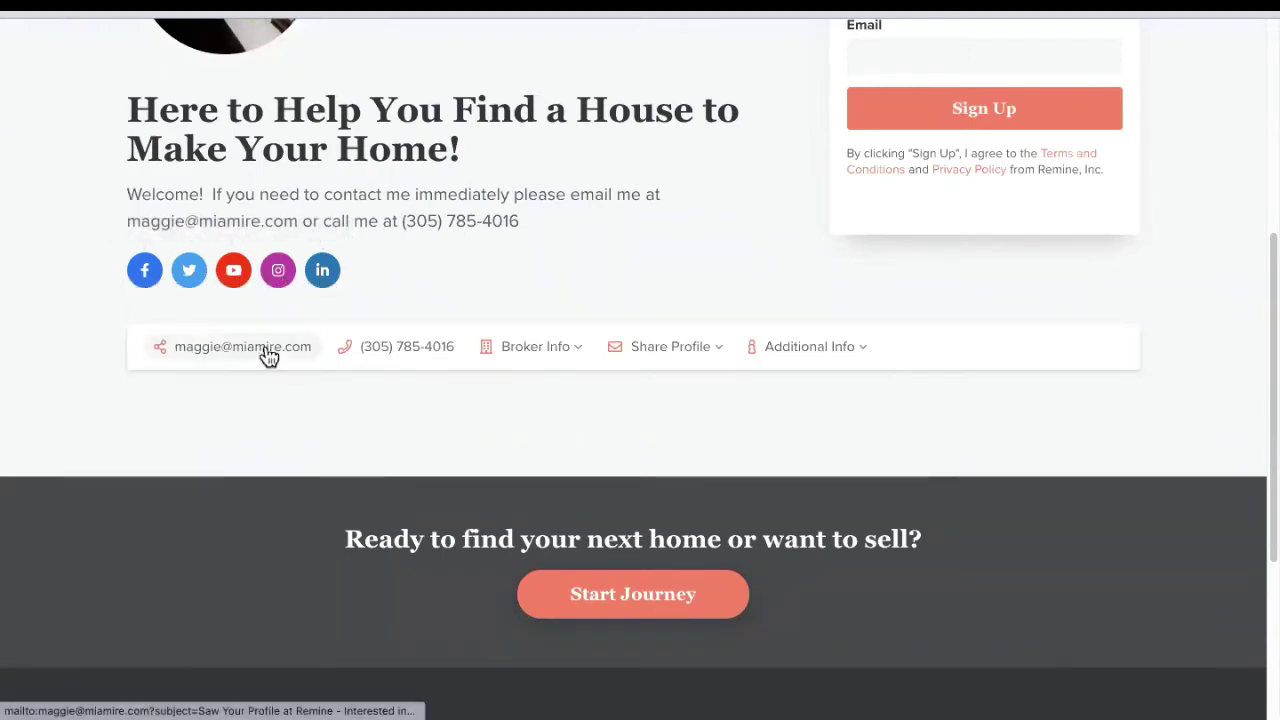
scroll(1112, 384, "up", 1)
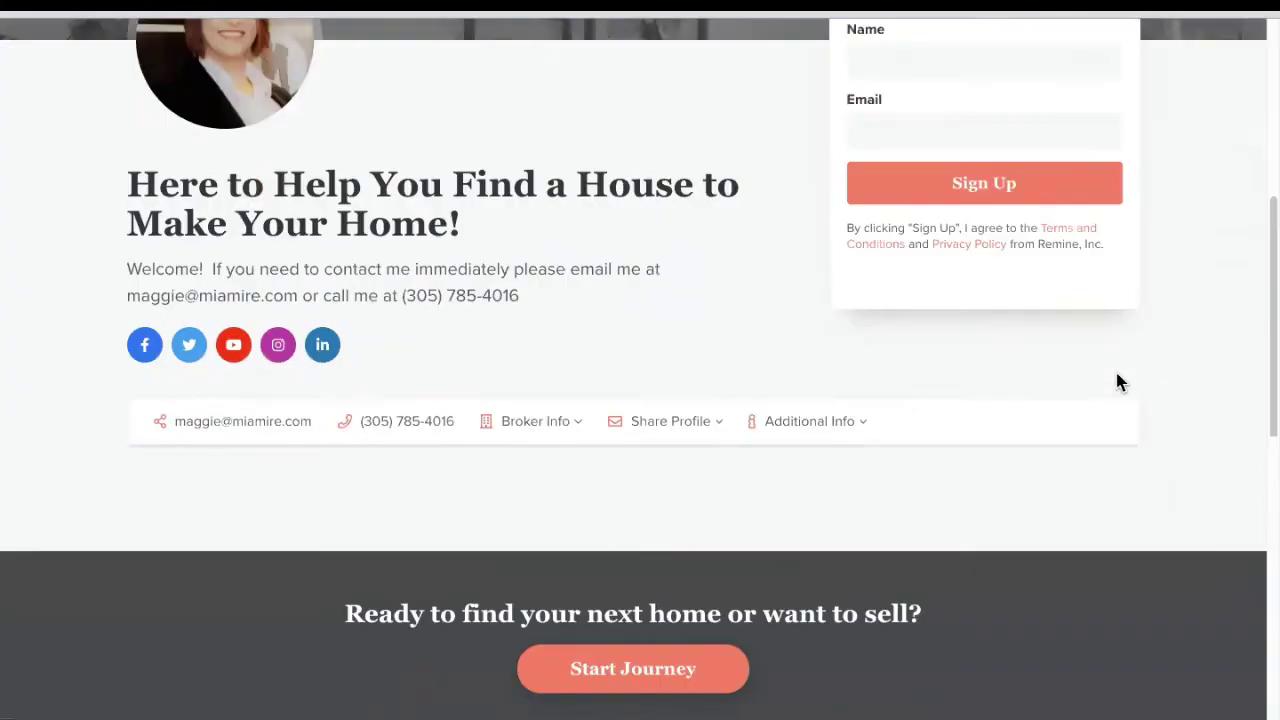
scroll(1118, 382, "down", 5)
mouse_move(437, 20)
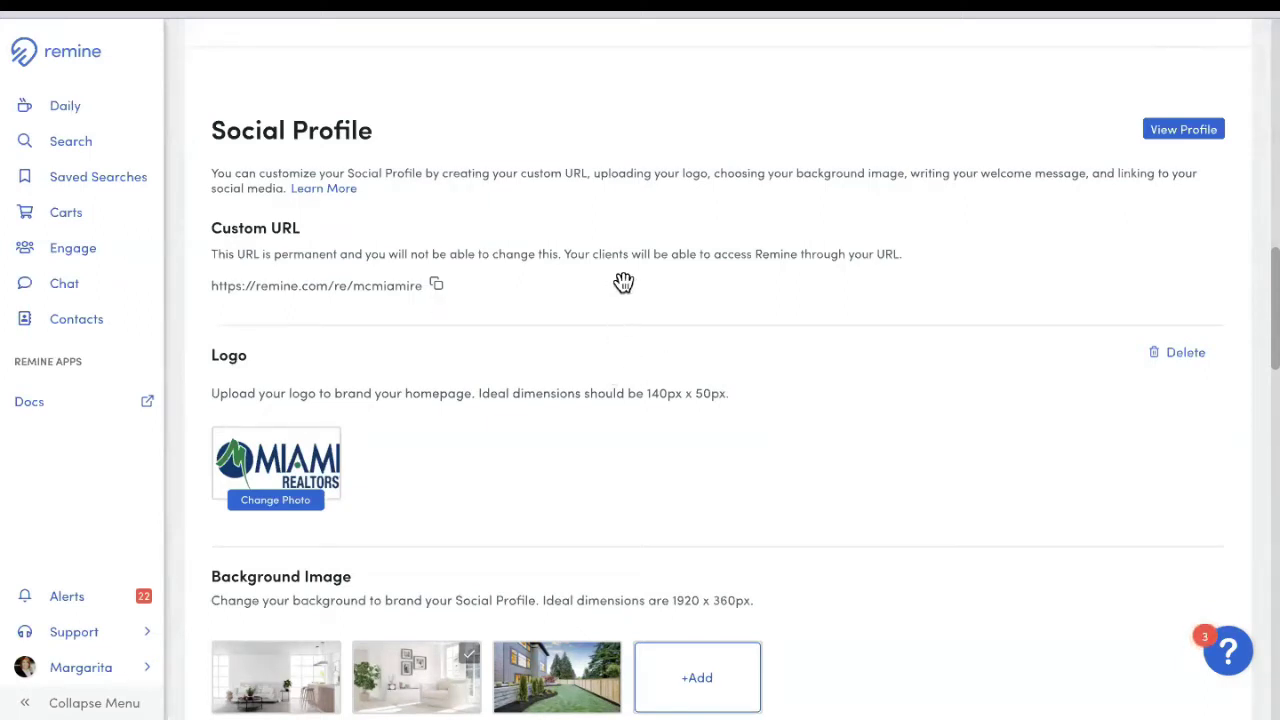
Step: Open the Welcome Message for editing with the cursor after the English greeting
scroll(515, 360, "down", 1)
scroll(415, 449, "down", 1)
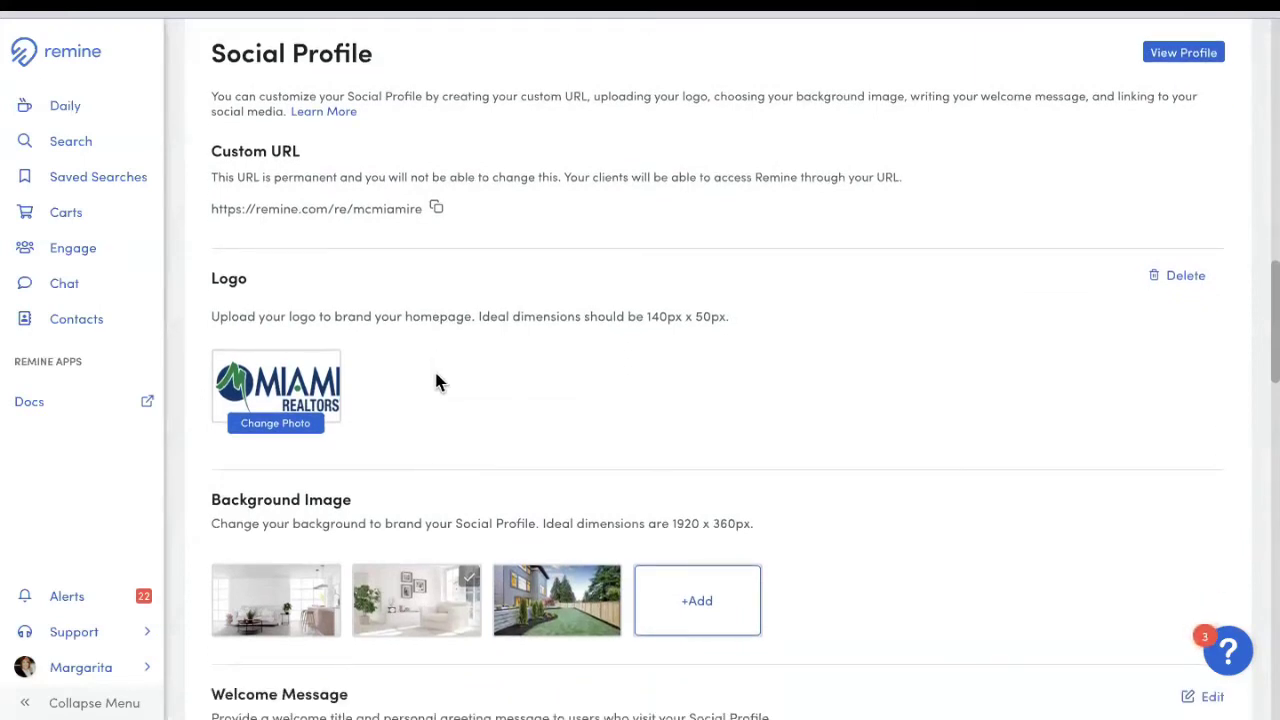
scroll(436, 381, "down", 5)
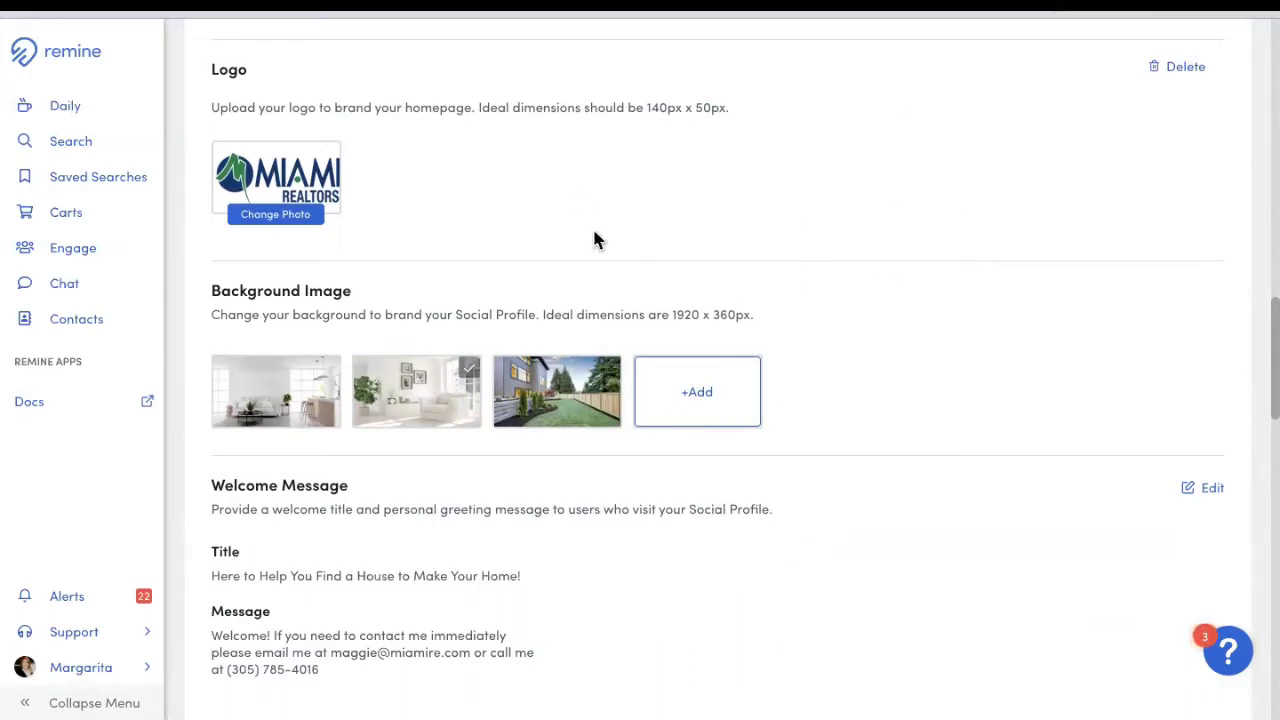
scroll(665, 332, "down", 1)
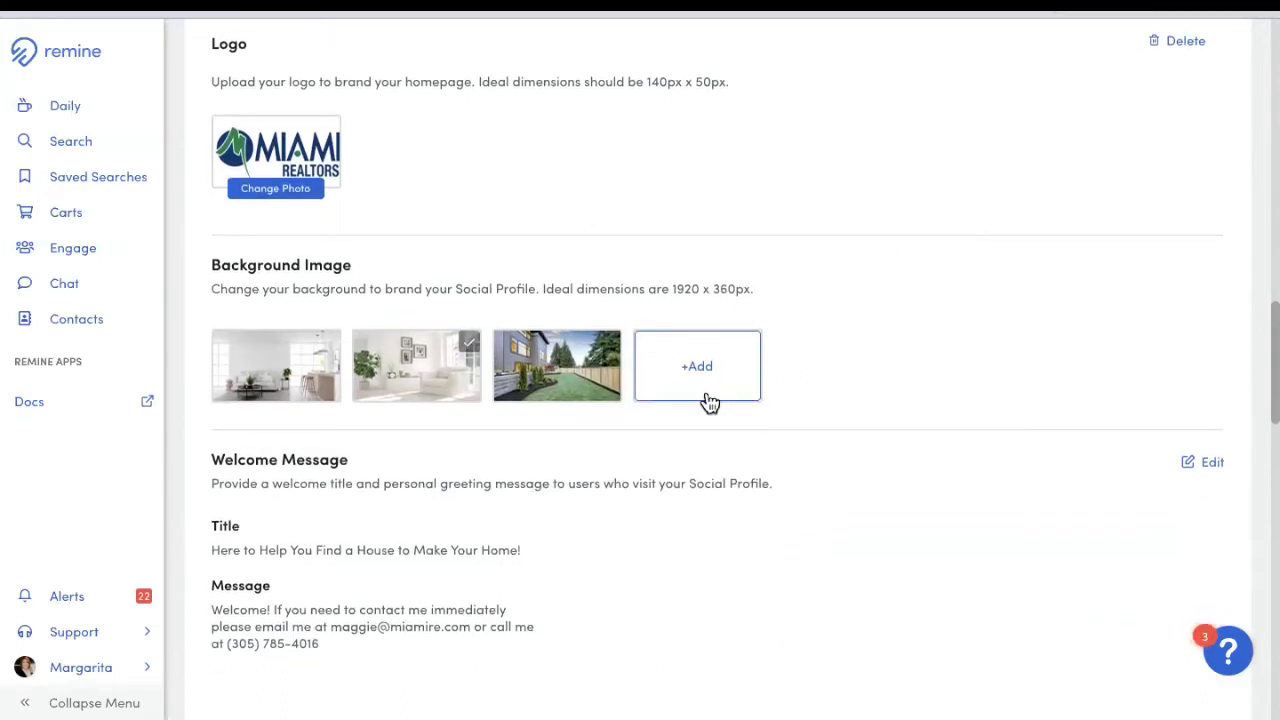
scroll(700, 398, "down", 3)
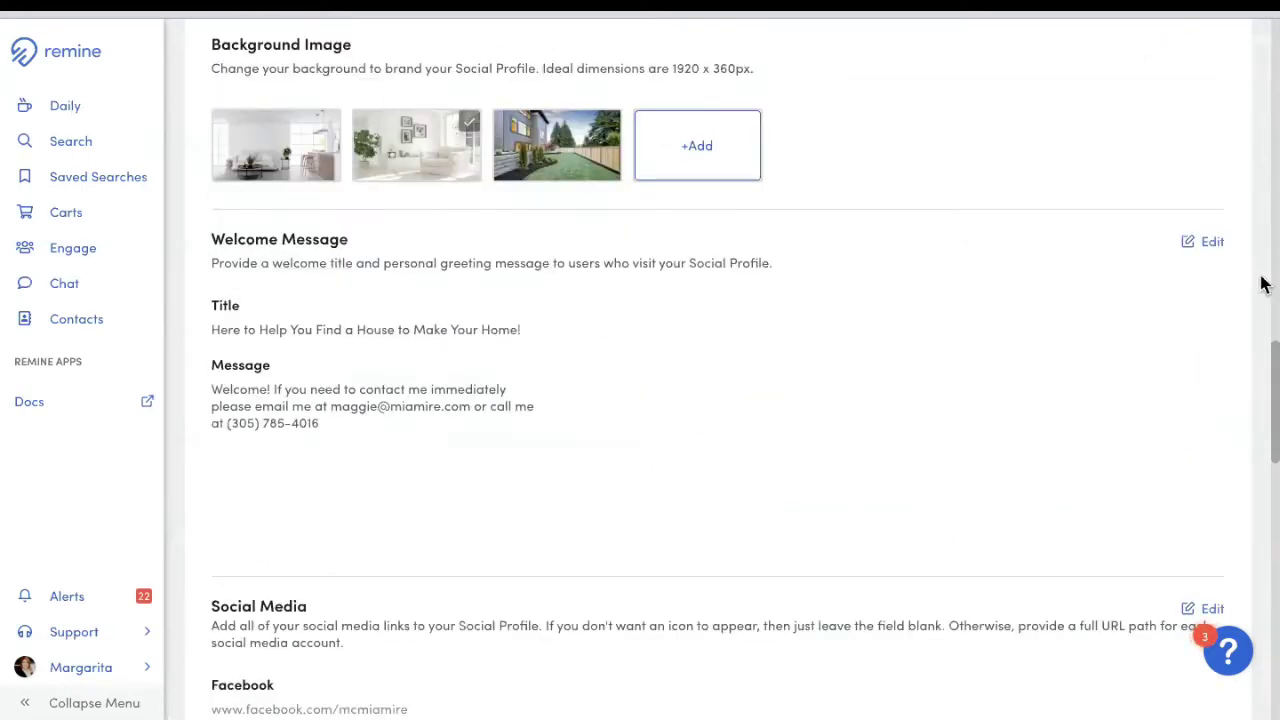
left_click(1210, 242)
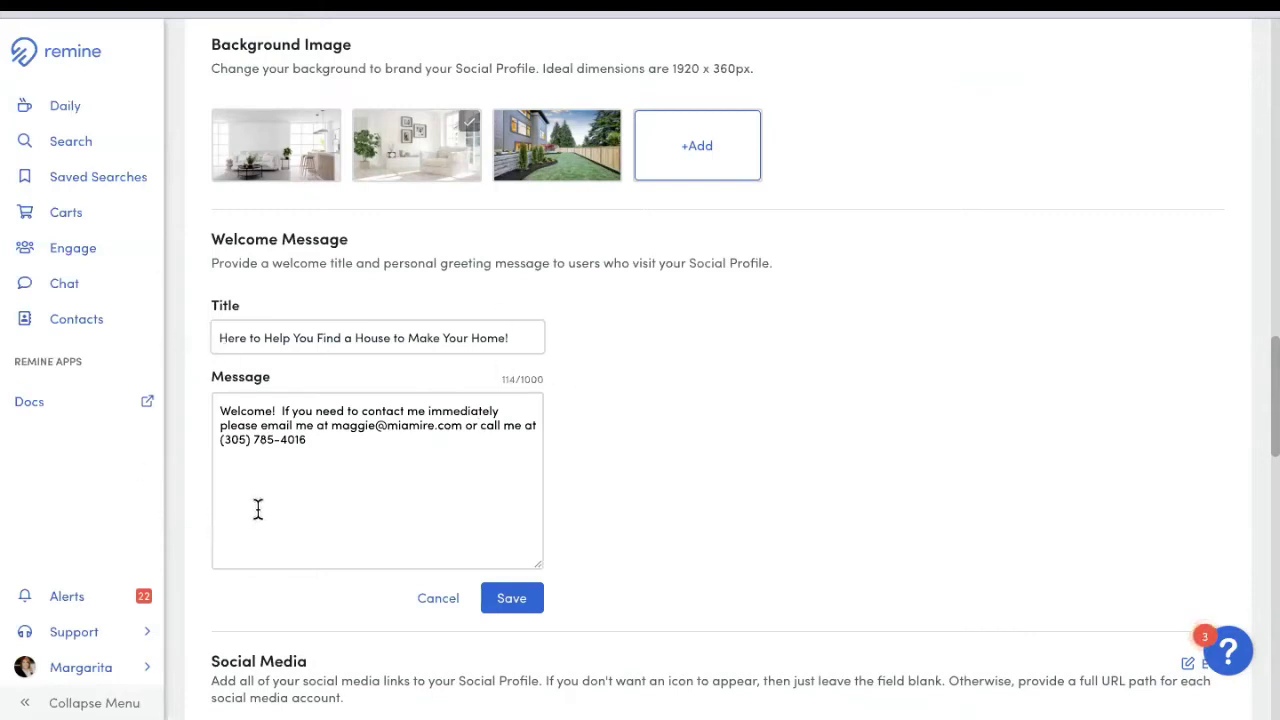
left_click(328, 441)
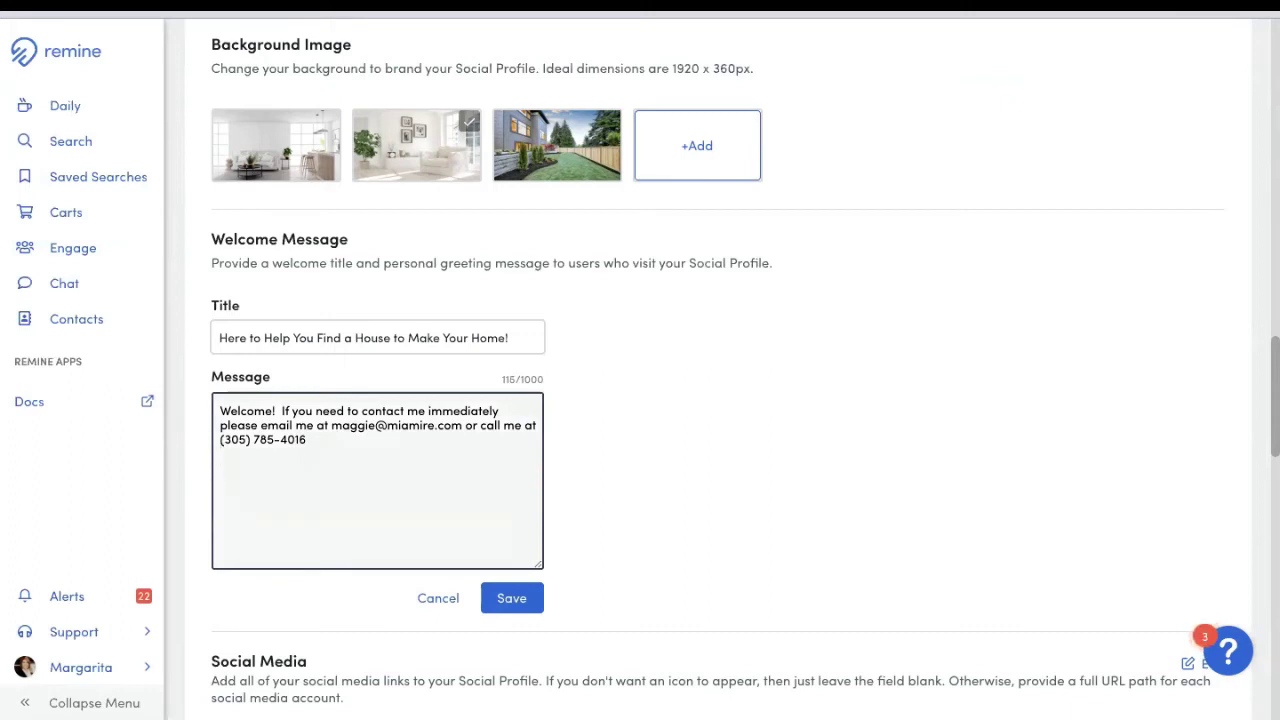
Step: Add a Spanish 'Bienvenidos!' paragraph giving the contact e-mail and phone number, then save
type("Bienvenidos!  Si quisieran ")
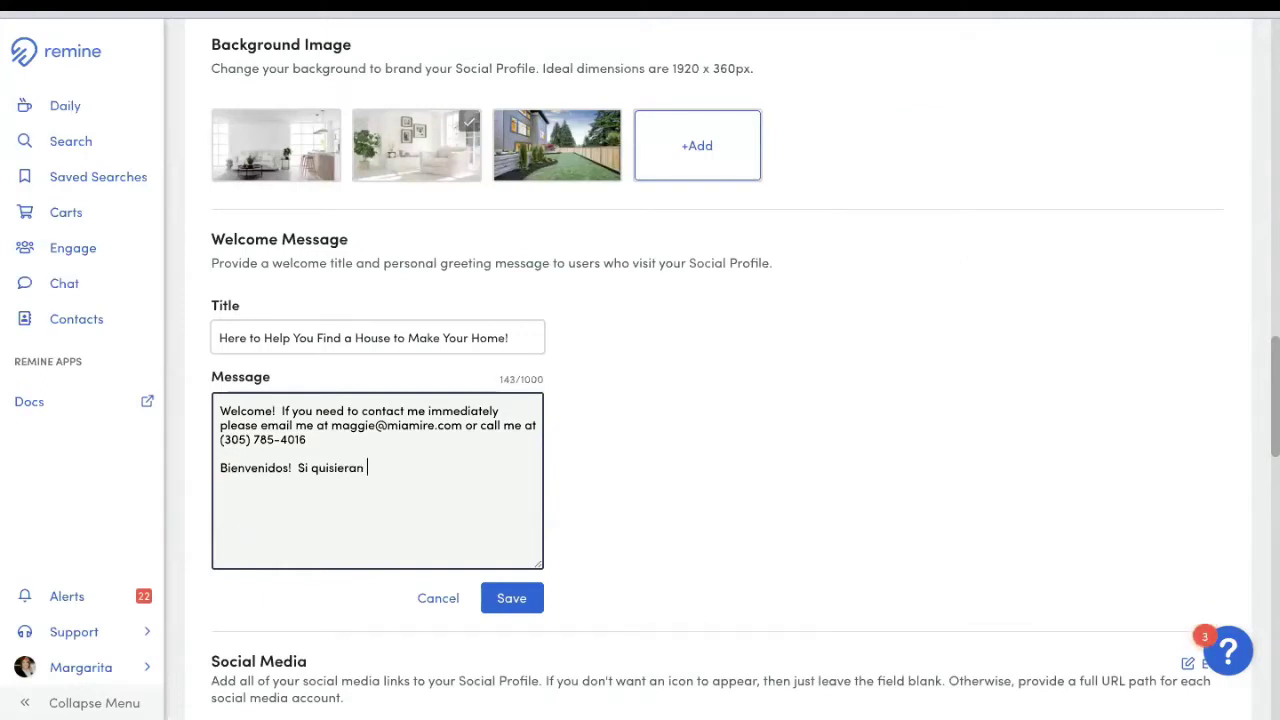
type("comunicarse conmigo")
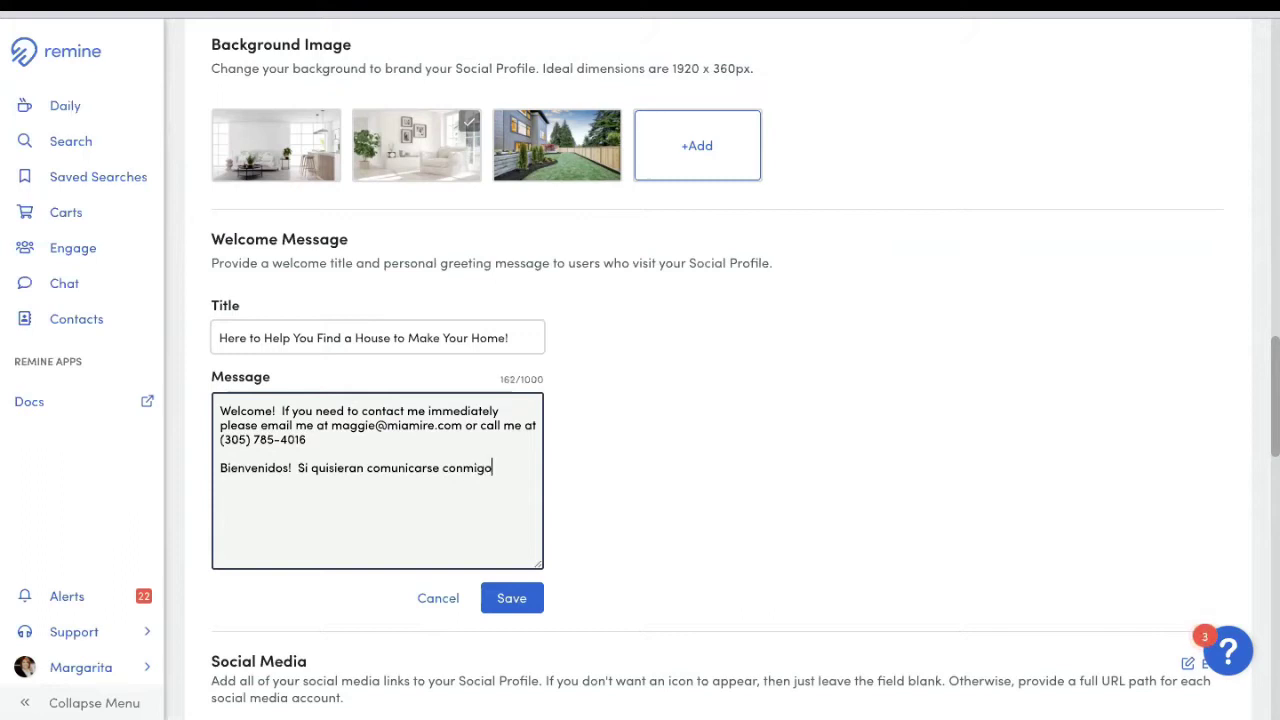
type(" imediant")
key("BackSpace")
type("tament")
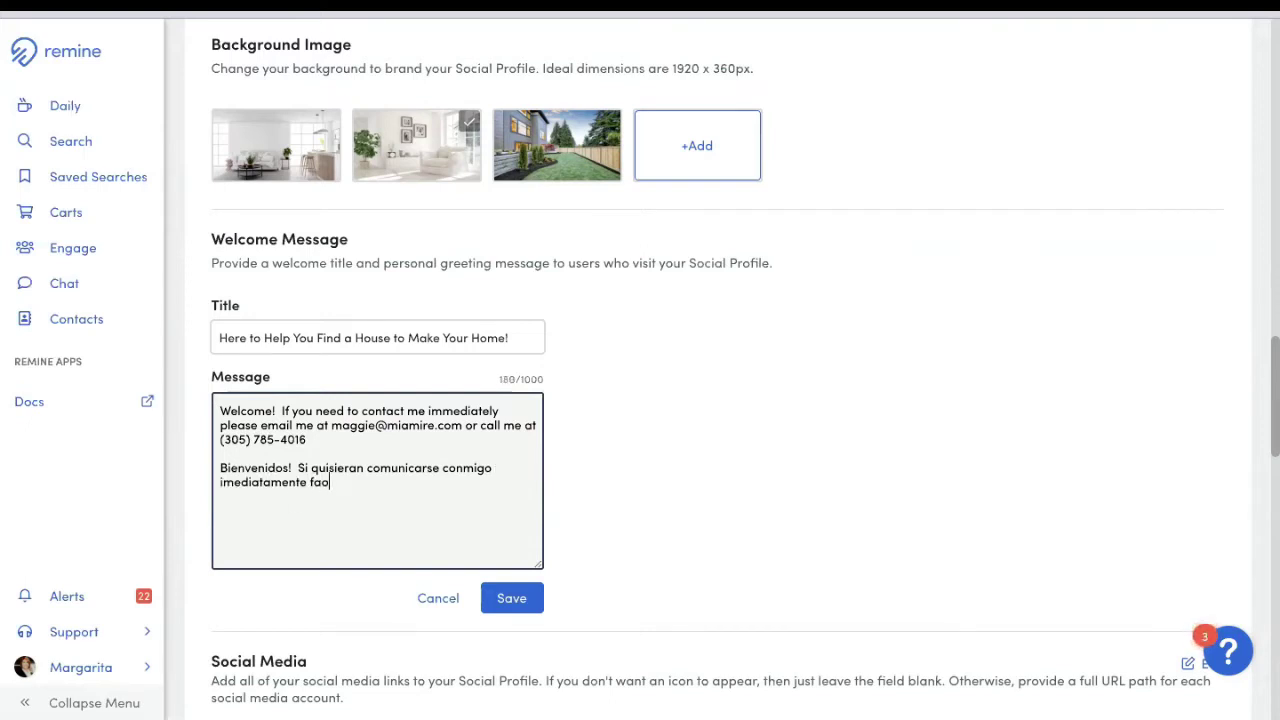
type("e favor de encira")
type("viar un corre")
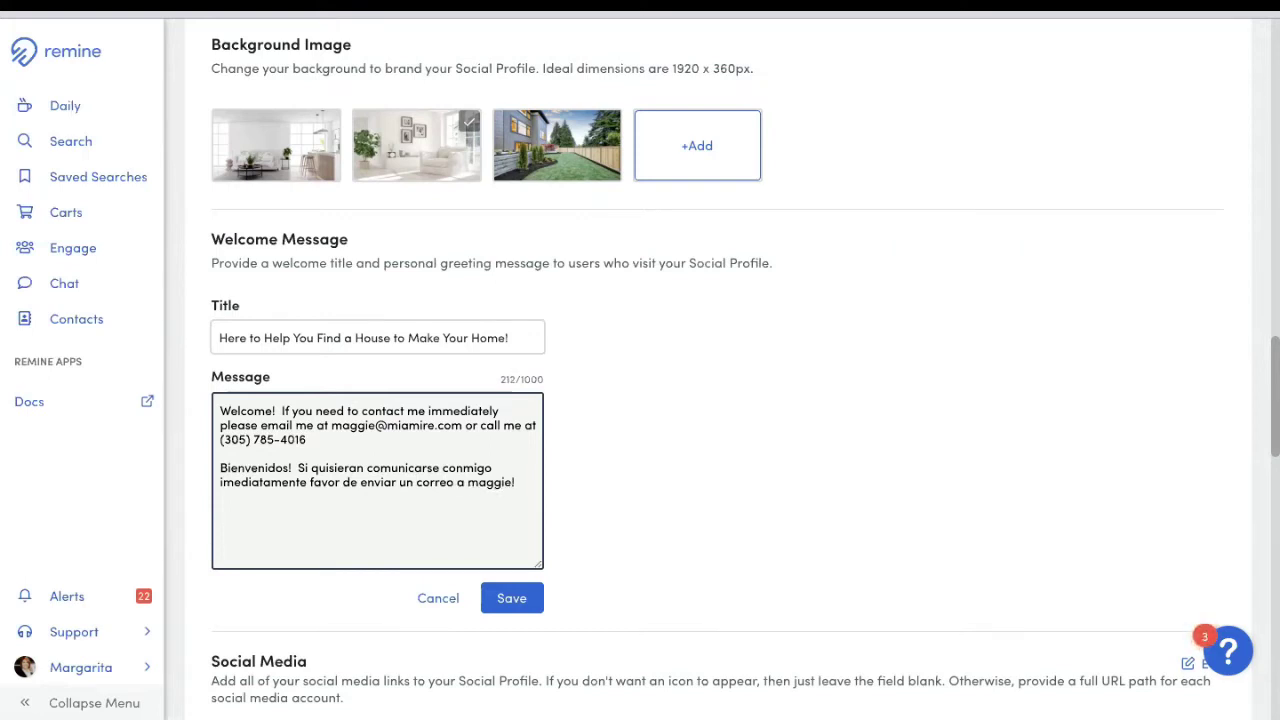
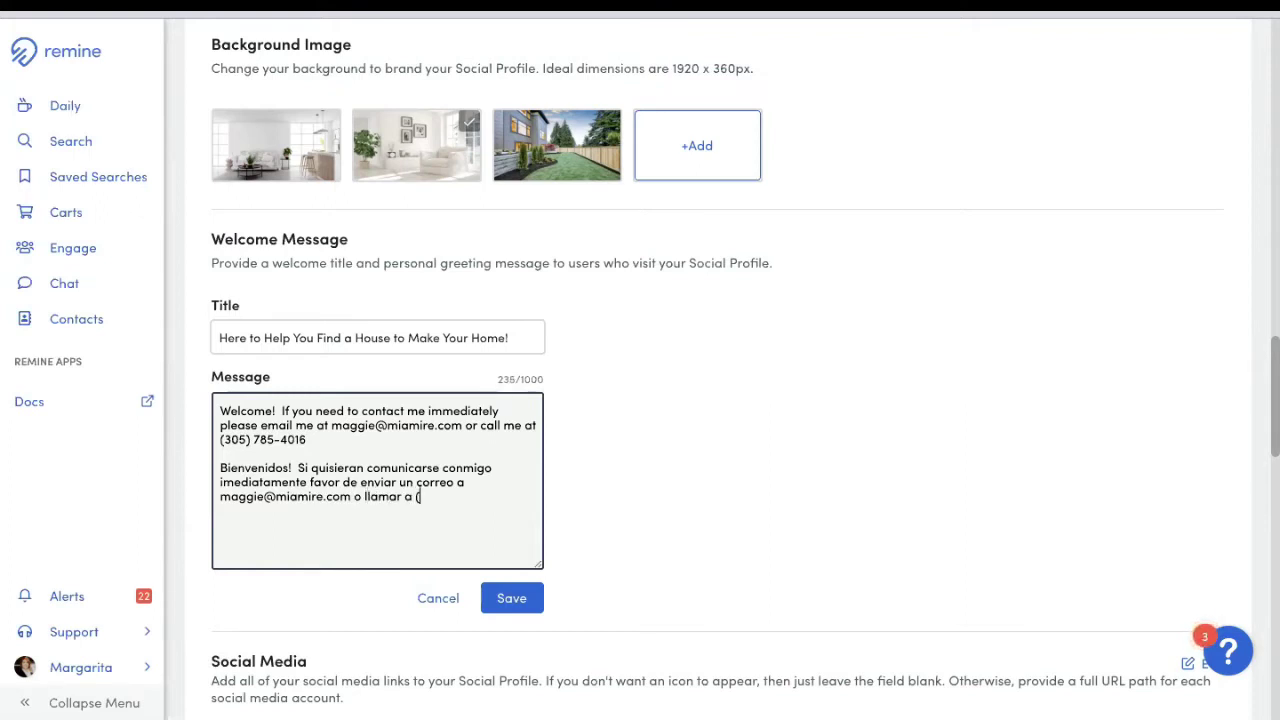
left_click(518, 600)
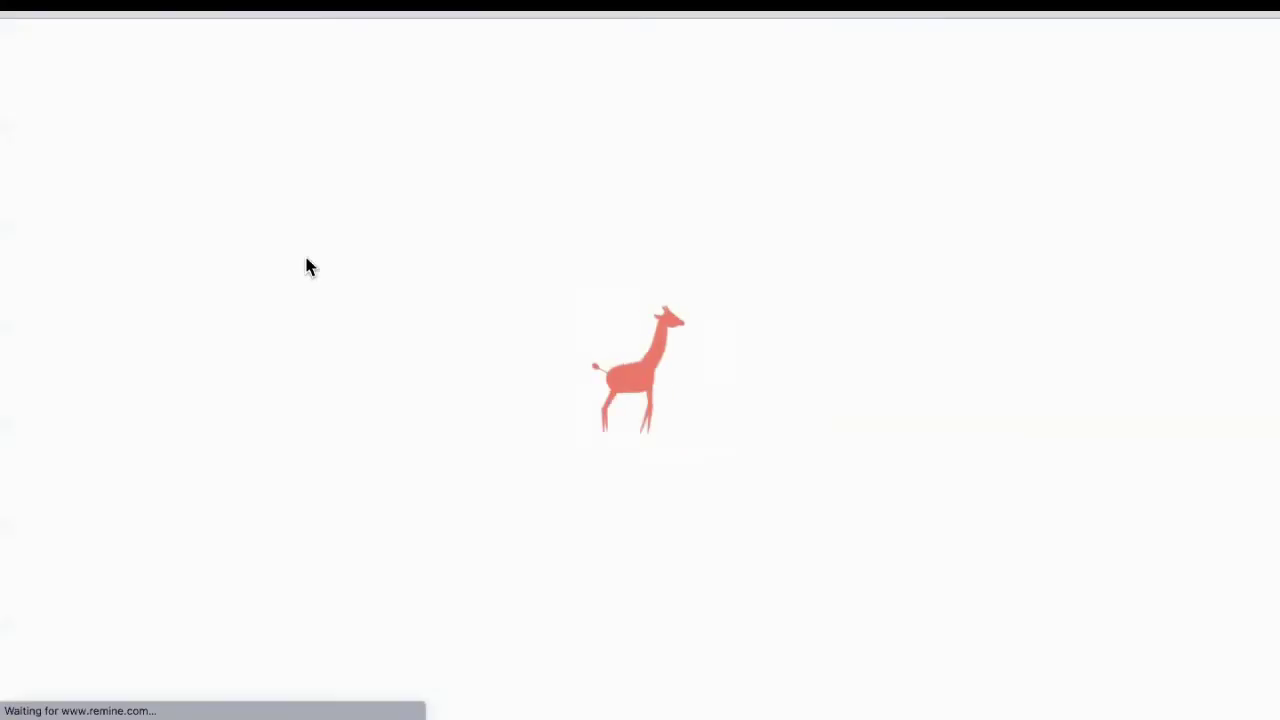
Step: Highlight the English and Spanish welcome paragraphs on the reloaded profile, then return to settings
scroll(300, 290, "down", 3)
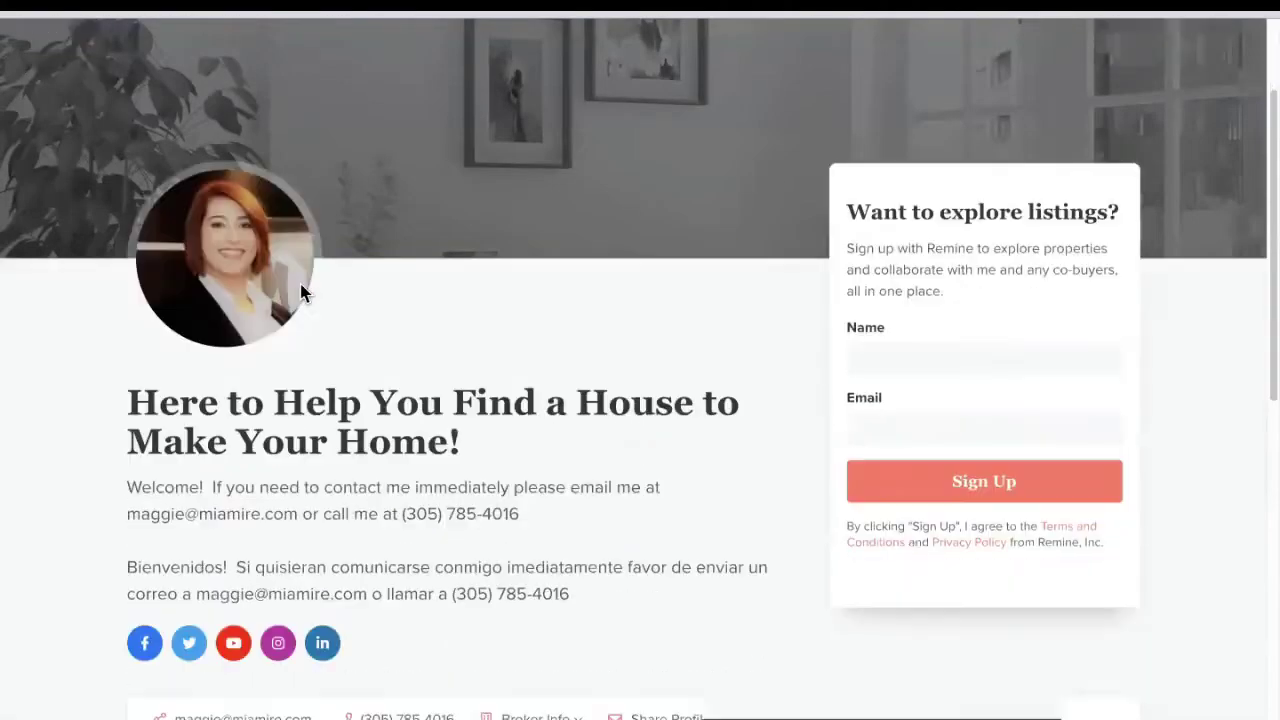
left_click_drag(131, 350, 592, 404)
left_click(344, 456)
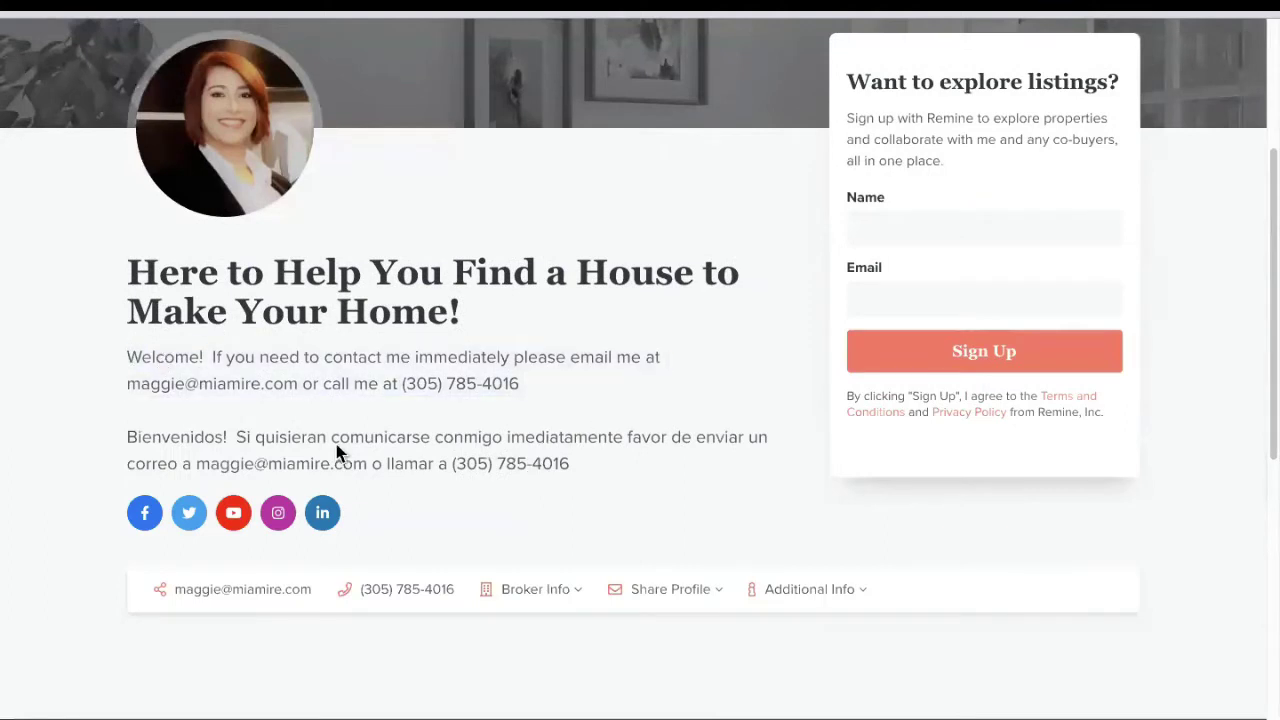
left_click_drag(196, 437, 680, 508)
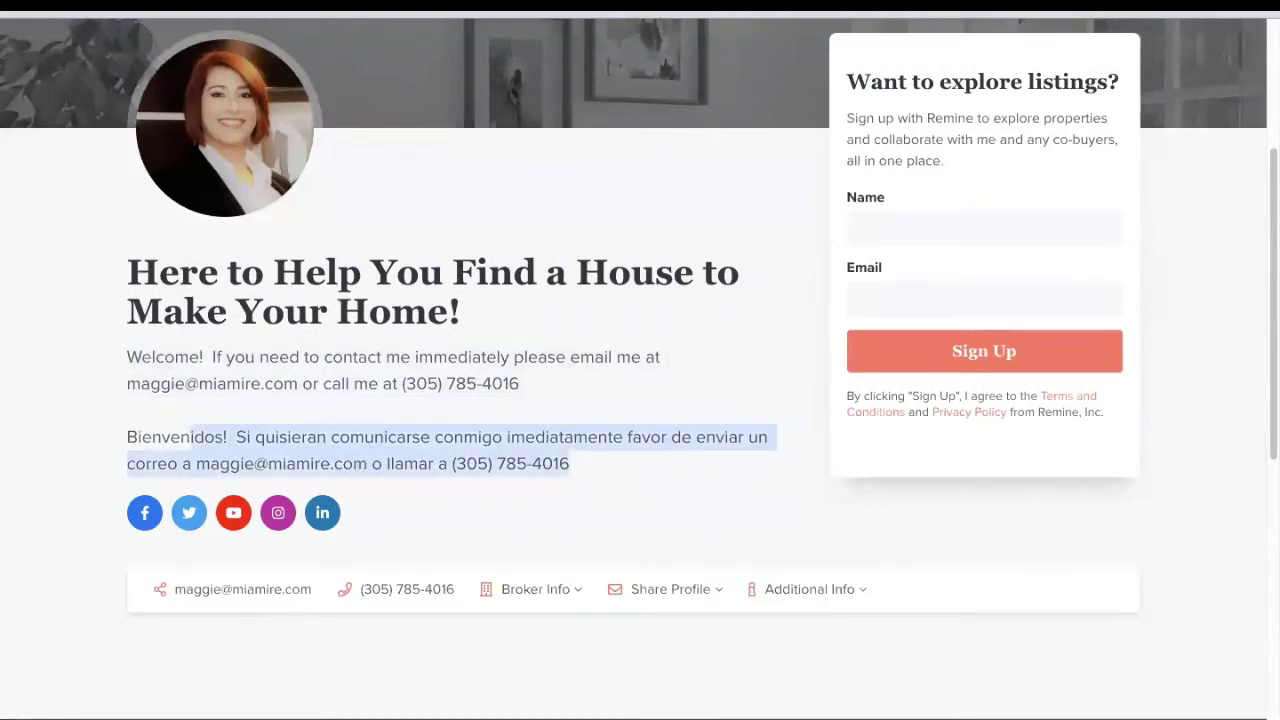
key("ctrl+Tab")
scroll(679, 423, "down", 3)
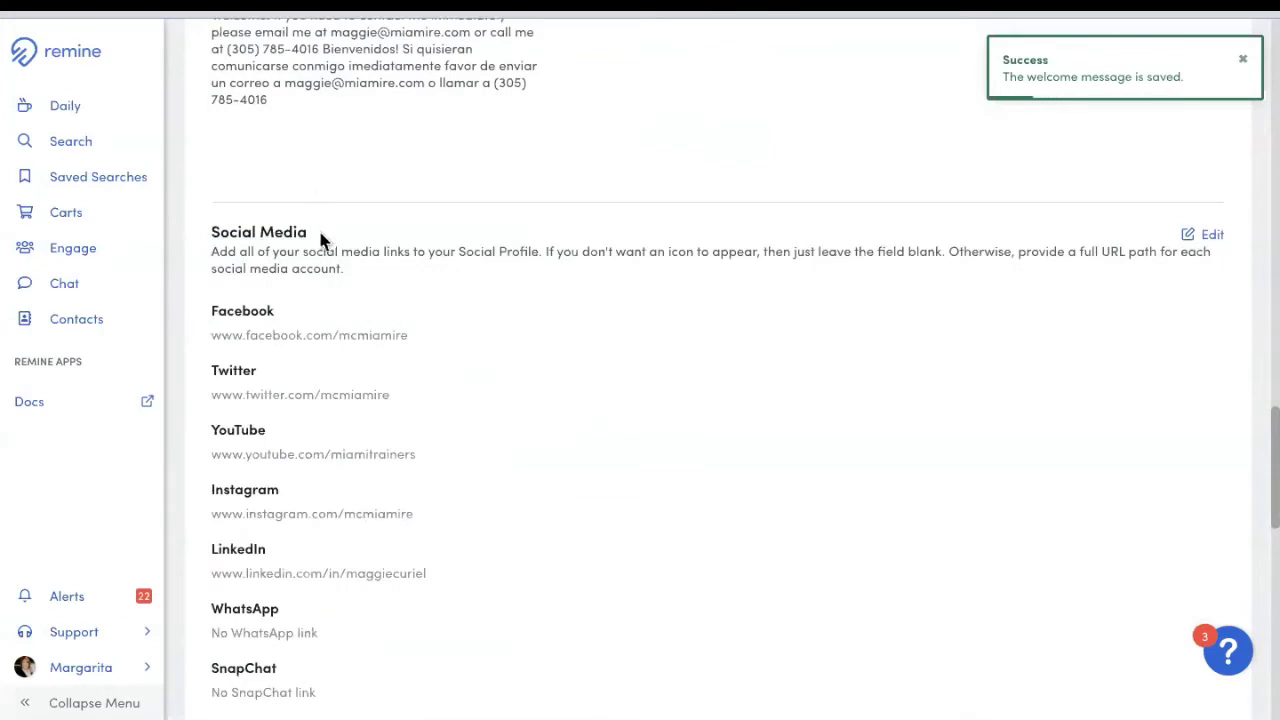
Step: Review the Facebook, Twitter, YouTube, Instagram and LinkedIn link fields and save them unchanged
left_click(1208, 240)
scroll(820, 358, "down", 3)
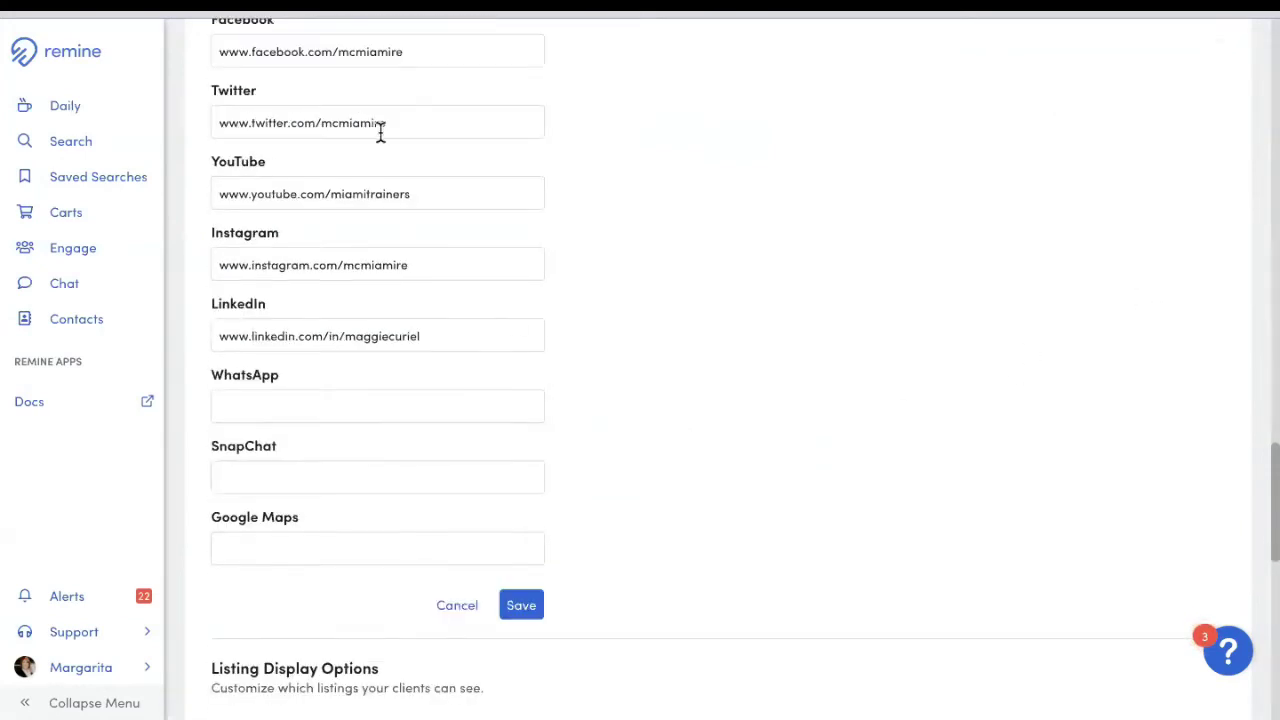
scroll(389, 134, "up", 1)
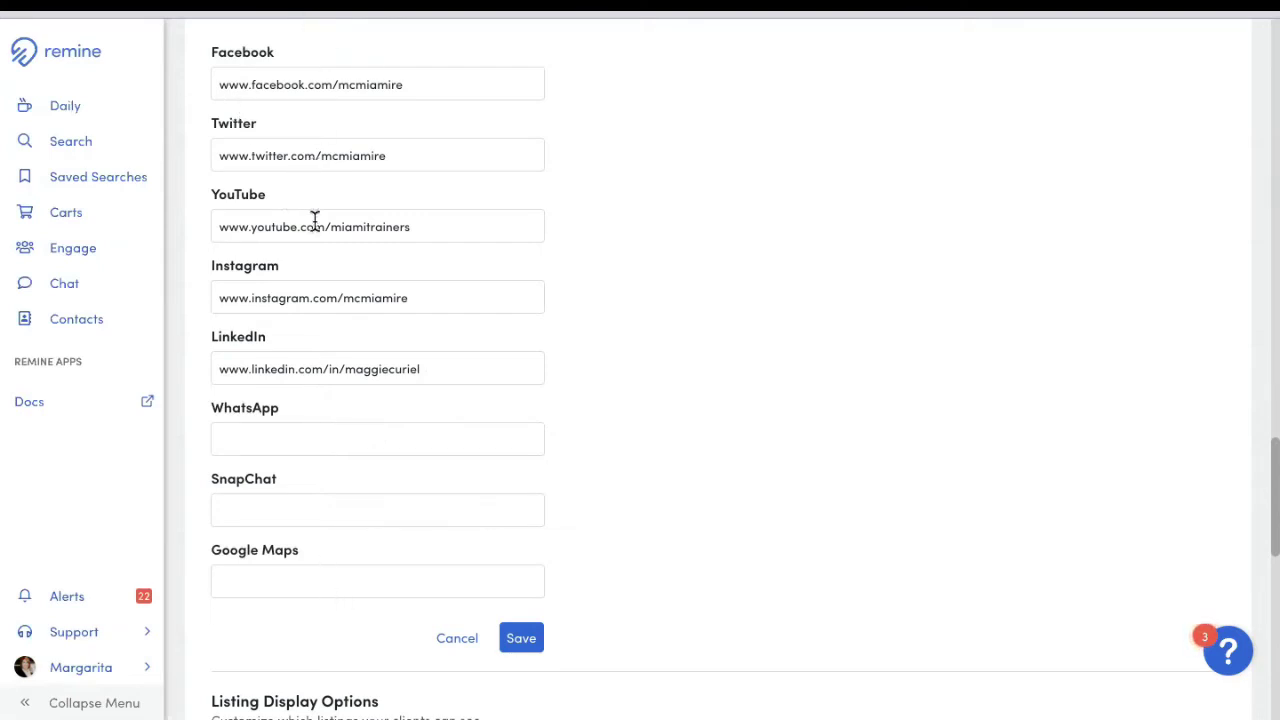
left_click(518, 646)
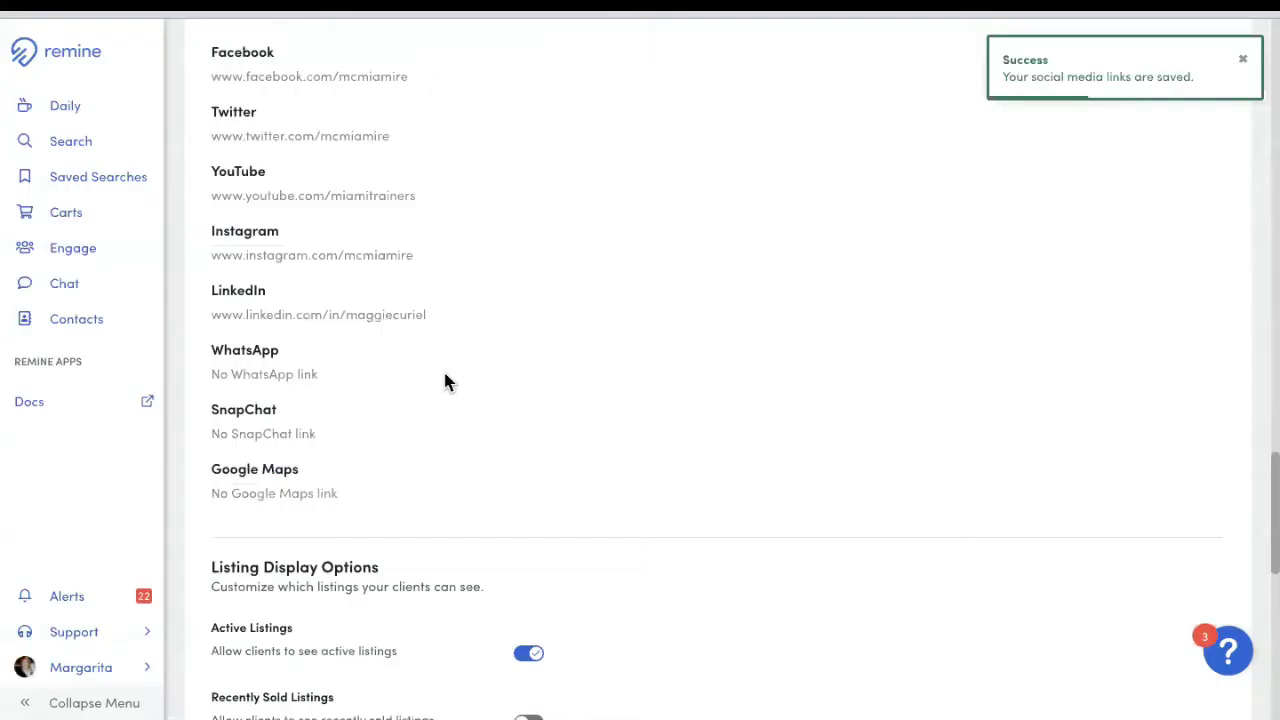
scroll(448, 406, "down", 3)
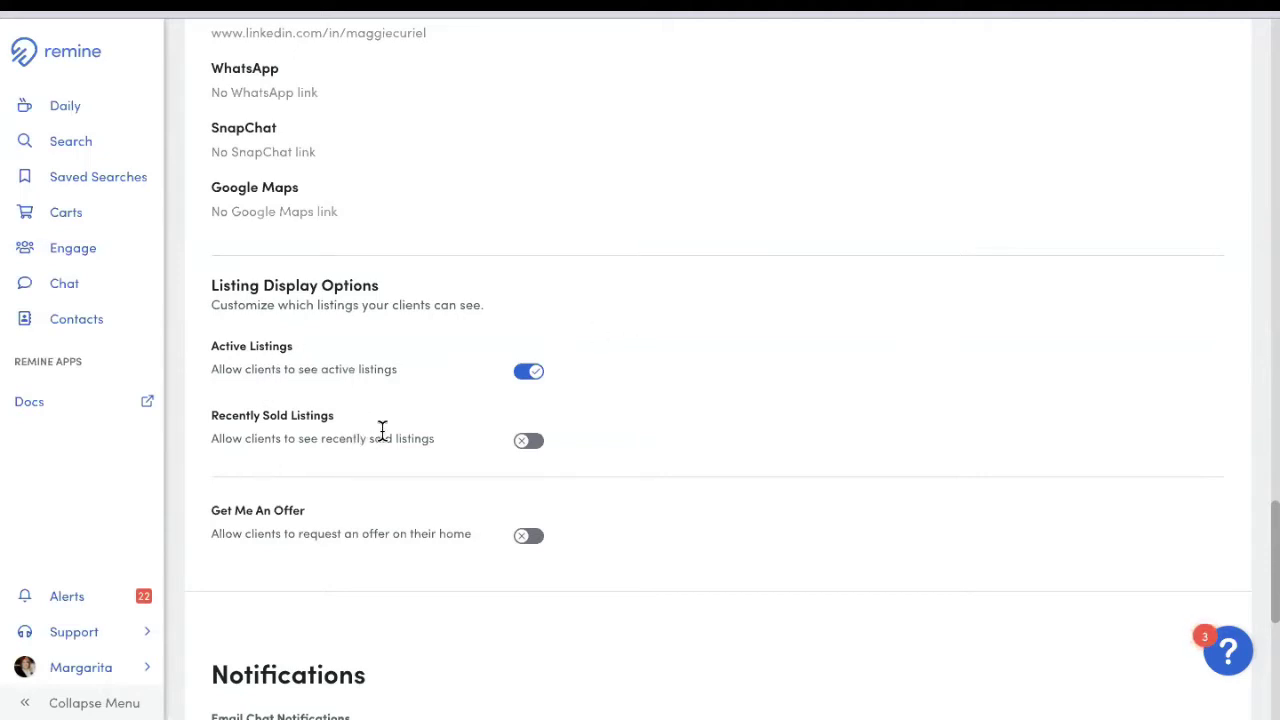
scroll(837, 440, "down", 1)
scroll(700, 450, "down", 2)
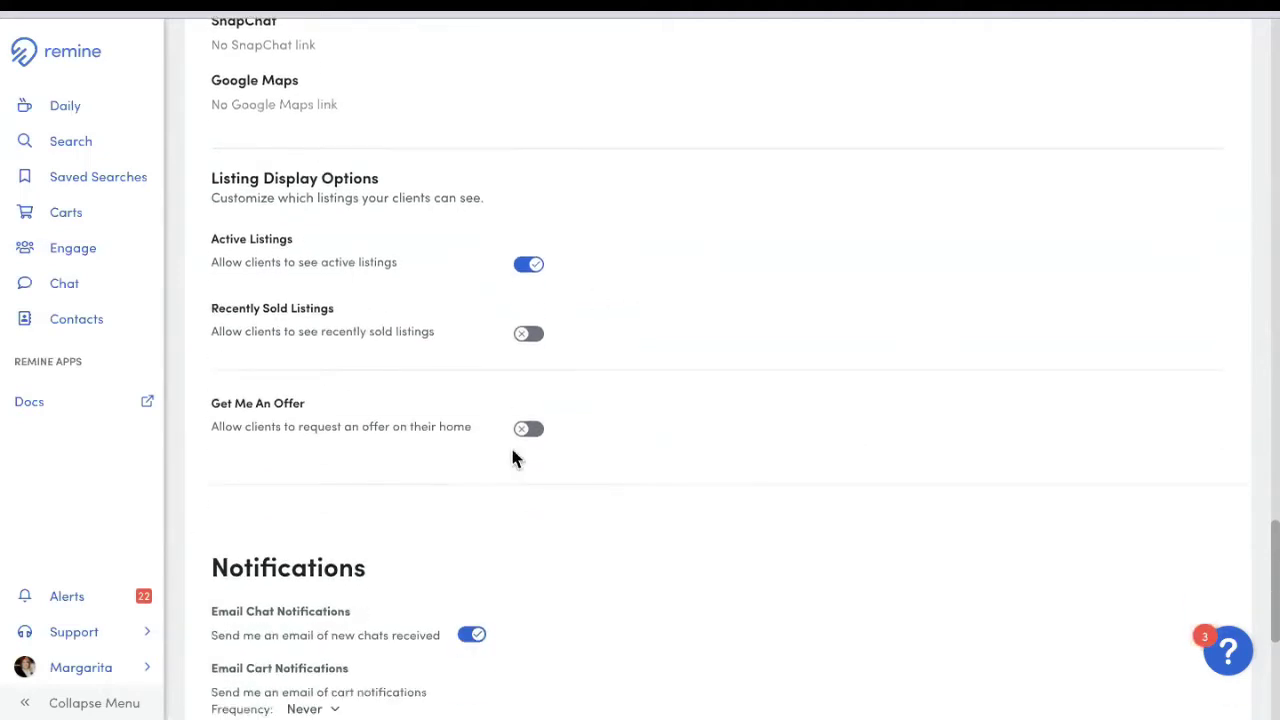
scroll(249, 463, "down", 2)
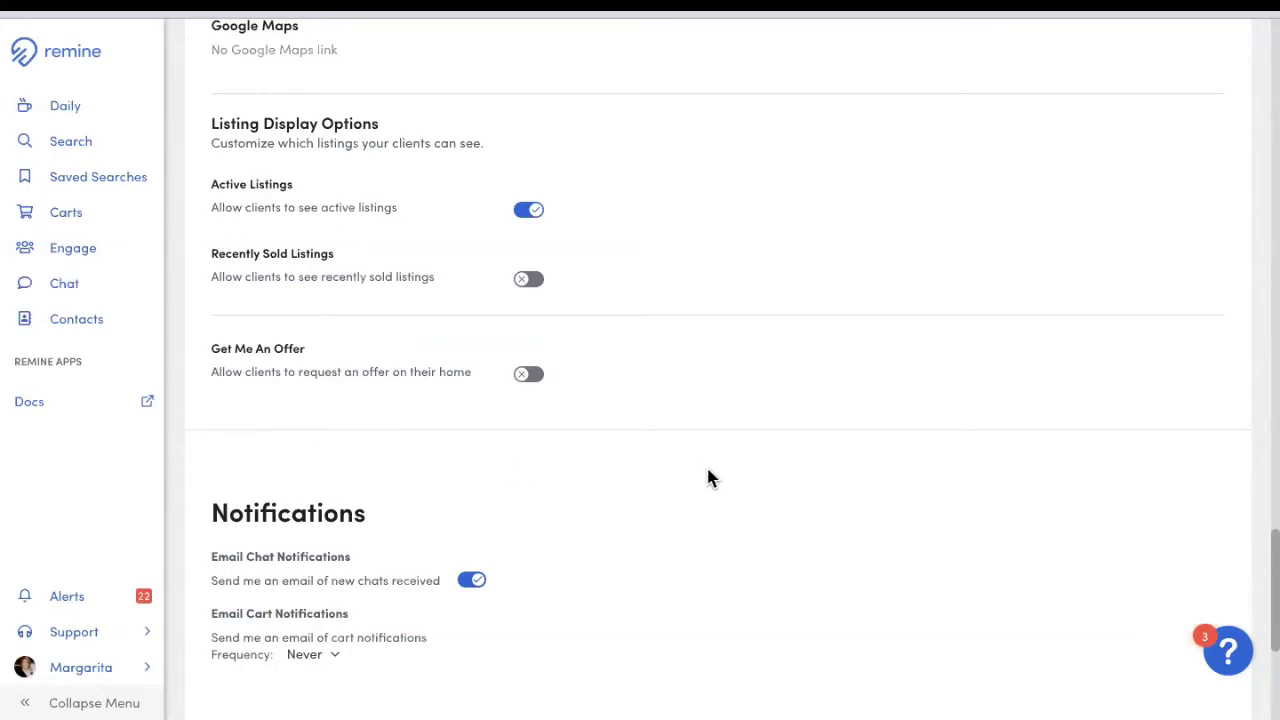
scroll(733, 492, "down", 4)
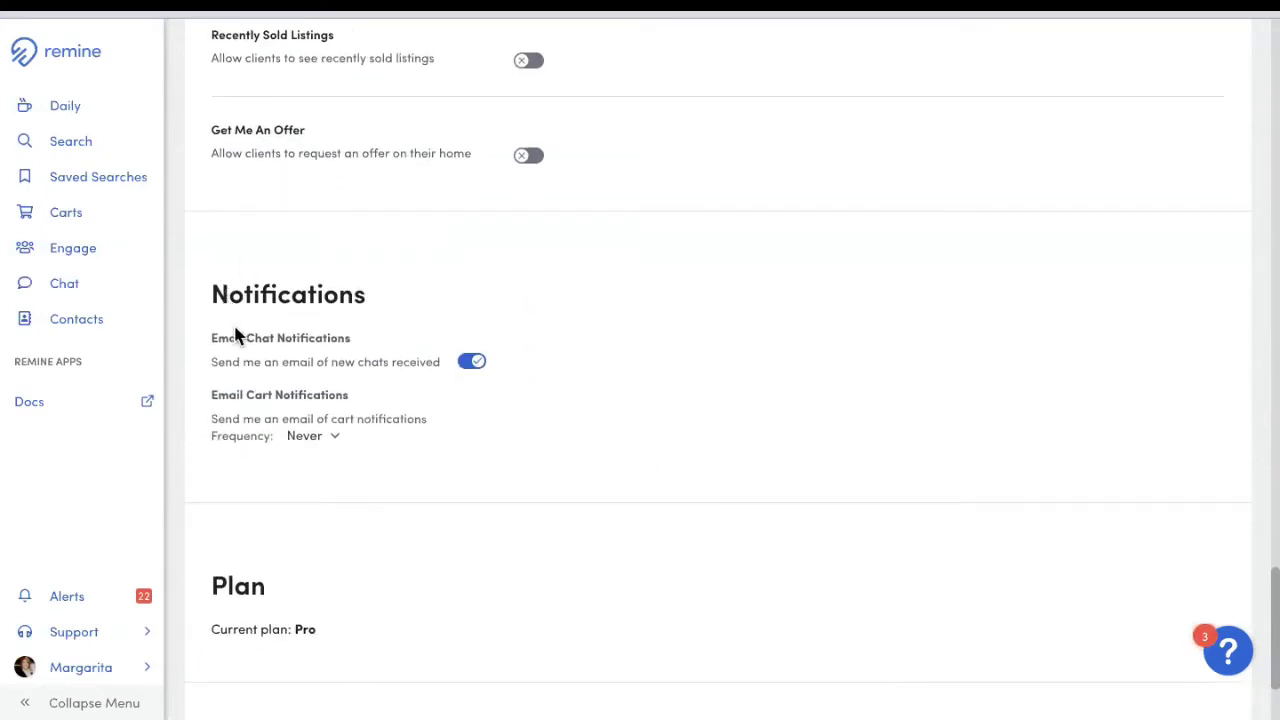
scroll(237, 330, "down", 1)
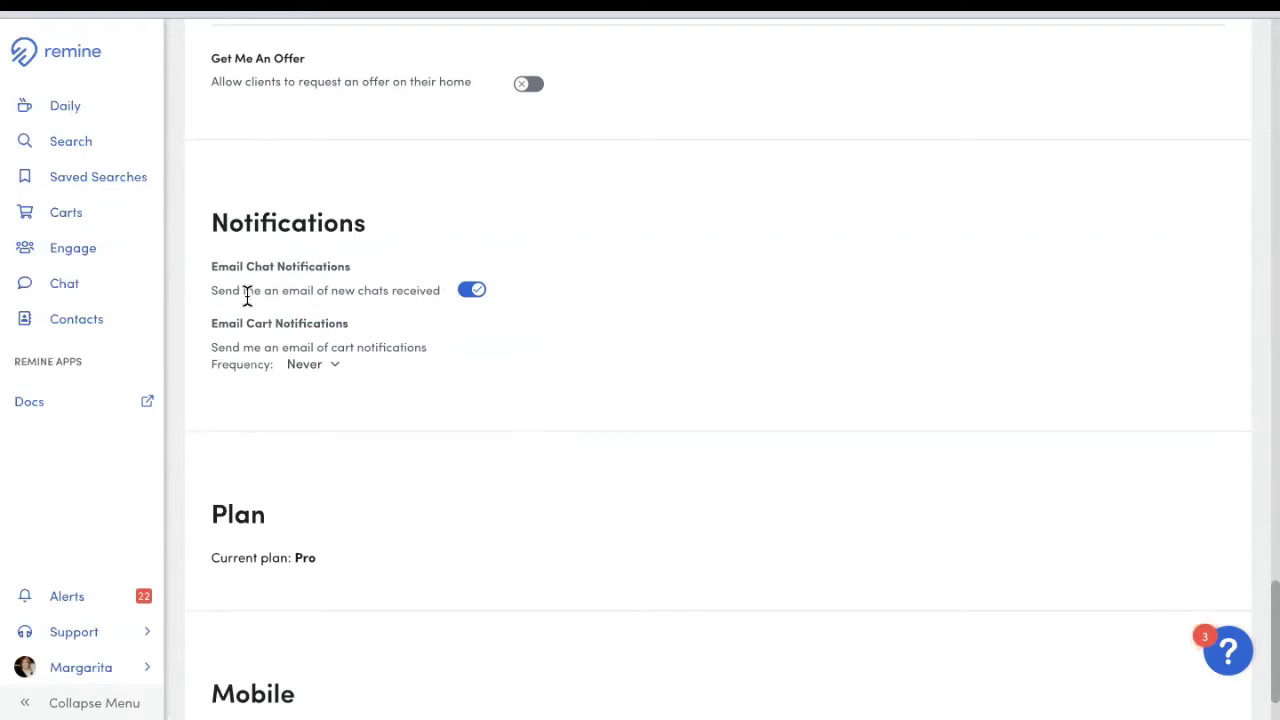
scroll(274, 360, "down", 1)
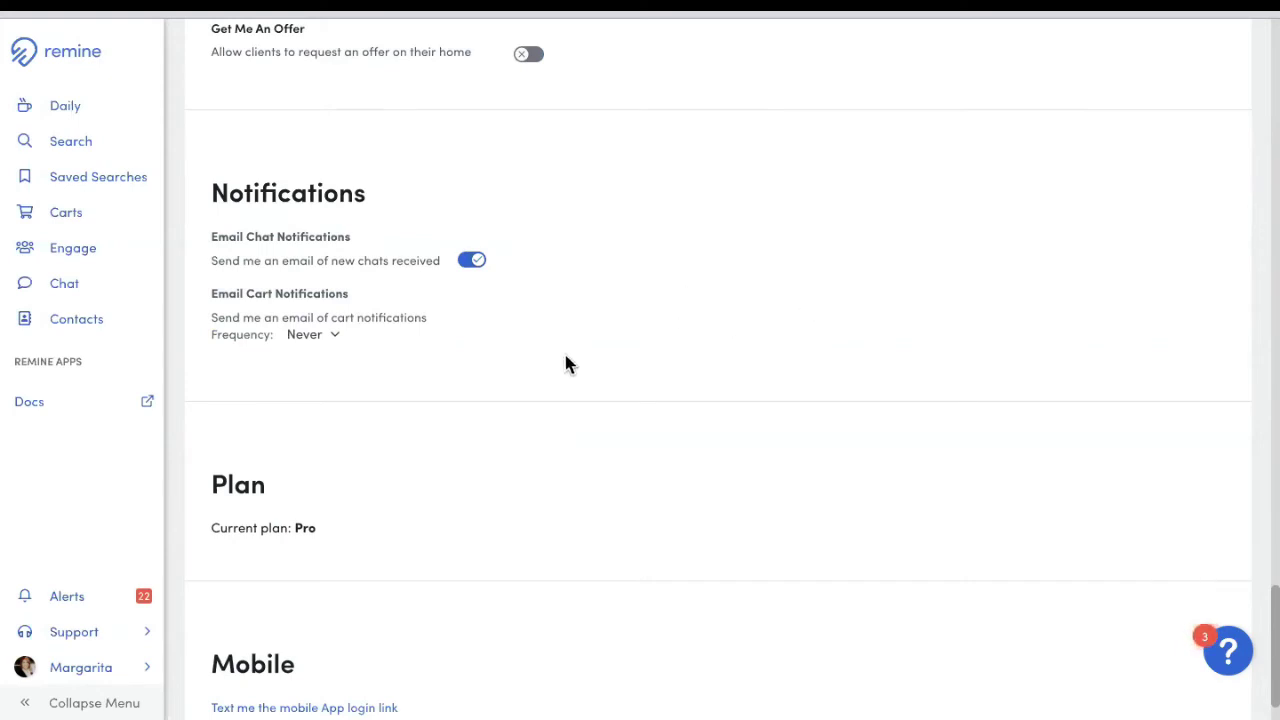
scroll(550, 390, "down", 2)
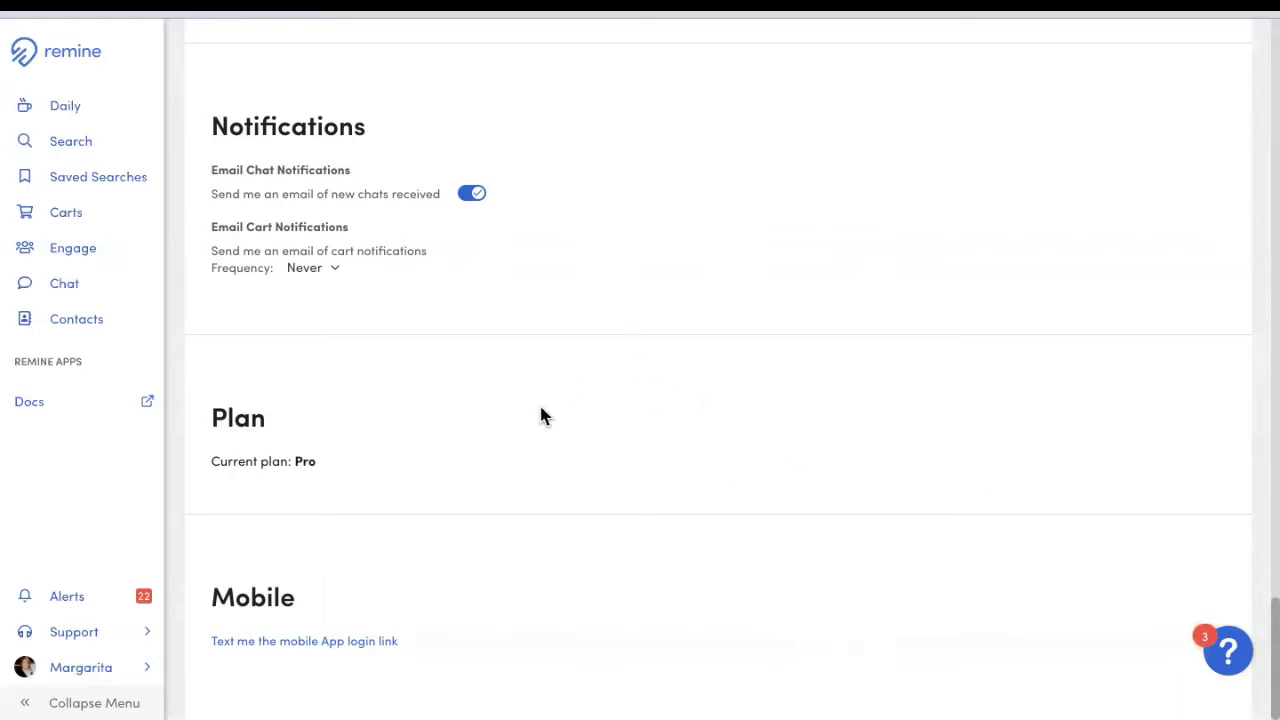
scroll(567, 343, "up", 15)
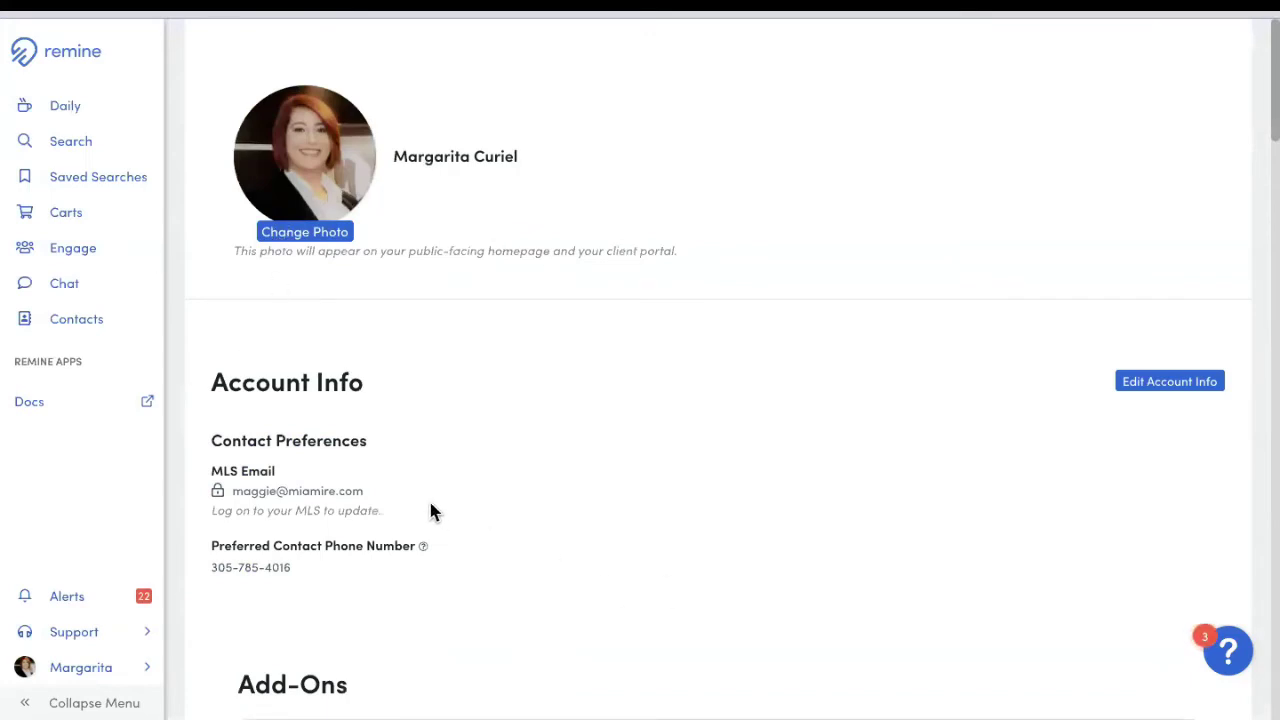
Step: Switch to the Daily dashboard with Market Pulse cards for 33130 and 33129
left_click(56, 108)
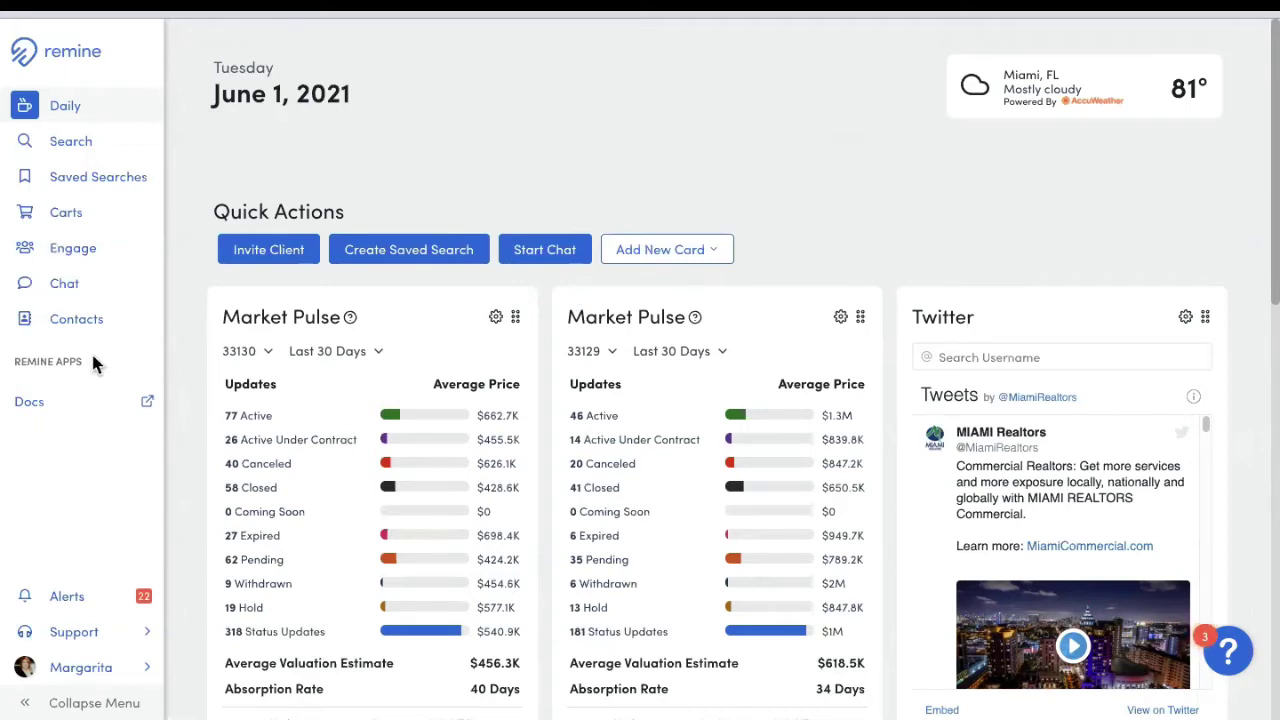
Step: Show the Contacts page listing all 12 contacts and five groups
left_click(85, 322)
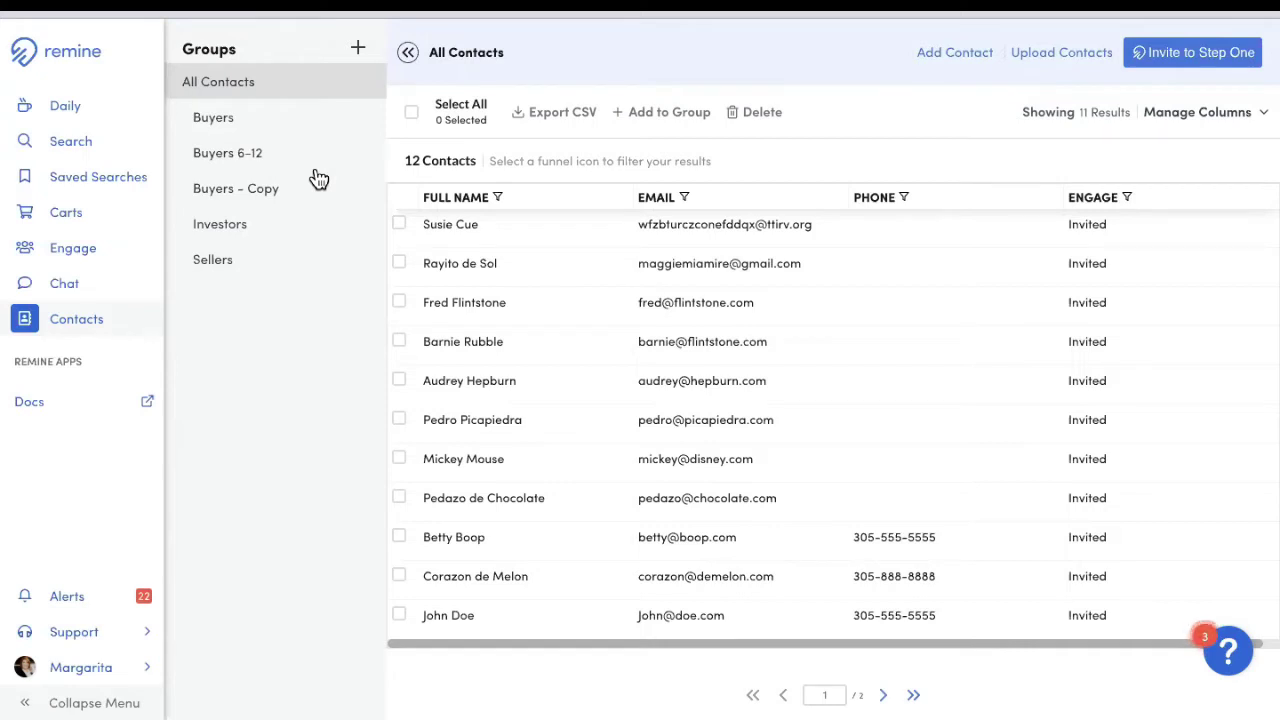
Step: Collapse the Groups panel and start the Upload Contacts CSV import wizard
left_click(408, 52)
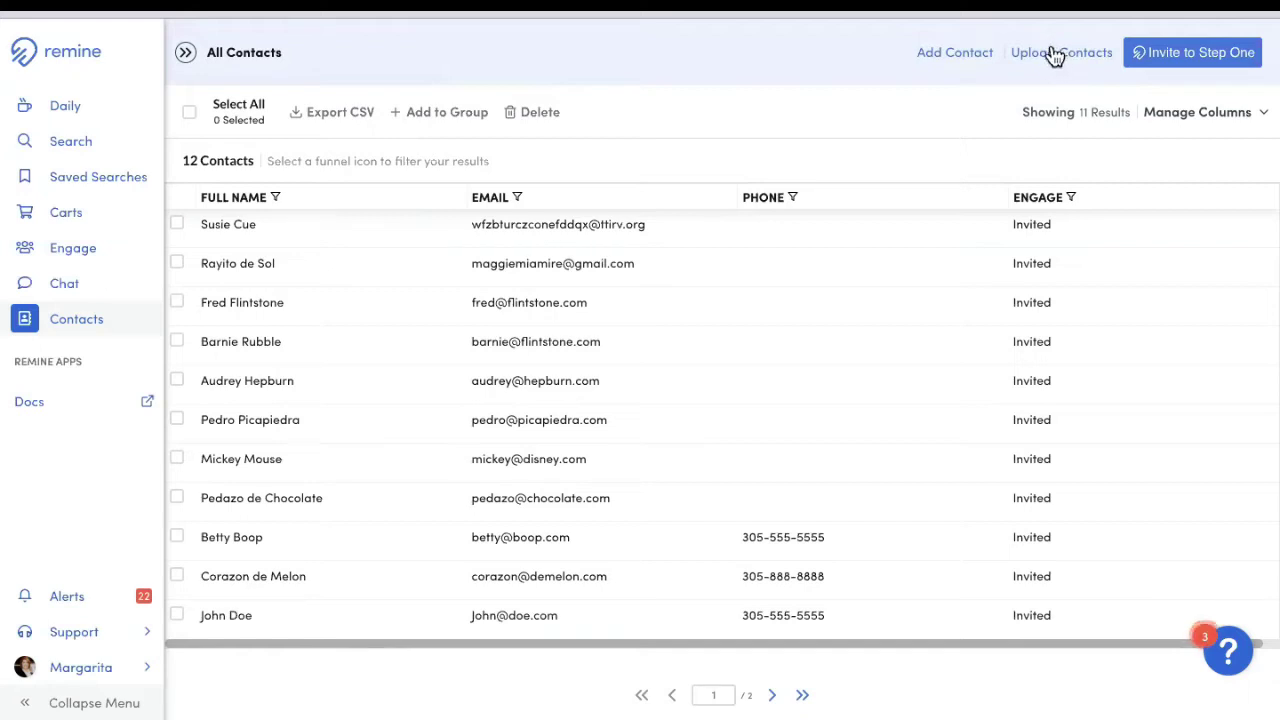
left_click(1062, 58)
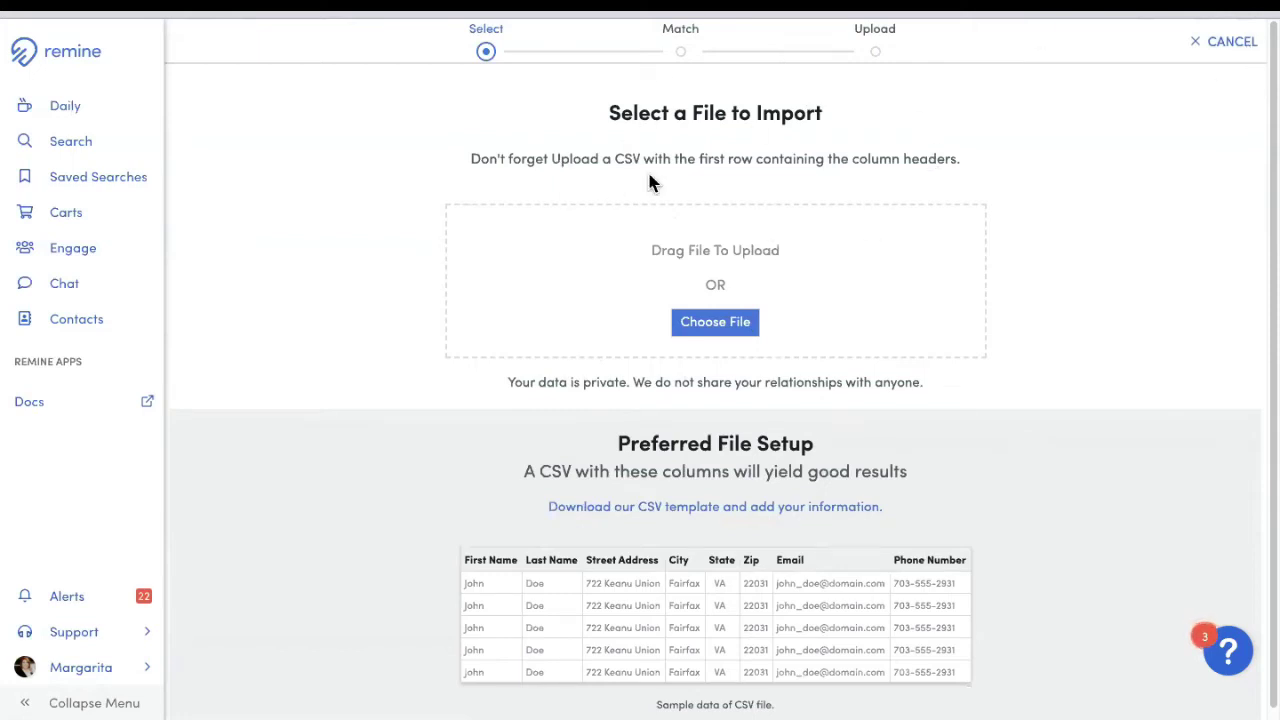
Step: Cancel the CSV contact import wizard
left_click(1212, 46)
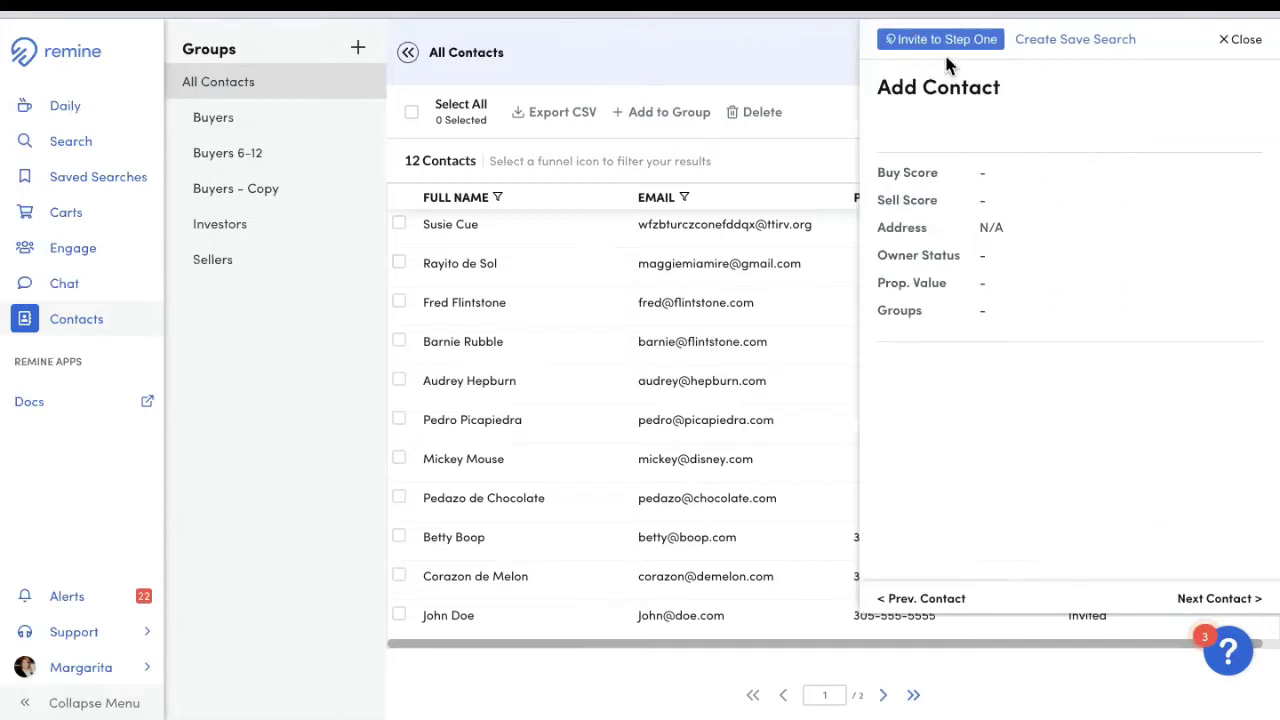
left_click(1238, 41)
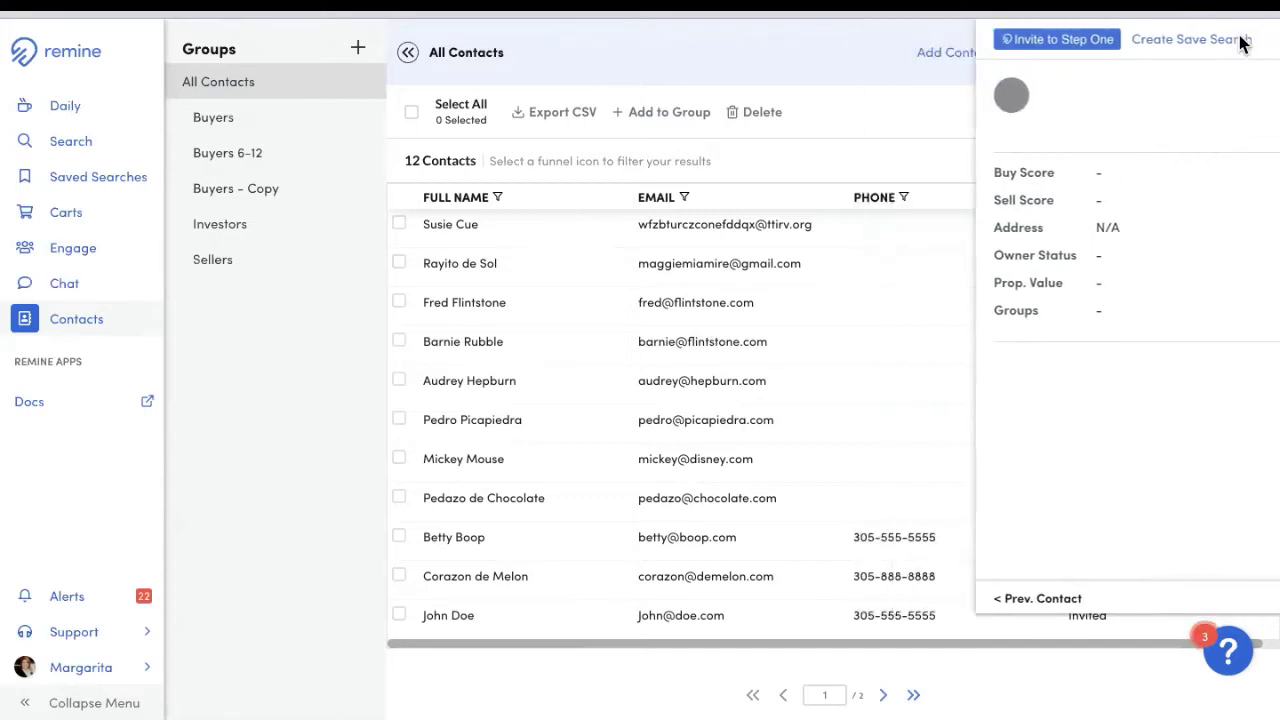
left_click(958, 52)
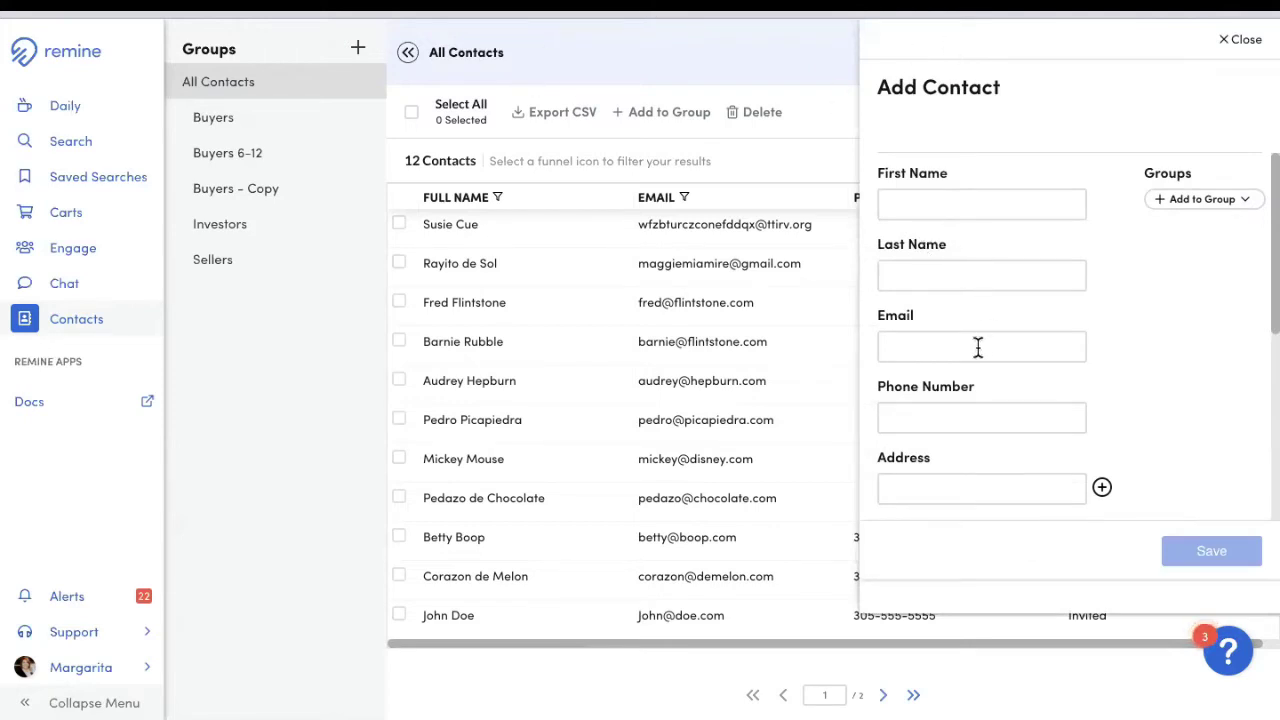
scroll(1013, 431, "down", 4)
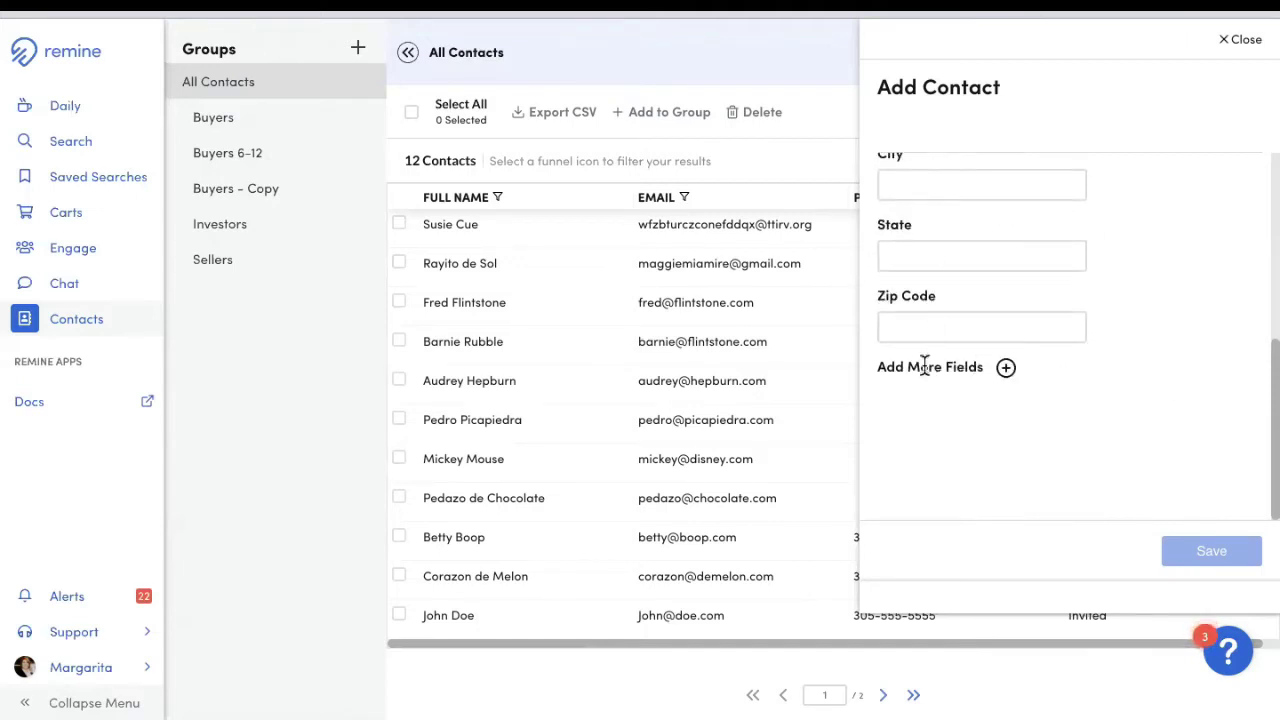
left_click(1007, 369)
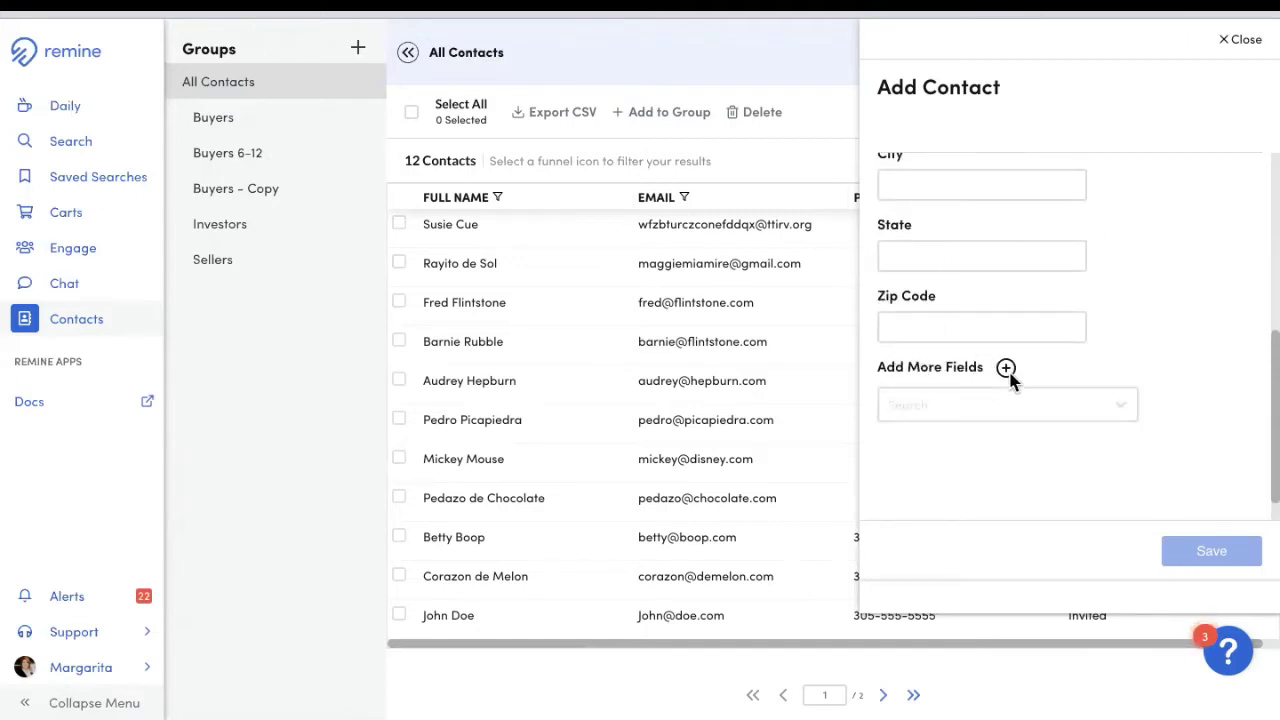
left_click(1031, 418)
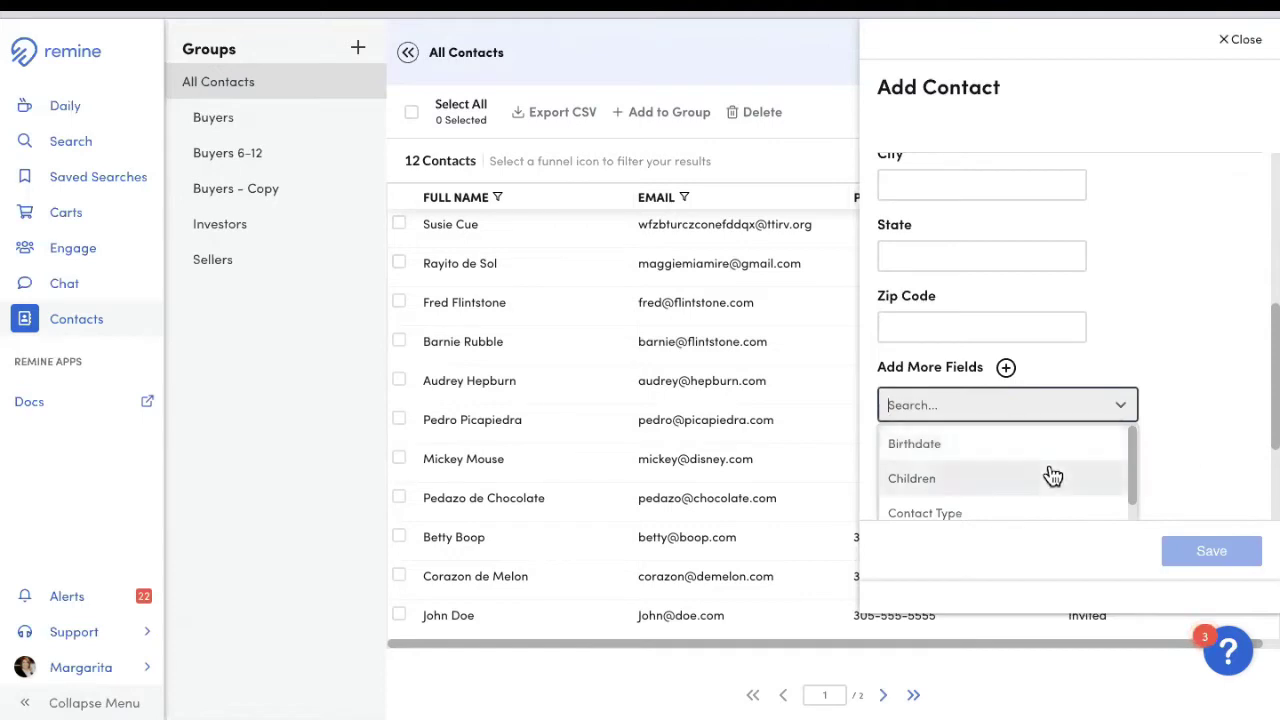
scroll(1050, 460, "down", 5)
scroll(1156, 365, "down", 3)
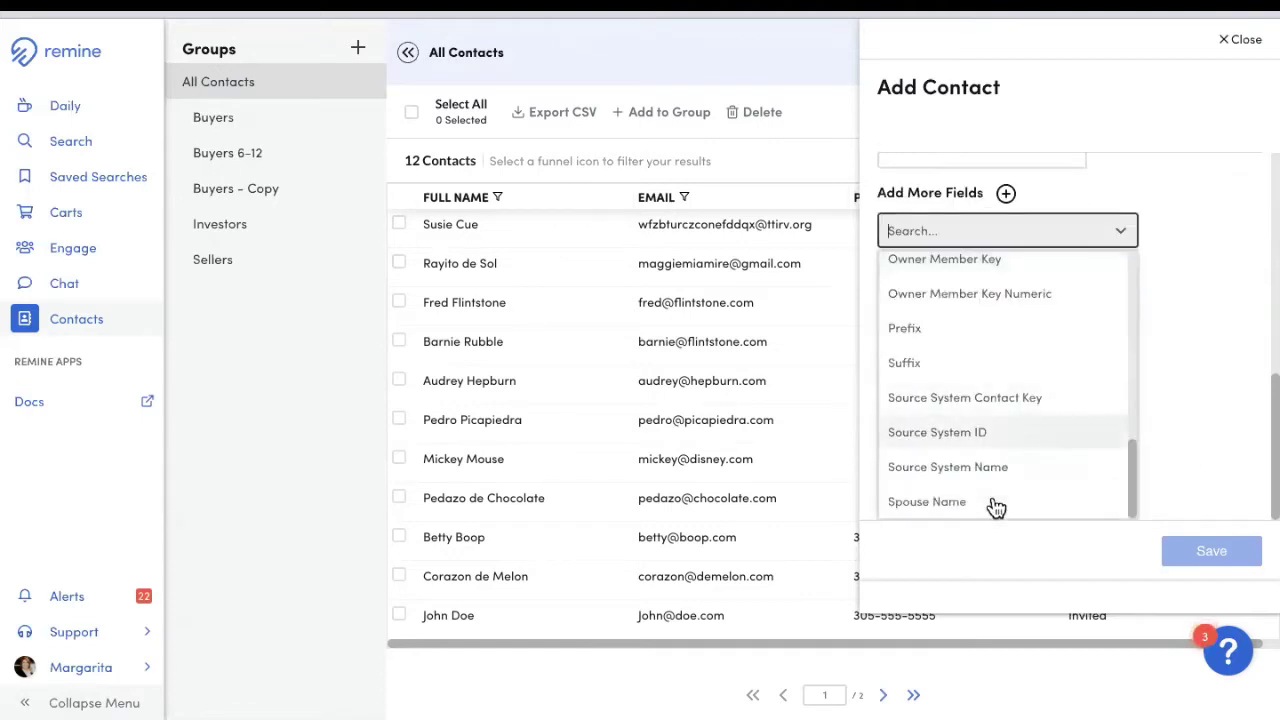
scroll(1248, 338, "up", 5)
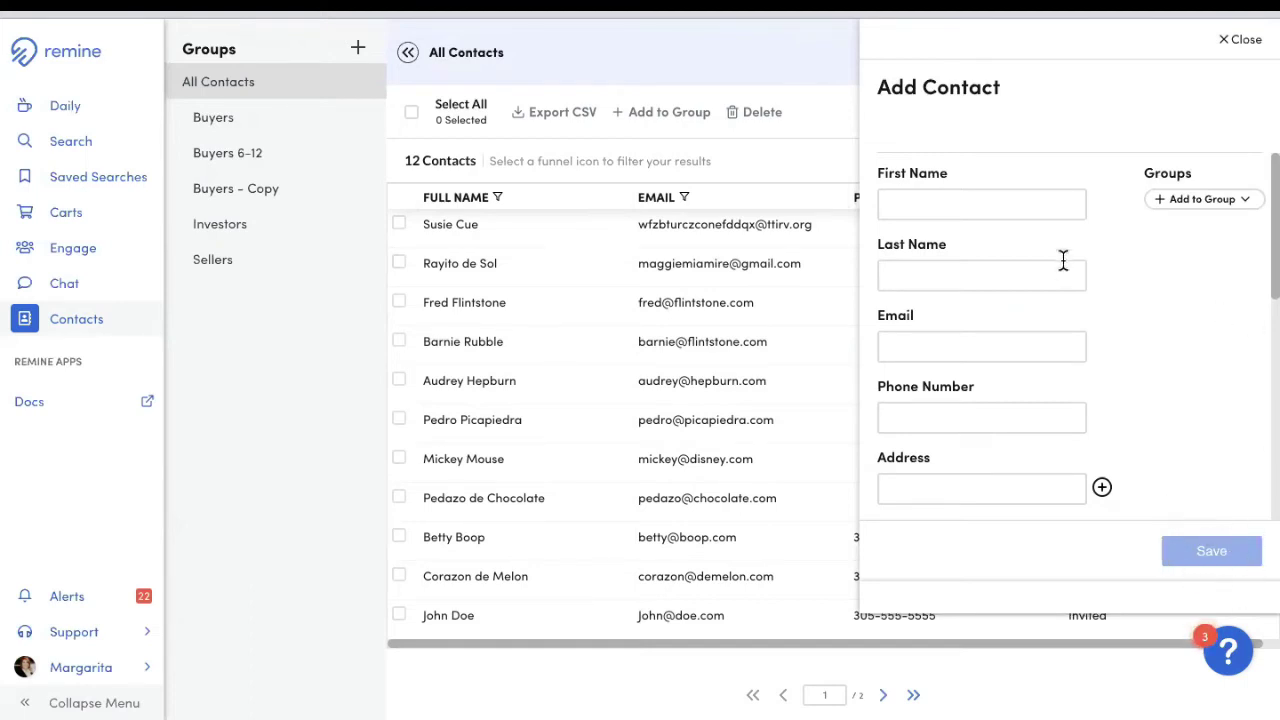
left_click(1246, 50)
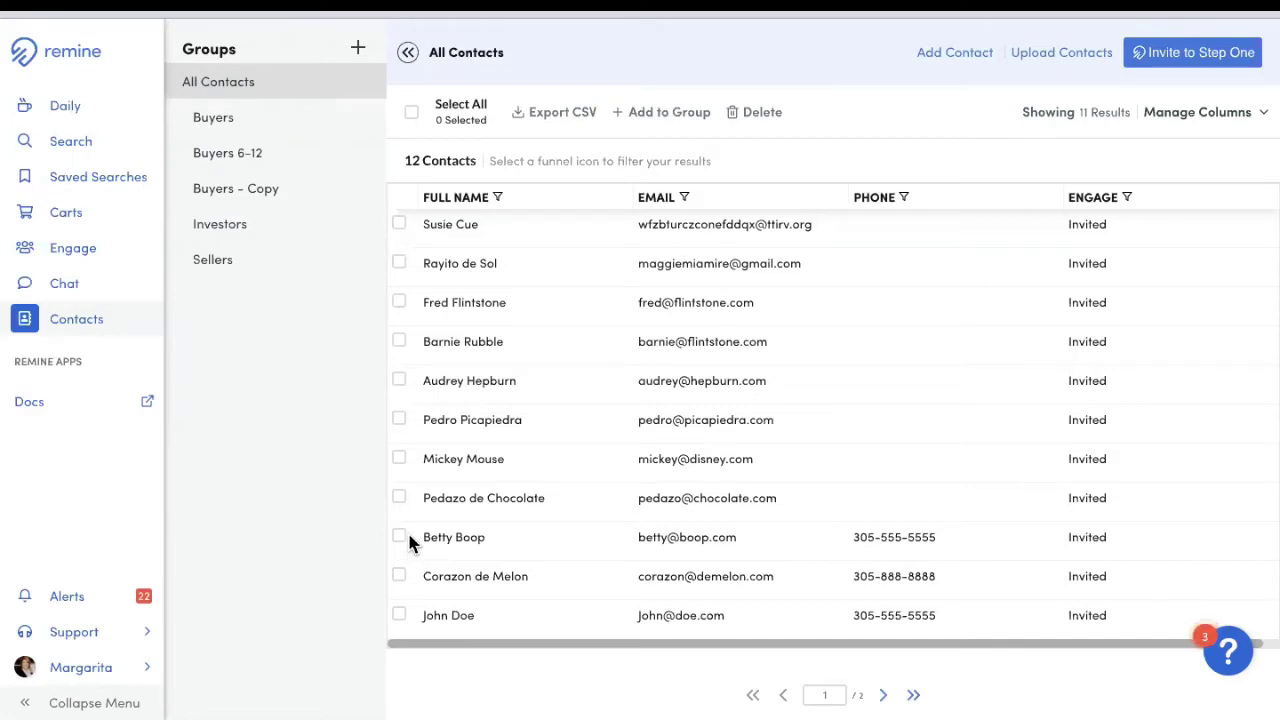
Step: Invite the first three contacts to Step One, confirming and dismissing the sent notice
left_click(396, 255)
left_click(399, 263)
left_click(399, 302)
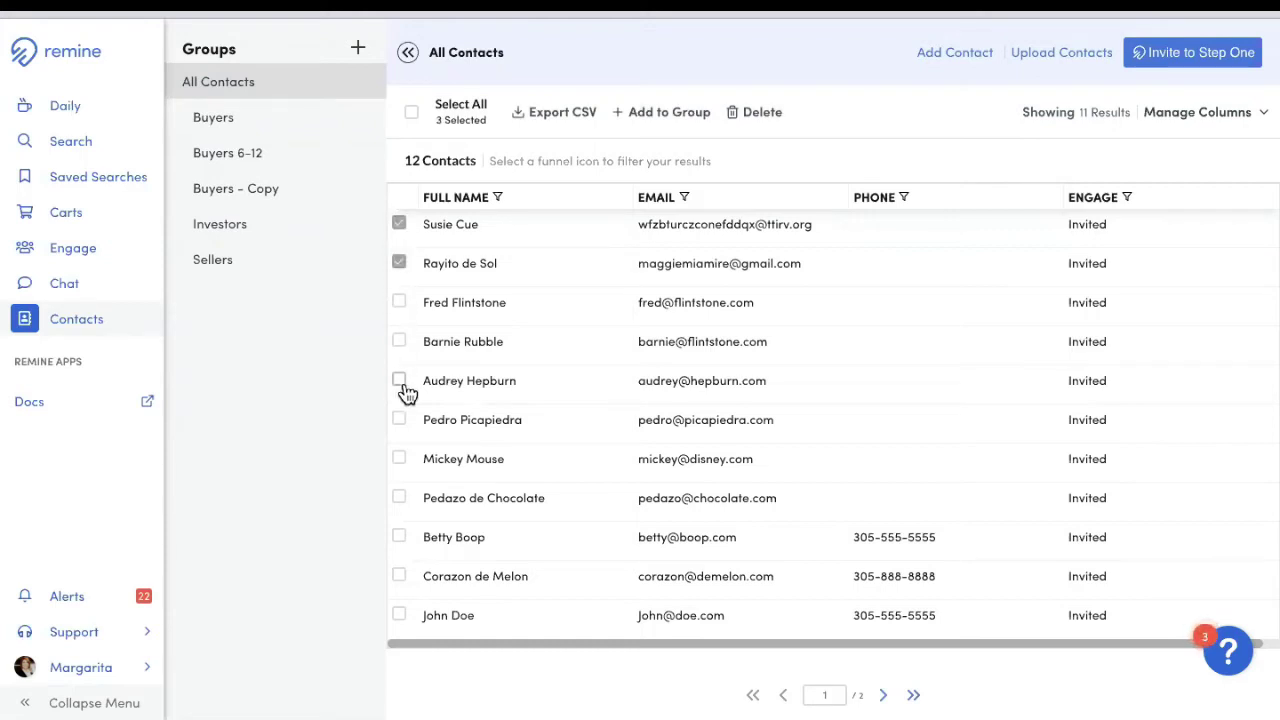
left_click(1198, 62)
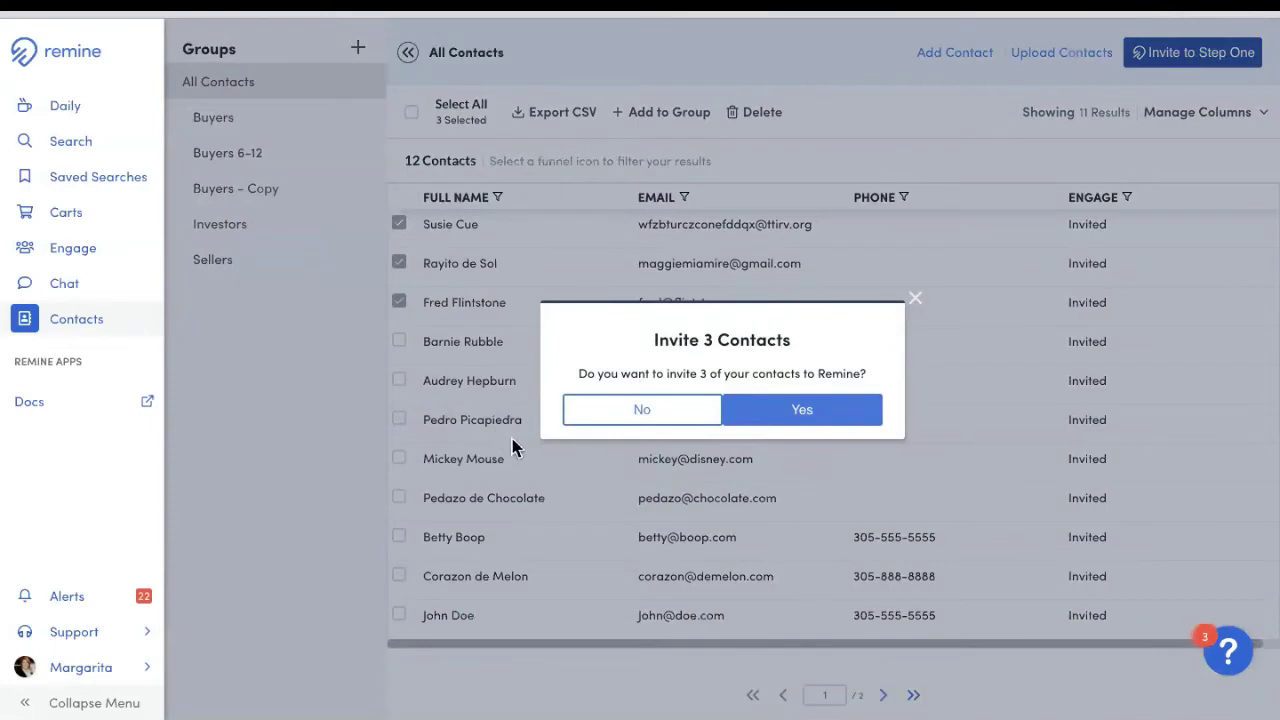
left_click(805, 412)
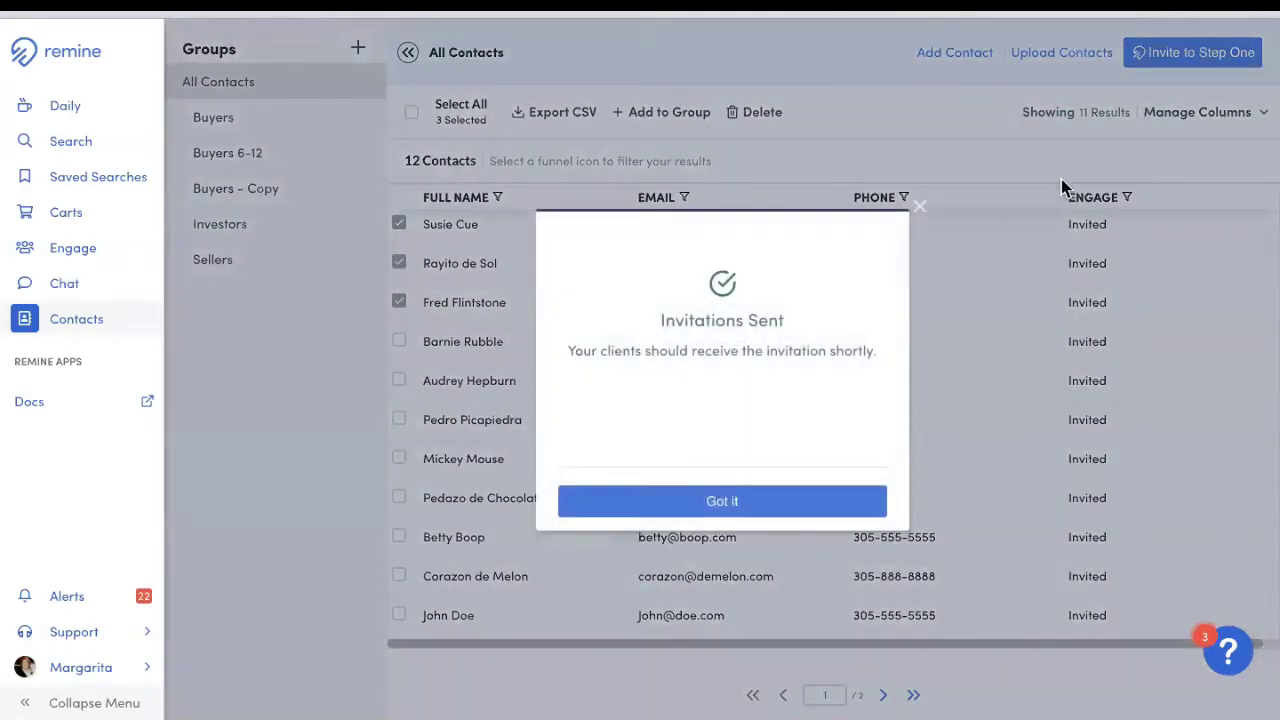
left_click(920, 207)
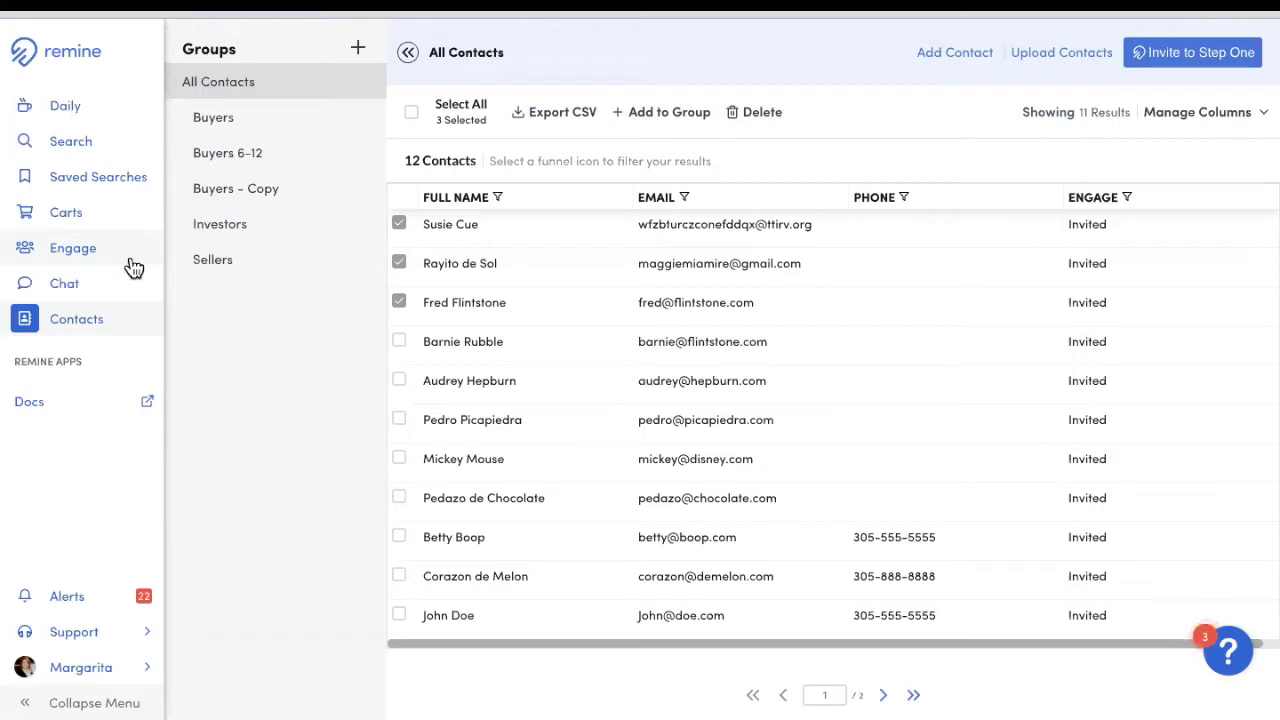
Step: On Engage Leads, highlight the lead's registration time and Verify Identity step
left_click(56, 258)
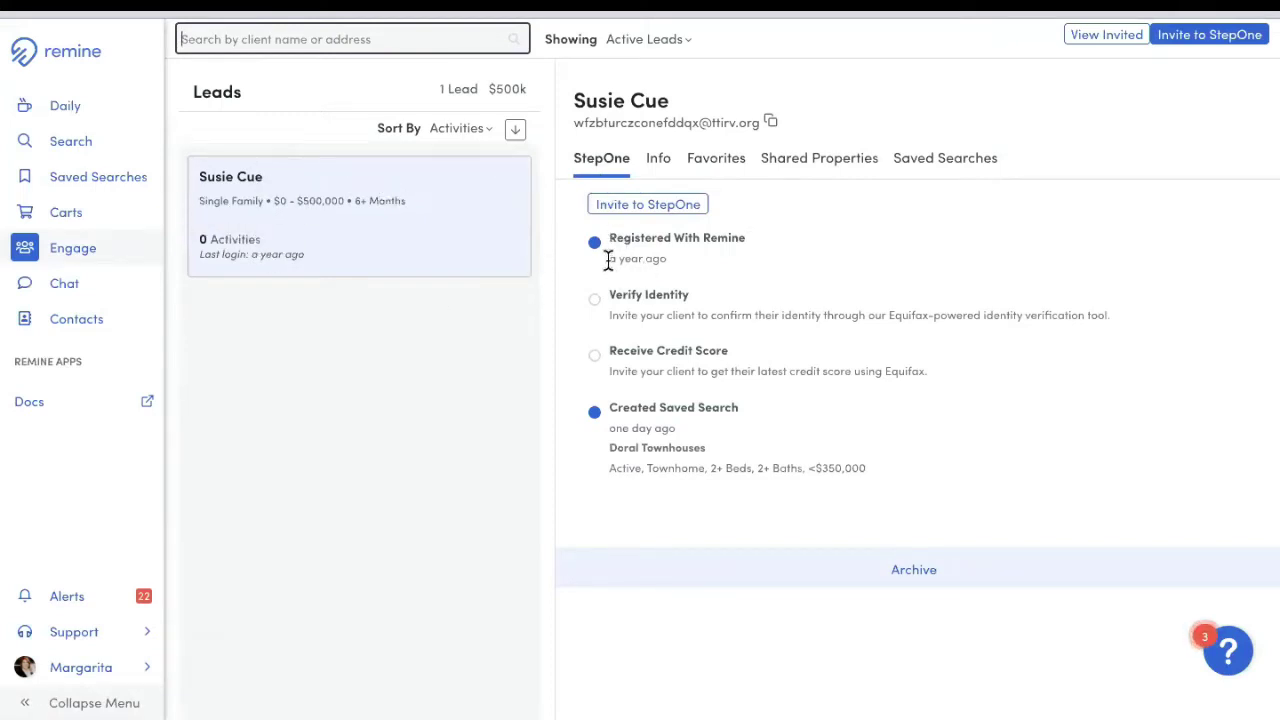
left_click_drag(608, 258, 677, 262)
left_click(700, 280)
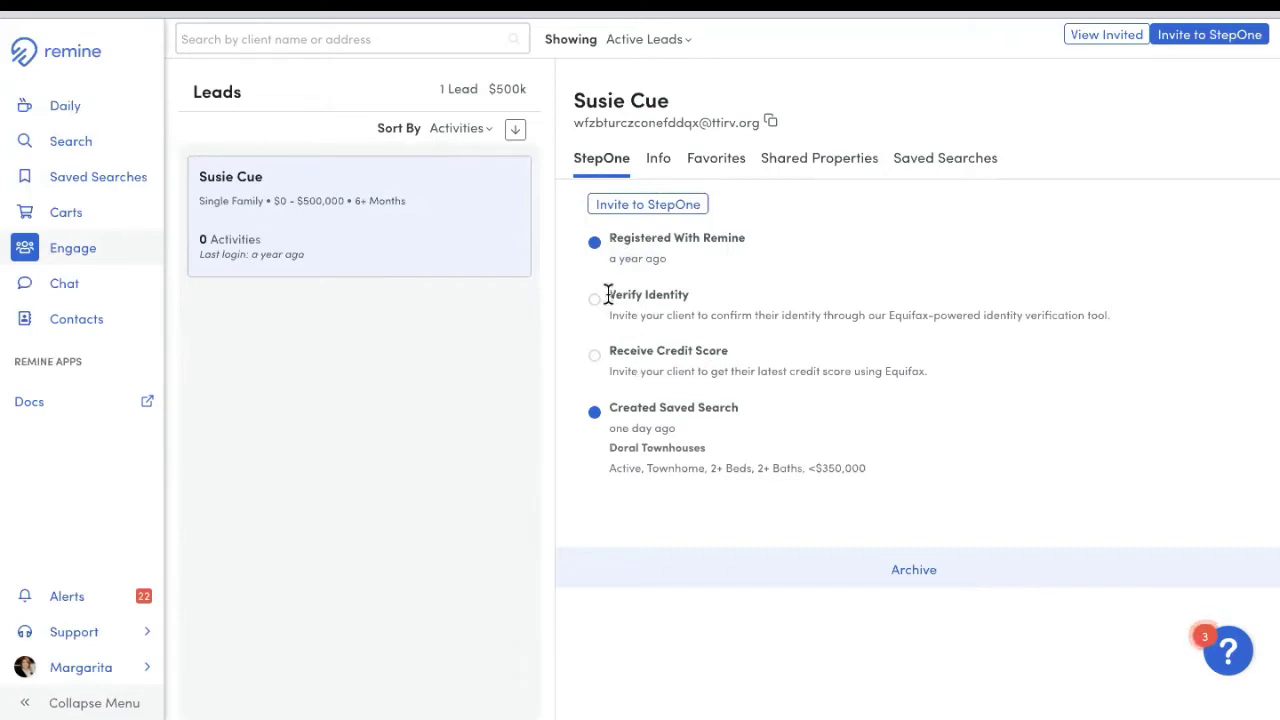
left_click_drag(607, 292, 723, 306)
left_click(728, 305)
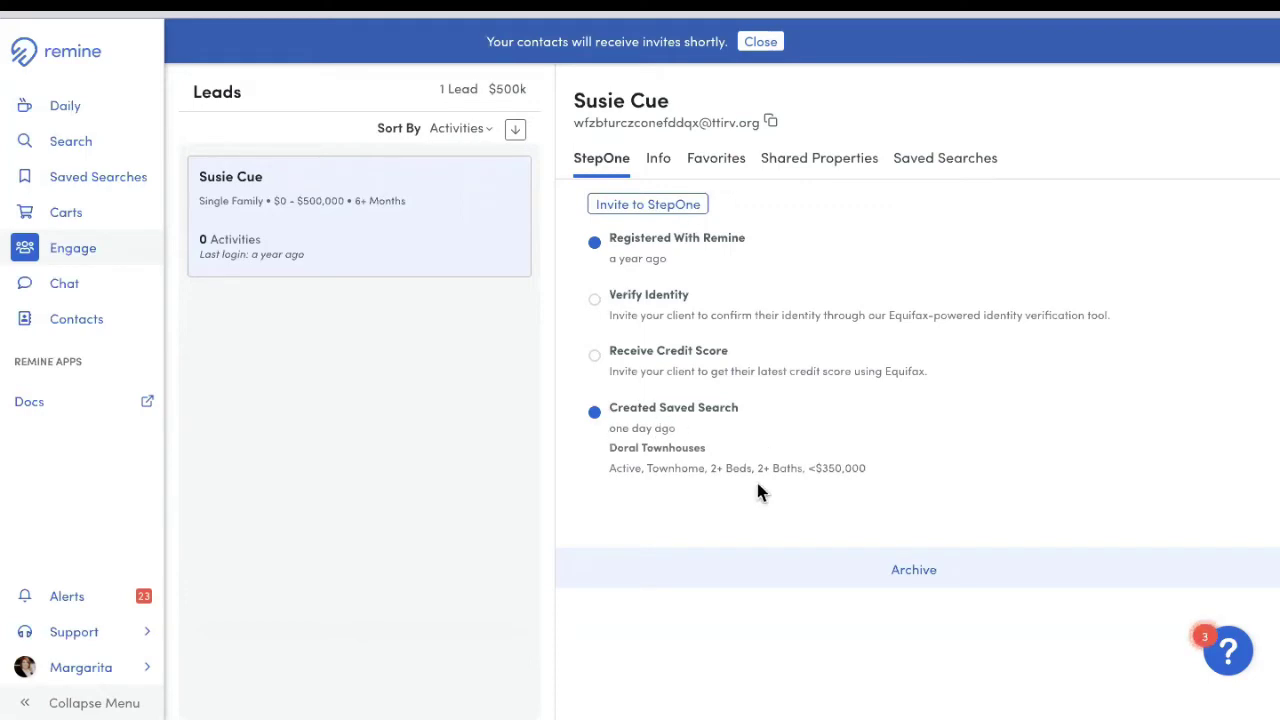
Step: Review the lead's Single Family home type, $0 - $500,000 budget, 6+ Months timeframe and recent activity
left_click(662, 168)
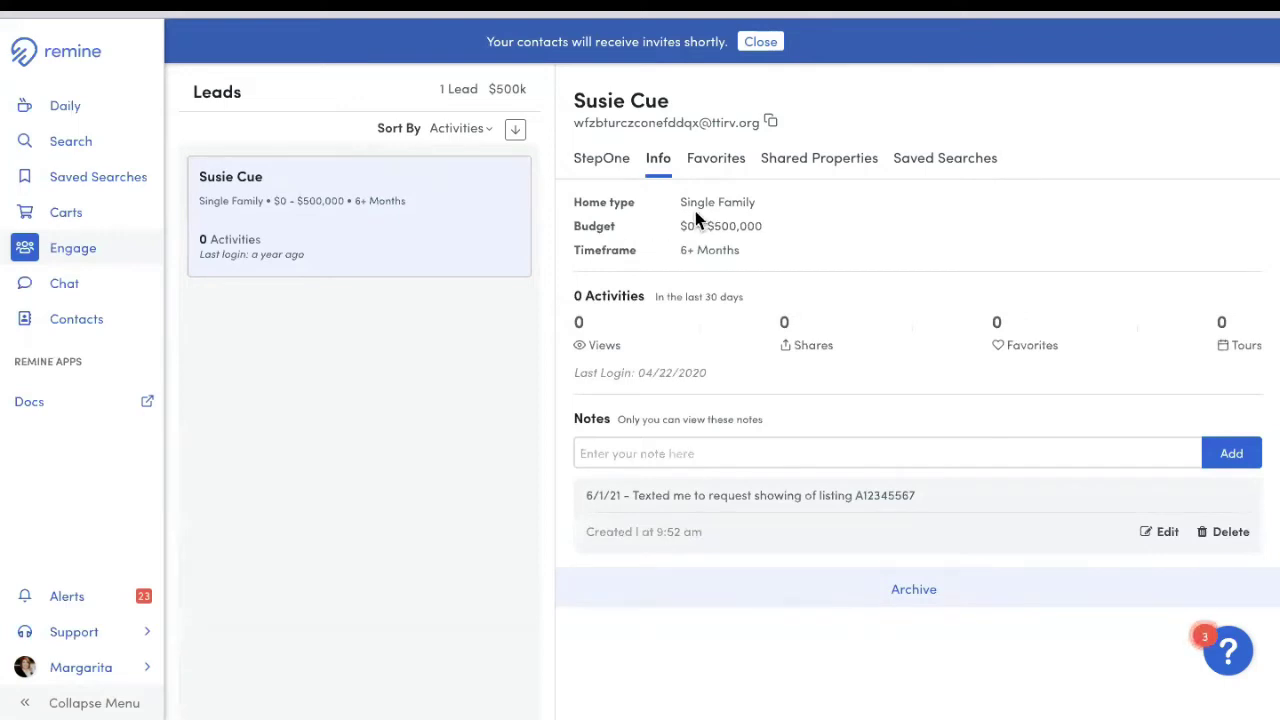
left_click_drag(688, 203, 773, 216)
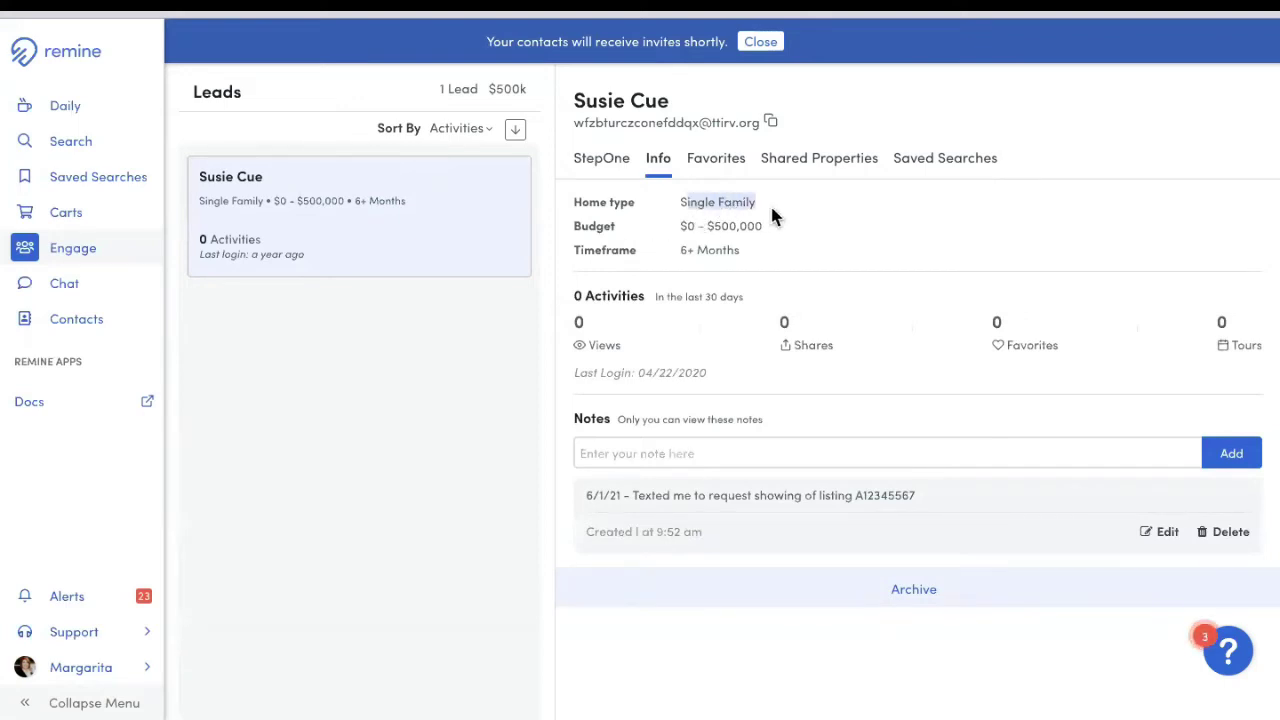
left_click(783, 240)
left_click_drag(677, 232, 766, 236)
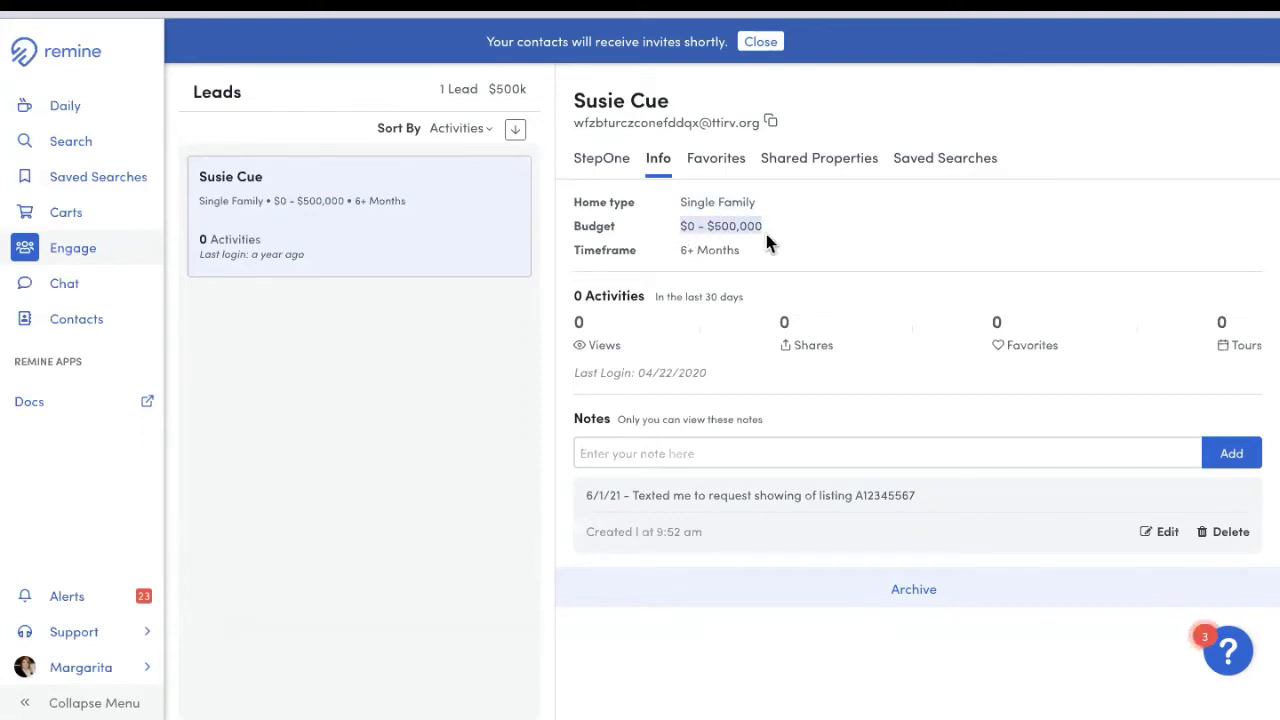
left_click(802, 235)
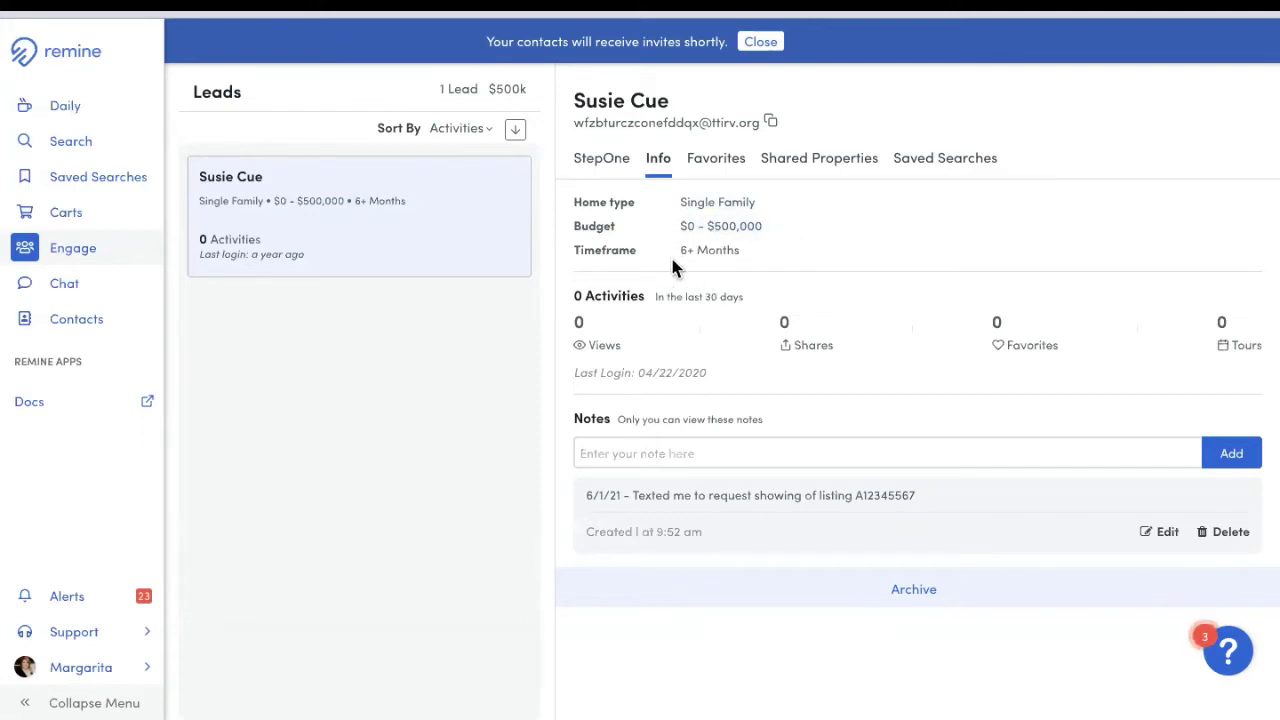
left_click_drag(674, 247, 743, 262)
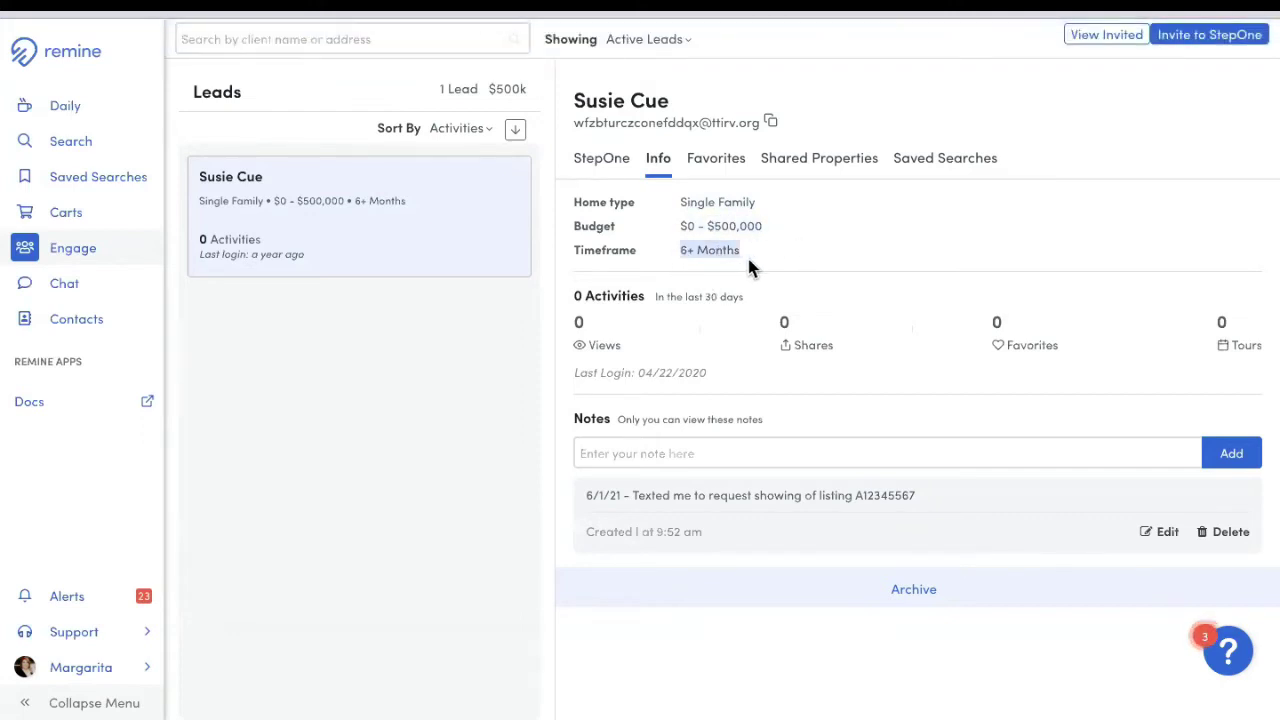
left_click(820, 250)
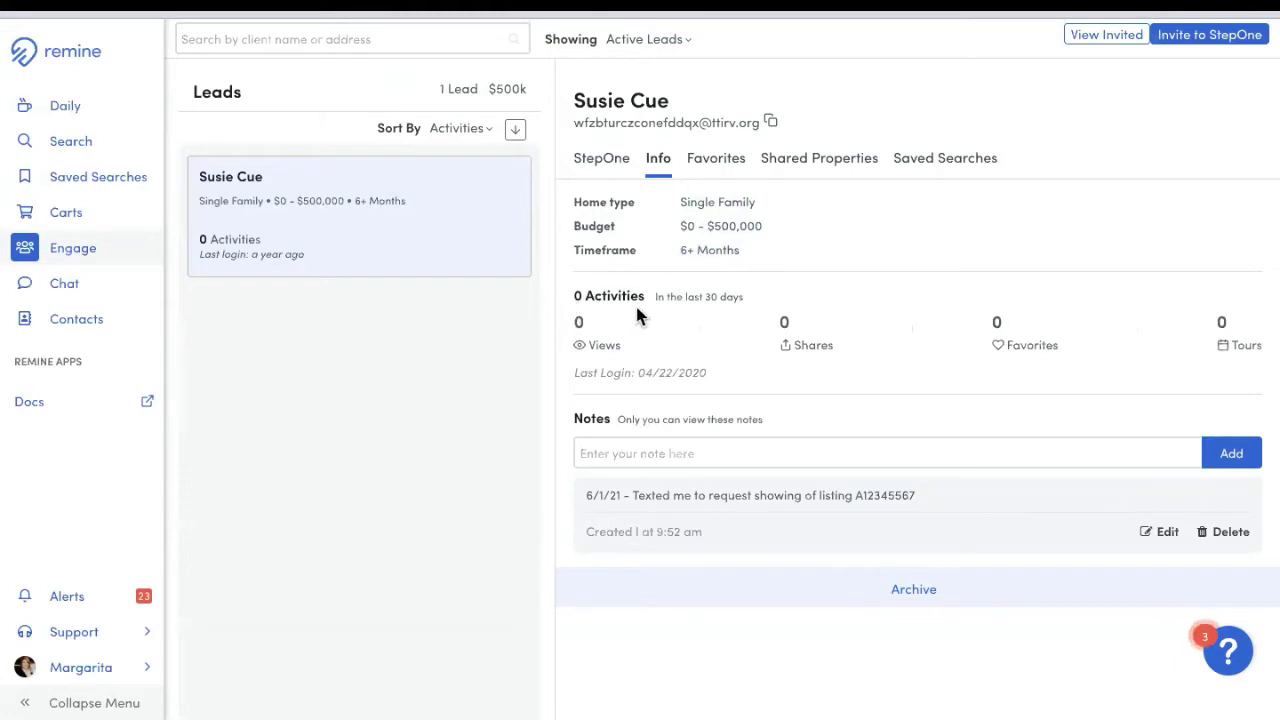
left_click_drag(662, 301, 756, 312)
Step: Add the note '1 de junio - cliente me llamo para pedir una sita para ver A1234567'
left_click(727, 453)
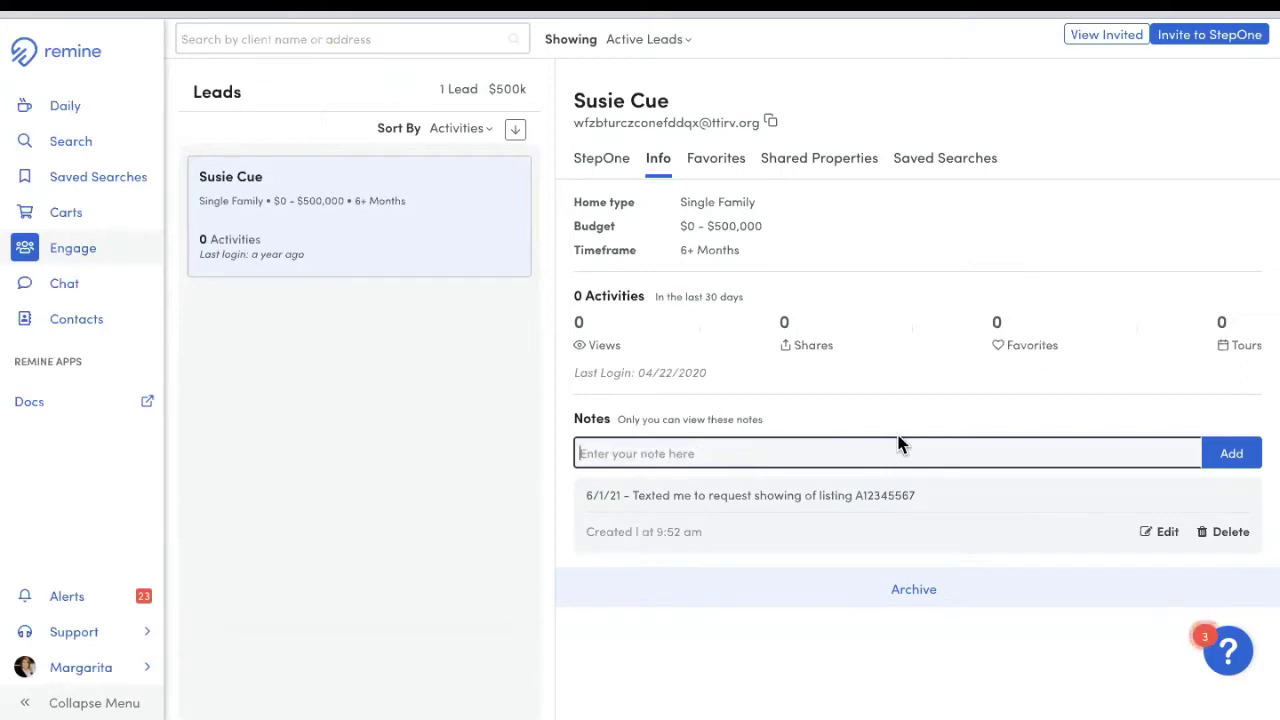
type("1 de jun")
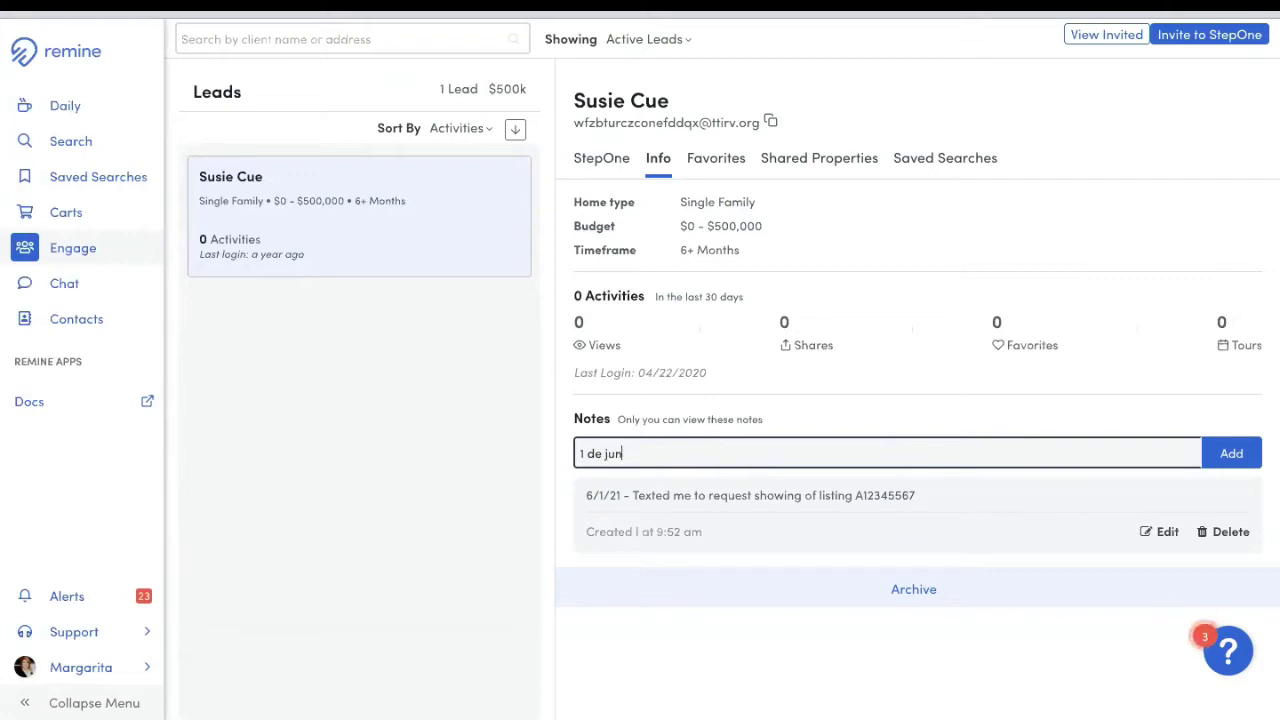
type("io - cliente me")
type(" llamo ag")
key("BackSpace")
key("BackSpace")
key("BackSpace")
type("para pedir una sita")
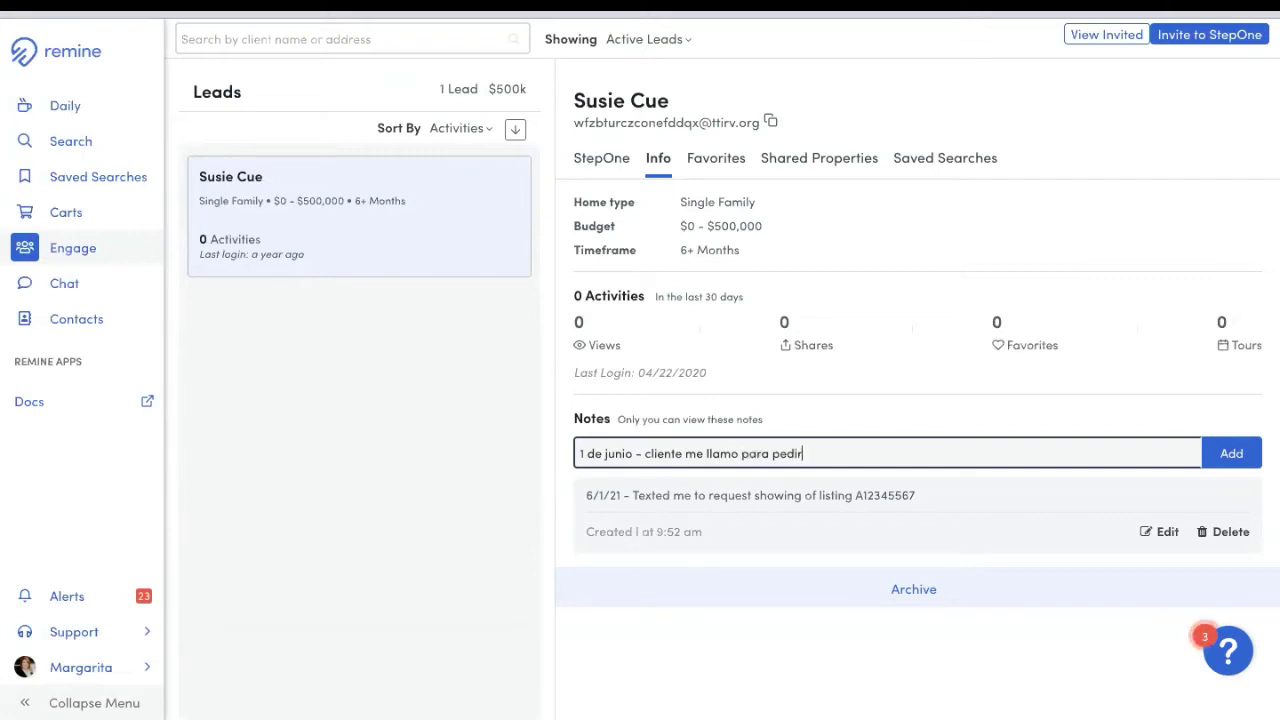
key("BackSpace")
key("BackSpace")
type("ta para ")
type("veru")
type("A123")
type("46")
key("BackSpace")
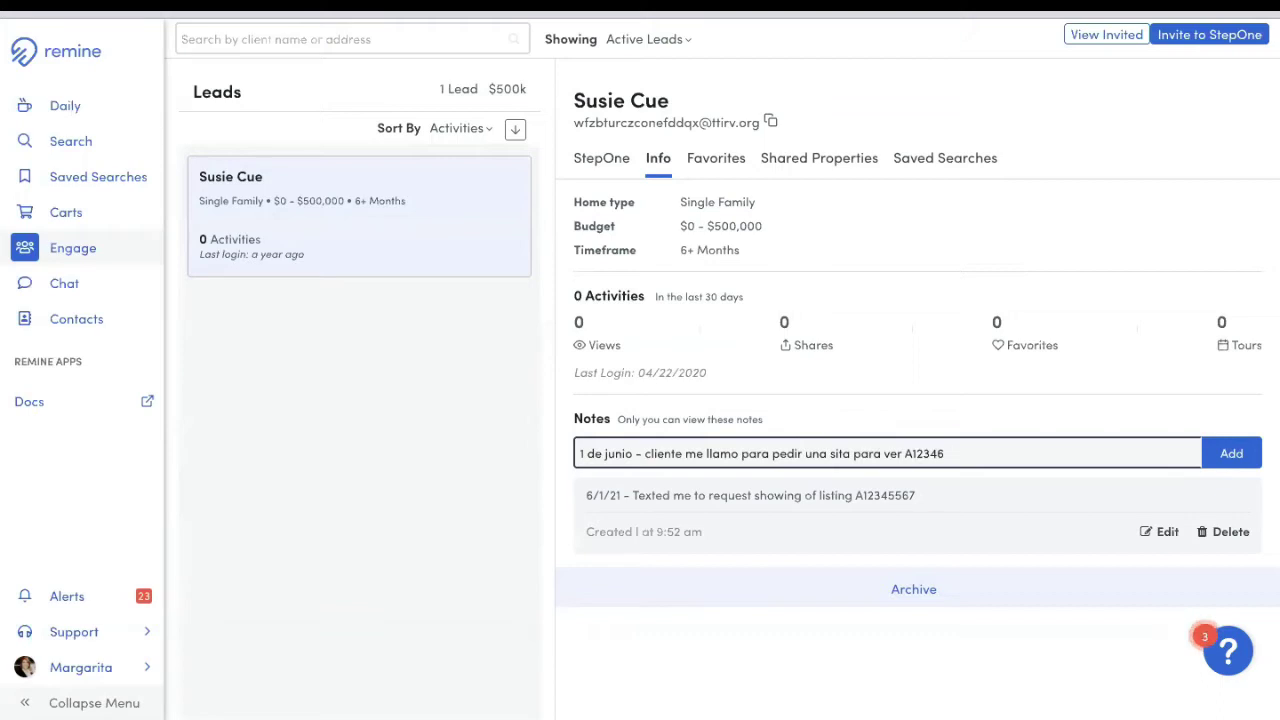
key("BackSpace")
type("567")
left_click(1256, 455)
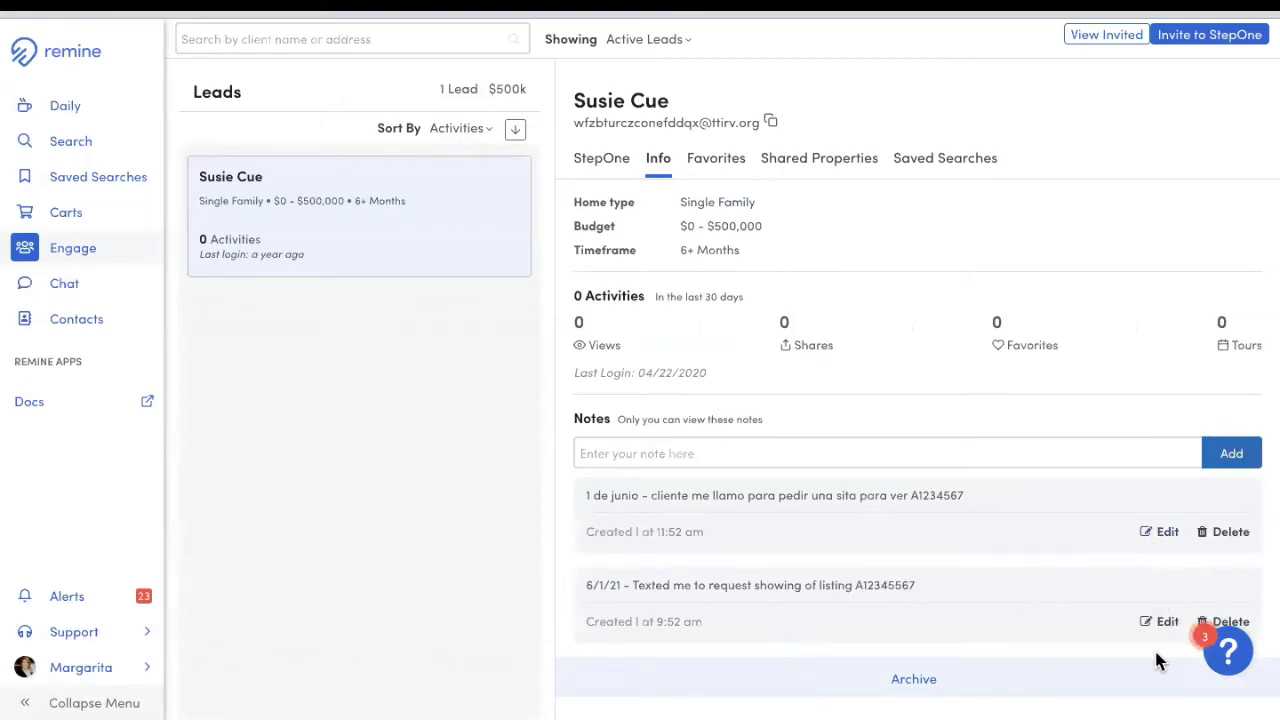
Step: Check the lead's Favorites and Shared Properties, then view the weekly Doral Townhouses saved search
left_click(699, 176)
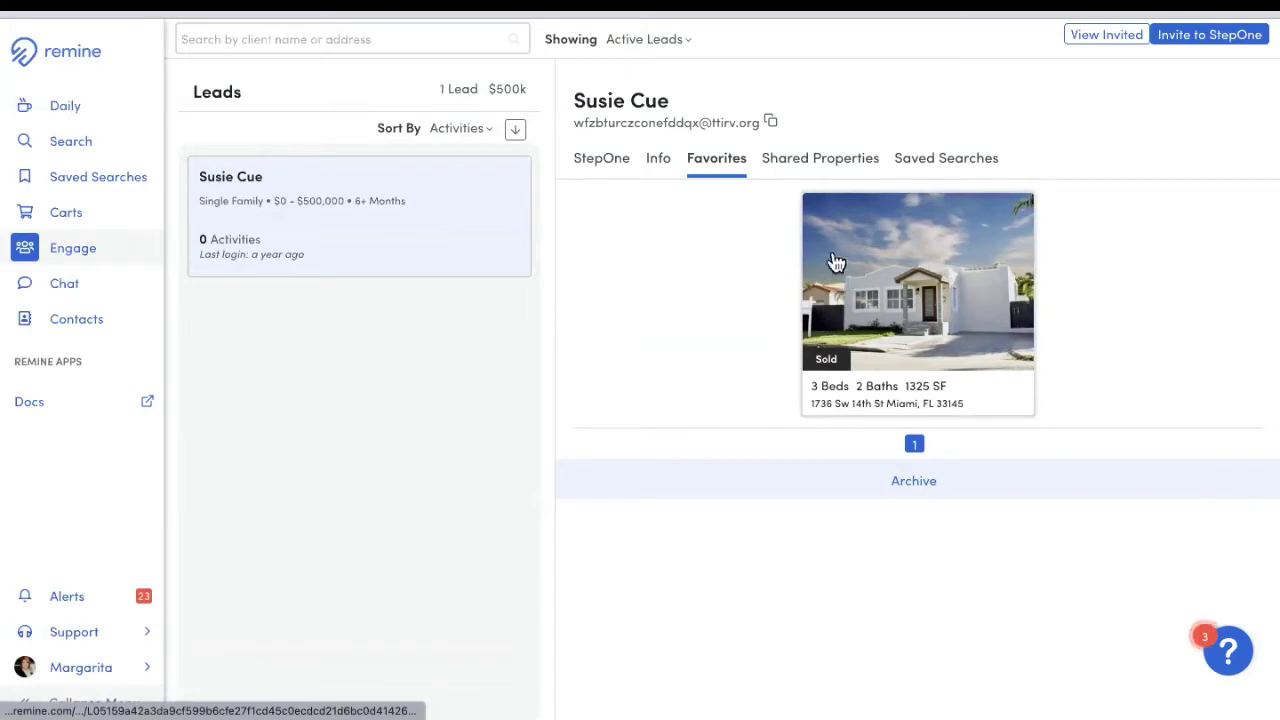
left_click(789, 163)
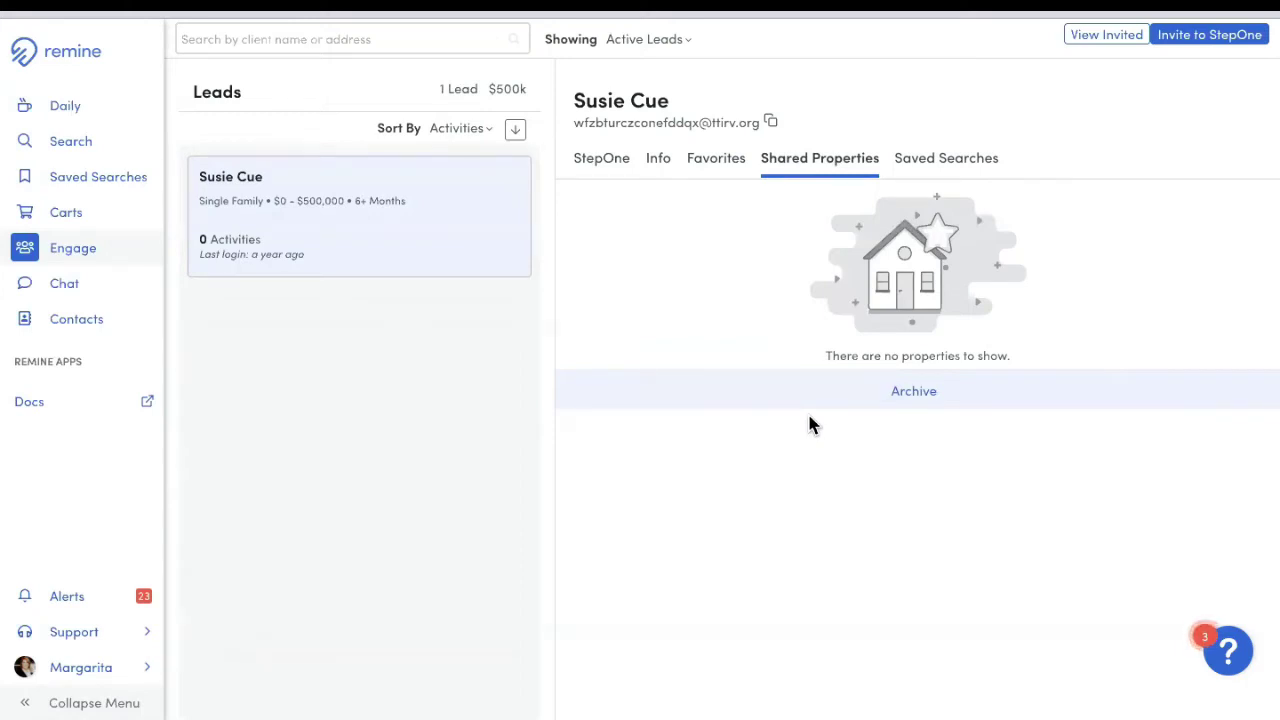
left_click(963, 168)
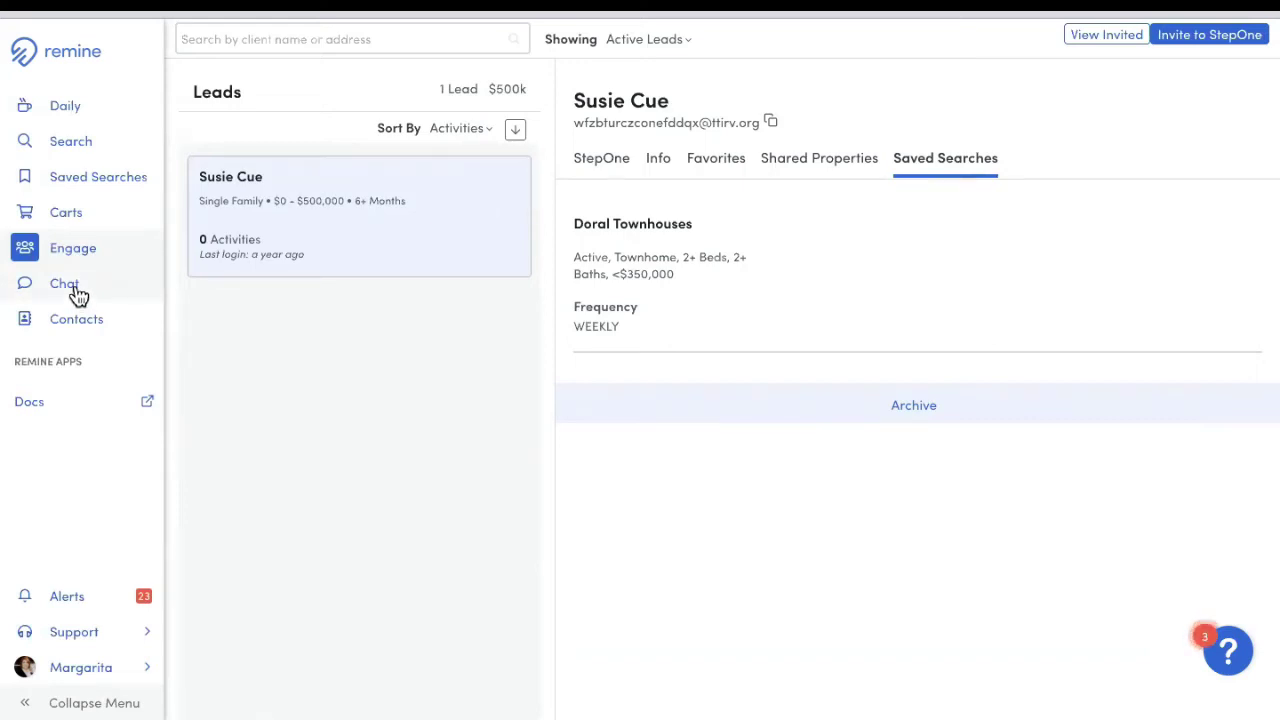
Step: Clear the Off-Market and Absentee filters from the property search and go to Advanced search
left_click(72, 143)
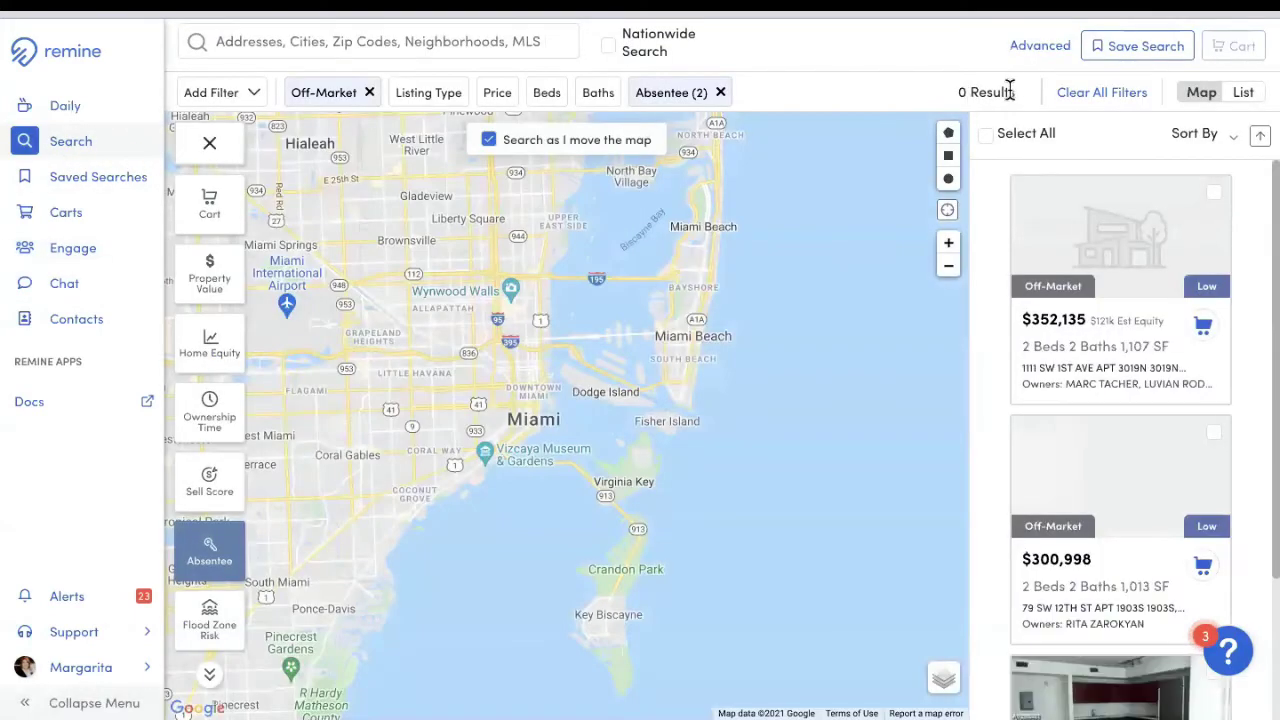
left_click(1101, 92)
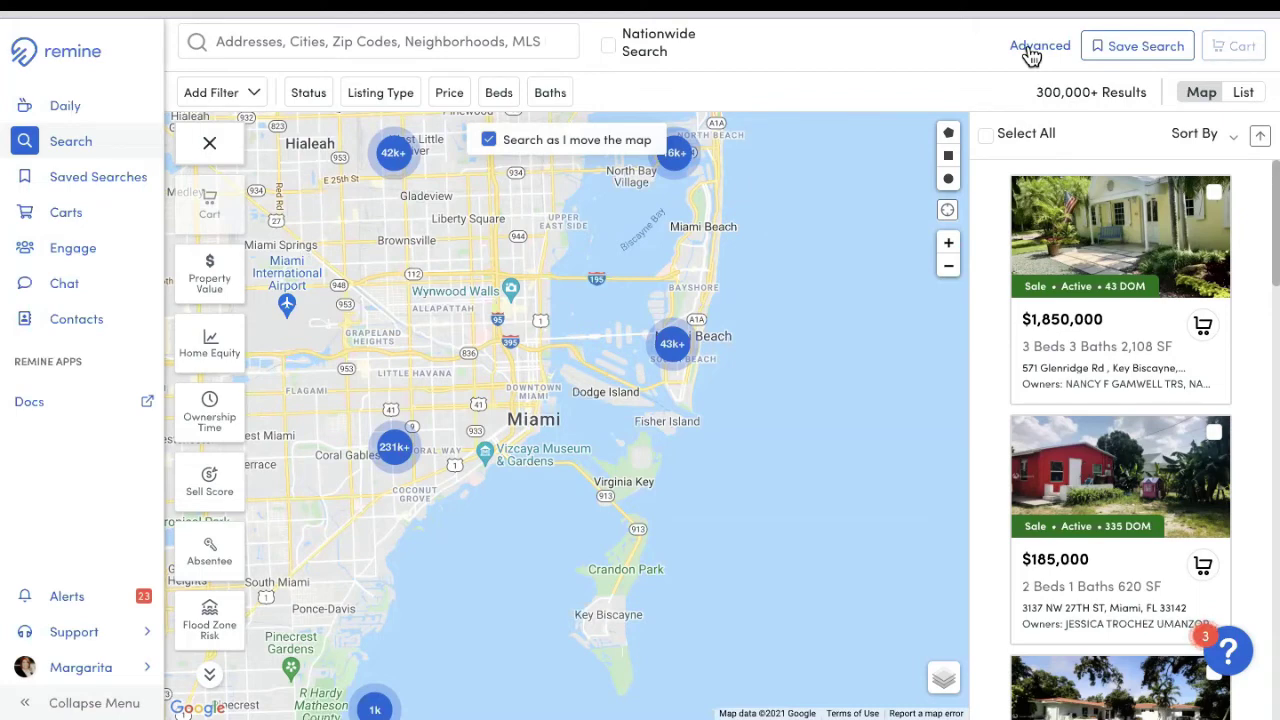
left_click(1030, 50)
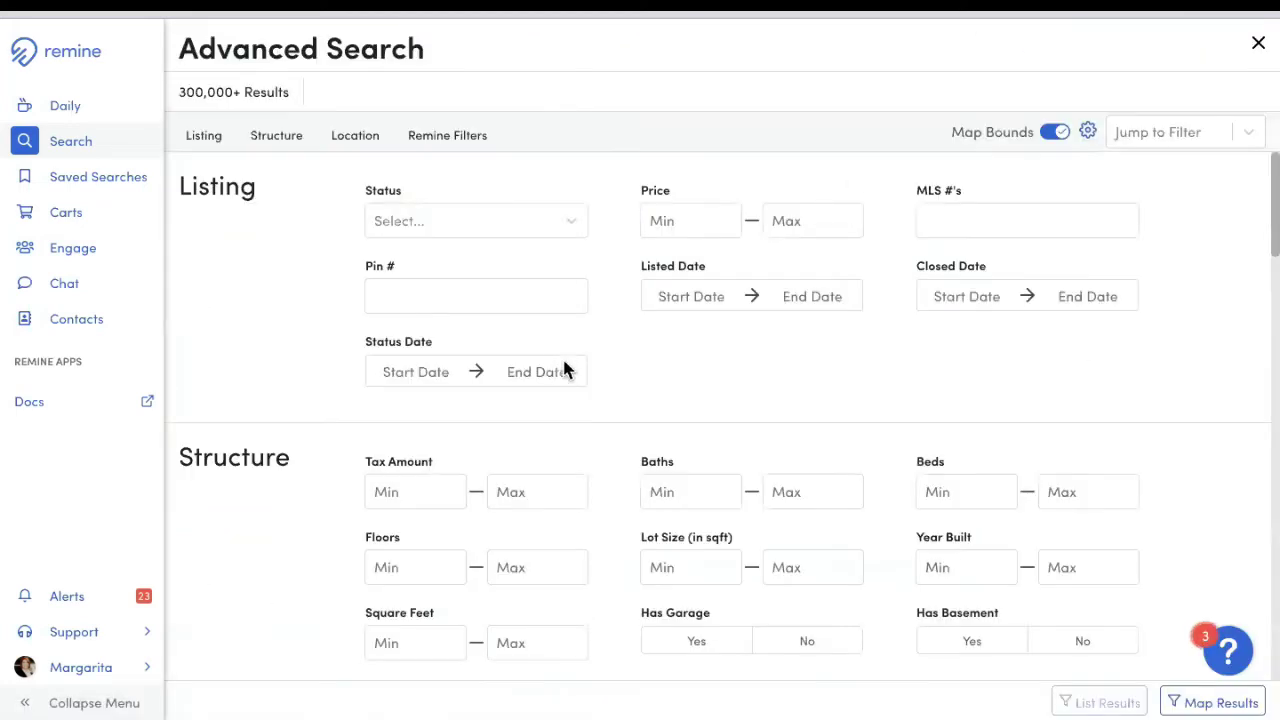
Step: Browse the extra Customize Filters fields, return to Advanced Search, then go to the Daily dashboard
scroll(563, 371, "down", 20)
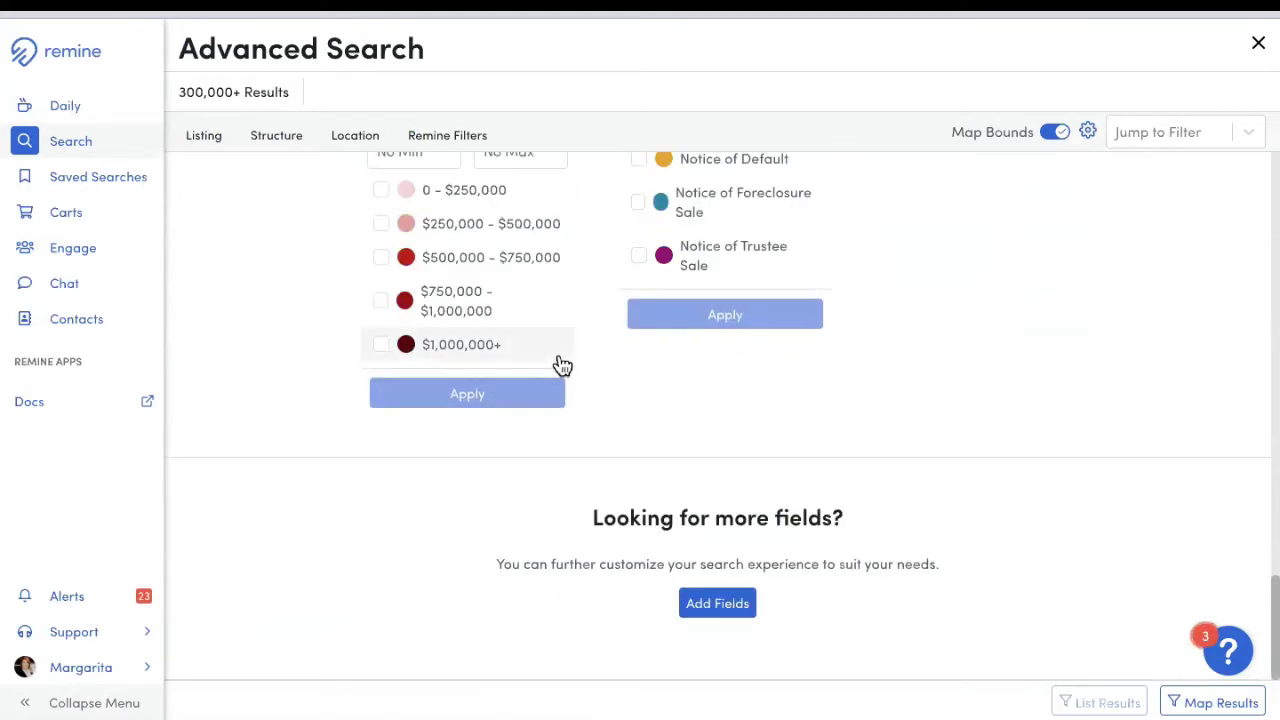
left_click(722, 598)
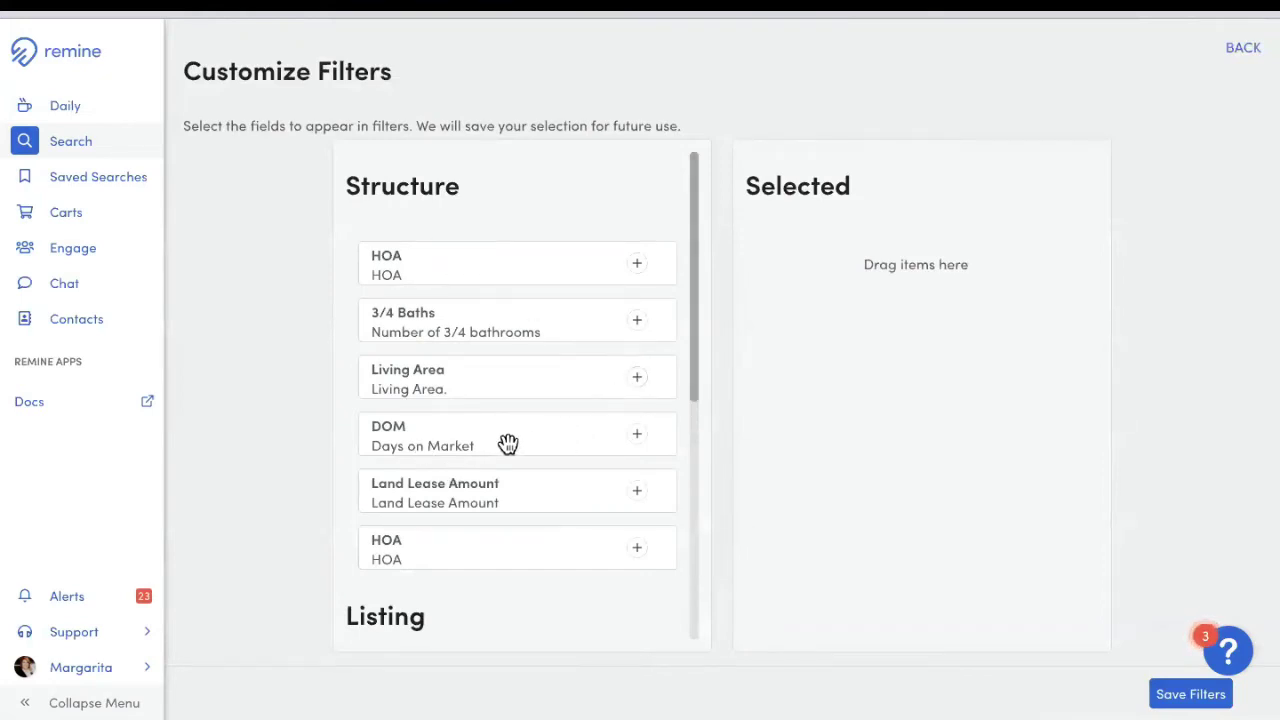
scroll(503, 430, "down", 5)
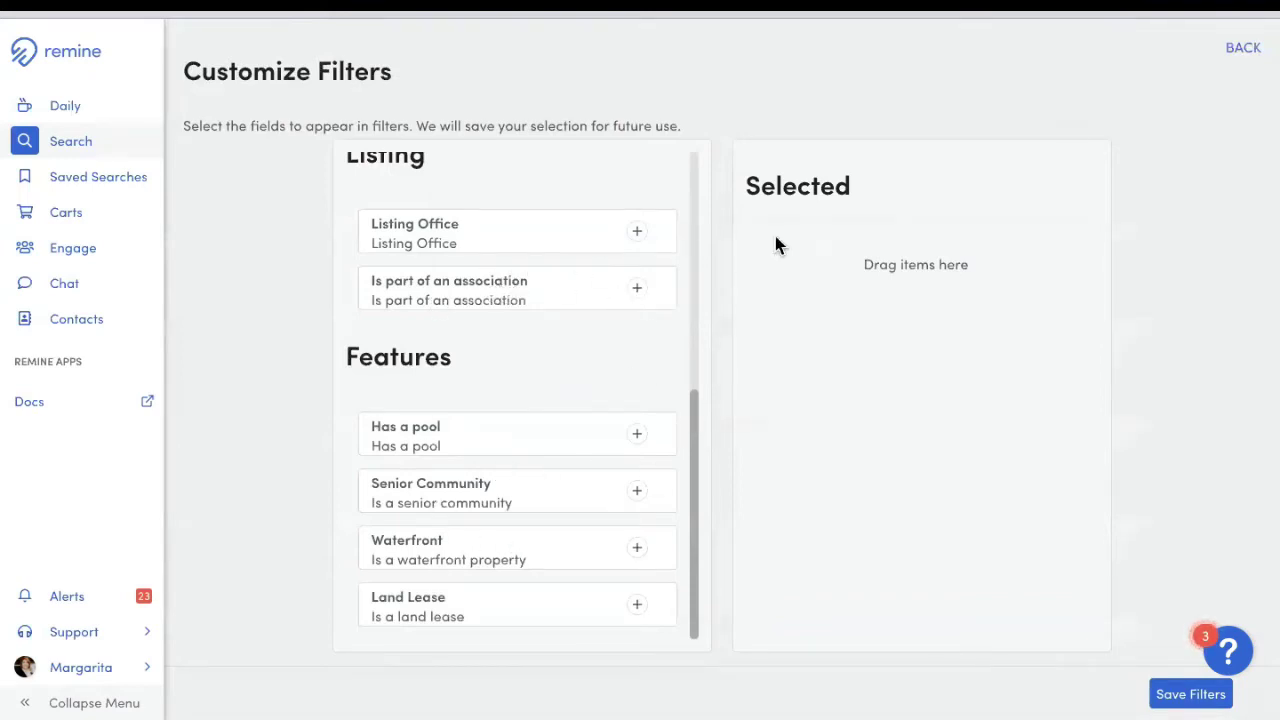
left_click(1250, 56)
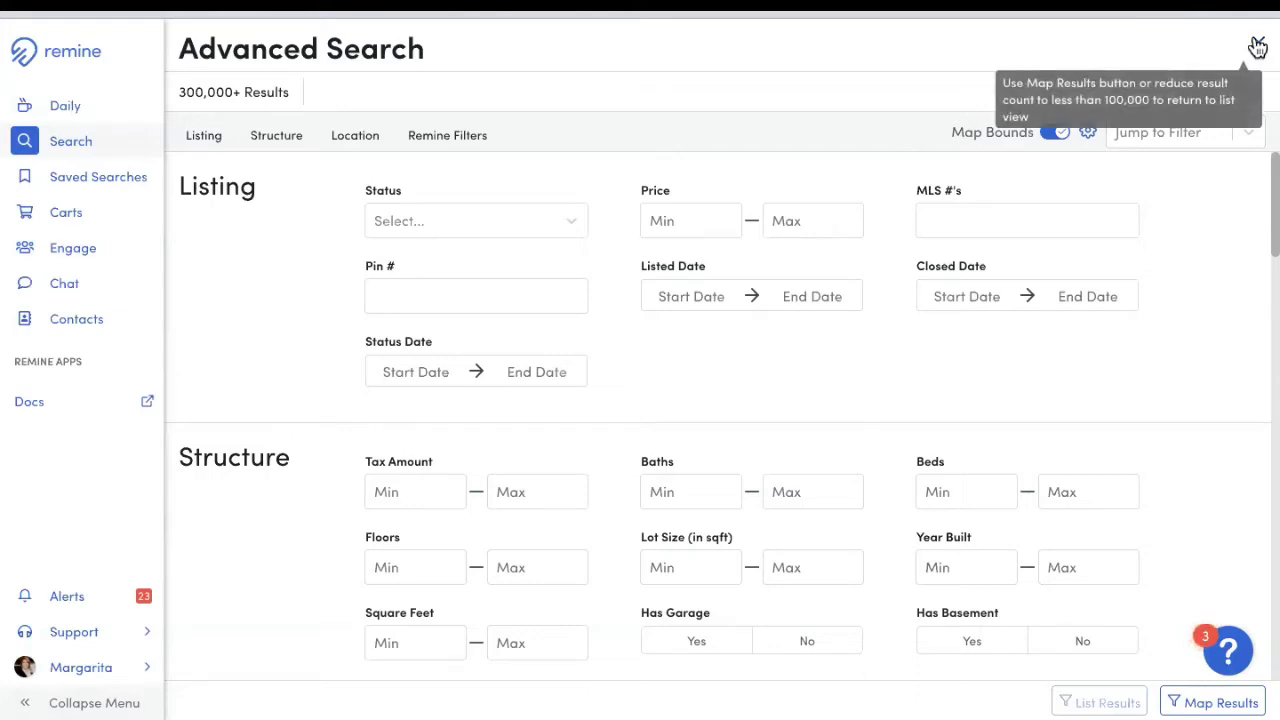
scroll(1190, 292, "down", 20)
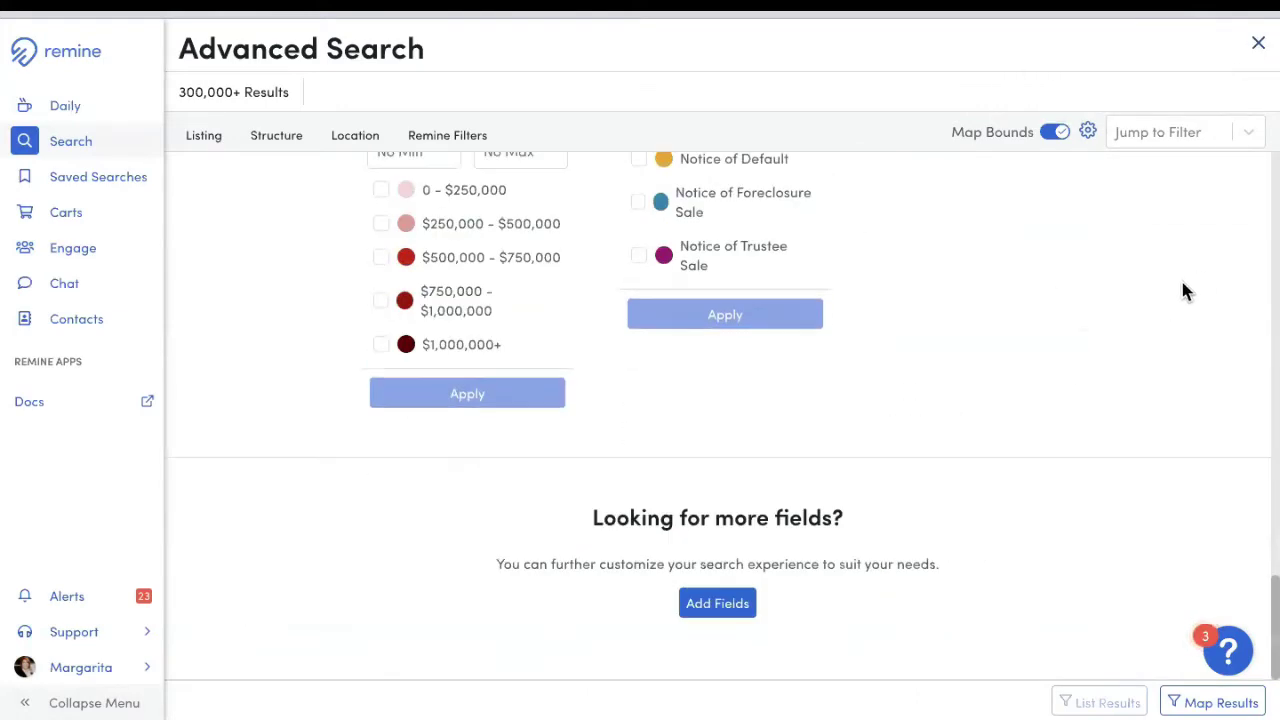
scroll(1181, 280, "up", 15)
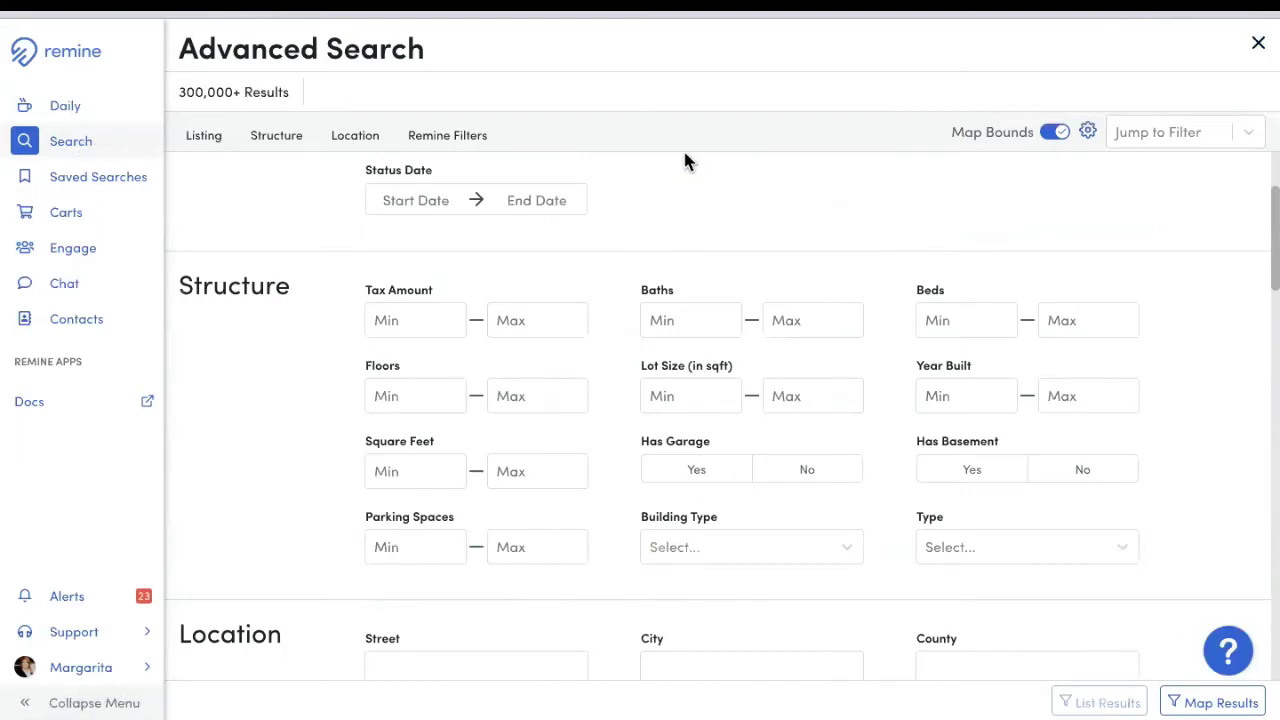
left_click(62, 108)
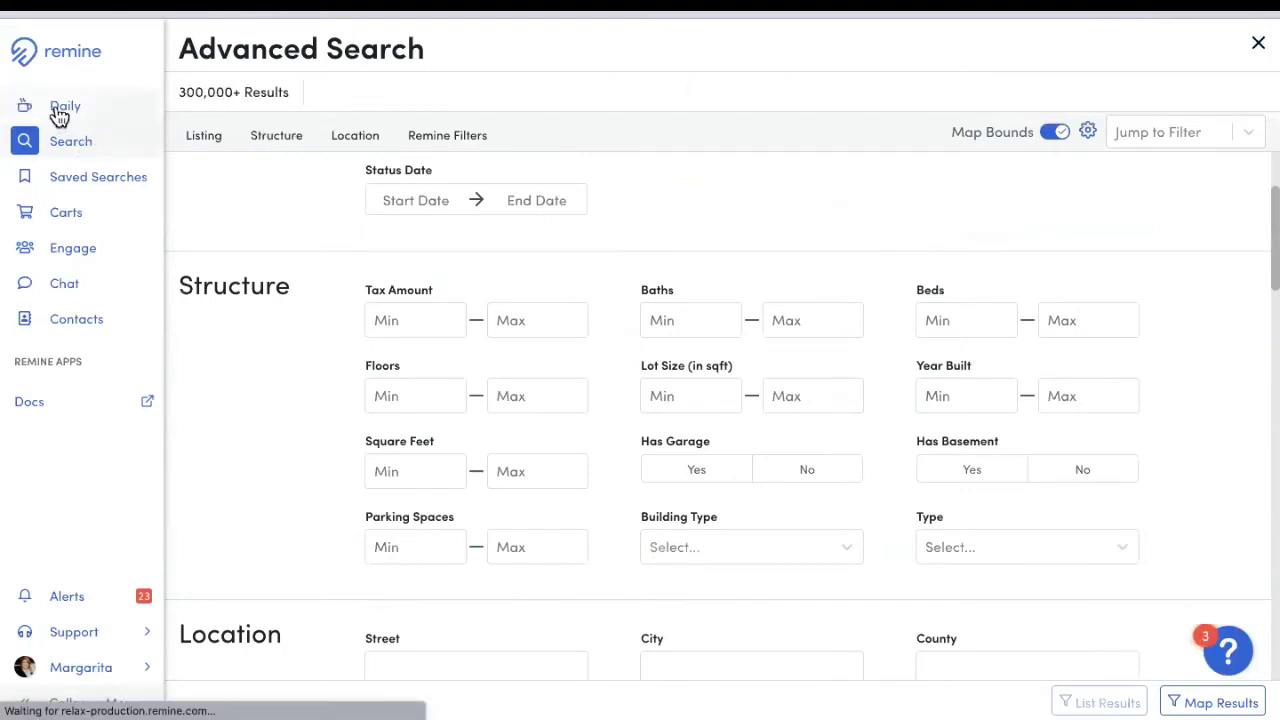
Step: Return to the Miami map search and show the Add Filter list of Residential filters
left_click(78, 143)
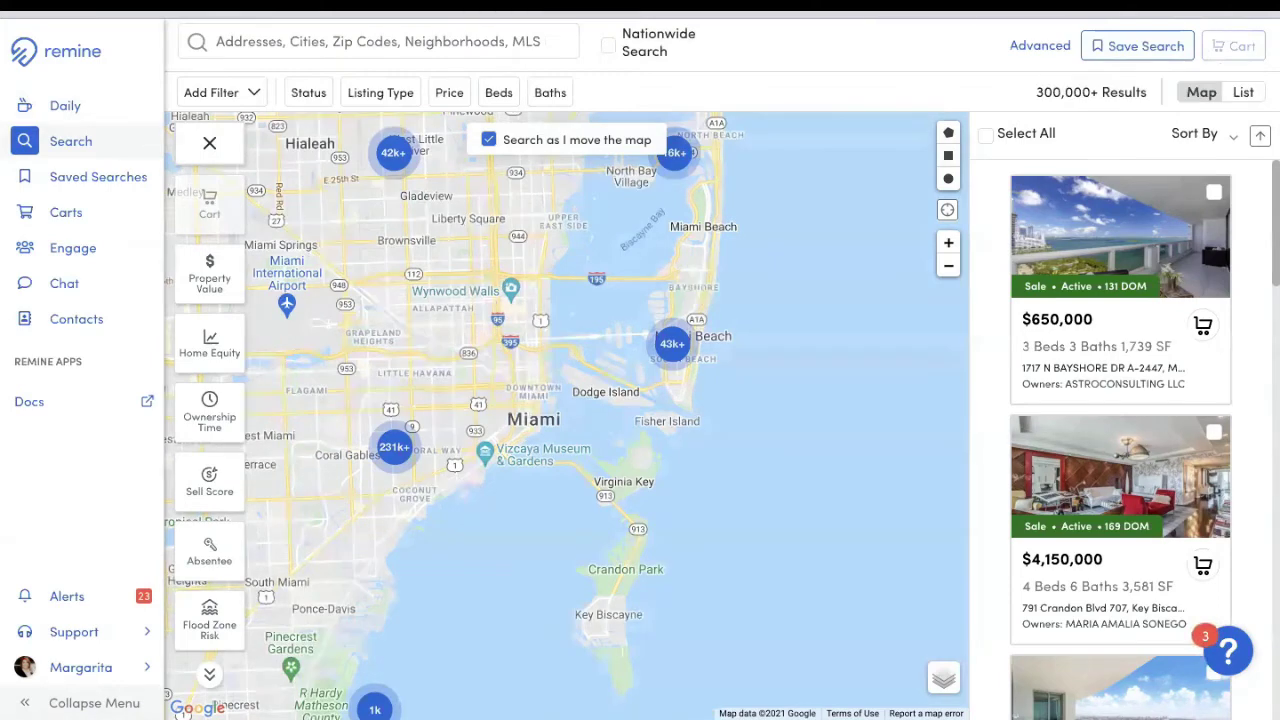
left_click(226, 96)
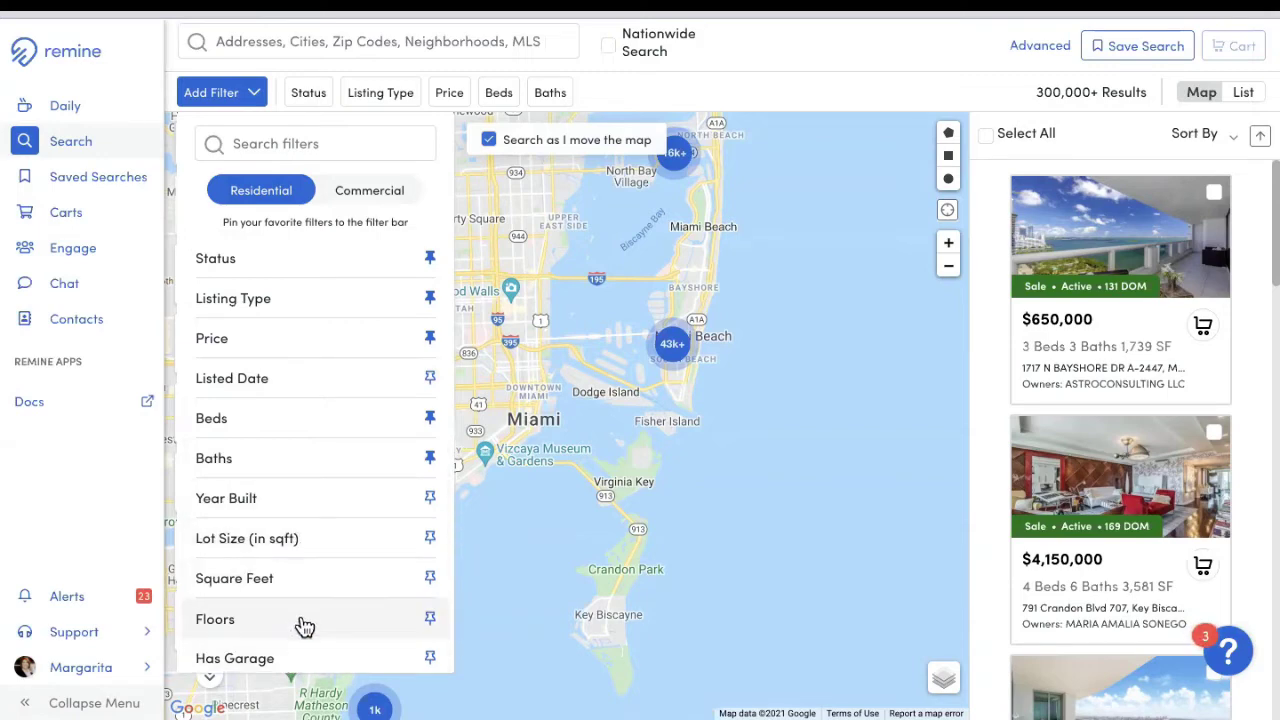
Step: Scroll through the available filters, then close the Add Filter list
scroll(302, 615, "down", 1)
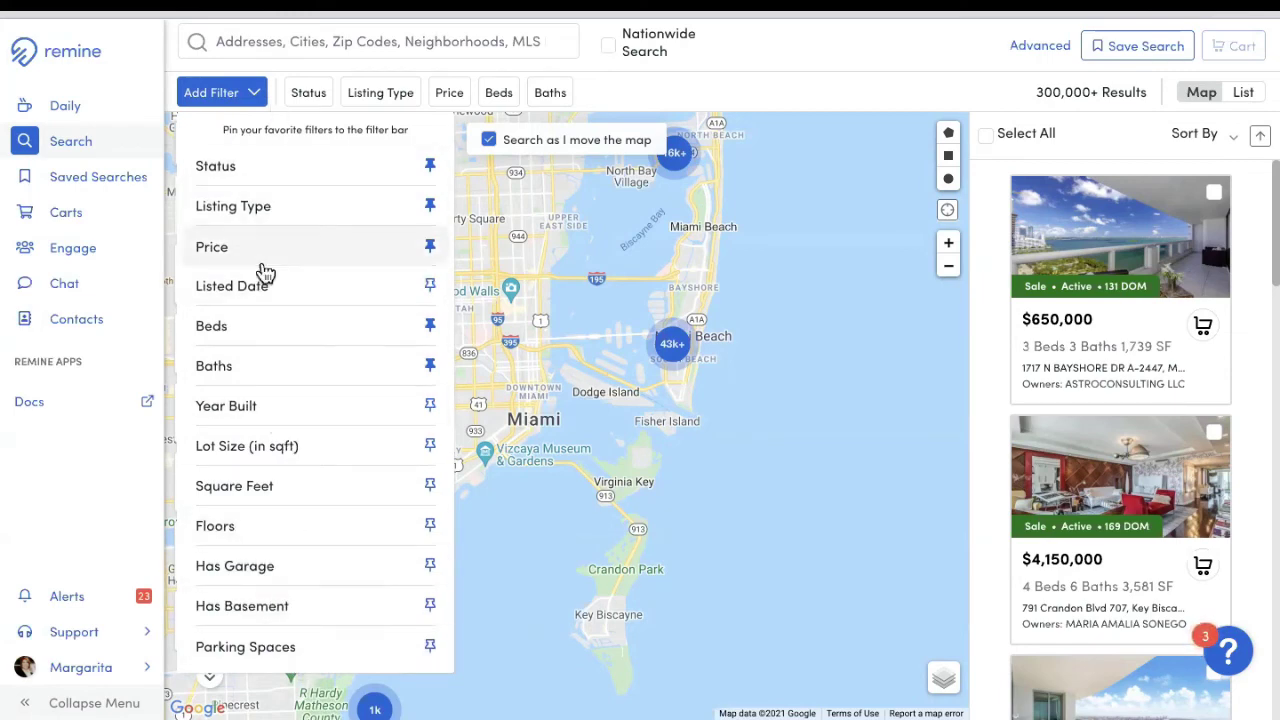
left_click(615, 107)
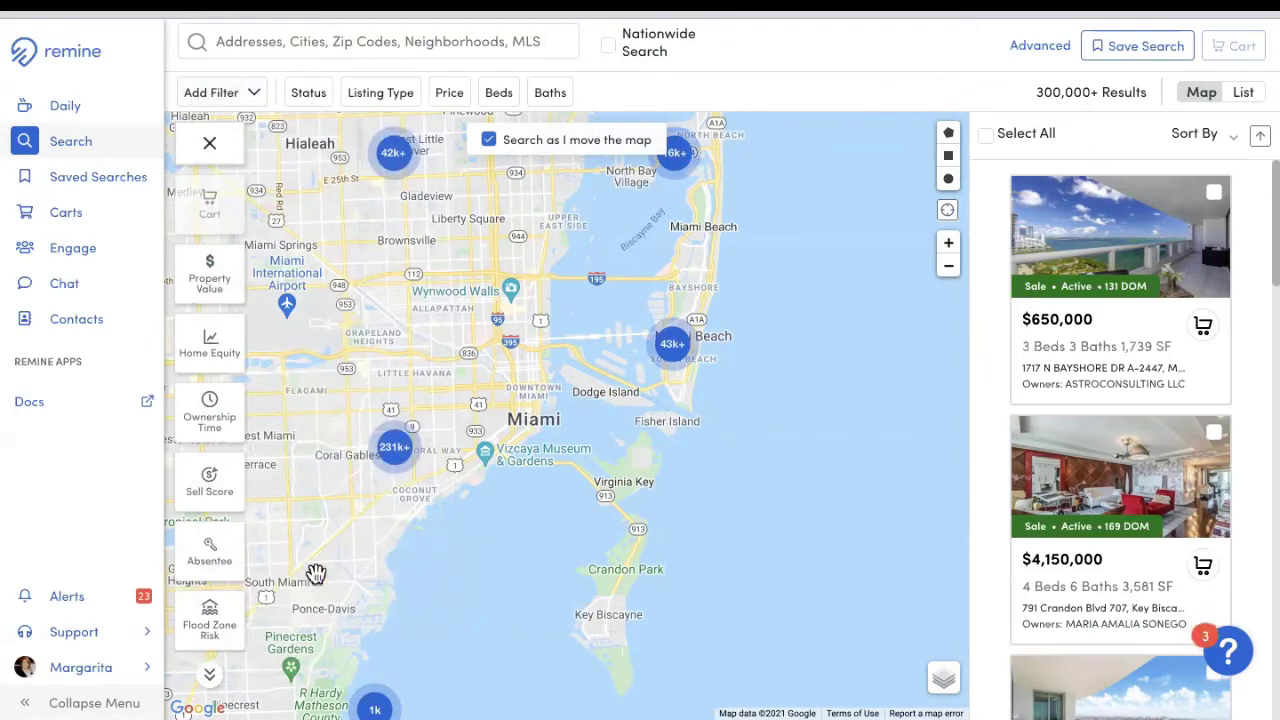
Step: Pan the map north over Hialeah, Opa-locka and Miami Gardens, briefly checking the list view
left_click_drag(430, 377, 651, 391)
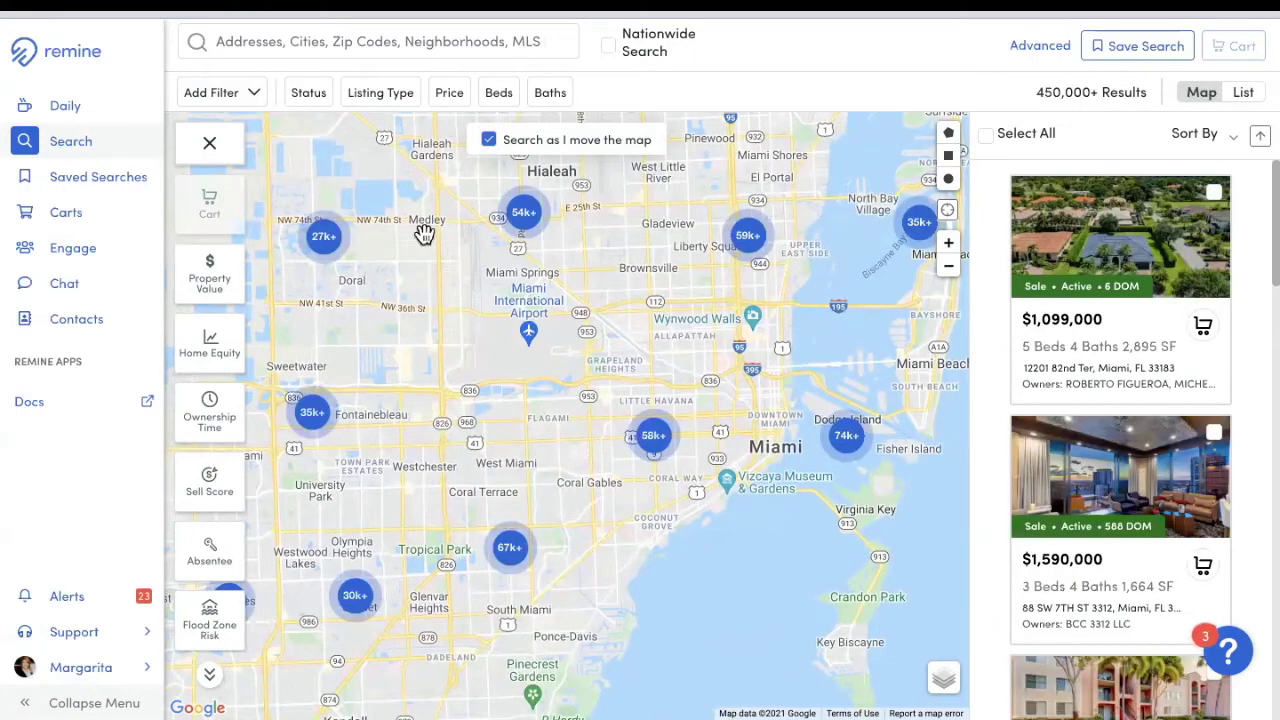
left_click_drag(430, 298, 481, 668)
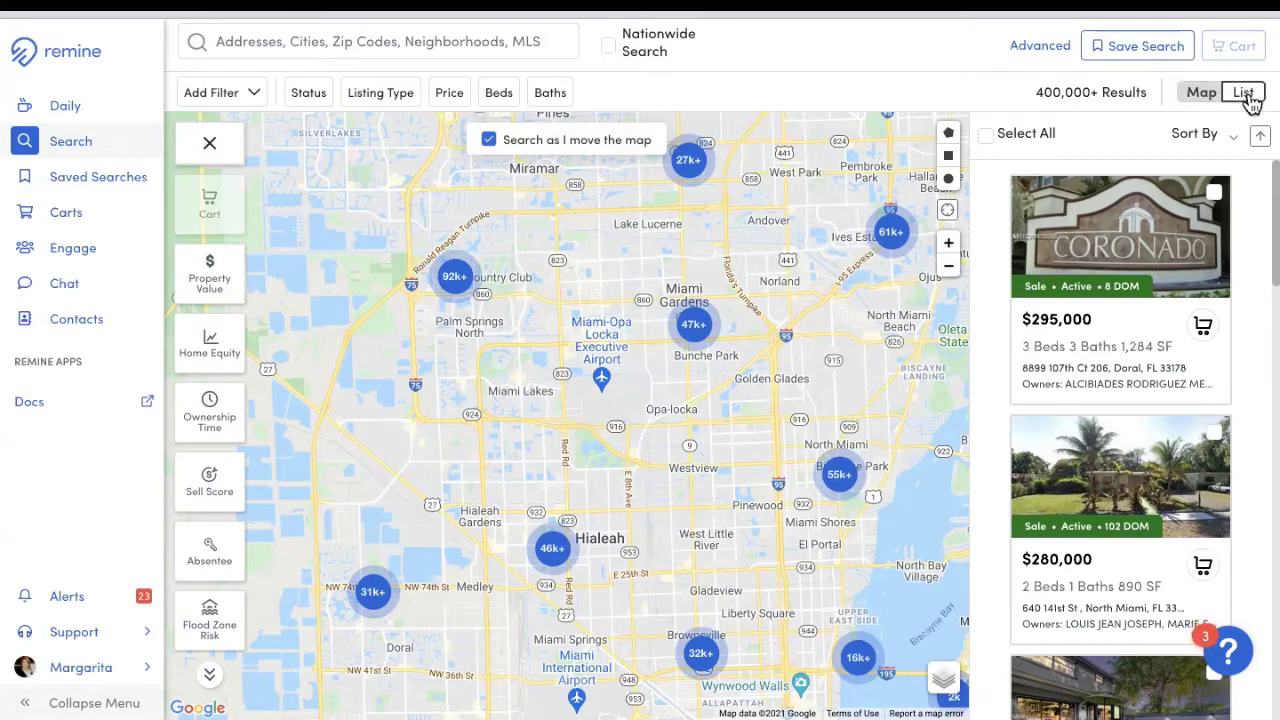
left_click(1249, 93)
right_click(1250, 95)
key("Escape")
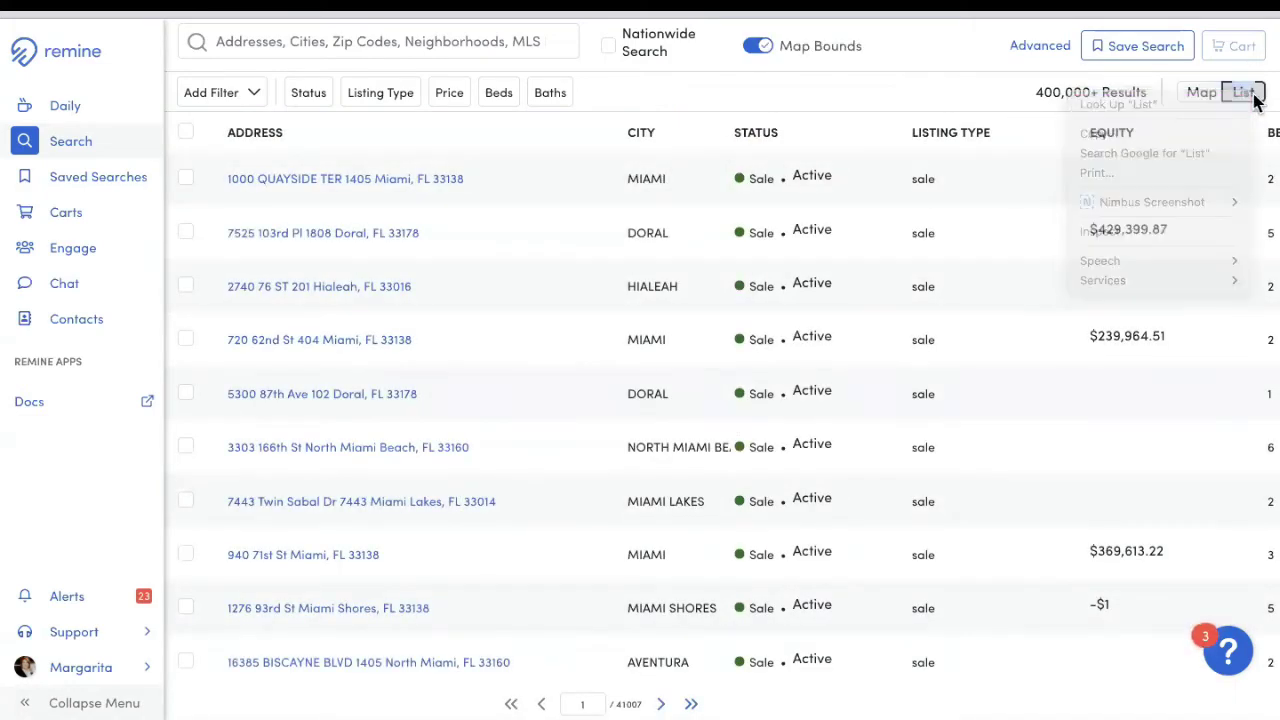
left_click(1201, 93)
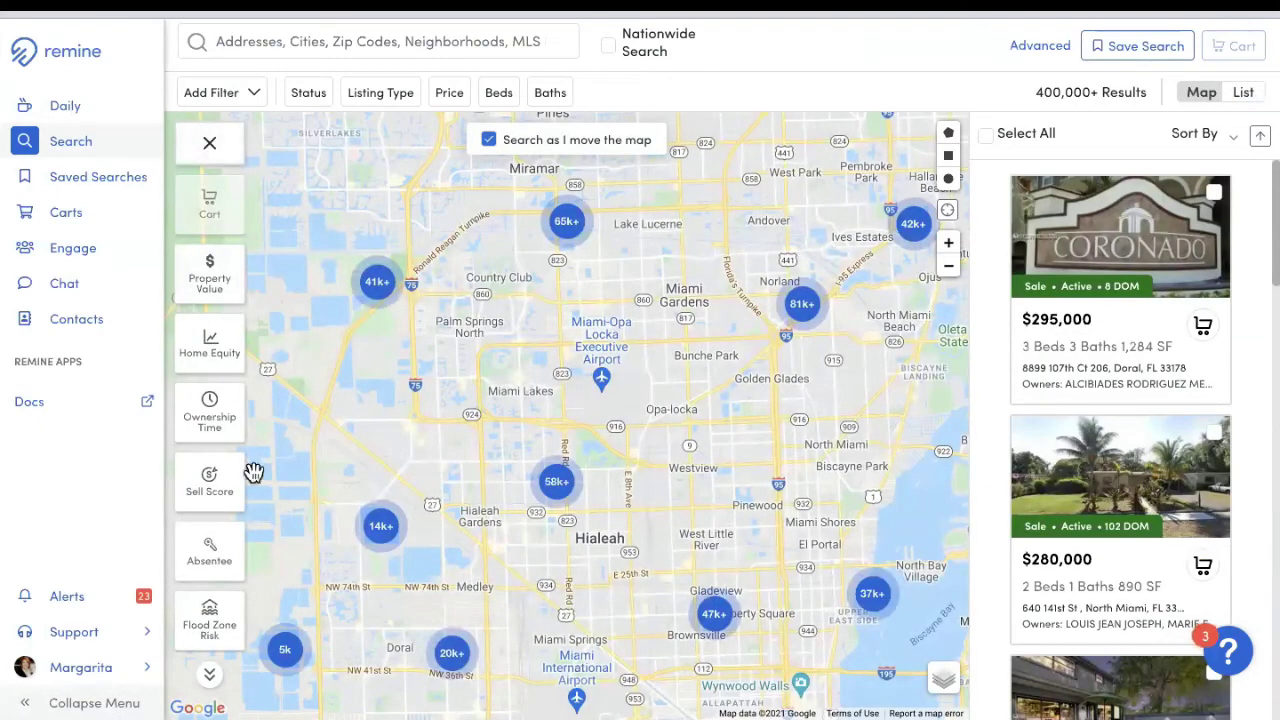
Step: Scroll through the map filter categories, then pan the map to cover Miramar through Hialeah
left_click(210, 675)
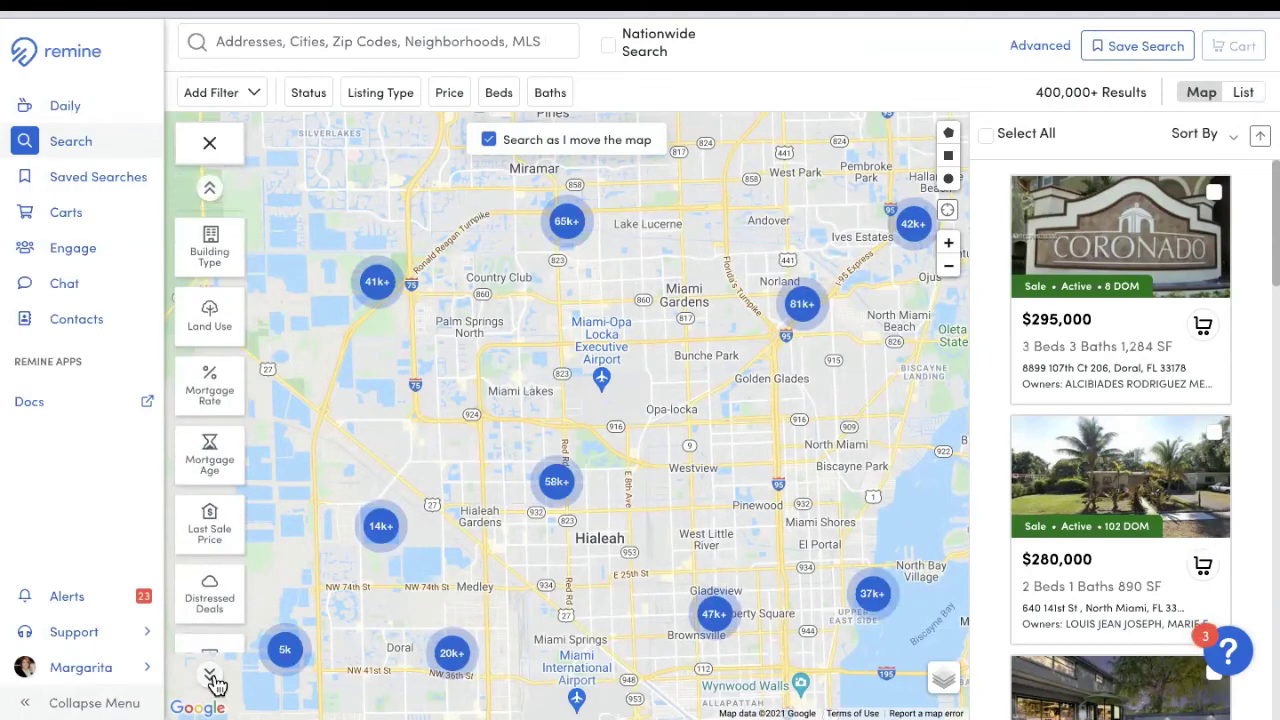
left_click(210, 191)
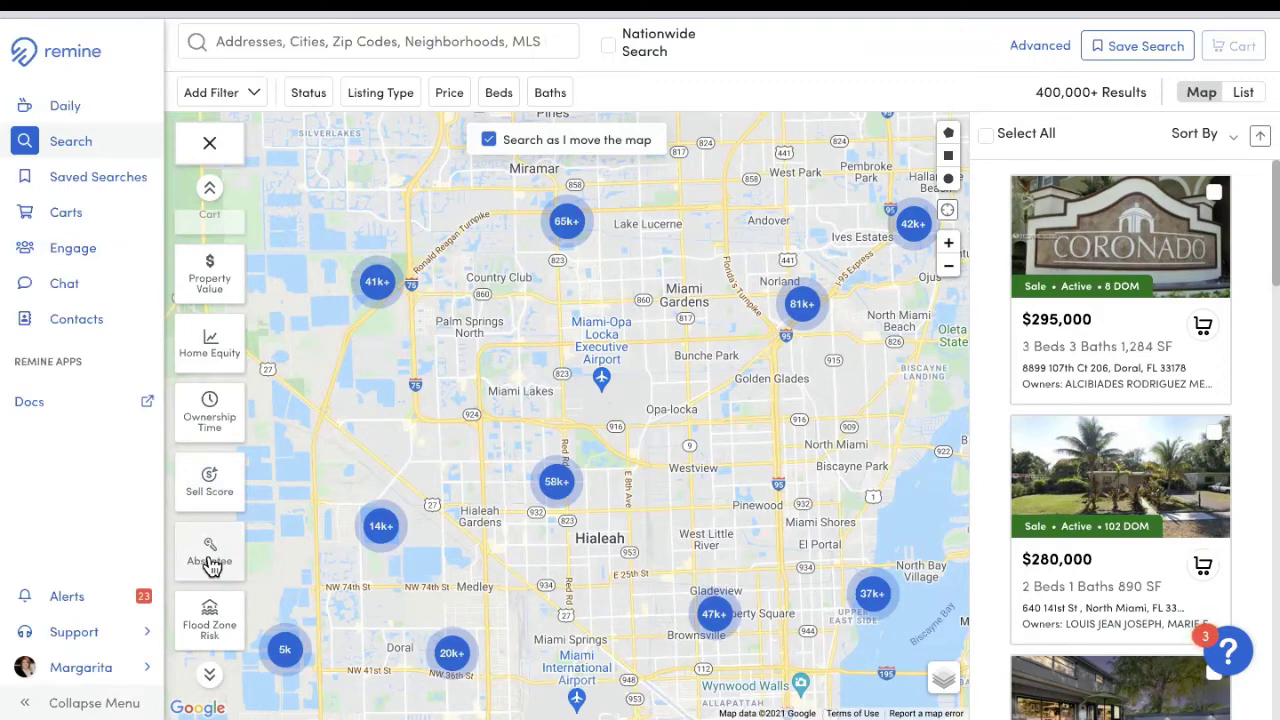
left_click(209, 674)
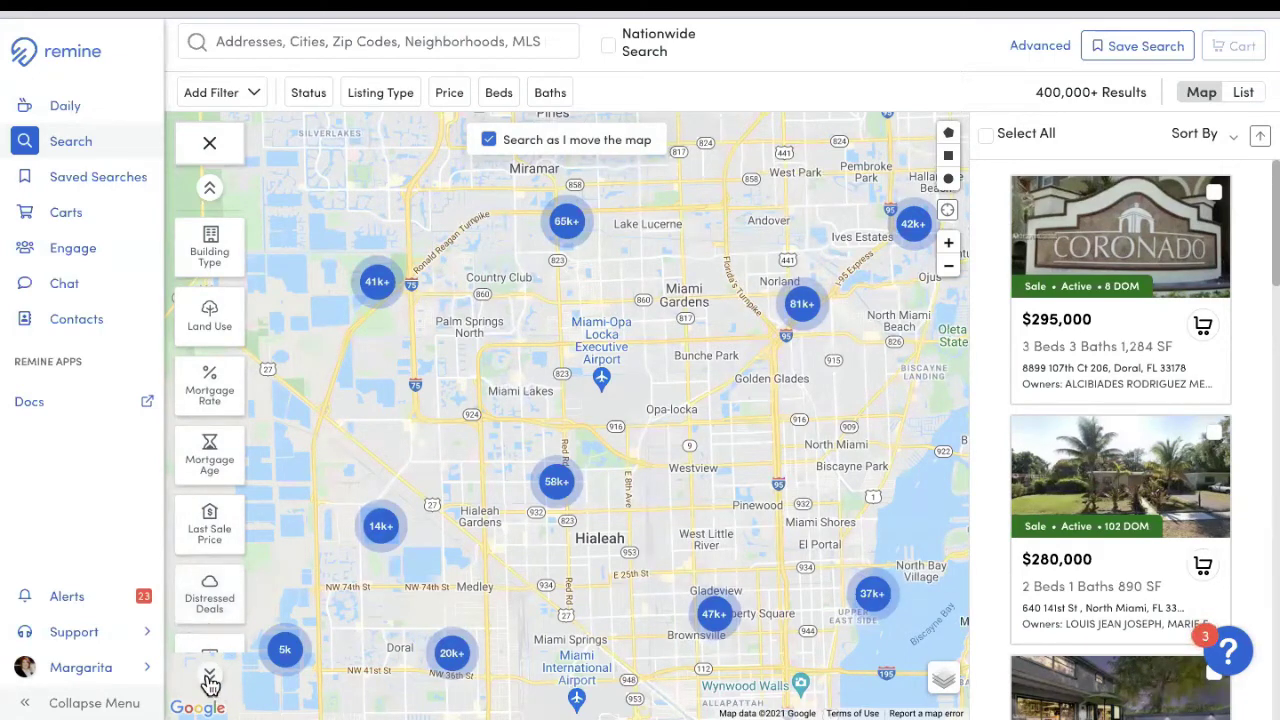
left_click(210, 676)
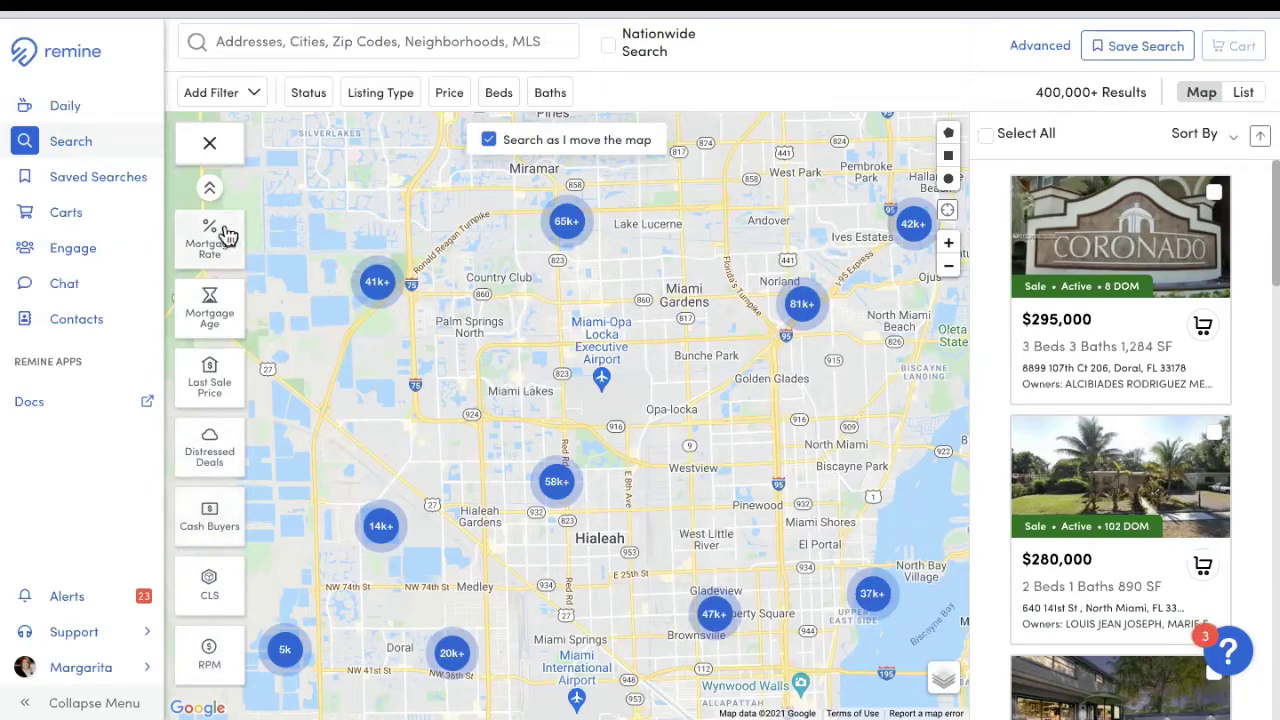
left_click(210, 189)
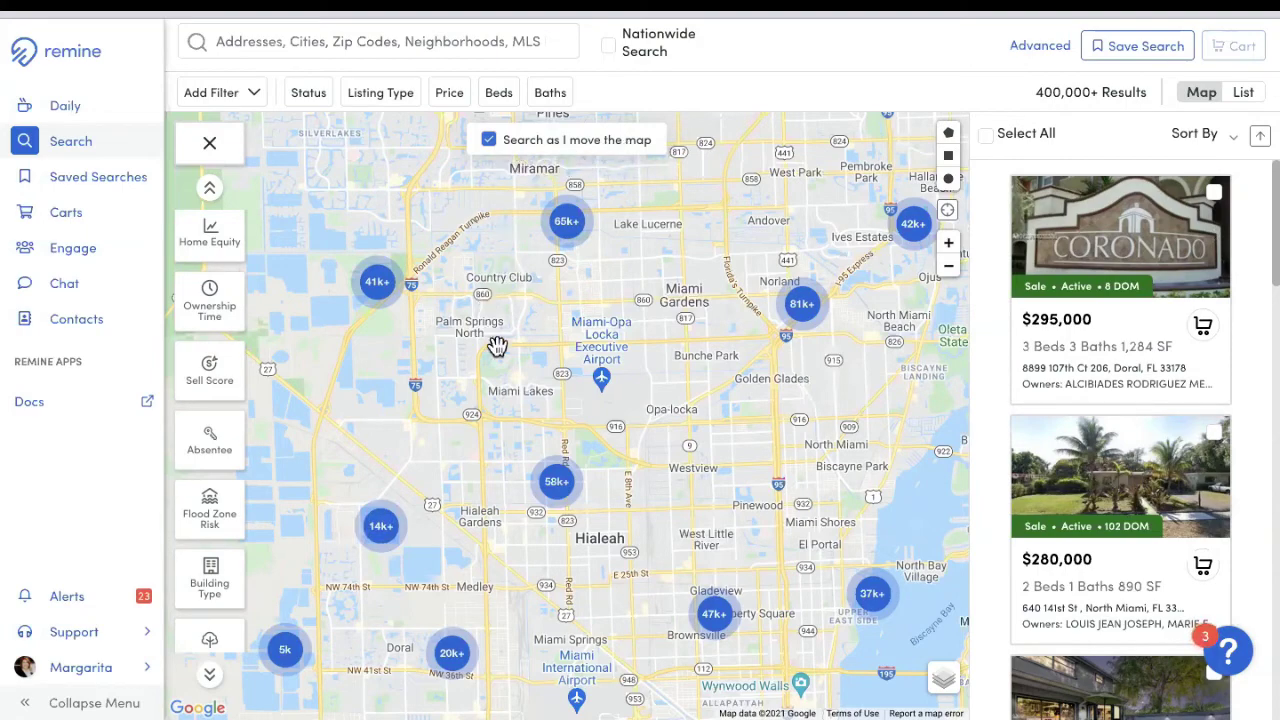
left_click_drag(633, 326, 530, 420)
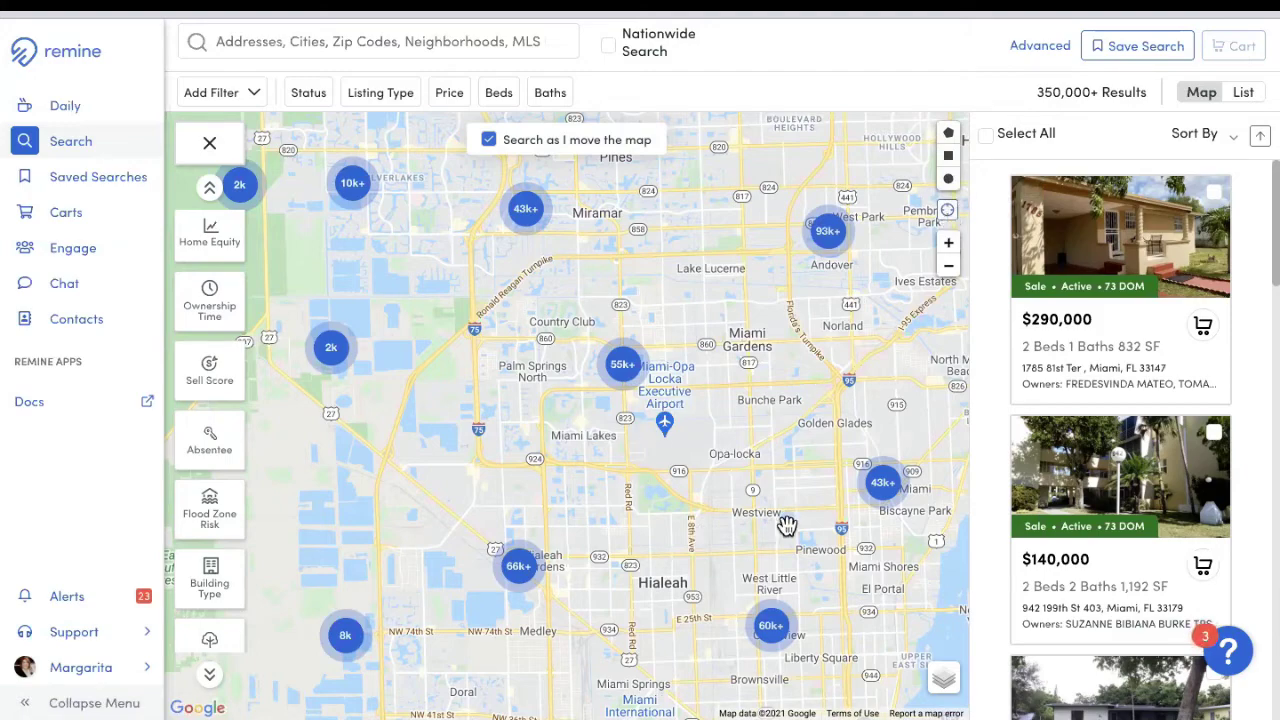
Step: Pan the map south to span Hialeah to downtown Miami, zooming in and back out once
left_click_drag(800, 492, 765, 415)
left_click_drag(846, 421, 757, 237)
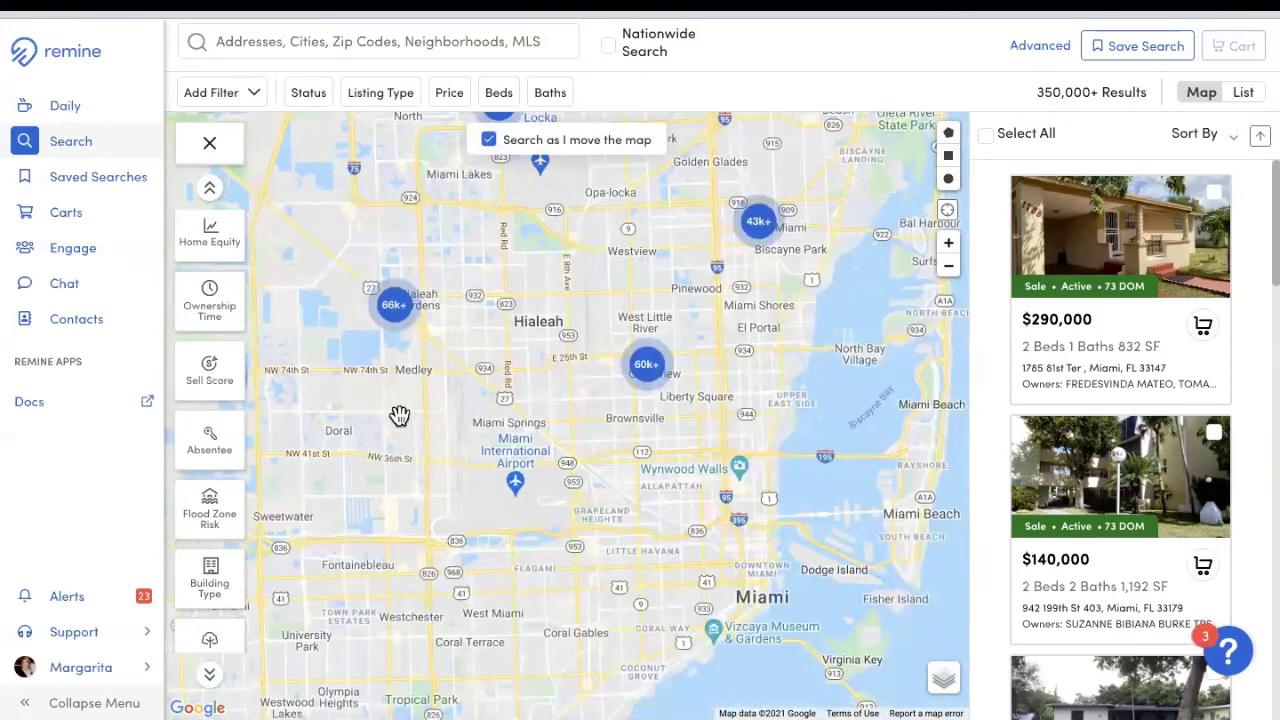
left_click(949, 246)
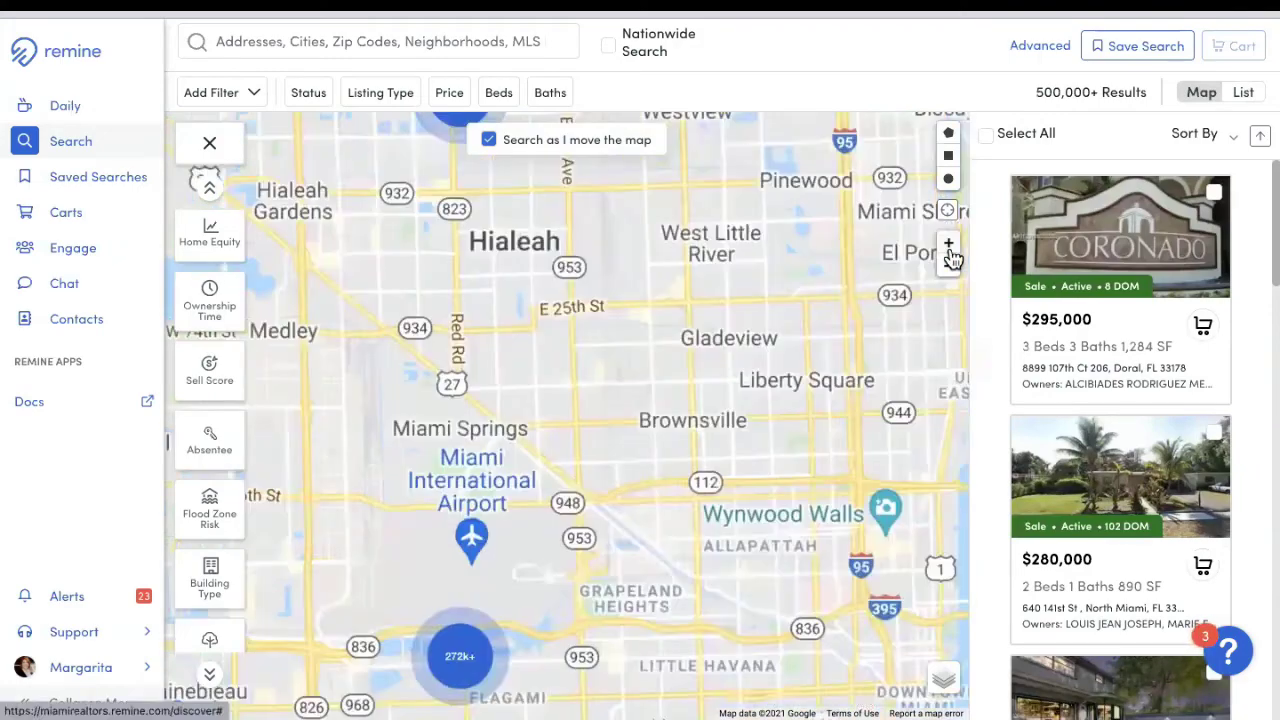
left_click(949, 268)
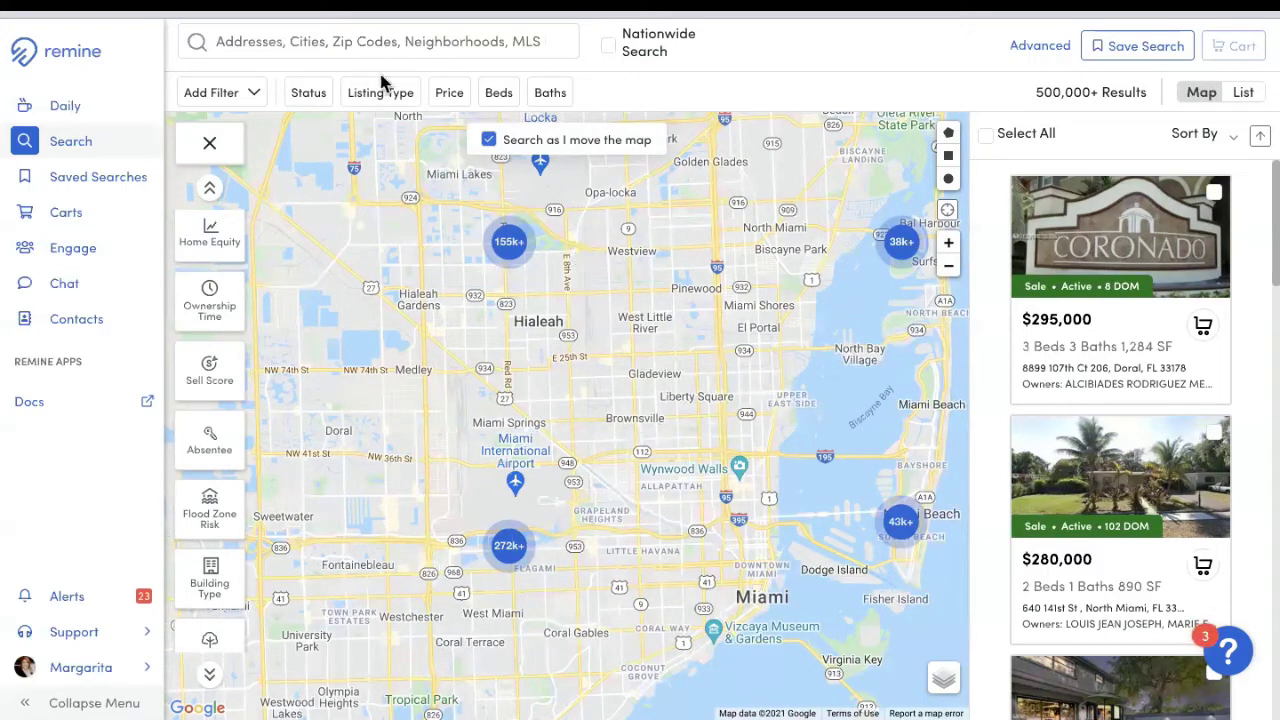
Step: Search 'weston' and pick Weston, FL under Cities to filter the search to that city
left_click(380, 43)
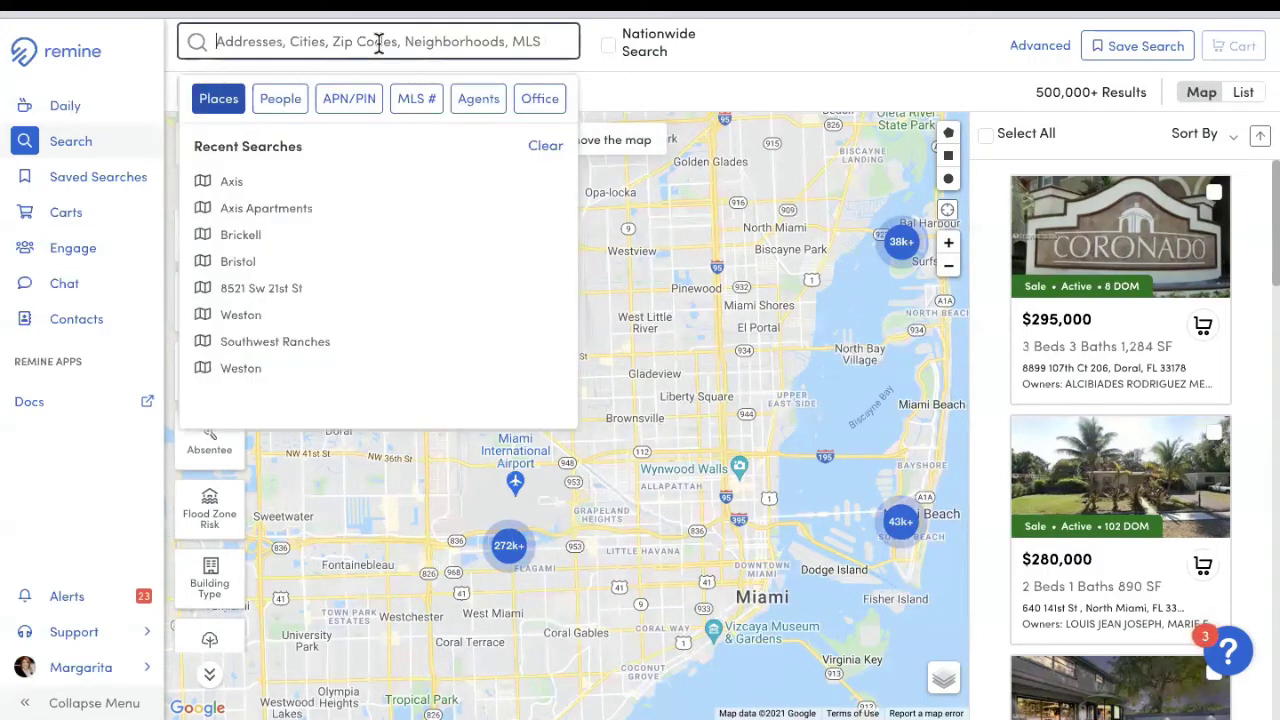
type("westo")
key("BackSpace")
key("BackSpace")
key("BackSpace")
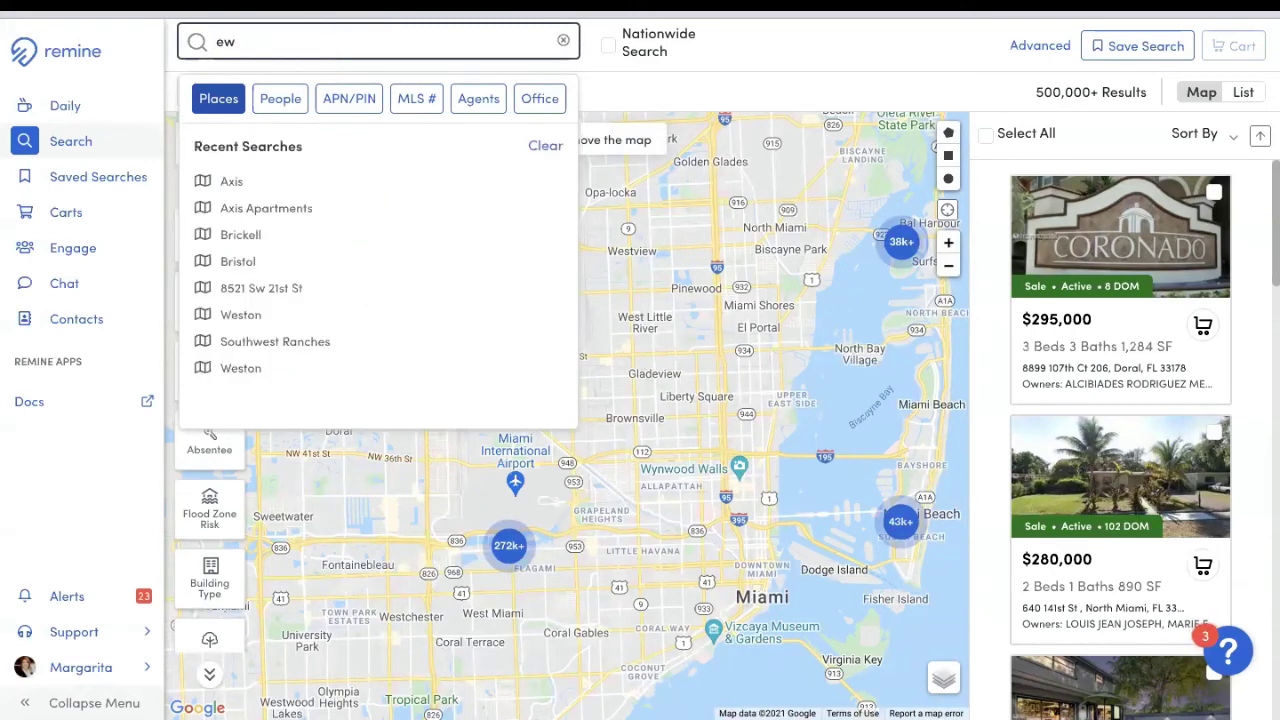
type("ton")
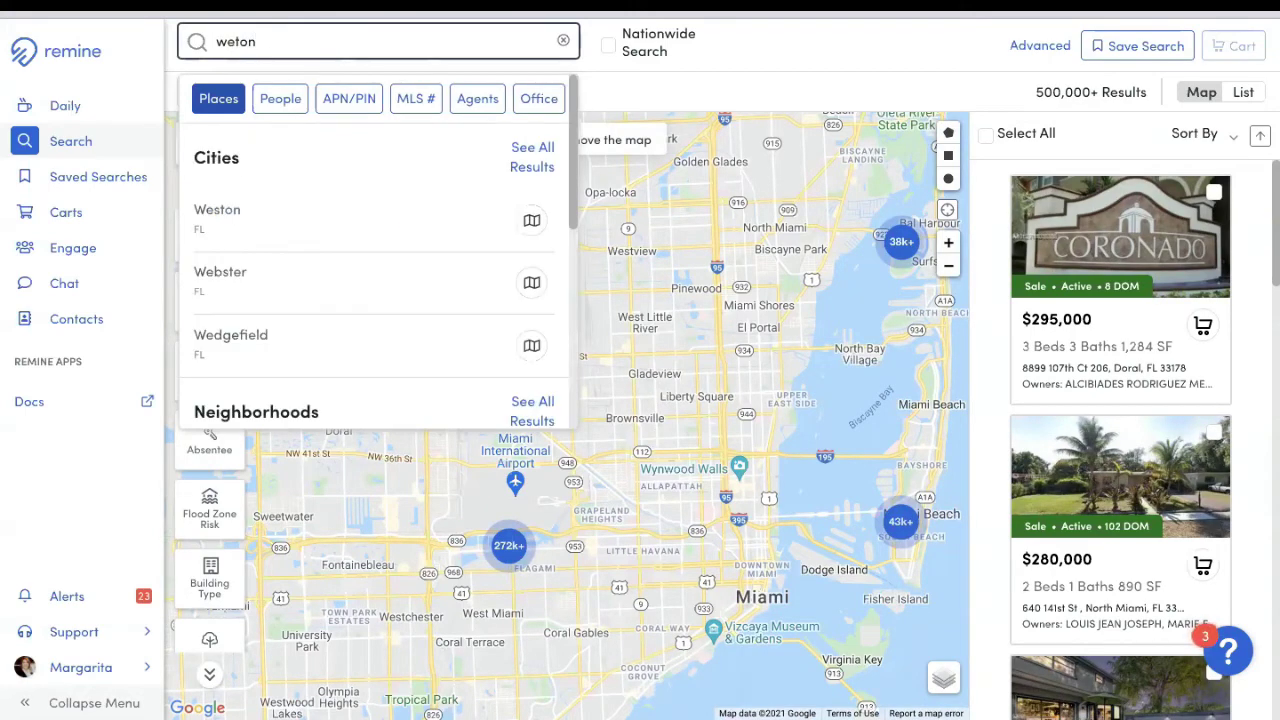
key("BackSpace")
key("BackSpace")
key("BackSpace")
type("s")
key("BackSpace")
type("ston")
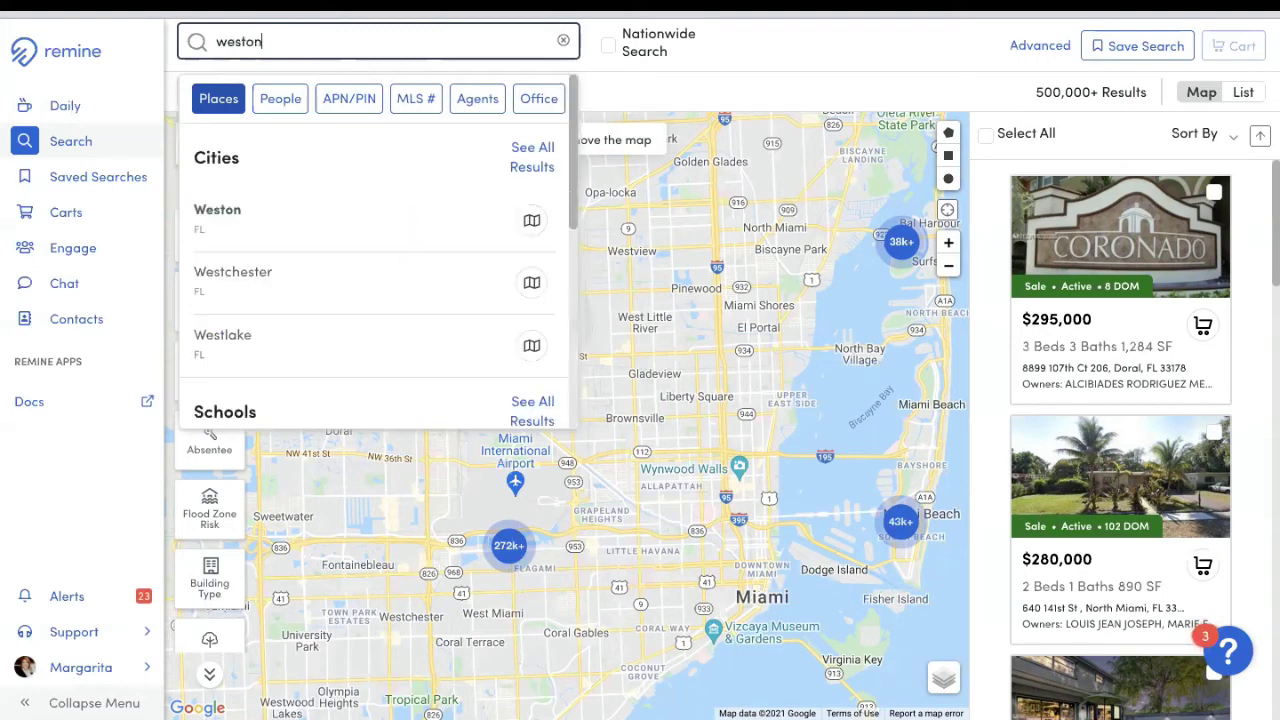
left_click(267, 240)
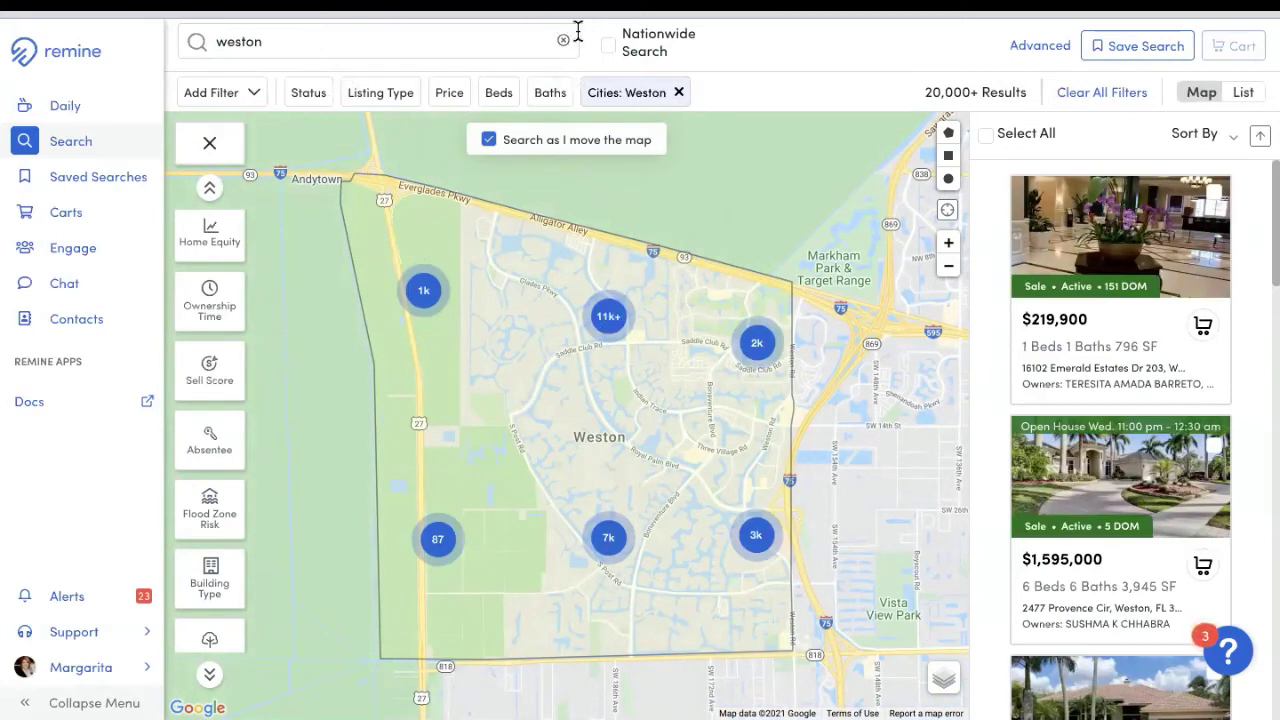
Step: Add Southwest Ranches, FL as a second city and zoom the map out to frame both
left_click(564, 43)
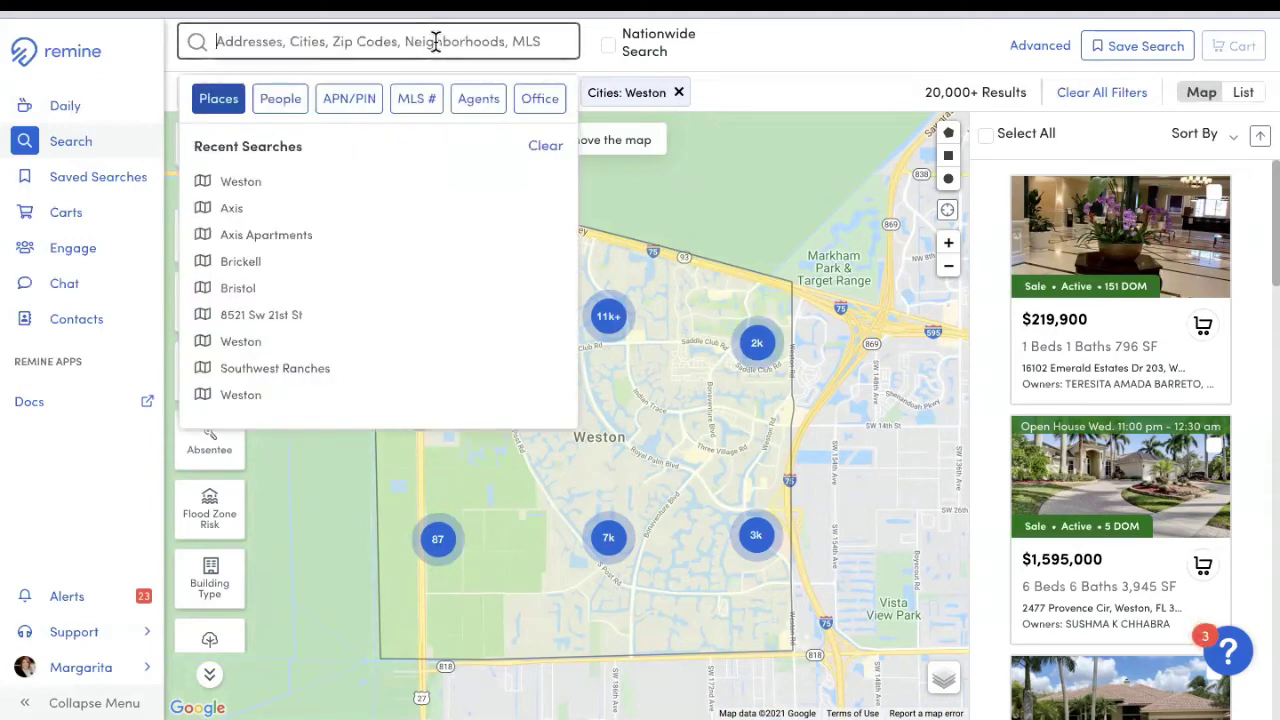
type("southwest rances")
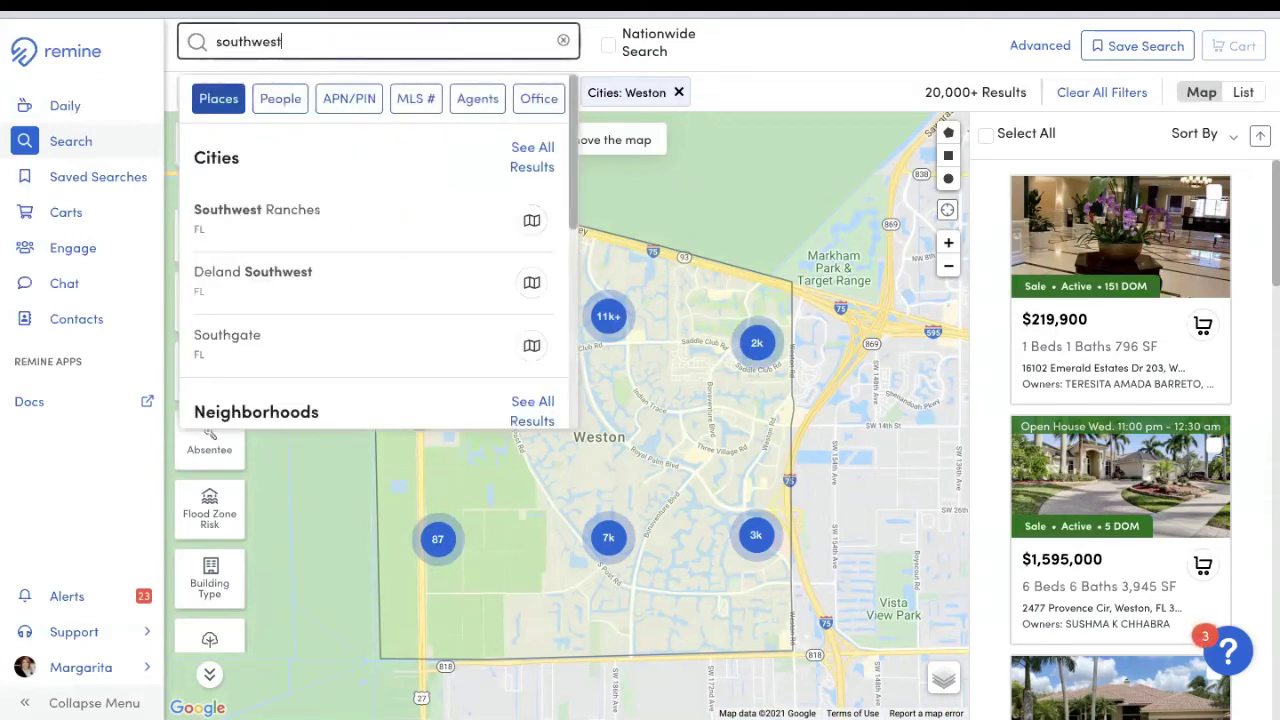
key("BackSpace")
key("BackSpace")
key("BackSpace")
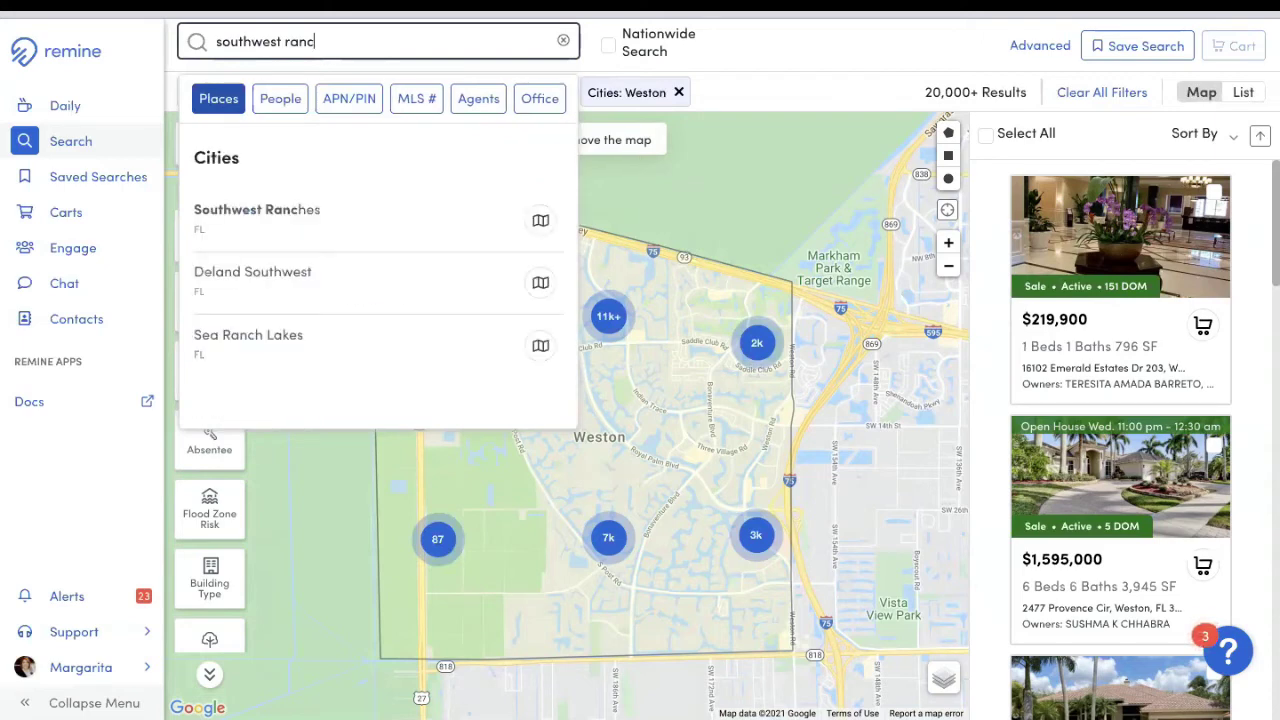
type("ches")
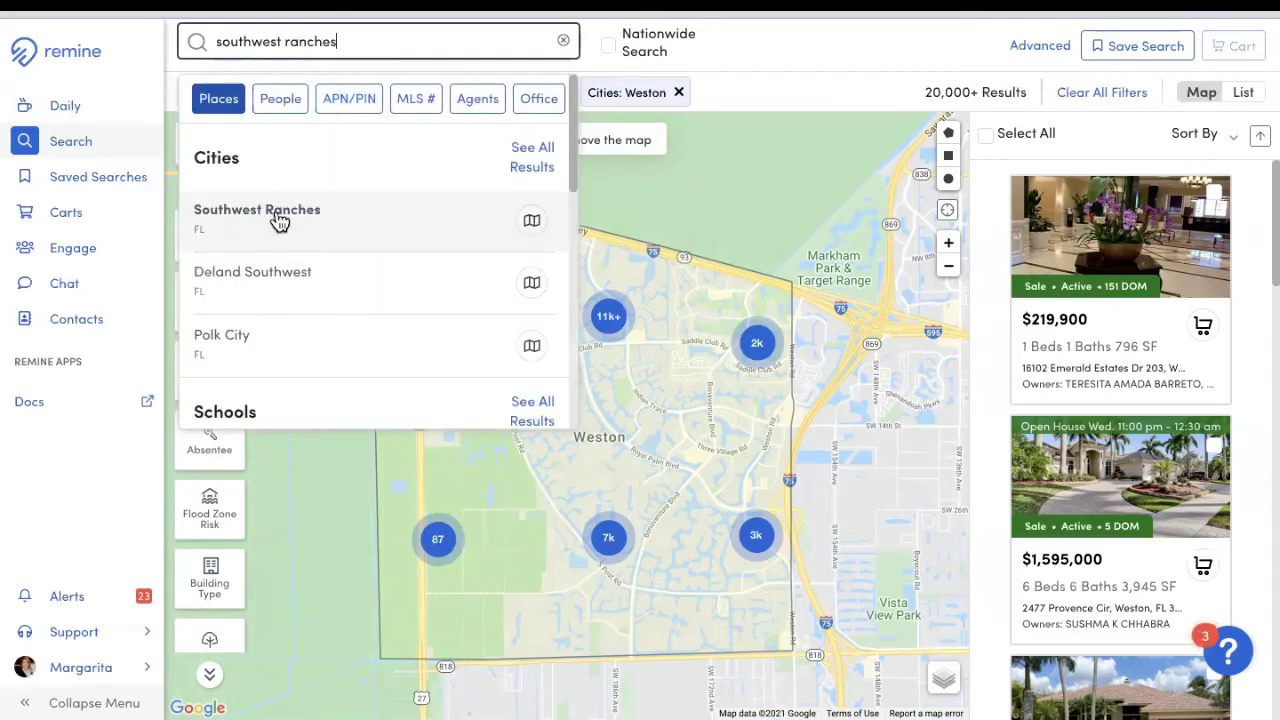
left_click(298, 240)
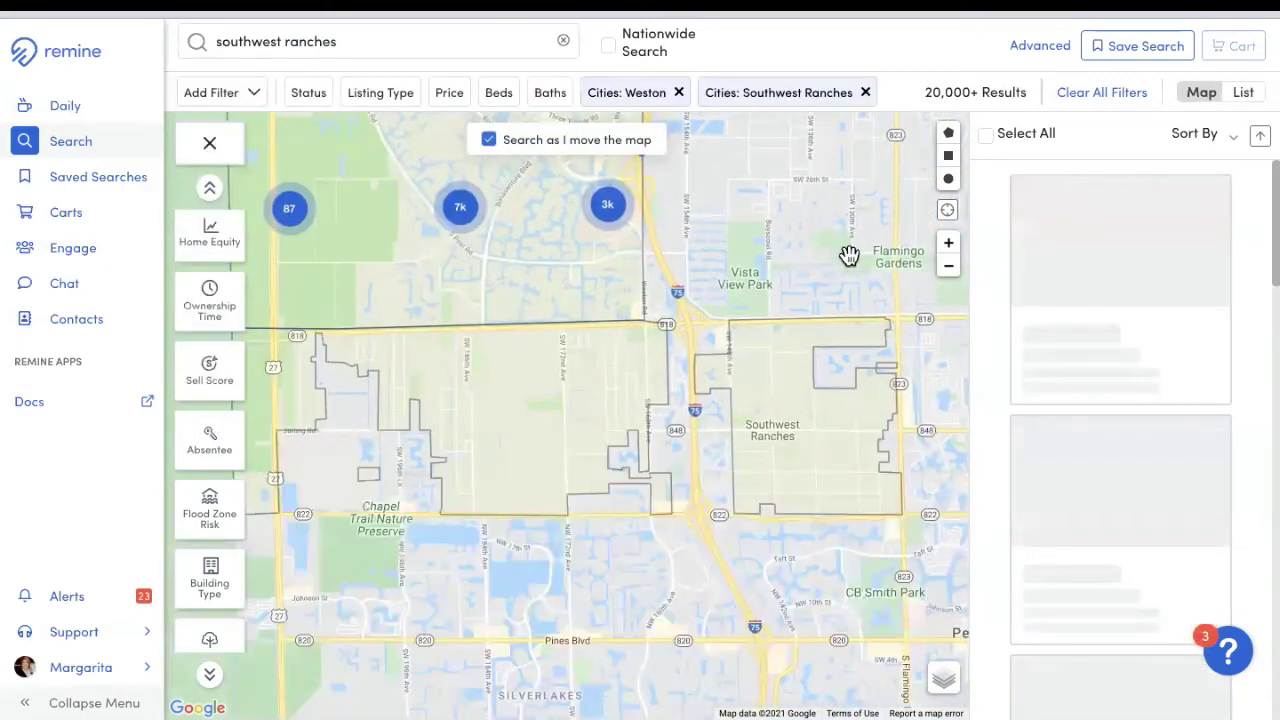
left_click(949, 268)
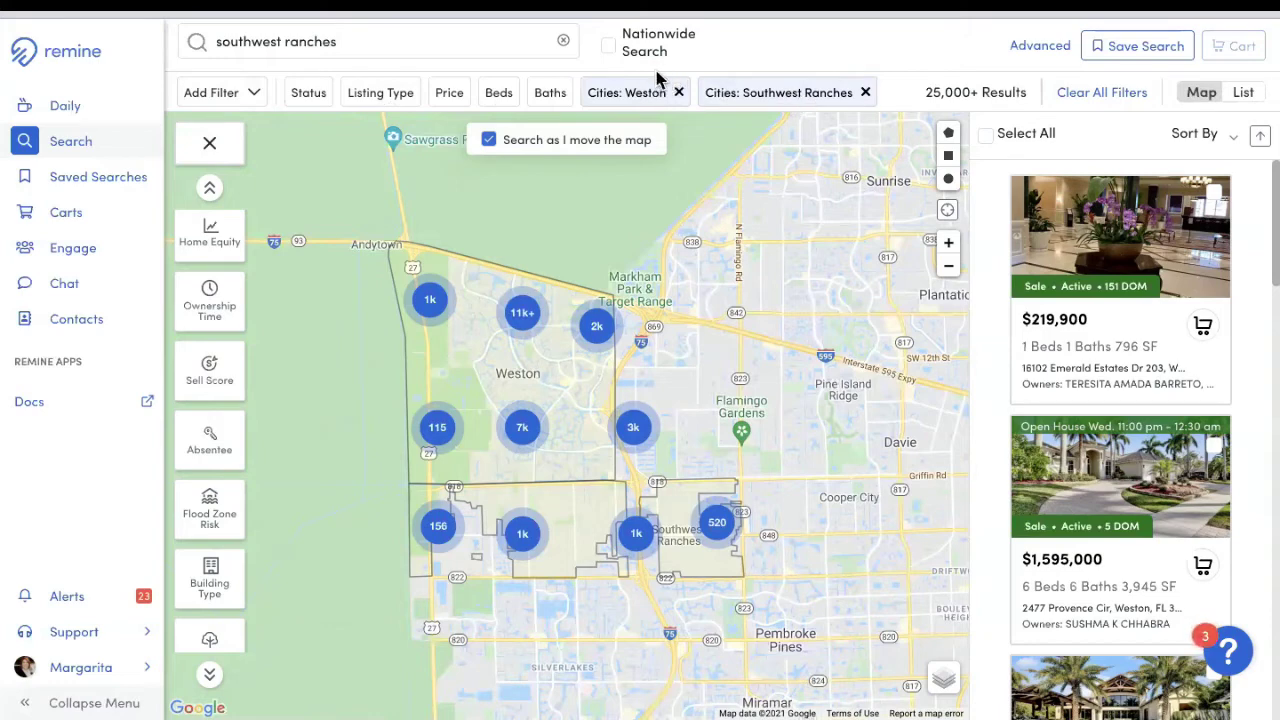
Step: Filter results to Active status and the Residential Sale listing type, leaving 184 listings
left_click(310, 96)
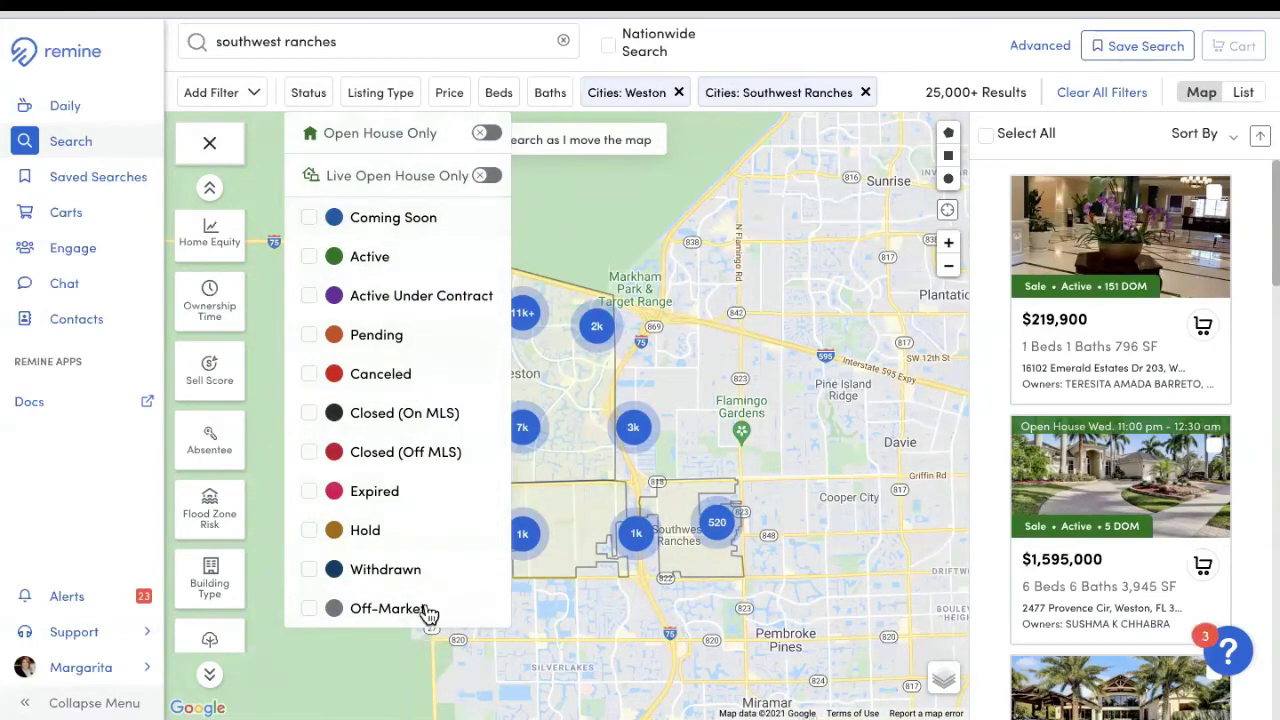
left_click(310, 258)
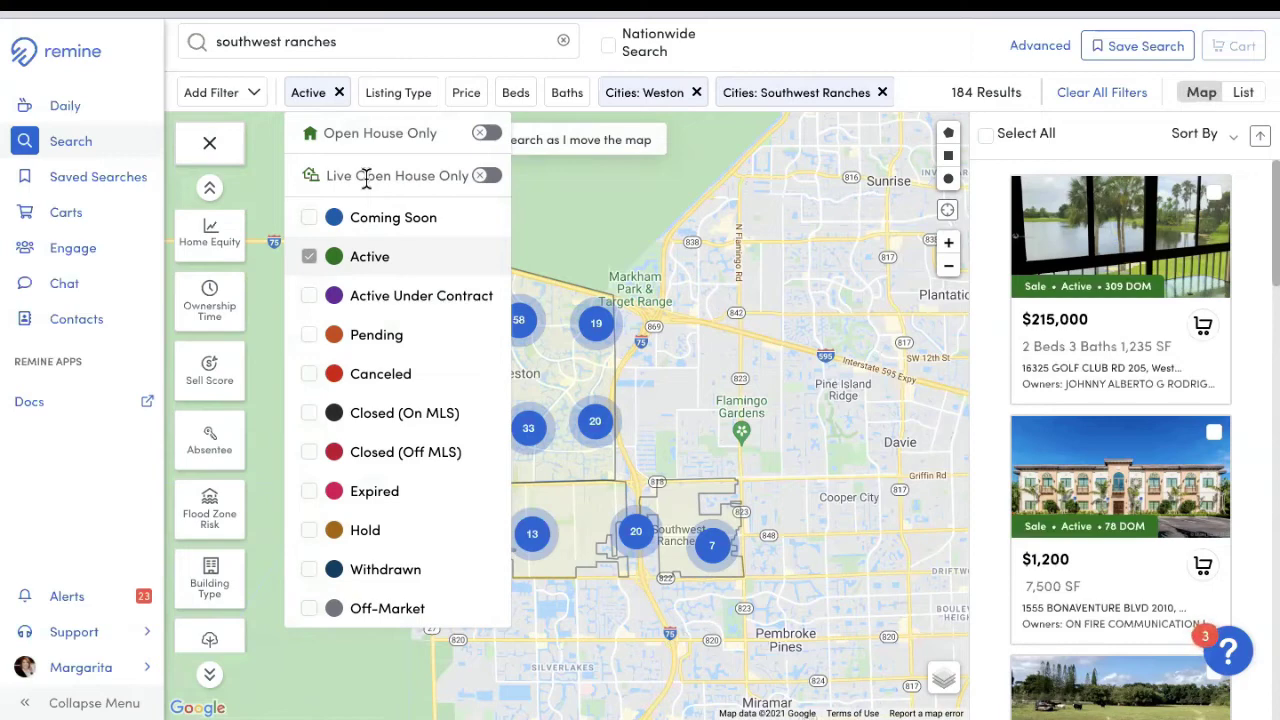
left_click(396, 97)
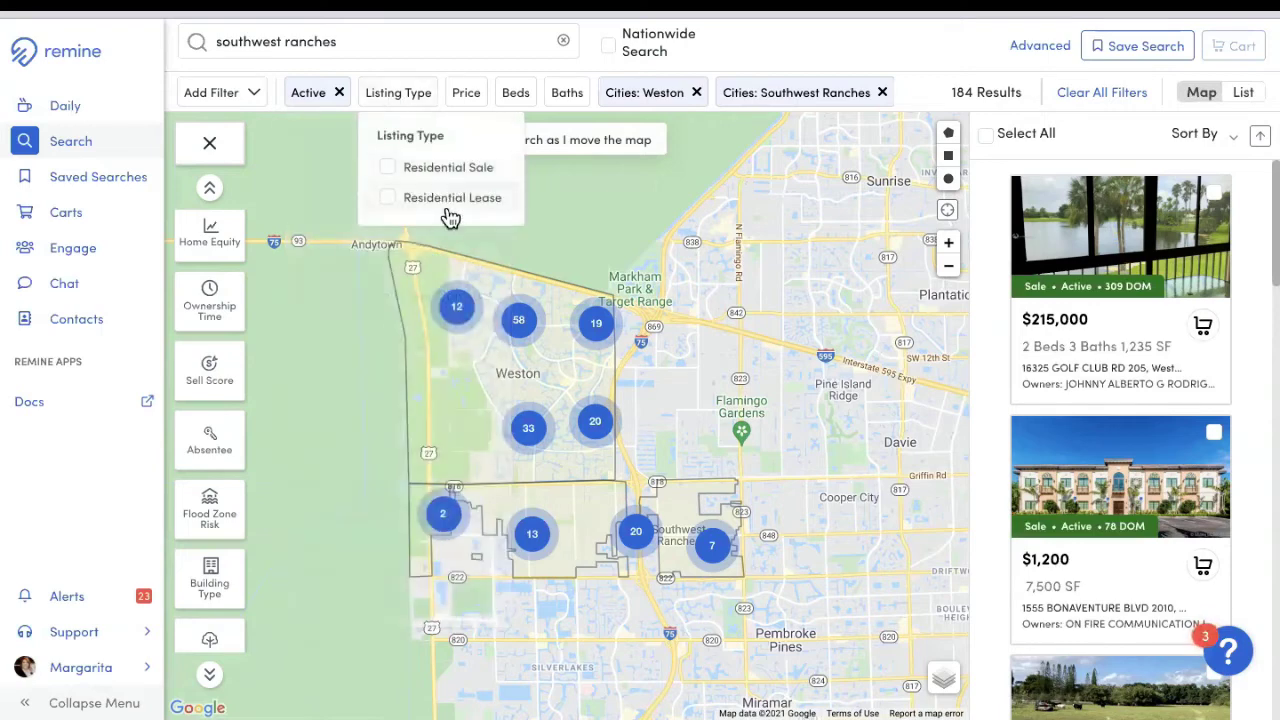
left_click(388, 172)
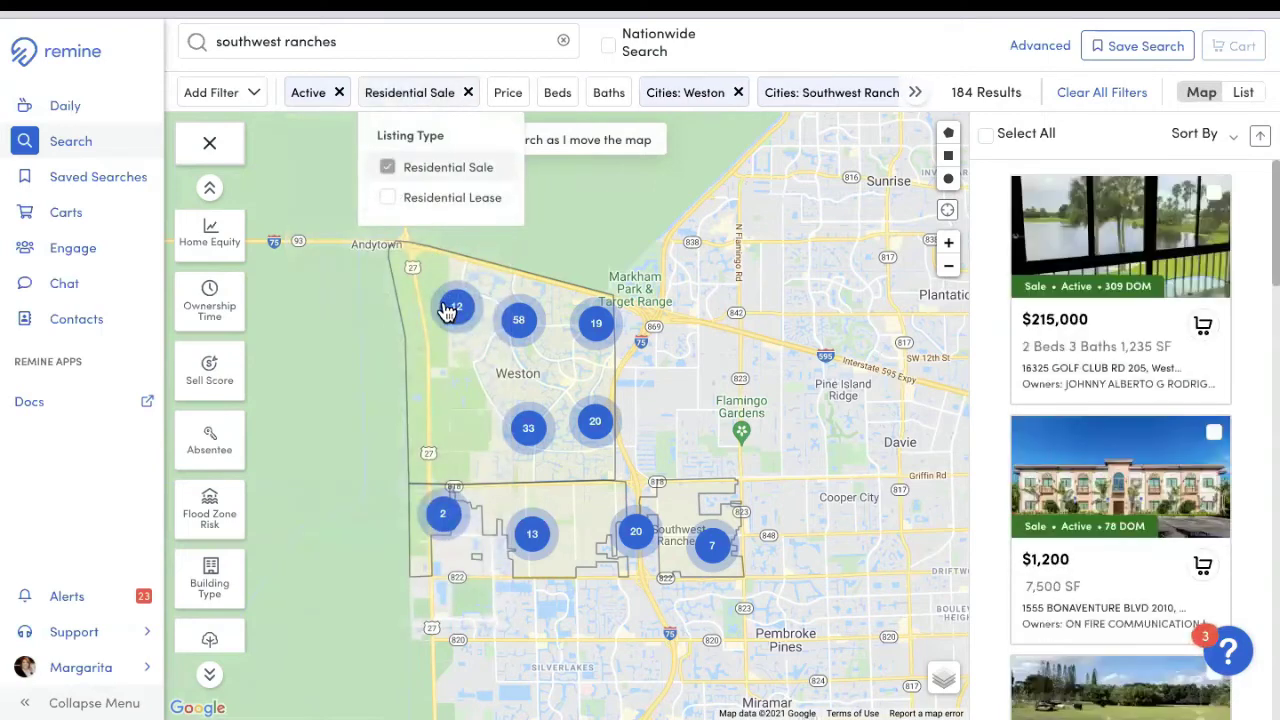
Step: Set a maximum price of 1000 (1M), minimum 3 beds and 3 baths, cutting results to 43
left_click(515, 96)
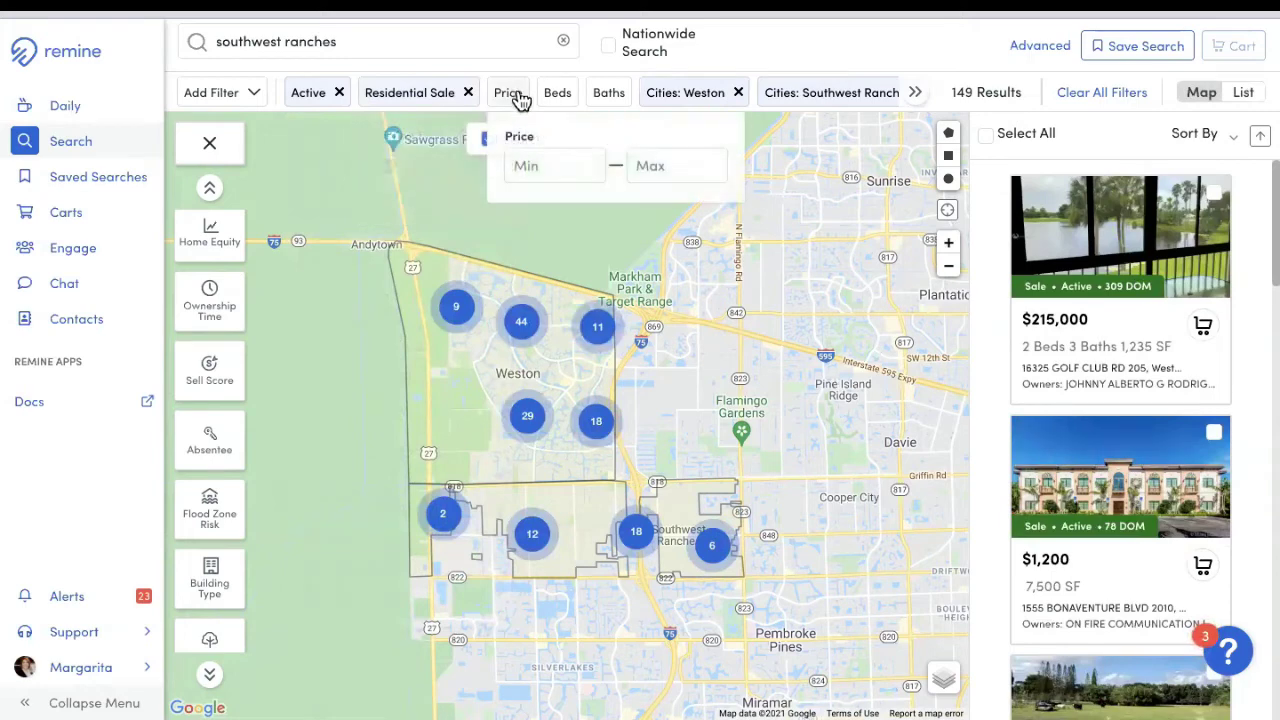
left_click(663, 168)
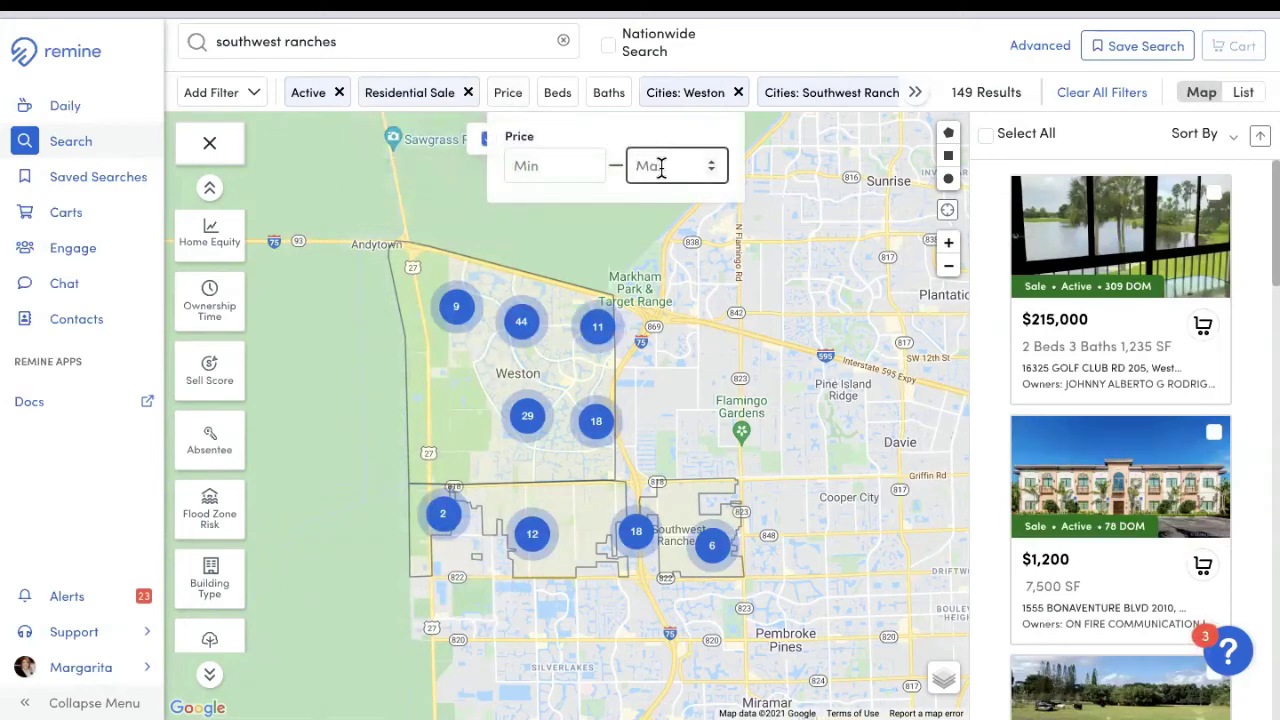
type("1000000")
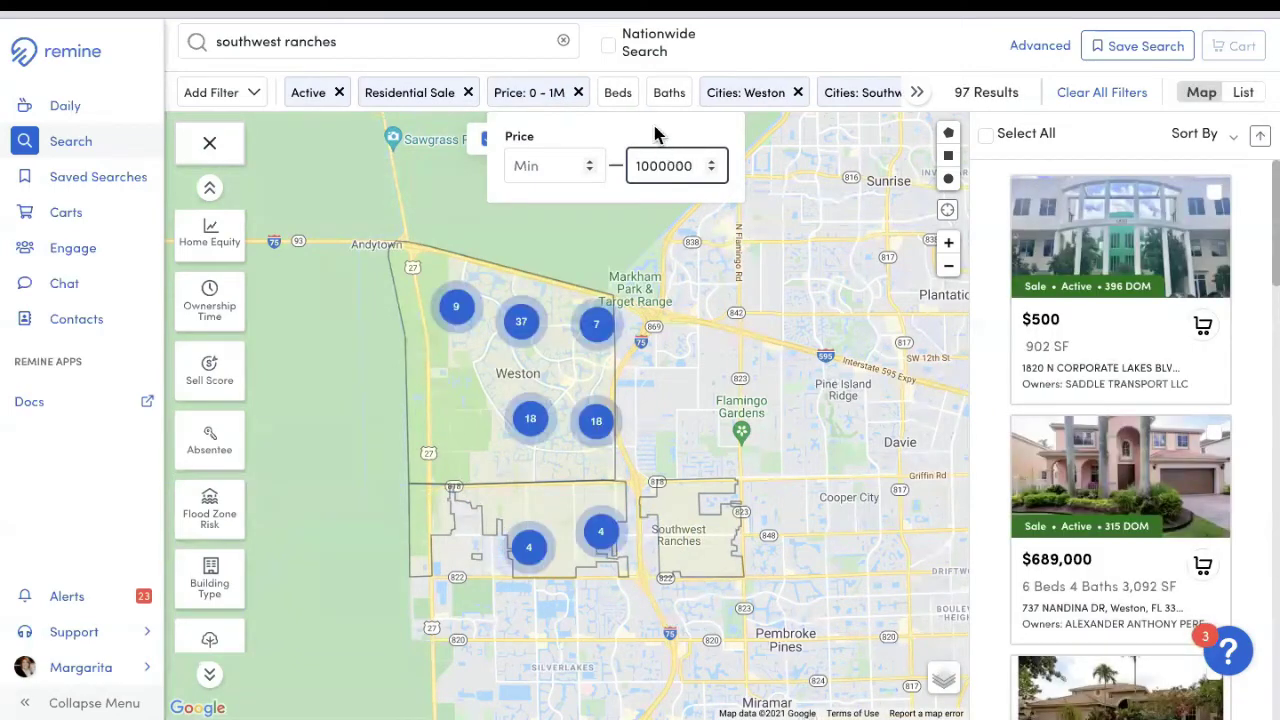
left_click(622, 93)
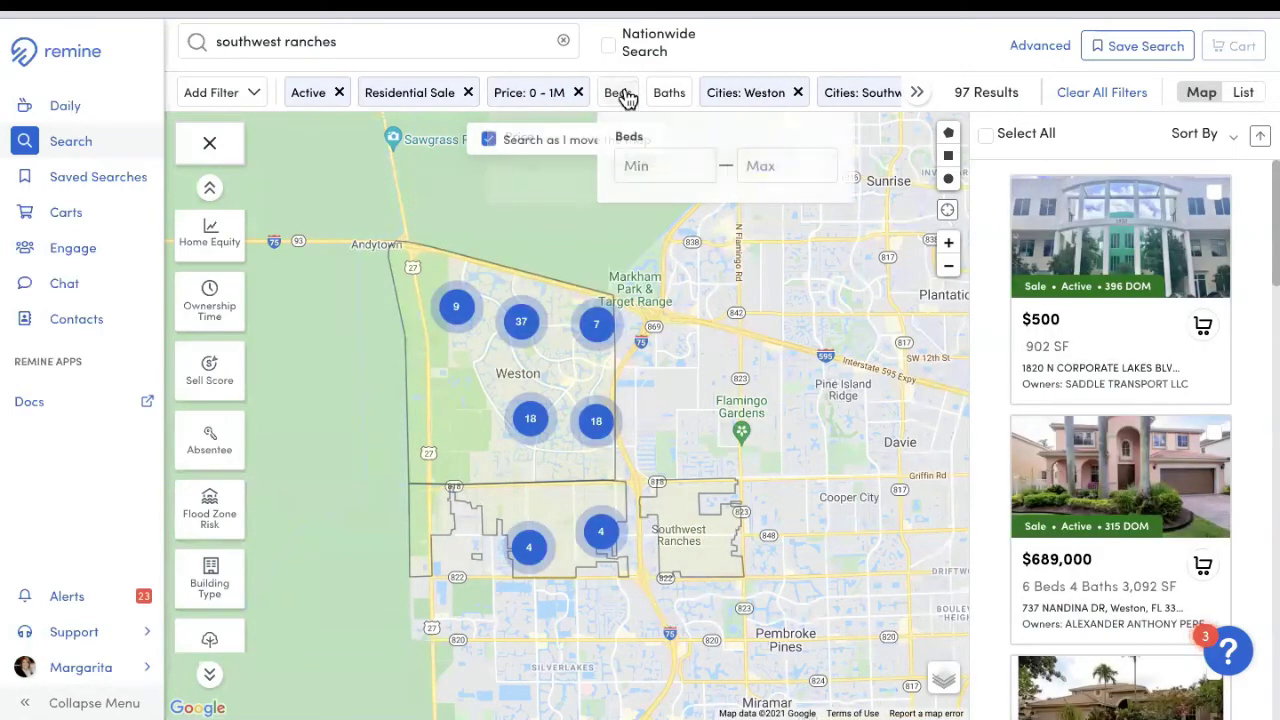
left_click(659, 163)
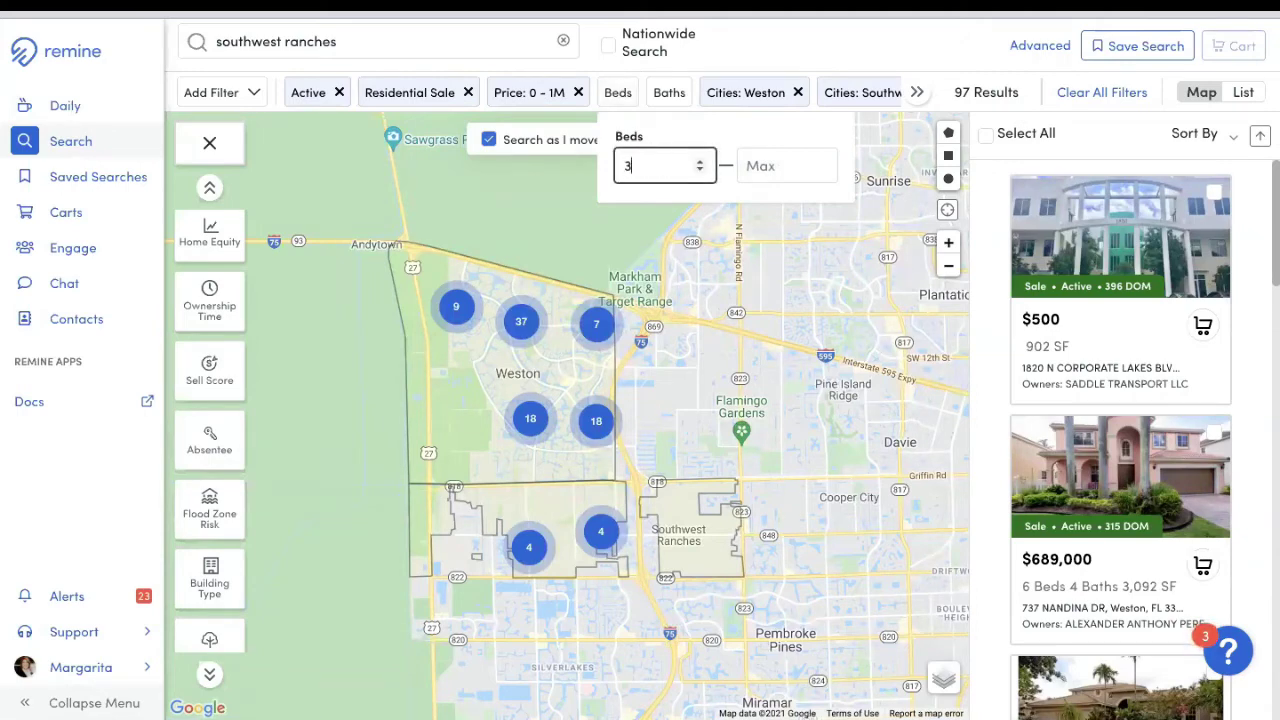
type("3")
left_click(704, 93)
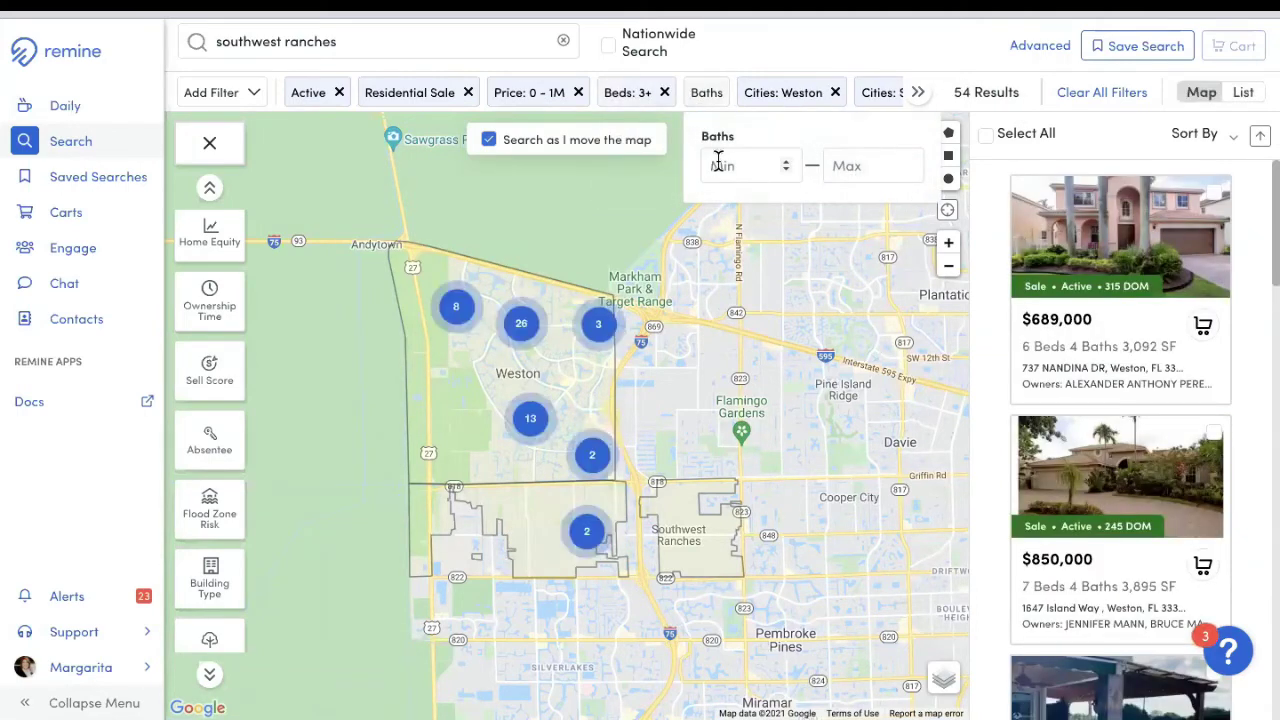
left_click(729, 168)
type("3")
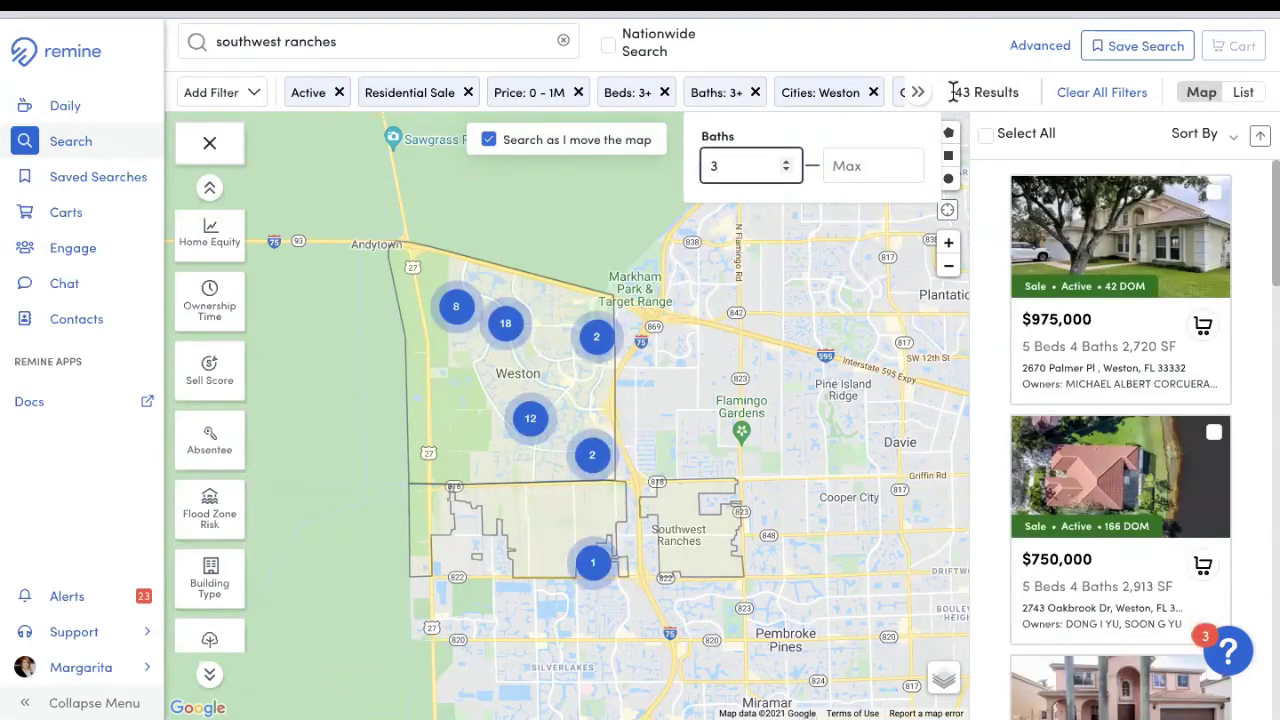
left_click_drag(956, 92, 1048, 107)
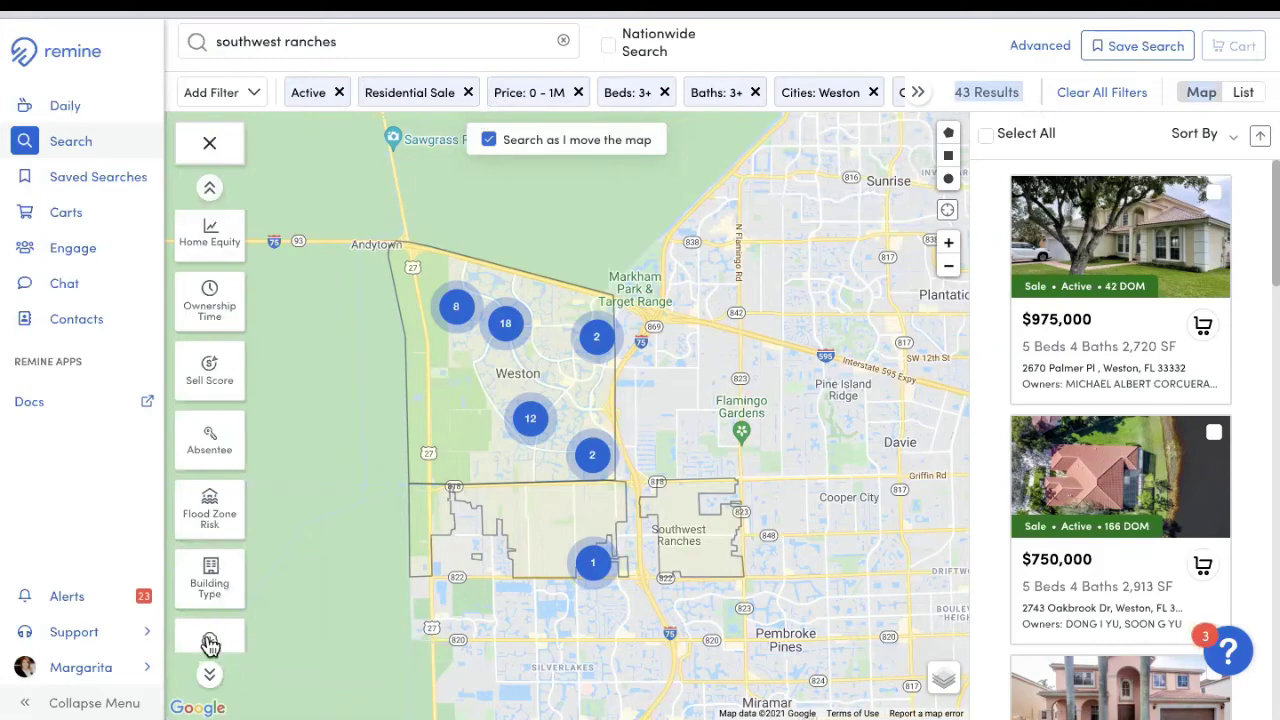
left_click(198, 588)
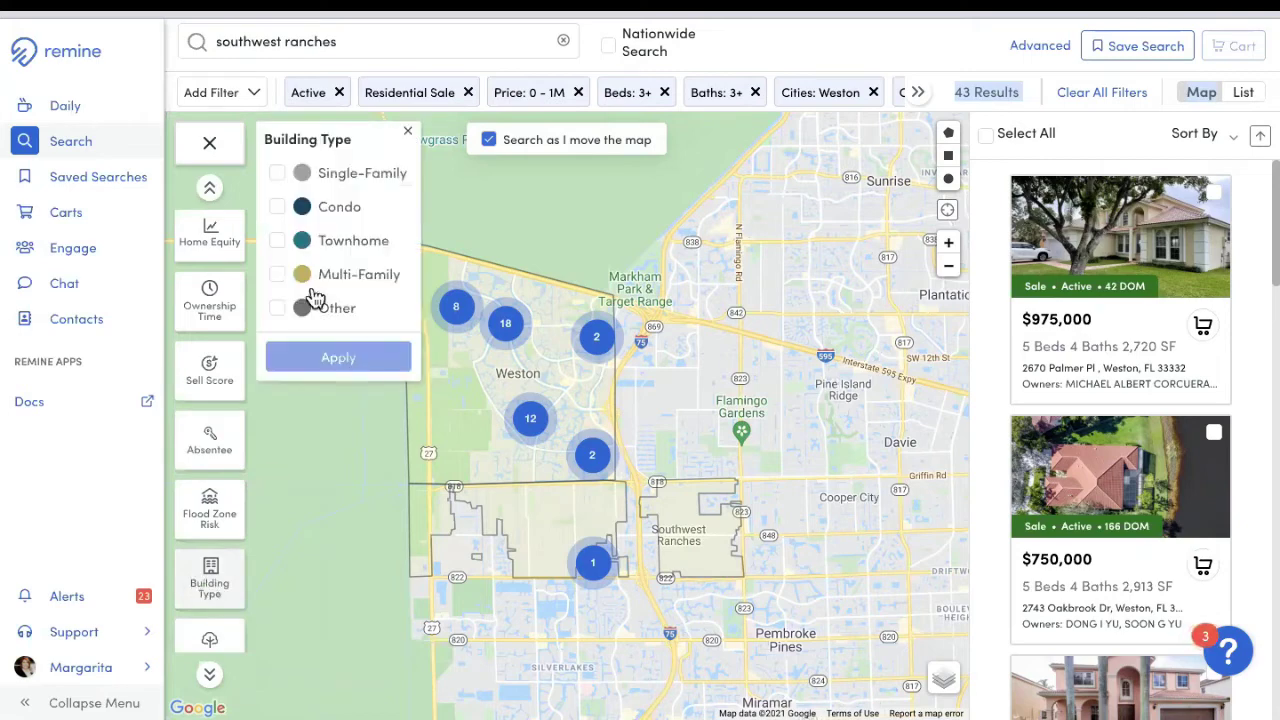
Step: Apply a Single-Family building type filter, dropping the results from 43 to 35
left_click(279, 177)
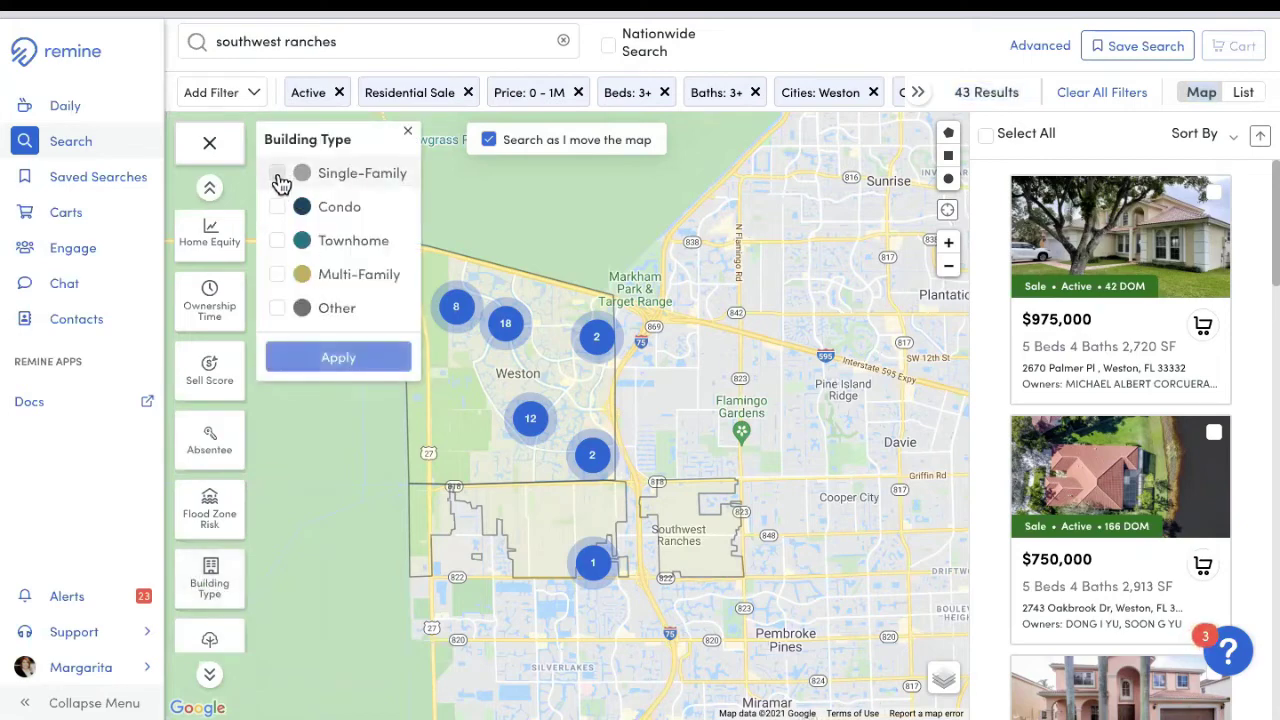
left_click(338, 360)
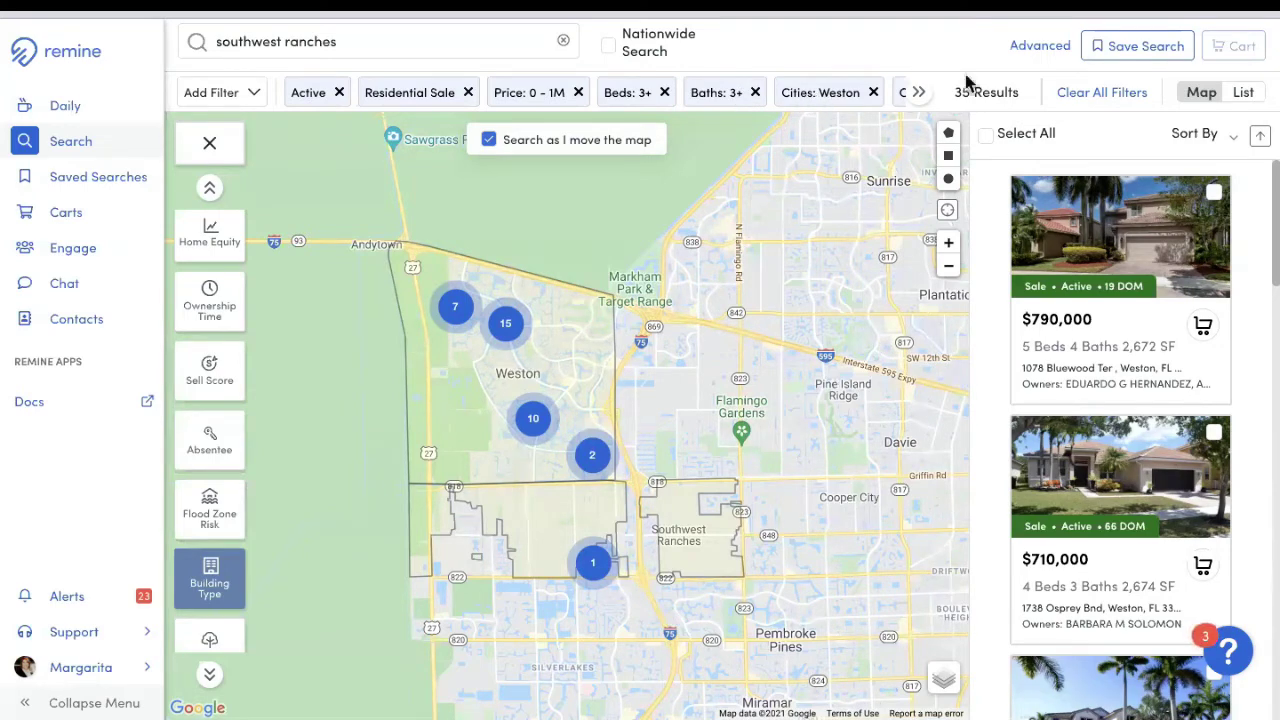
left_click(918, 92)
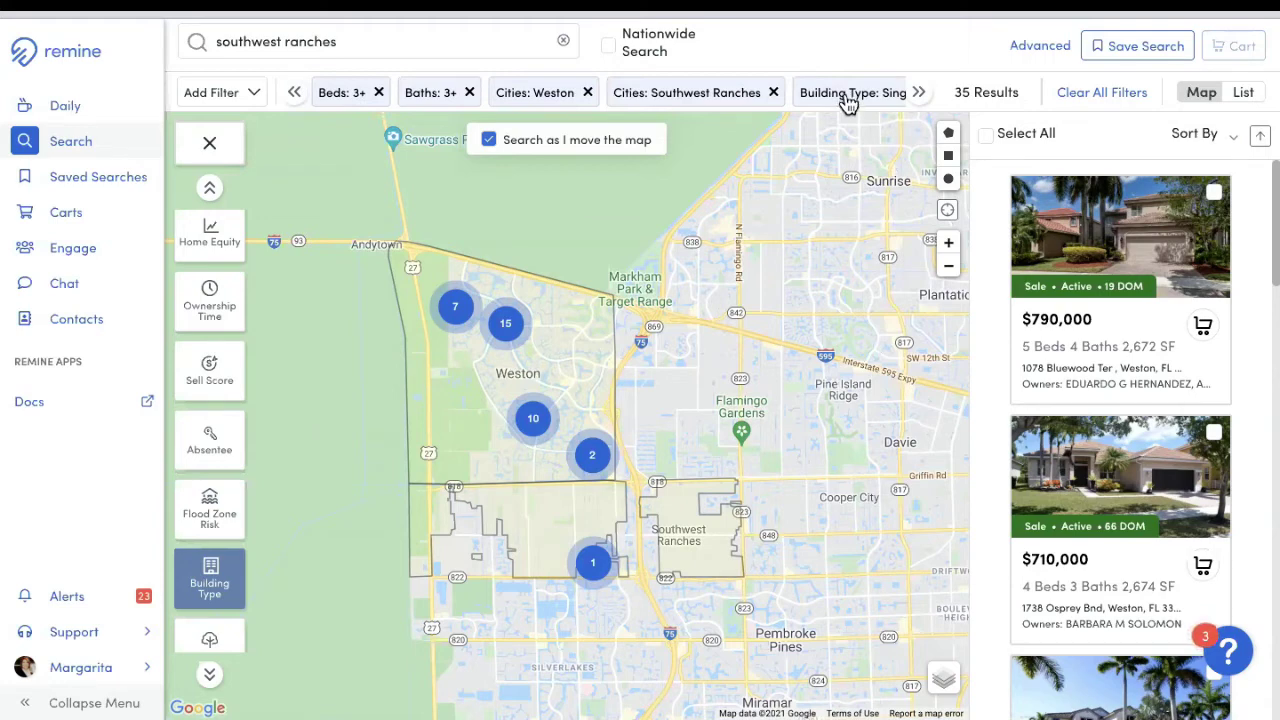
Step: Check the List view, return to Map, and open the $925,000 five-bed Weston listing
left_click_drag(952, 92, 1030, 106)
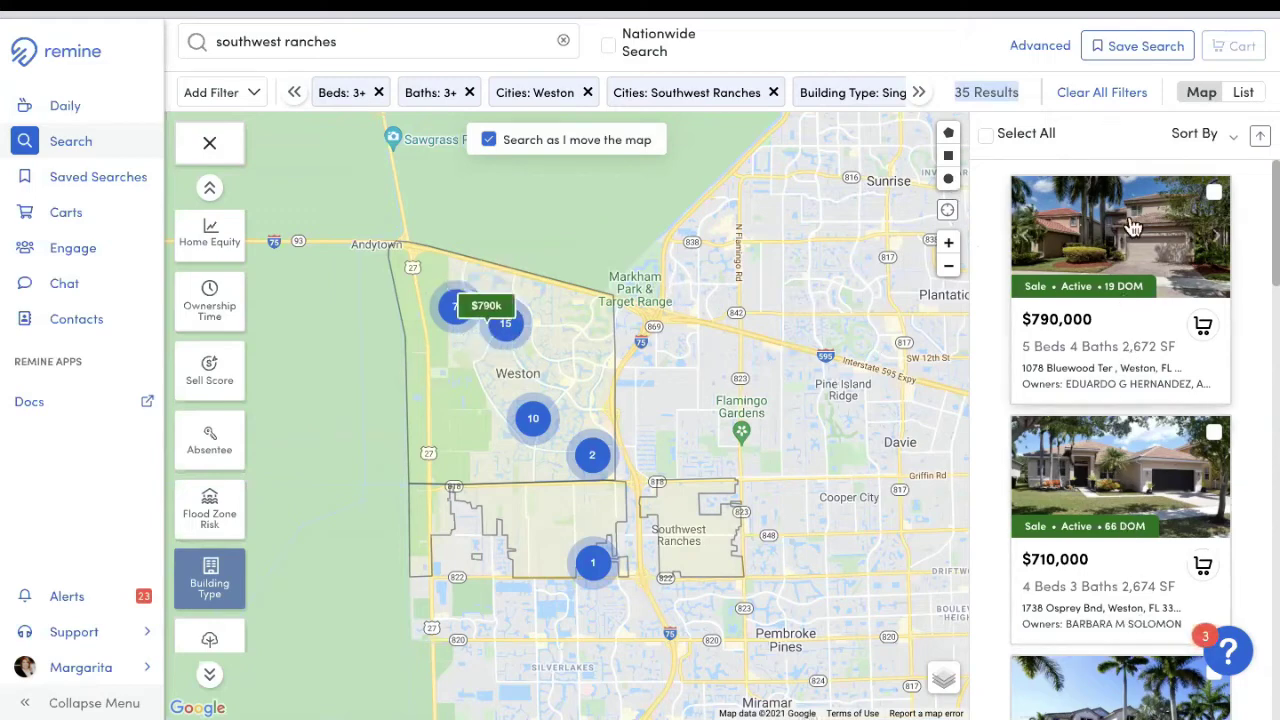
left_click(1243, 93)
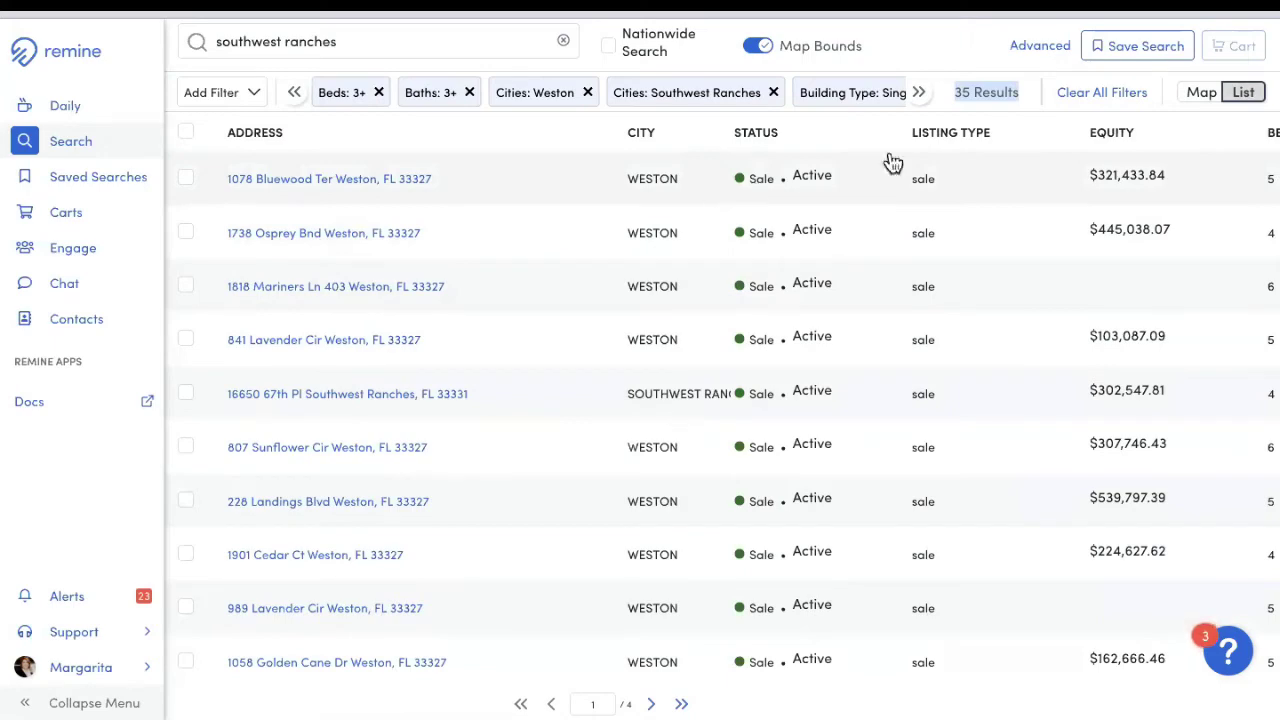
left_click(1202, 93)
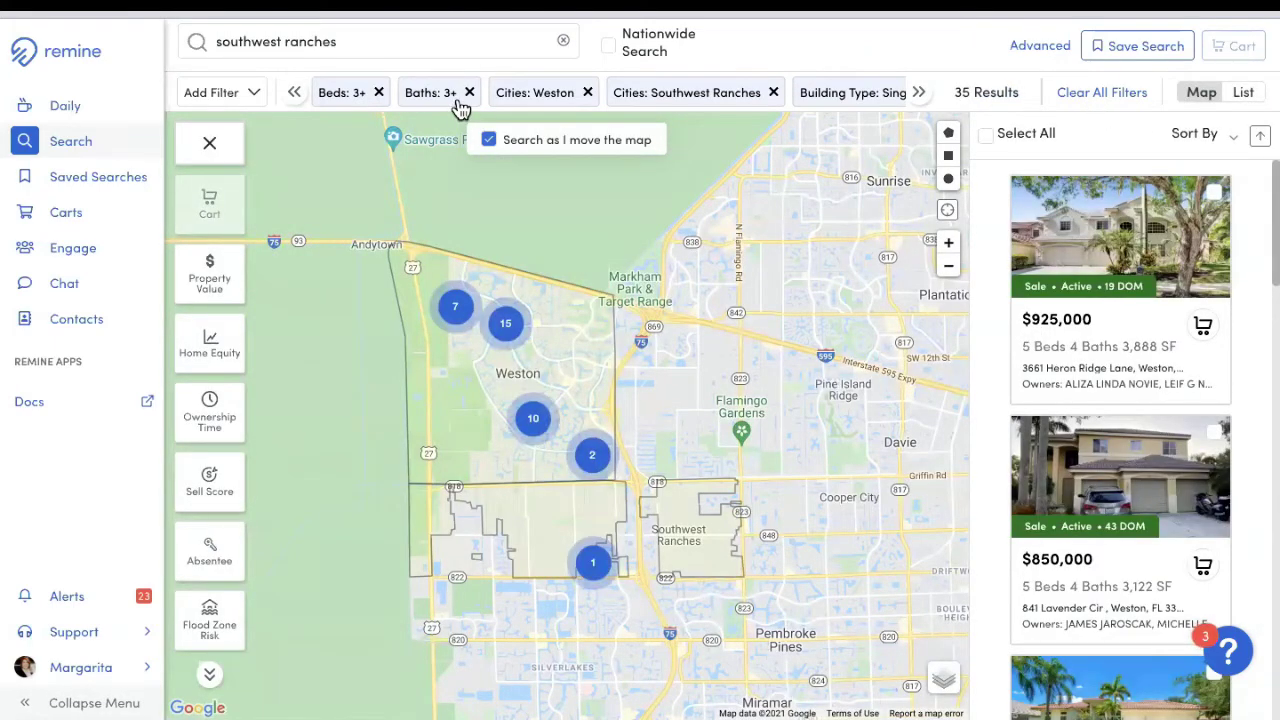
left_click(1133, 282)
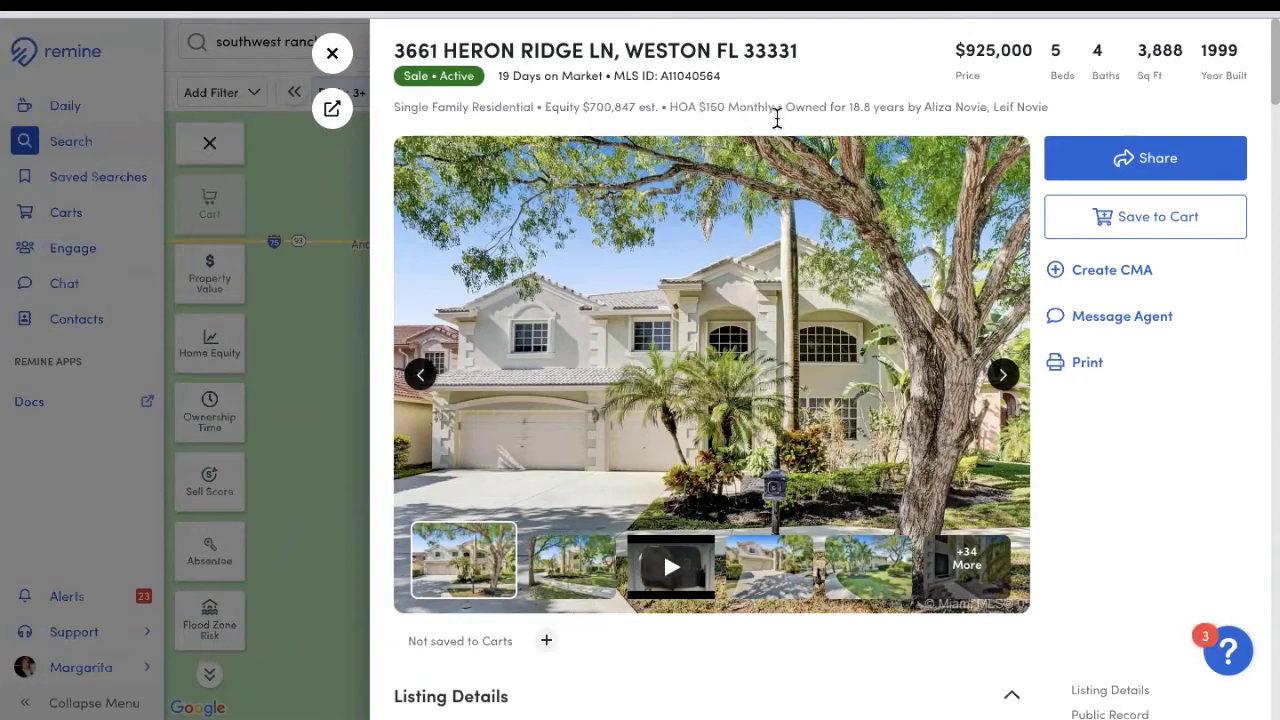
Step: Browse the listing photos from the front exterior to the interior living and dining room
double_click(858, 107)
scroll(726, 427, "down", 1)
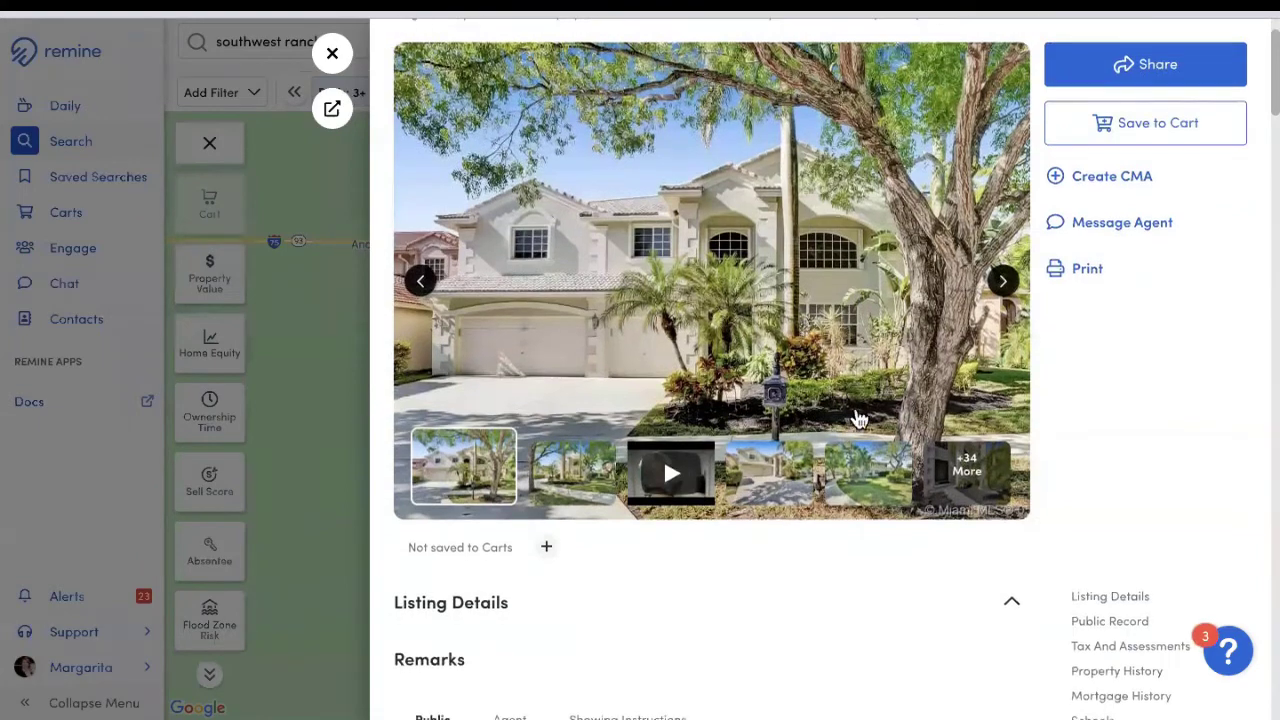
left_click(1004, 283)
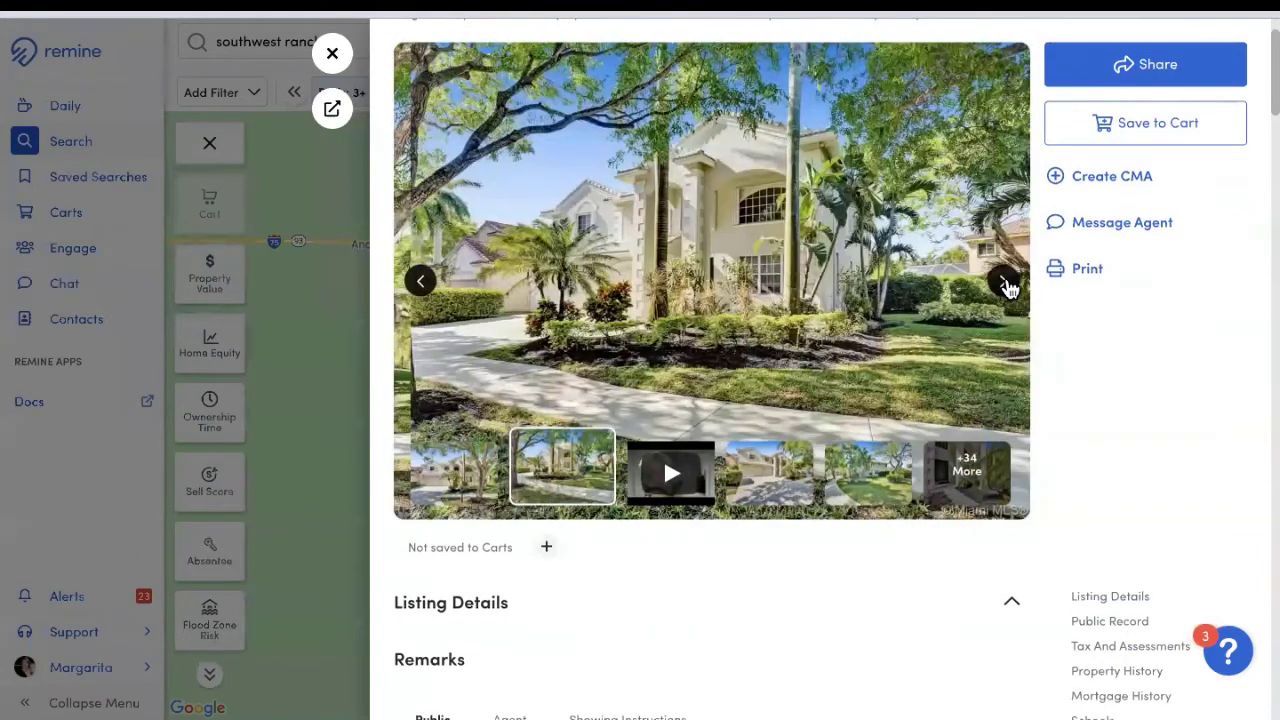
left_click(1004, 283)
left_click(1004, 283)
left_click(1004, 283)
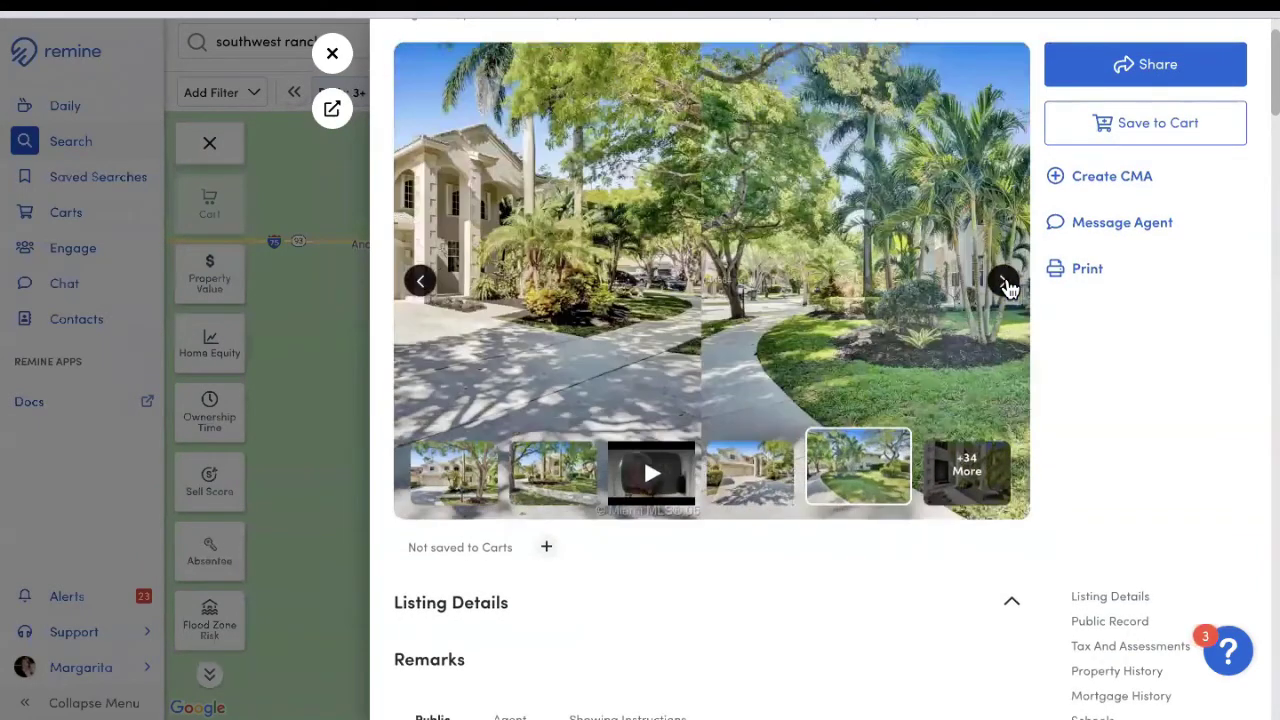
left_click(1004, 283)
left_click(1004, 283)
left_click(766, 491)
scroll(481, 531, "down", 1)
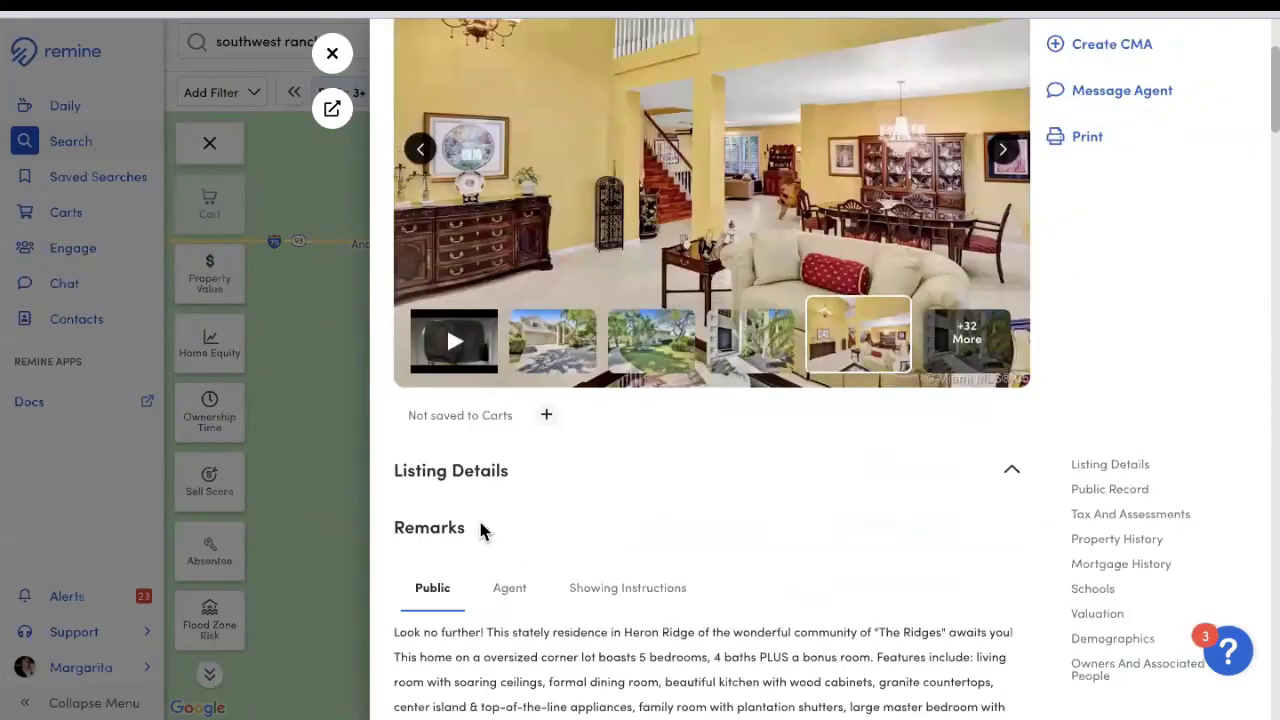
Step: View the Agent remarks and Showing Instructions tabs under the listing's Remarks
scroll(481, 531, "down", 2)
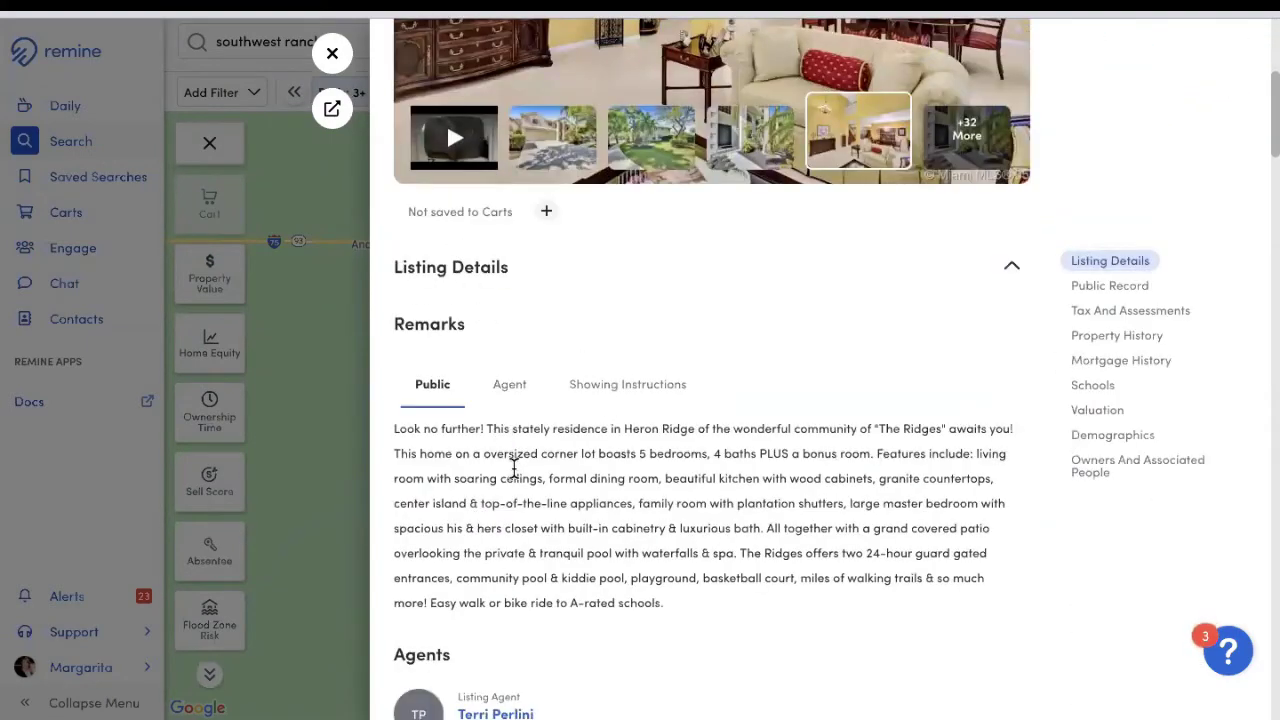
scroll(491, 440, "down", 1)
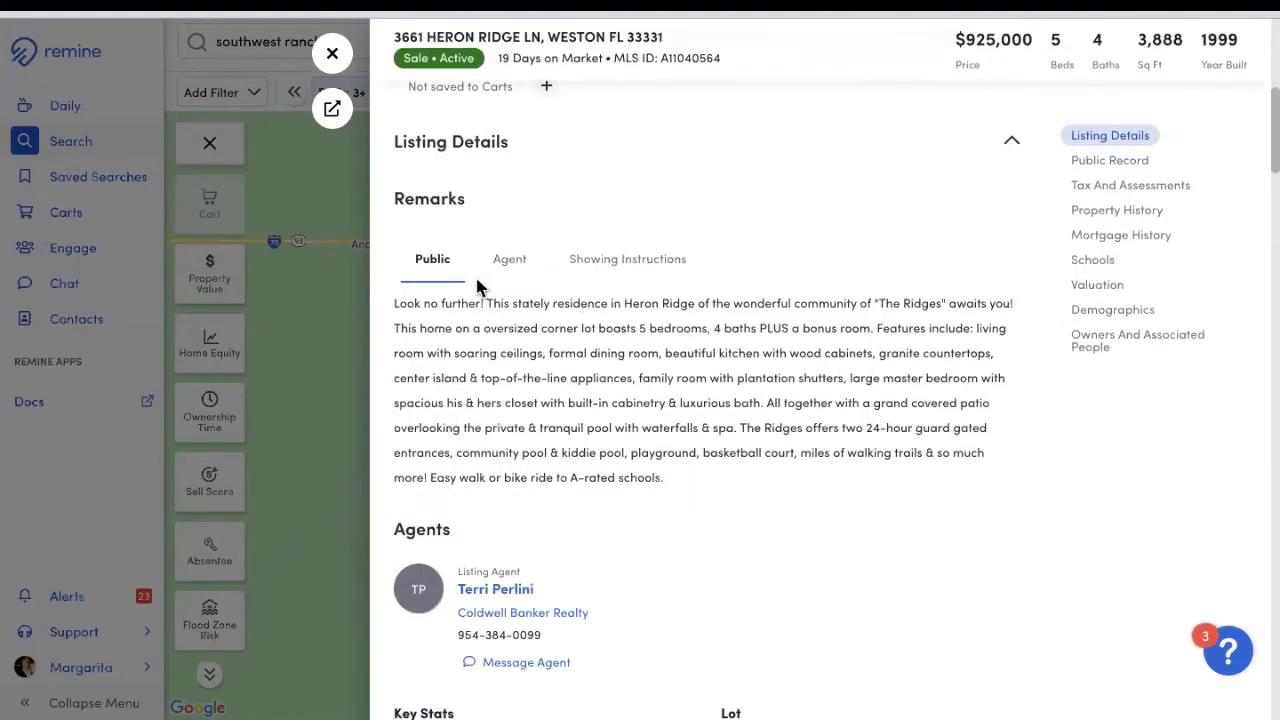
left_click(508, 262)
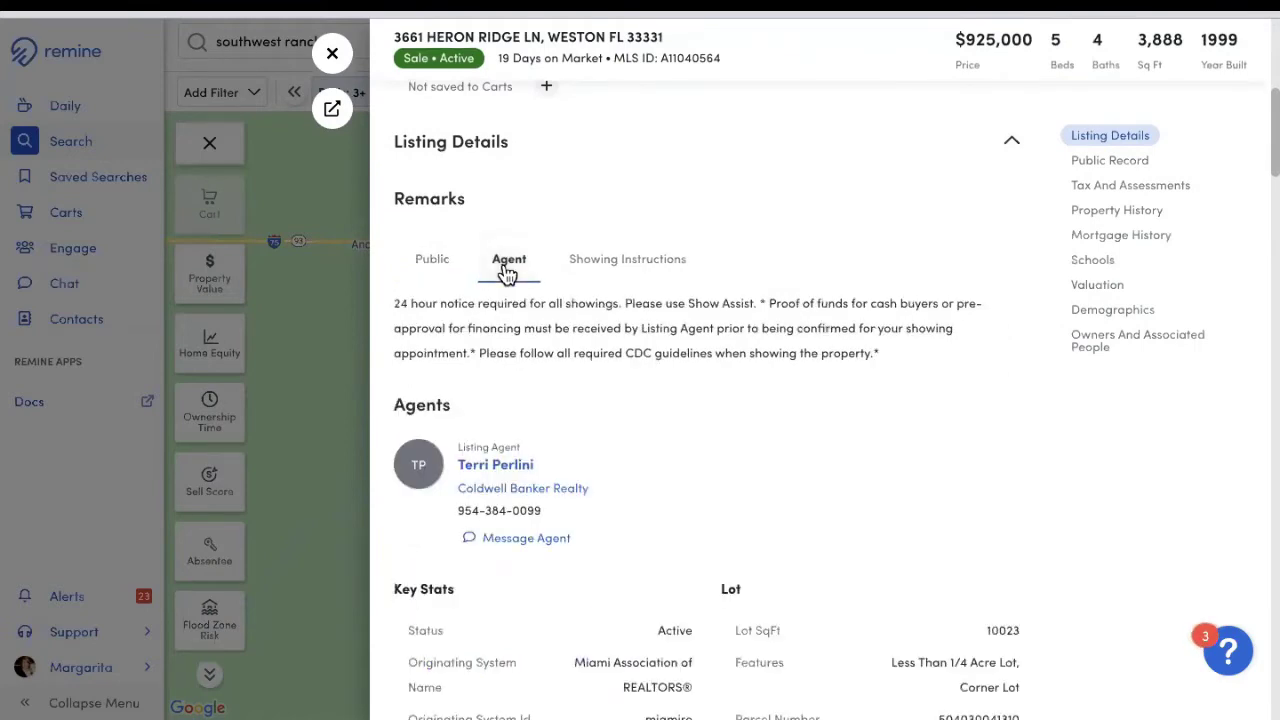
left_click(636, 272)
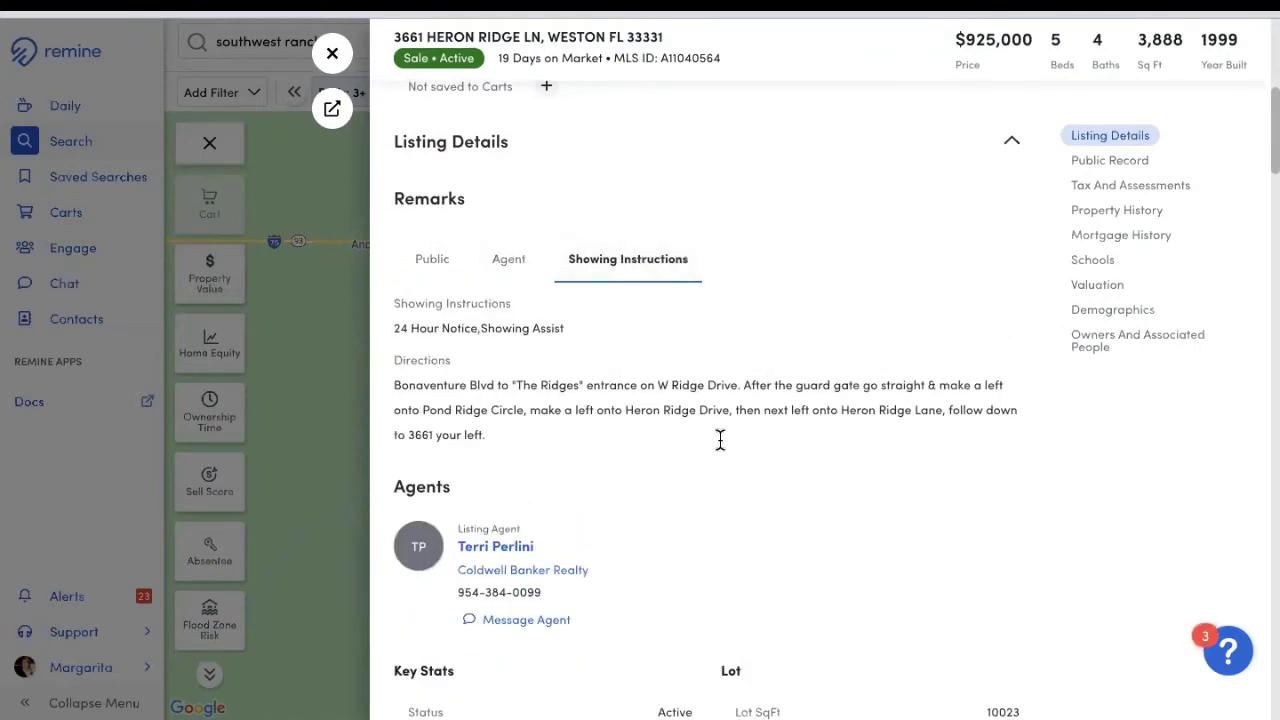
Step: Scroll down to Public Record showing the $700,847 value and $9,236.74 yearly taxes
scroll(785, 500, "down", 2)
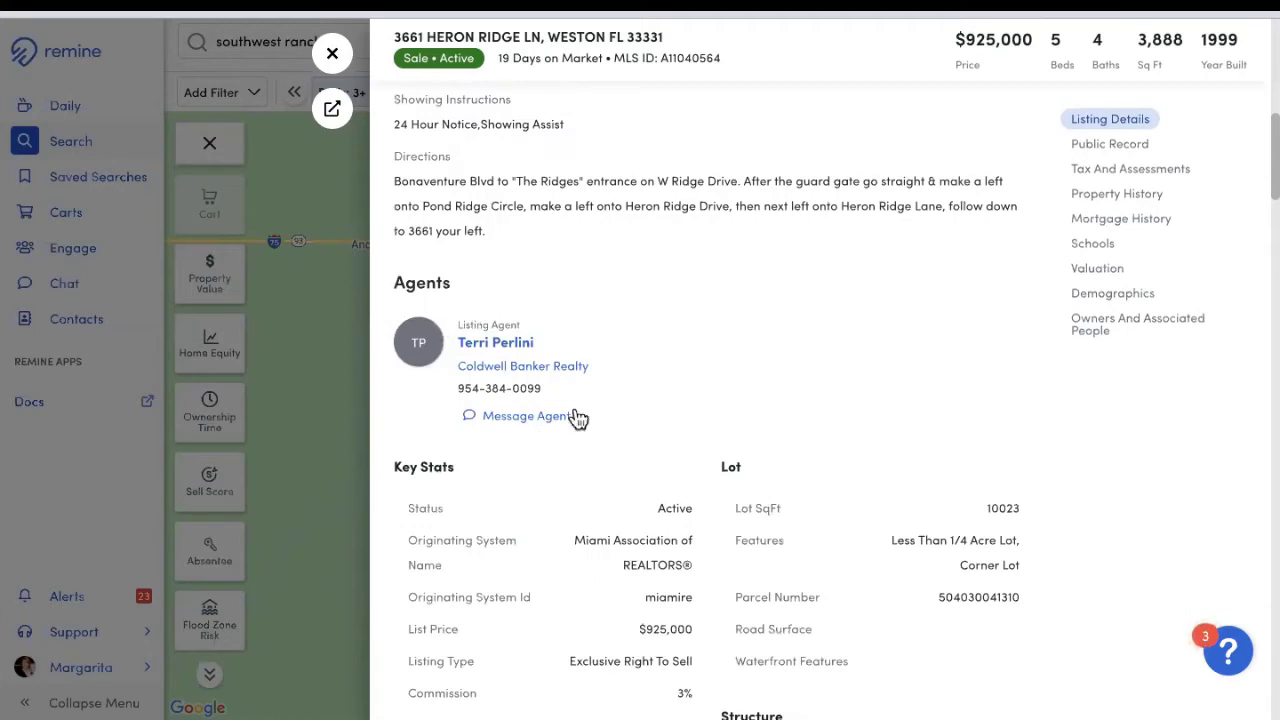
scroll(820, 391, "down", 3)
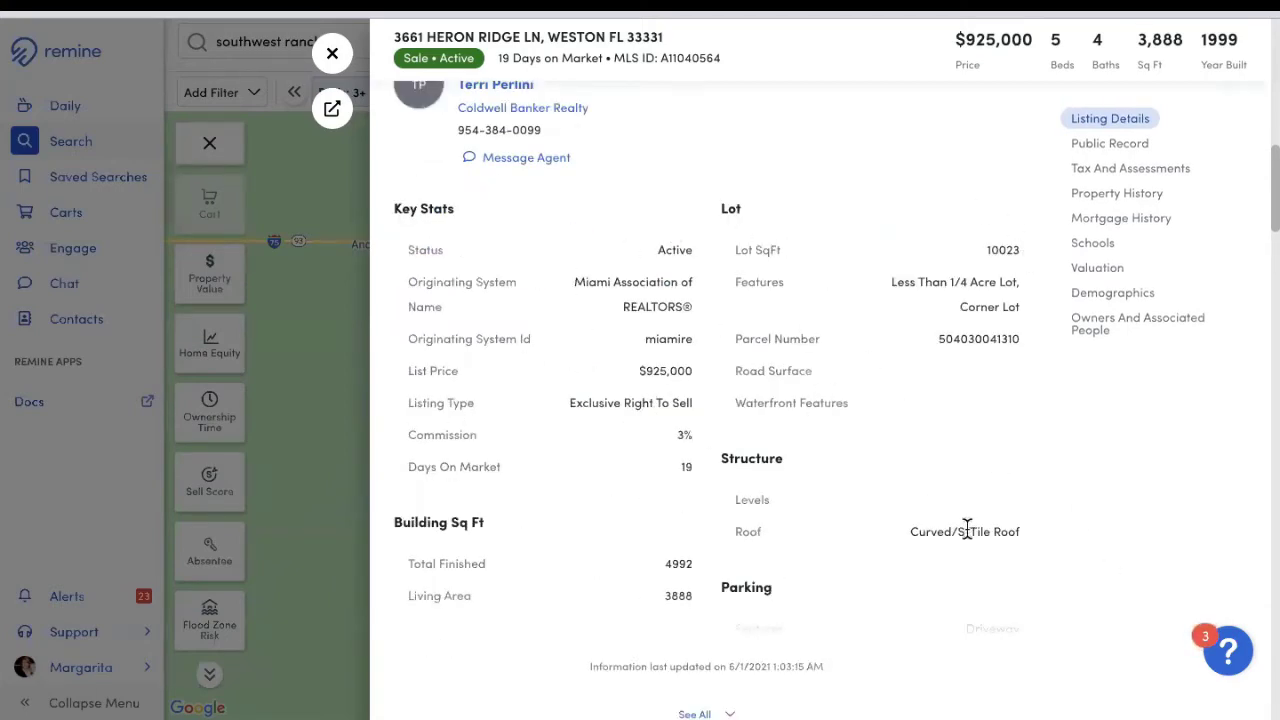
scroll(940, 530, "down", 1)
scroll(940, 530, "down", 4)
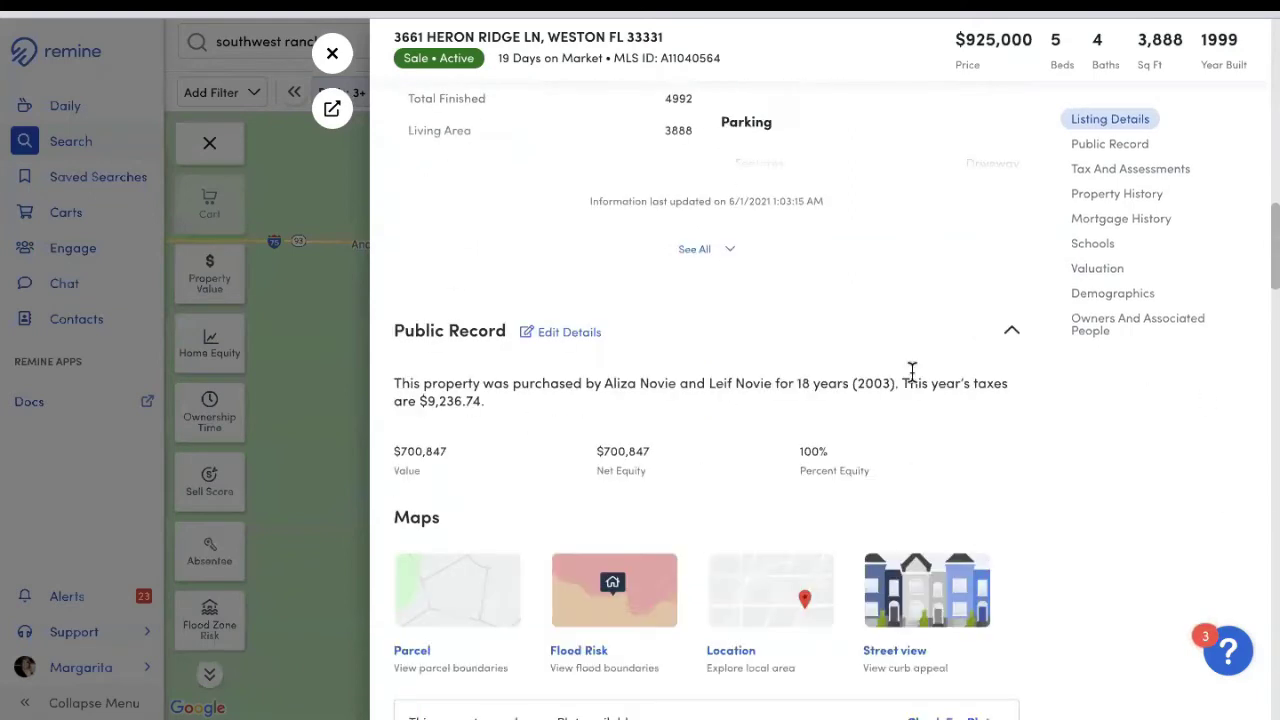
scroll(754, 466, "down", 2)
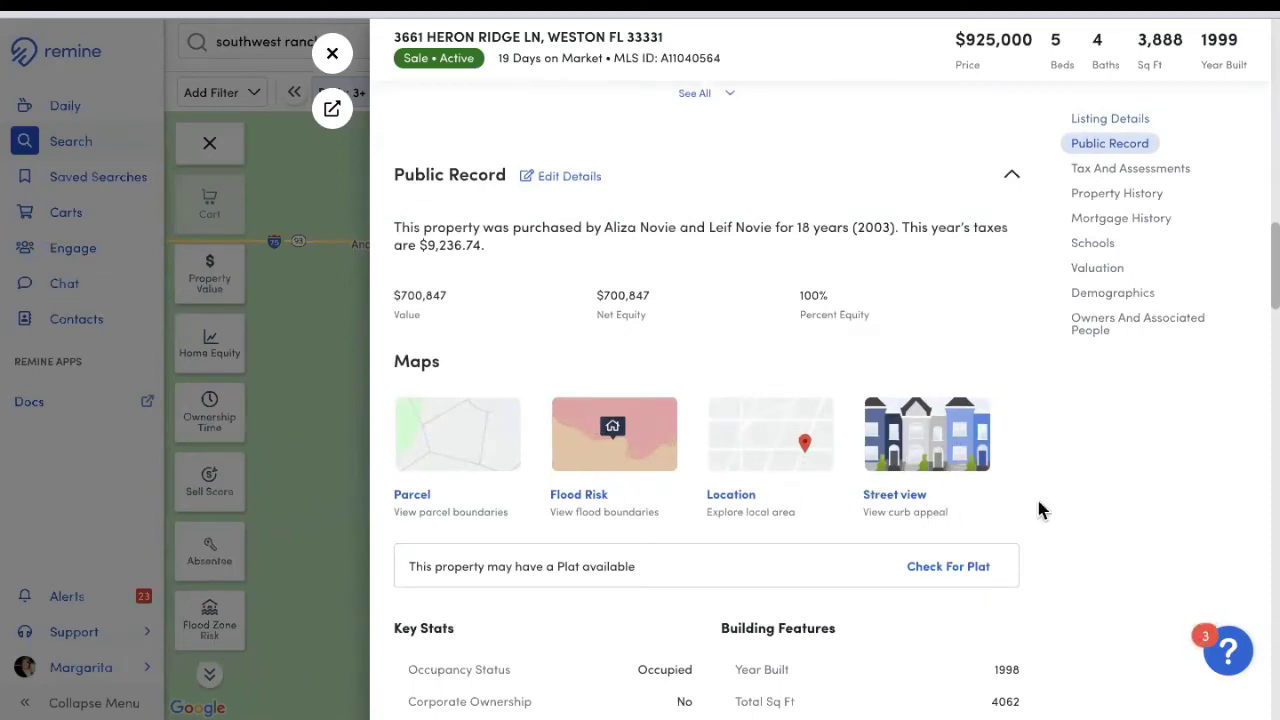
Step: Scroll through Tax, Property and Mortgage History down to the $810,249 average valuation estimate
scroll(1036, 510, "down", 1)
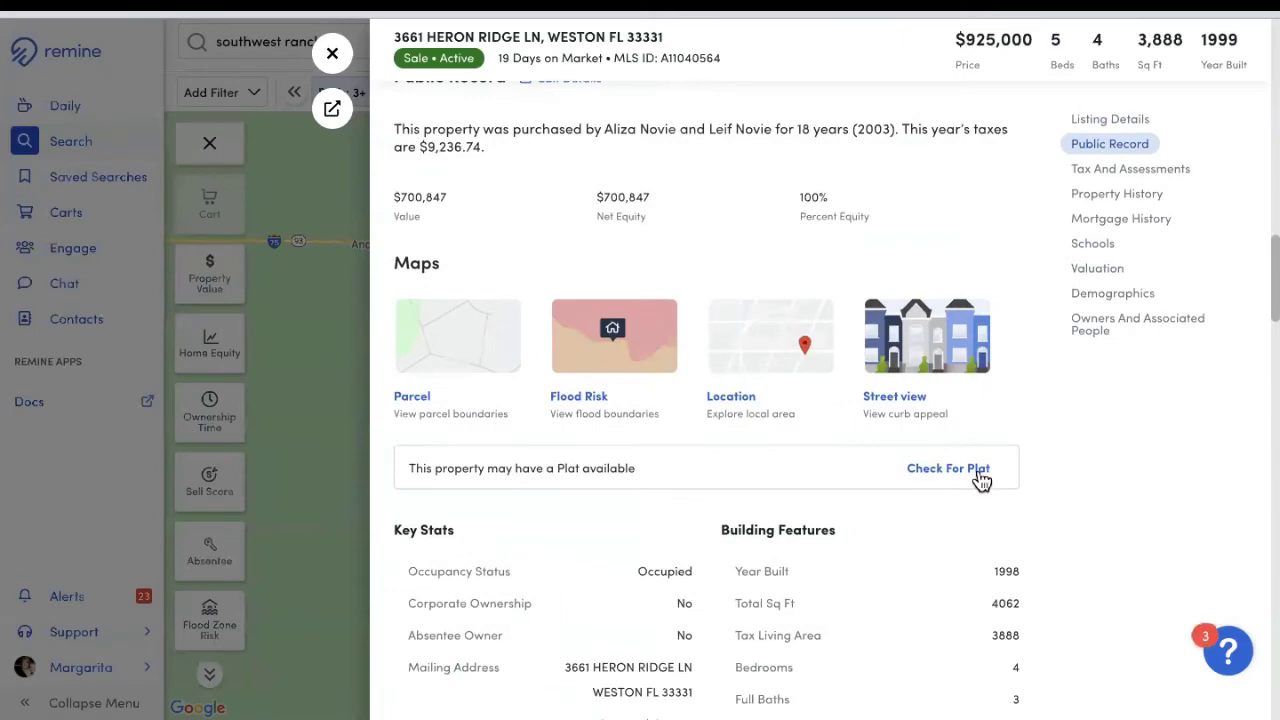
scroll(970, 480, "down", 2)
scroll(560, 326, "down", 3)
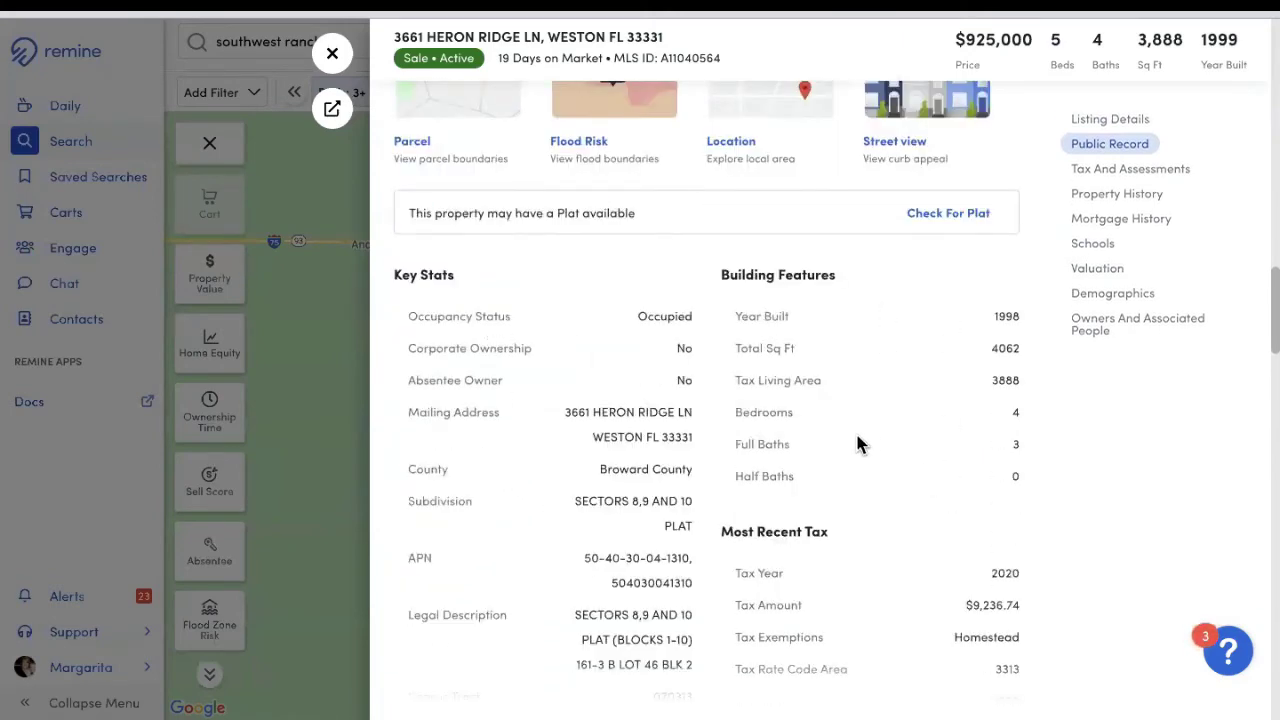
scroll(860, 413, "down", 4)
scroll(900, 400, "down", 2)
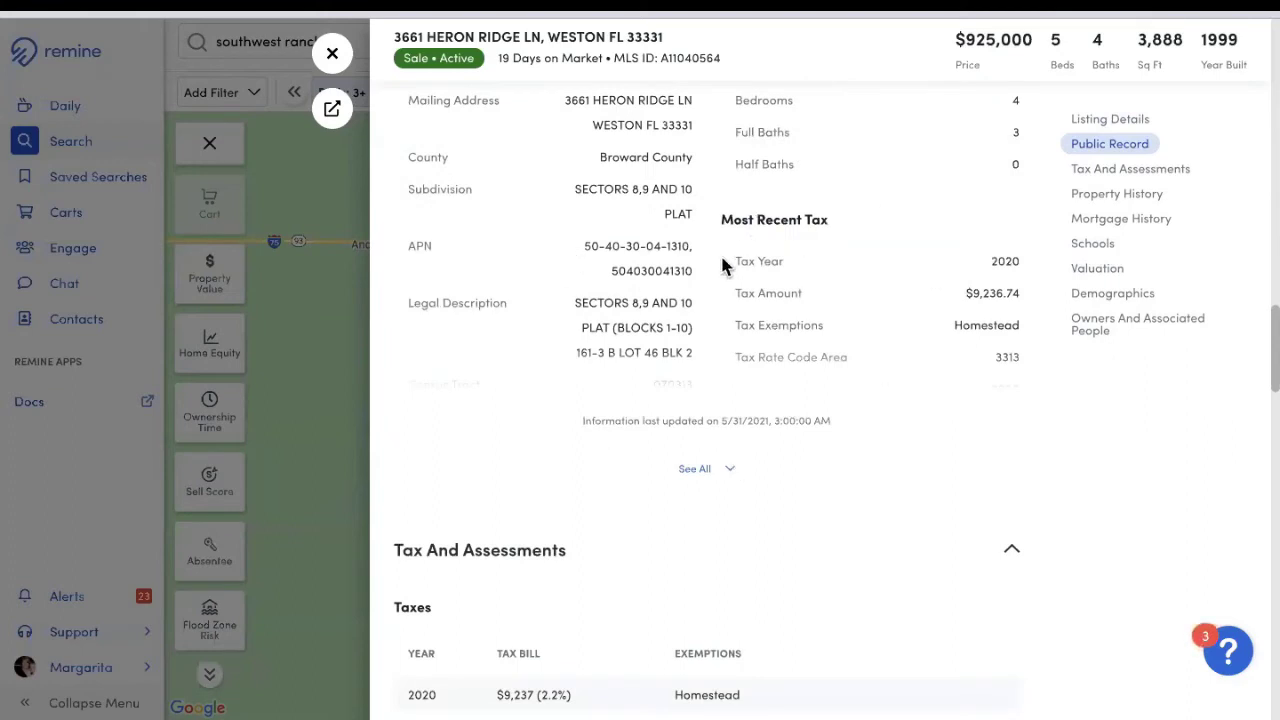
scroll(701, 347, "down", 1)
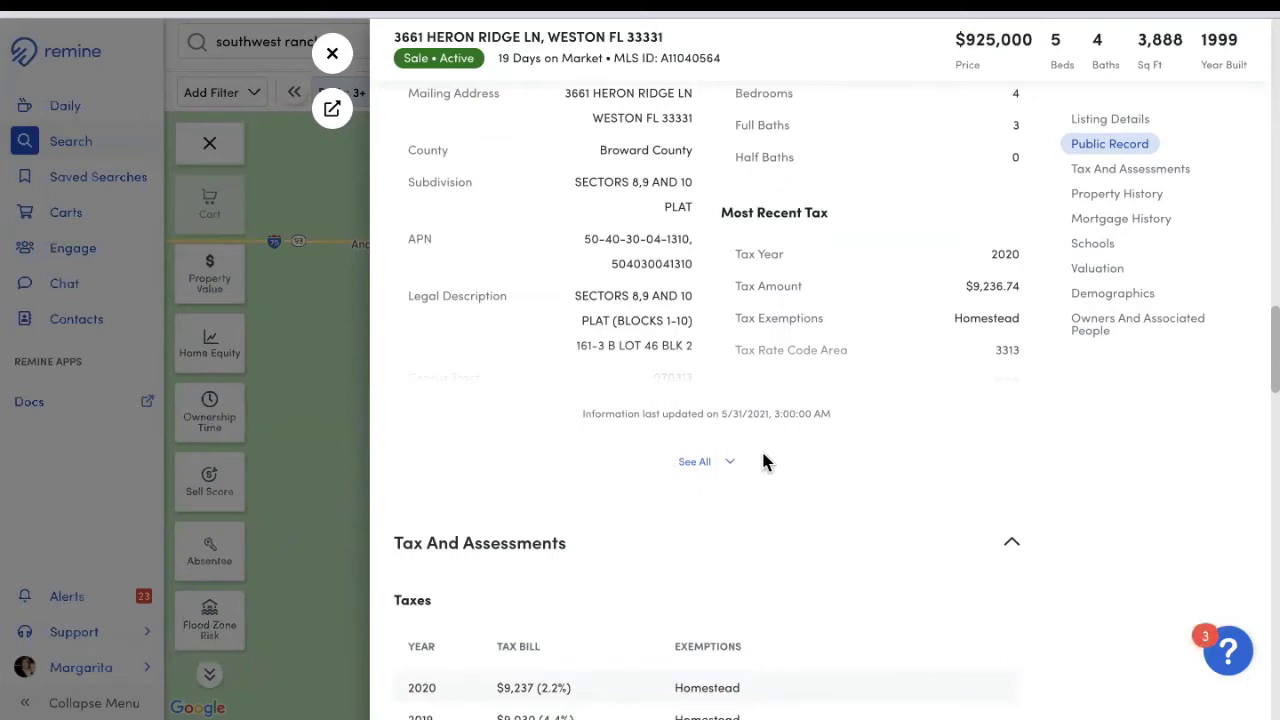
scroll(606, 531, "down", 3)
scroll(480, 451, "down", 4)
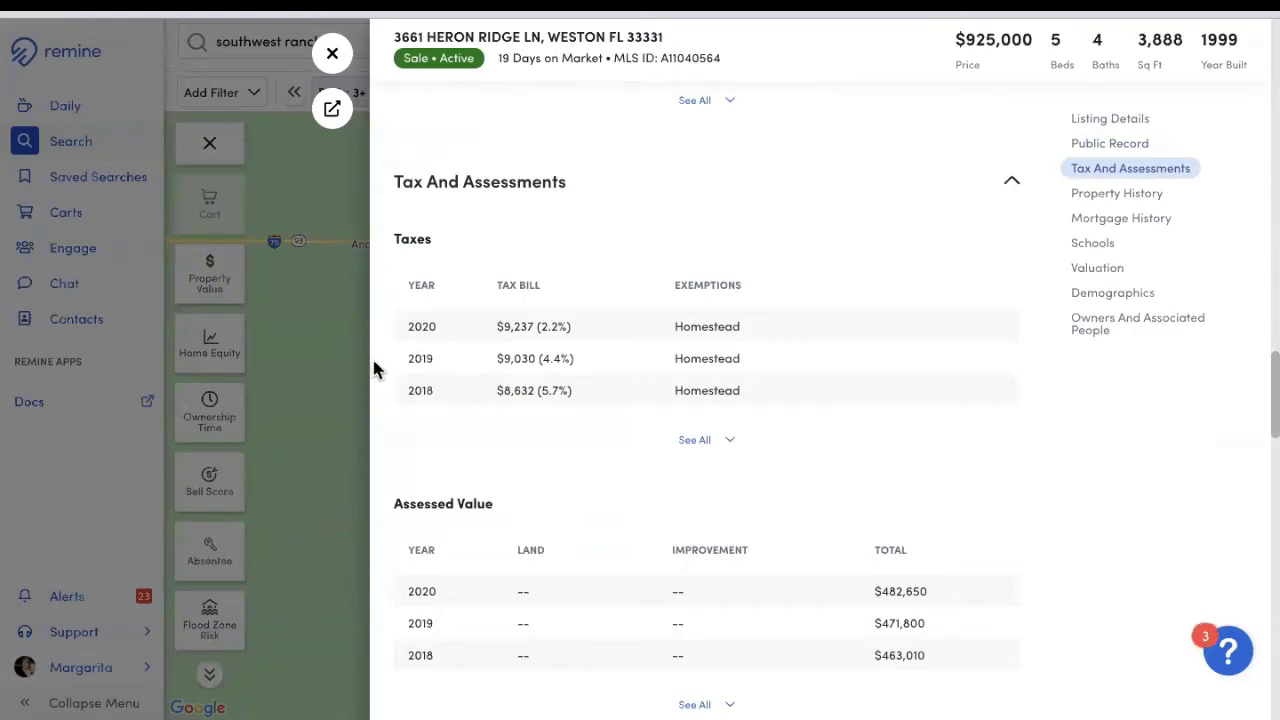
scroll(590, 445, "down", 2)
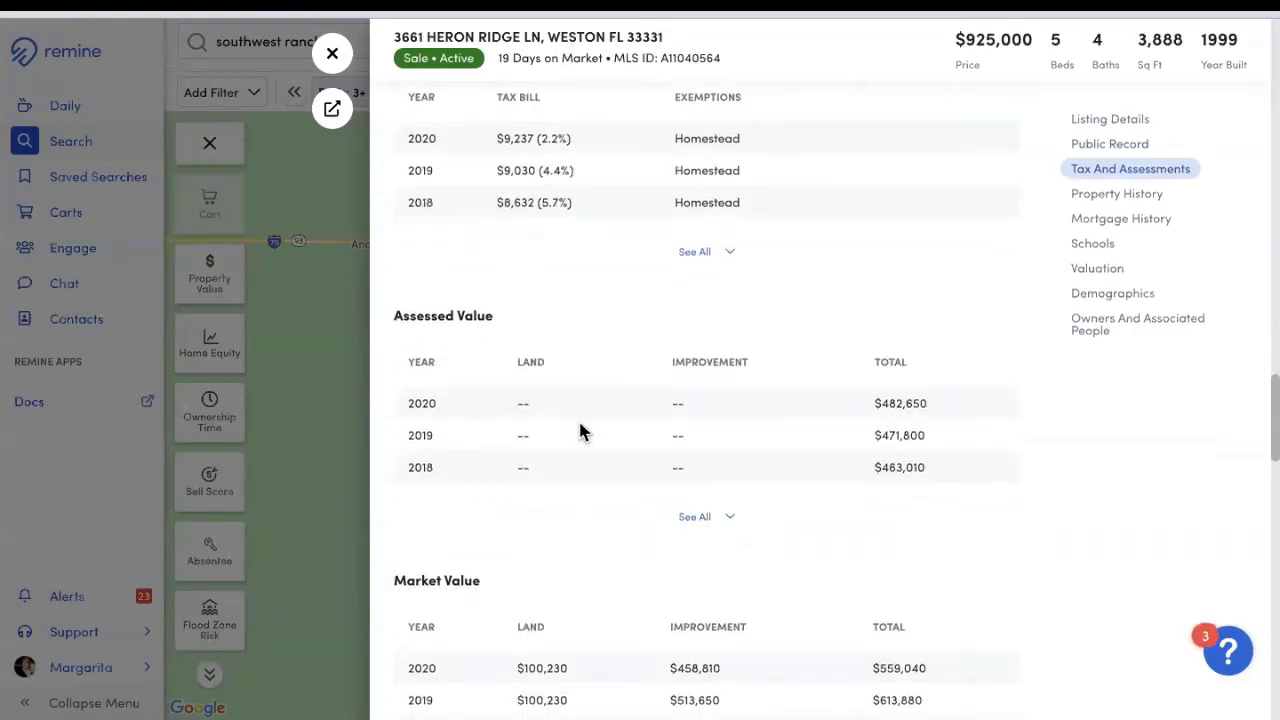
scroll(580, 430, "down", 5)
scroll(742, 445, "down", 3)
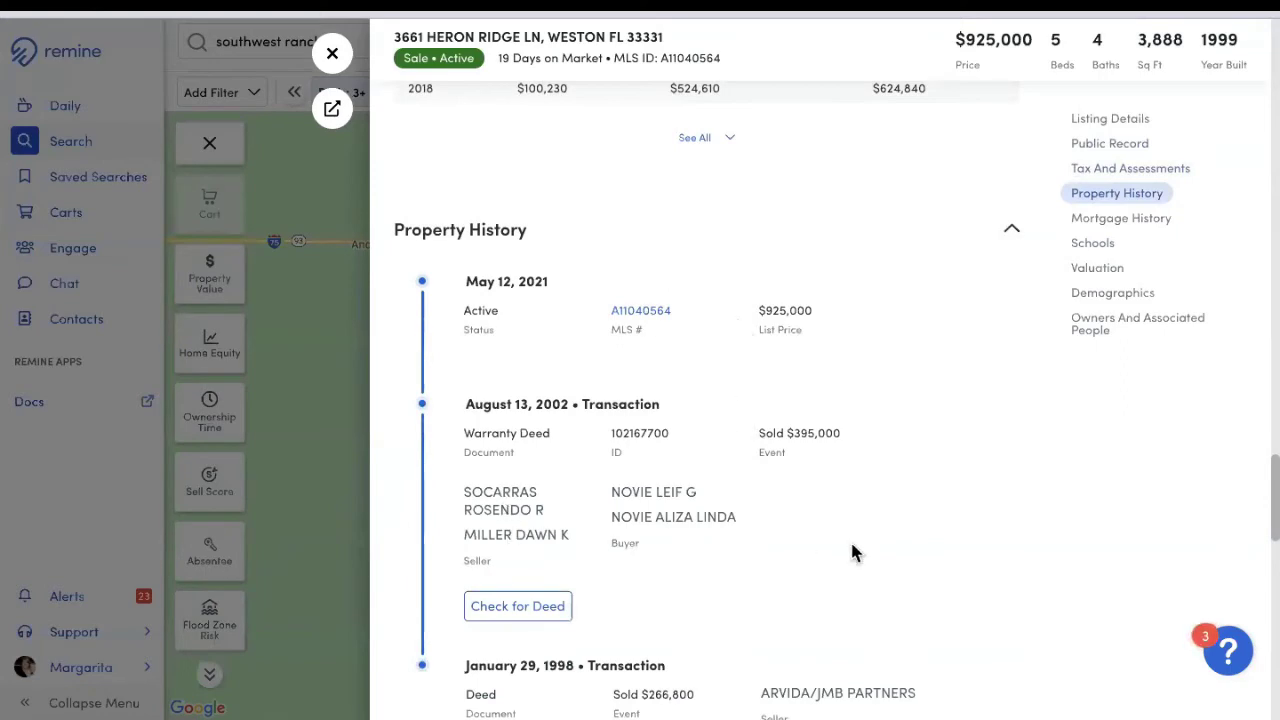
scroll(850, 550, "down", 2)
scroll(700, 452, "down", 5)
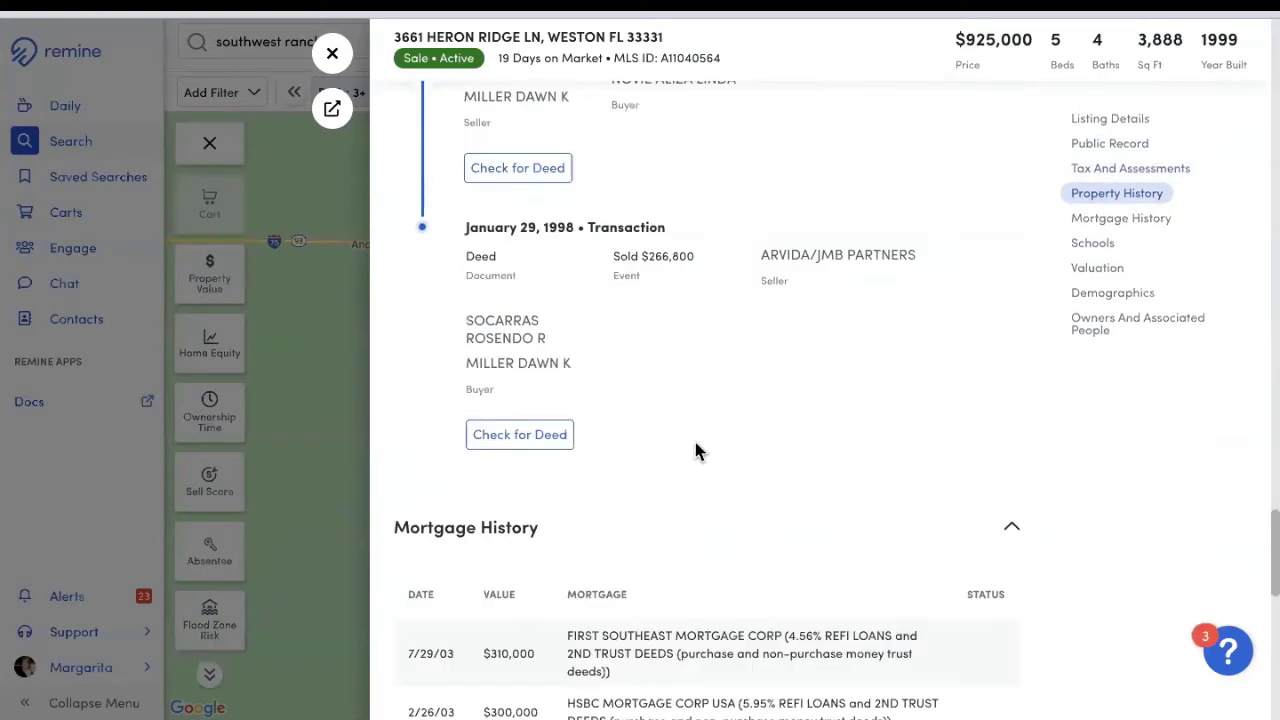
scroll(829, 455, "down", 4)
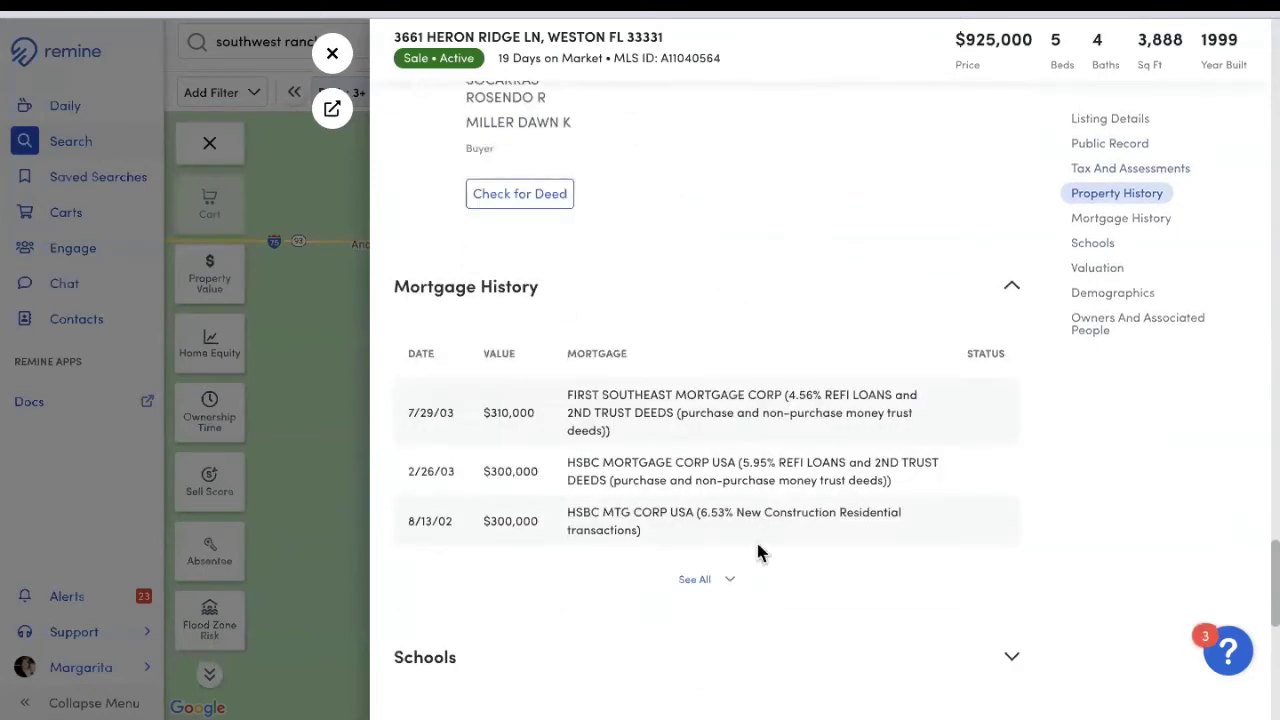
scroll(757, 591, "down", 5)
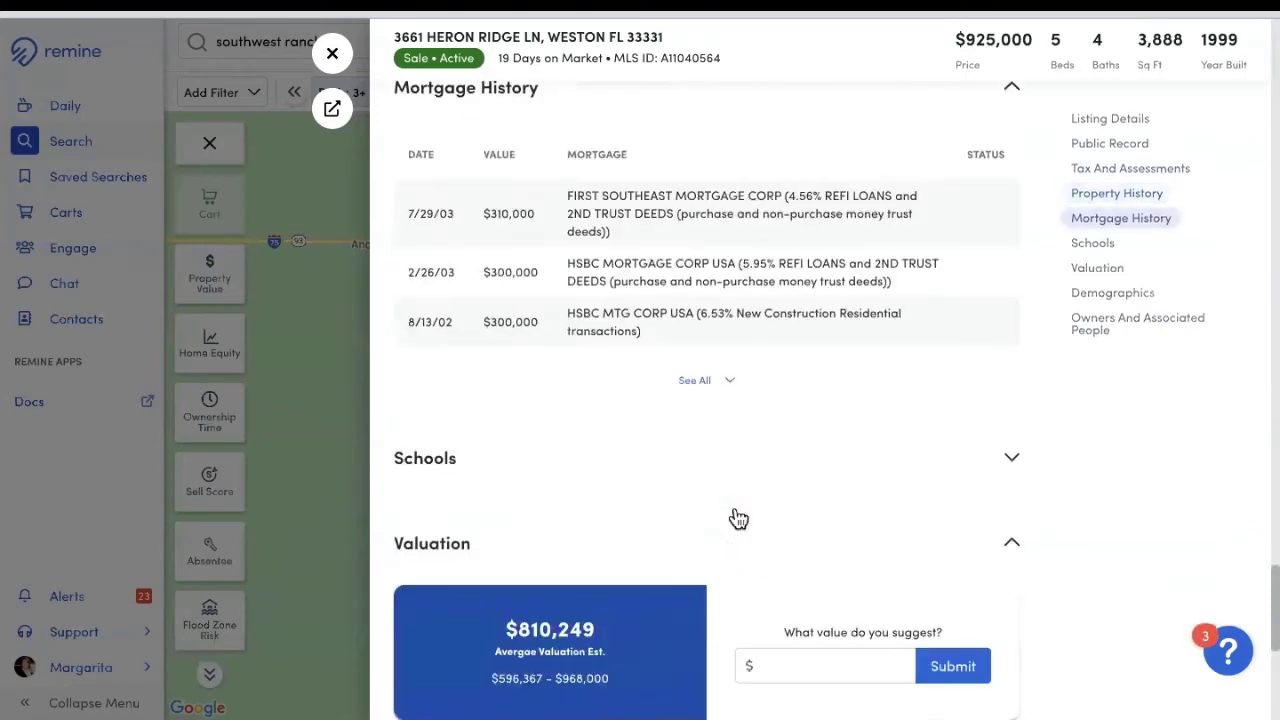
Step: Expand the Schools section and look over the First American valuation source
left_click(1005, 368)
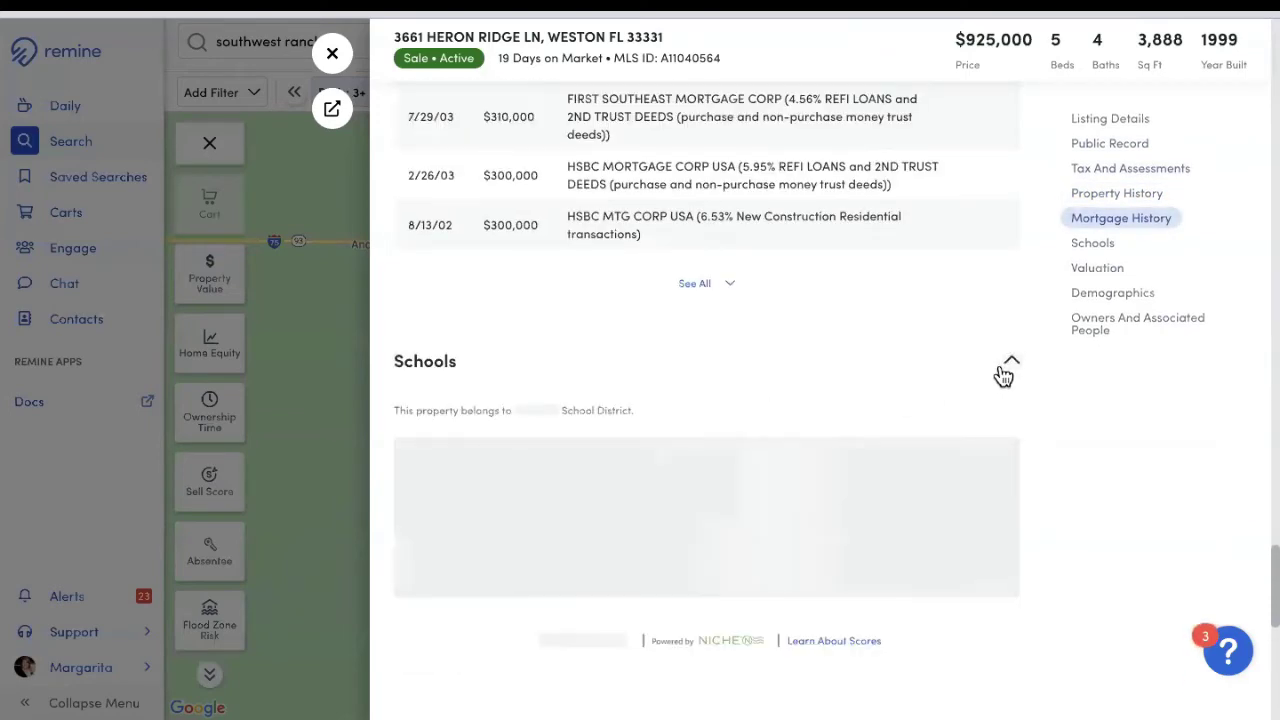
scroll(620, 354, "down", 9)
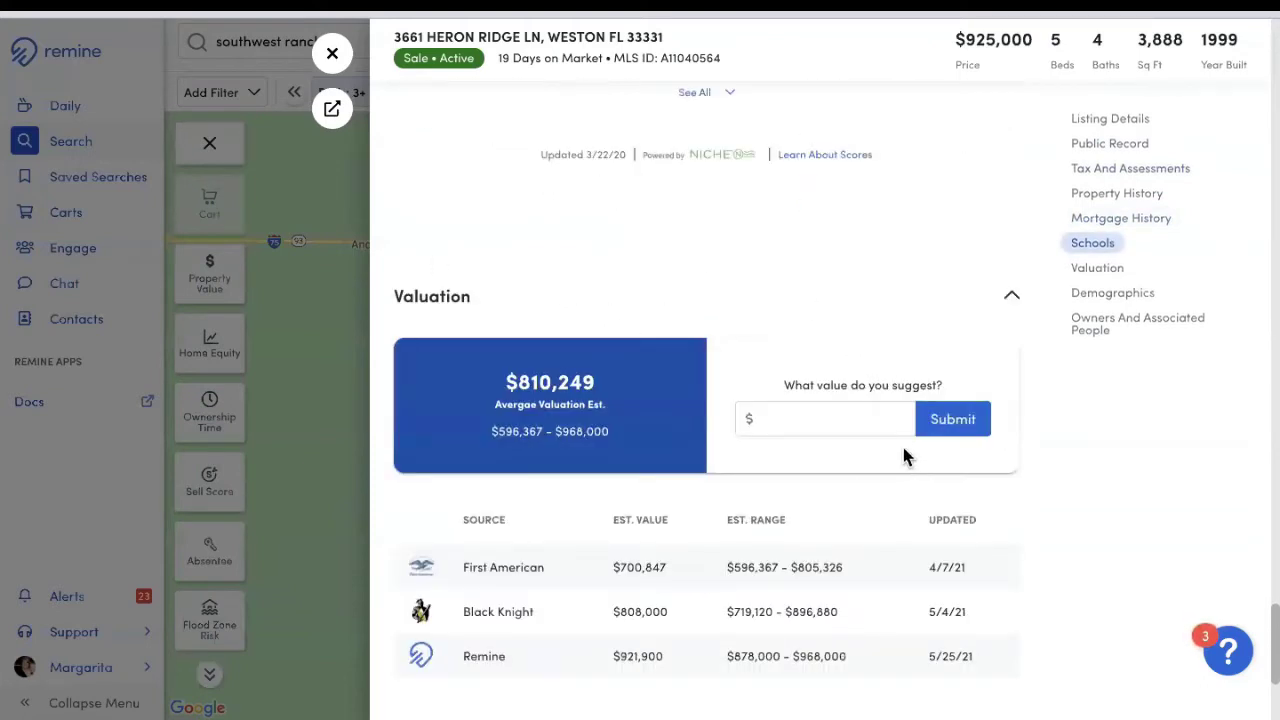
scroll(904, 451, "down", 2)
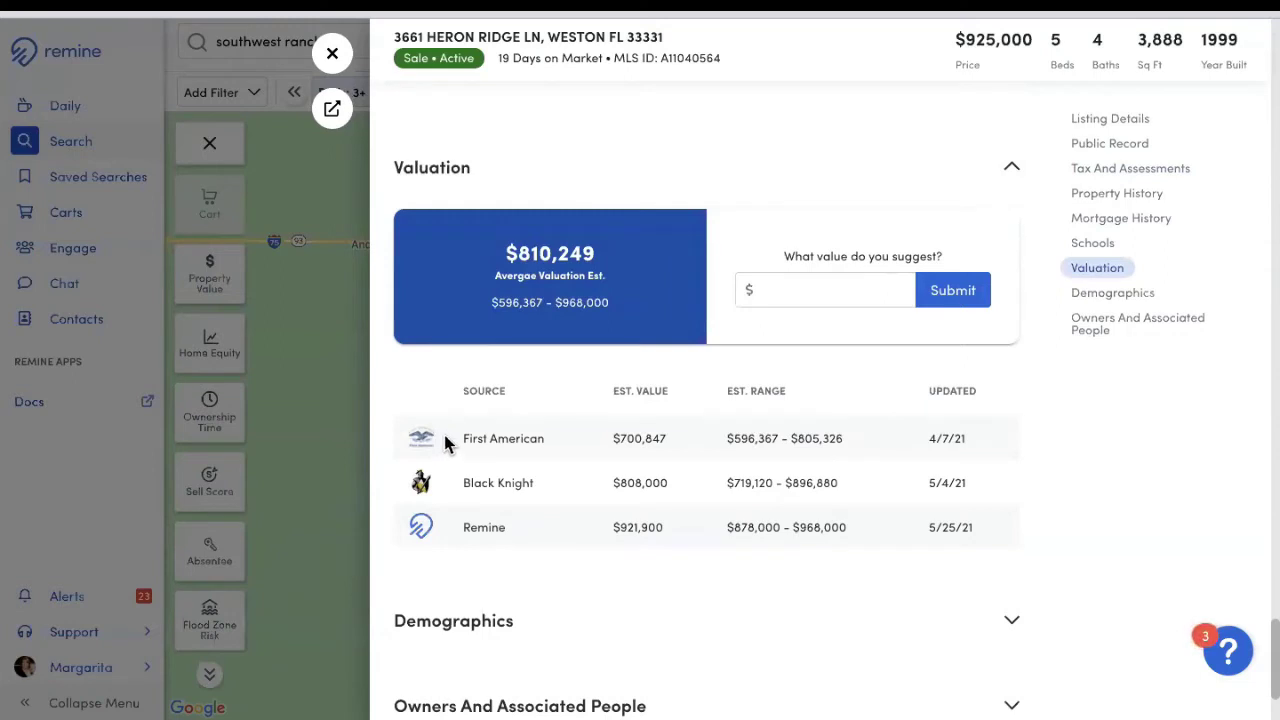
left_click_drag(463, 438, 586, 449)
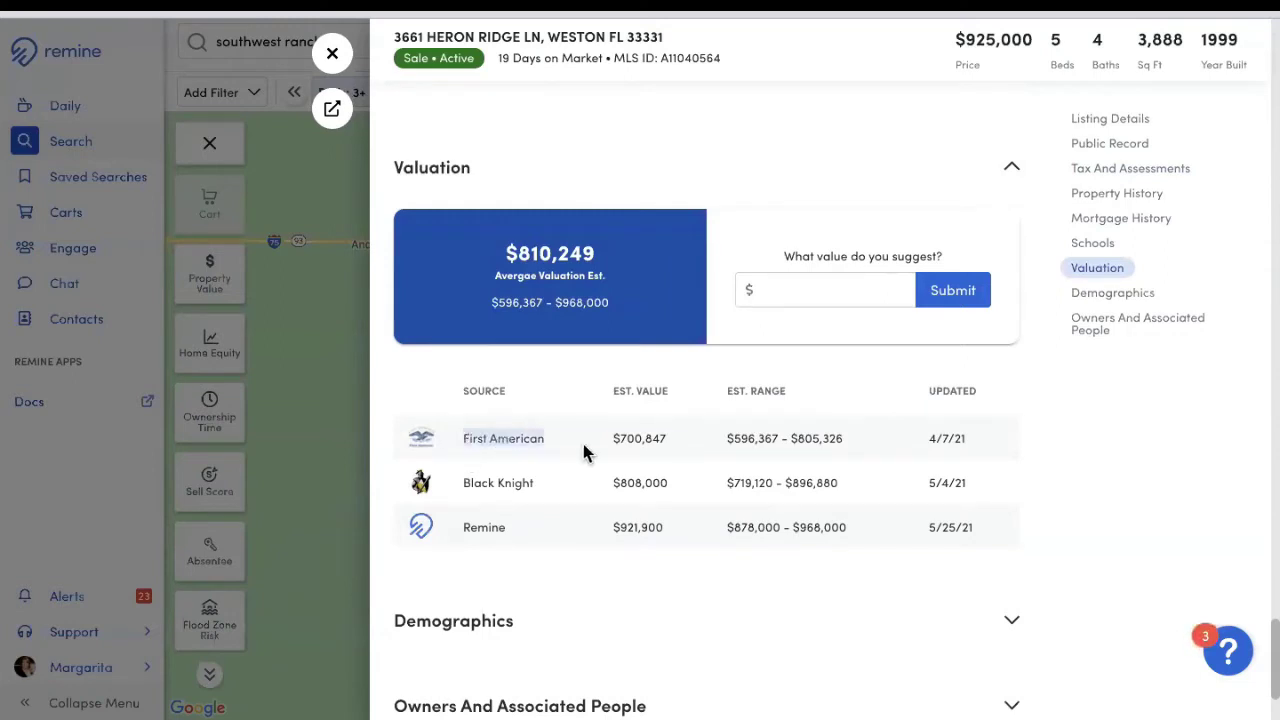
left_click(501, 509)
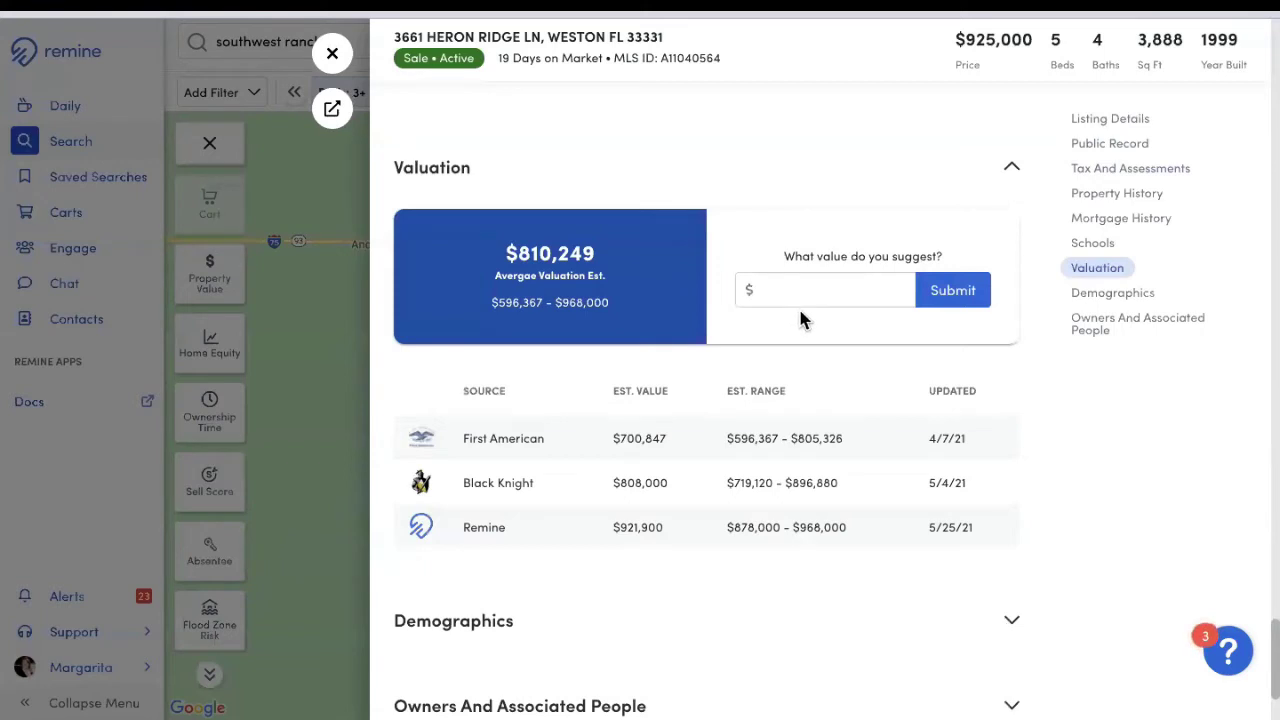
scroll(809, 321, "down", 2)
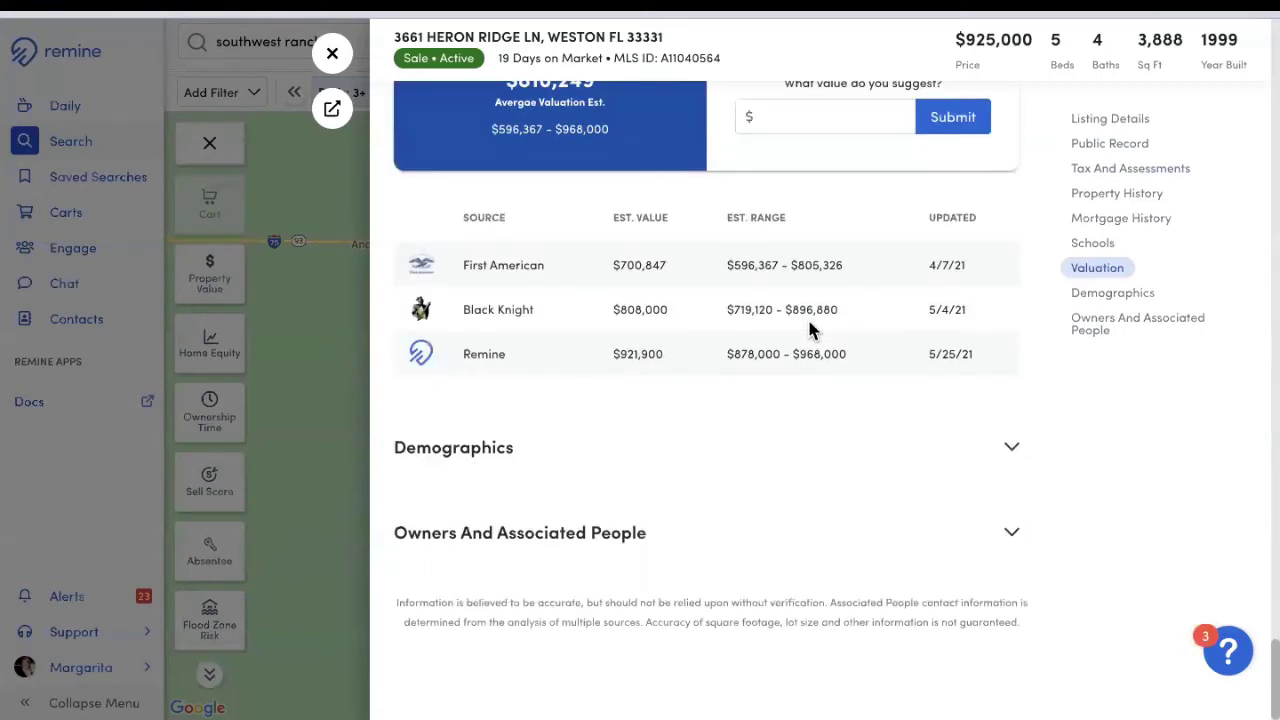
Step: Expand Demographics and Owners And Associated People, then return to the top of the panel
left_click(1018, 458)
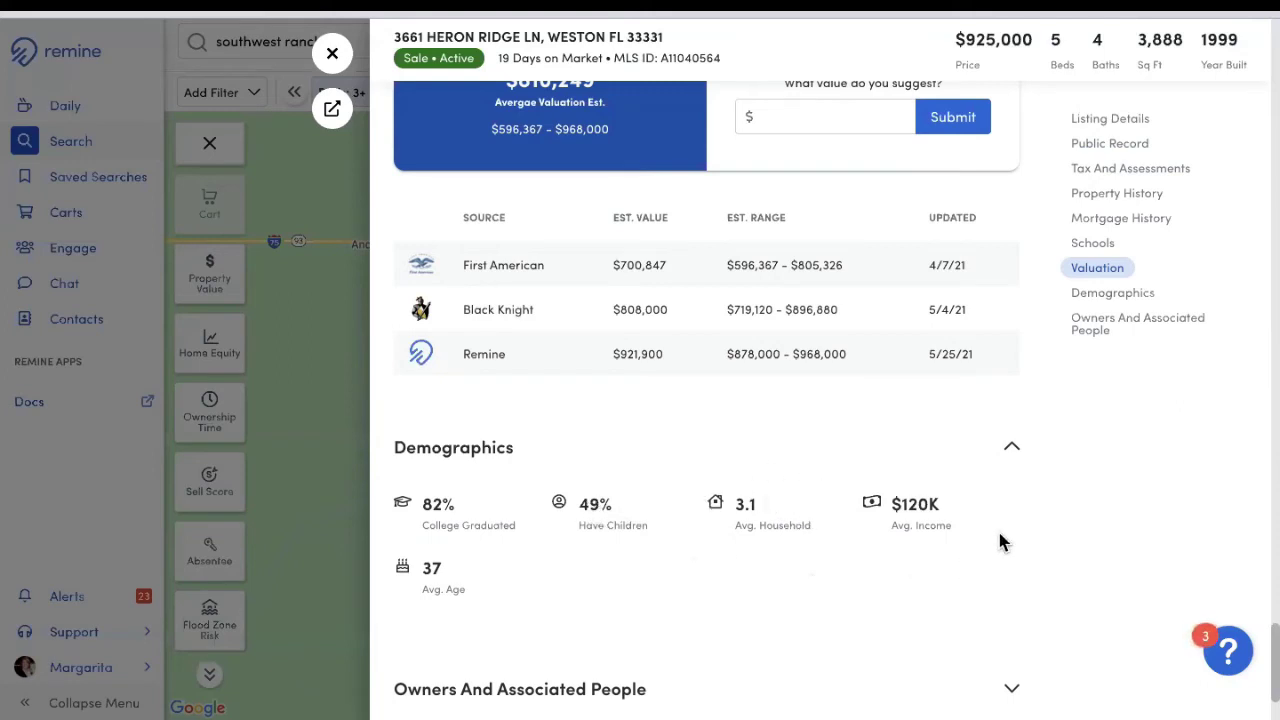
scroll(1000, 535, "down", 2)
left_click(487, 547)
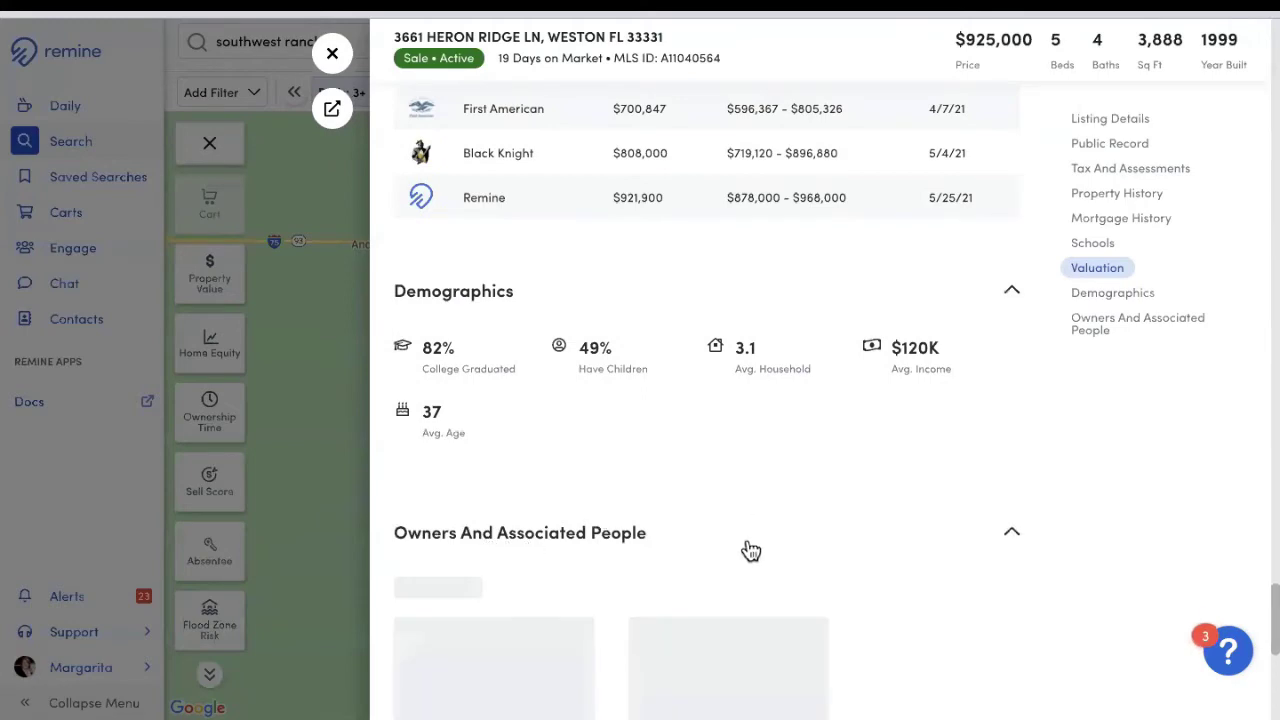
scroll(748, 546, "down", 5)
scroll(602, 416, "up", 2)
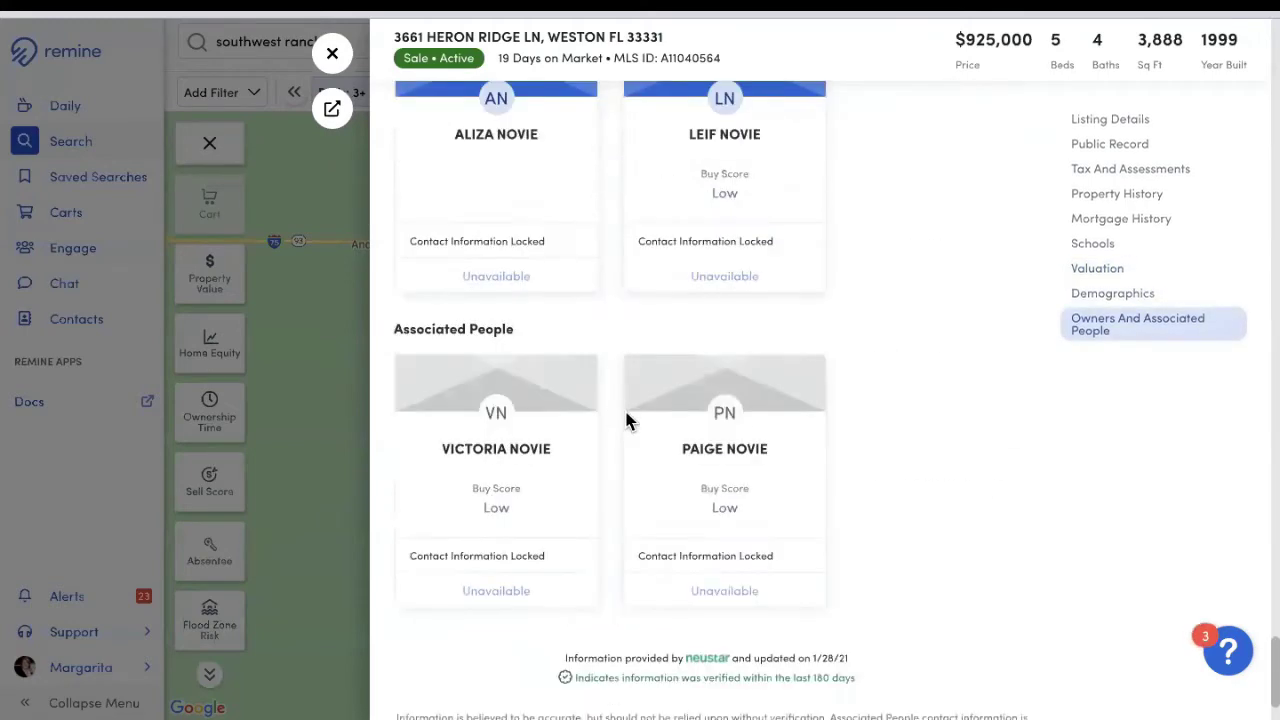
scroll(806, 430, "up", 3)
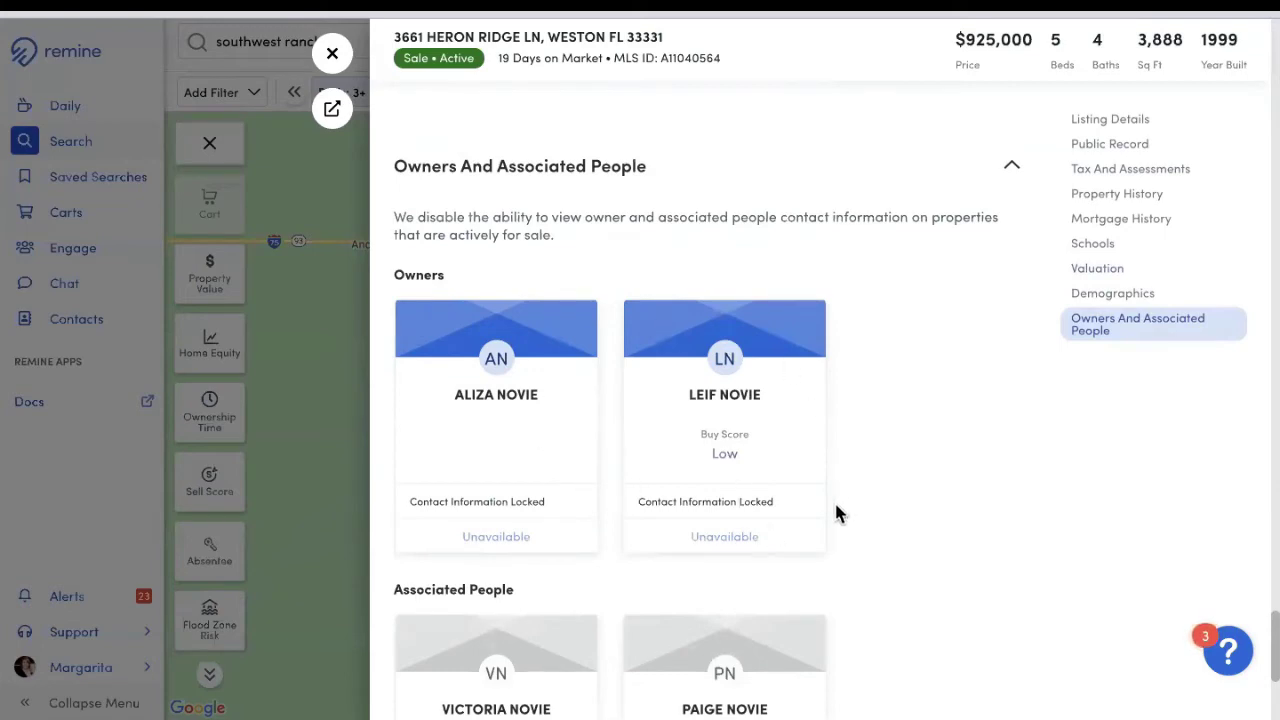
scroll(796, 490, "up", 20)
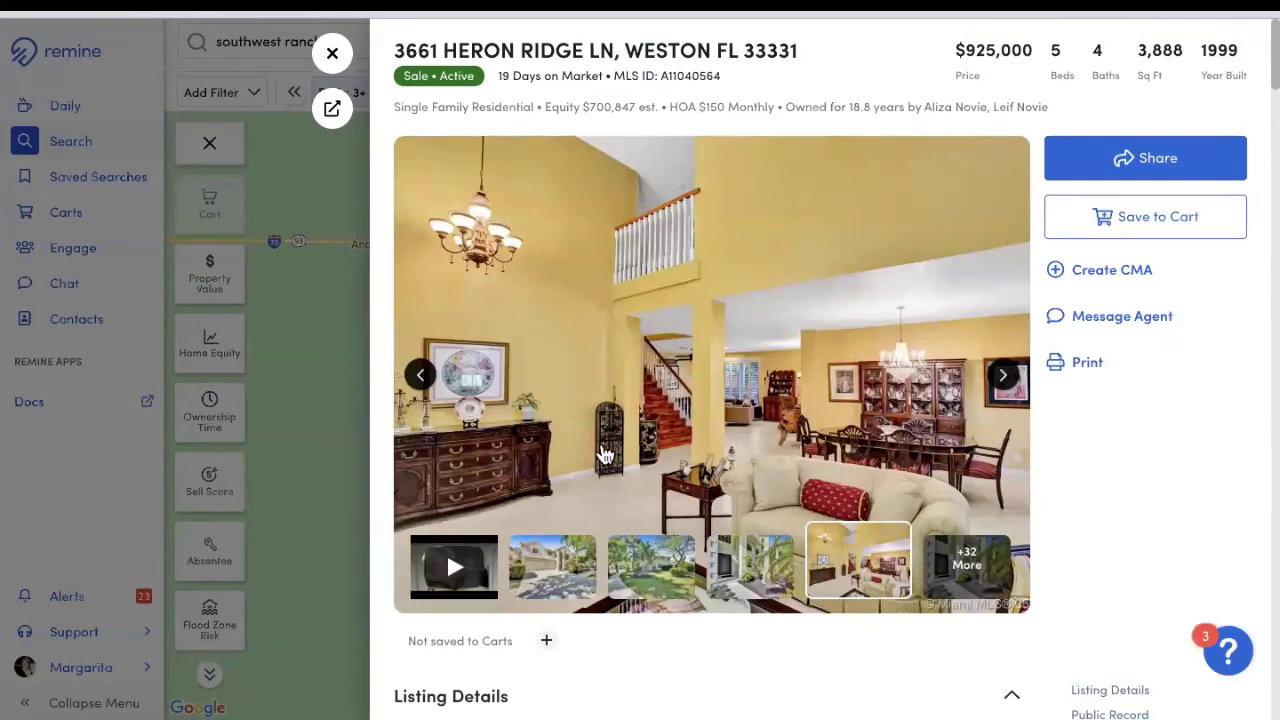
Step: Share the property by entering the recipient's e-mail and copying its shareable link
left_click(1155, 163)
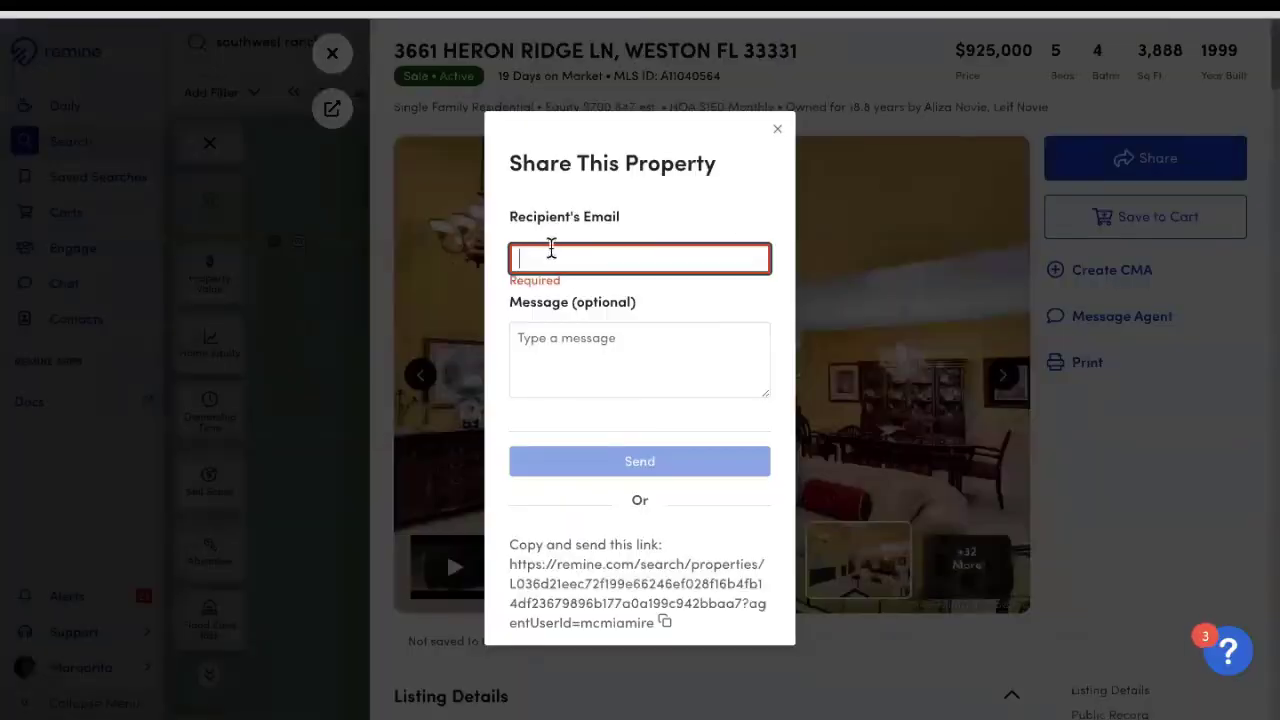
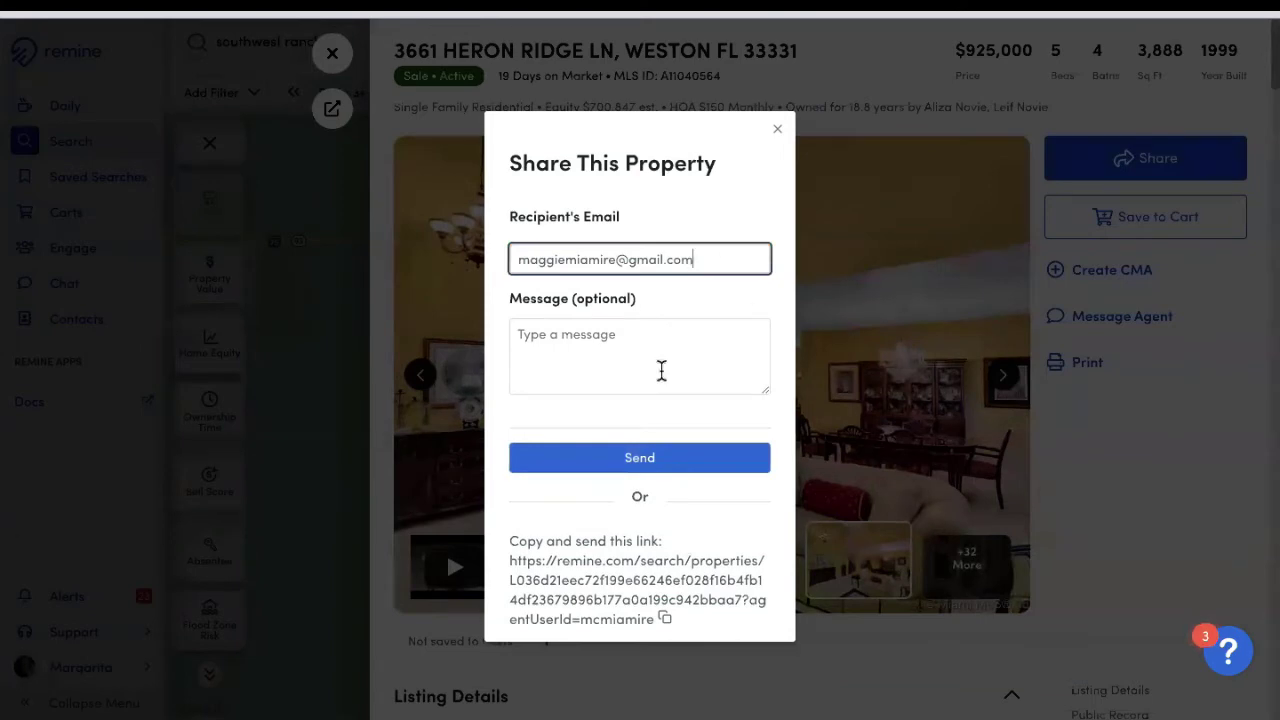
left_click(660, 368)
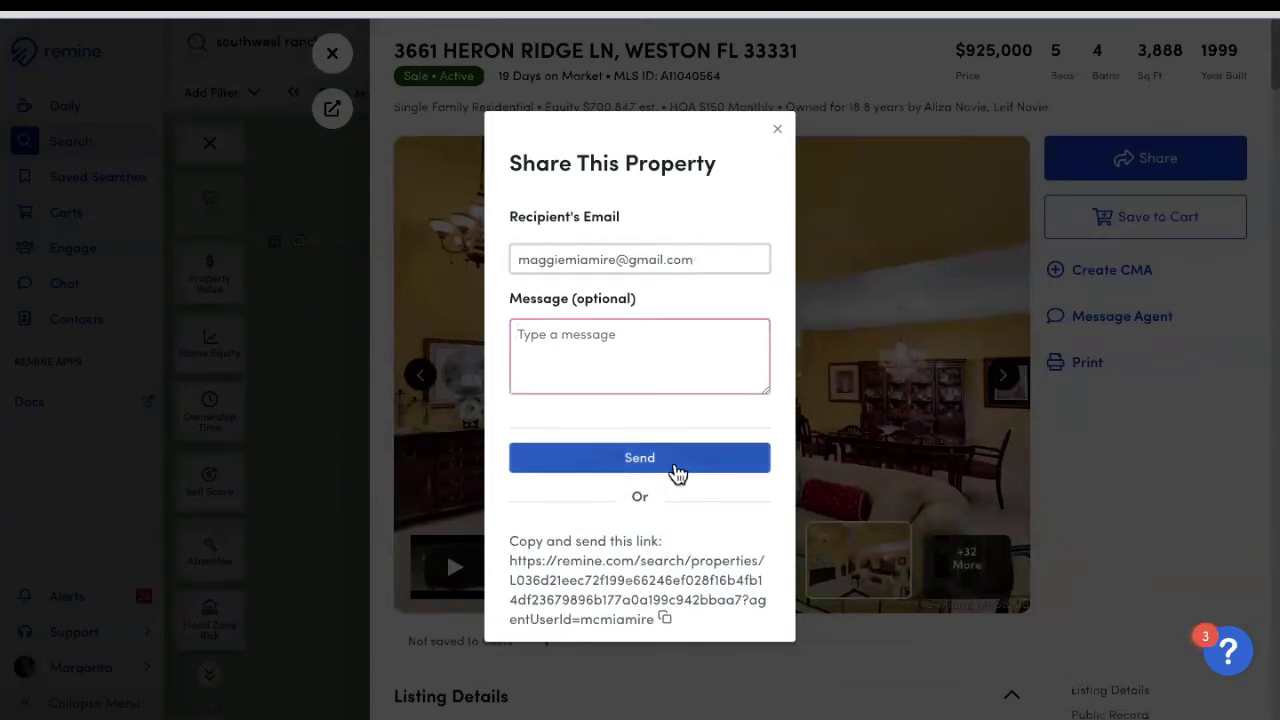
left_click(664, 619)
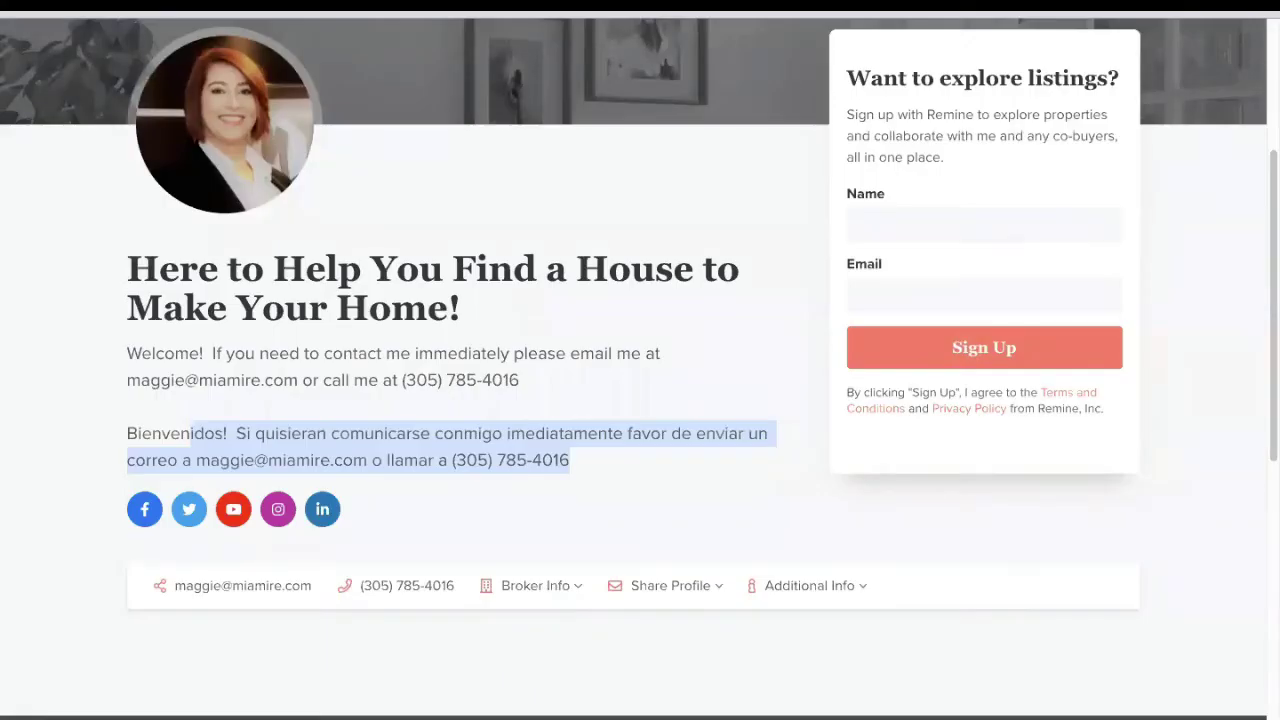
key("ctrl+l")
key("Return")
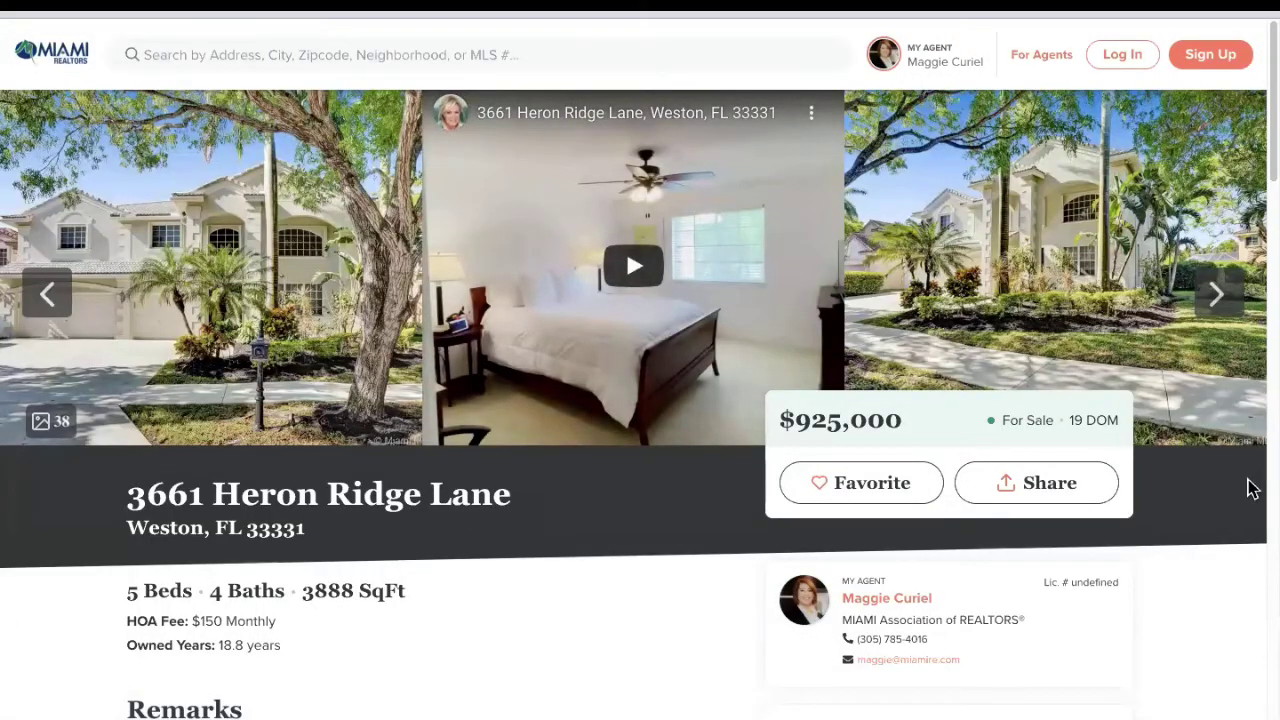
scroll(1203, 545, "down", 1)
scroll(1198, 526, "down", 3)
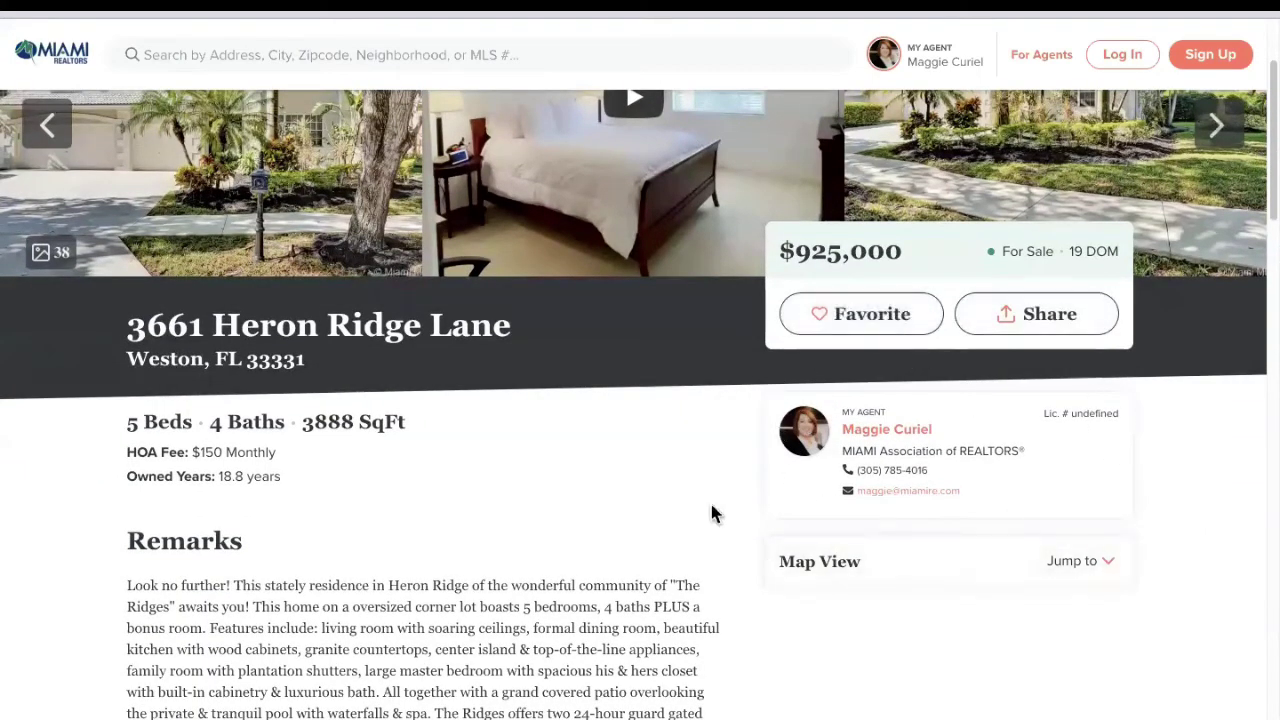
scroll(503, 480, "down", 5)
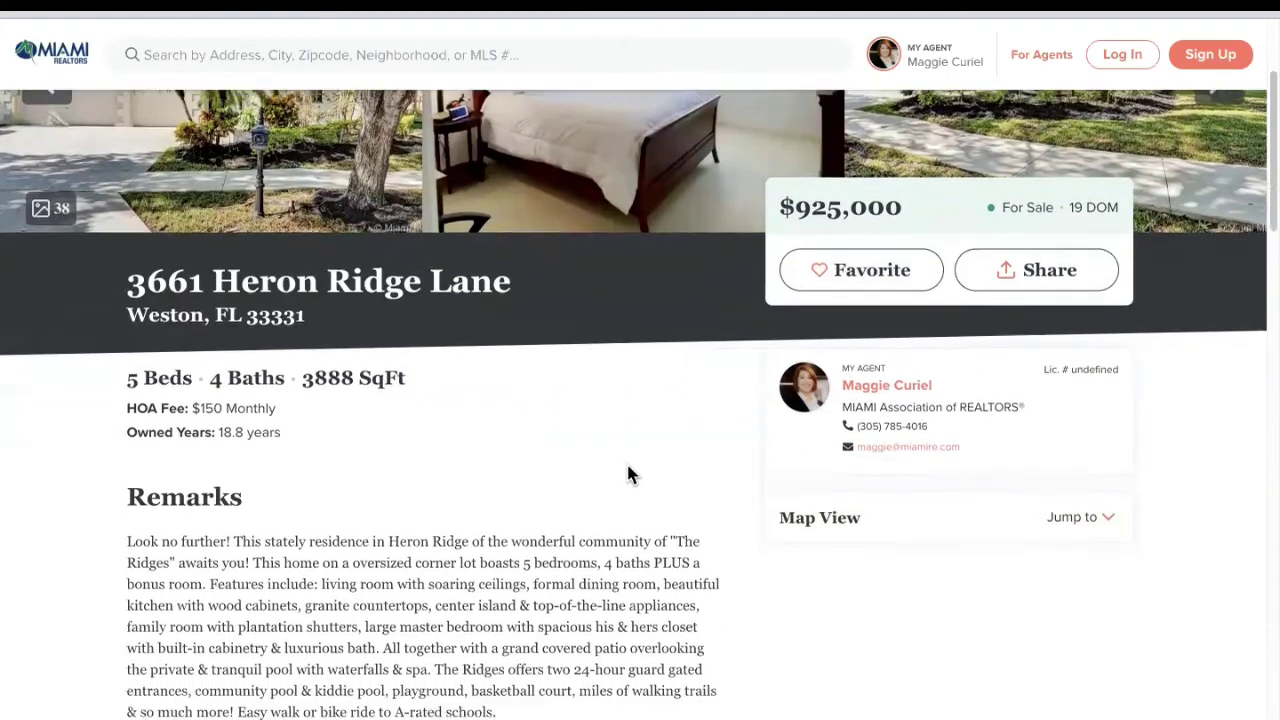
scroll(520, 478, "down", 5)
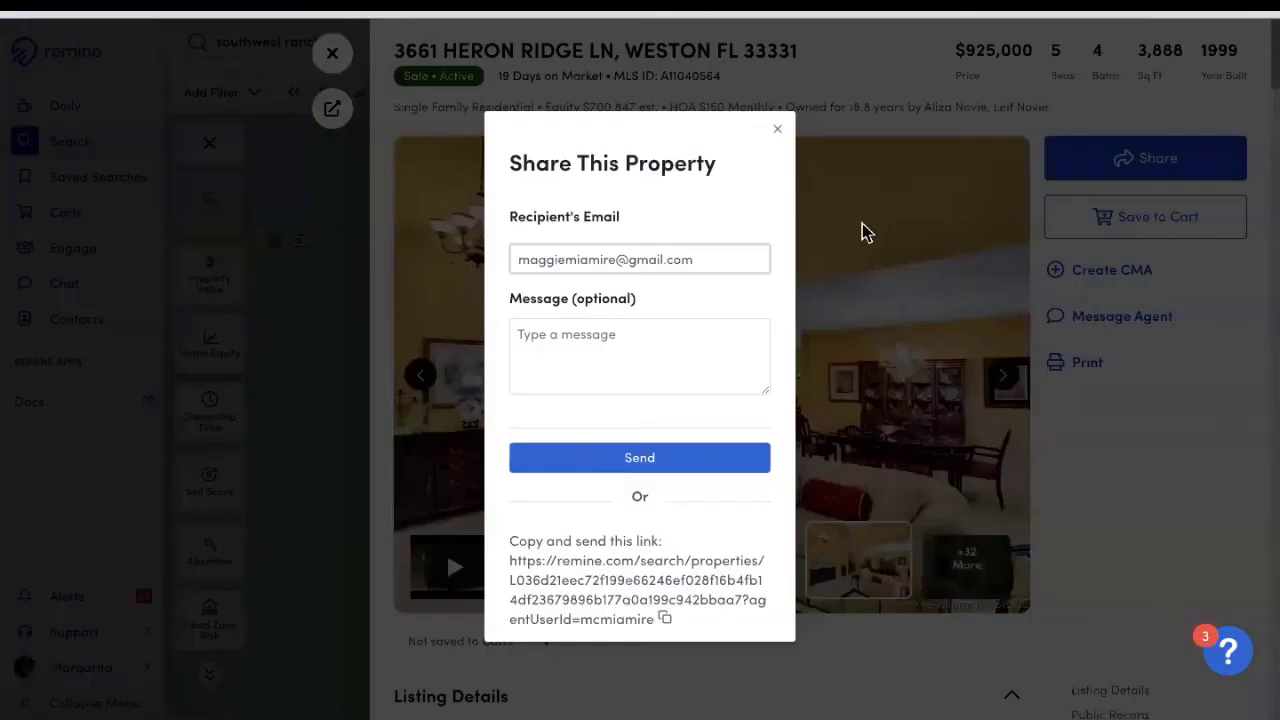
left_click(777, 130)
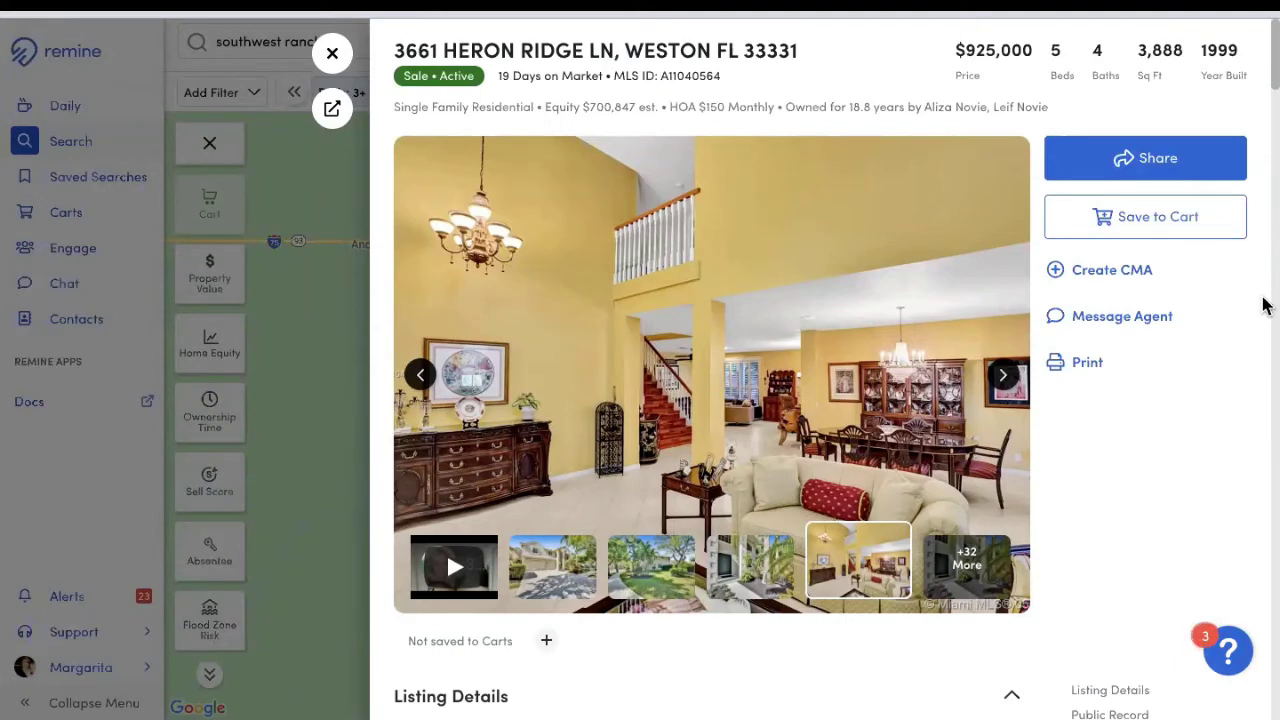
left_click(1080, 368)
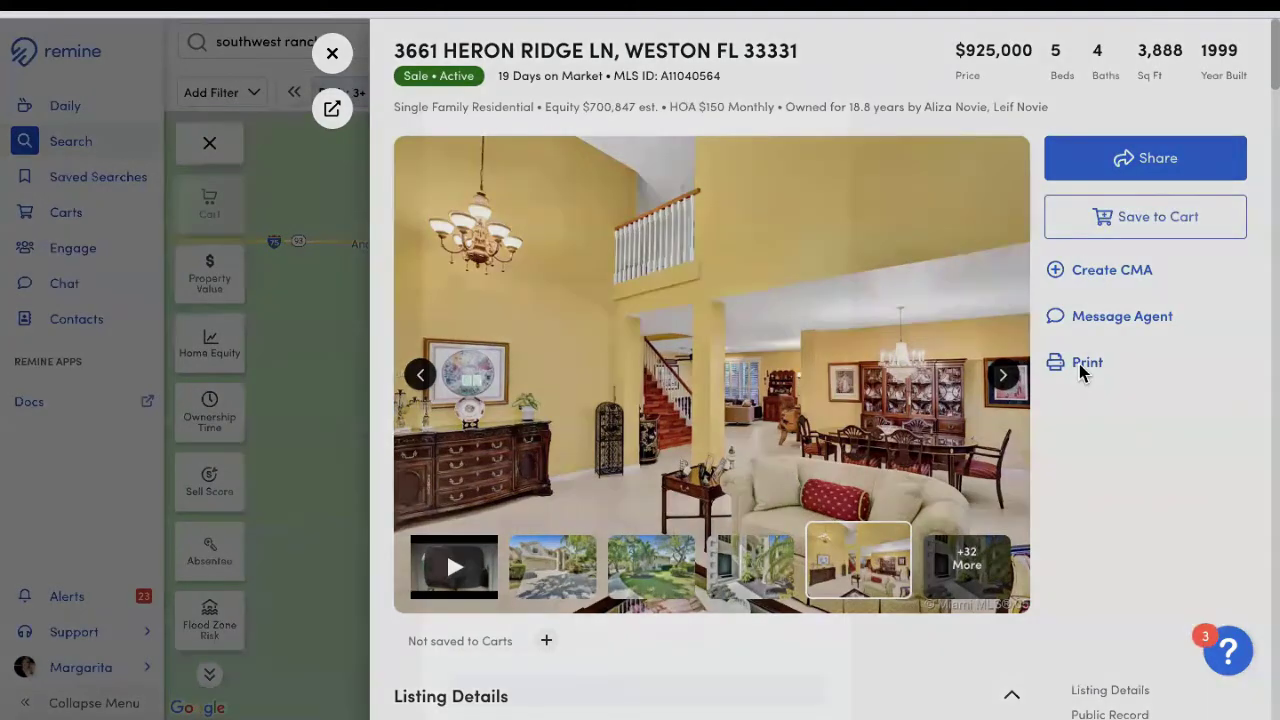
left_click(598, 252)
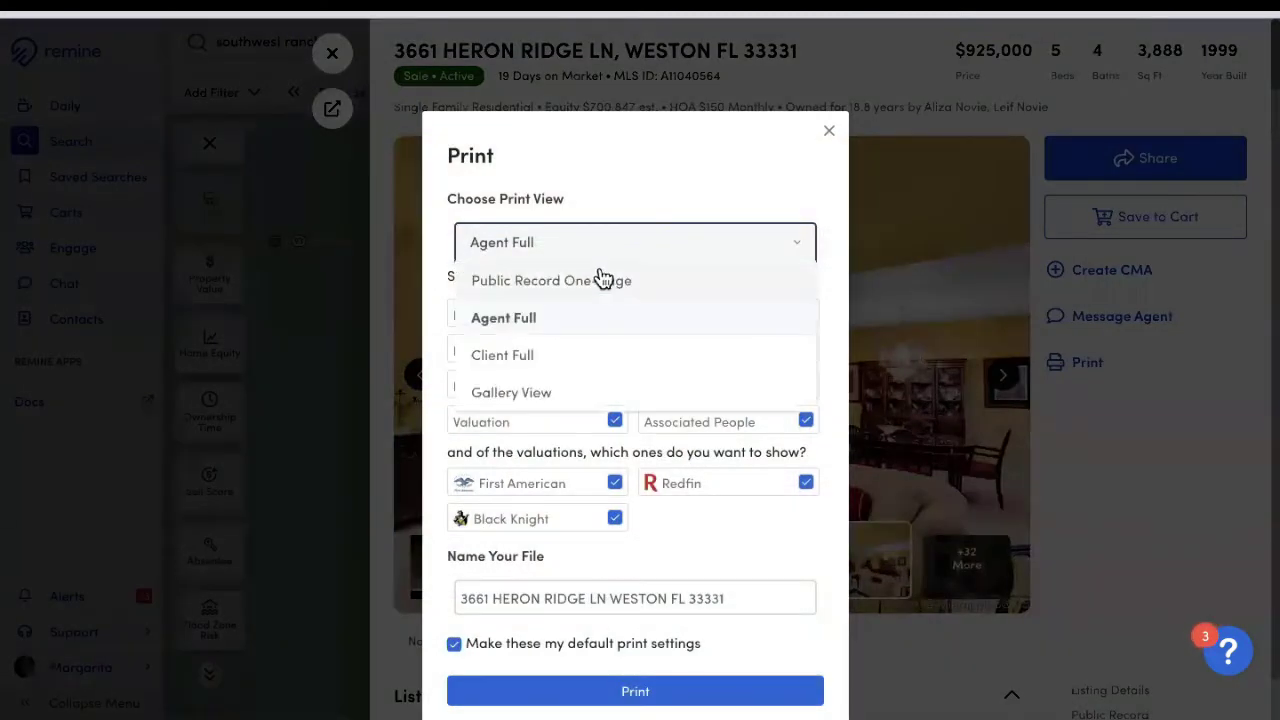
left_click(606, 282)
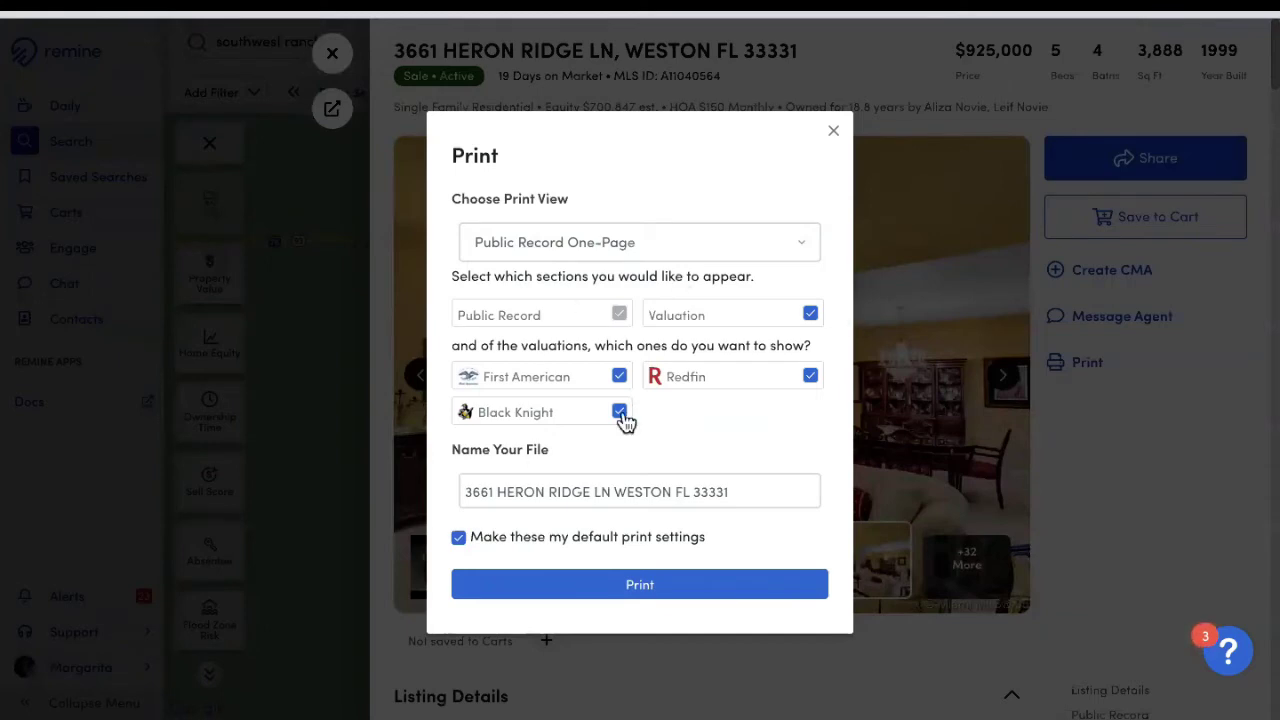
left_click(621, 577)
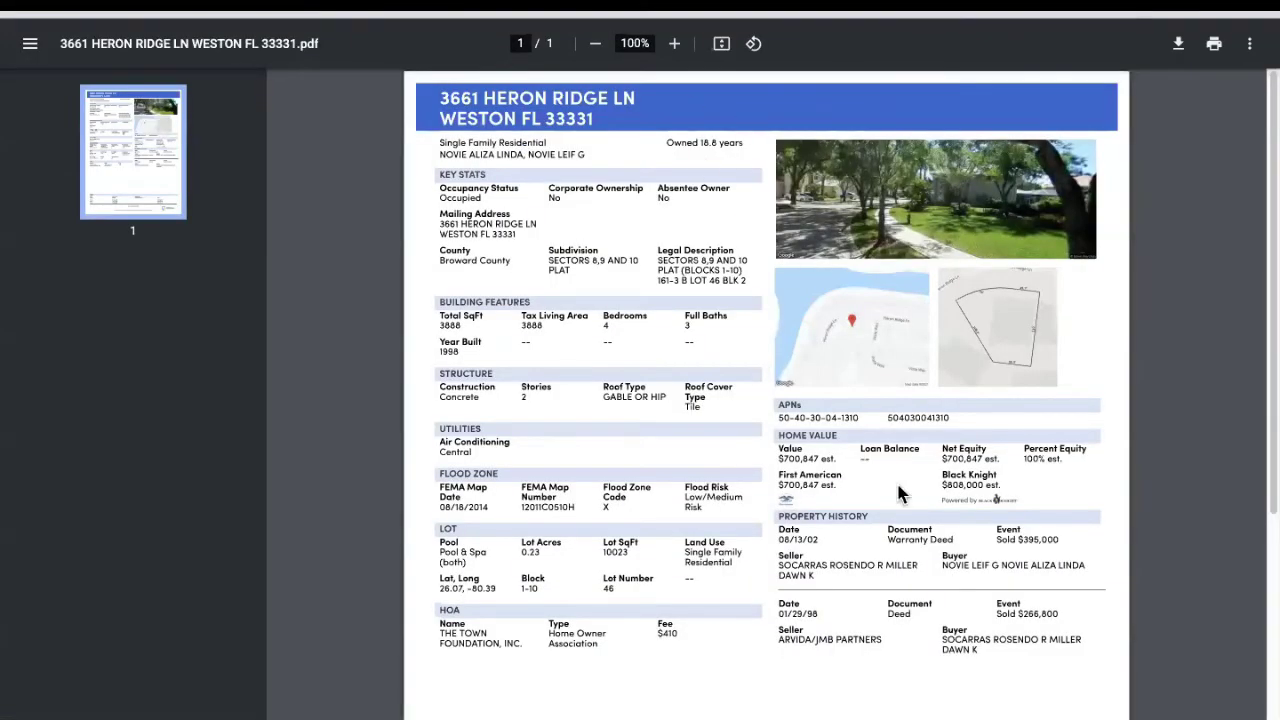
scroll(885, 466, "down", 1)
scroll(885, 466, "down", 2)
scroll(871, 410, "up", 3)
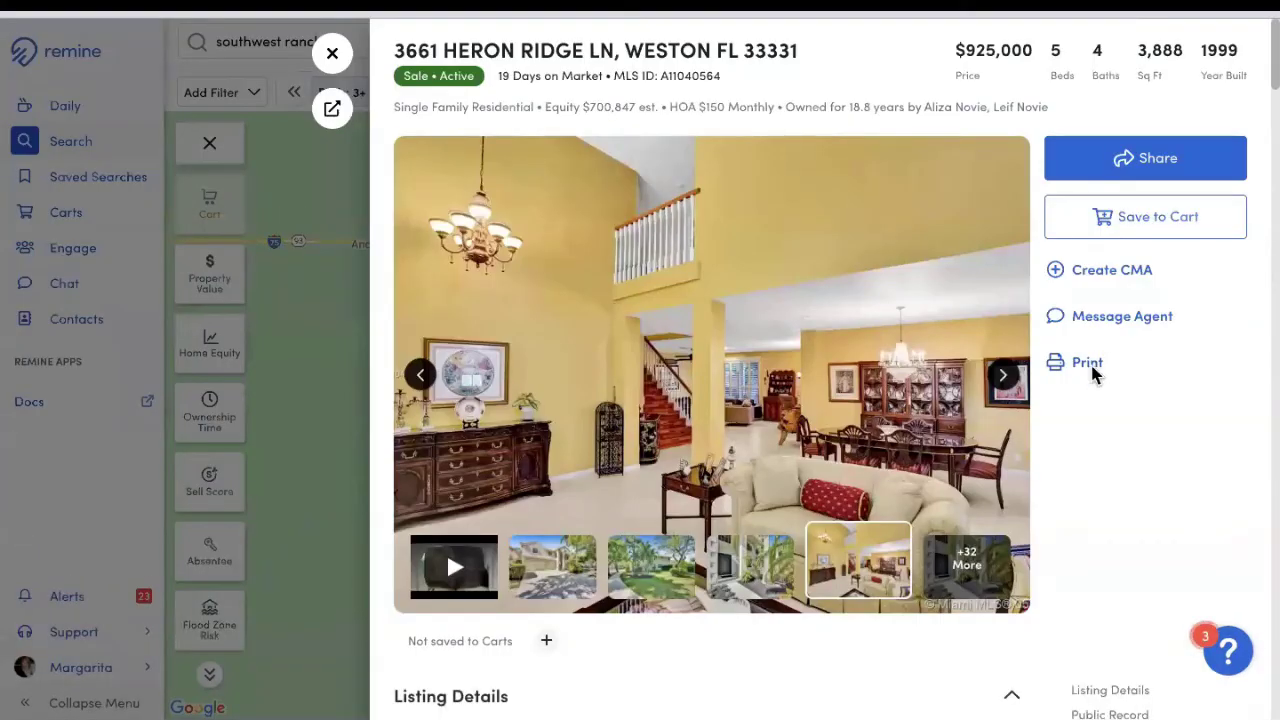
left_click(1093, 370)
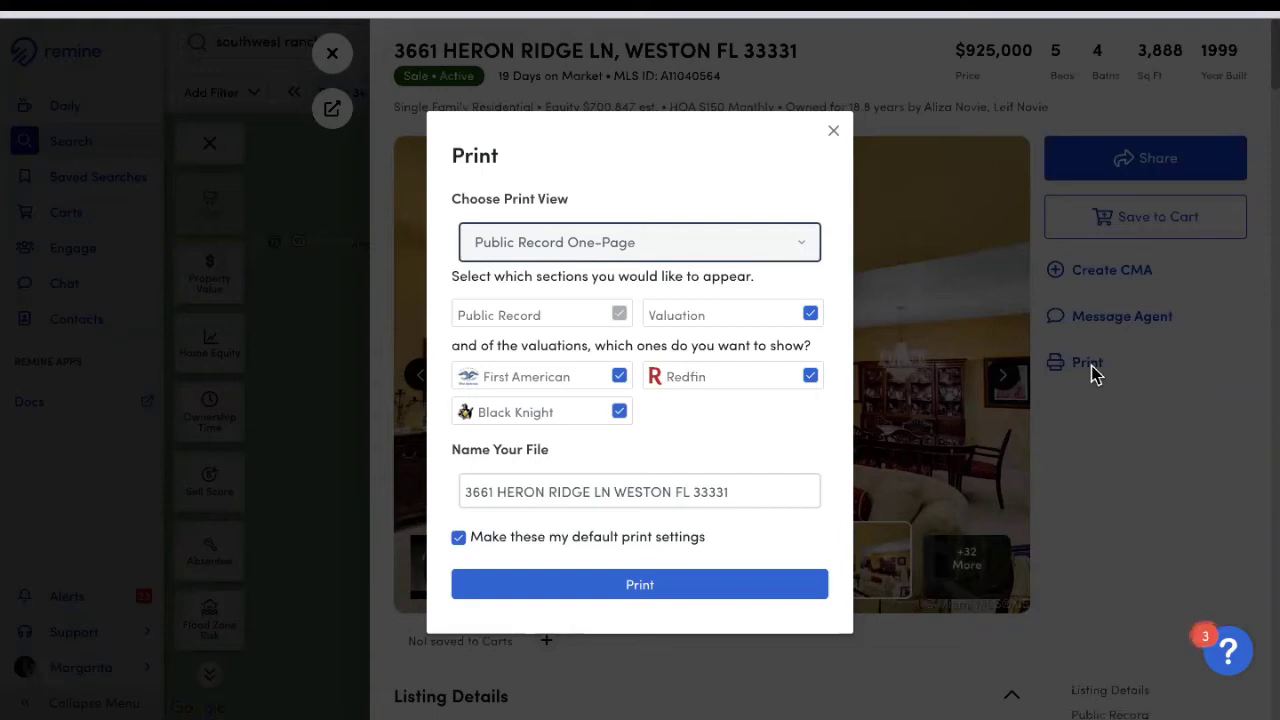
left_click(640, 256)
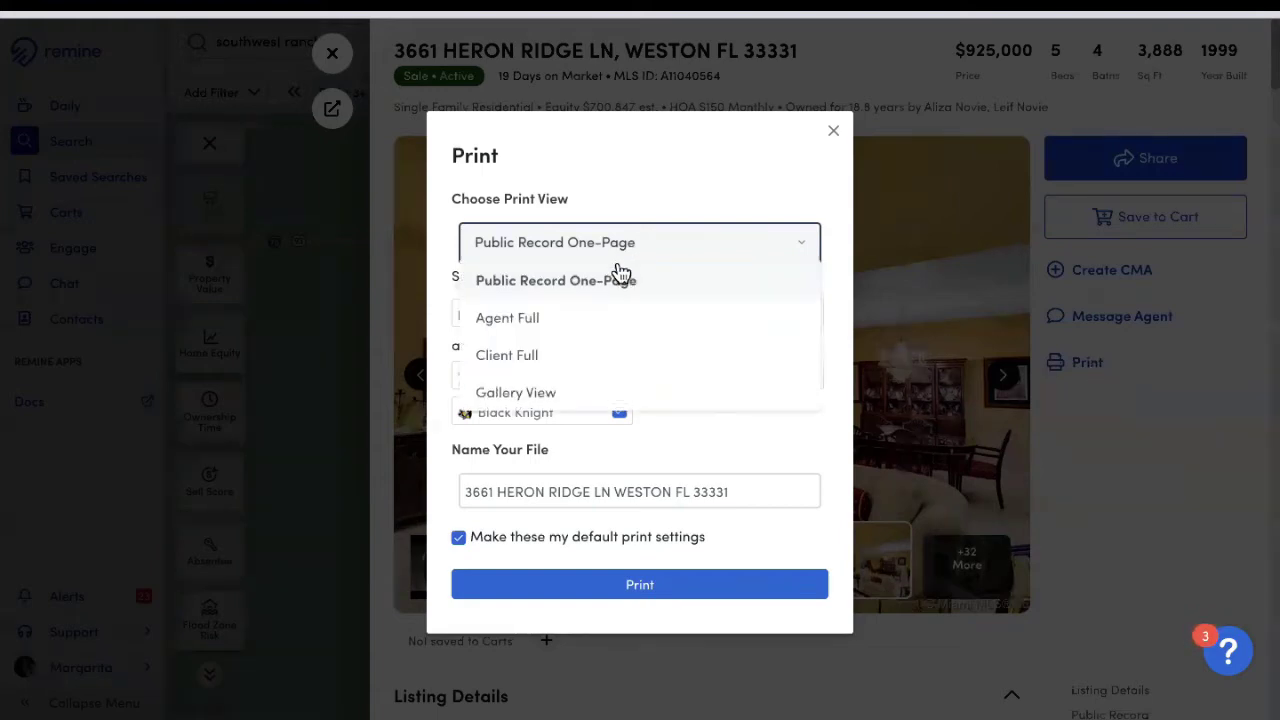
left_click(532, 330)
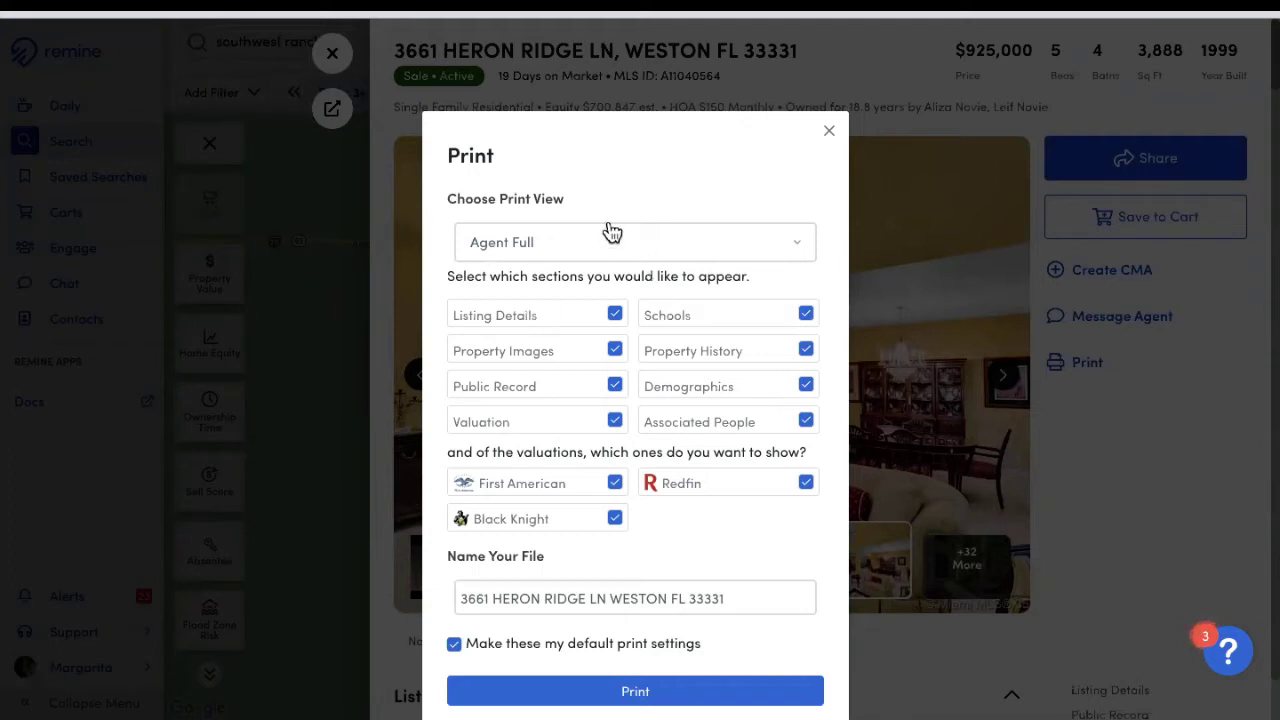
scroll(722, 540, "down", 1)
scroll(722, 540, "down", 1)
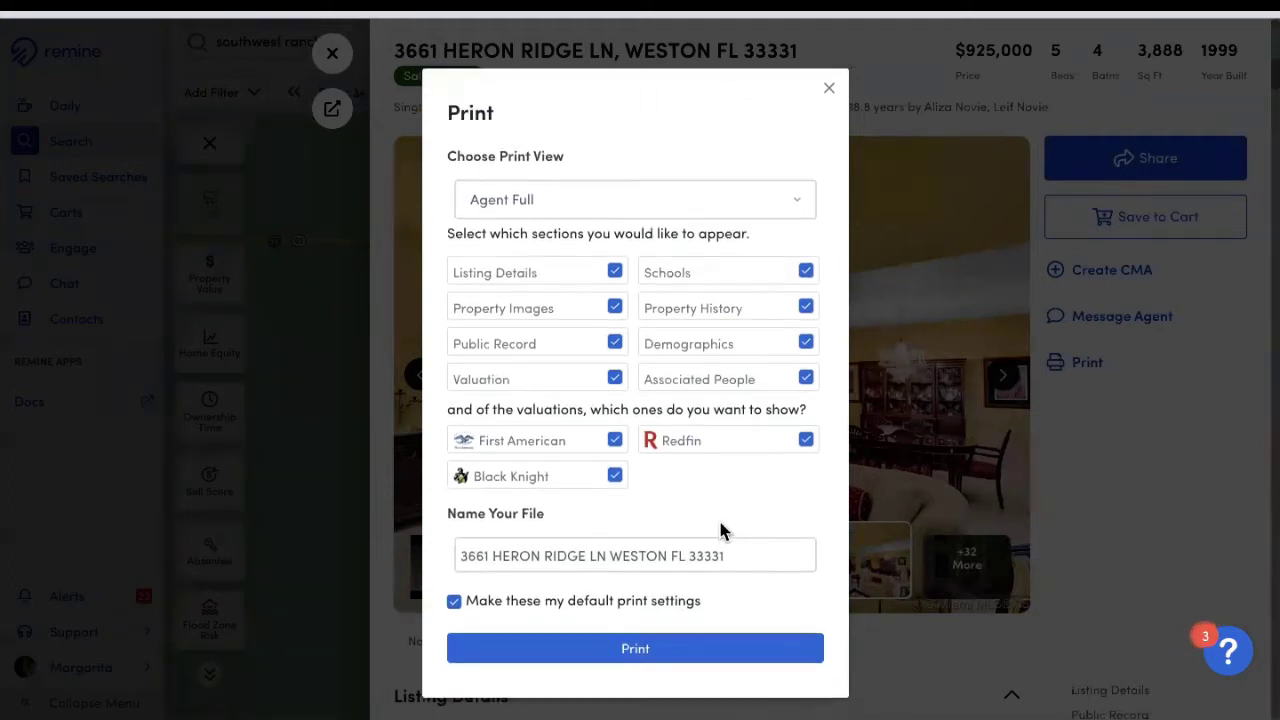
left_click(647, 660)
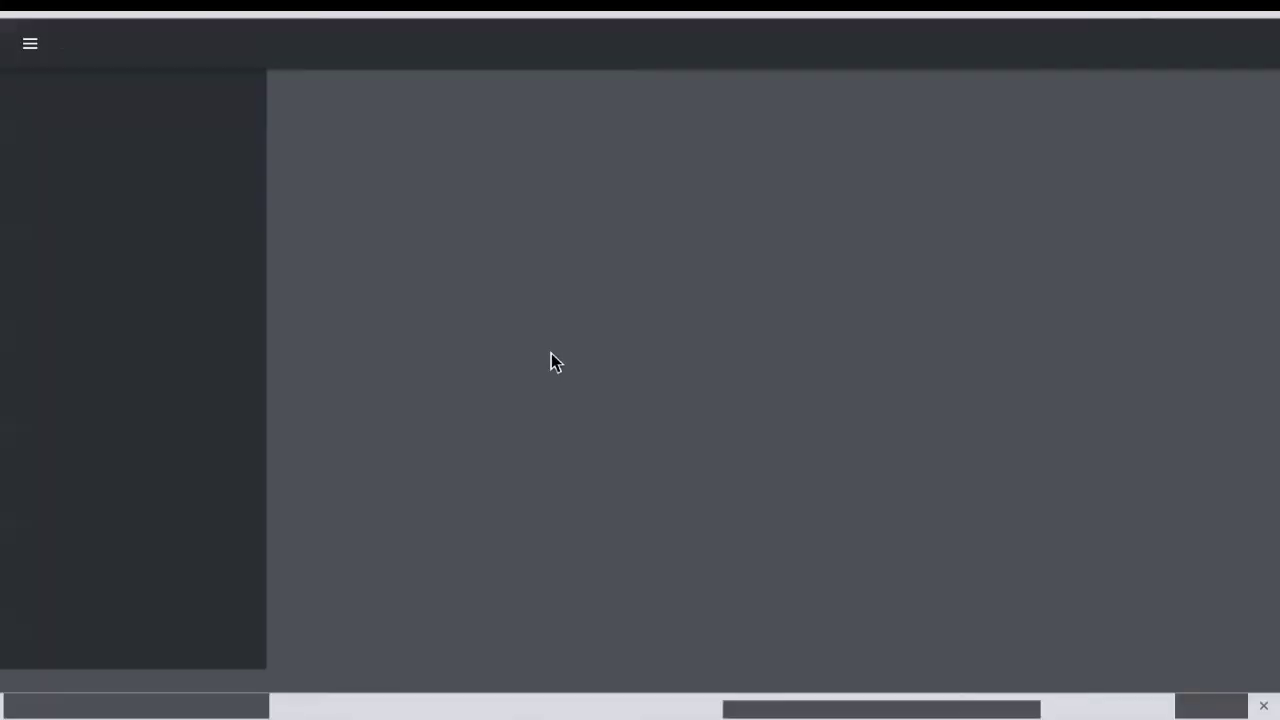
Step: Scroll through the Agent Full PDF from the cover to page 8
scroll(838, 370, "down", 15)
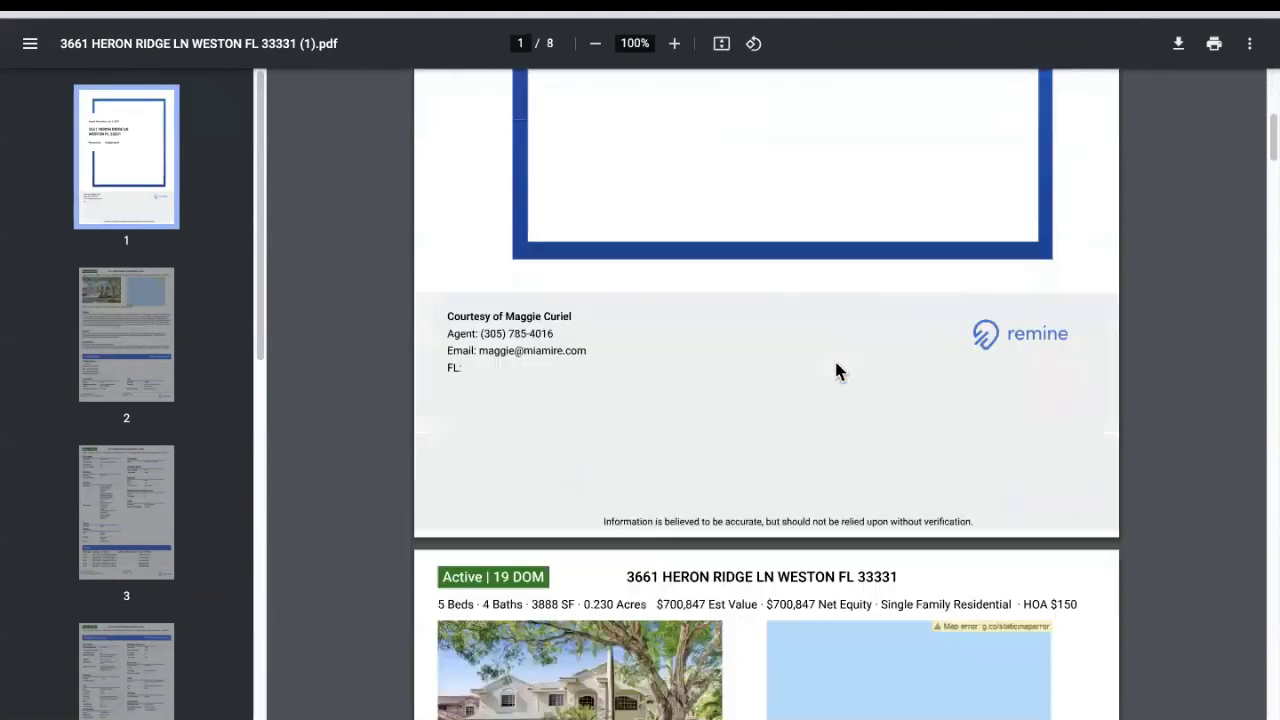
scroll(858, 374, "down", 15)
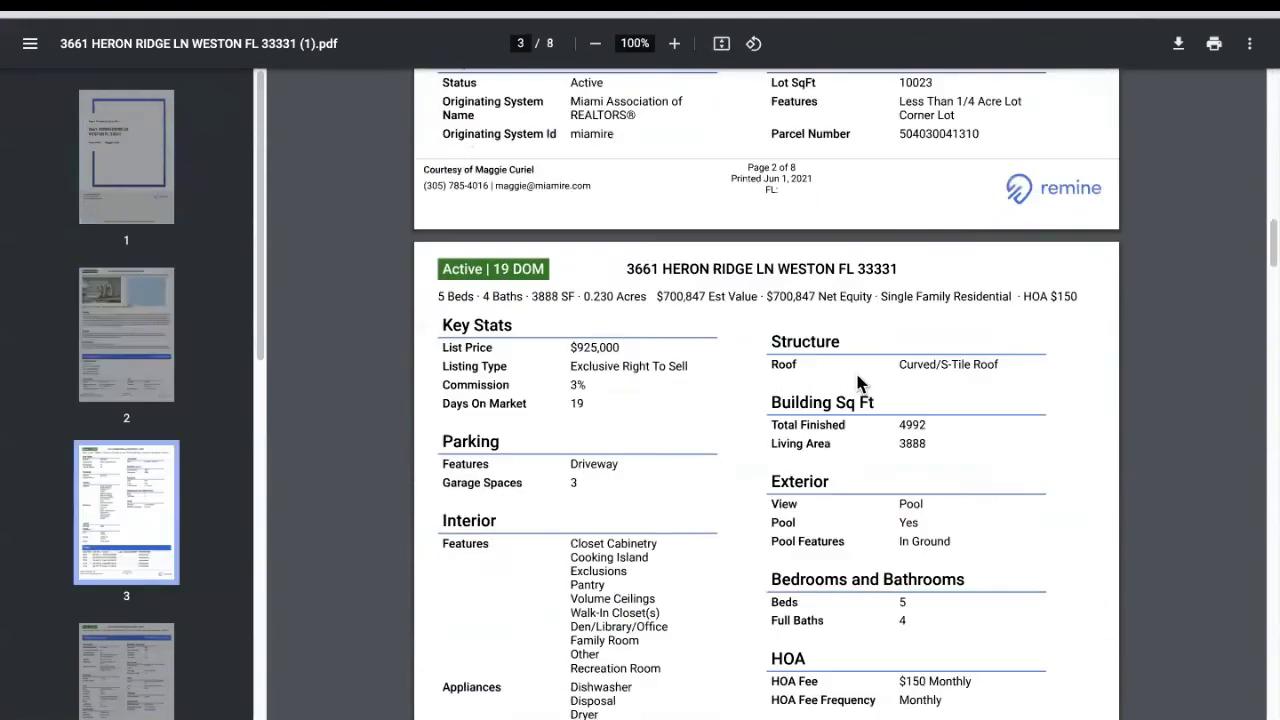
scroll(810, 381, "down", 15)
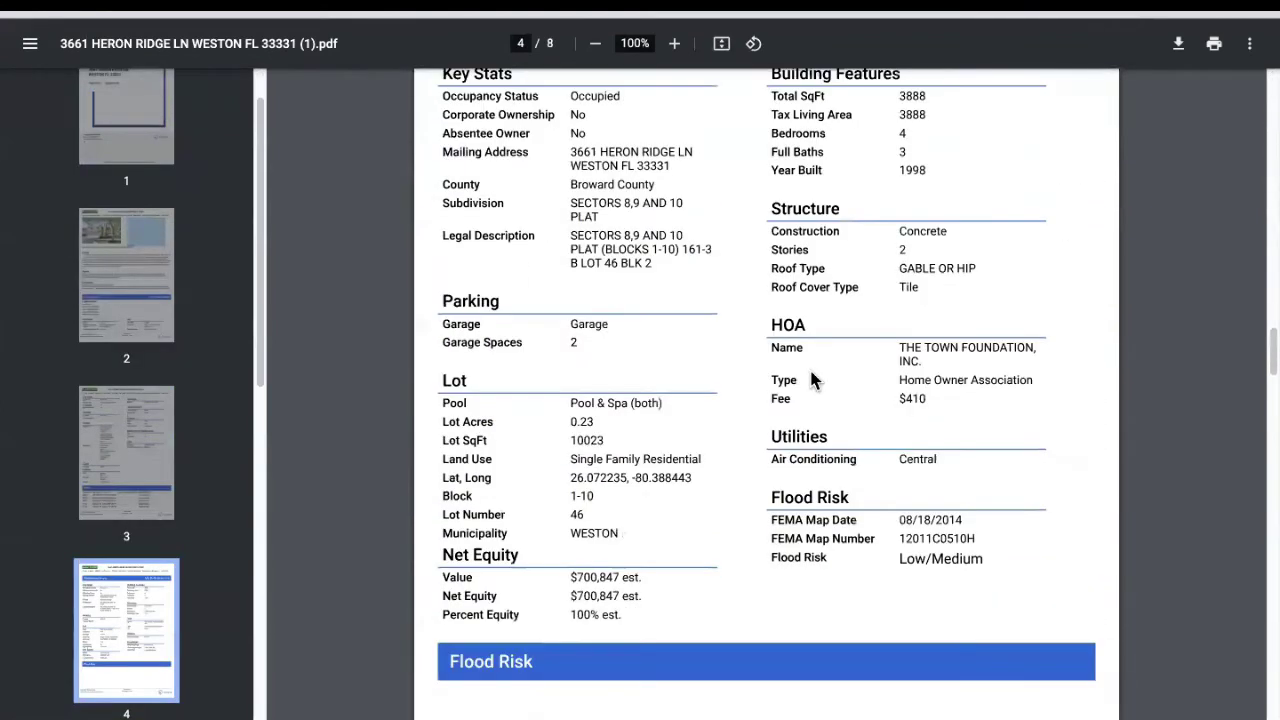
scroll(812, 407, "down", 15)
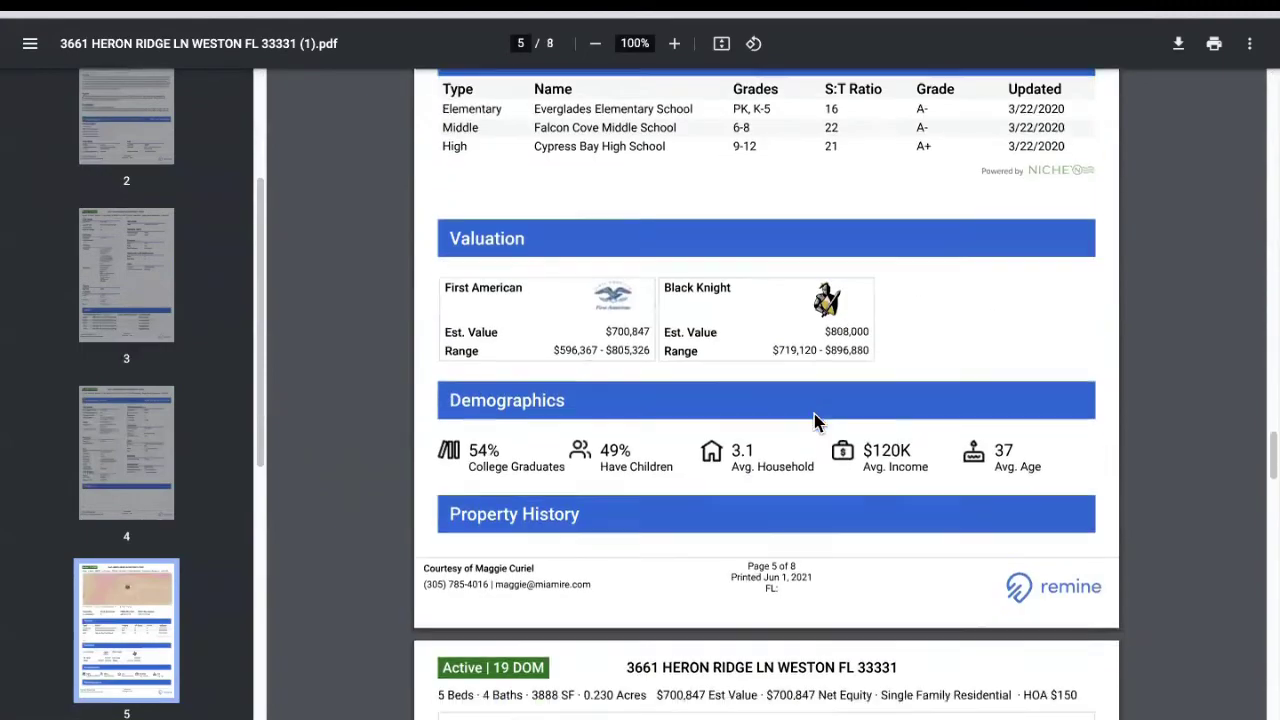
scroll(810, 410, "down", 15)
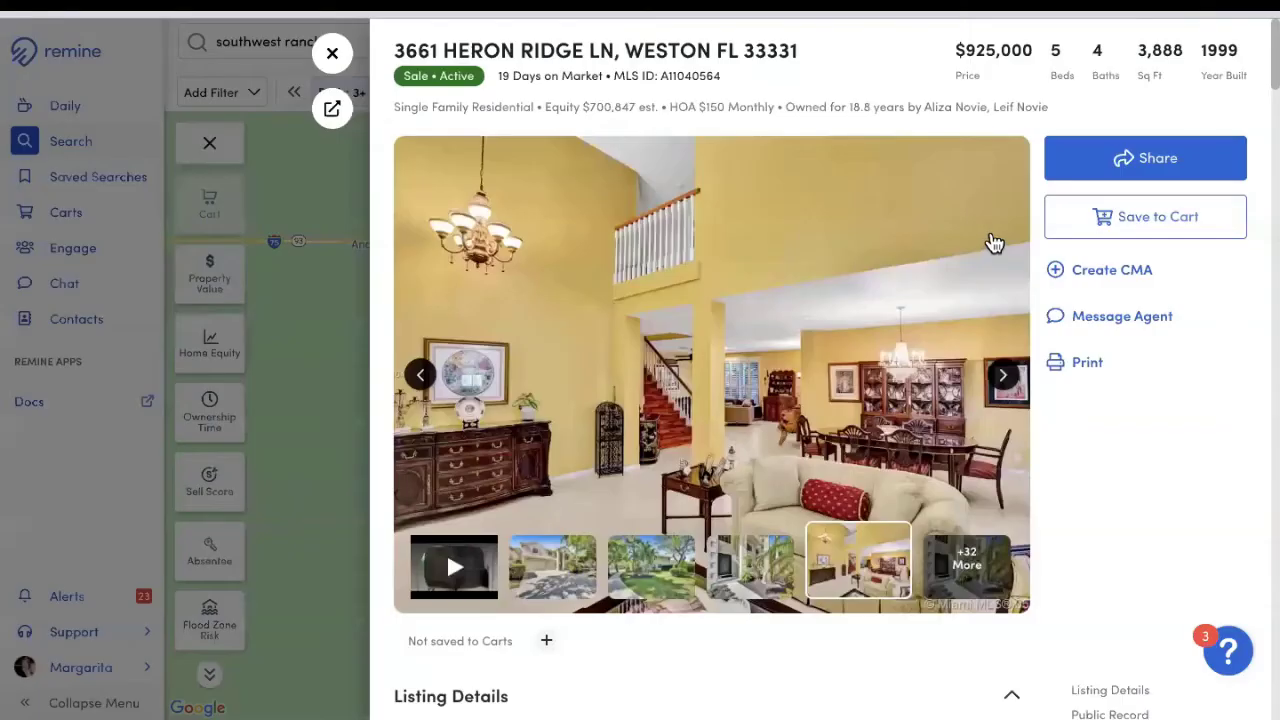
left_click(1083, 366)
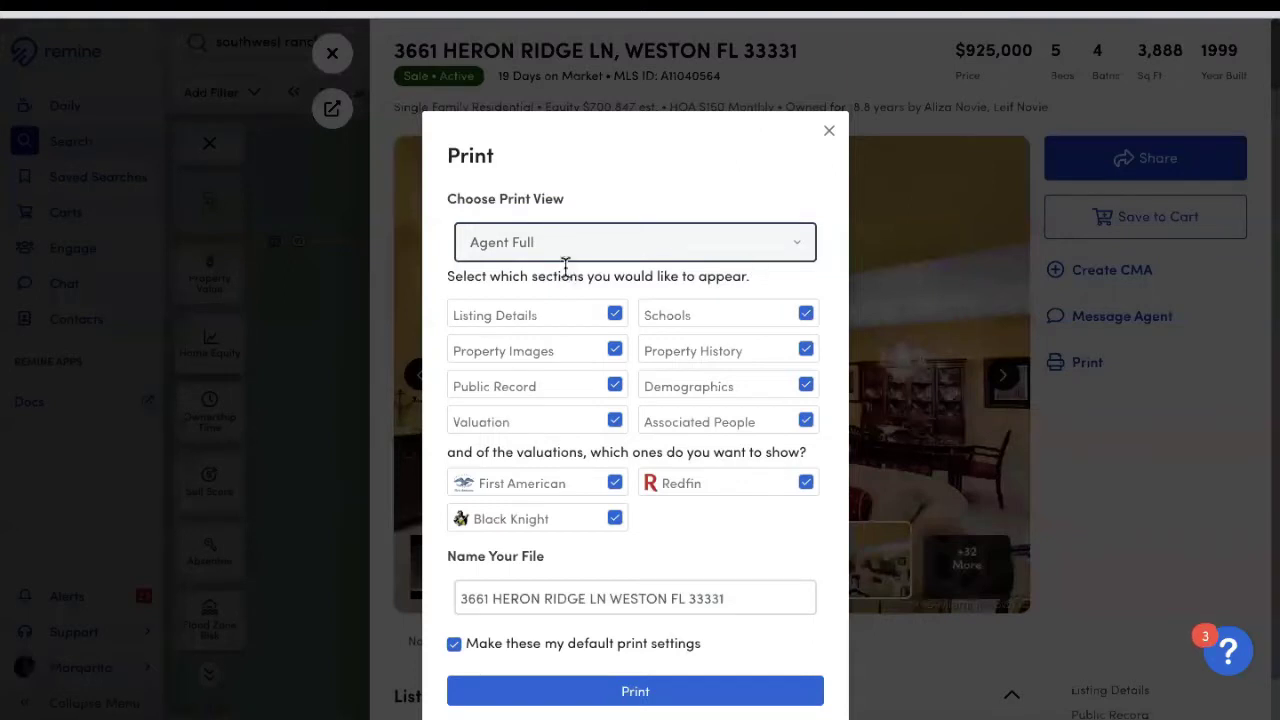
left_click(567, 264)
left_click(537, 357)
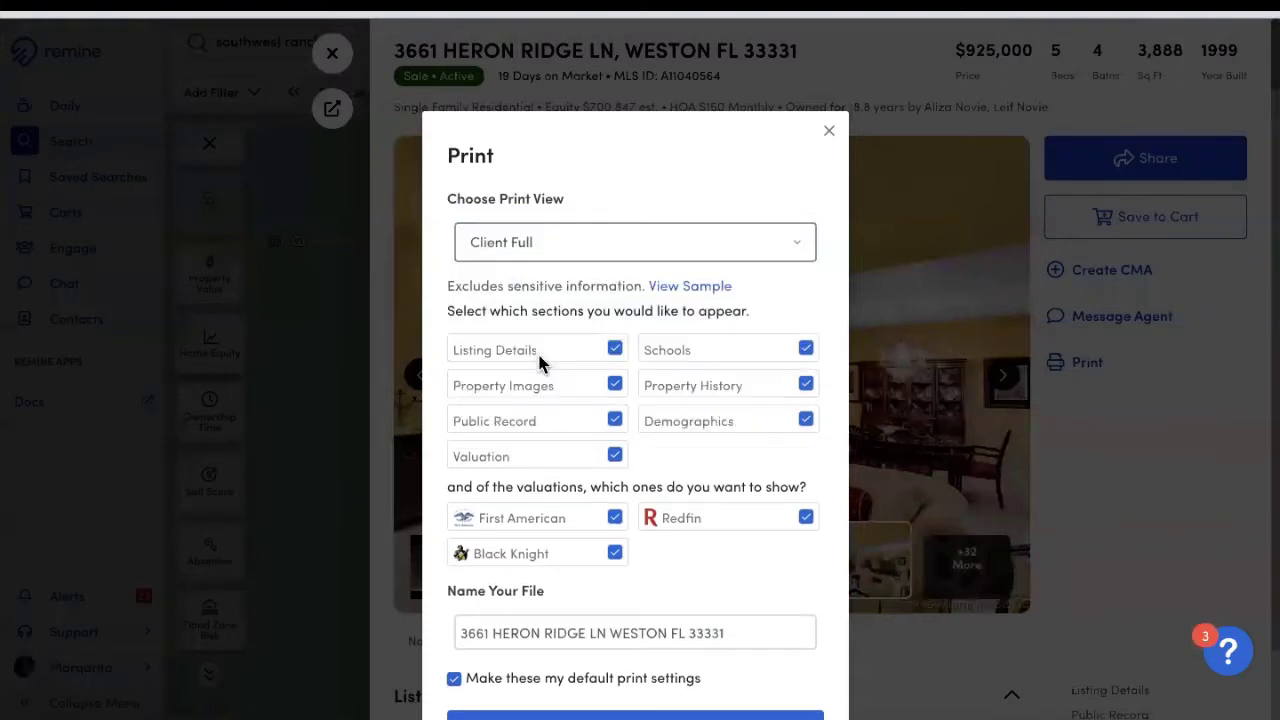
scroll(762, 509, "down", 1)
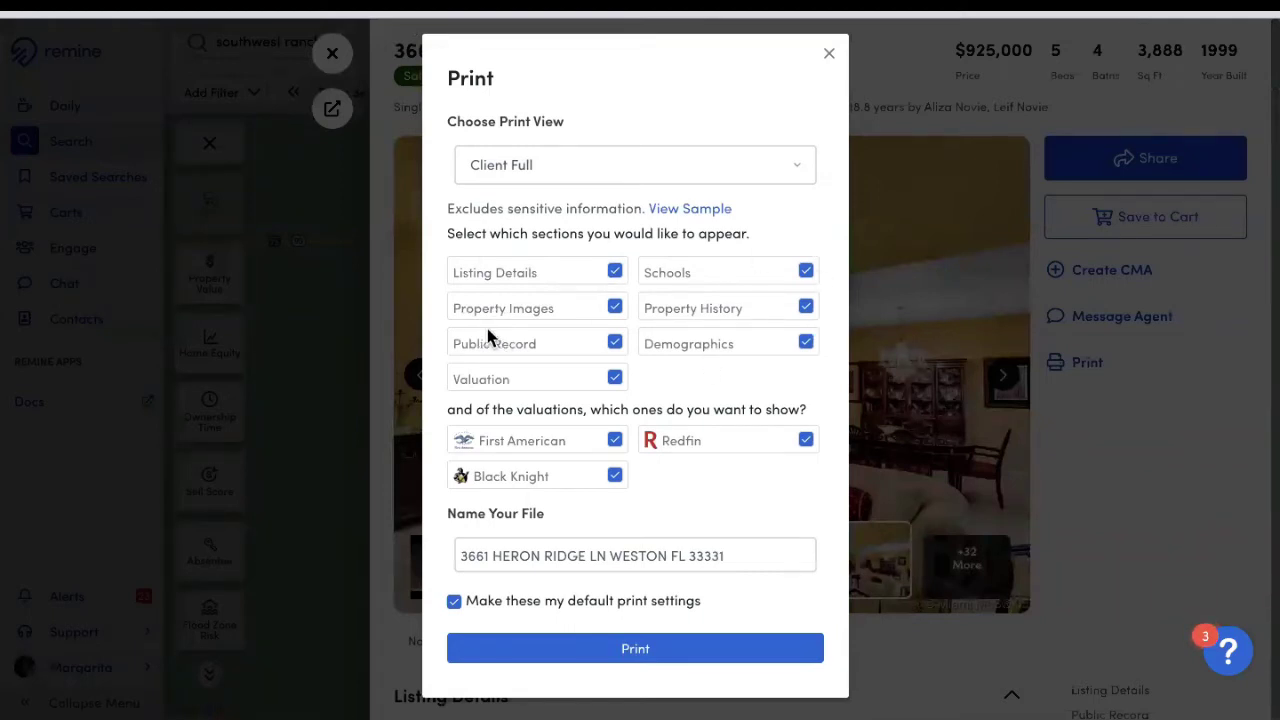
left_click(625, 656)
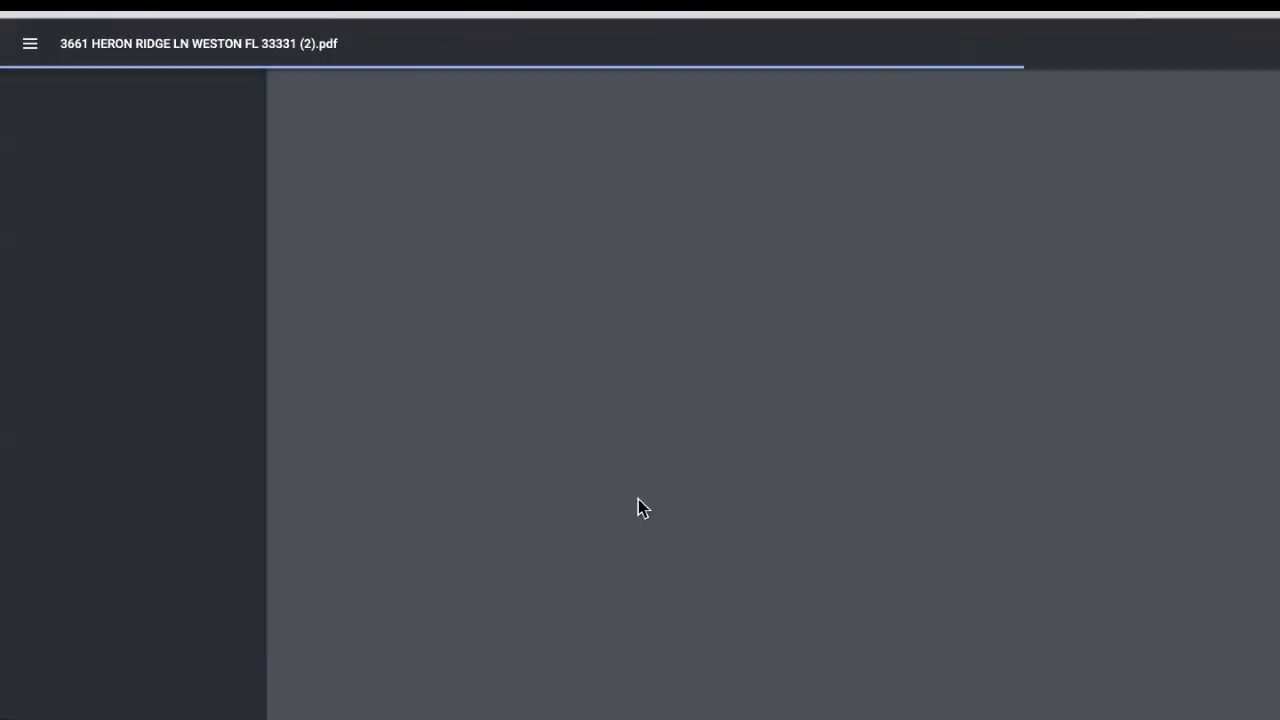
Step: Page through the Client Full PDF down to its seventh page
scroll(829, 330, "down", 6)
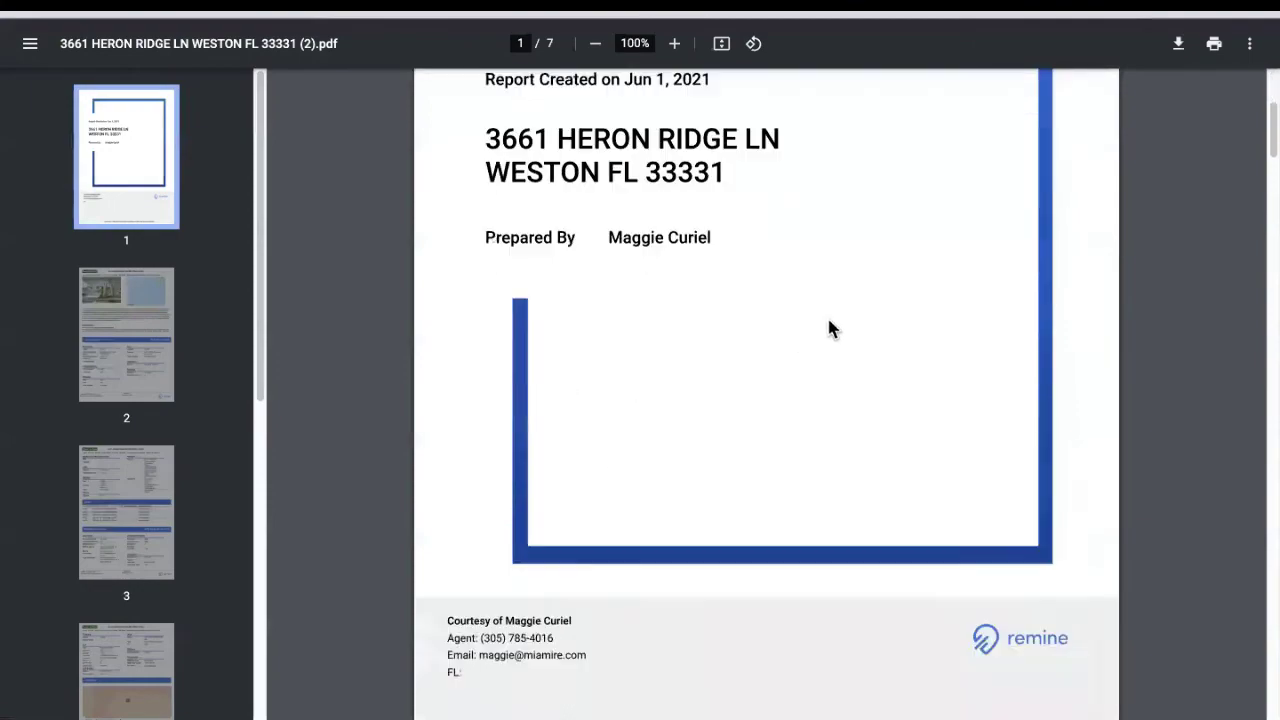
scroll(843, 333, "down", 3)
scroll(843, 334, "down", 3)
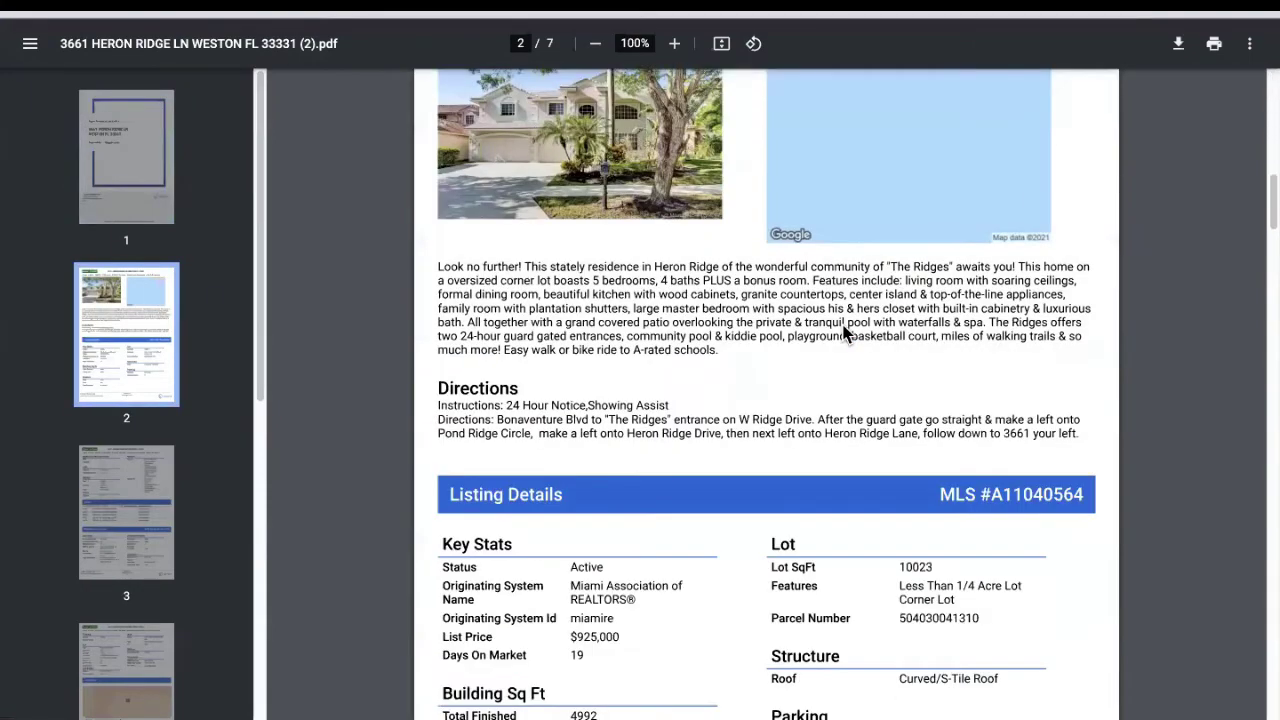
scroll(840, 318, "down", 3)
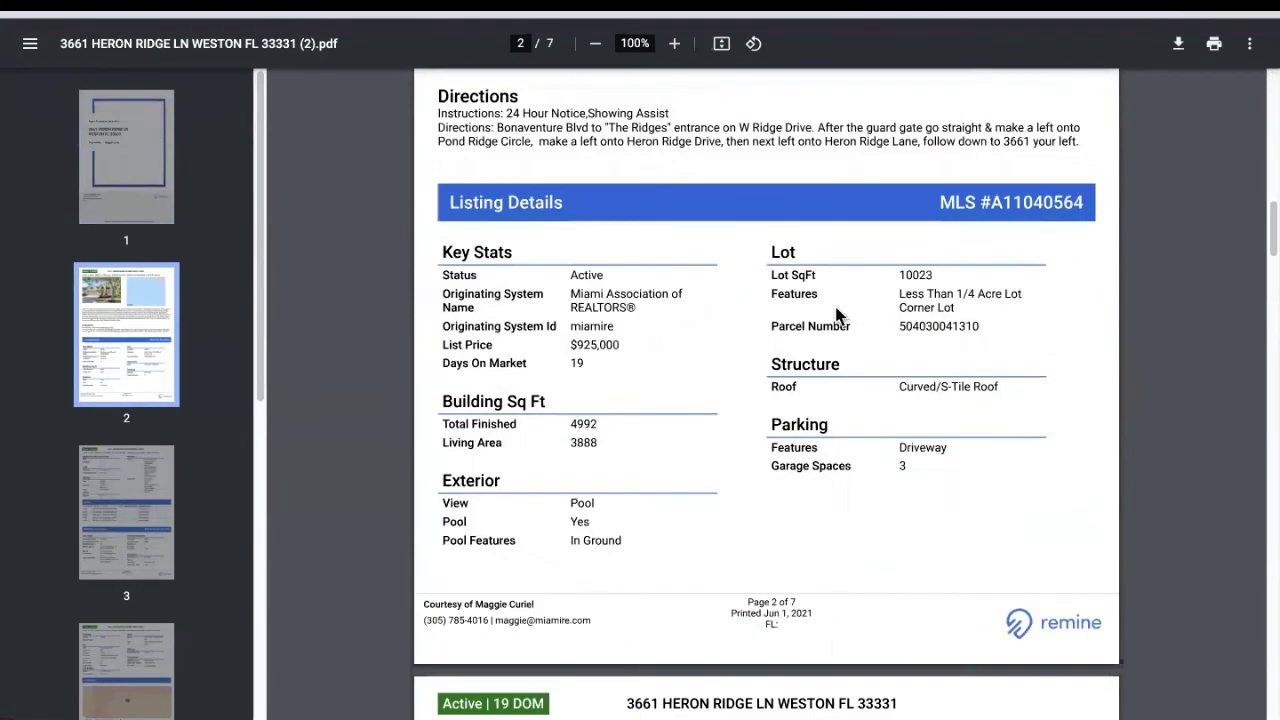
scroll(838, 314, "down", 3)
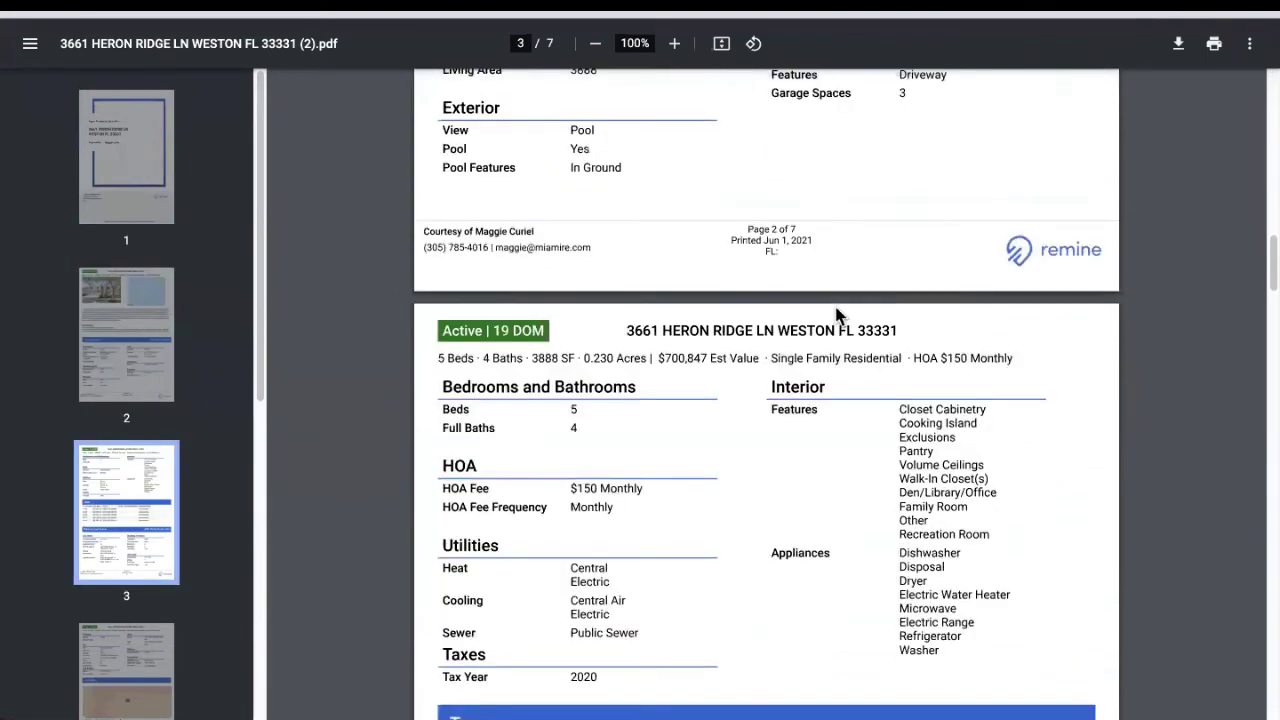
scroll(838, 312, "down", 5)
scroll(840, 318, "down", 15)
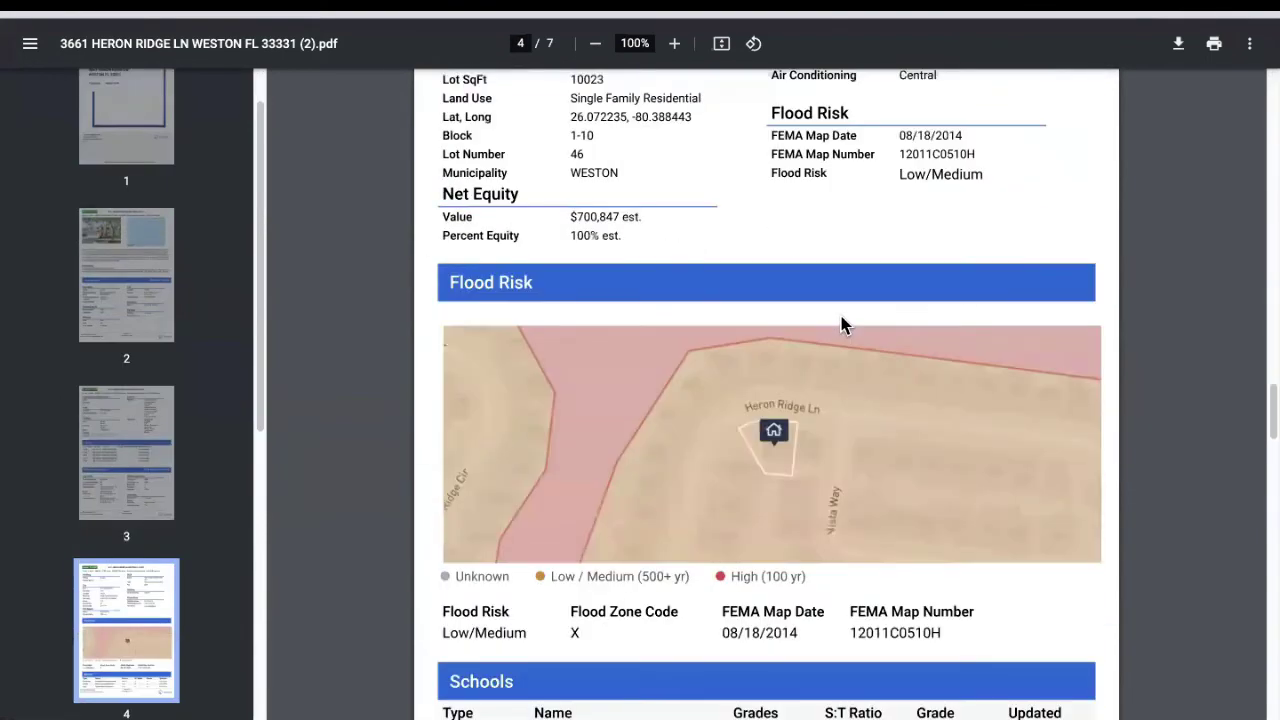
scroll(845, 327, "down", 15)
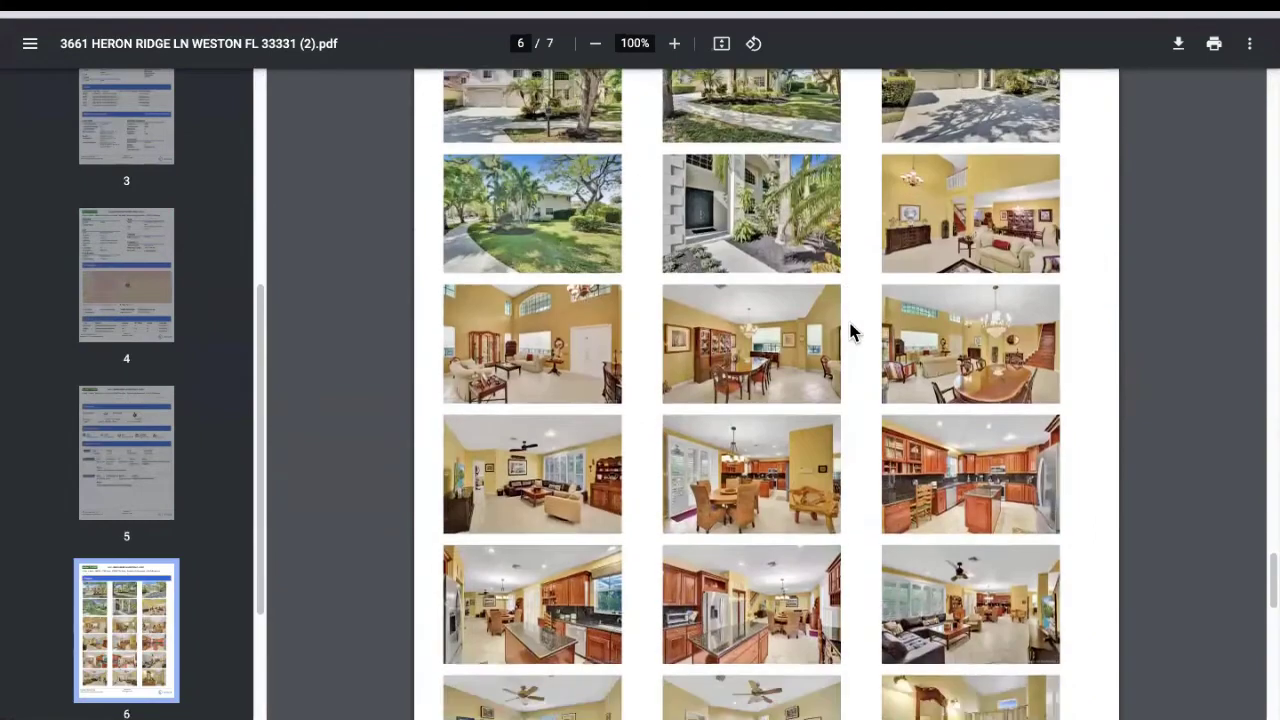
scroll(848, 320, "down", 8)
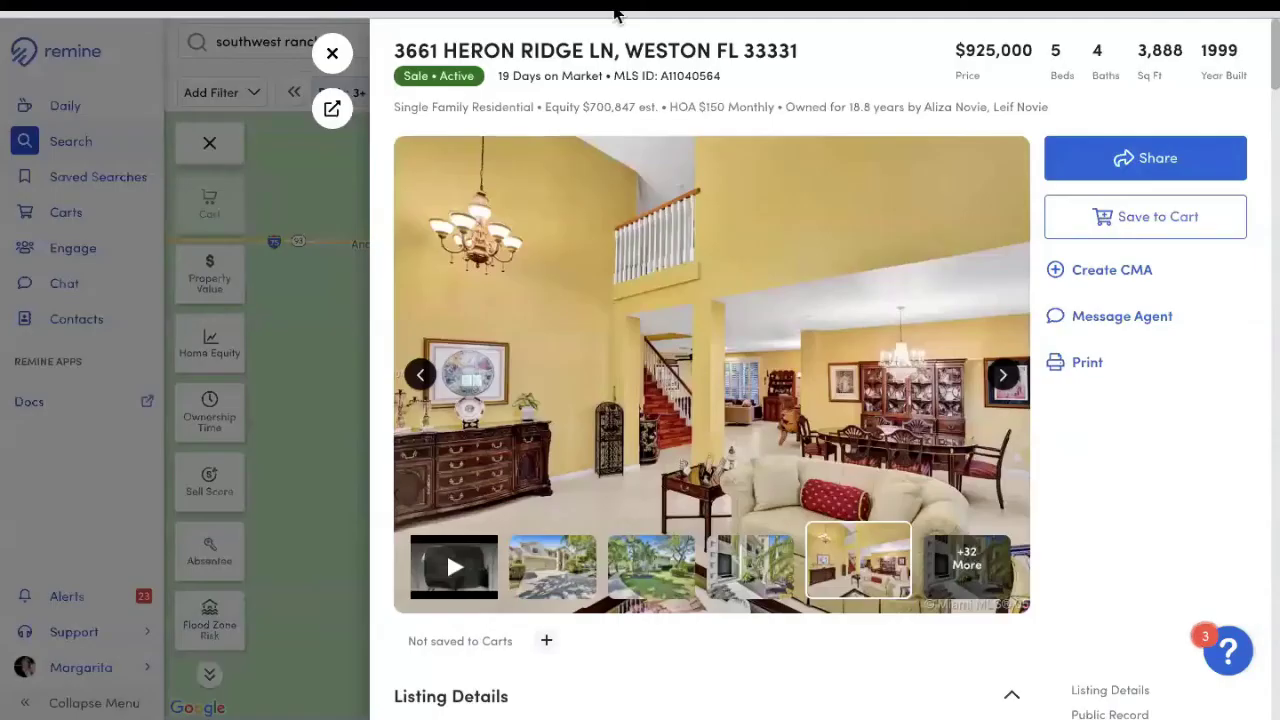
left_click(1088, 368)
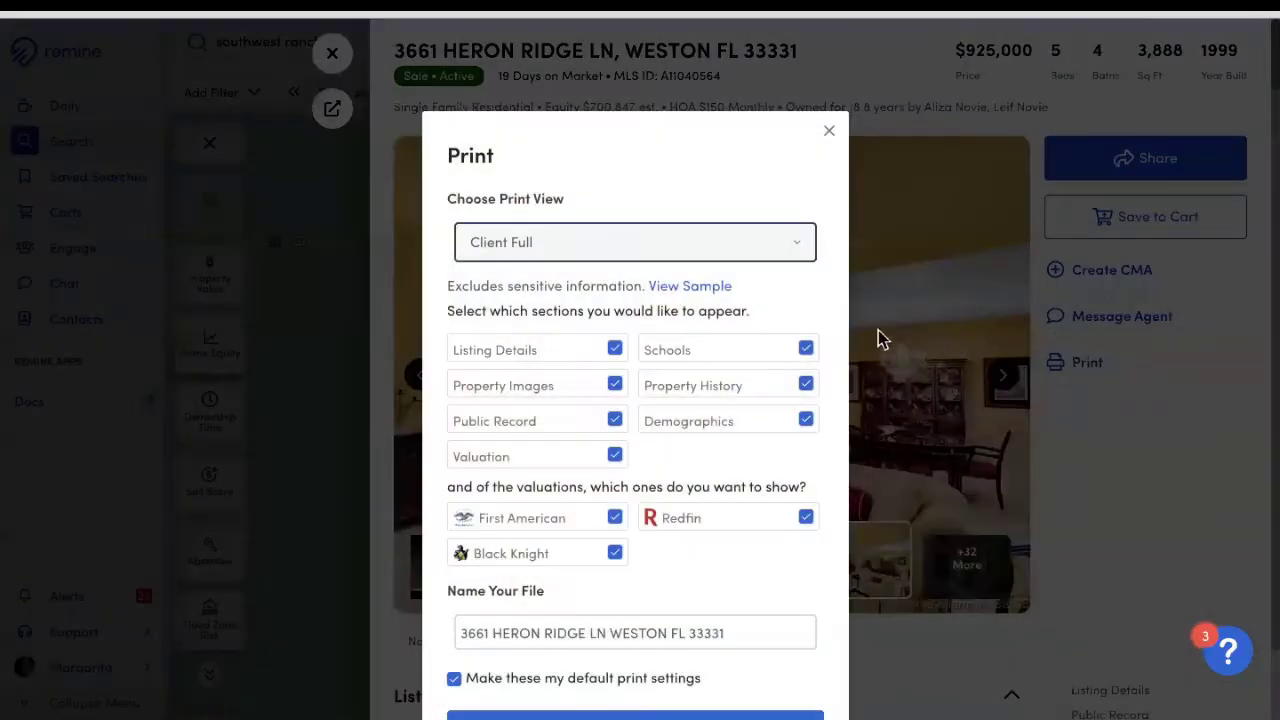
left_click(686, 255)
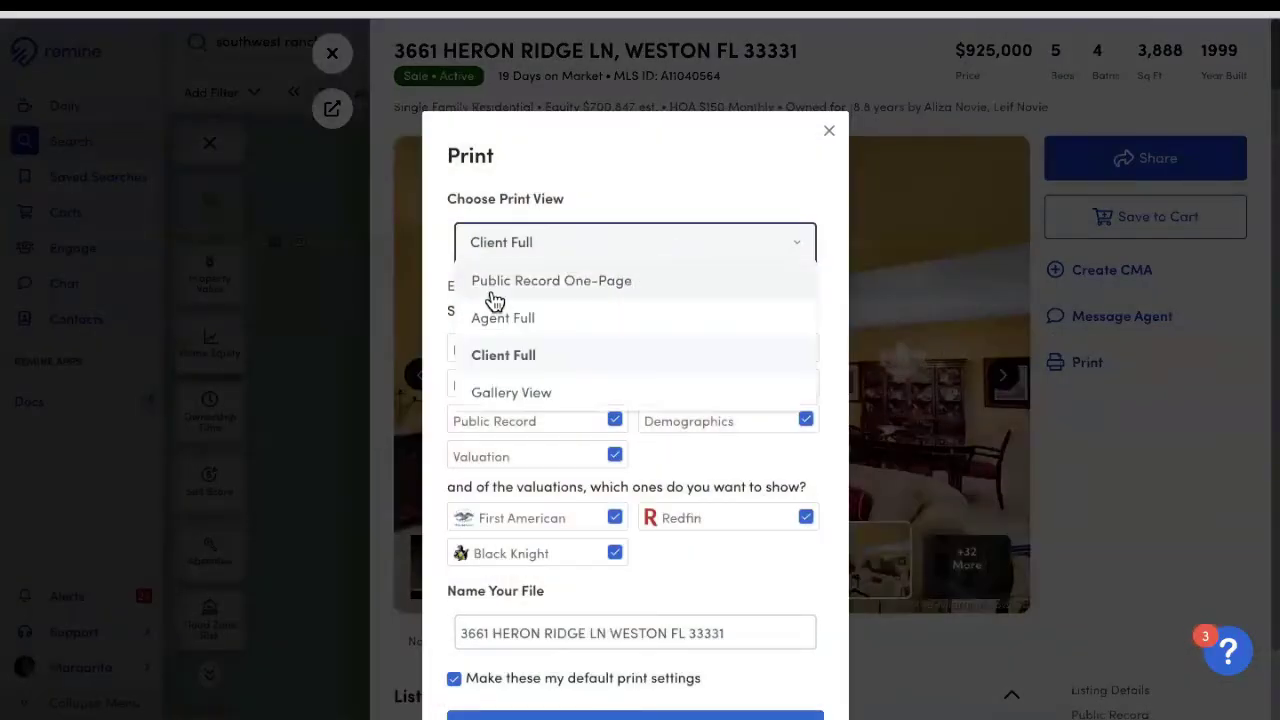
left_click(524, 396)
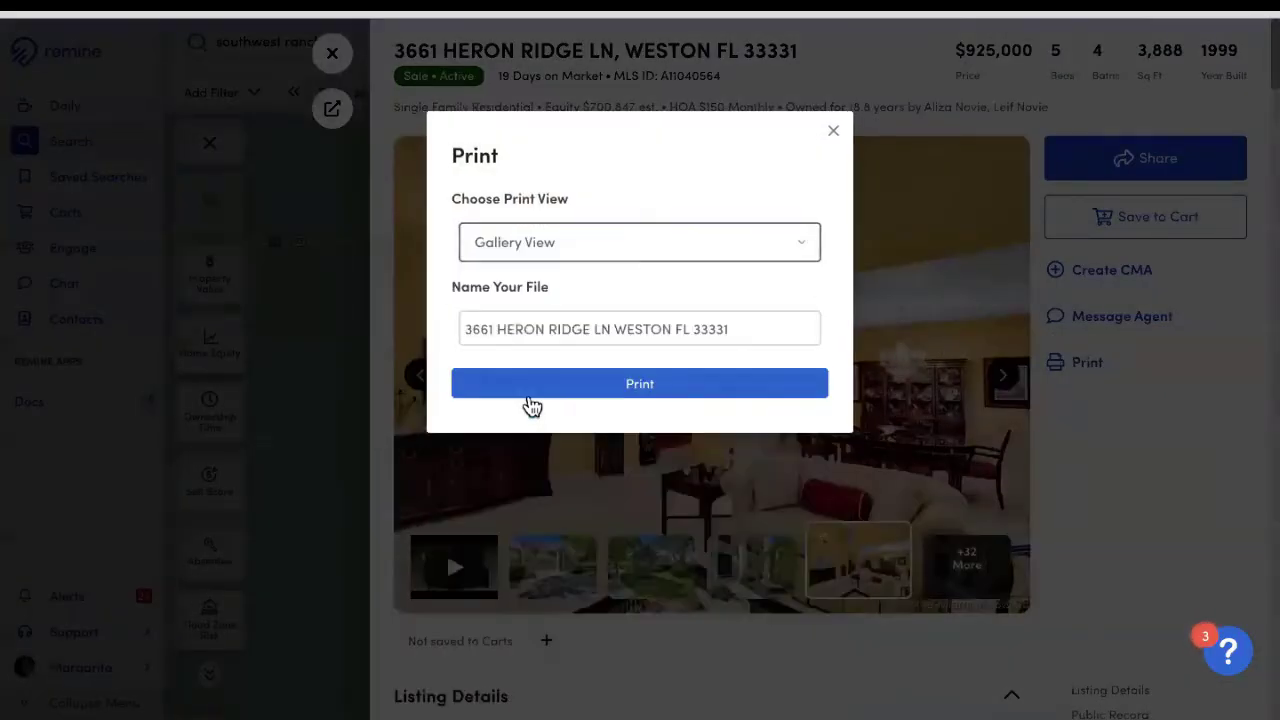
left_click(639, 390)
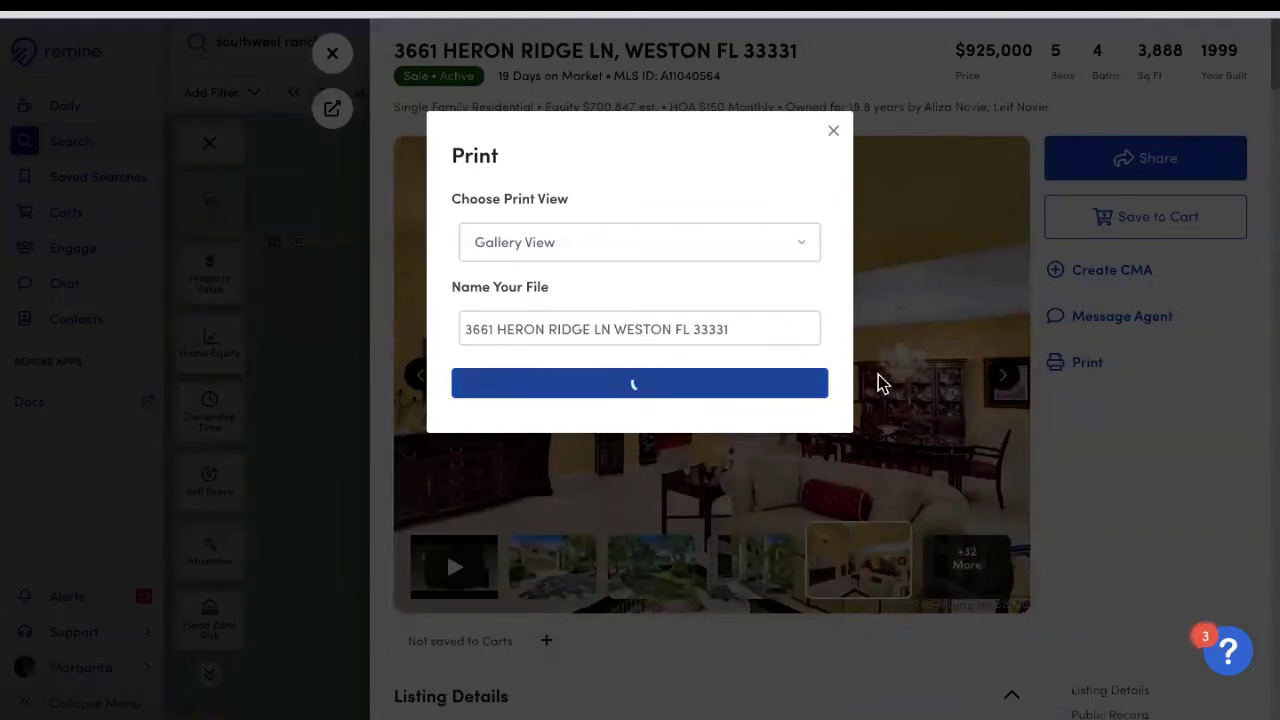
Step: Check the 3-page Gallery View photo PDF and close it to return to the listing
scroll(975, 383, "down", 5)
scroll(975, 383, "down", 15)
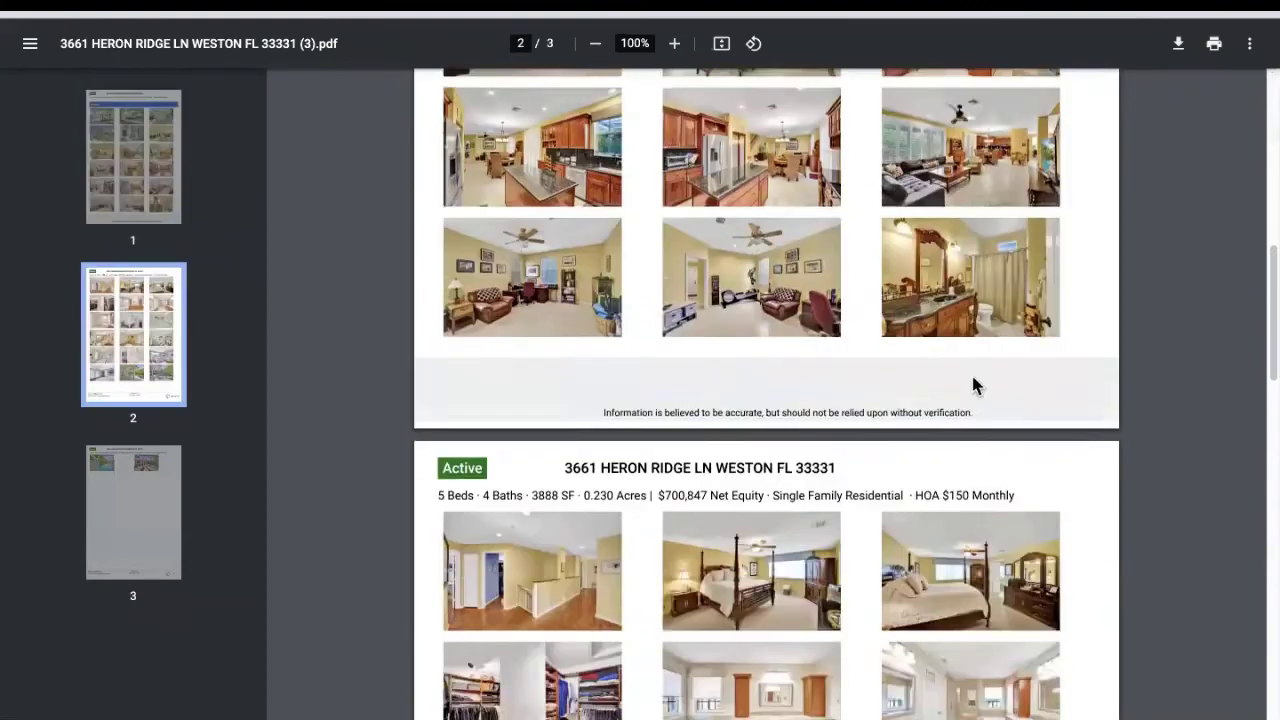
scroll(966, 383, "down", 2)
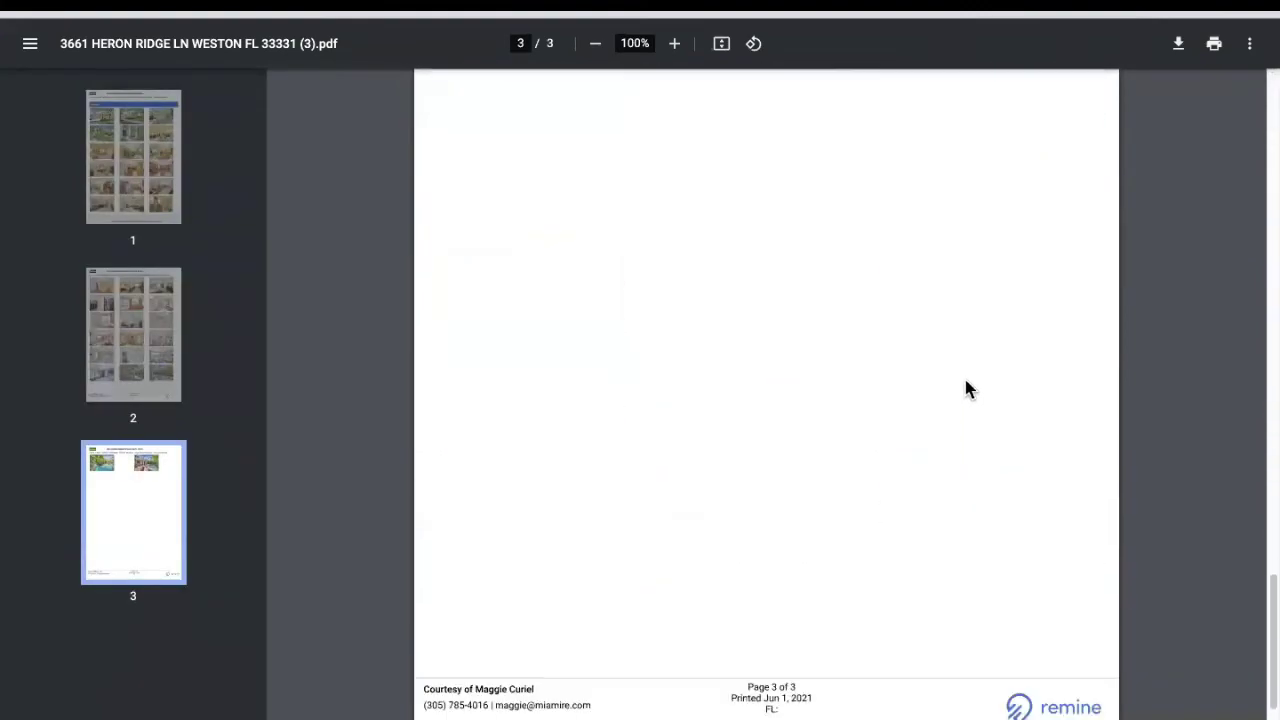
scroll(966, 383, "up", 20)
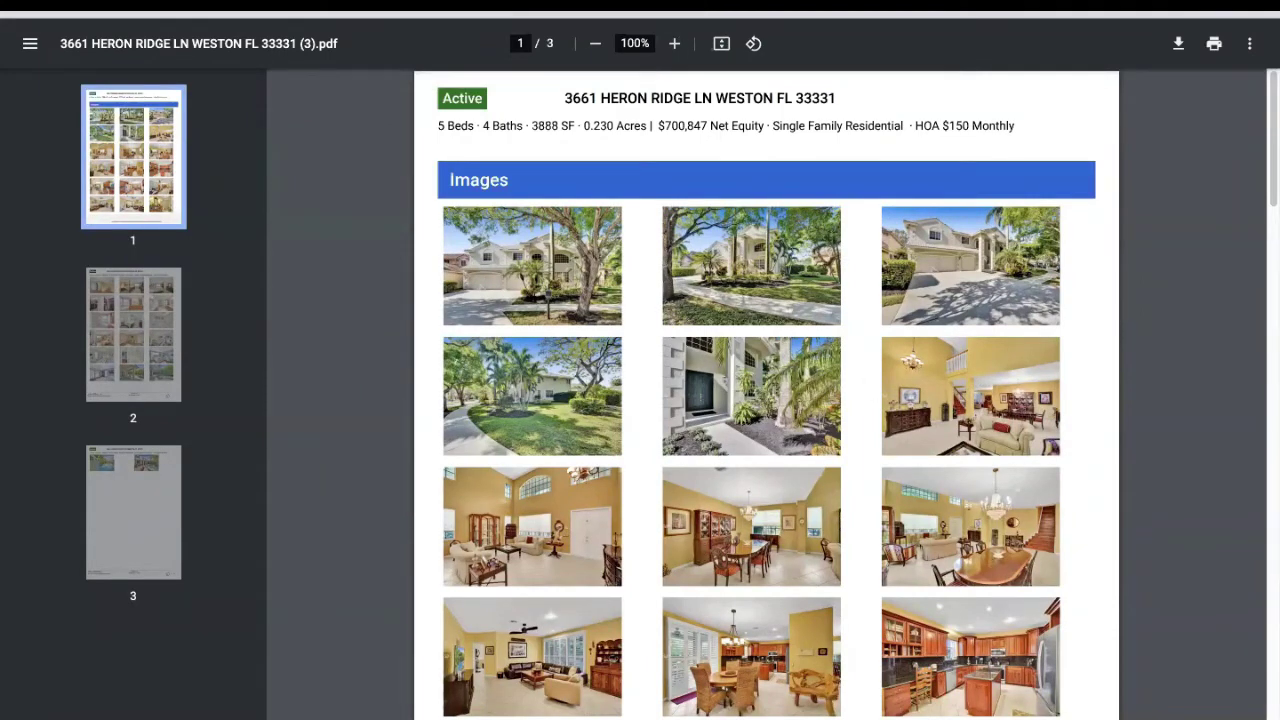
key("ctrl+w")
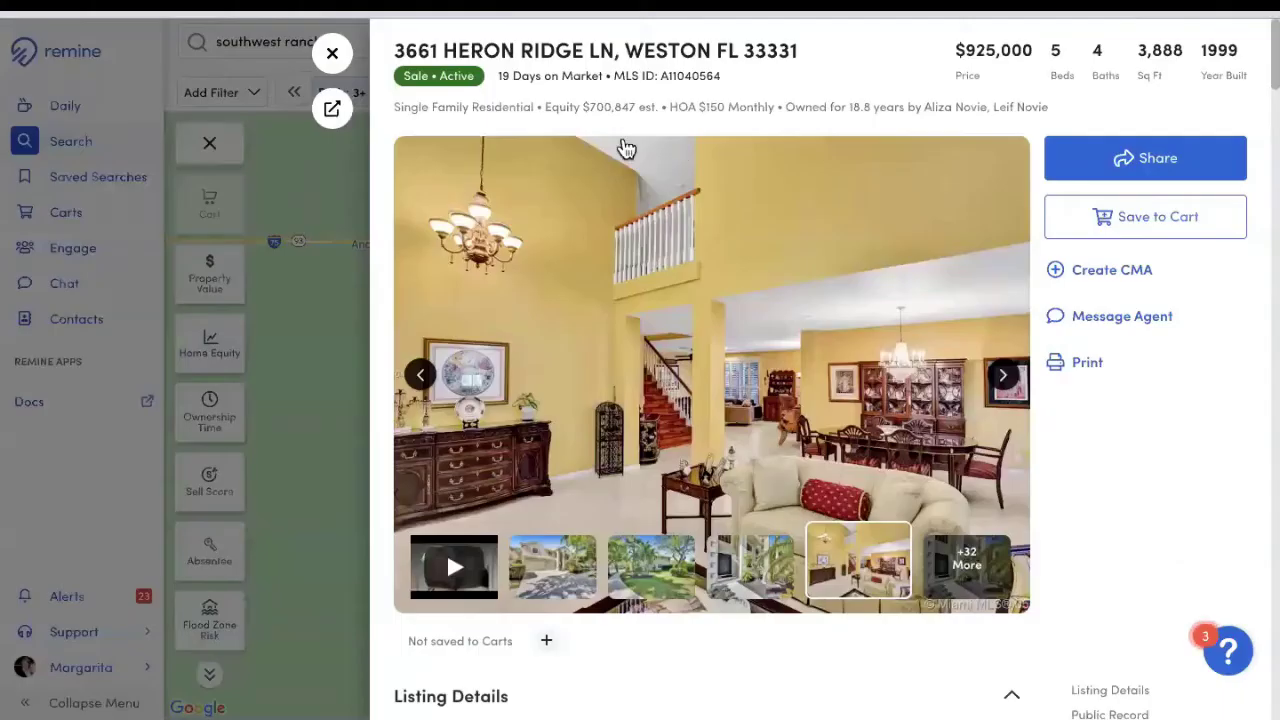
Step: Back in the search results, tick the $850,000, $925,000, $960,000 and $795,000 listings (4 Selected)
left_click(333, 54)
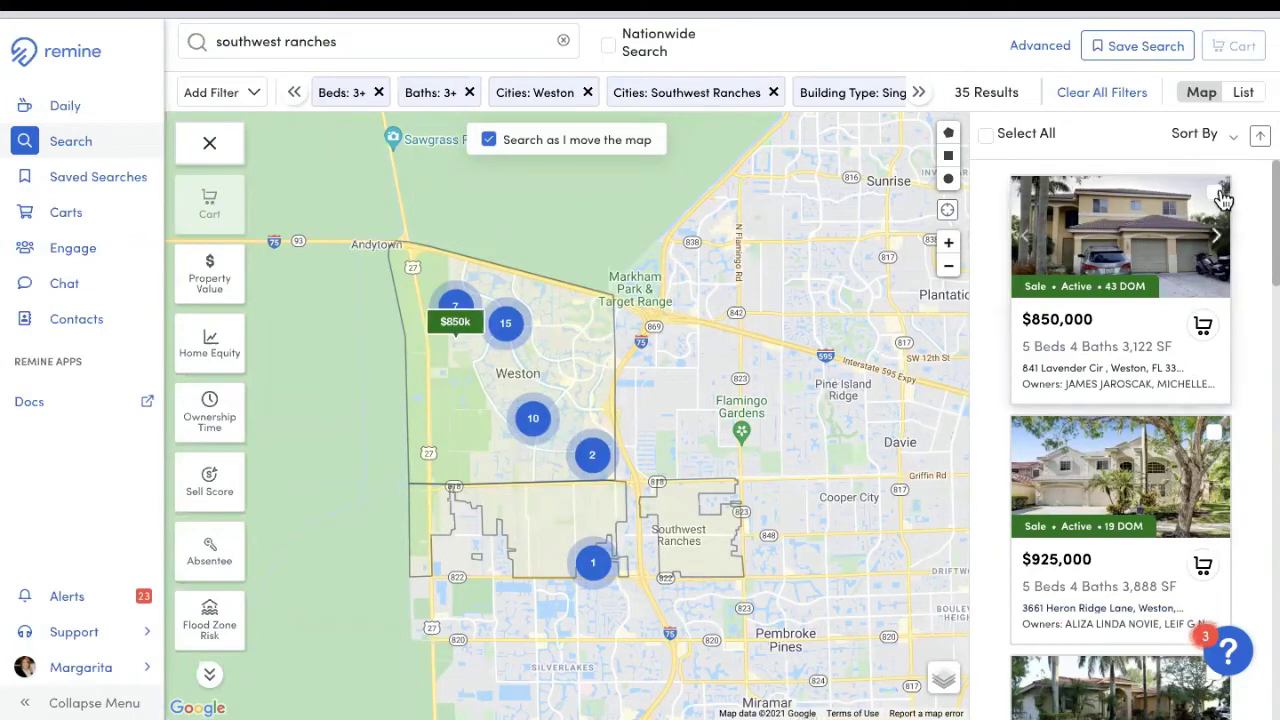
left_click(1215, 190)
left_click(1214, 432)
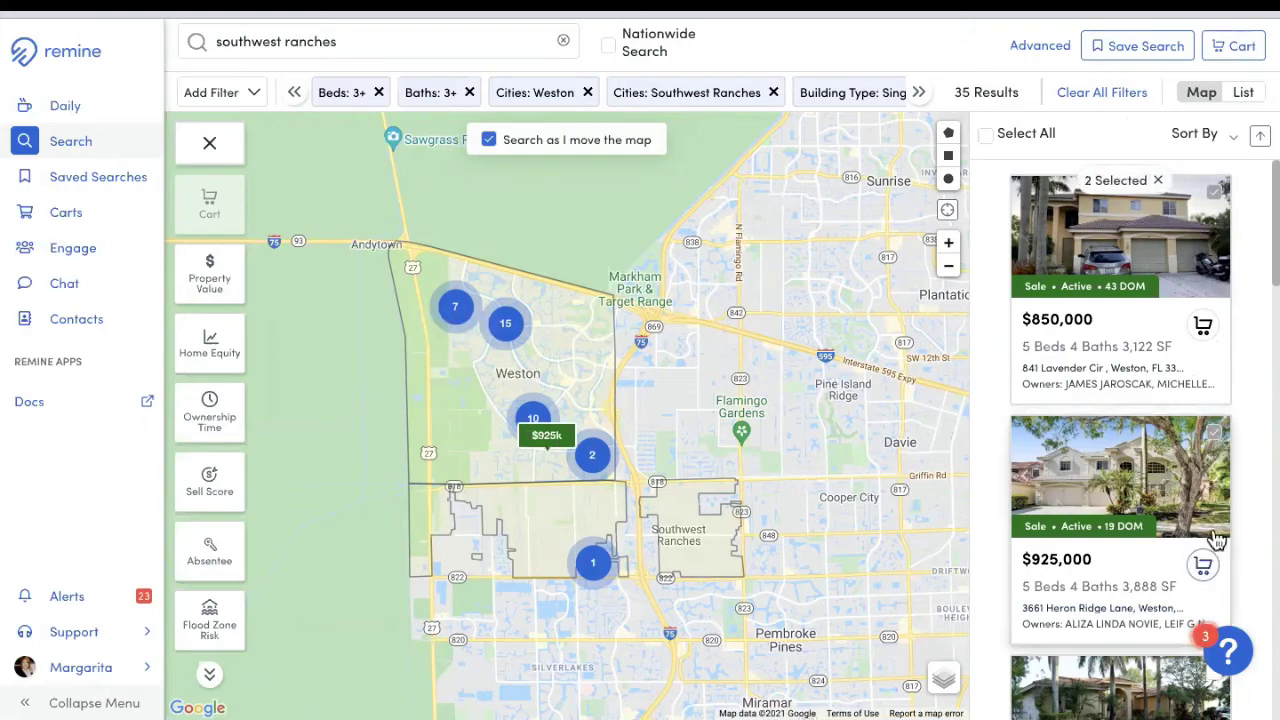
scroll(1207, 513, "down", 2)
left_click(1216, 432)
scroll(1214, 440, "down", 3)
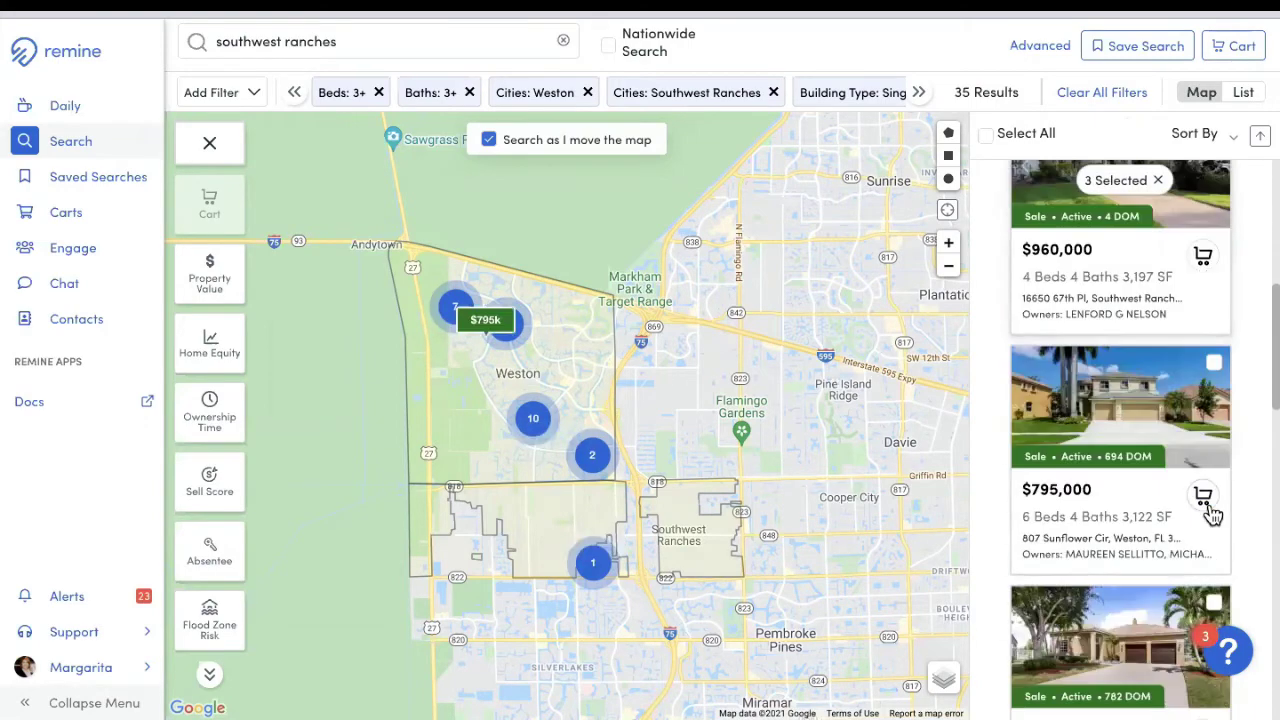
left_click(1216, 364)
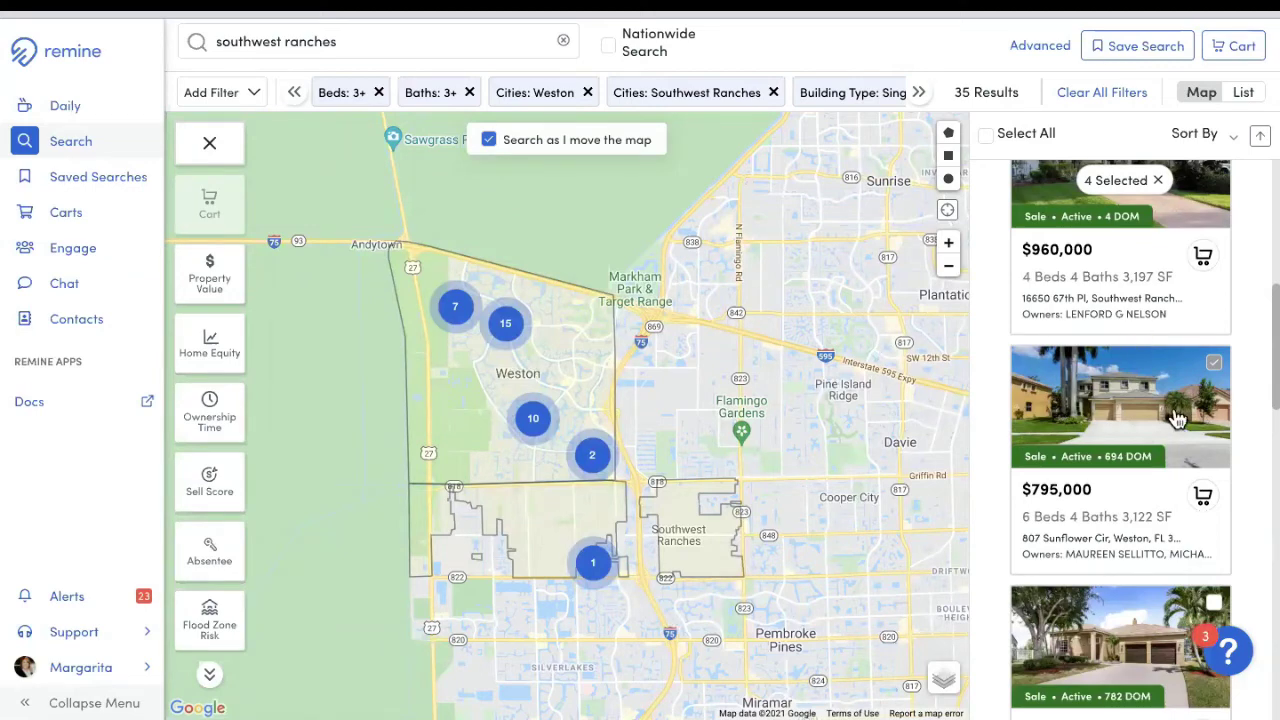
scroll(1243, 350, "down", 2)
scroll(1240, 330, "up", 3)
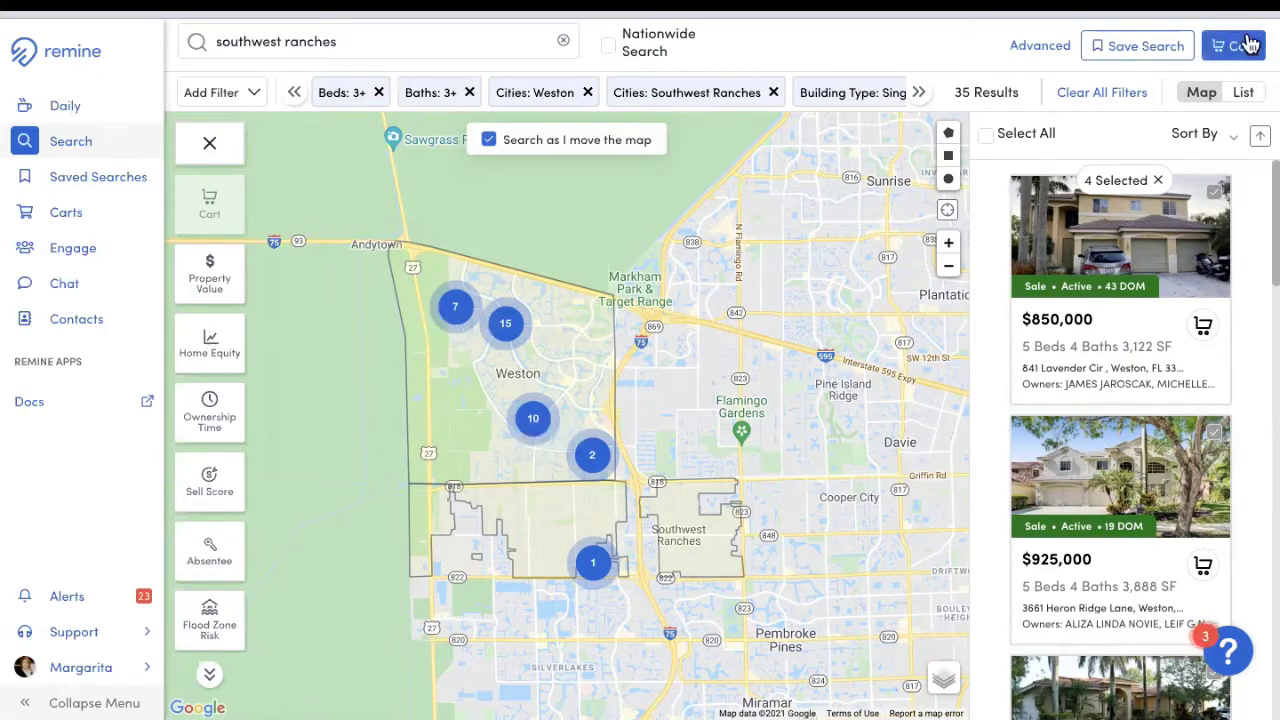
Step: Create the cart 'Single Family in Weston/Southwest Ranches' and add the 4 selected properties to it
left_click(1250, 50)
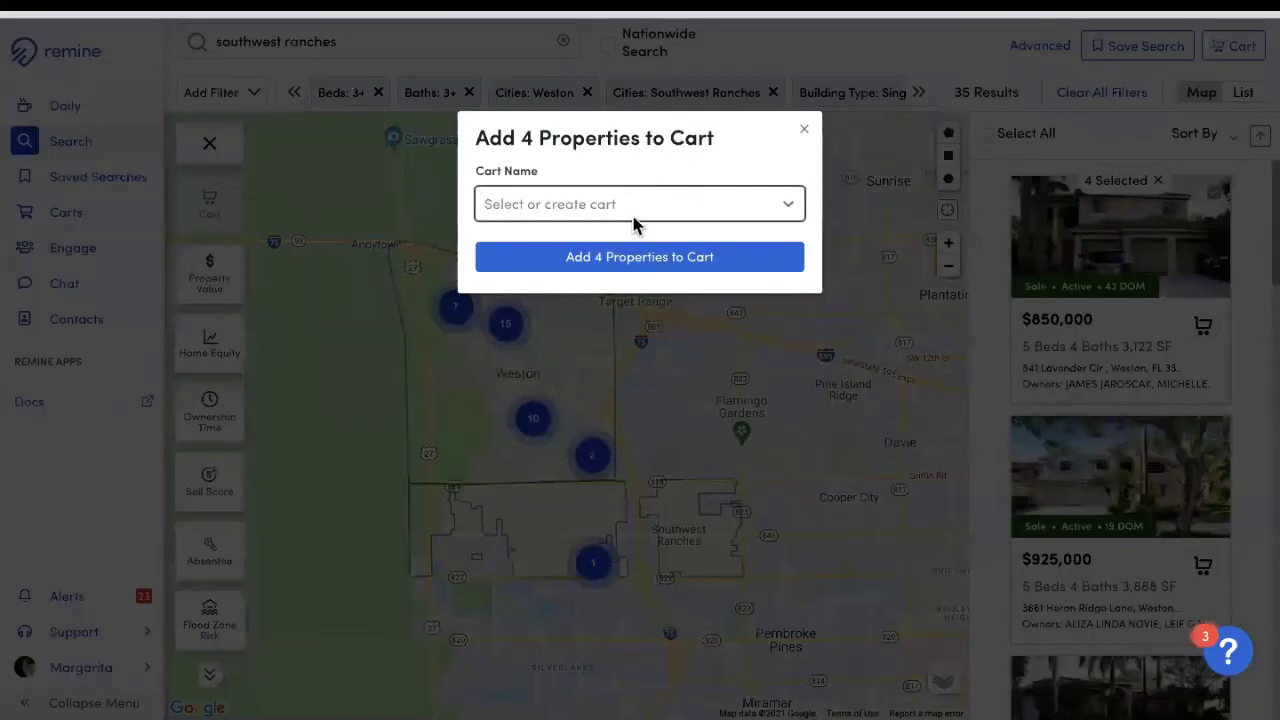
left_click(700, 207)
type("Single ")
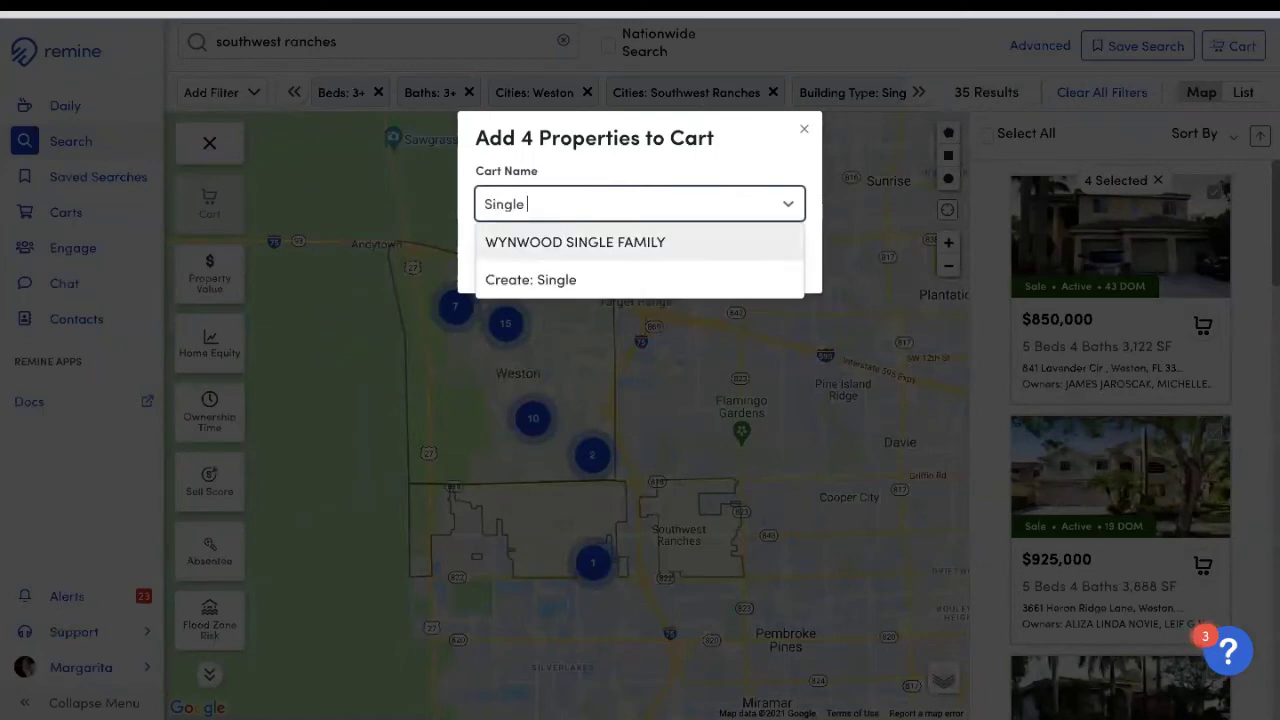
type("Family in Wes")
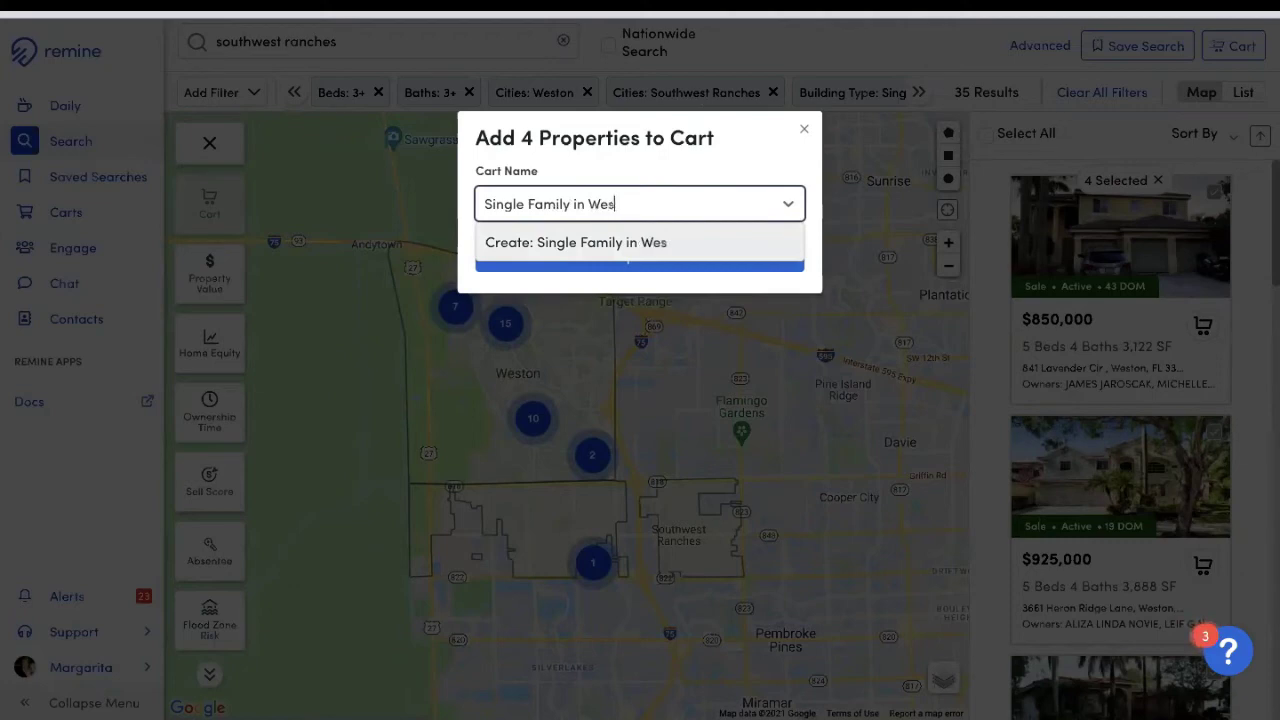
type("ton/Southwes")
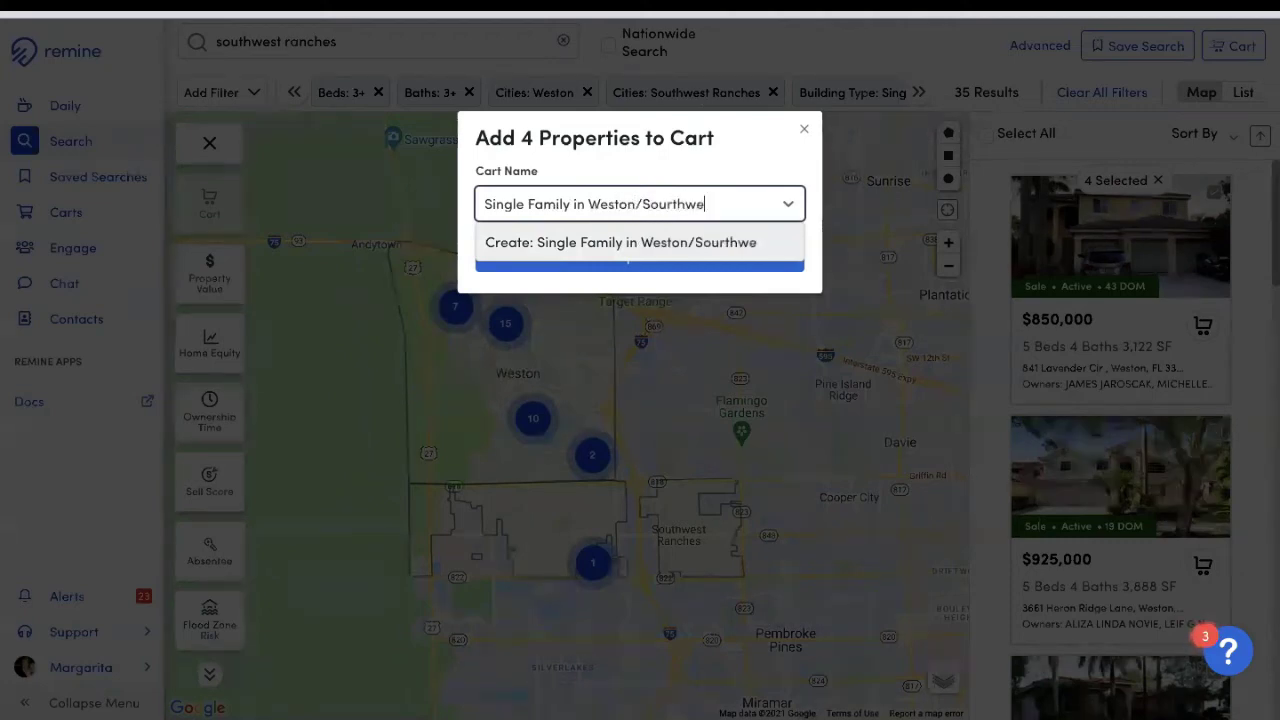
key("BackSpace")
key("BackSpace")
key("BackSpace")
key("BackSpace")
key("BackSpace")
type("thwest")
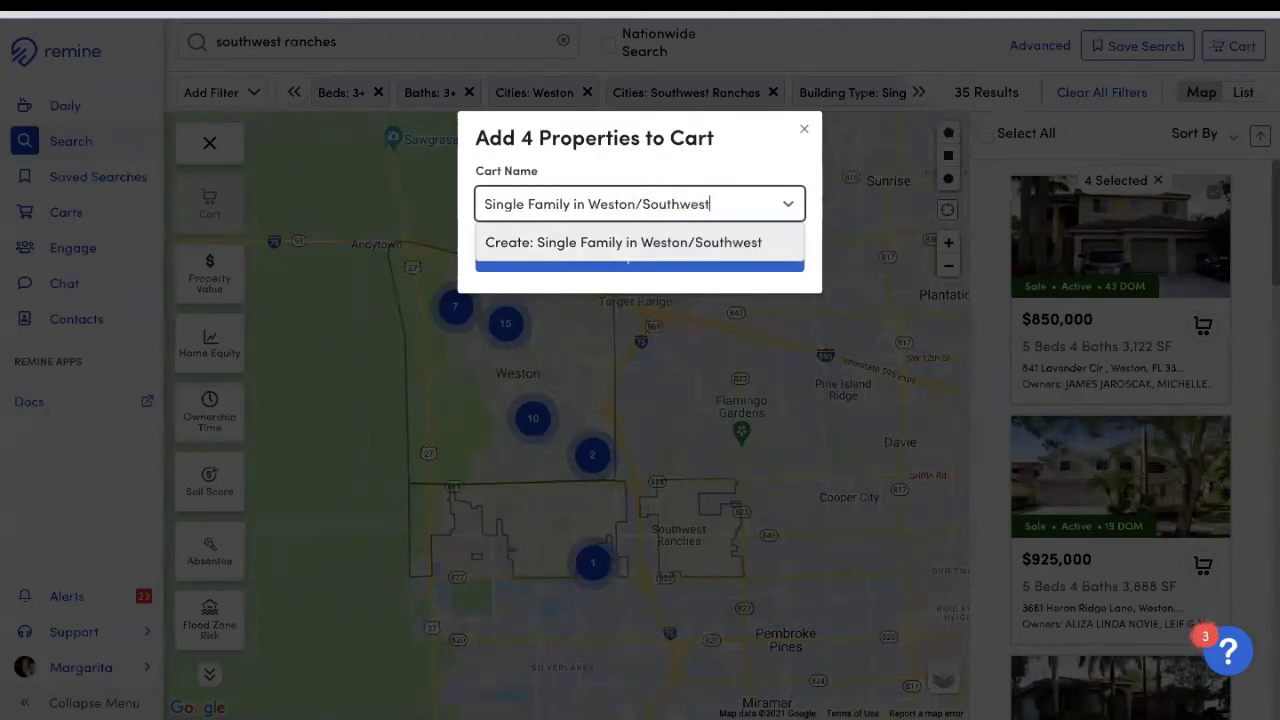
type(" Ranches")
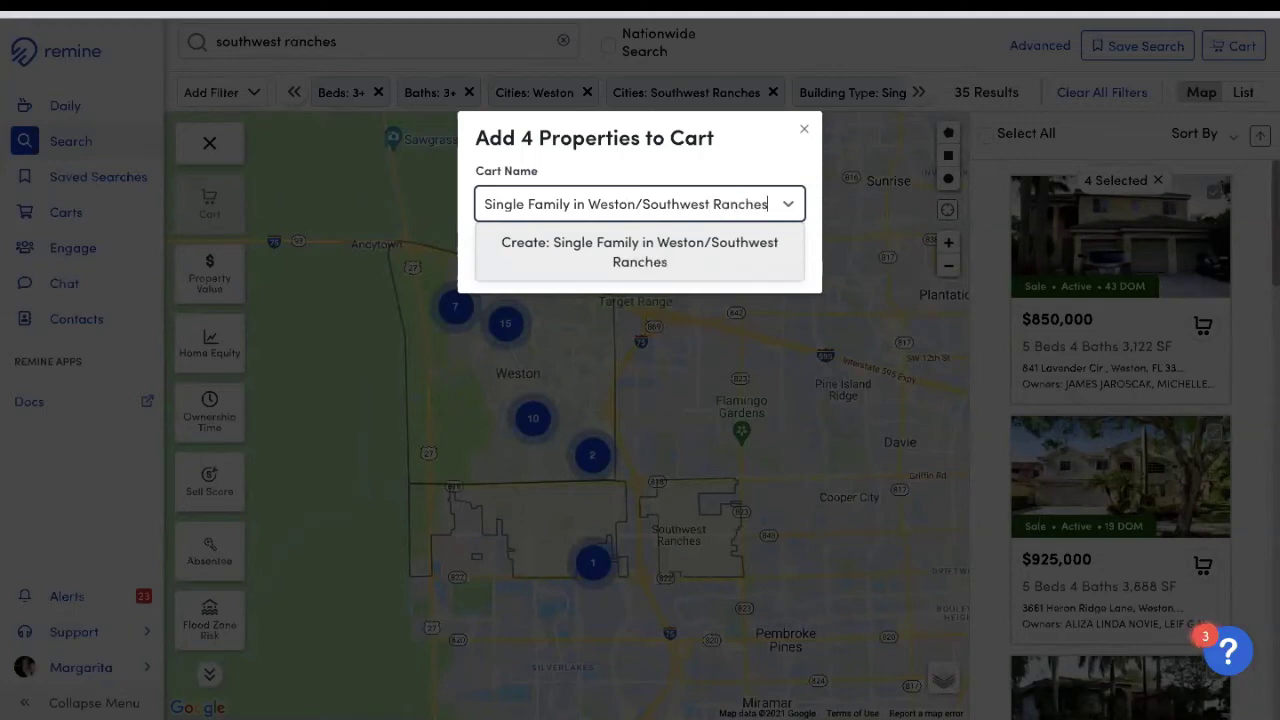
key("Return")
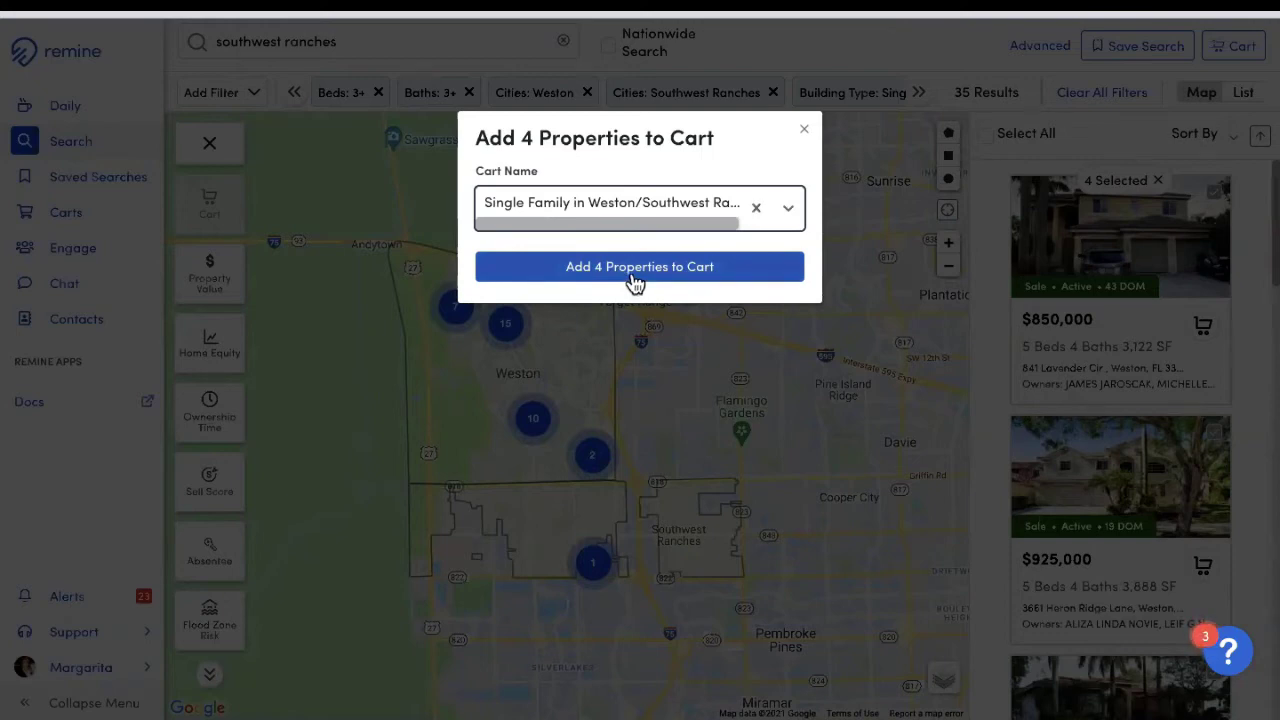
left_click(634, 277)
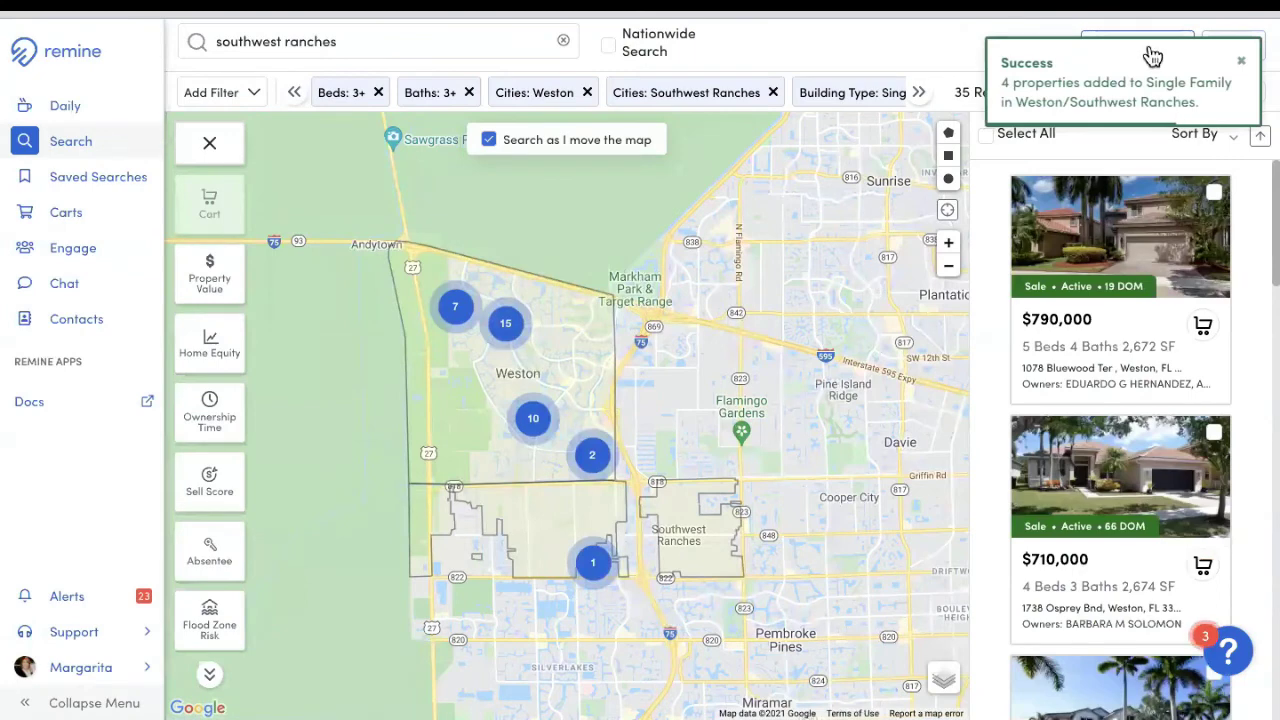
left_click(1243, 67)
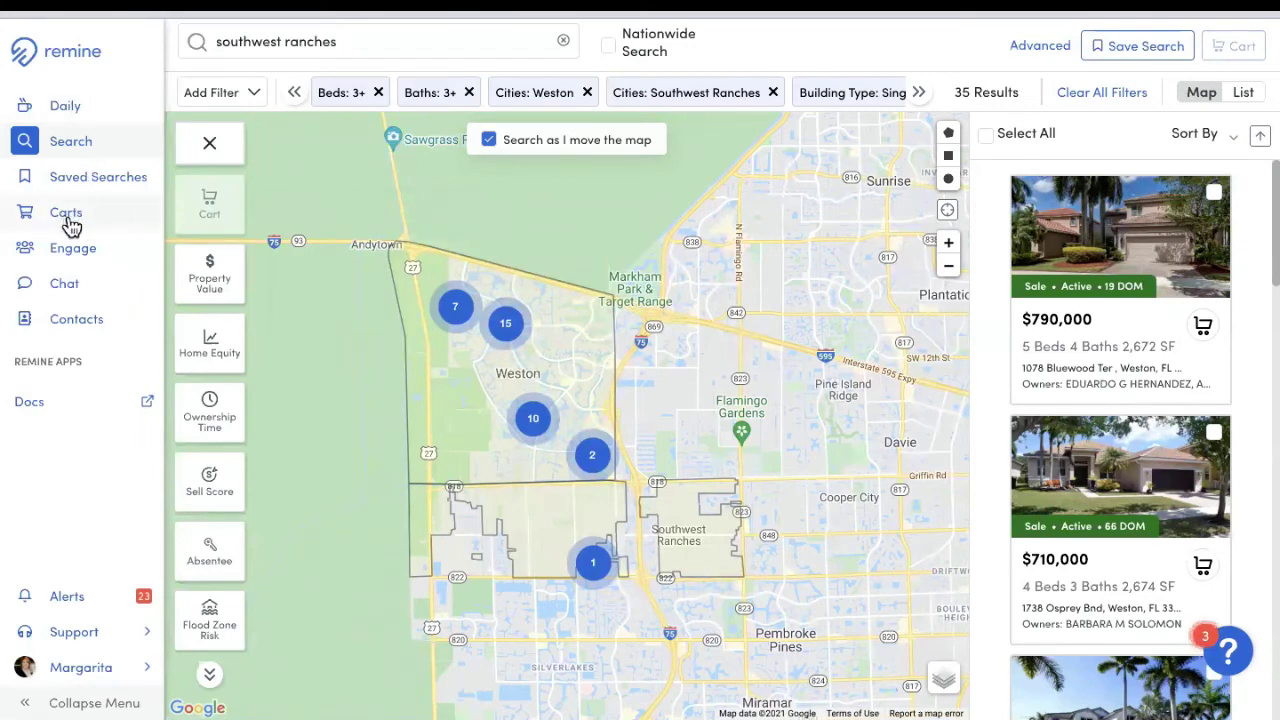
Step: Go to the Carts list in the left sidebar
left_click(70, 225)
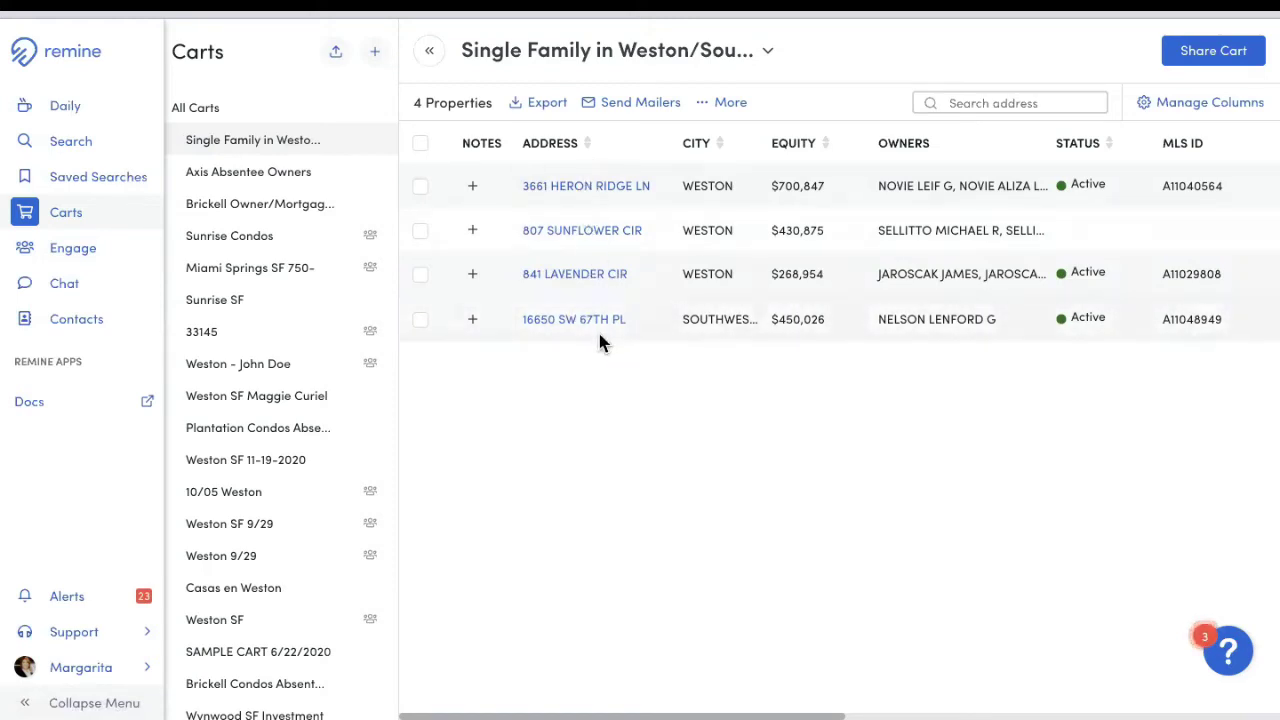
Step: Share the Single Family cart with the client contact found by name search
left_click(1224, 58)
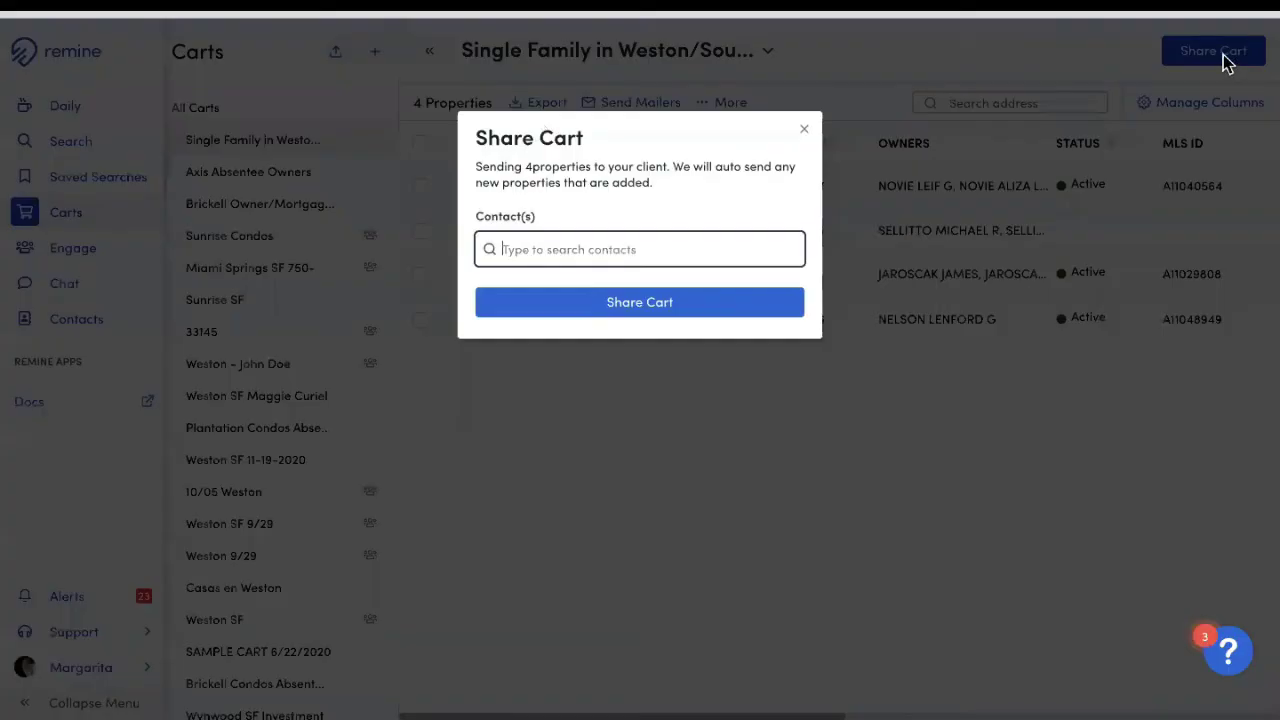
type("margarita")
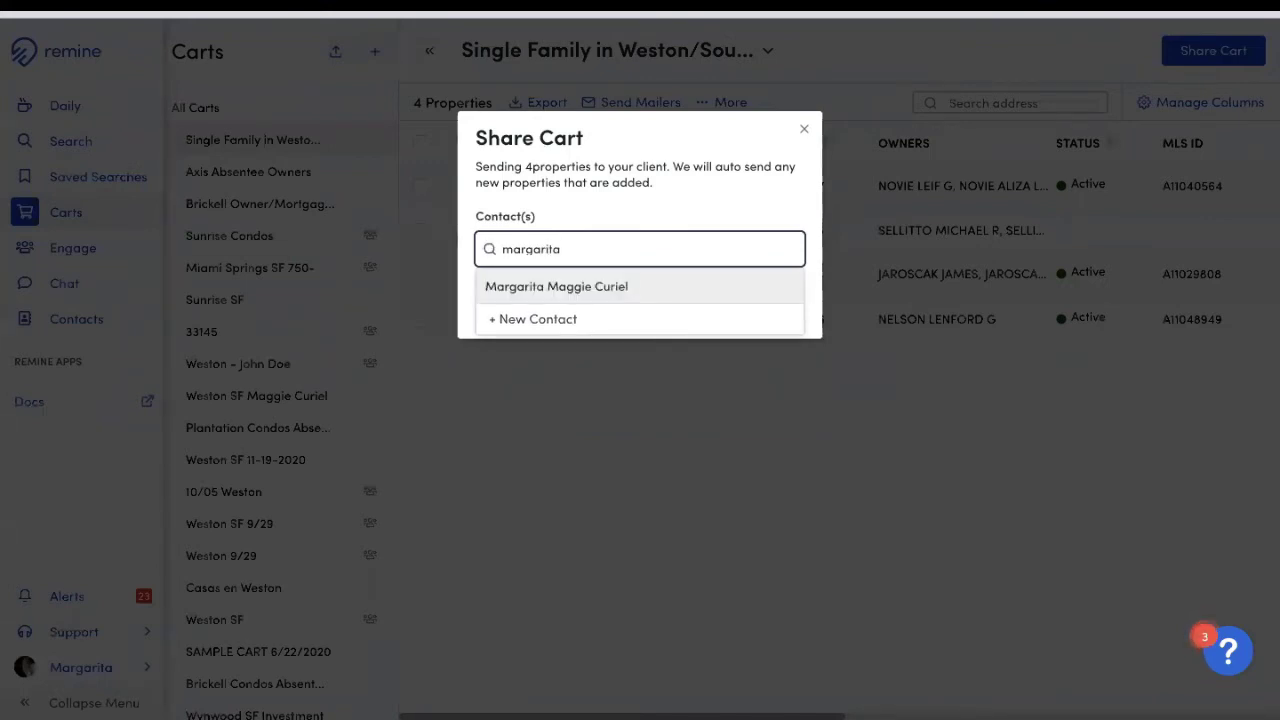
left_click(570, 292)
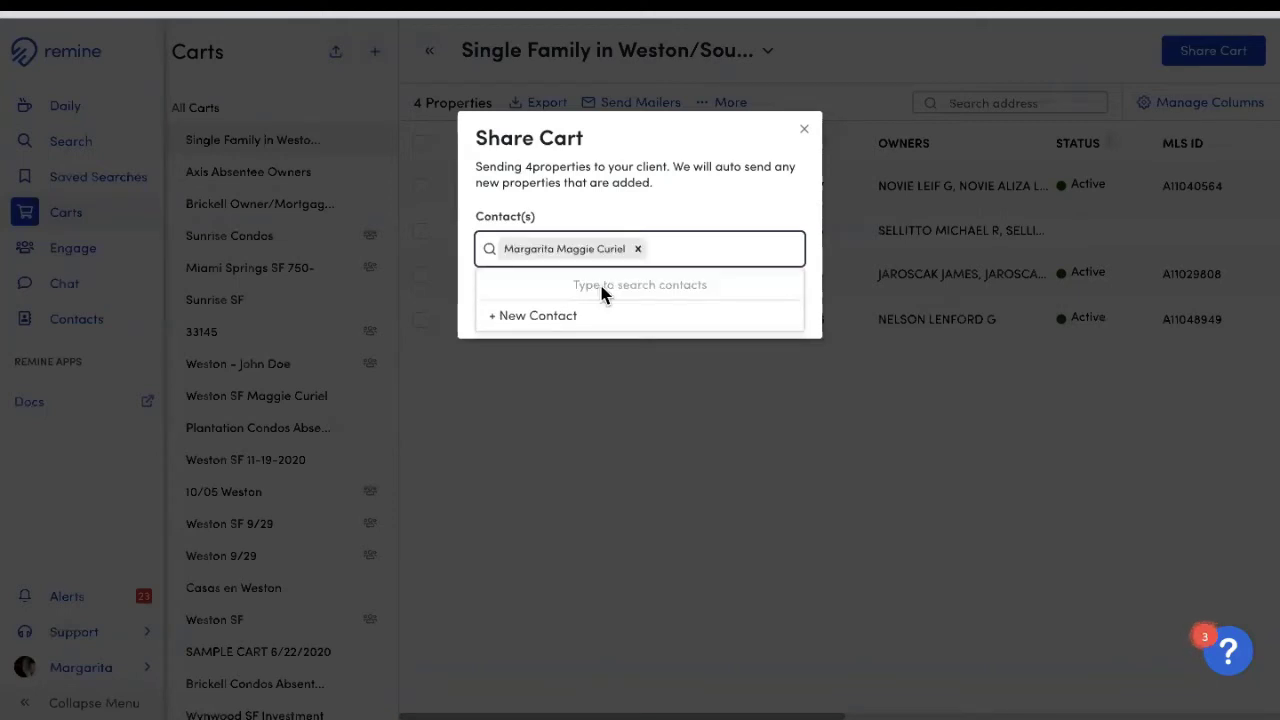
left_click(715, 222)
left_click(647, 320)
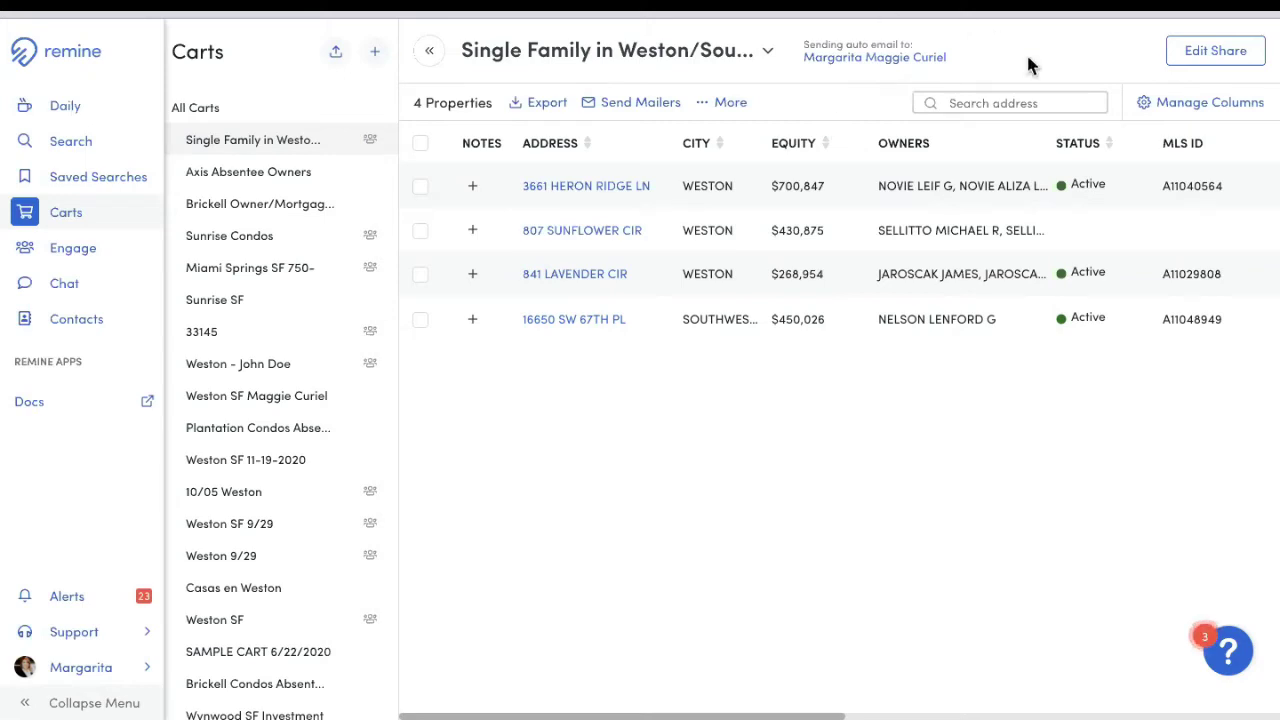
Step: Remove the contact from the cart's share list and unshare it from everyone
left_click(1216, 70)
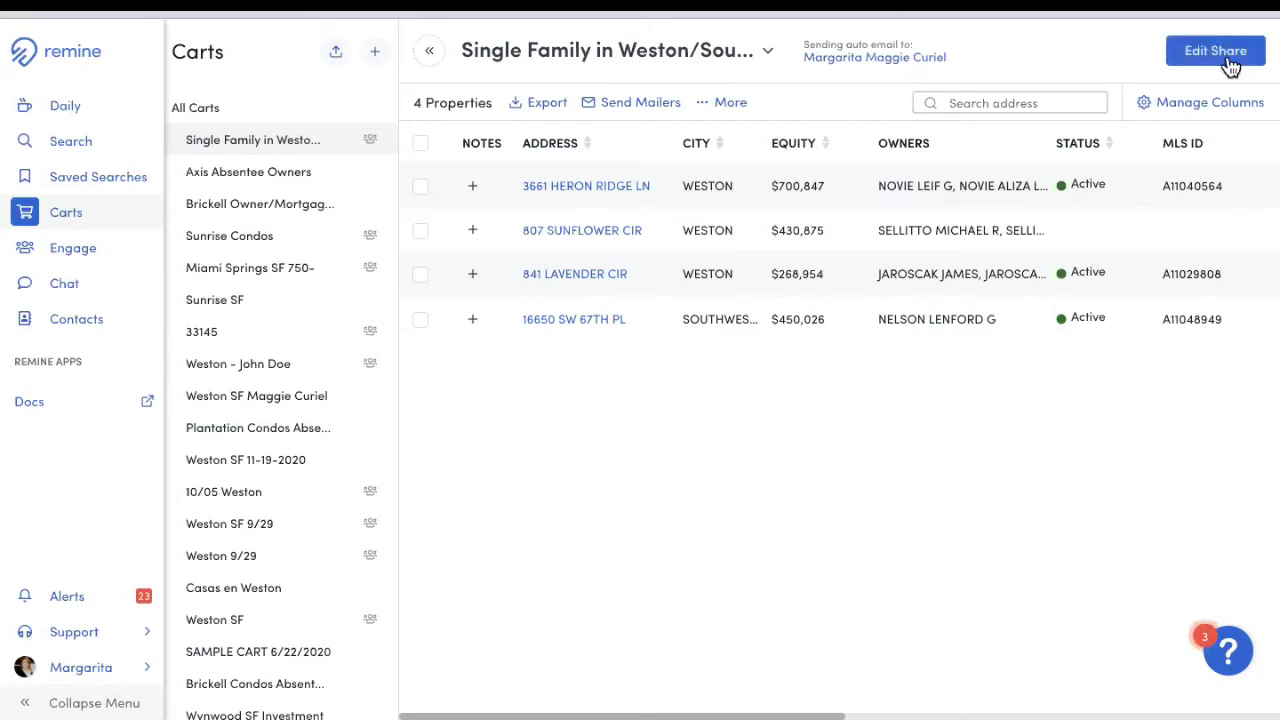
left_click(1231, 65)
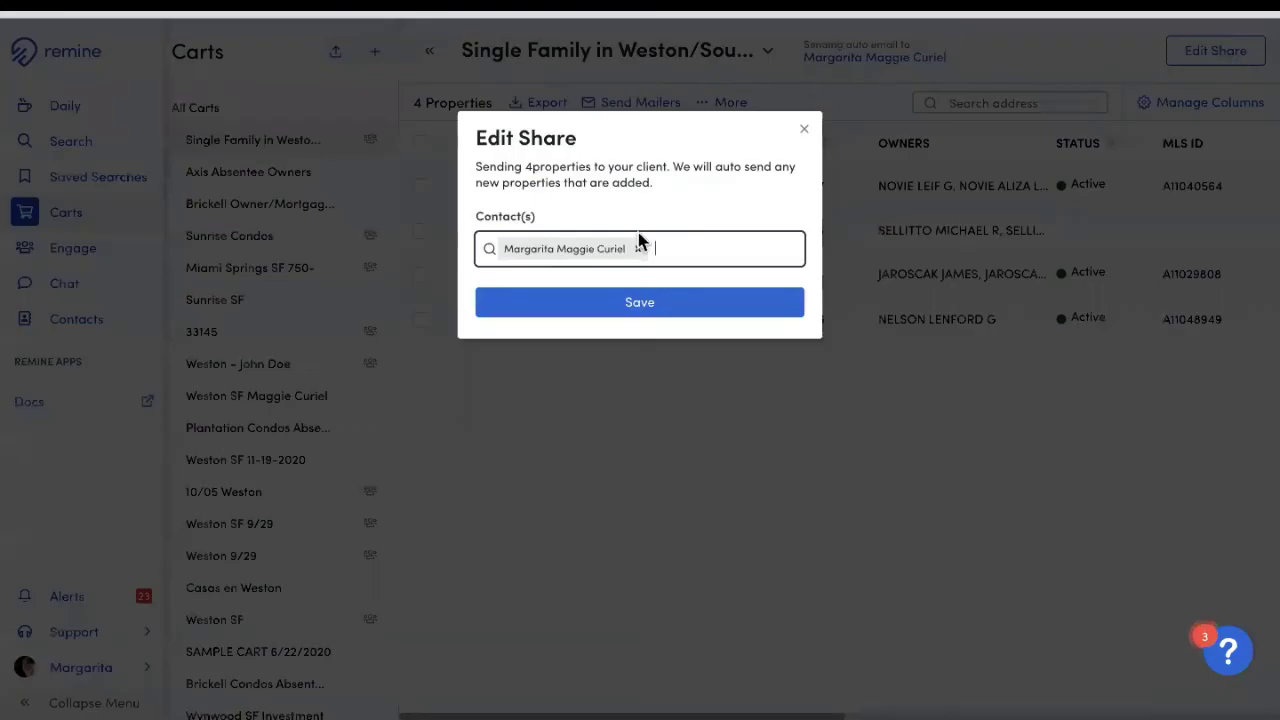
left_click(637, 249)
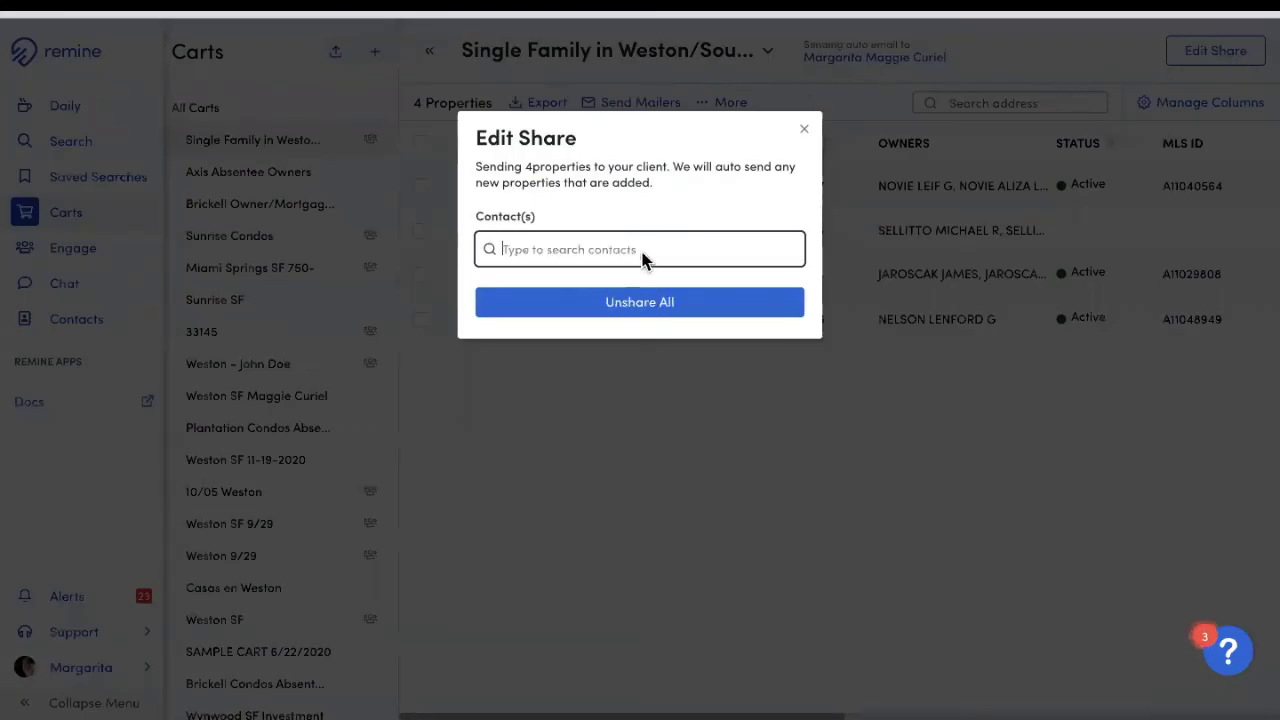
left_click(648, 310)
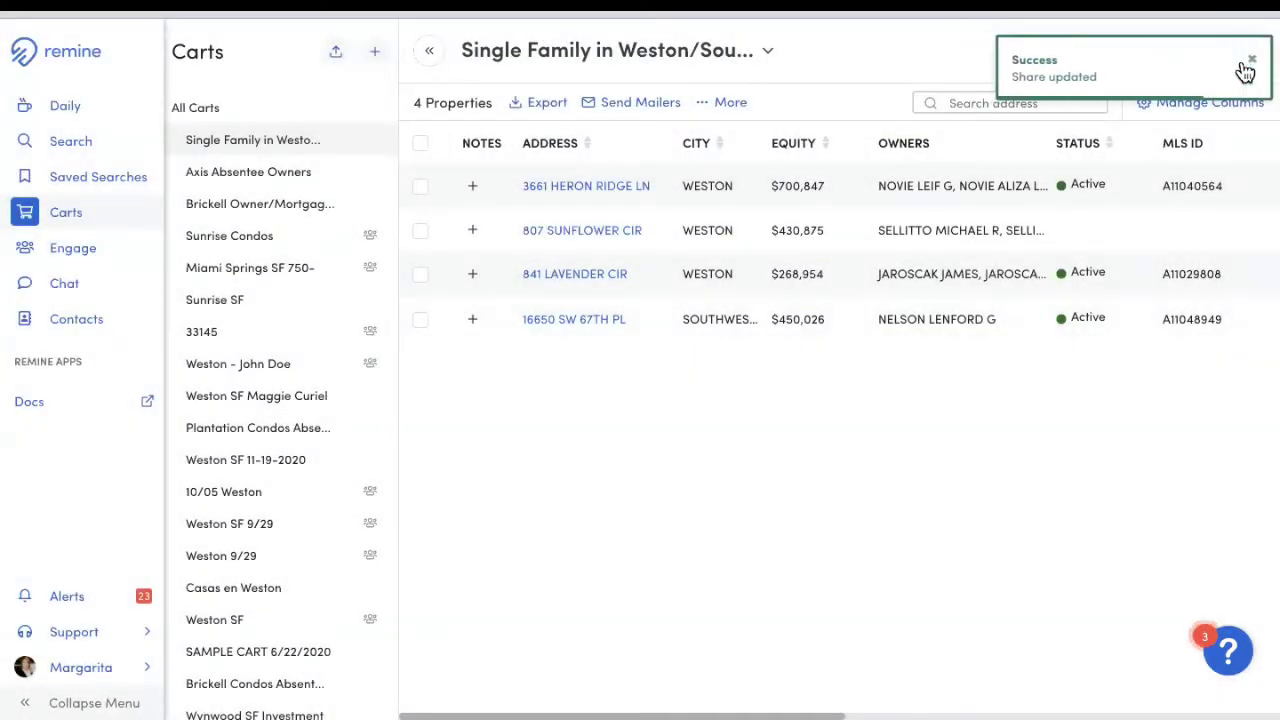
left_click(1241, 62)
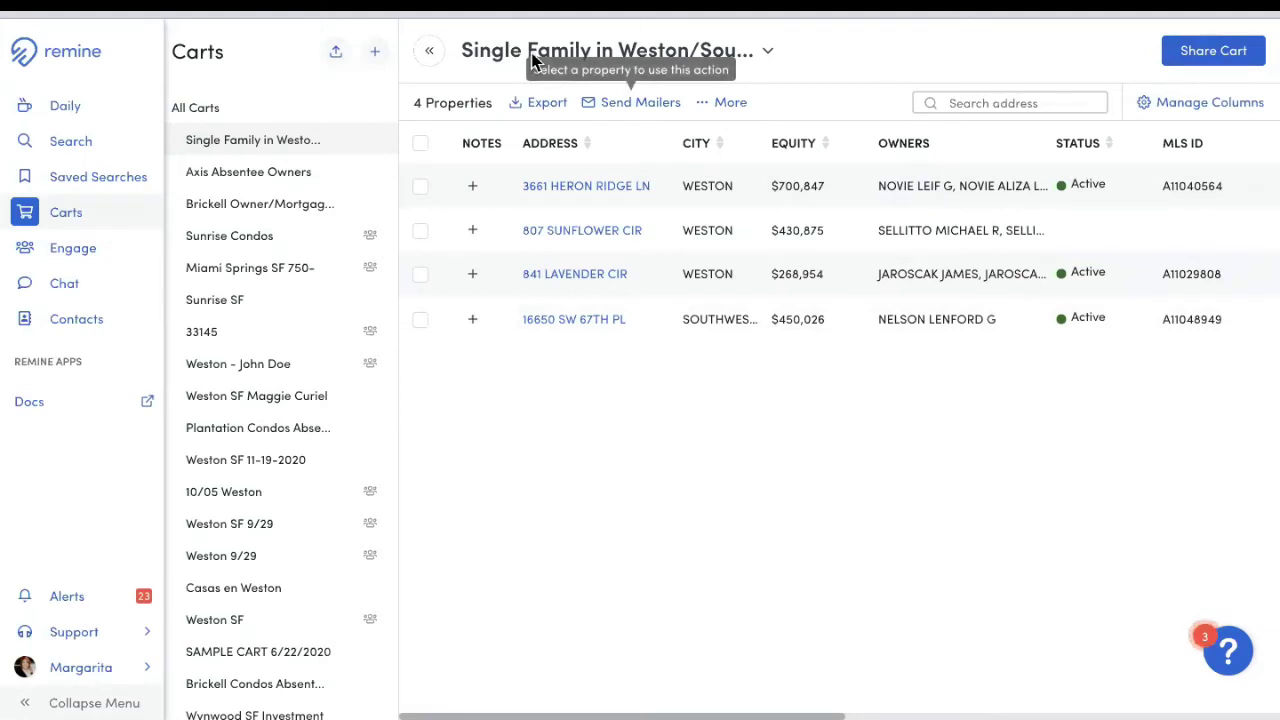
Step: Delete the Single Family in Weston/Southwest Ranches cart, confirming with DELETE
left_click(600, 51)
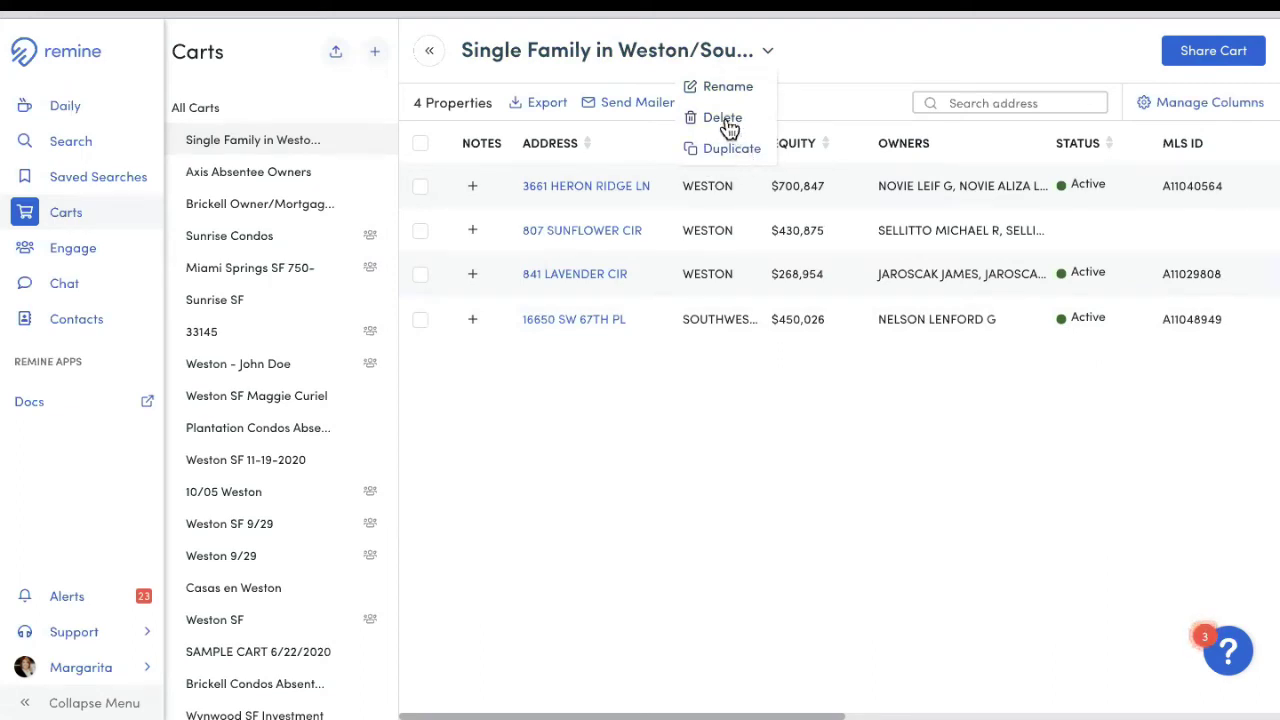
left_click(728, 120)
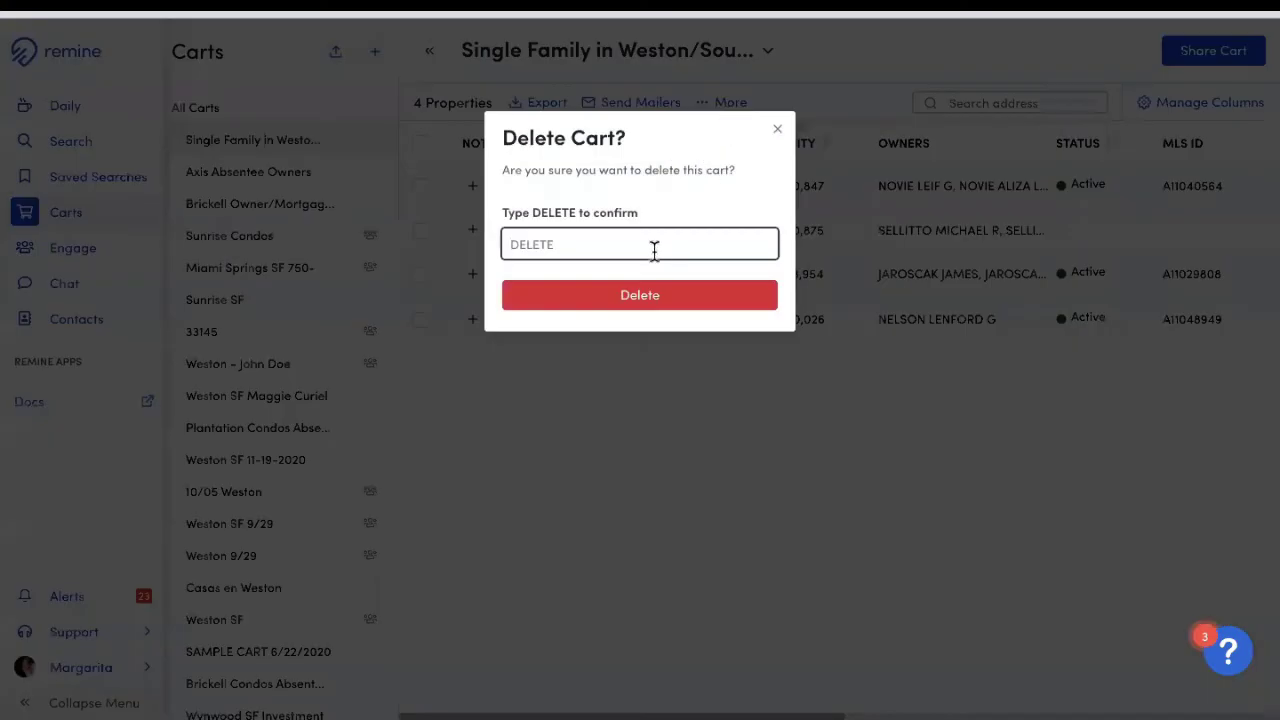
type("DELETE")
left_click(651, 295)
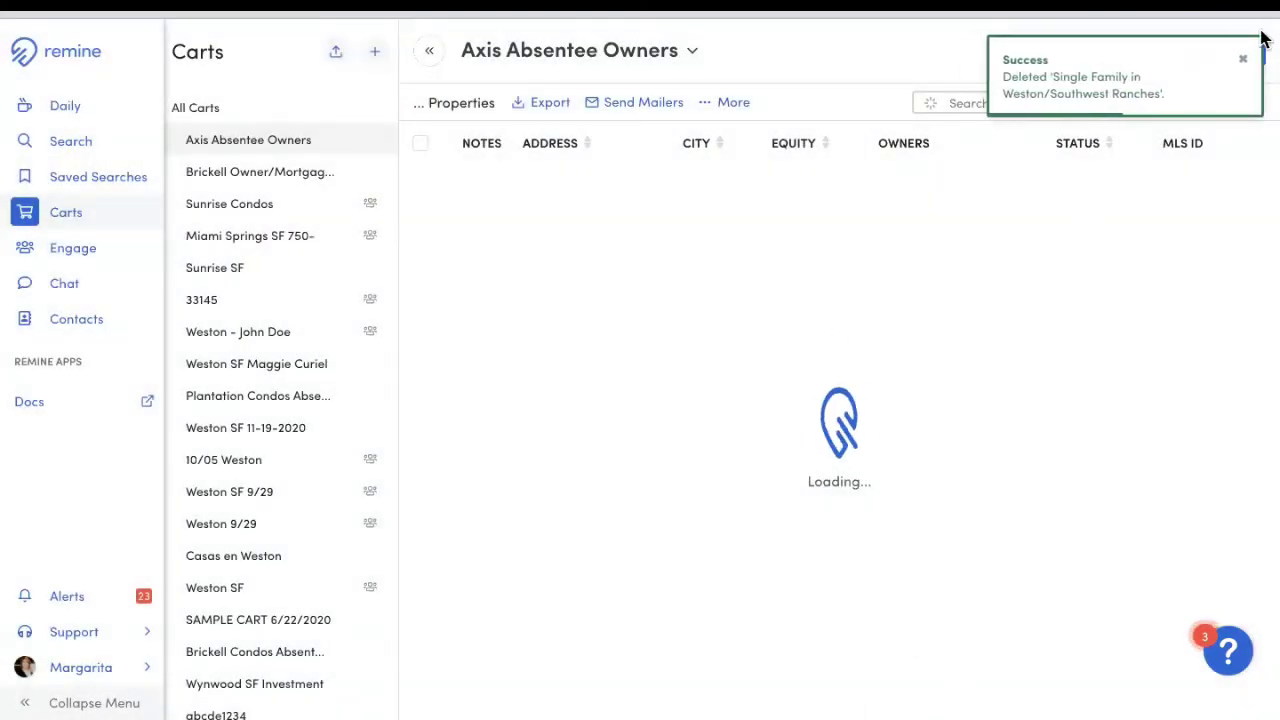
left_click(1242, 60)
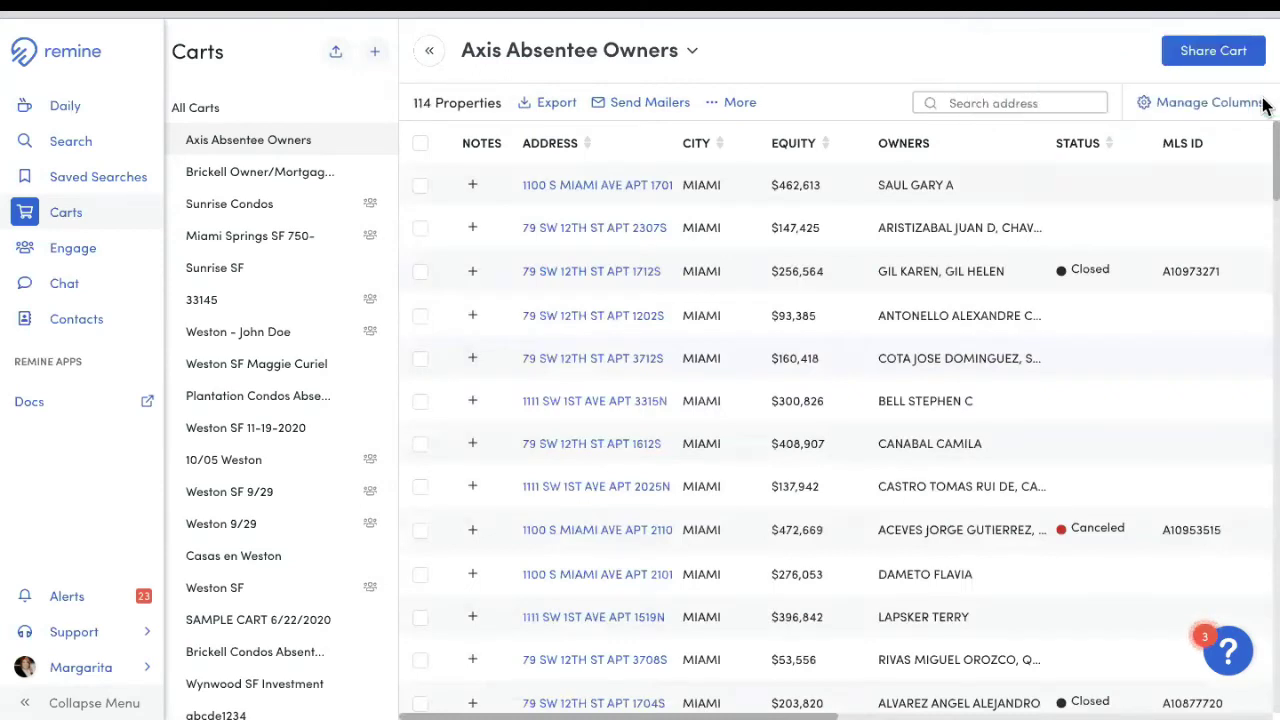
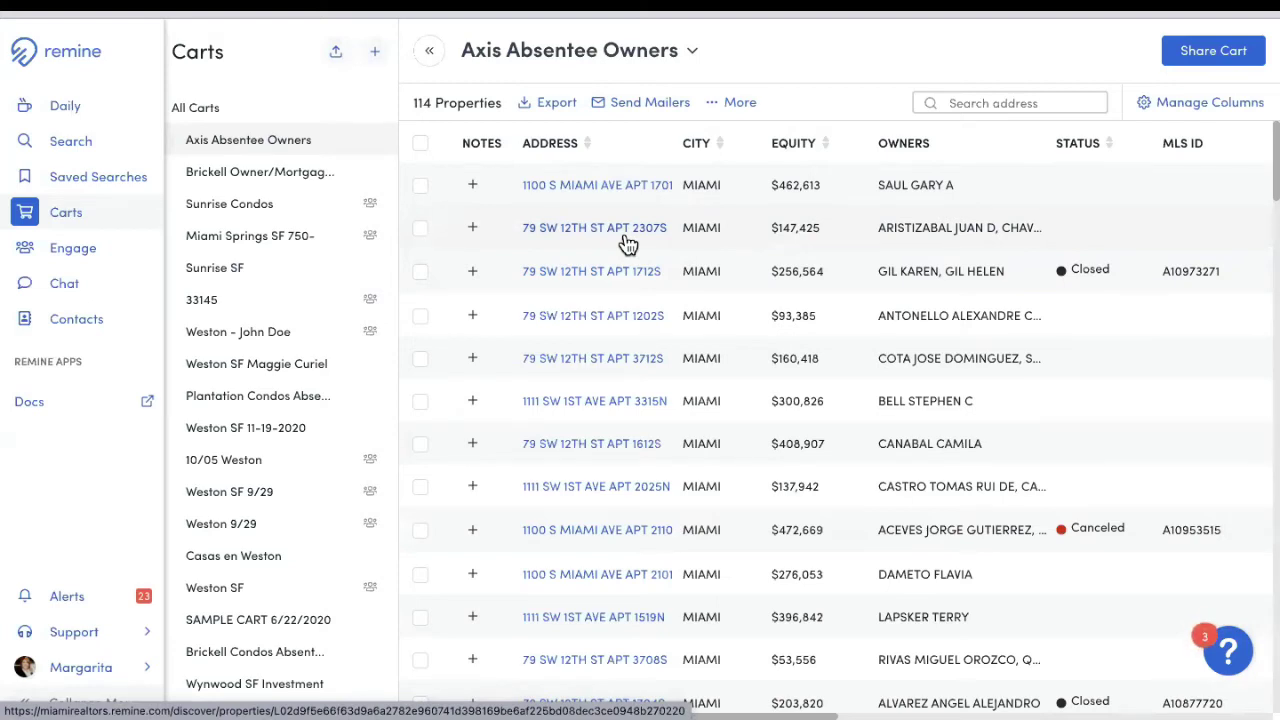
Step: Search the property map for Weston, then Southwest Ranches, and zoom out one level
left_click(70, 148)
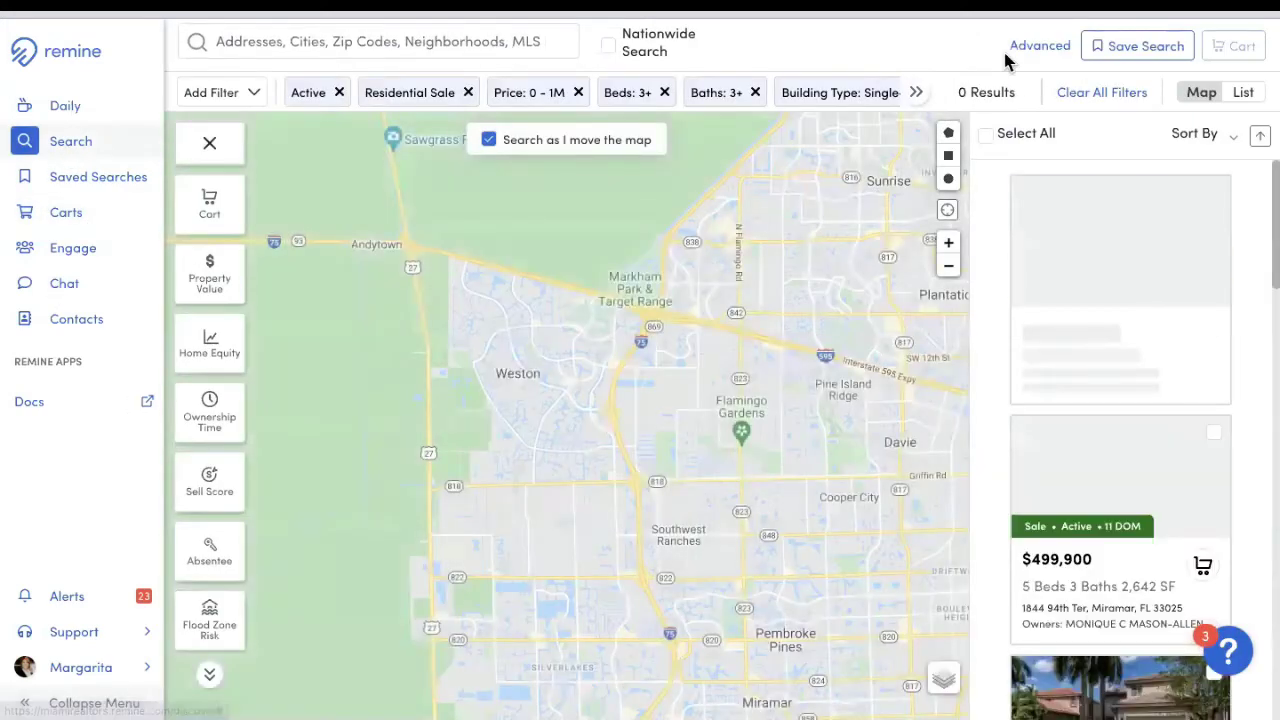
left_click(378, 41)
type("wes")
key("Return")
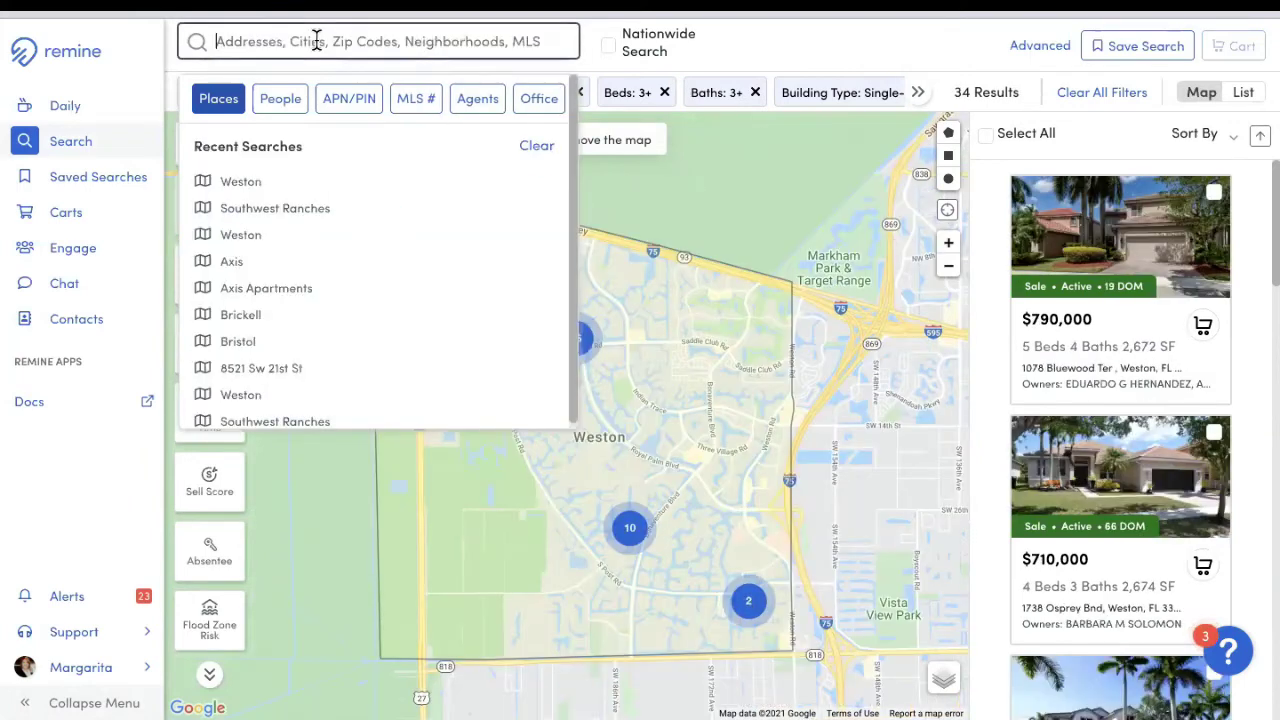
type("south ")
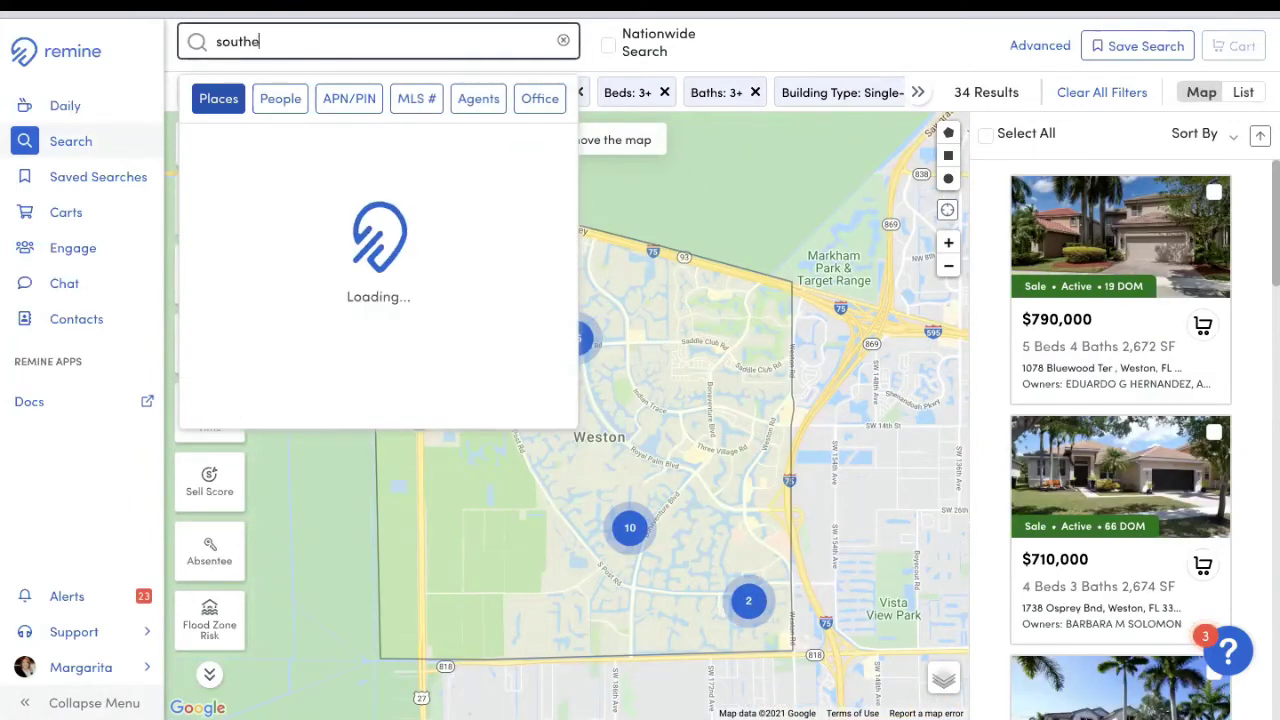
type("west ")
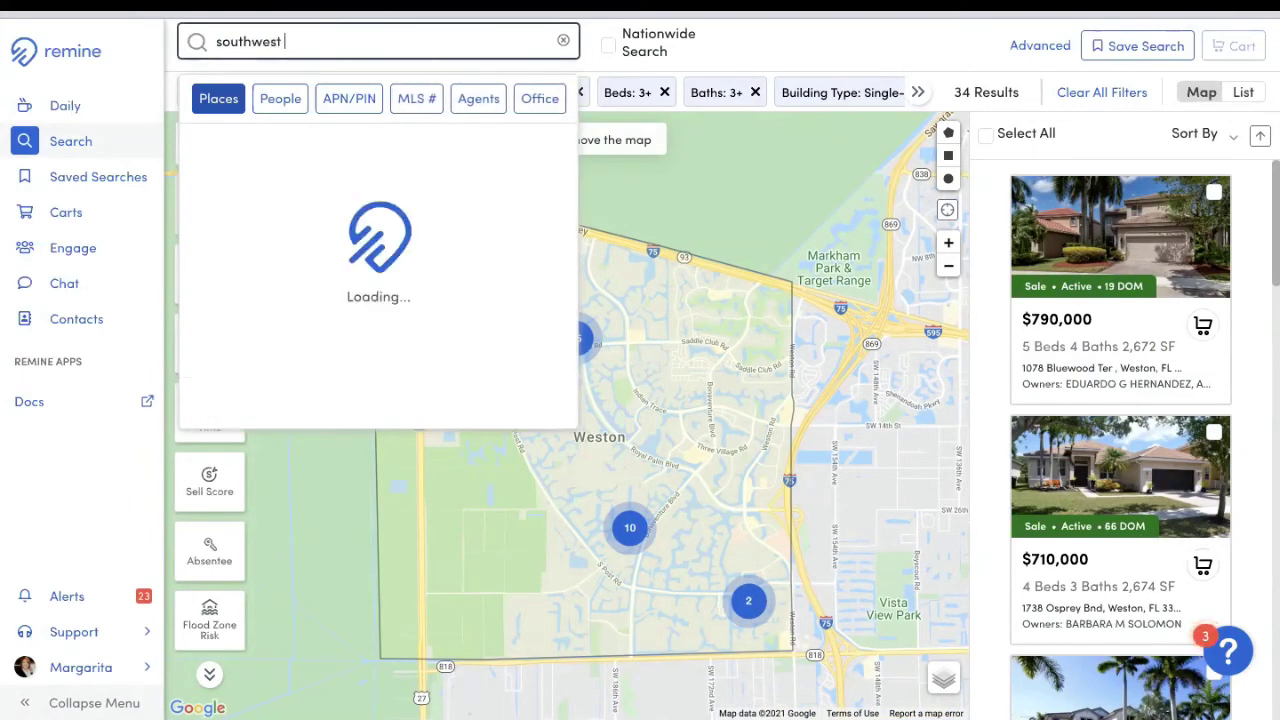
type("ranches")
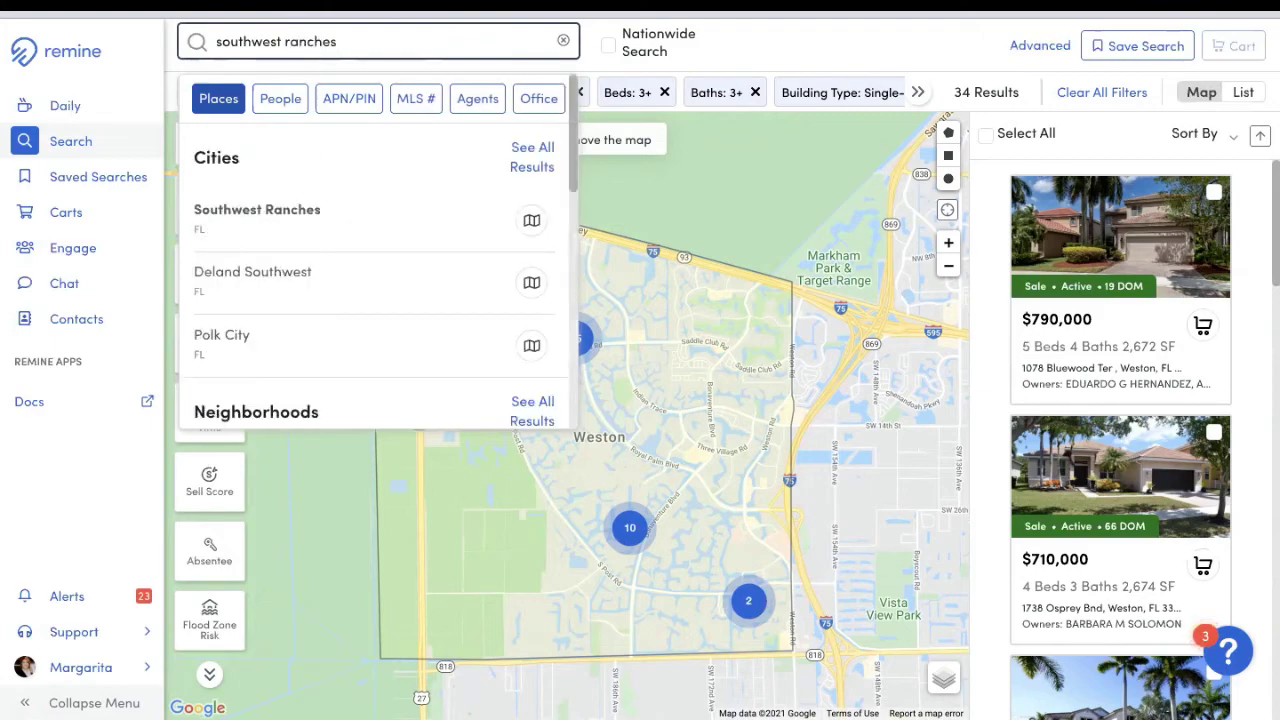
left_click(212, 212)
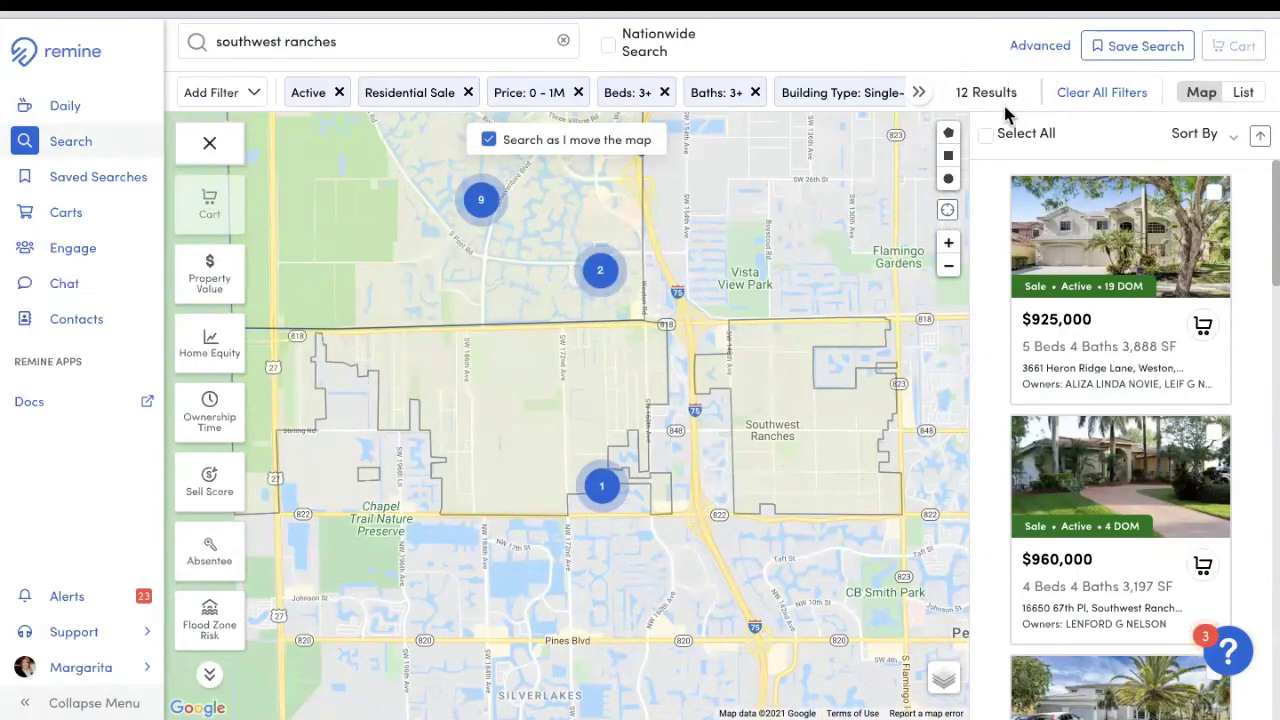
left_click(950, 267)
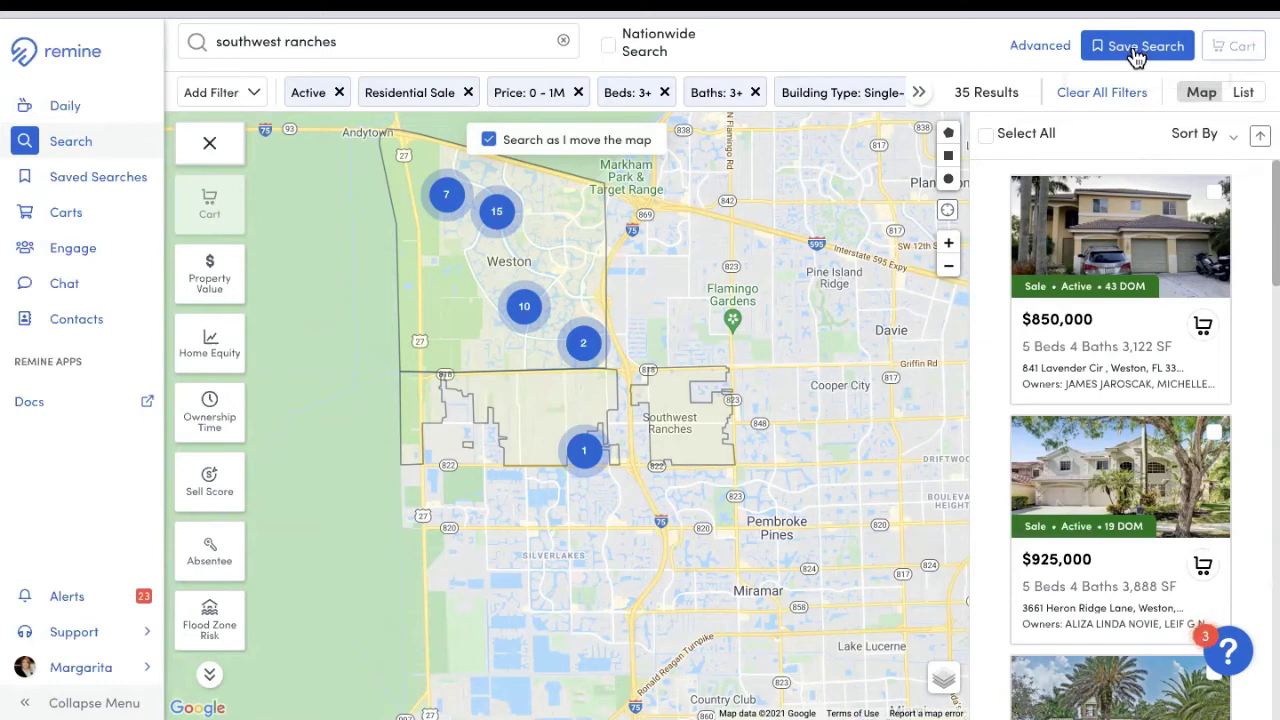
Step: Name the new saved search 'Single Family Weston/Southwest Ranches' and pick a contact to share it with
left_click(1143, 47)
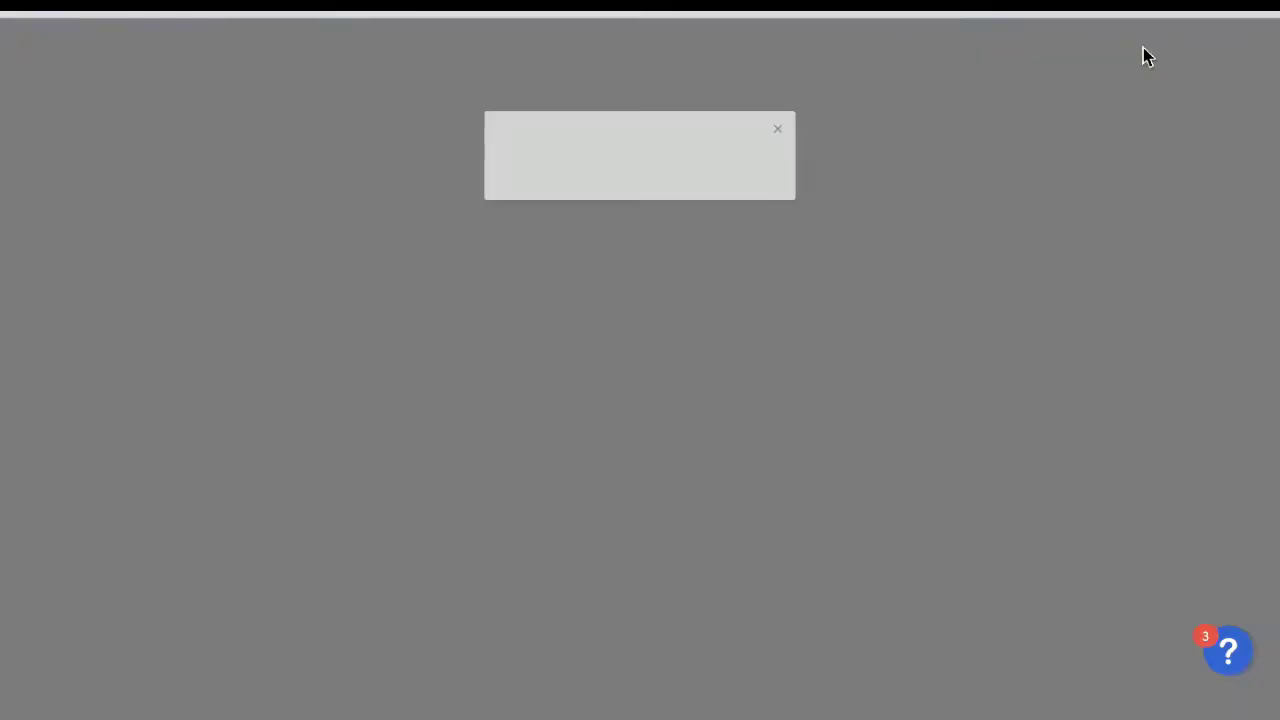
left_click_drag(637, 206, 405, 183)
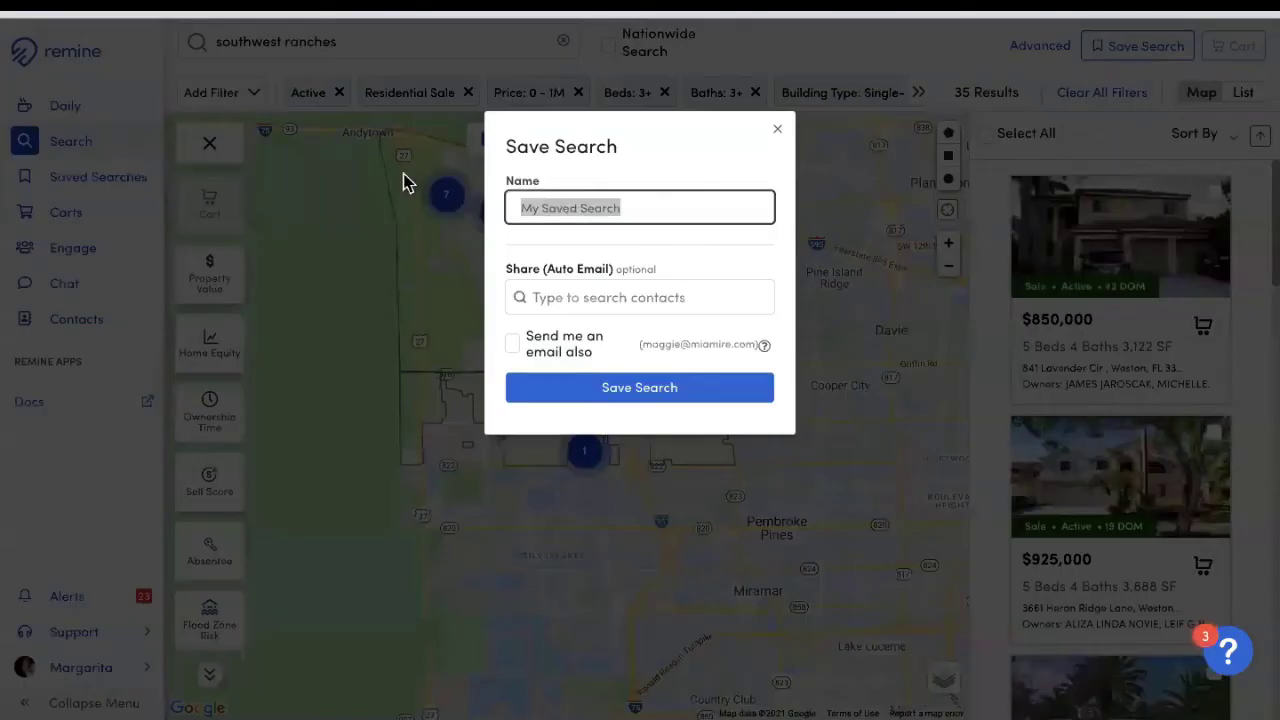
type("Single ")
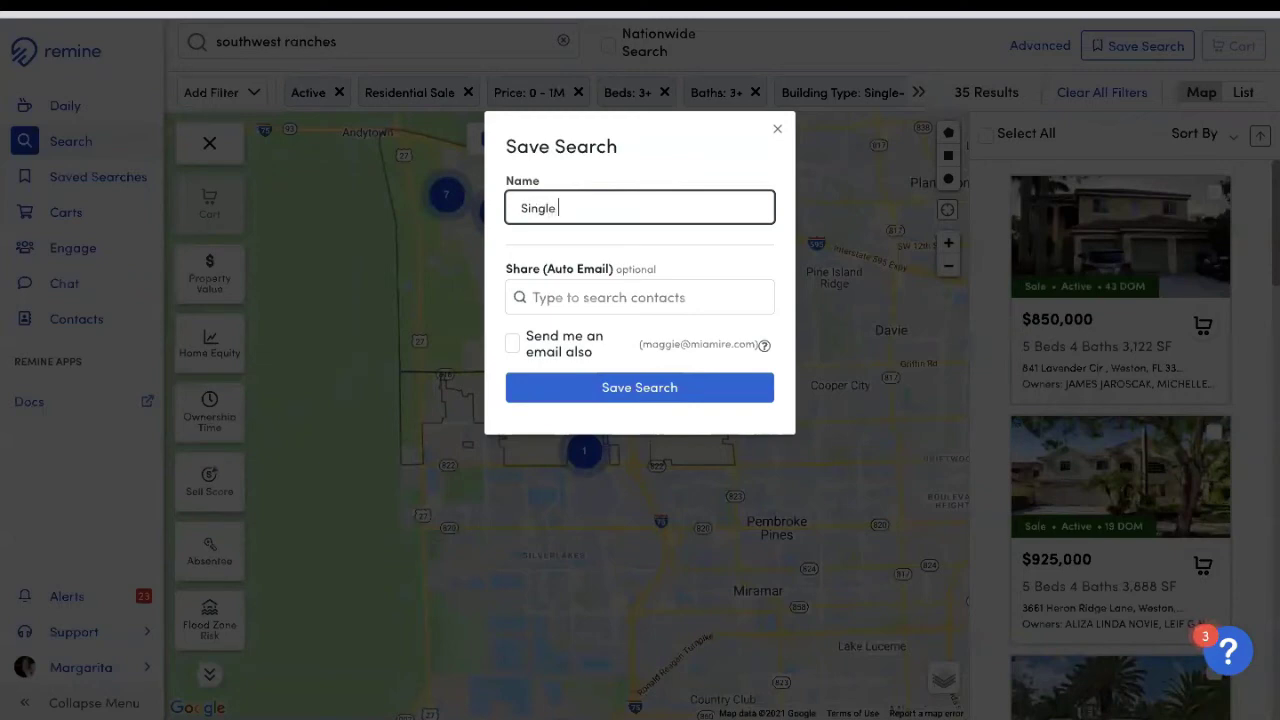
type("Family Weston/Sout")
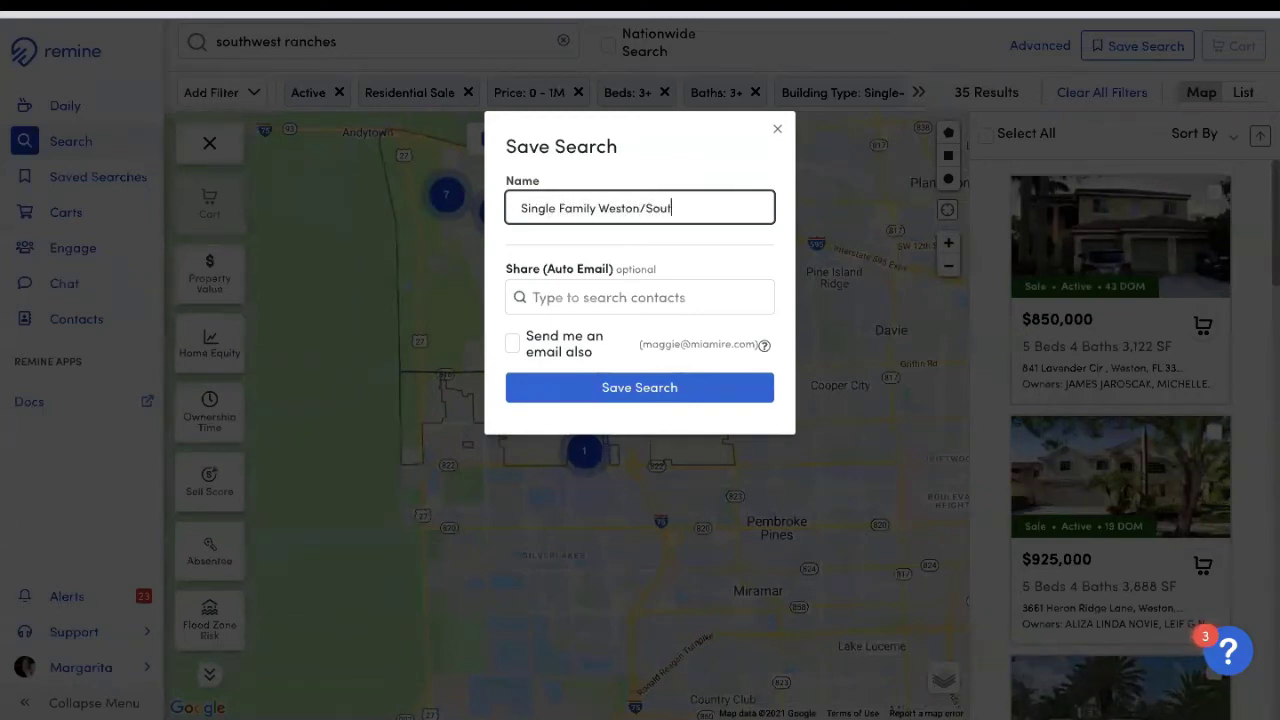
type("hwest Ranch")
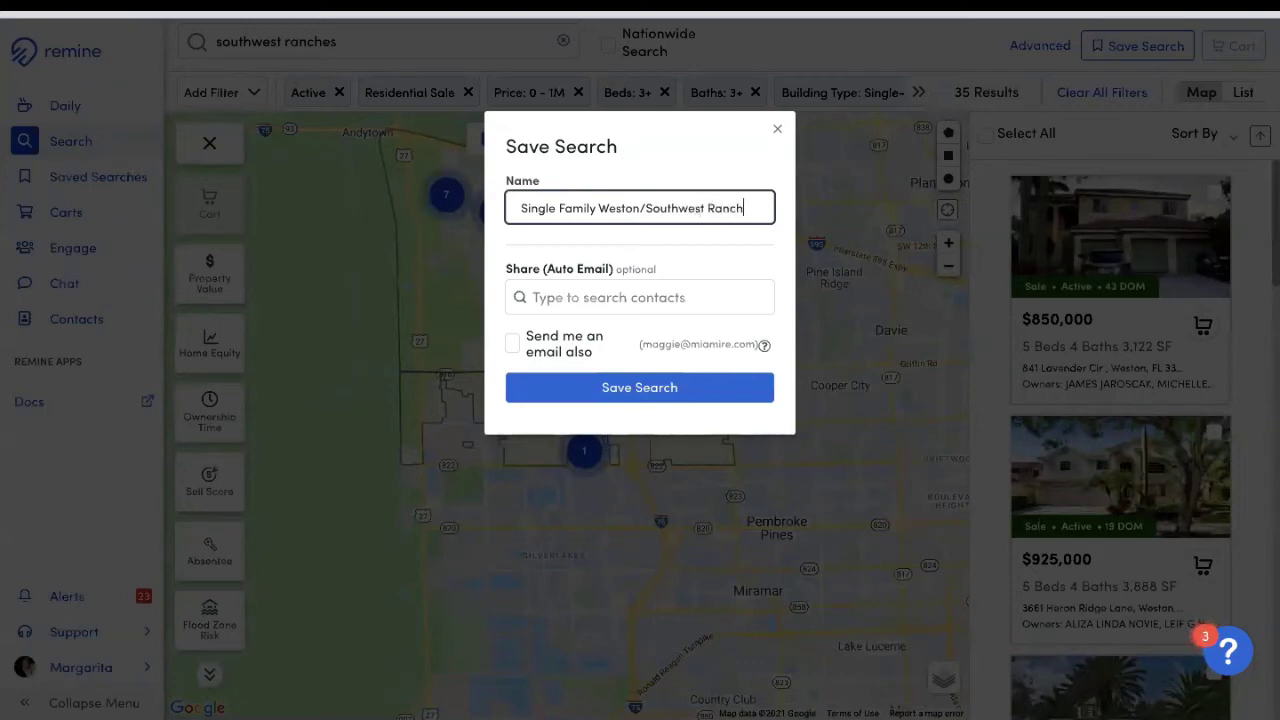
type("es")
left_click(640, 300)
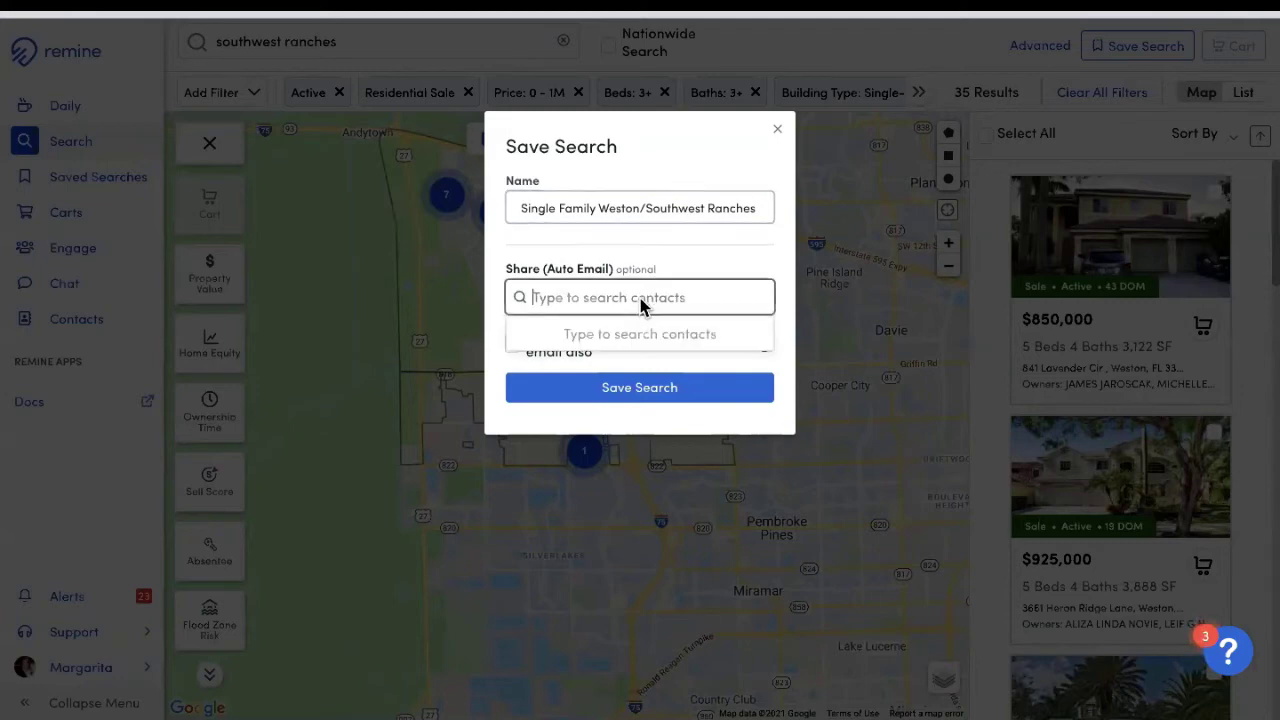
type("margarita")
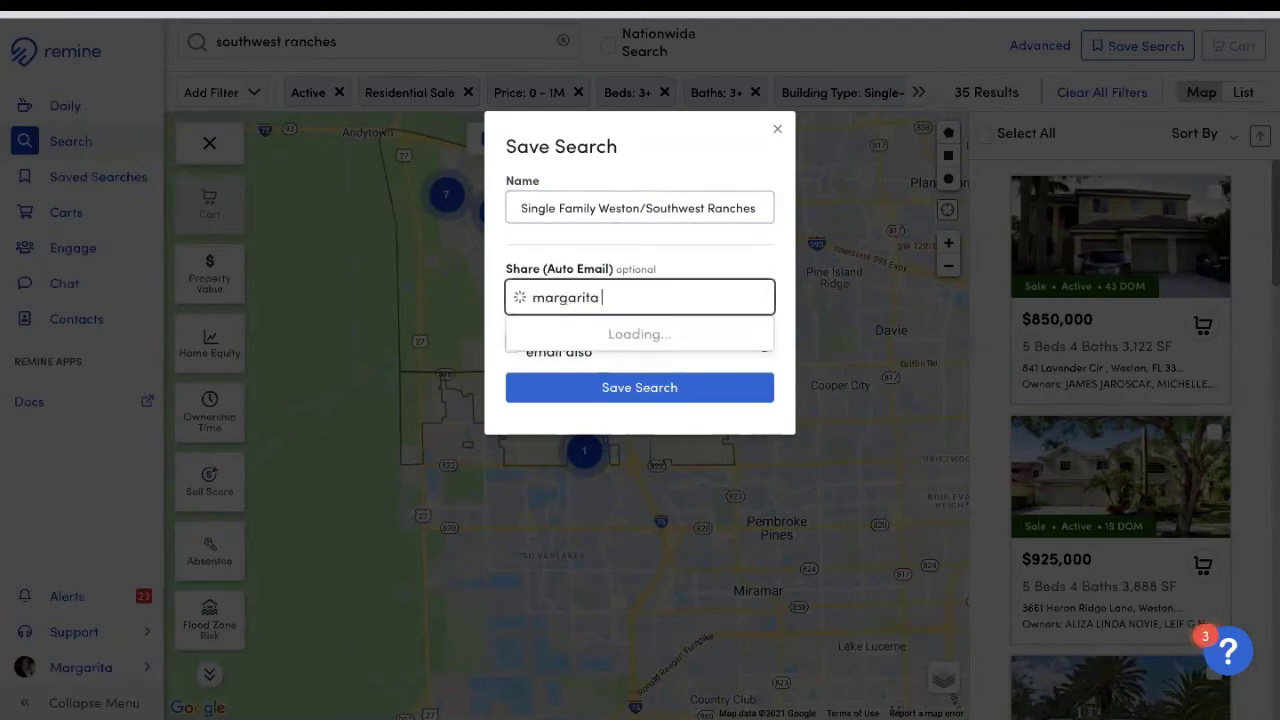
key("Return")
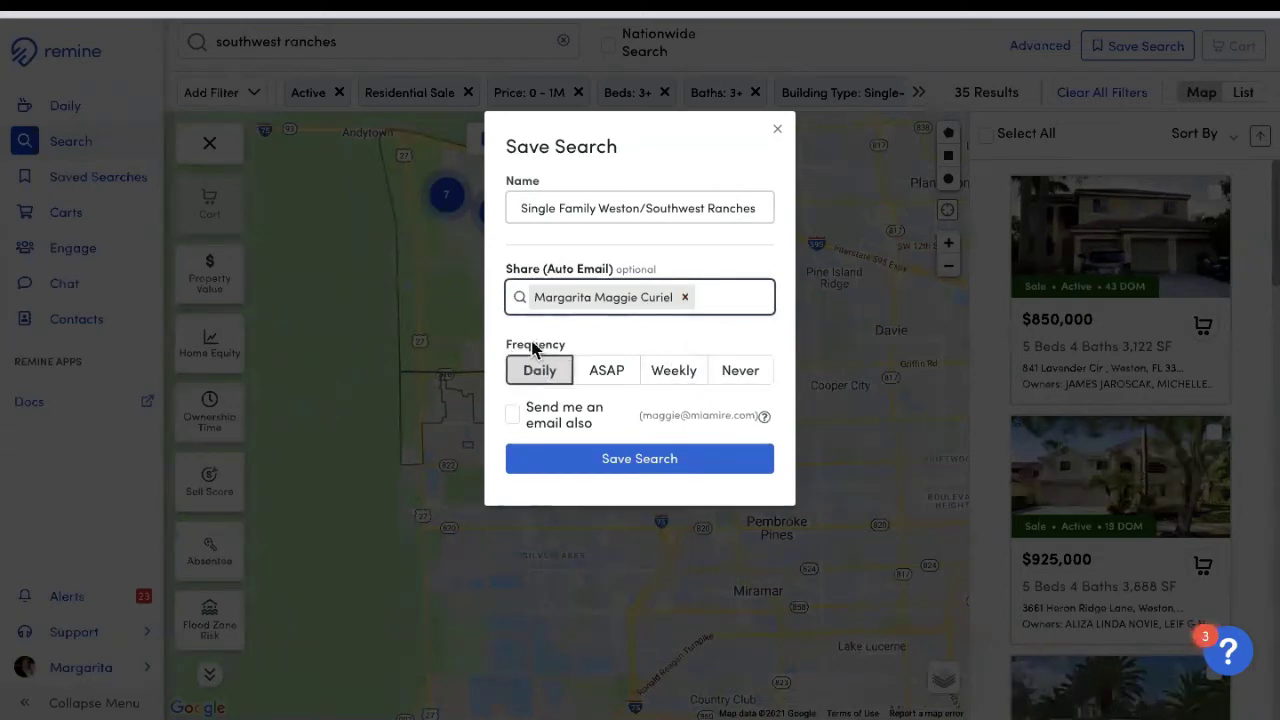
Step: Try each alert frequency, keep Daily, add 'Send me an email also', and save the search
left_click(535, 377)
left_click(618, 382)
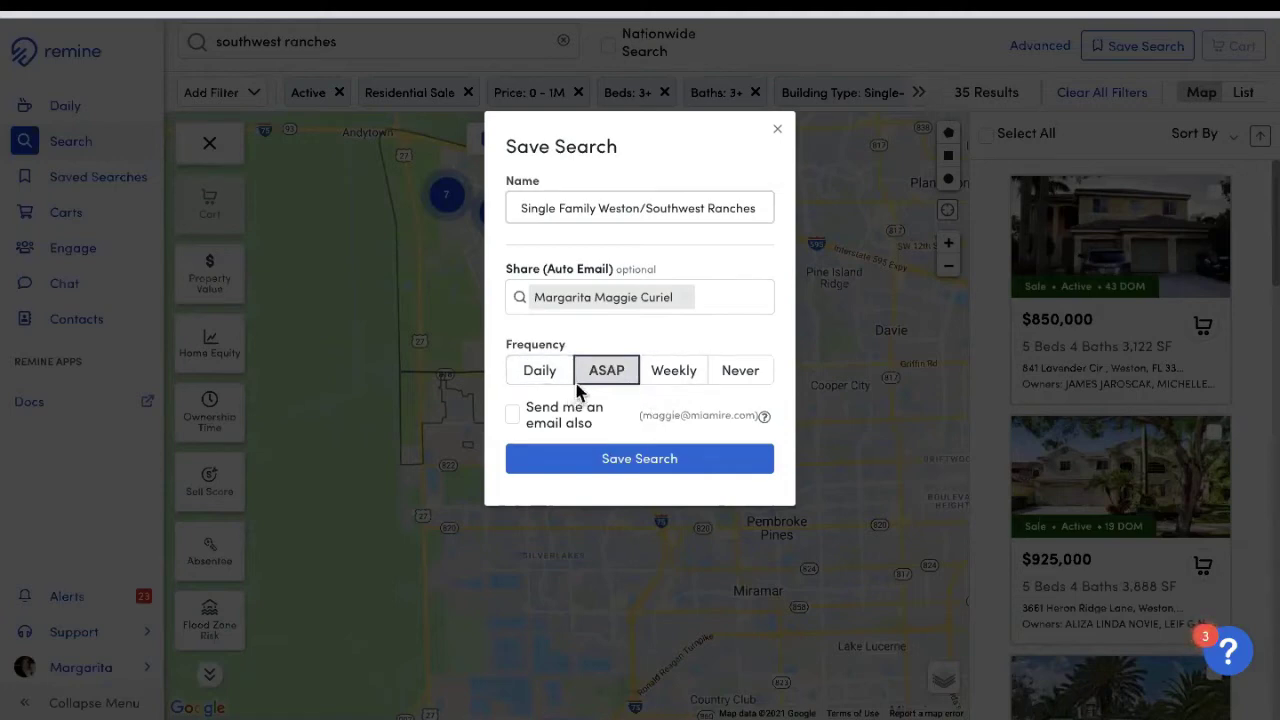
left_click(663, 378)
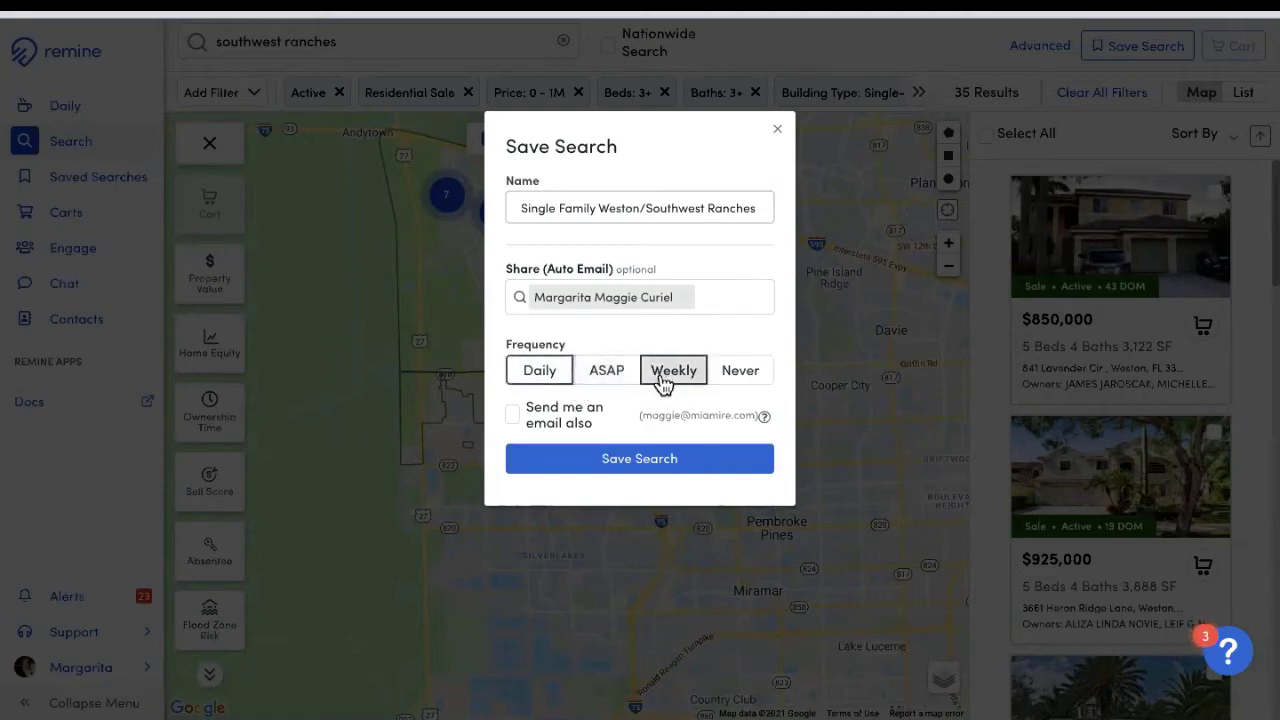
left_click(733, 379)
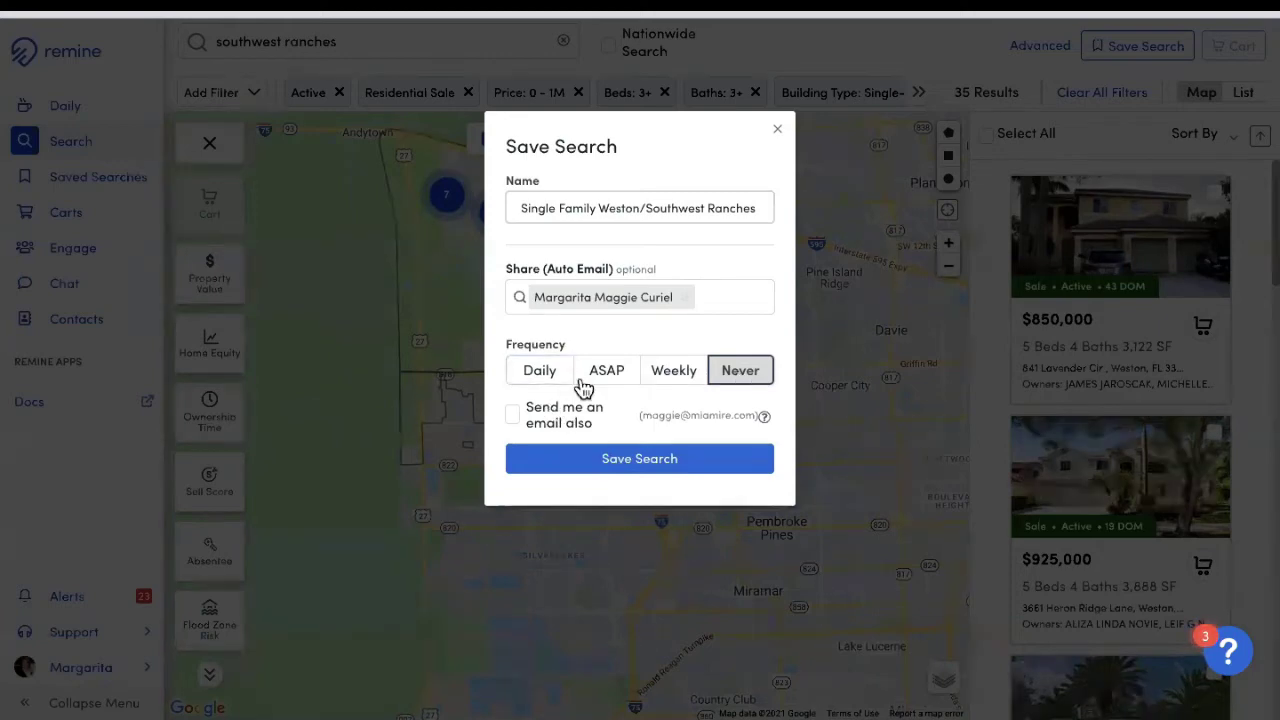
left_click(532, 372)
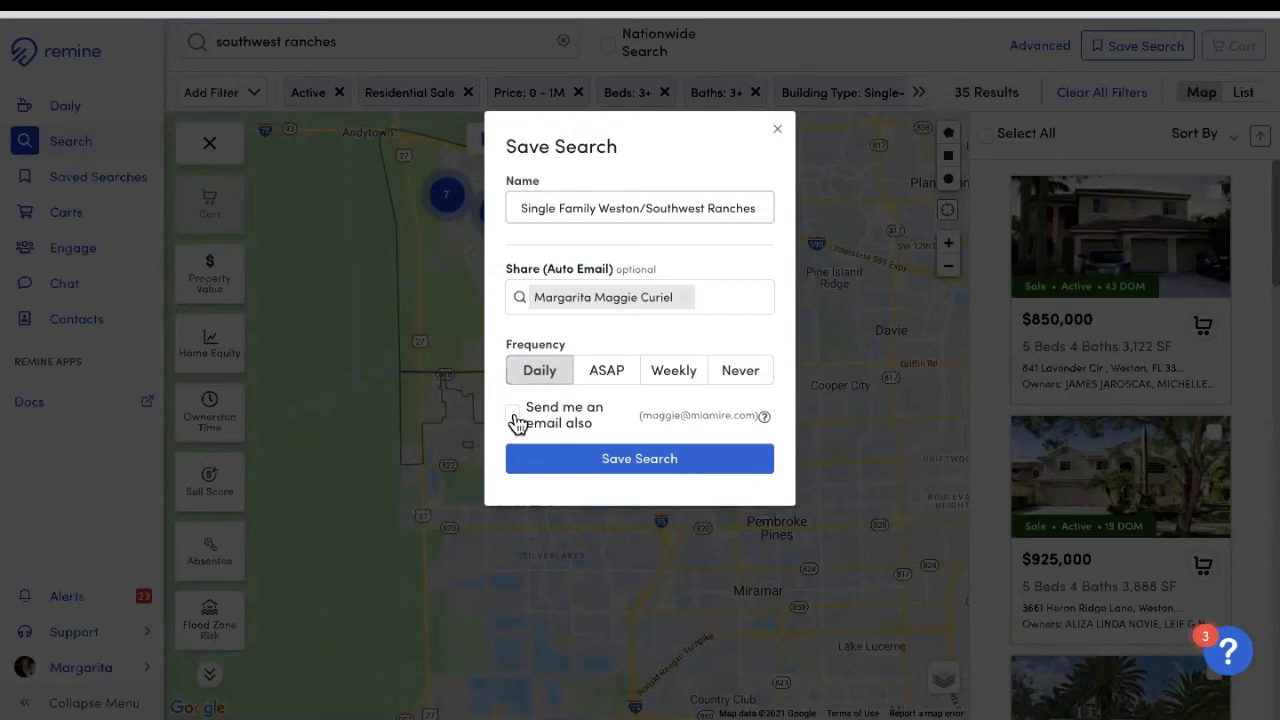
left_click(515, 421)
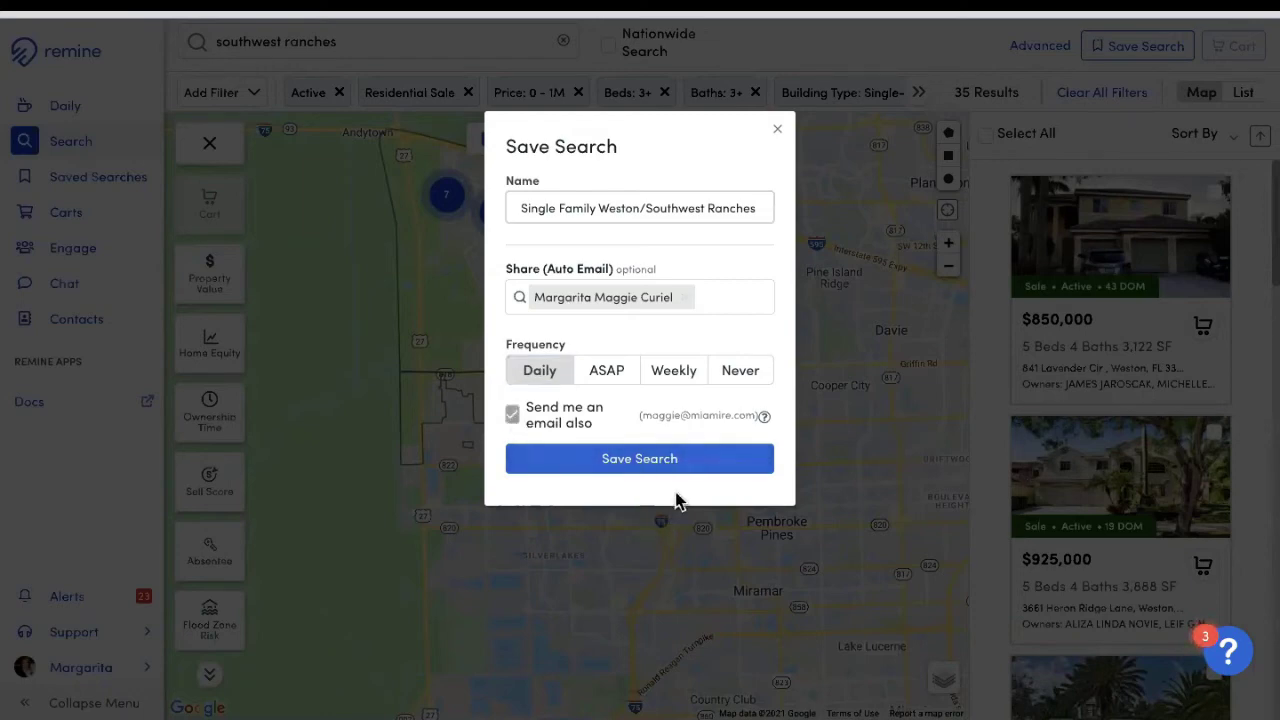
left_click(640, 463)
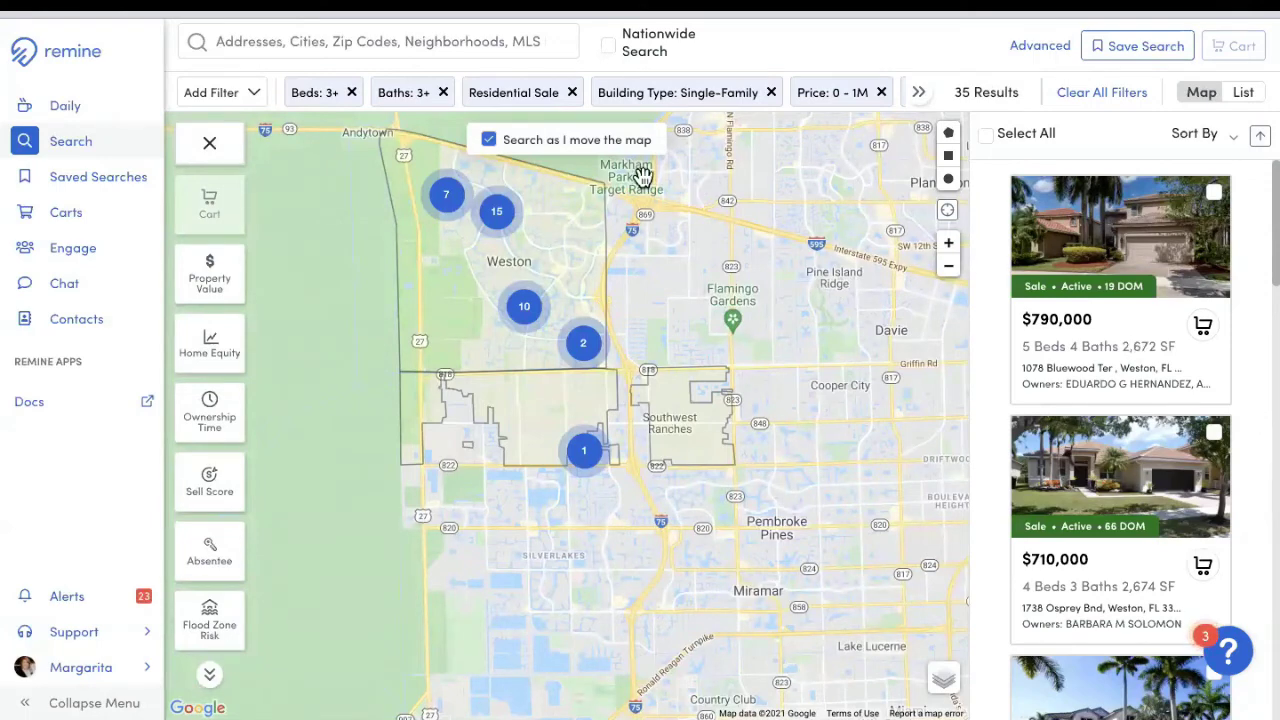
Step: In Saved Searches, confirm the search's title and set its alert frequency to WEEKLY
left_click(104, 193)
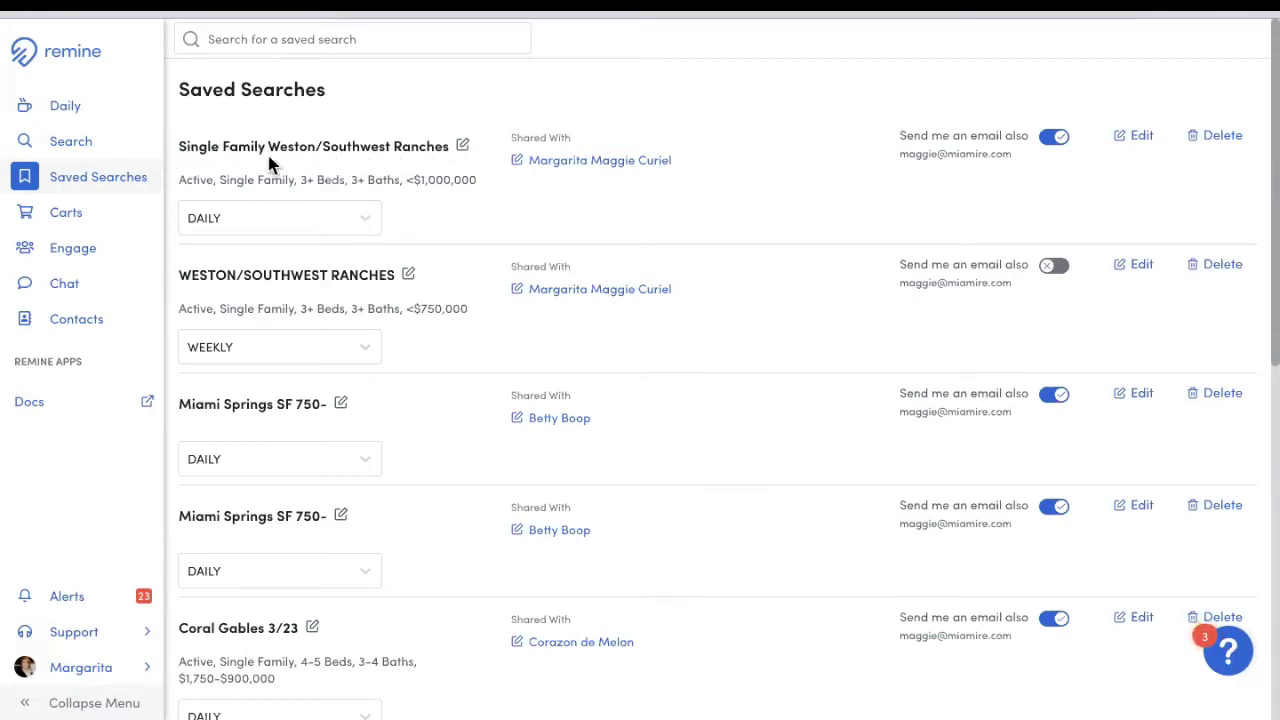
left_click(462, 147)
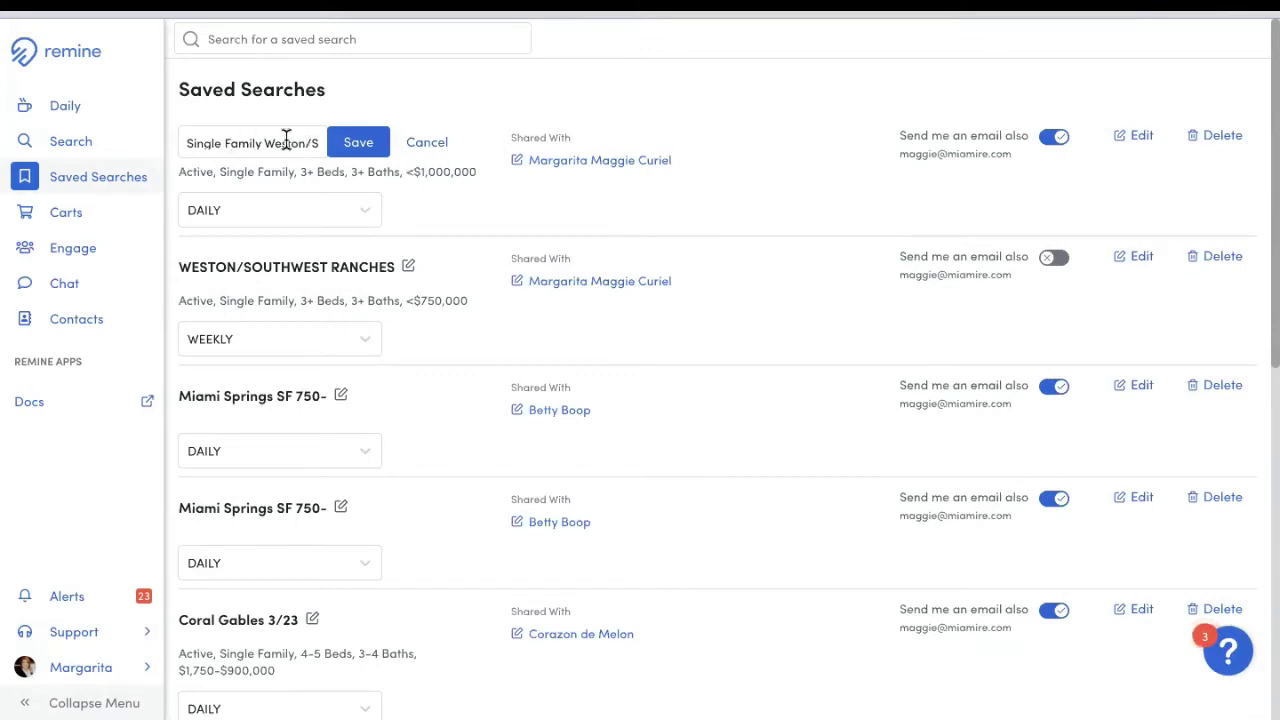
left_click(360, 140)
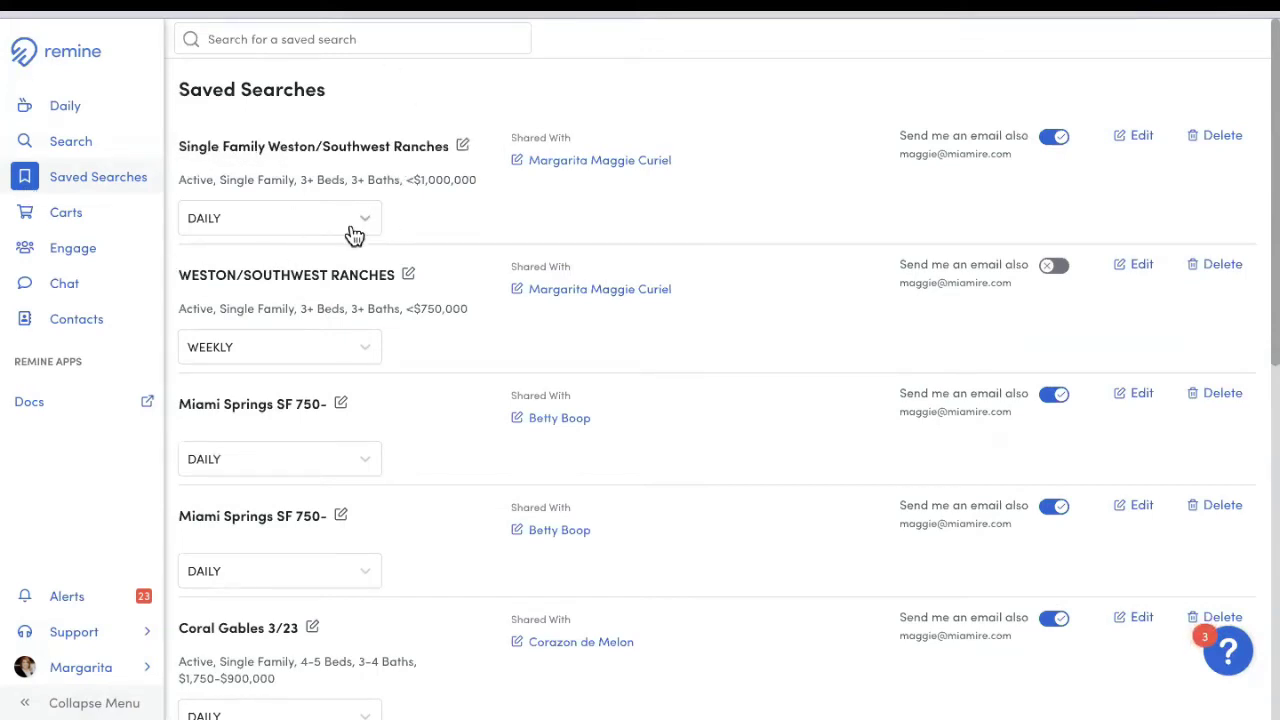
left_click(355, 232)
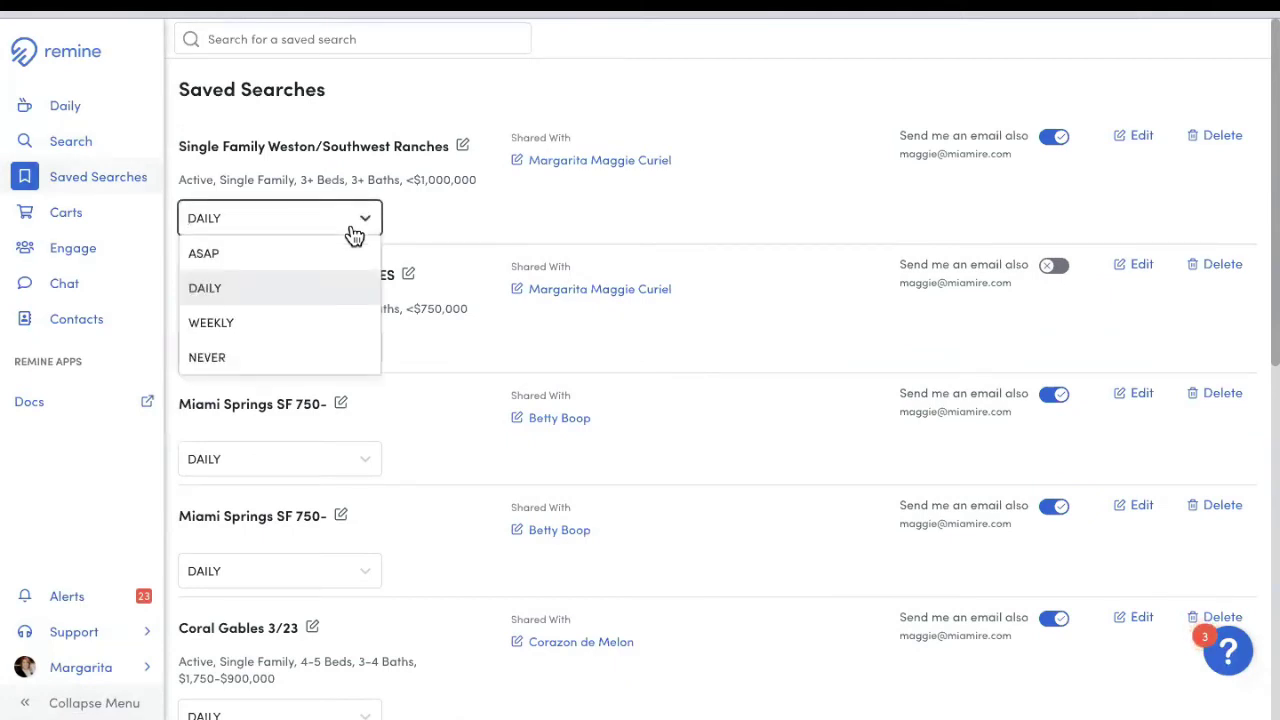
left_click(241, 326)
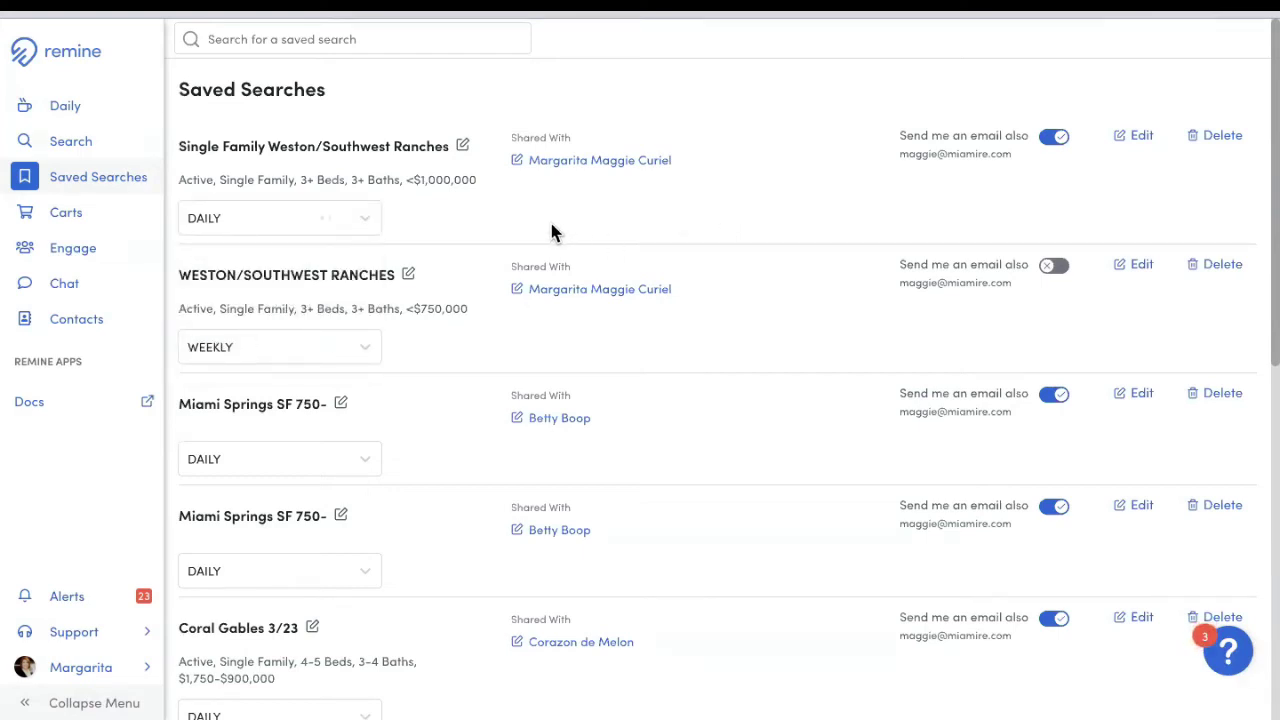
Step: Cancel the sharing edit and switch off 'Send me an email also'
left_click(590, 164)
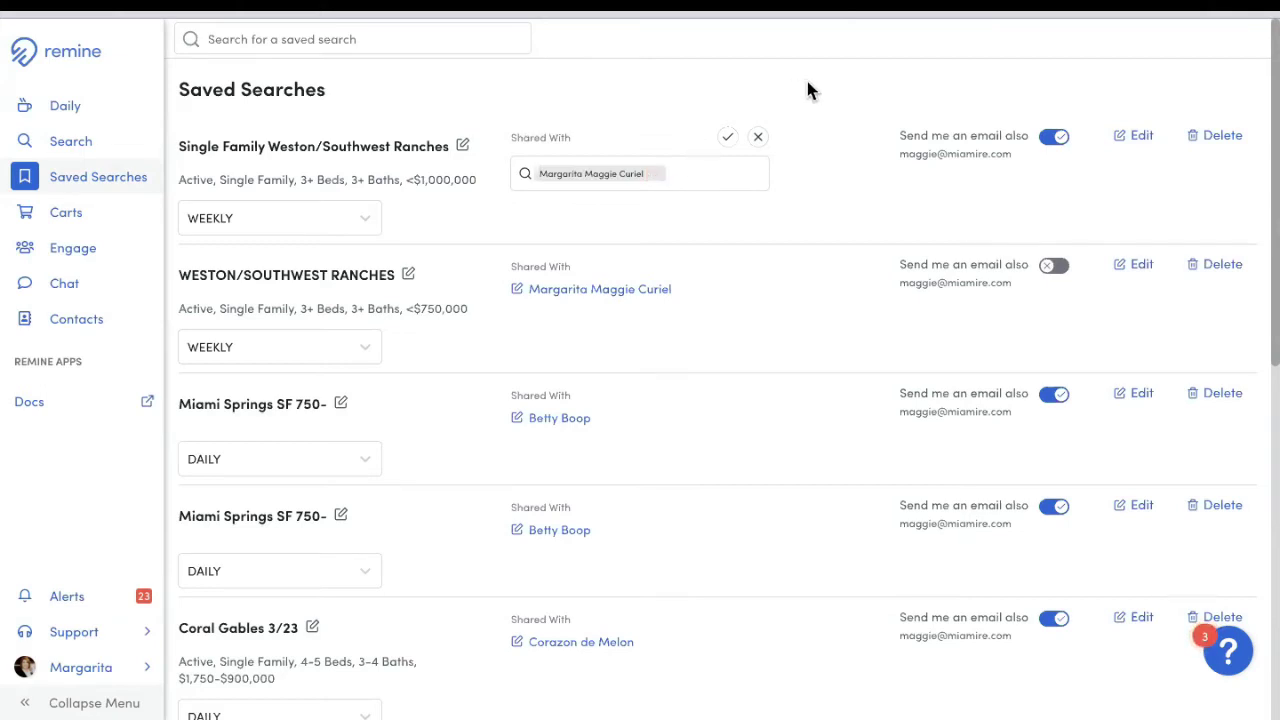
left_click(757, 138)
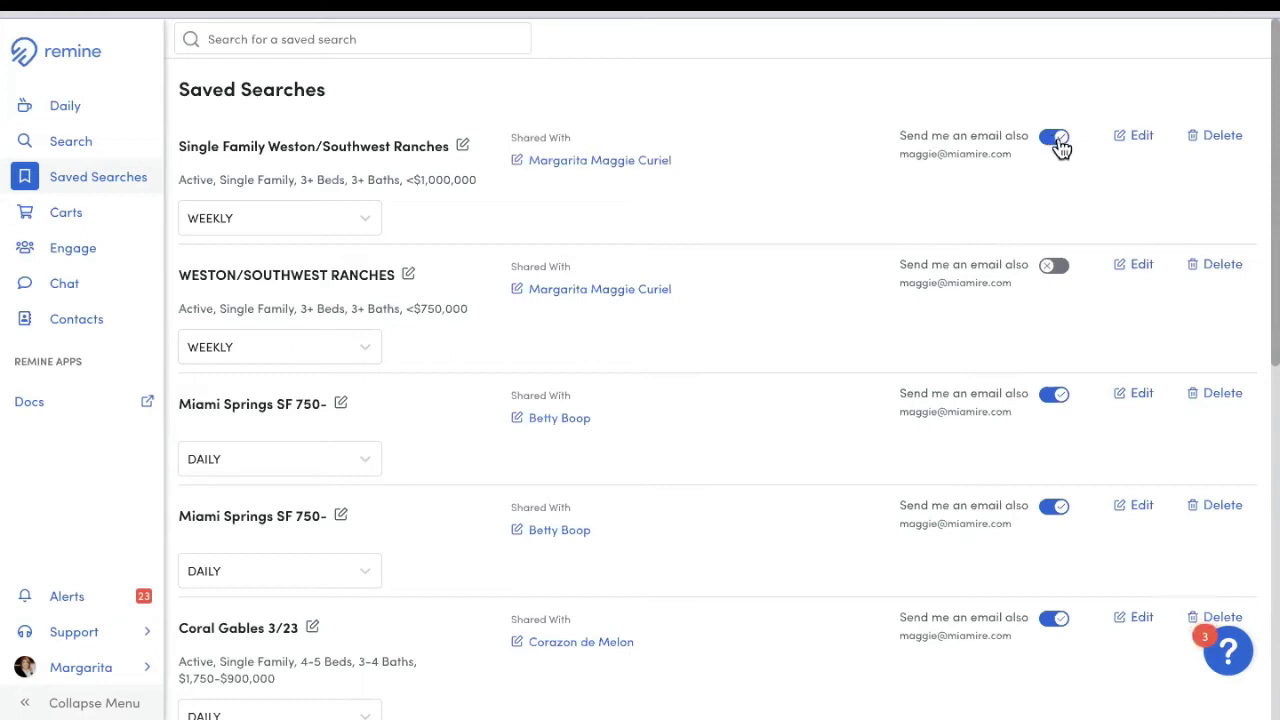
left_click(1054, 137)
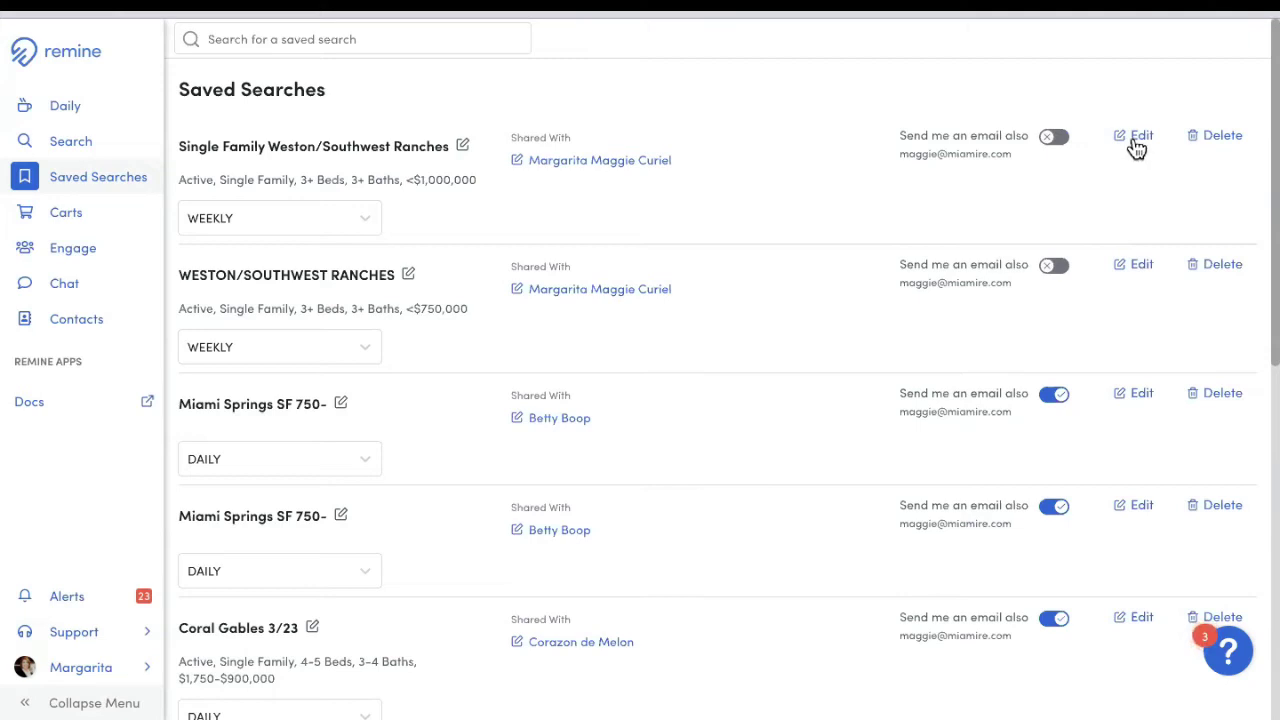
Step: Lower the search's maximum price to 850000 and update the existing saved search
left_click(1138, 146)
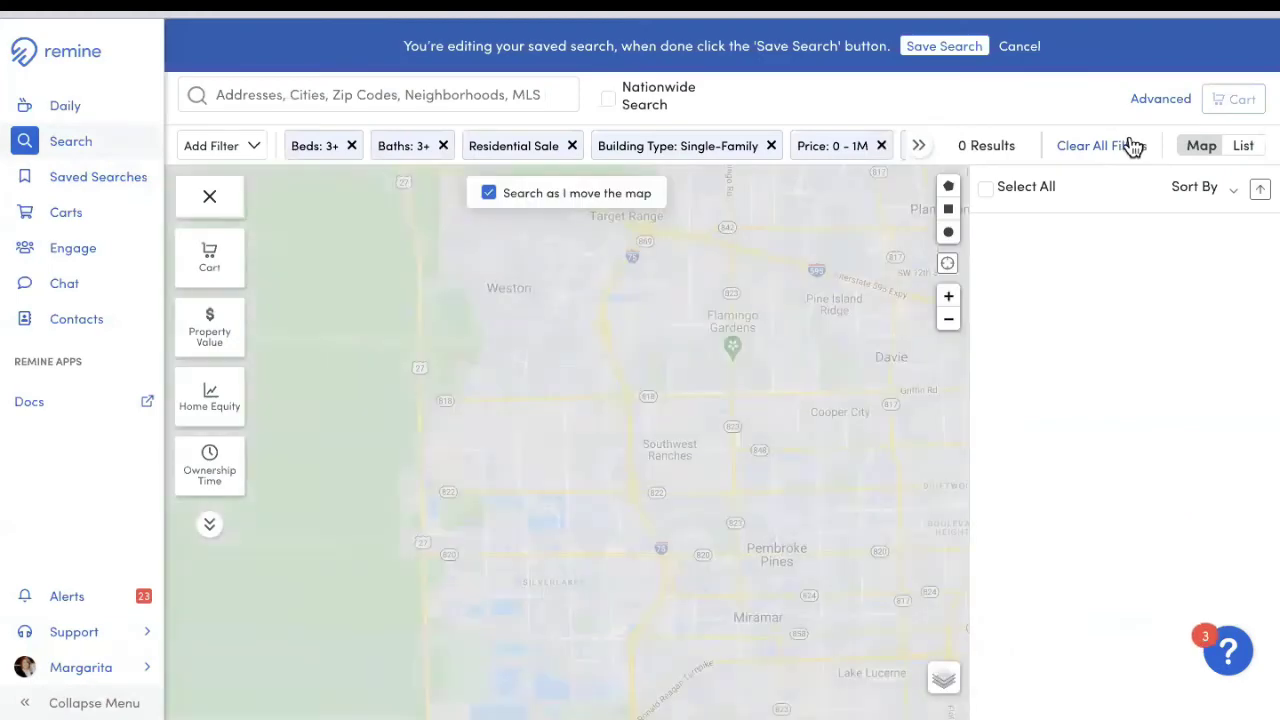
left_click(860, 147)
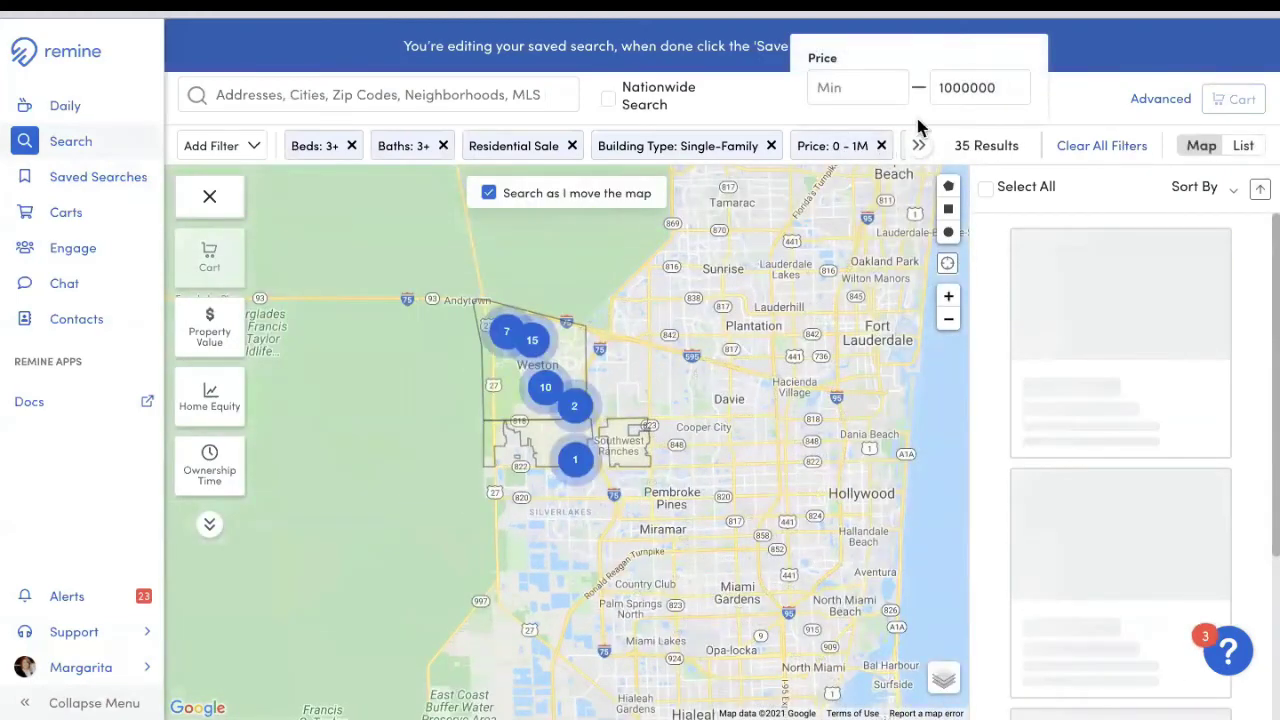
left_click(1013, 92)
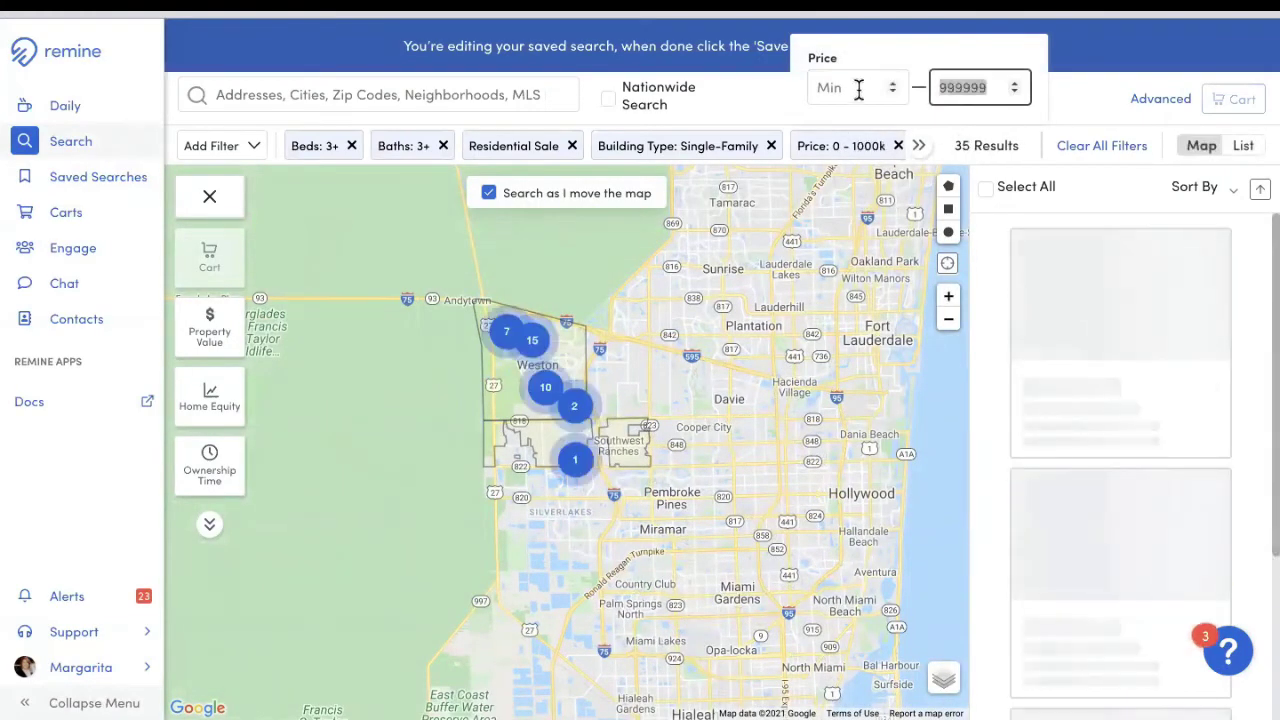
type("850")
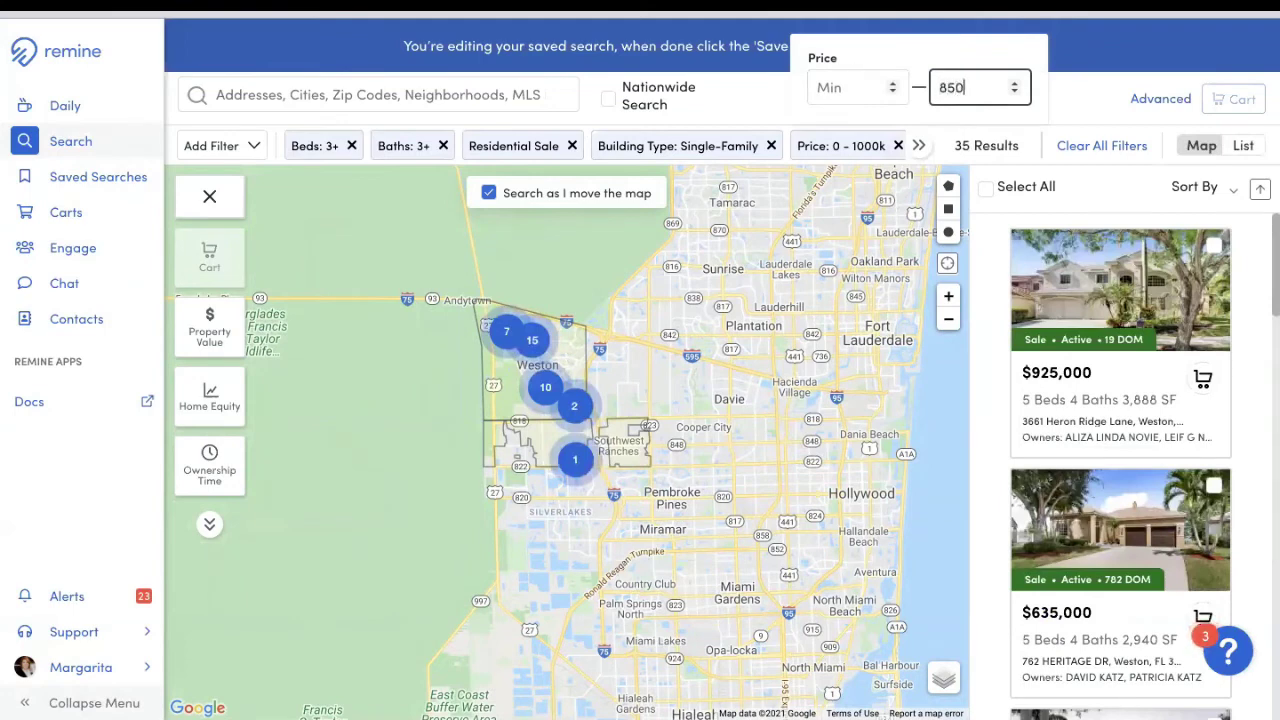
type("000")
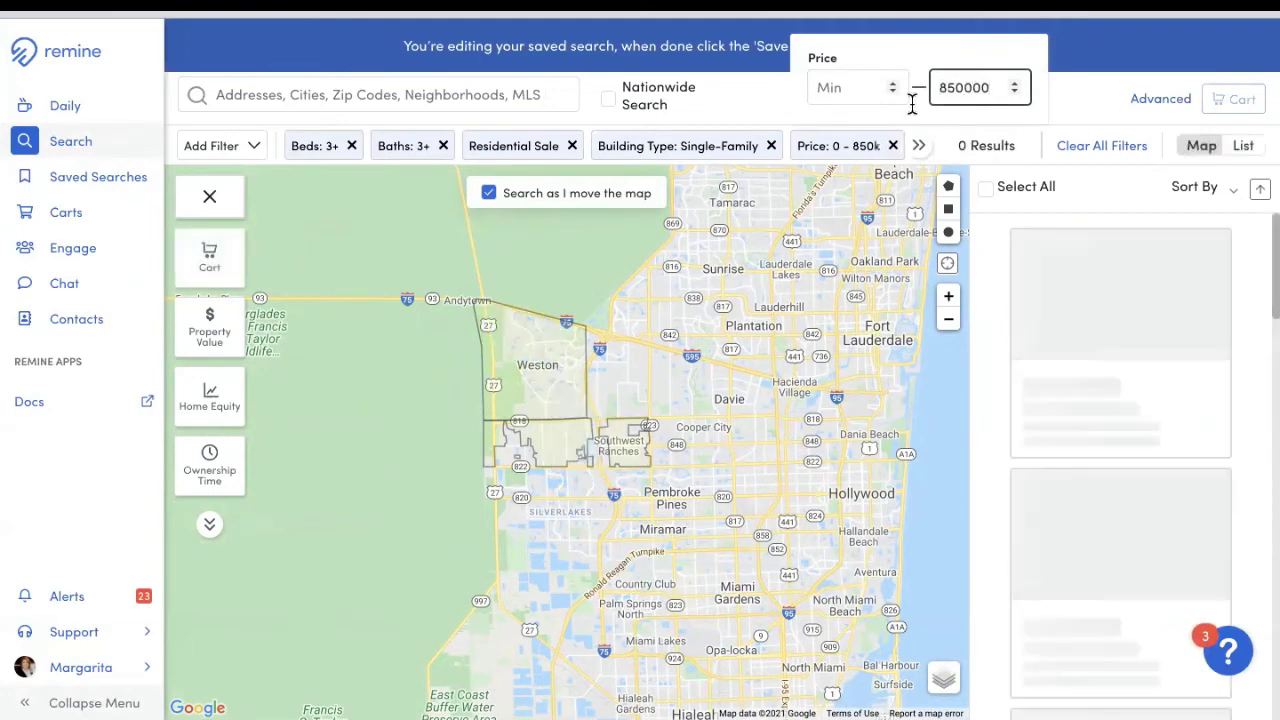
left_click(1092, 114)
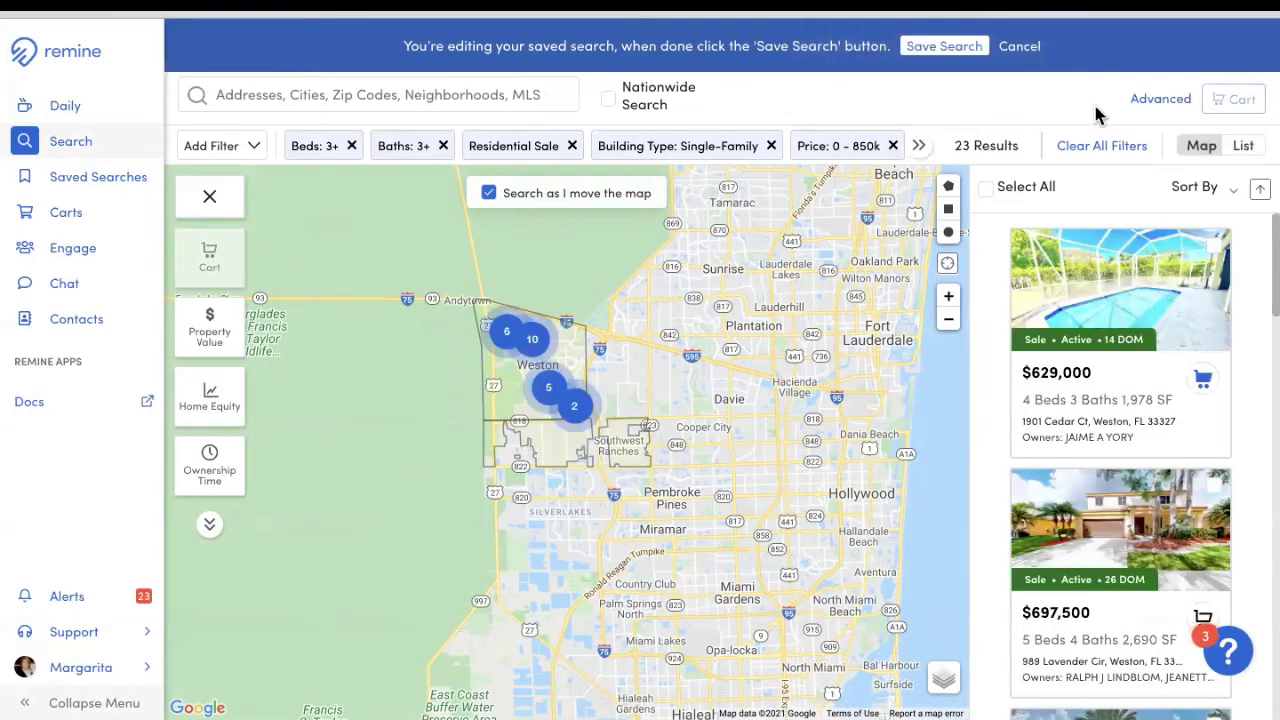
left_click(942, 52)
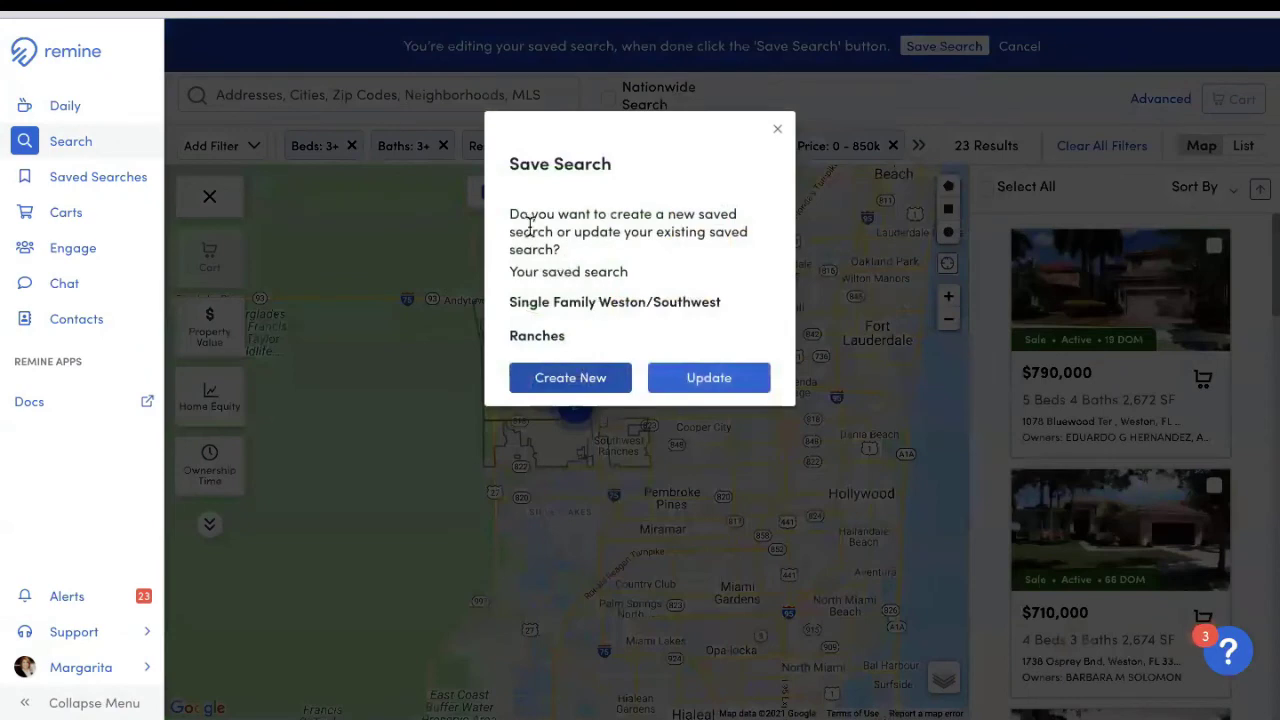
left_click(722, 388)
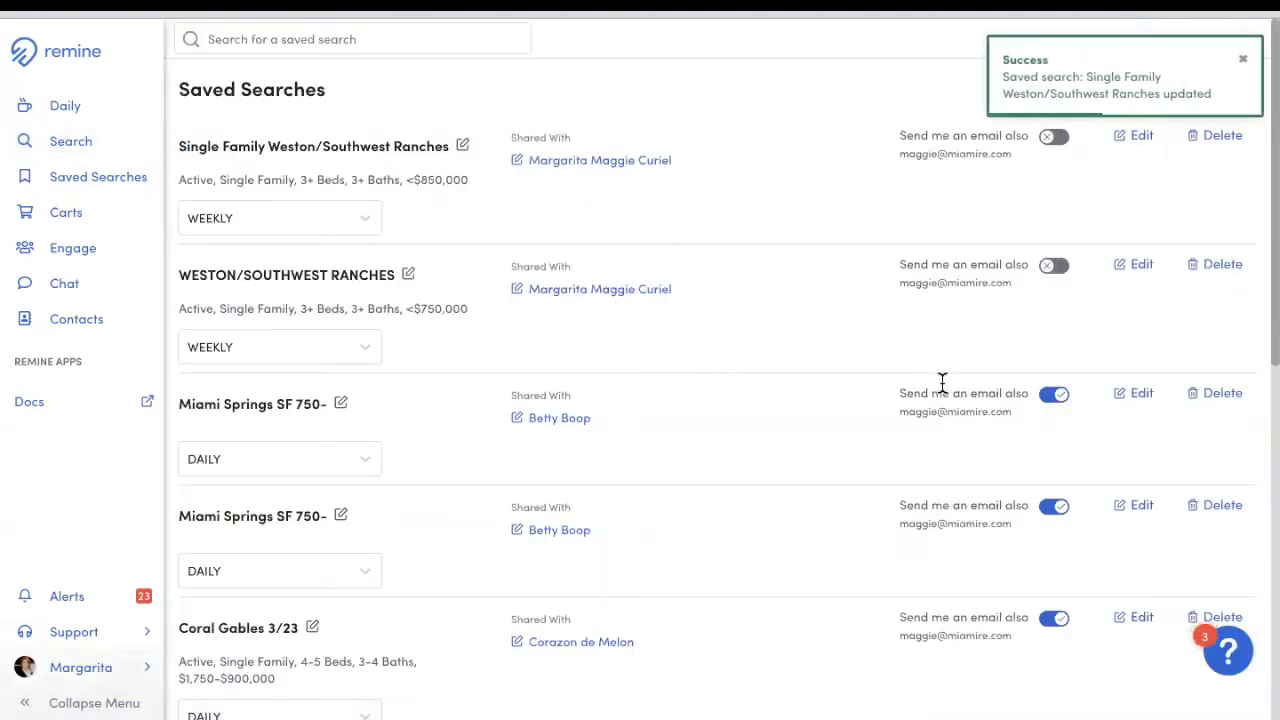
Step: Delete Single Family Weston/Southwest Ranches with Yes, Delete, dismiss the notifications, and go back to Search
left_click(1240, 62)
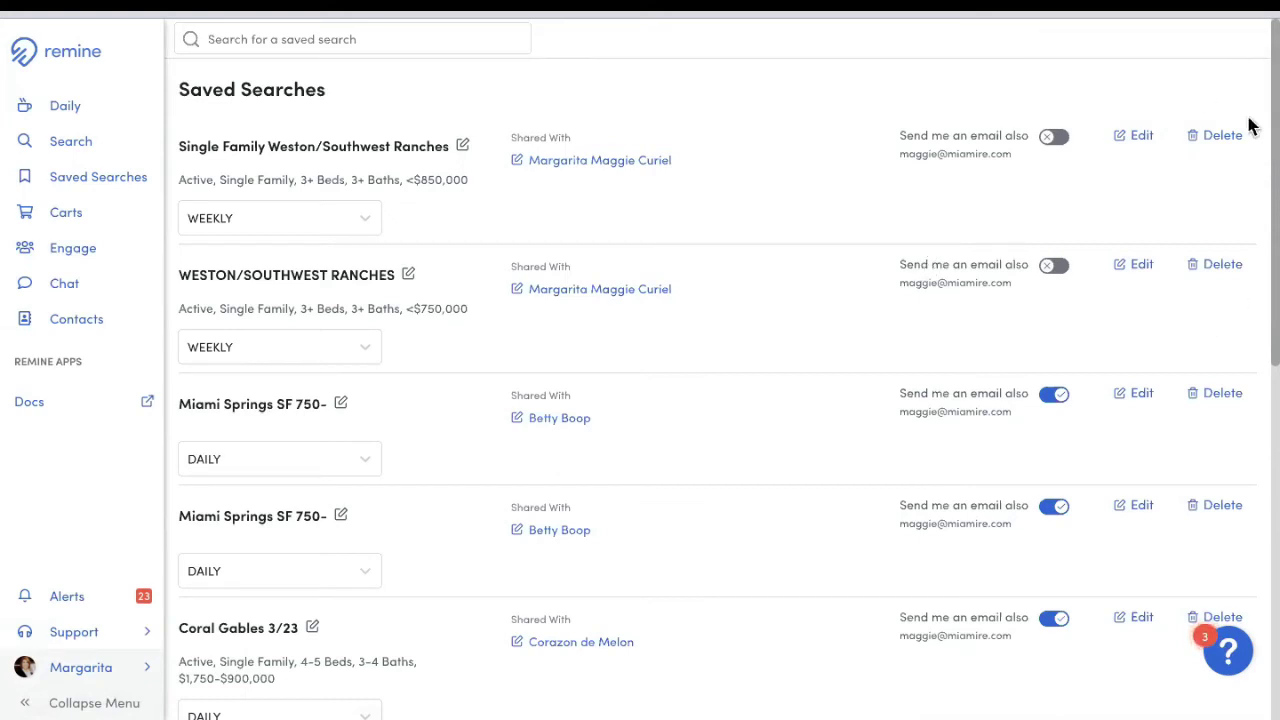
left_click(1228, 140)
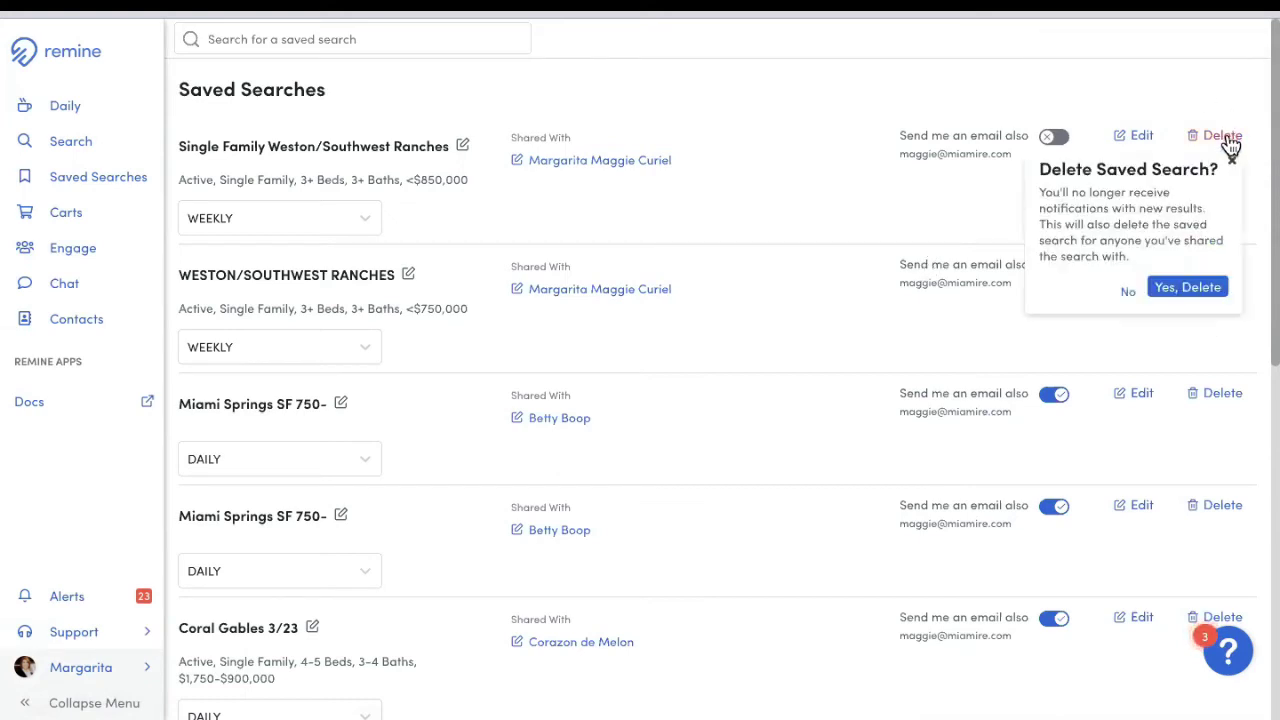
left_click(1196, 288)
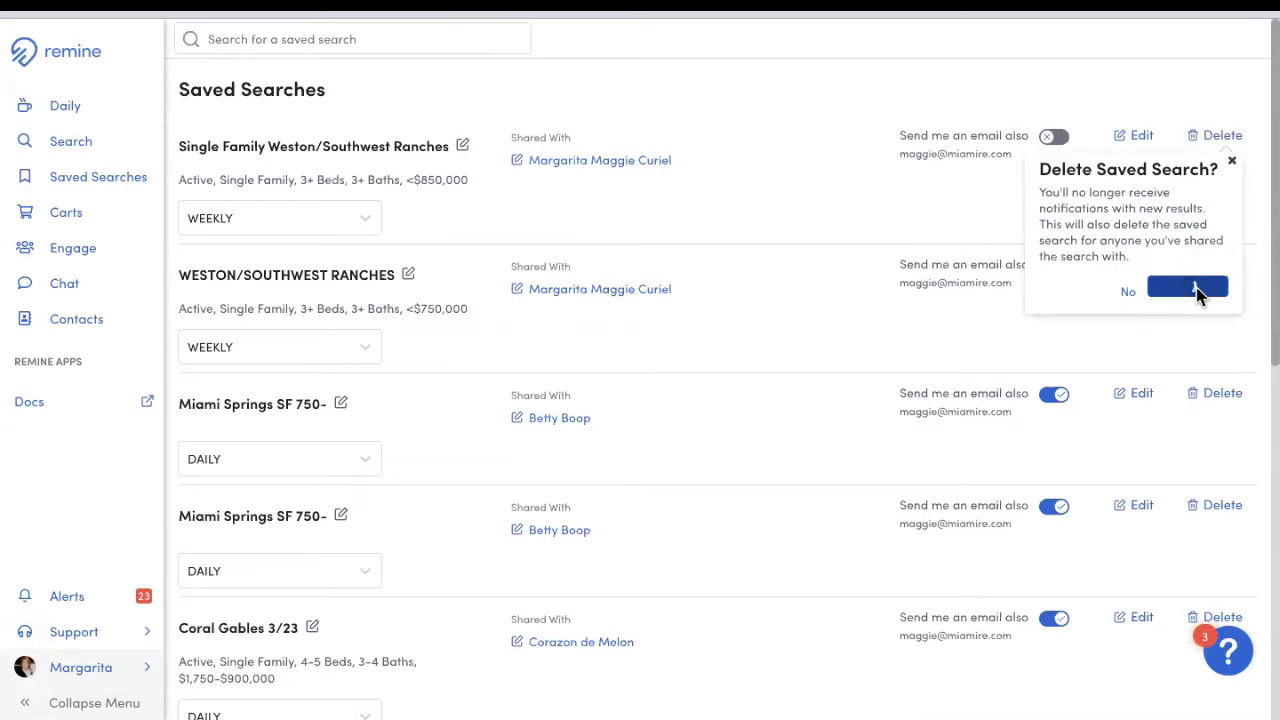
left_click(1245, 60)
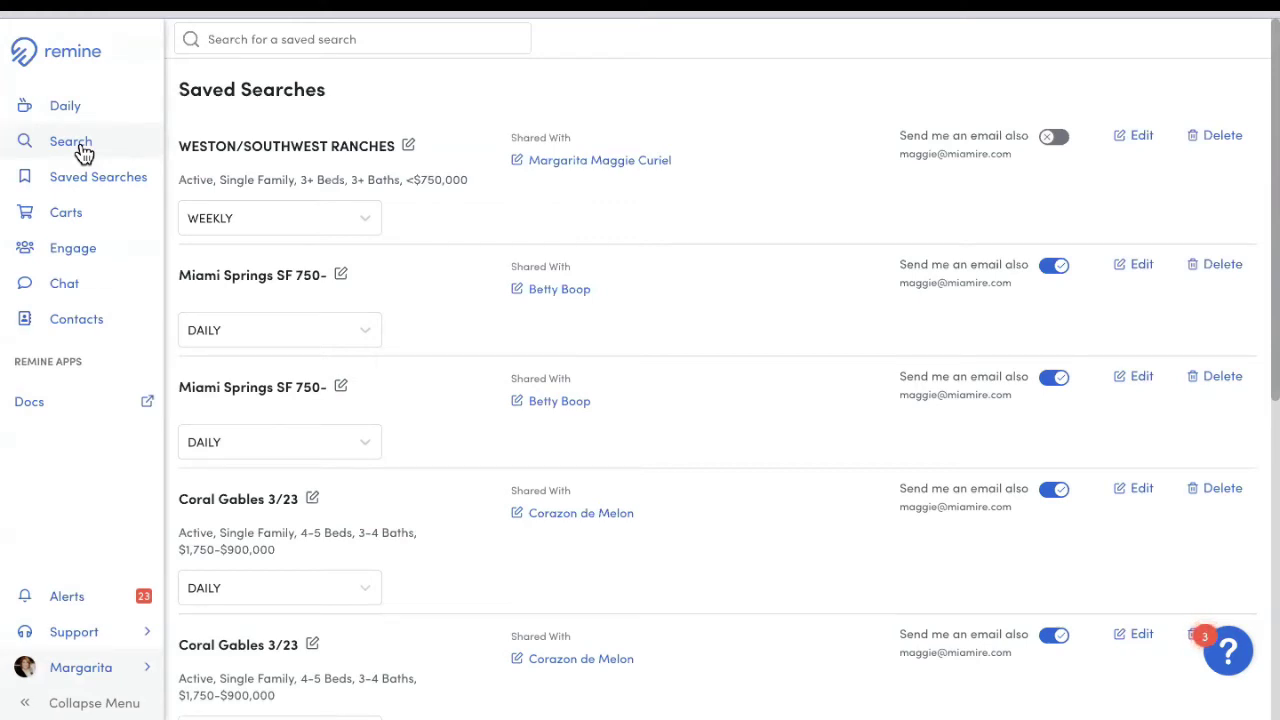
left_click(82, 147)
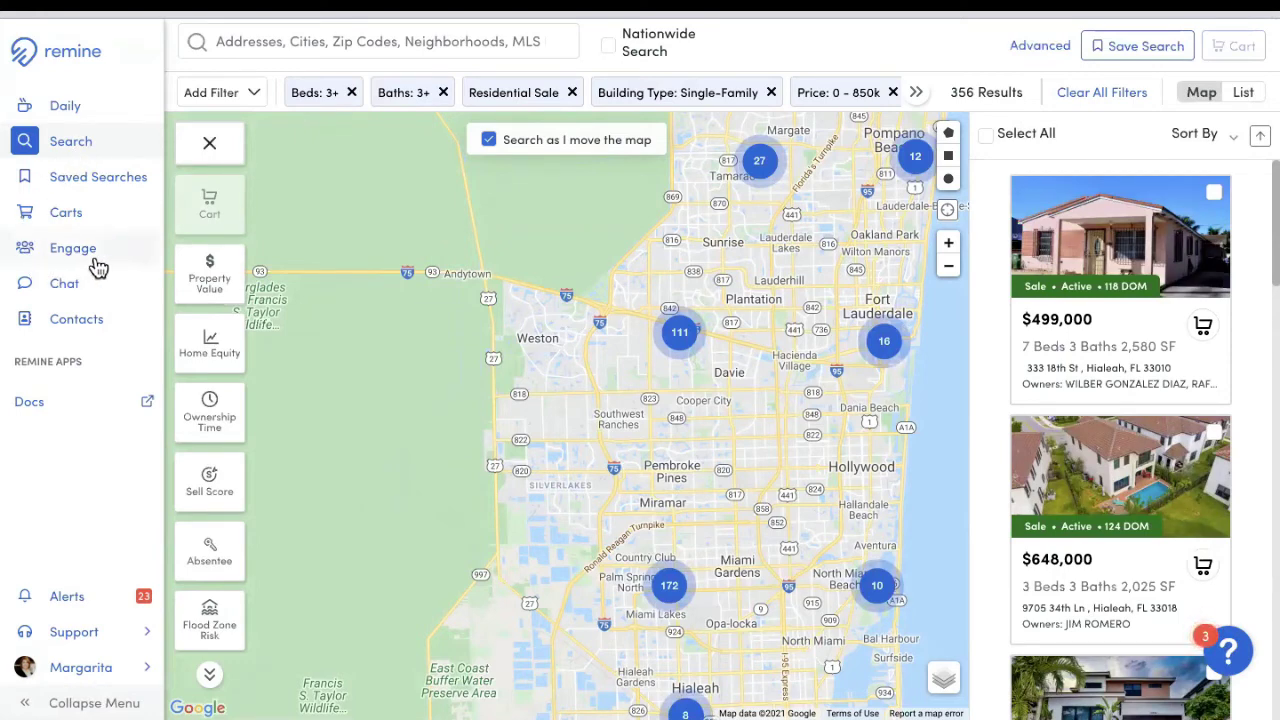
left_click(70, 262)
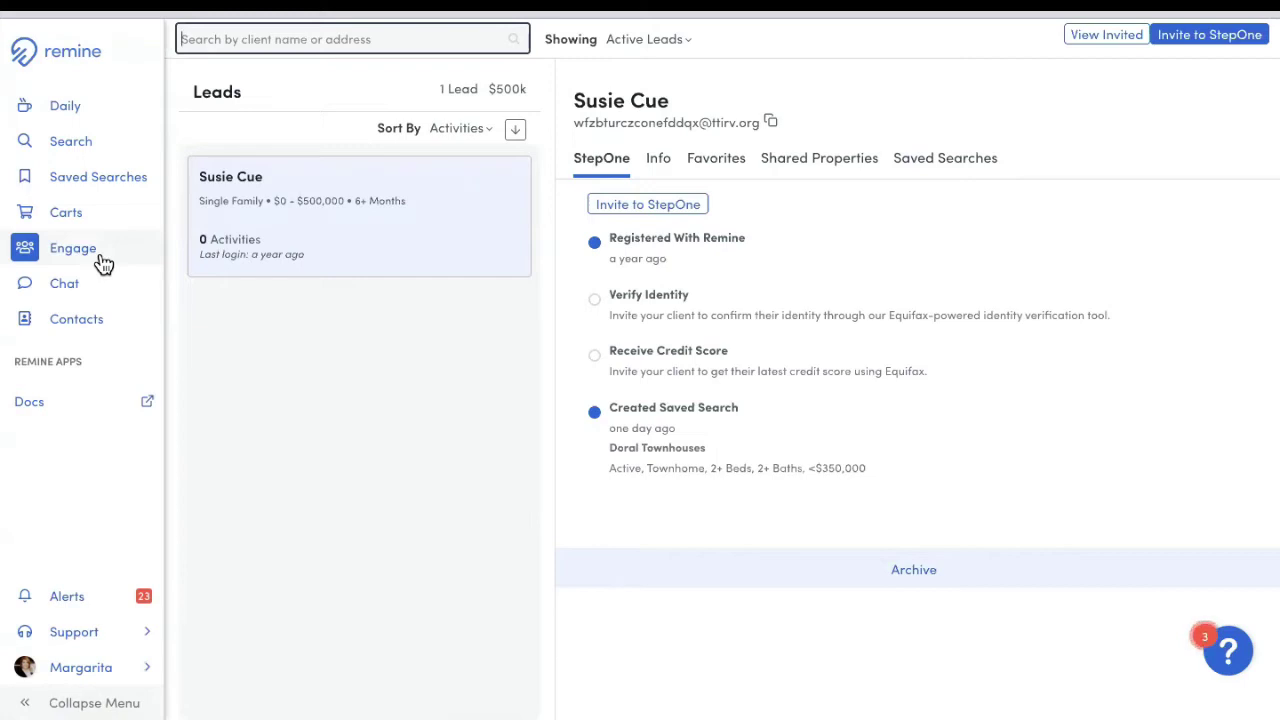
left_click(704, 163)
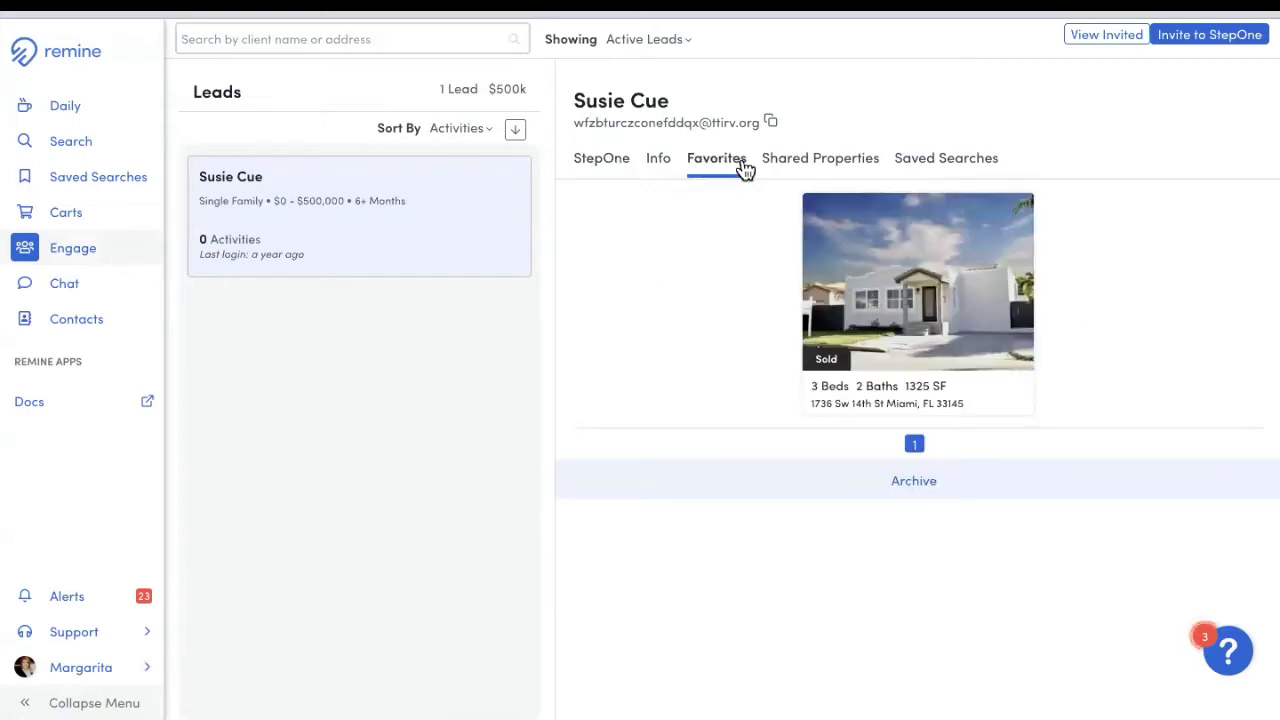
left_click(798, 170)
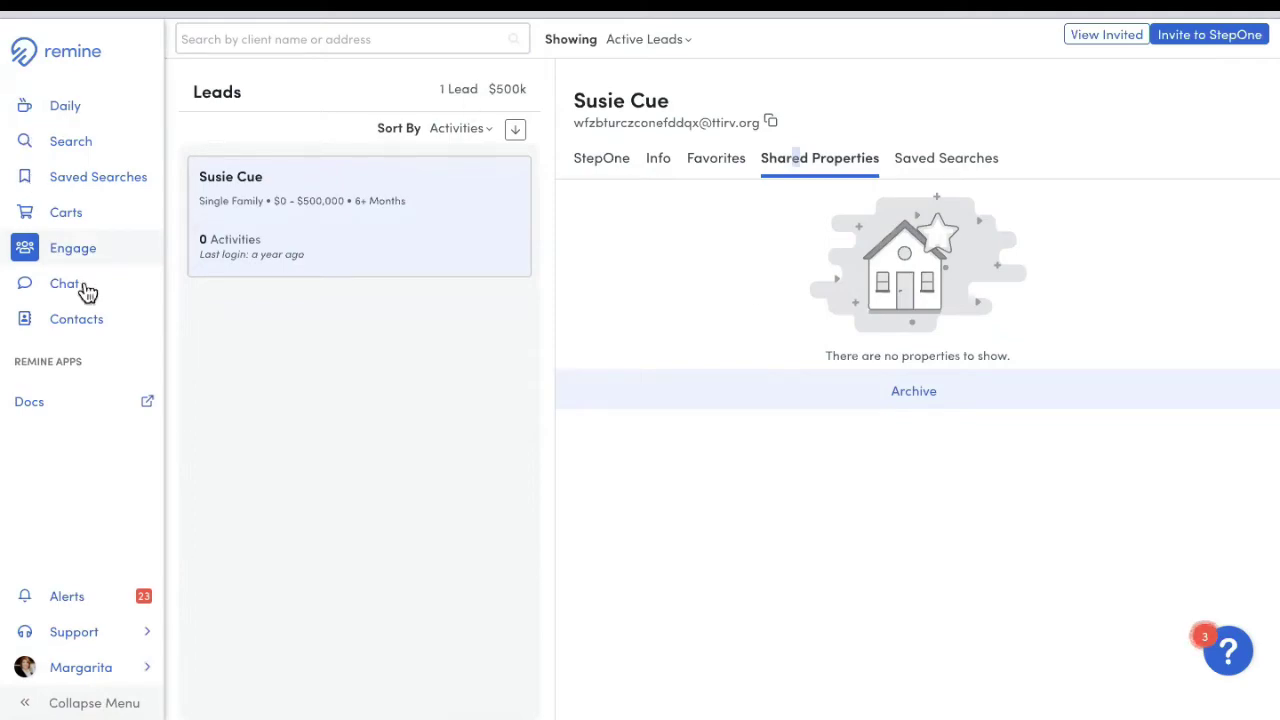
left_click(71, 144)
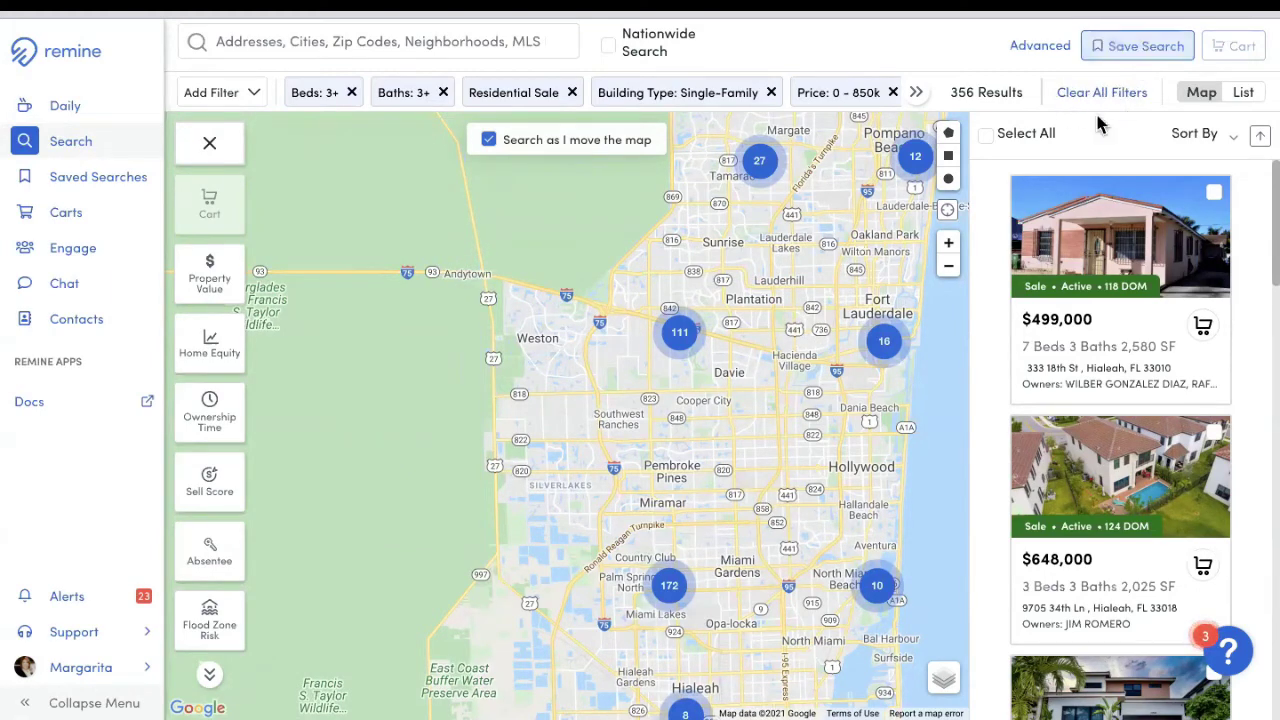
Step: Clear all filters and choose Brickell under Neighborhoods in the location search
left_click(1104, 94)
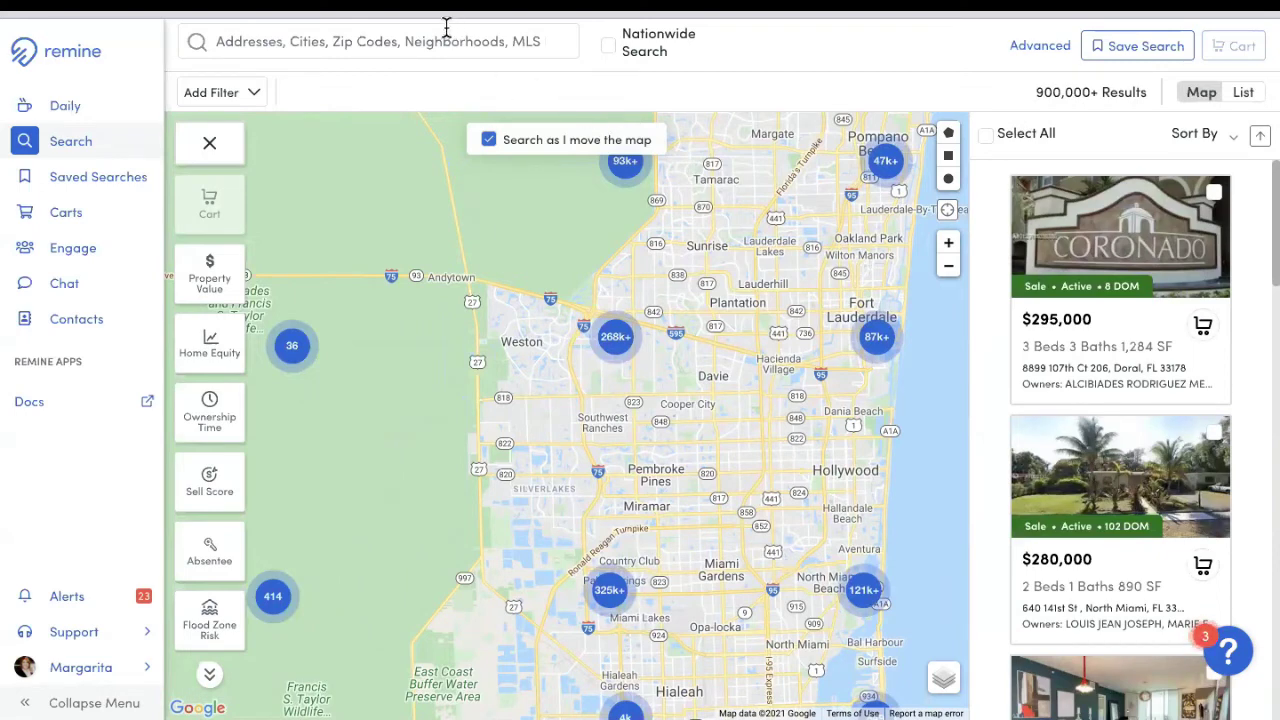
left_click(395, 46)
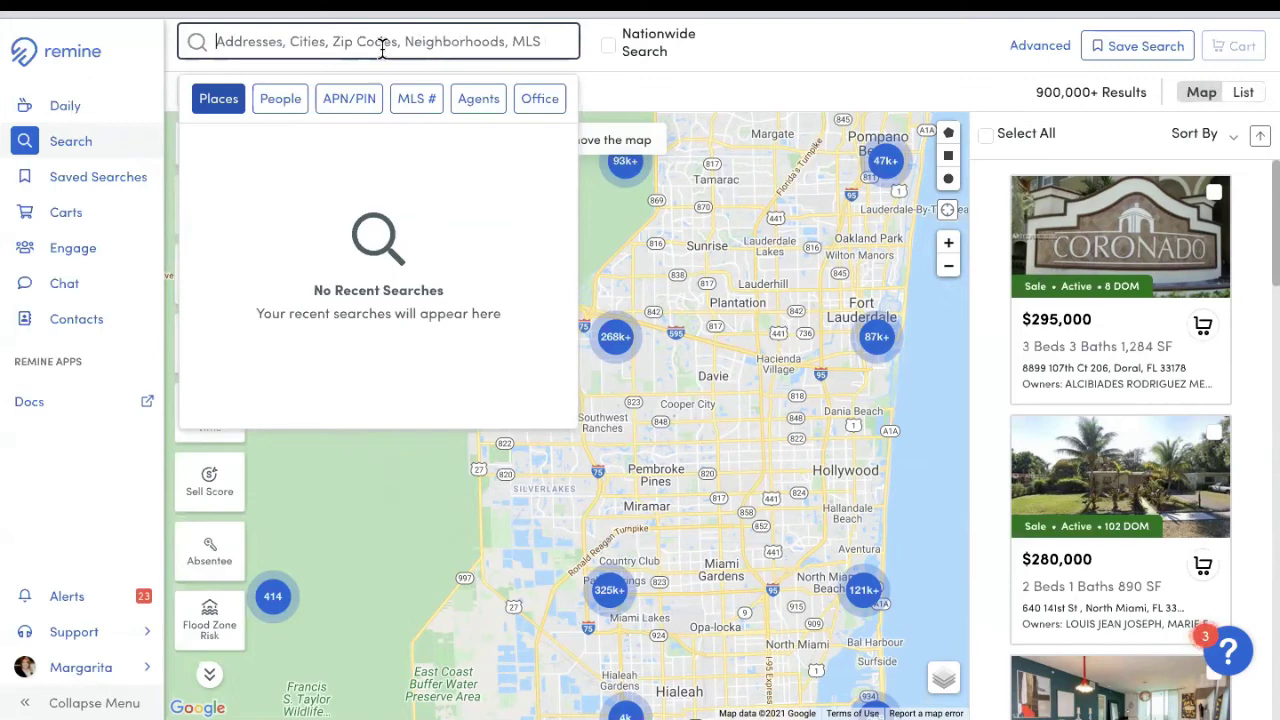
type("brickell")
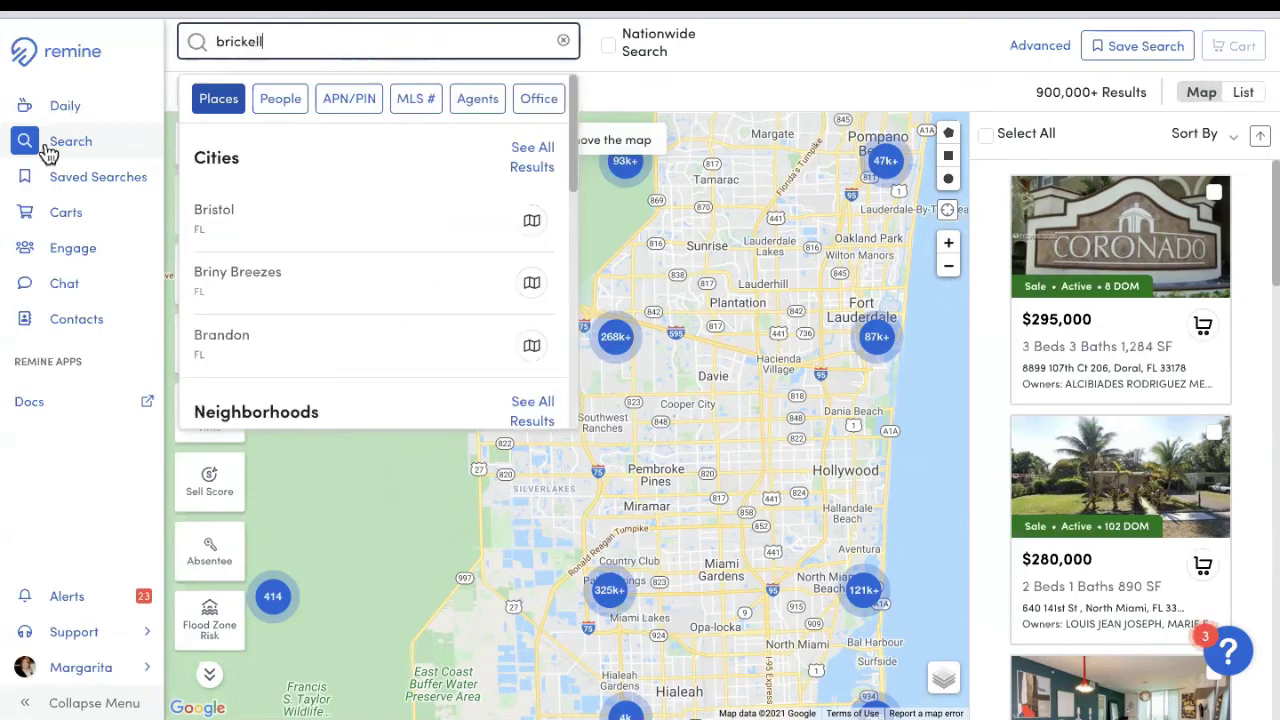
scroll(366, 355, "down", 4)
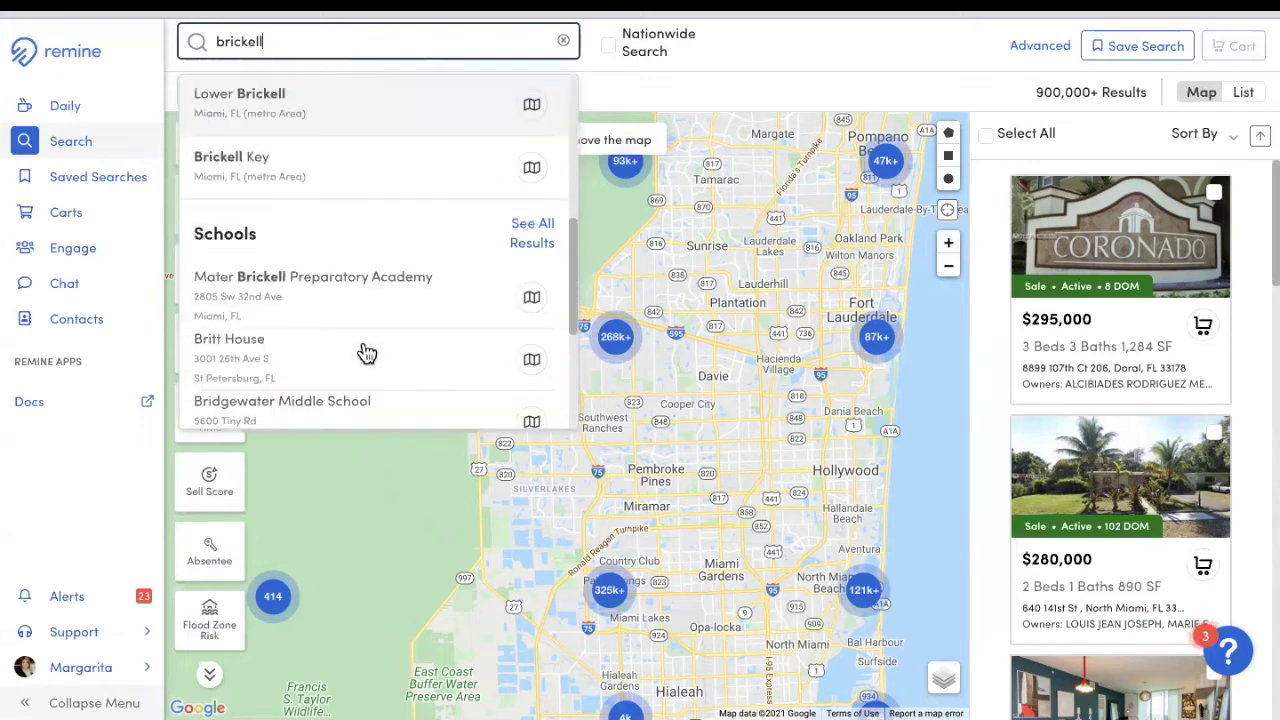
scroll(363, 189, "up", 2)
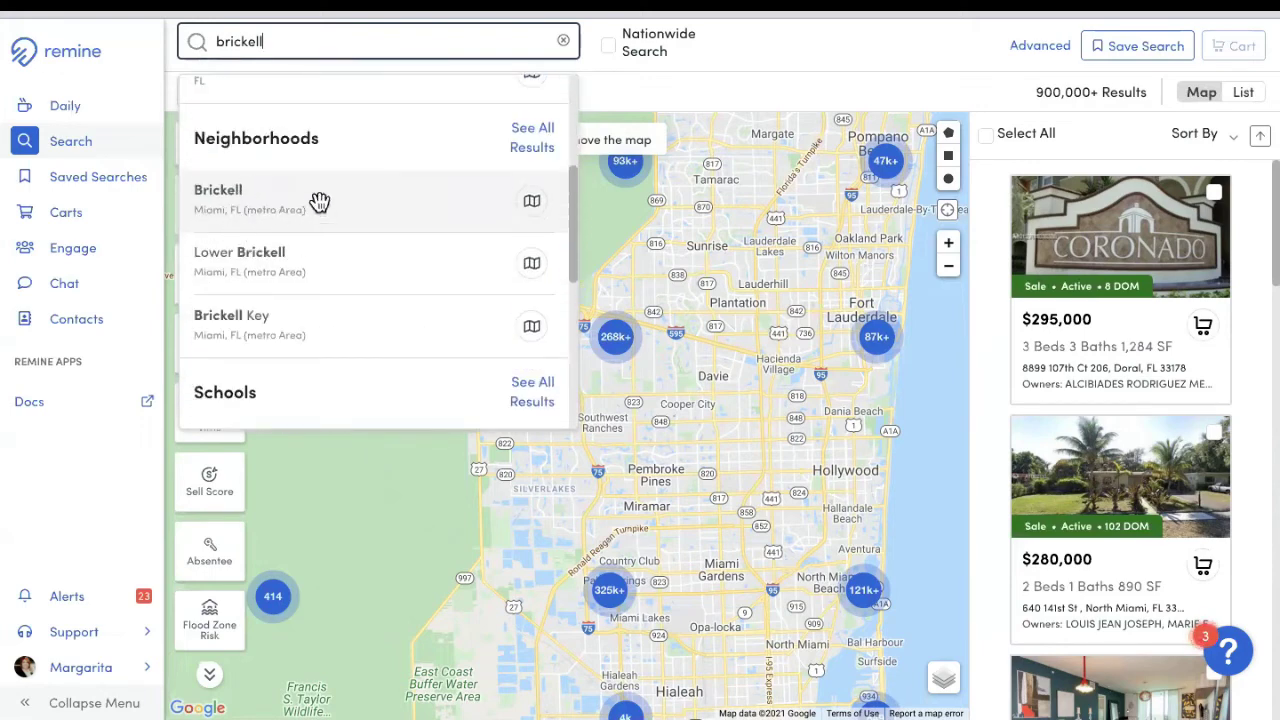
left_click(318, 203)
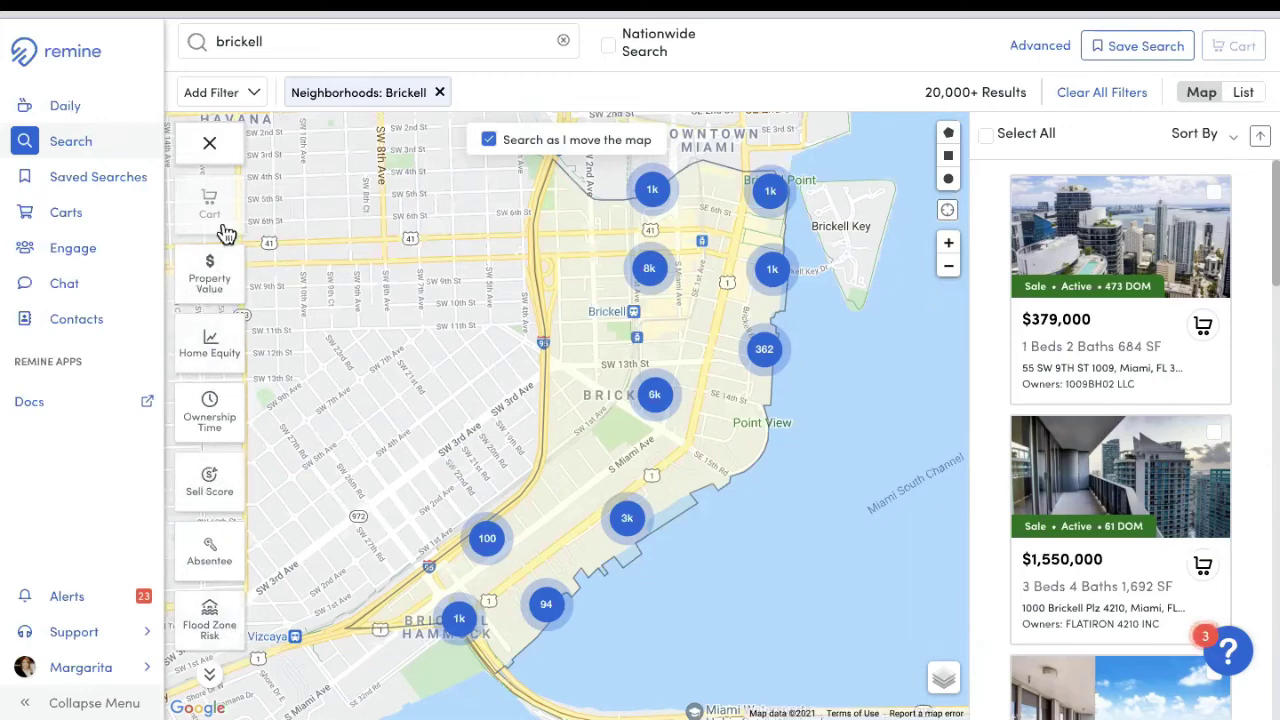
Step: Filter the Brickell search to the Condo building type
left_click(210, 676)
left_click(210, 678)
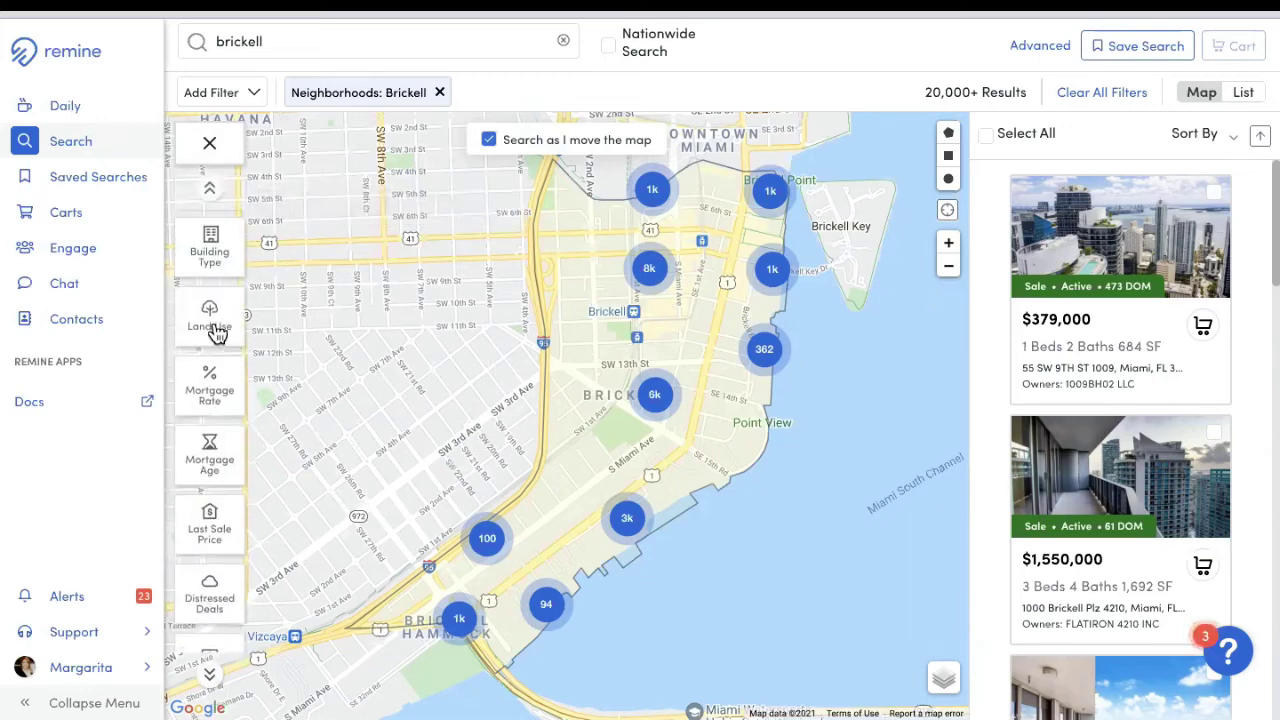
left_click(212, 262)
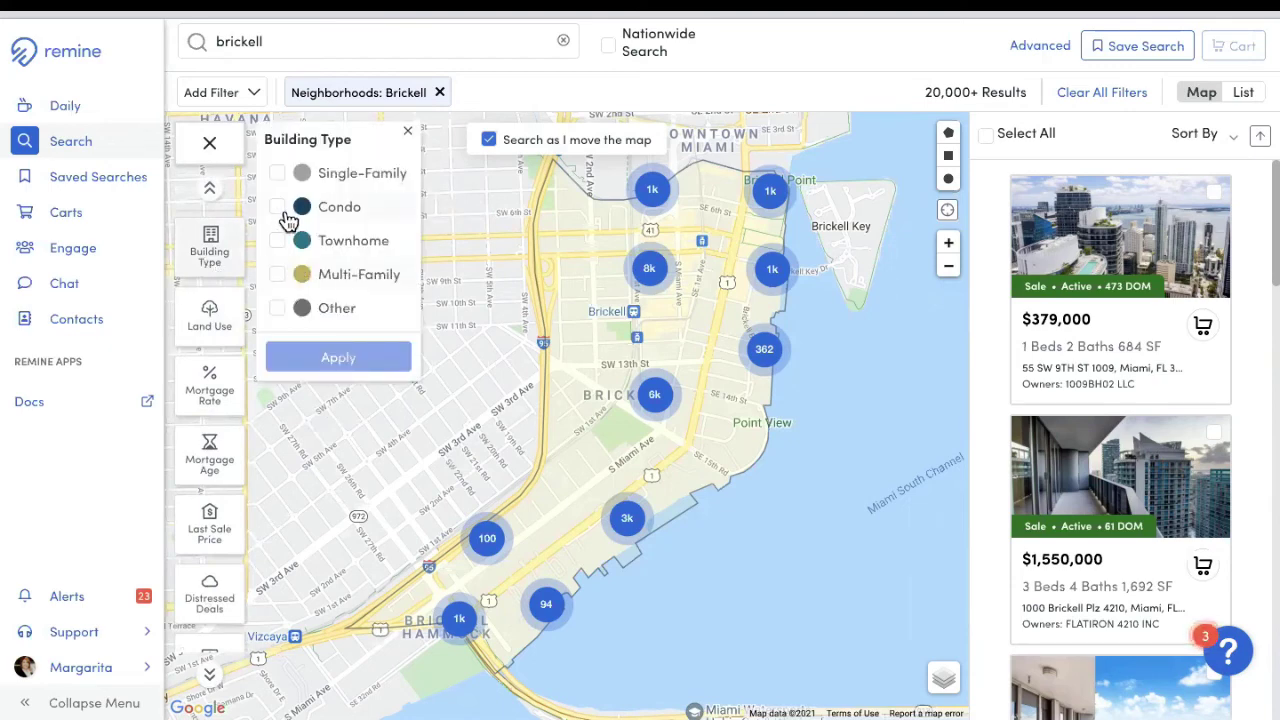
left_click(277, 206)
left_click(340, 365)
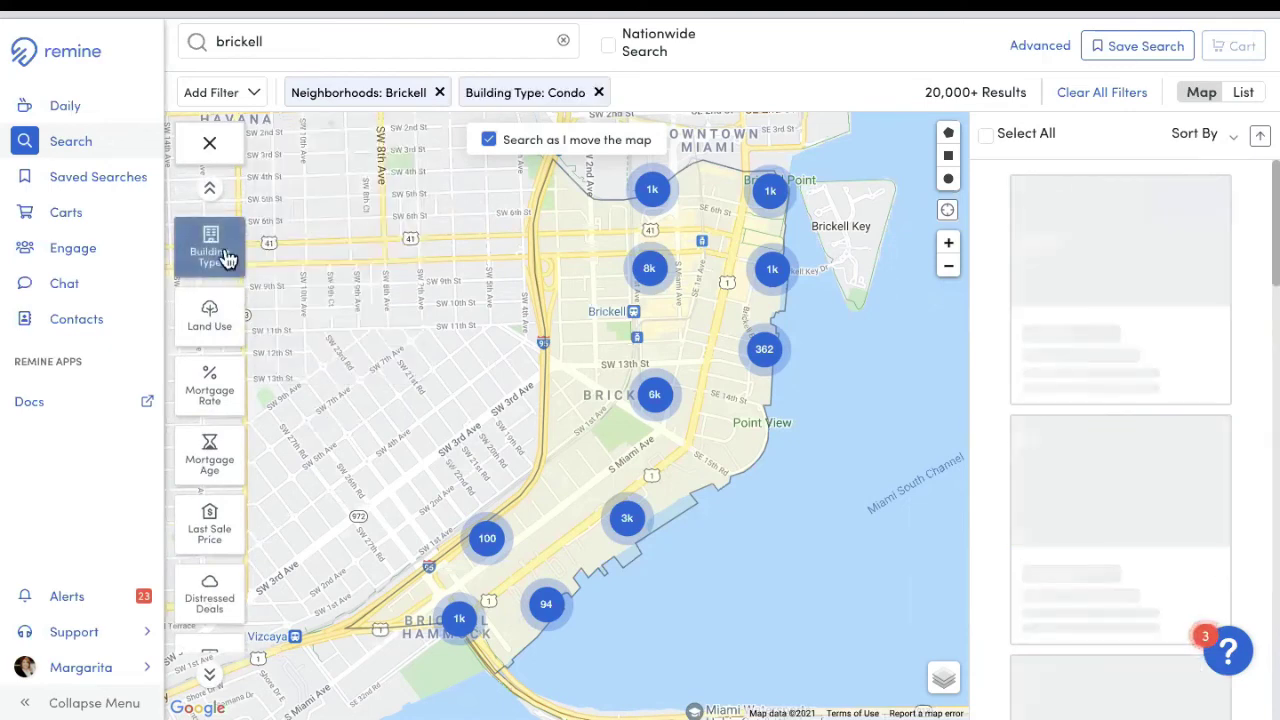
Step: Set the Ownership Time filter to a minimum of 10 years
scroll(208, 190, "down", 5)
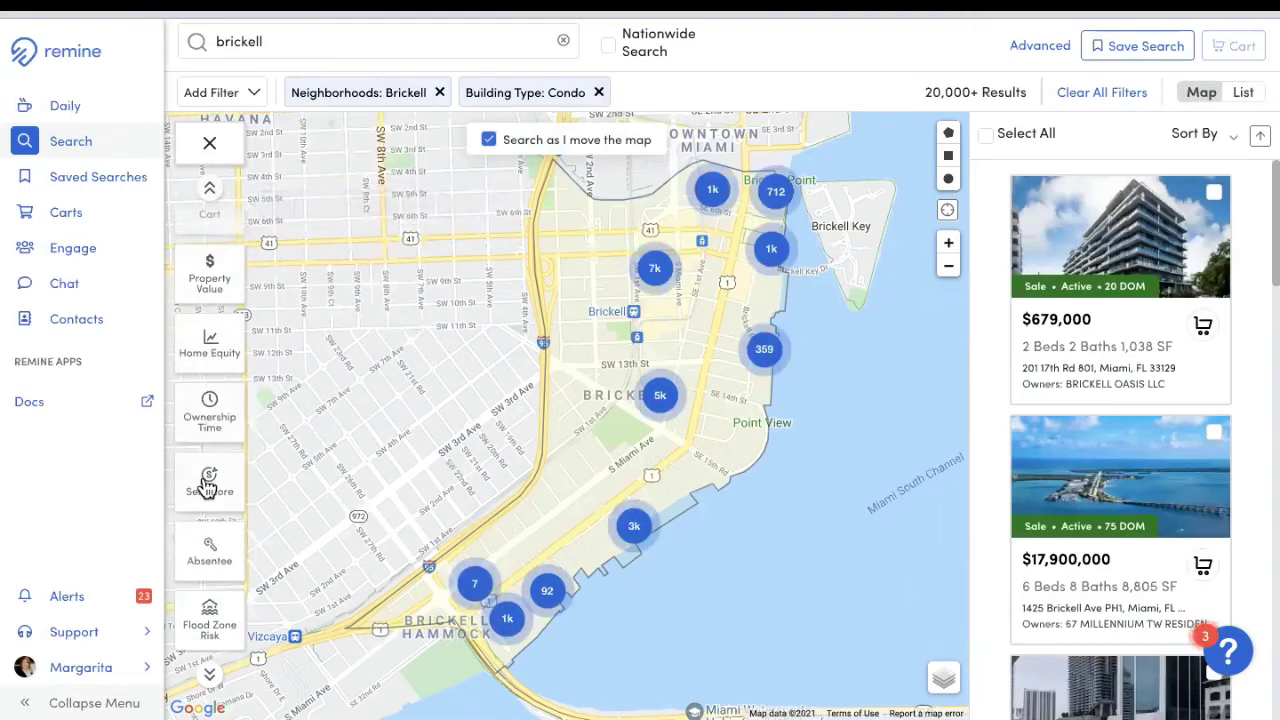
left_click(211, 418)
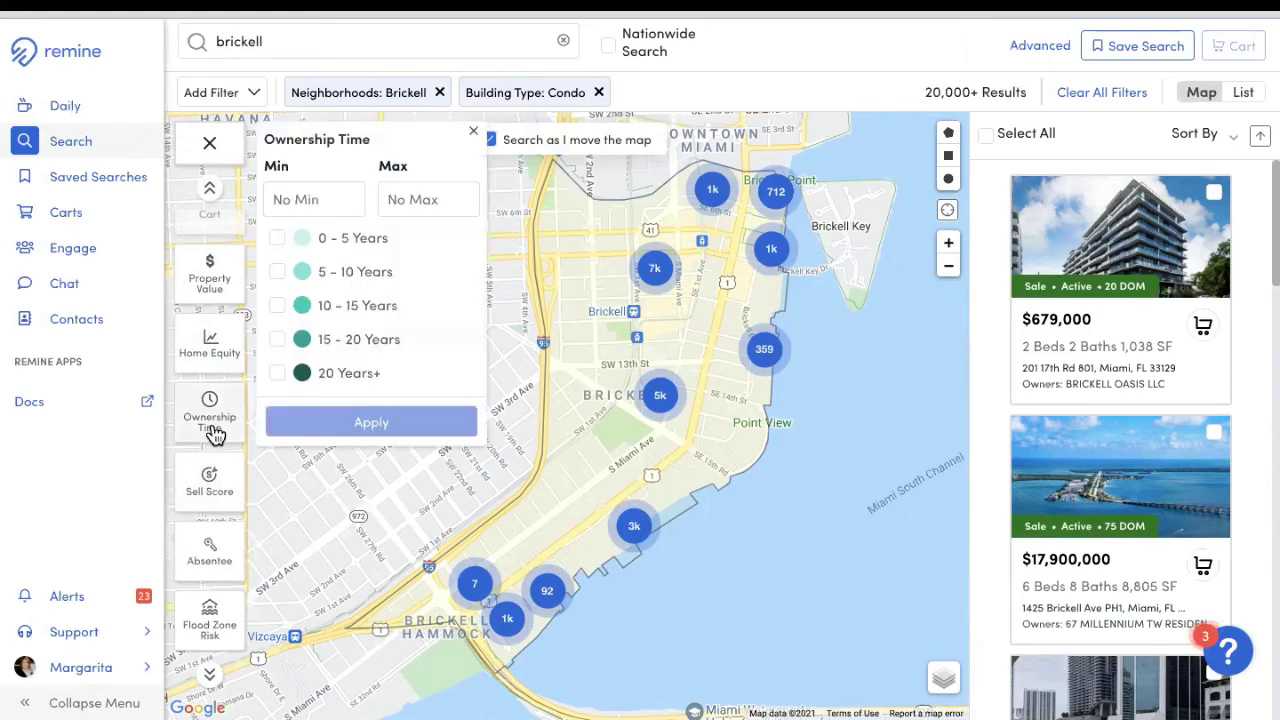
left_click(303, 202)
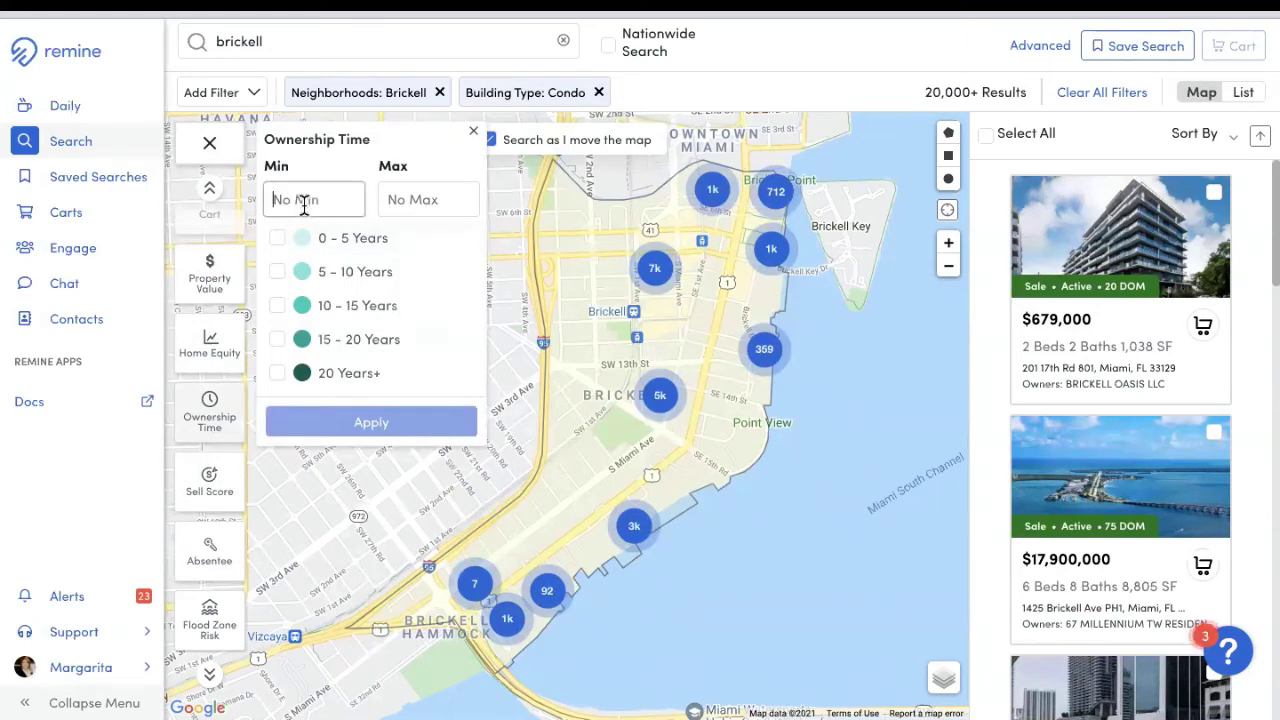
type("10")
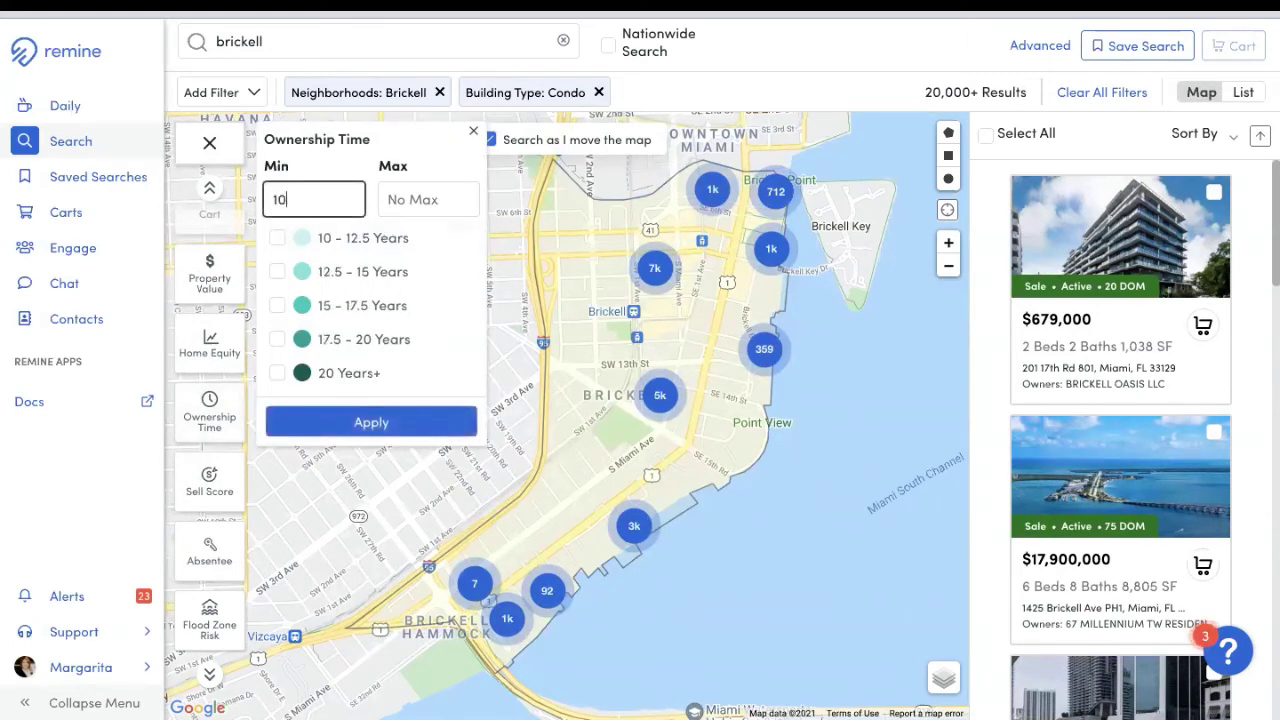
left_click(349, 422)
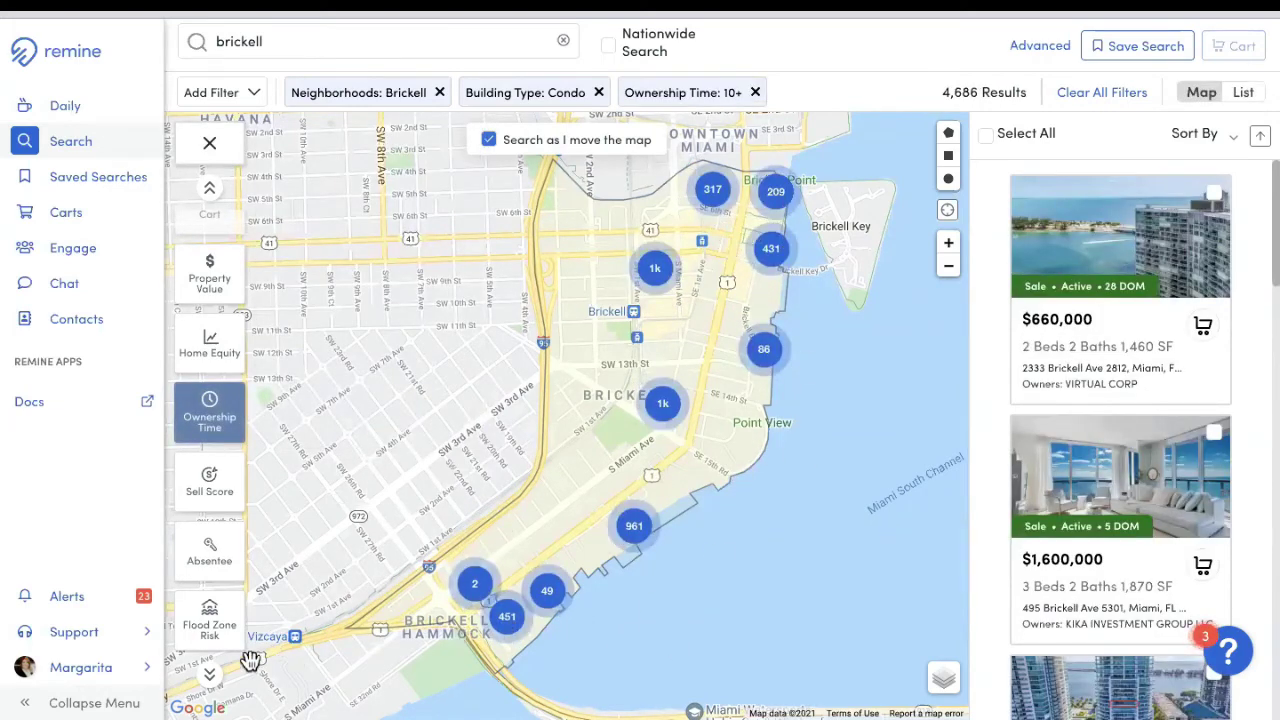
Step: Set the Mortgage Age filter to a minimum of 10 years
left_click(211, 684)
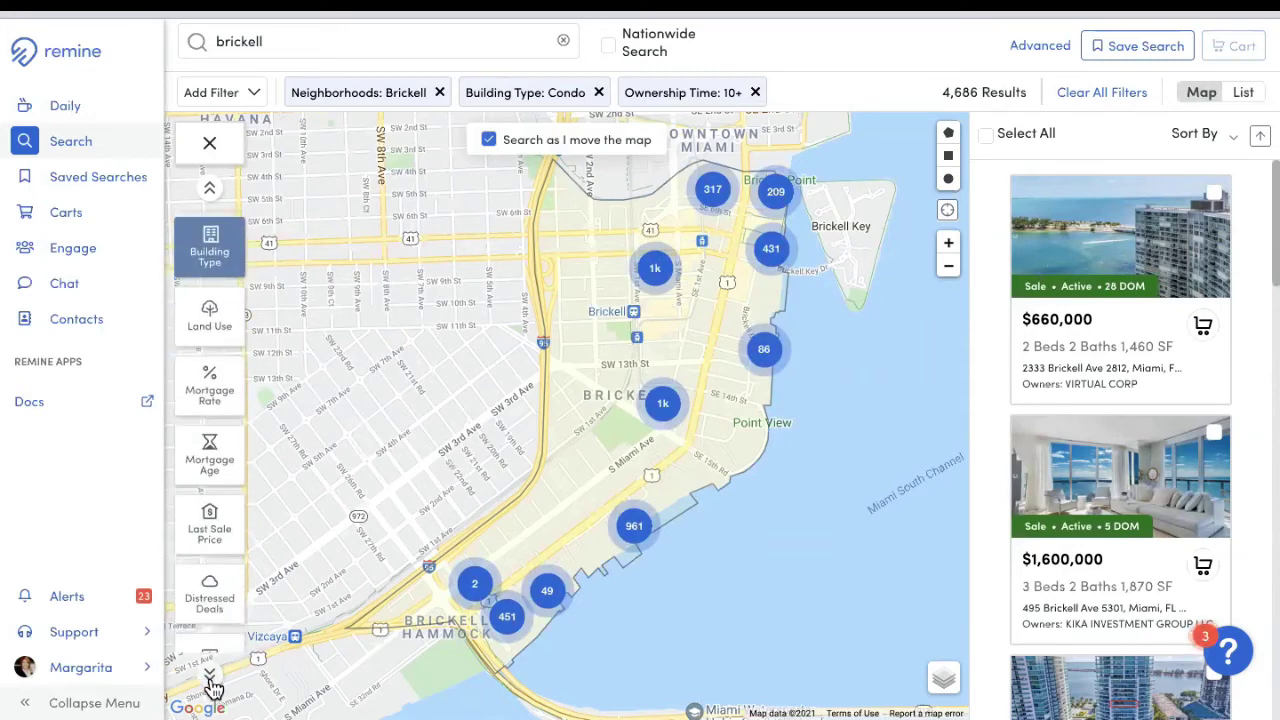
left_click(221, 473)
left_click(316, 199)
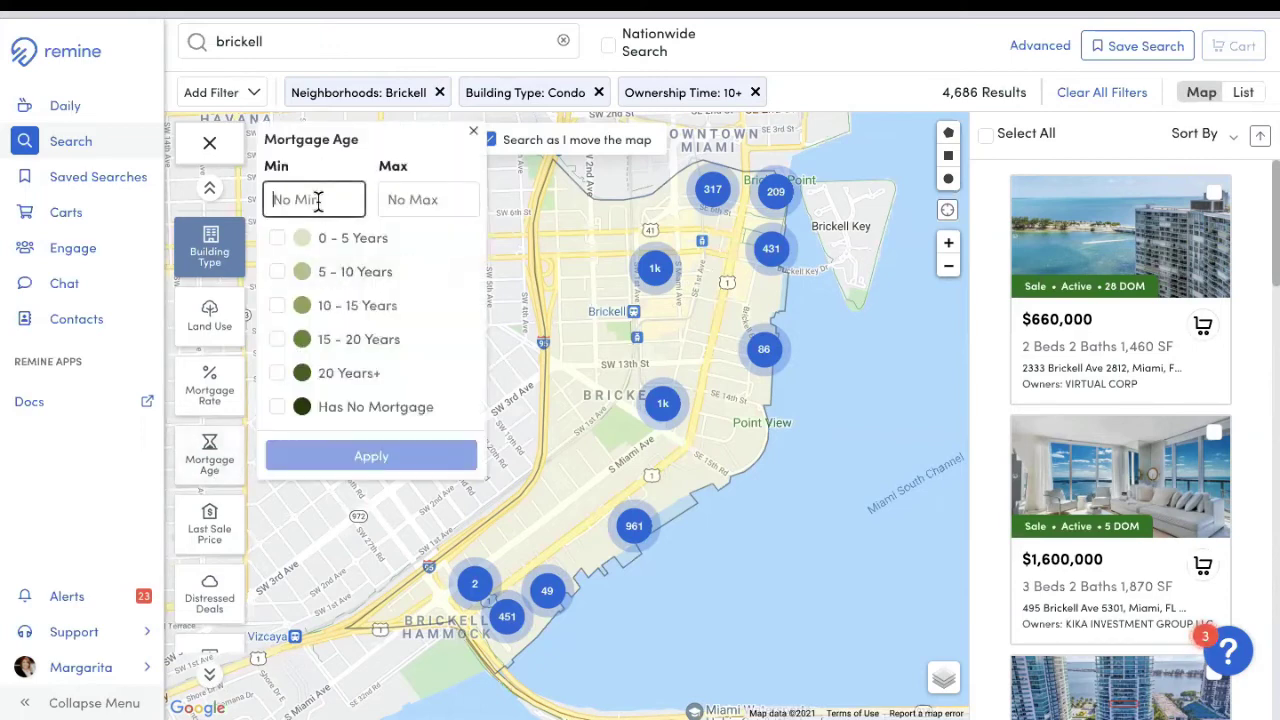
type("10")
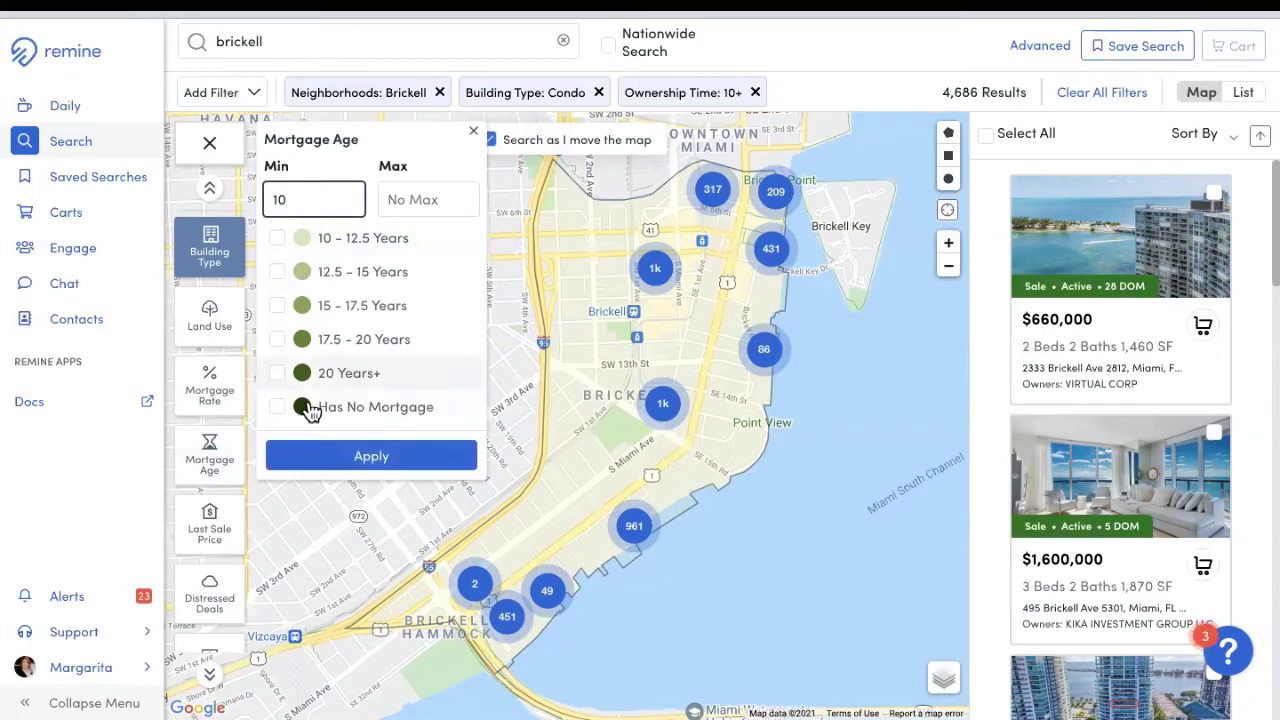
left_click(385, 463)
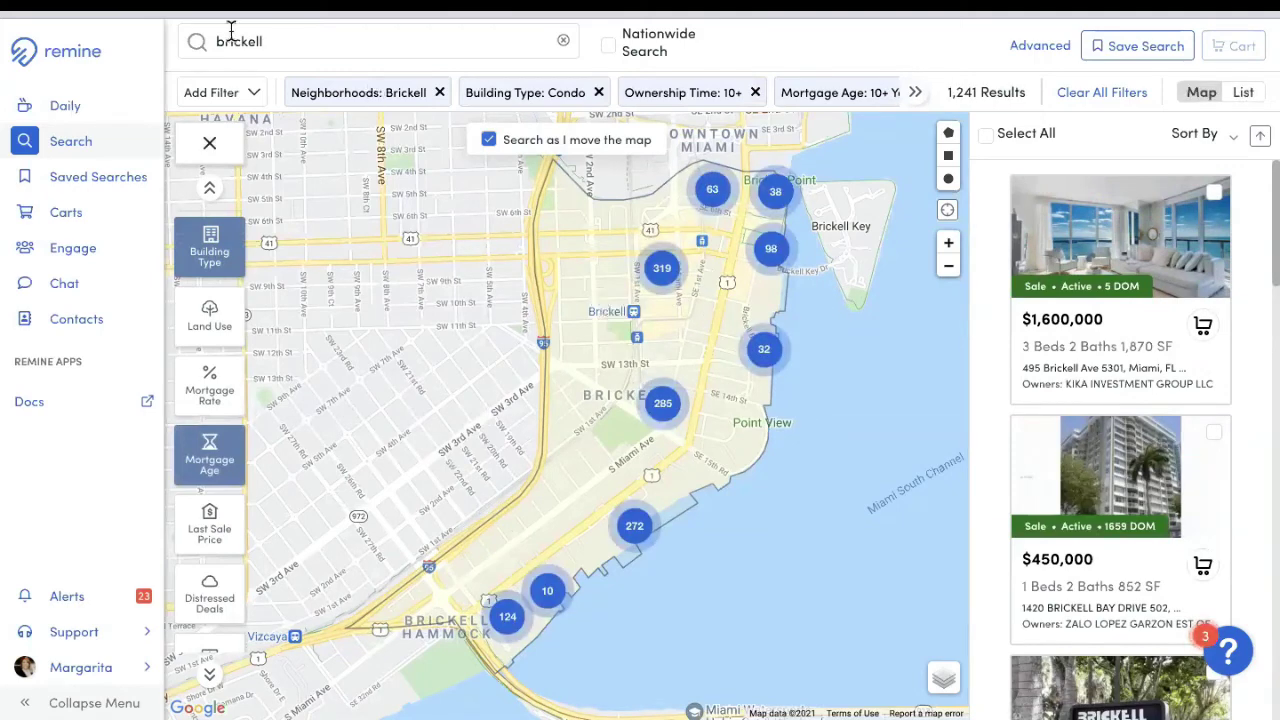
Step: Preview the Property Value, Home Equity, Ownership Time and Sell Score filter options
left_click(210, 191)
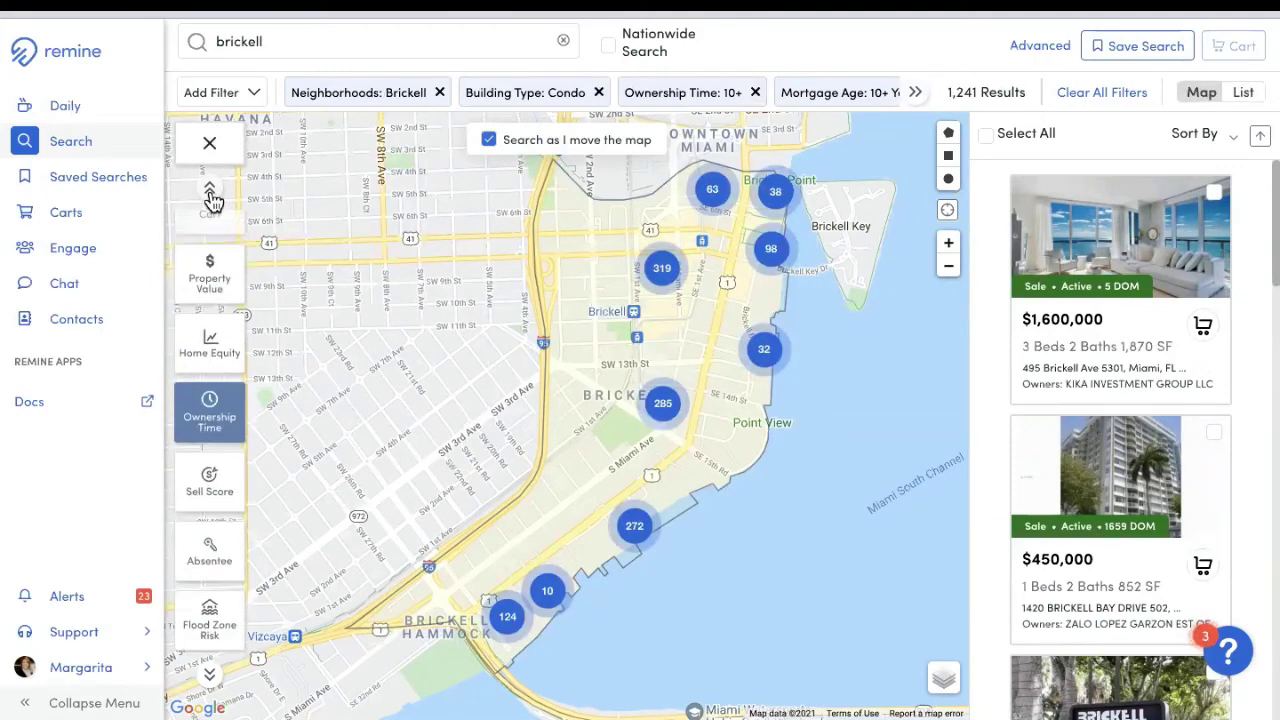
left_click(206, 290)
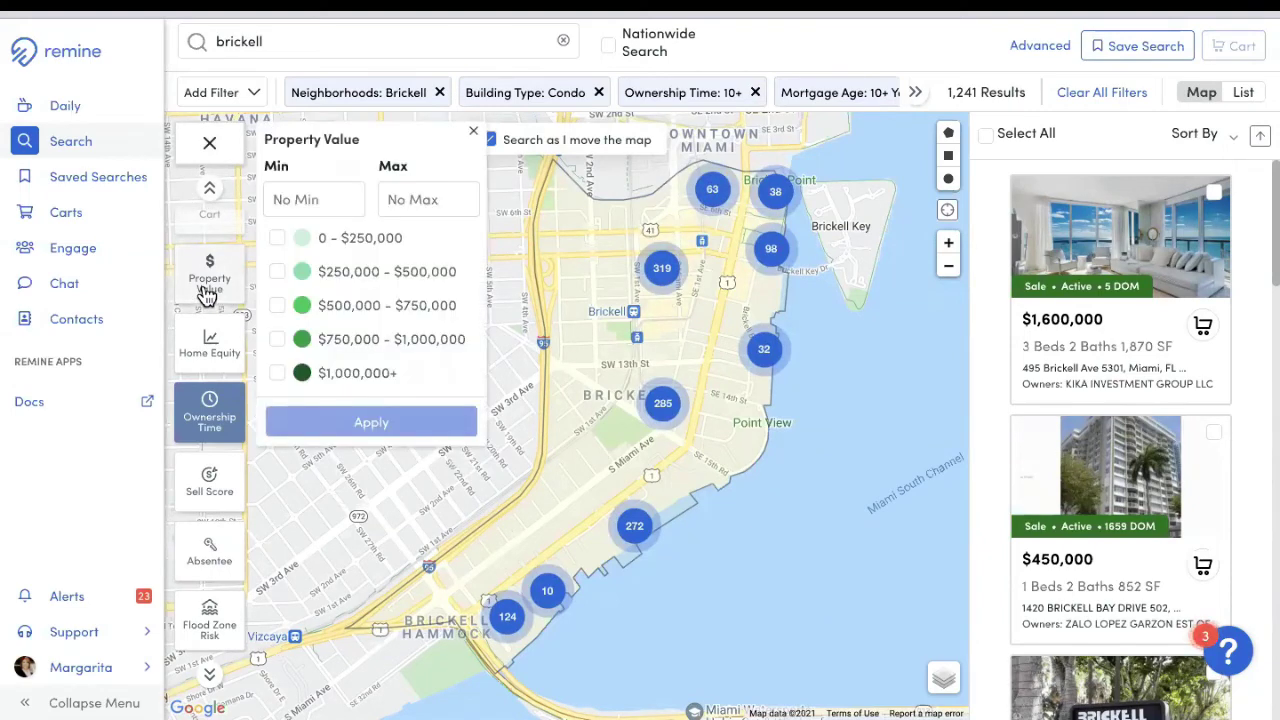
left_click(212, 348)
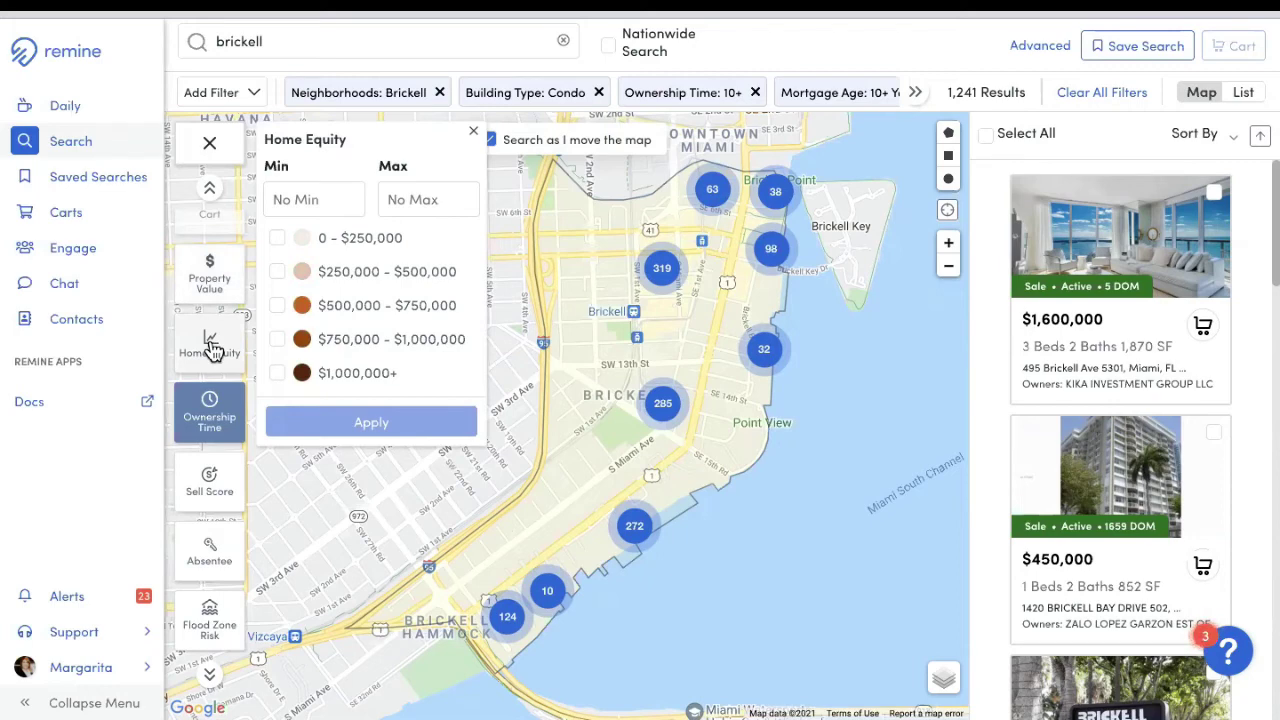
left_click(210, 432)
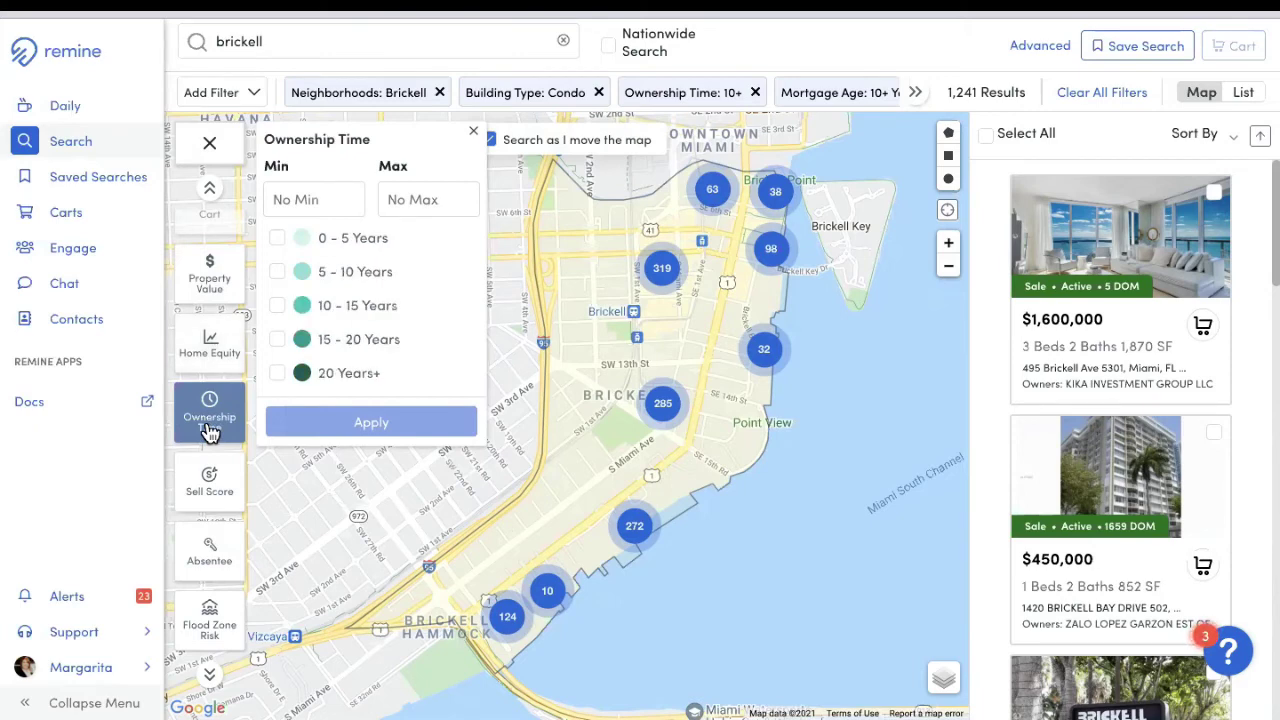
left_click(217, 486)
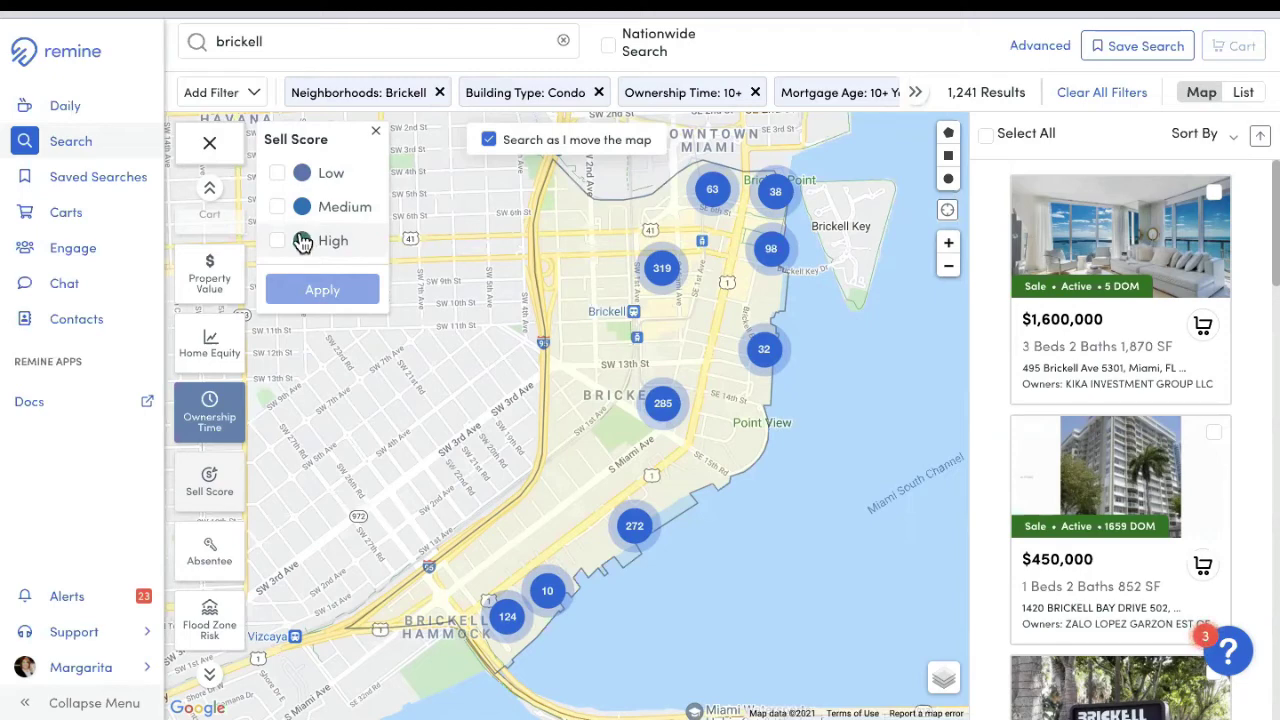
Step: Preview Absentee, Flood Zone Risk, Building Type, Land Use, Mortgage Rate, Mortgage Age, Last Sale Price and Distressed Deals filters
left_click(221, 556)
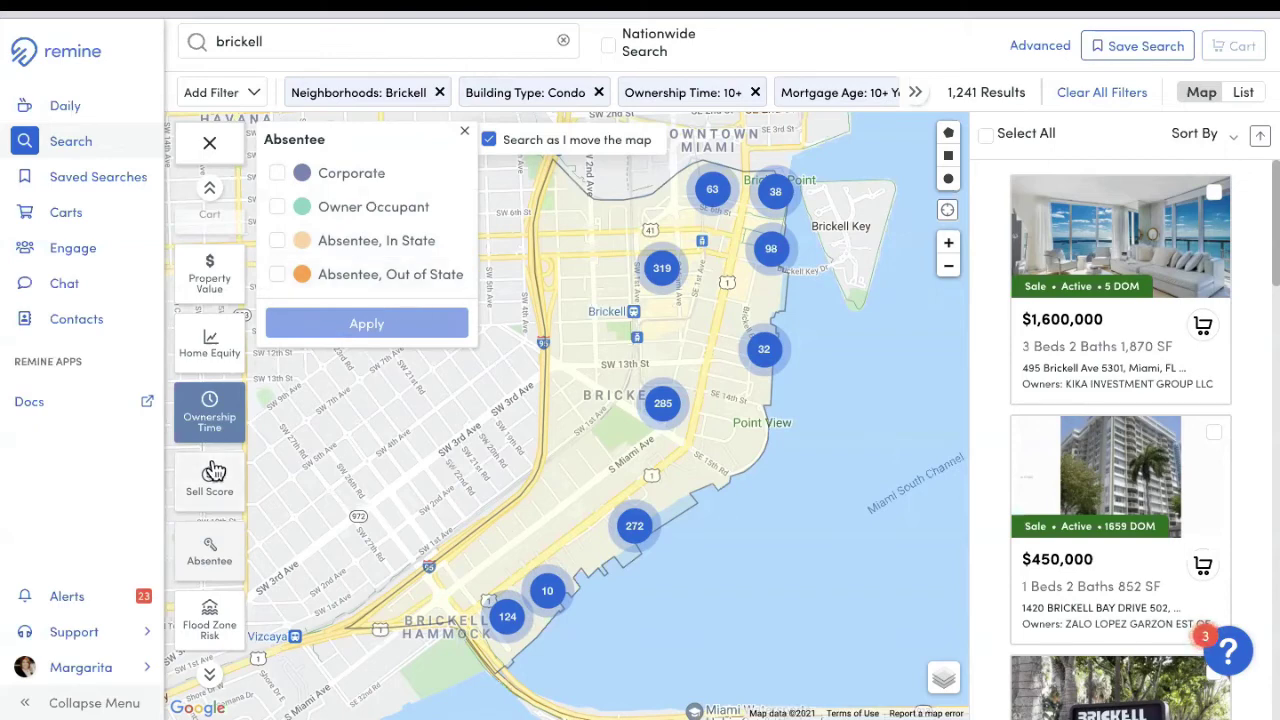
left_click(218, 632)
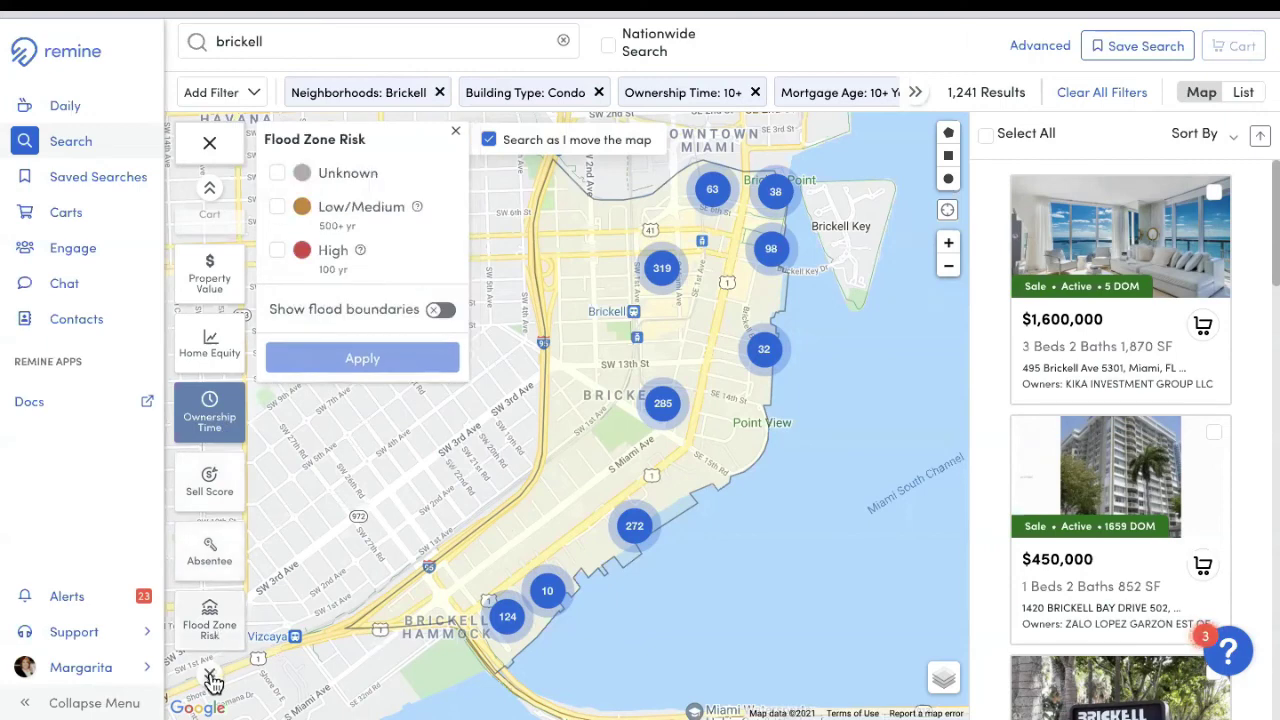
left_click(209, 674)
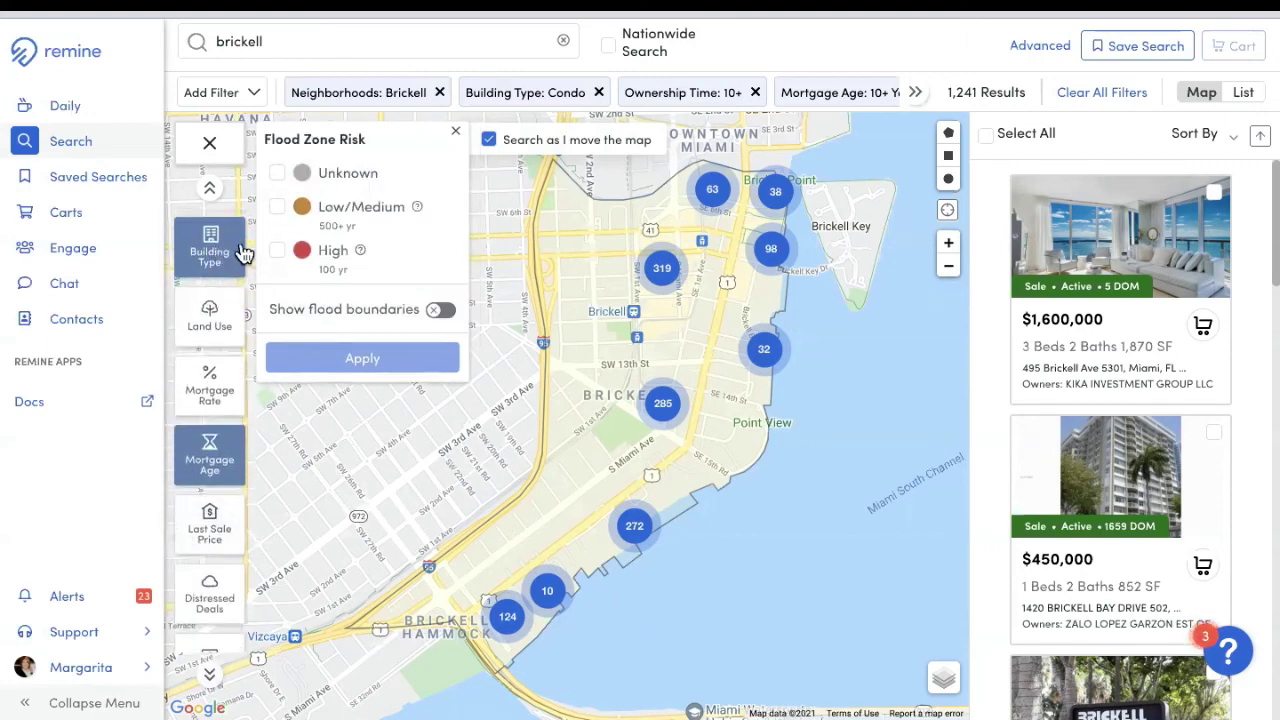
left_click(222, 253)
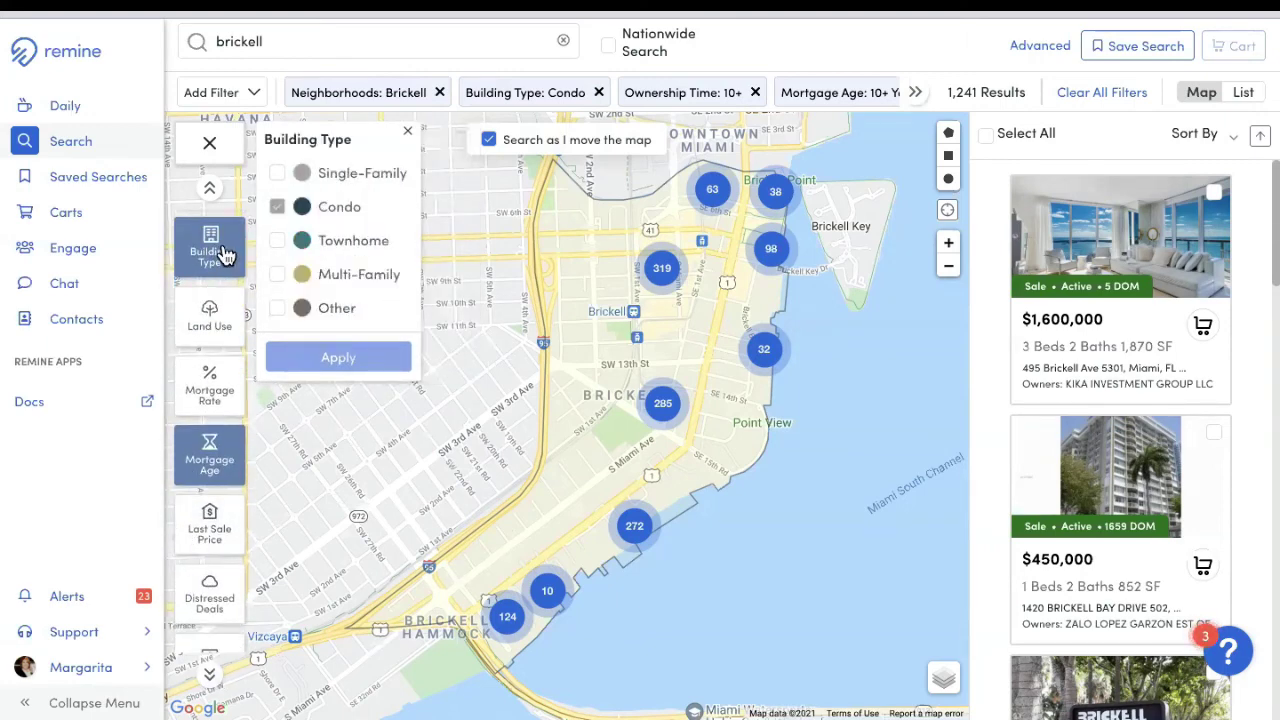
left_click(220, 322)
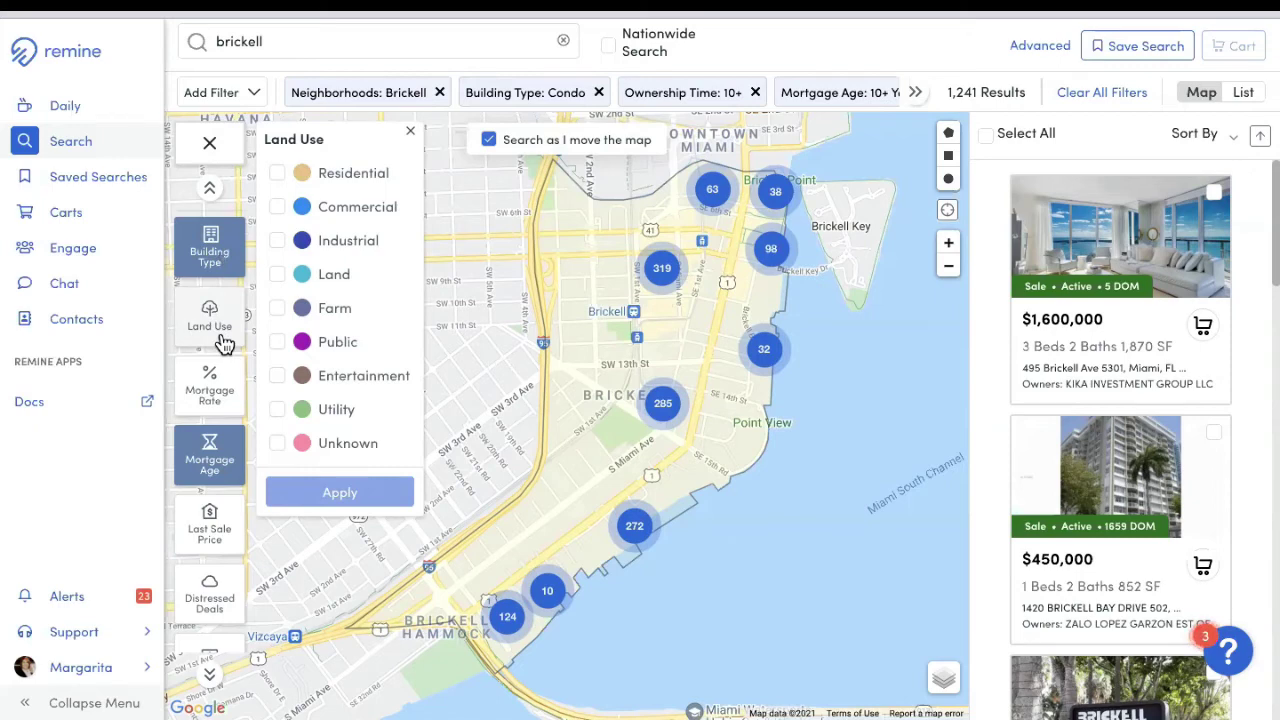
left_click(210, 400)
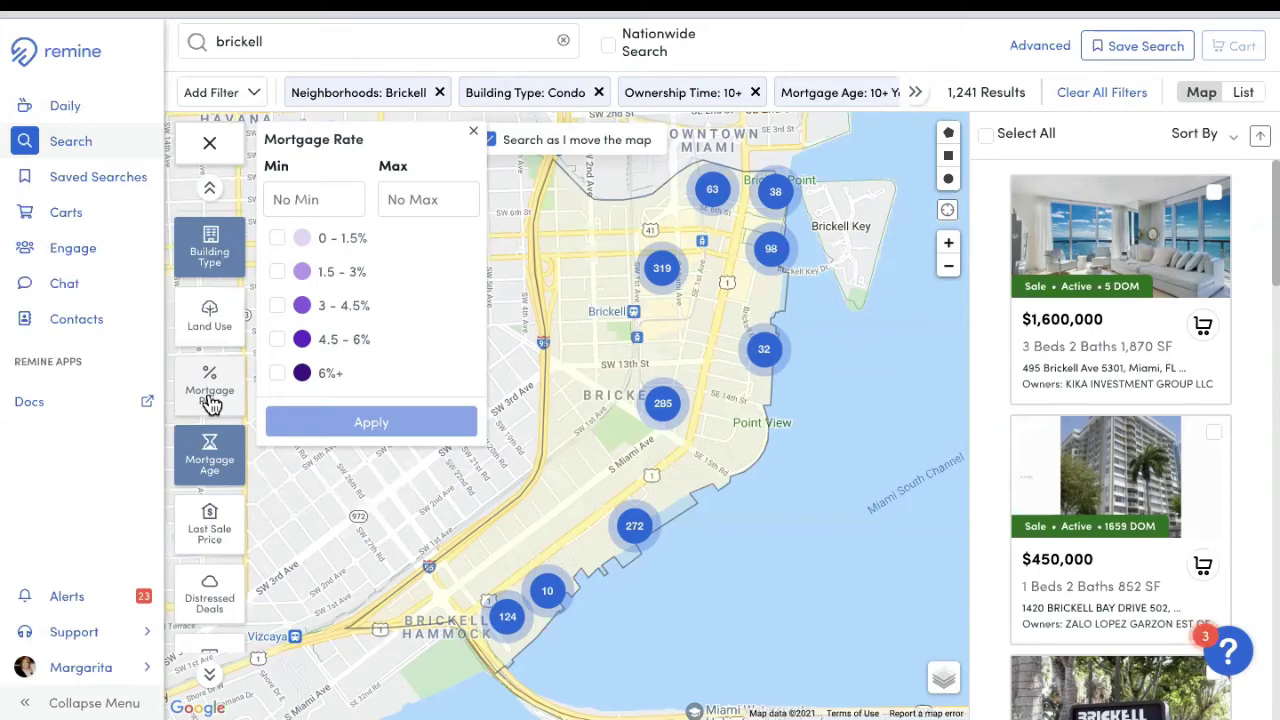
left_click(210, 468)
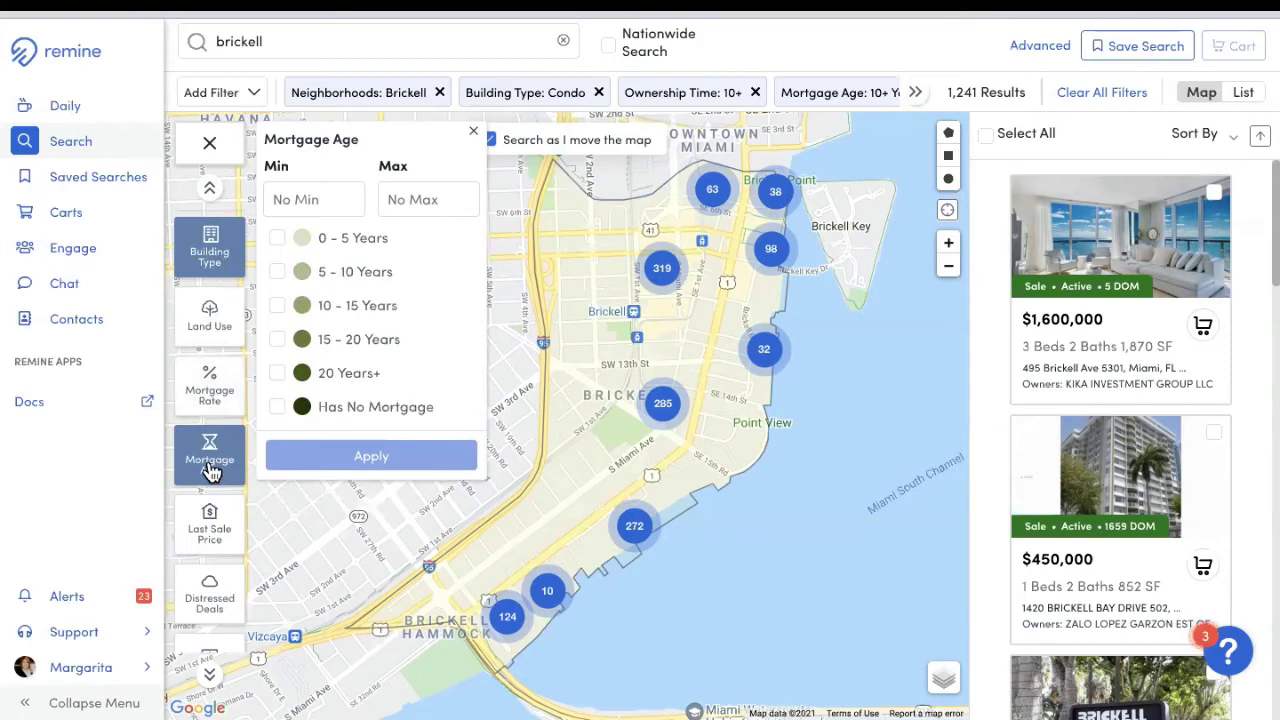
left_click(214, 537)
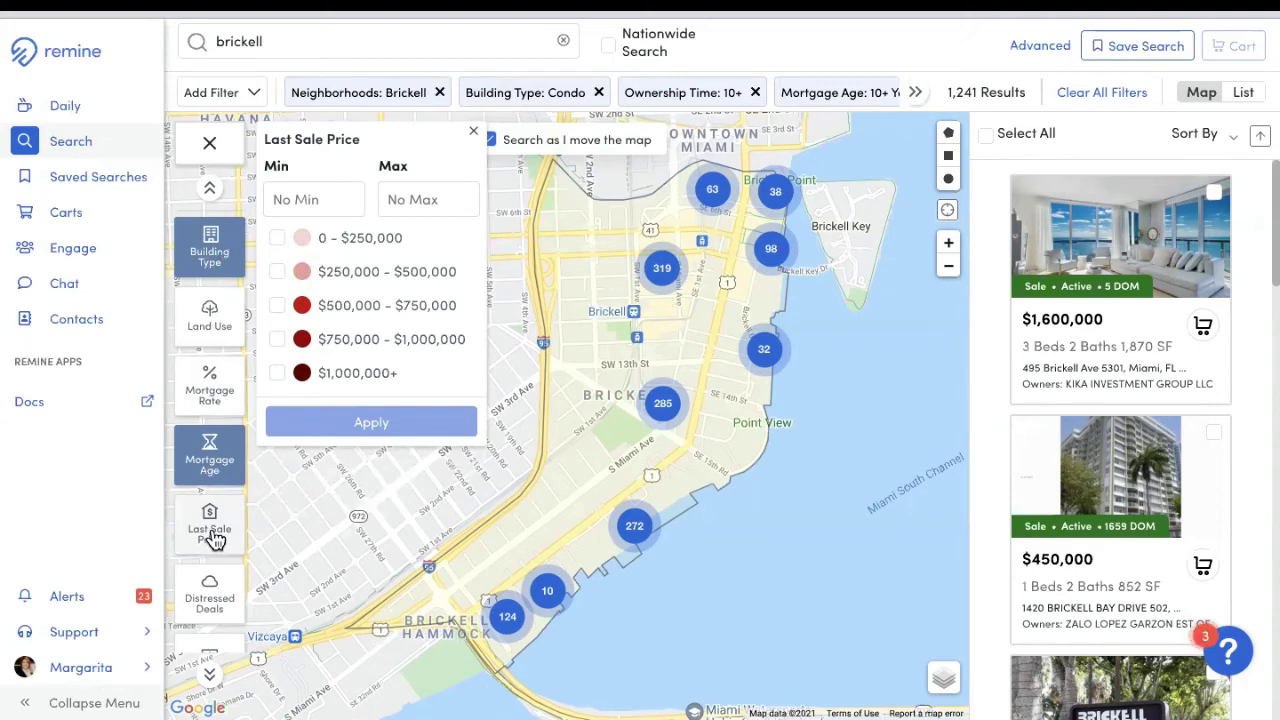
left_click(224, 604)
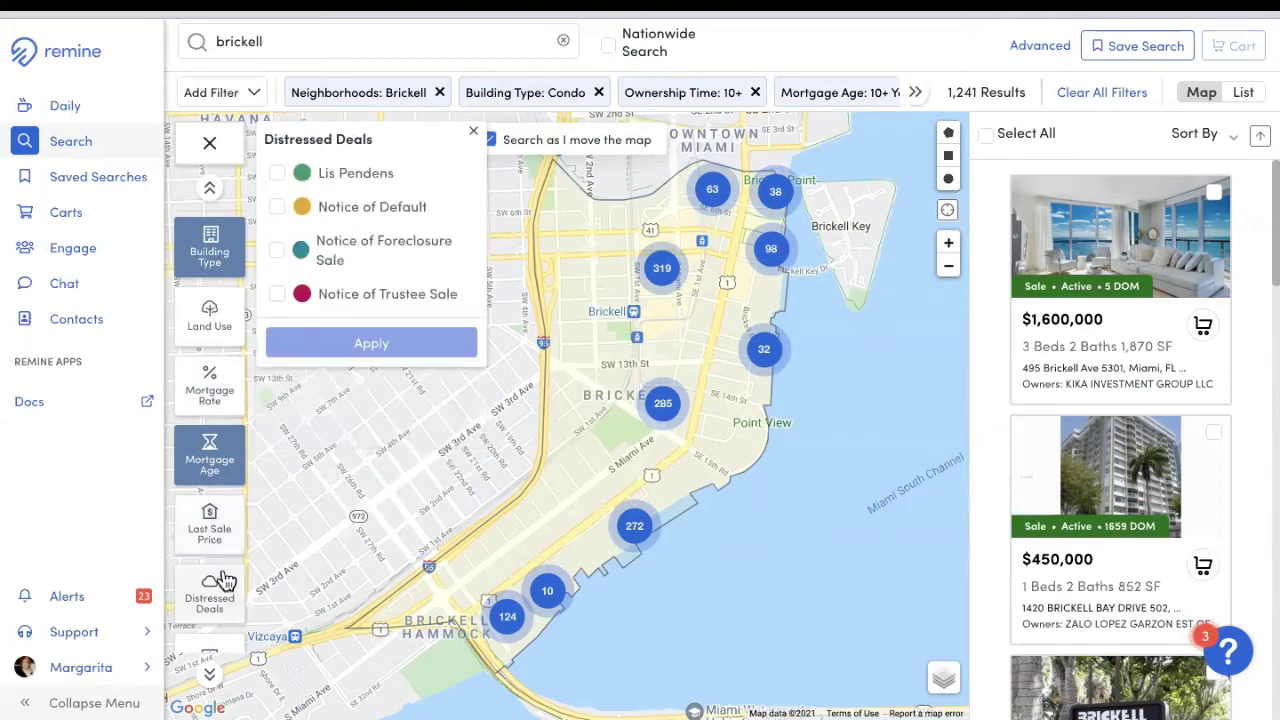
left_click(210, 675)
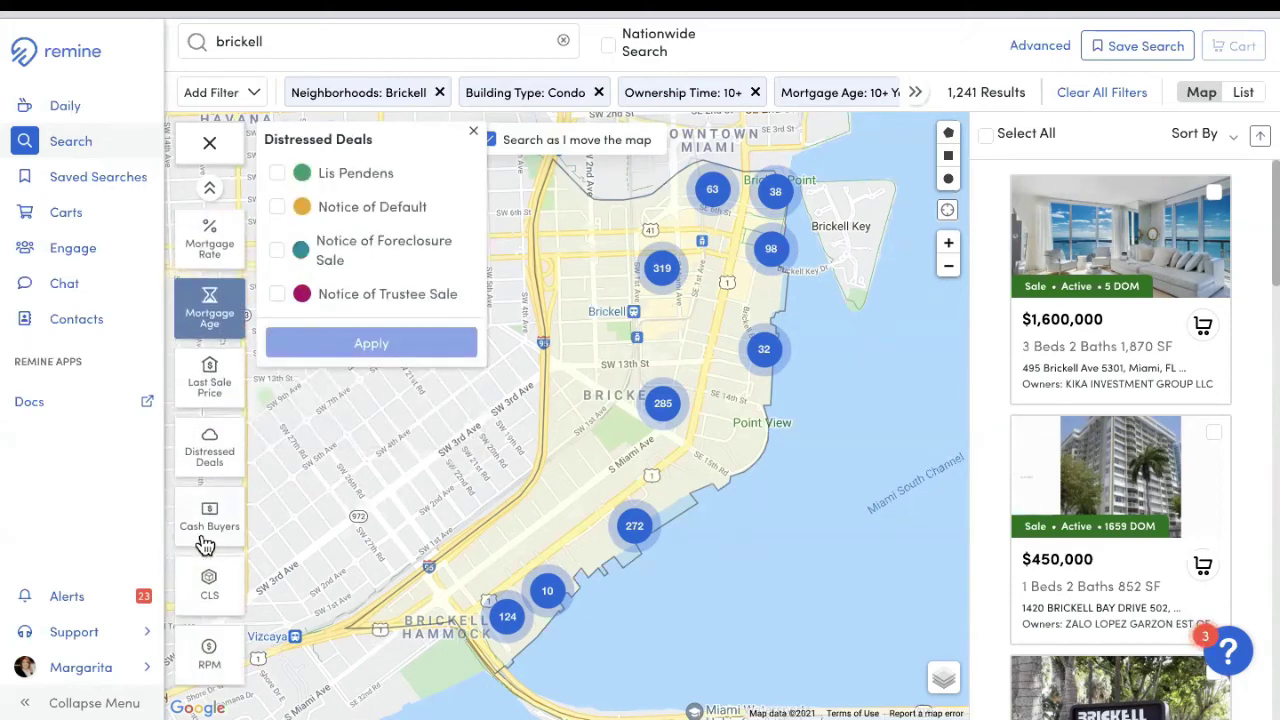
Step: Toggle the Cash Buyers layer while zooming the map into the streets around Simpson Park
left_click(214, 525)
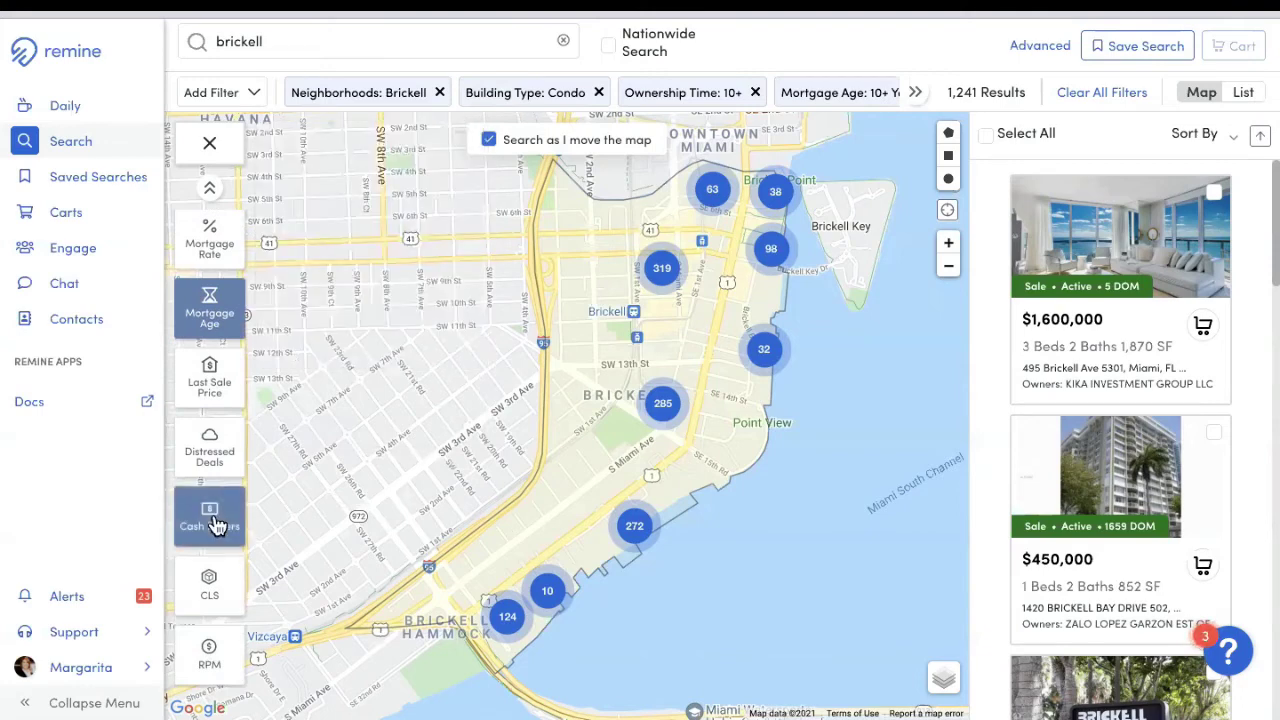
left_click(949, 244)
scroll(354, 451, "up", 3)
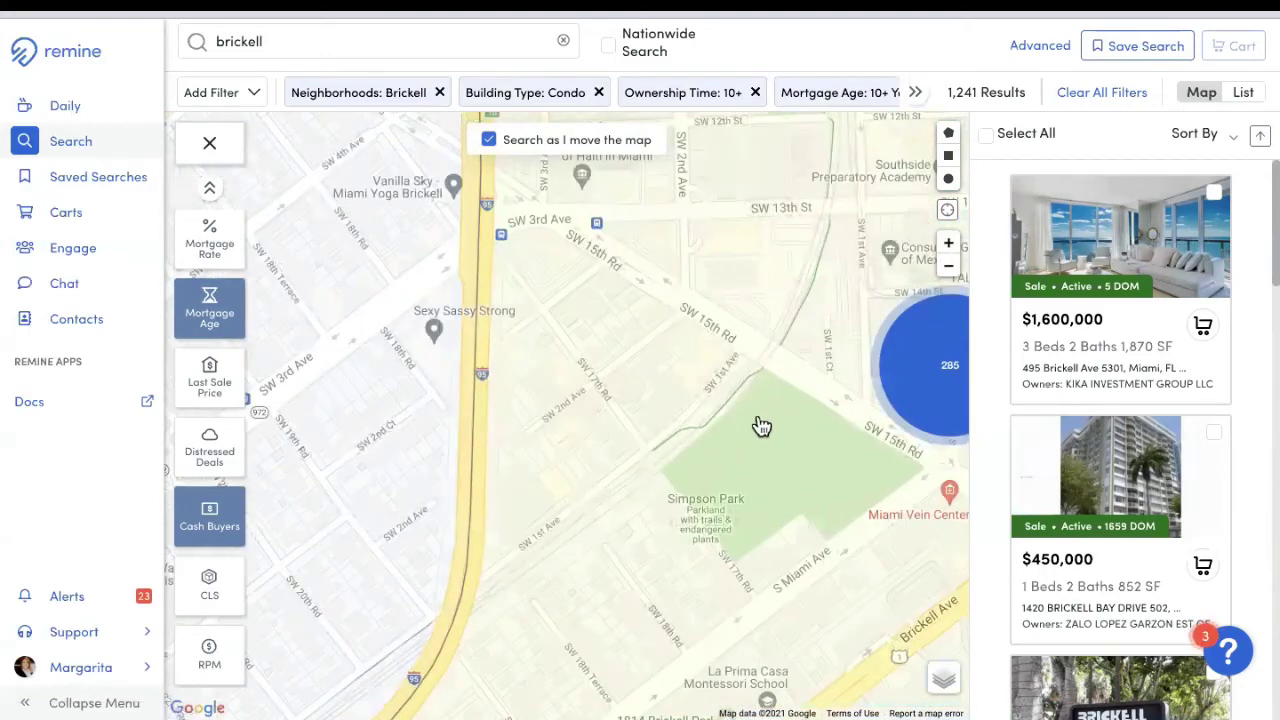
left_click_drag(760, 426, 462, 402)
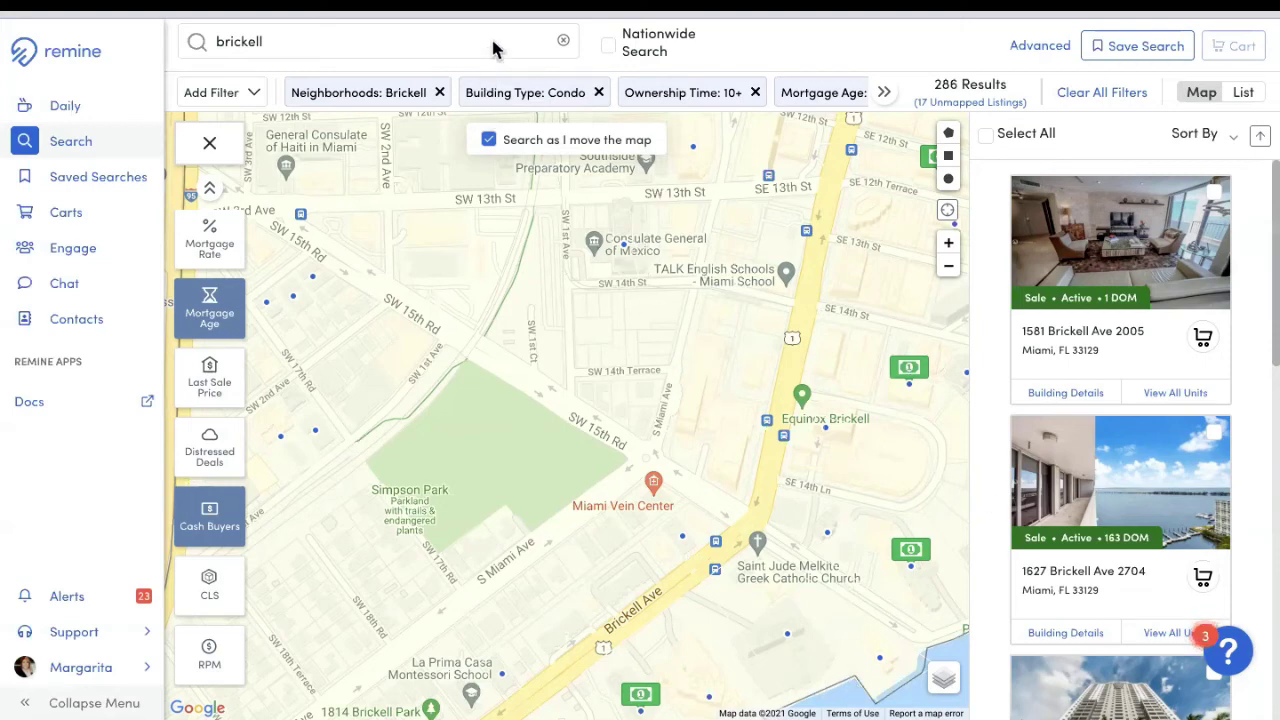
left_click(210, 512)
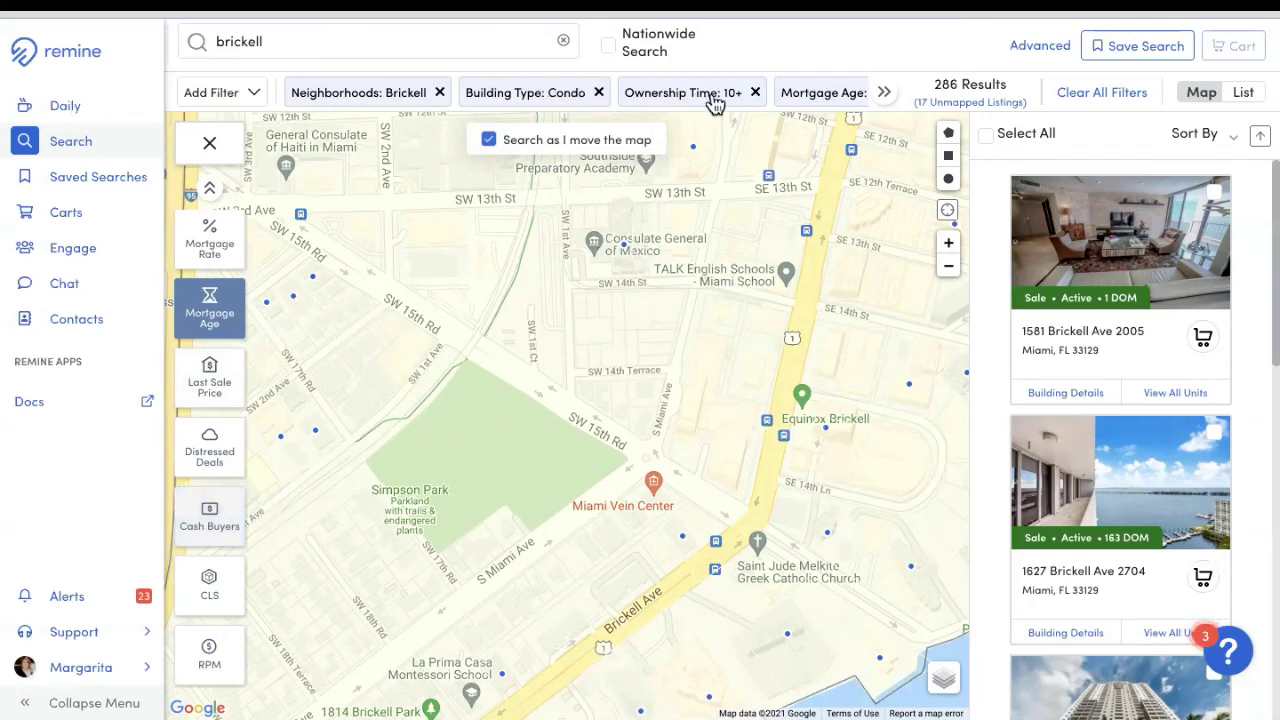
left_click(885, 95)
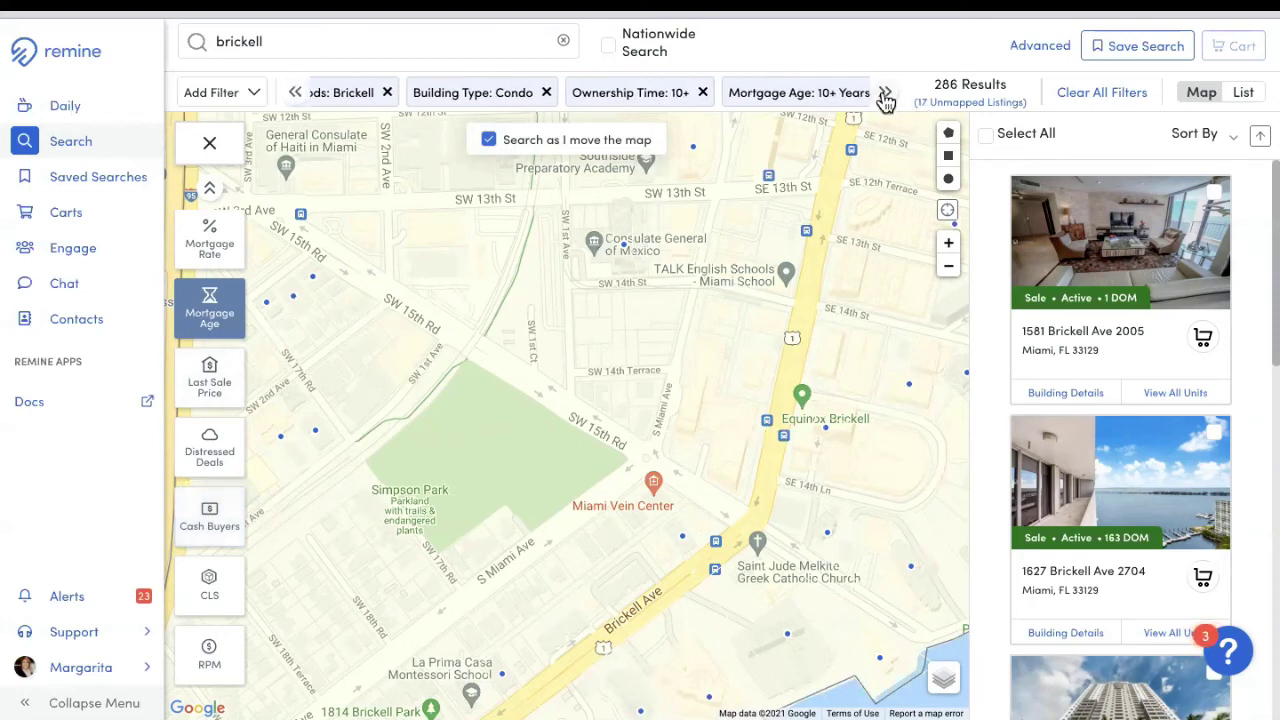
Step: Zoom back out to all of Brickell and add a Status filter for Off-Market, giving 1,131 results
left_click(948, 267)
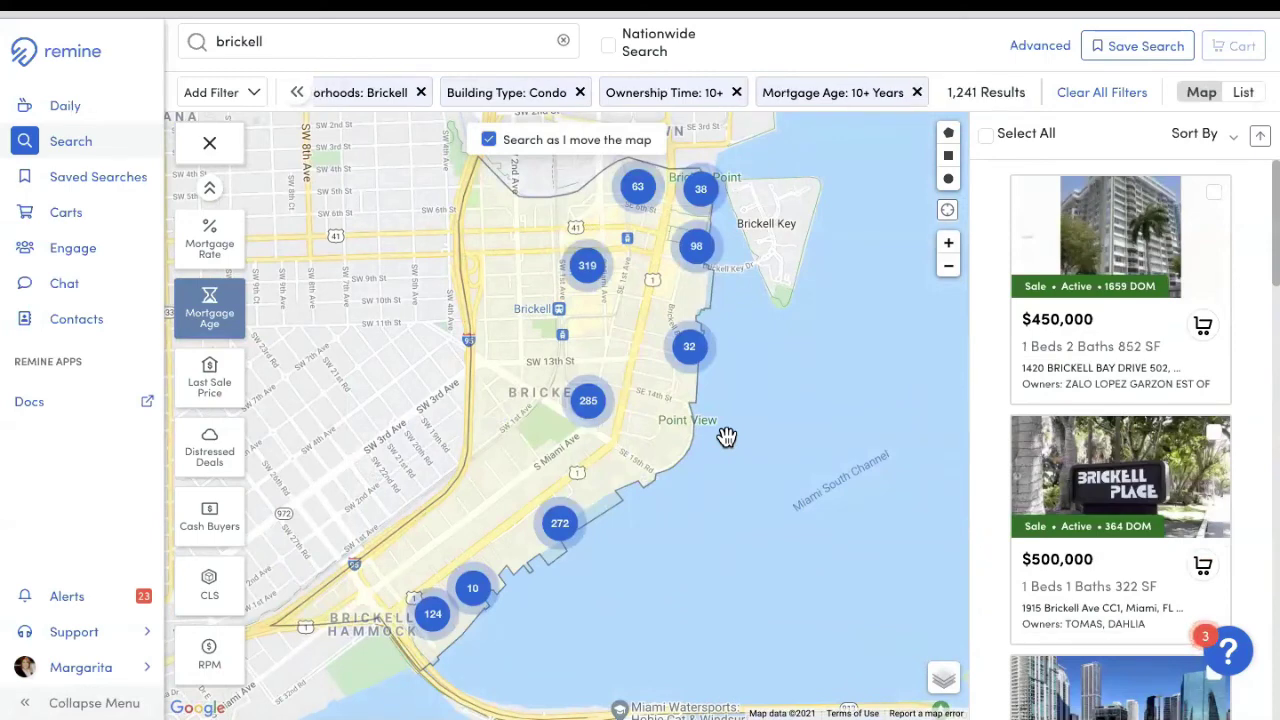
left_click(297, 94)
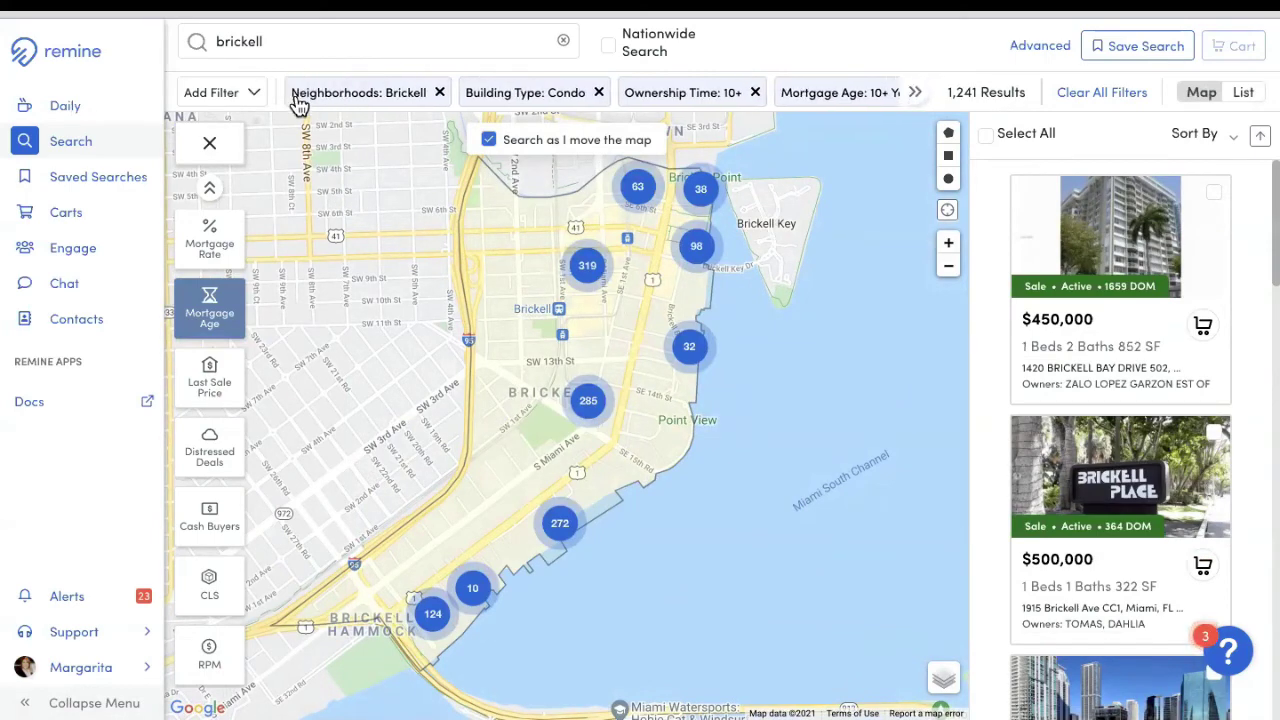
left_click(246, 96)
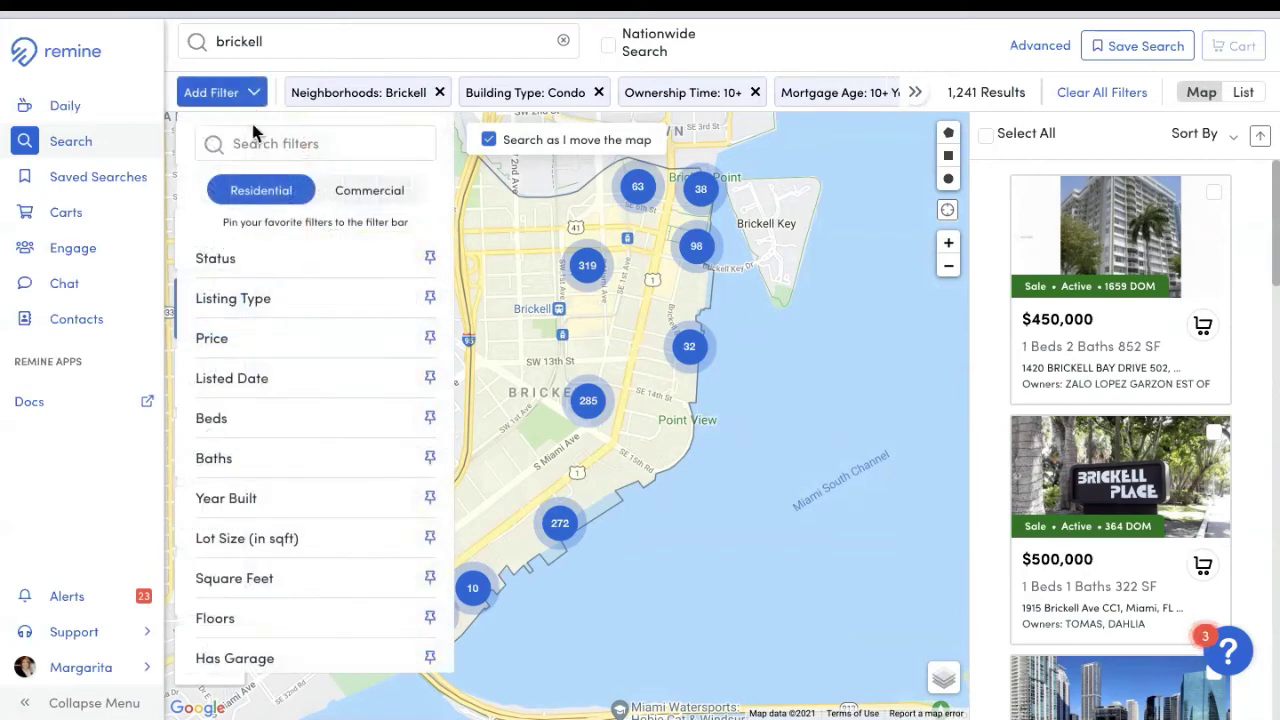
left_click(232, 264)
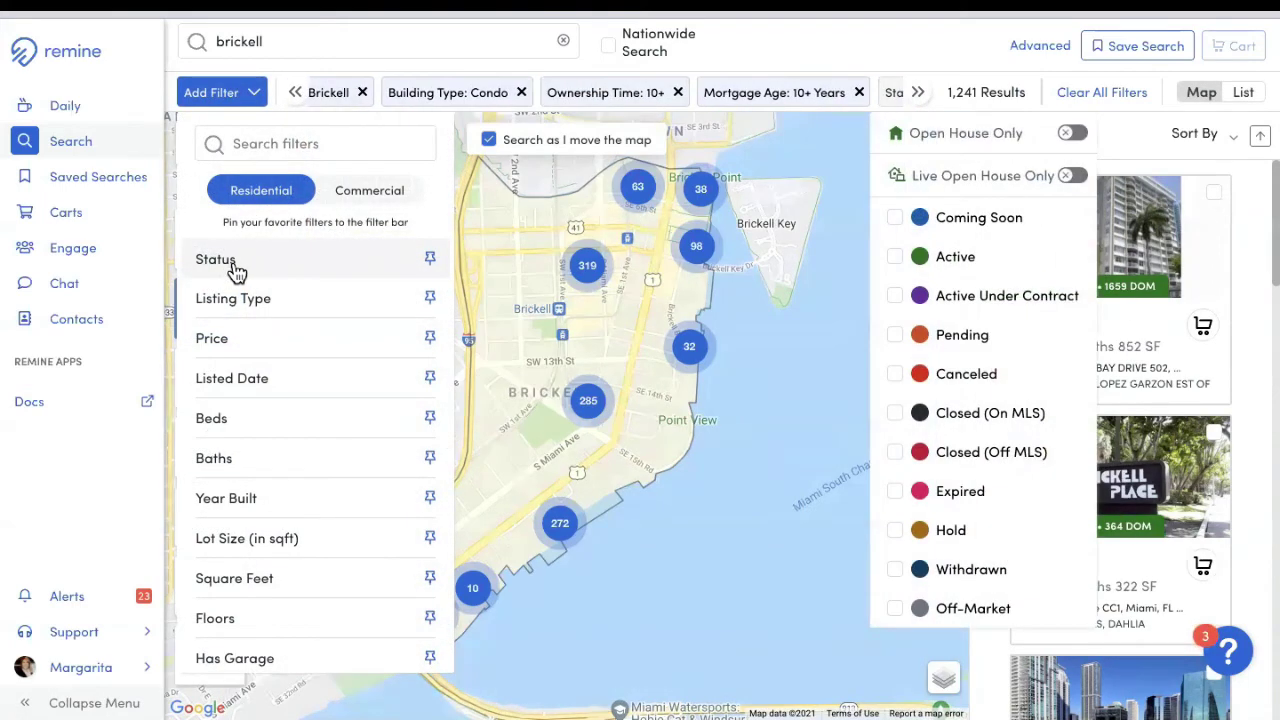
left_click(898, 612)
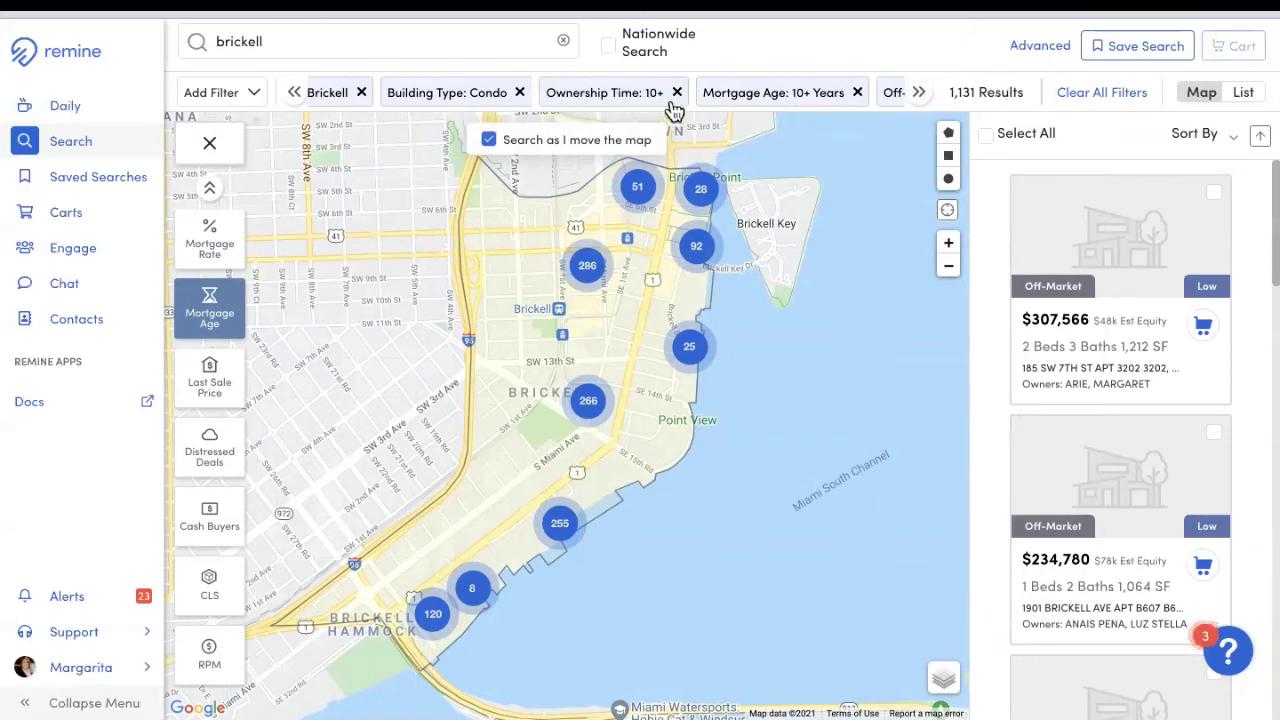
left_click(913, 100)
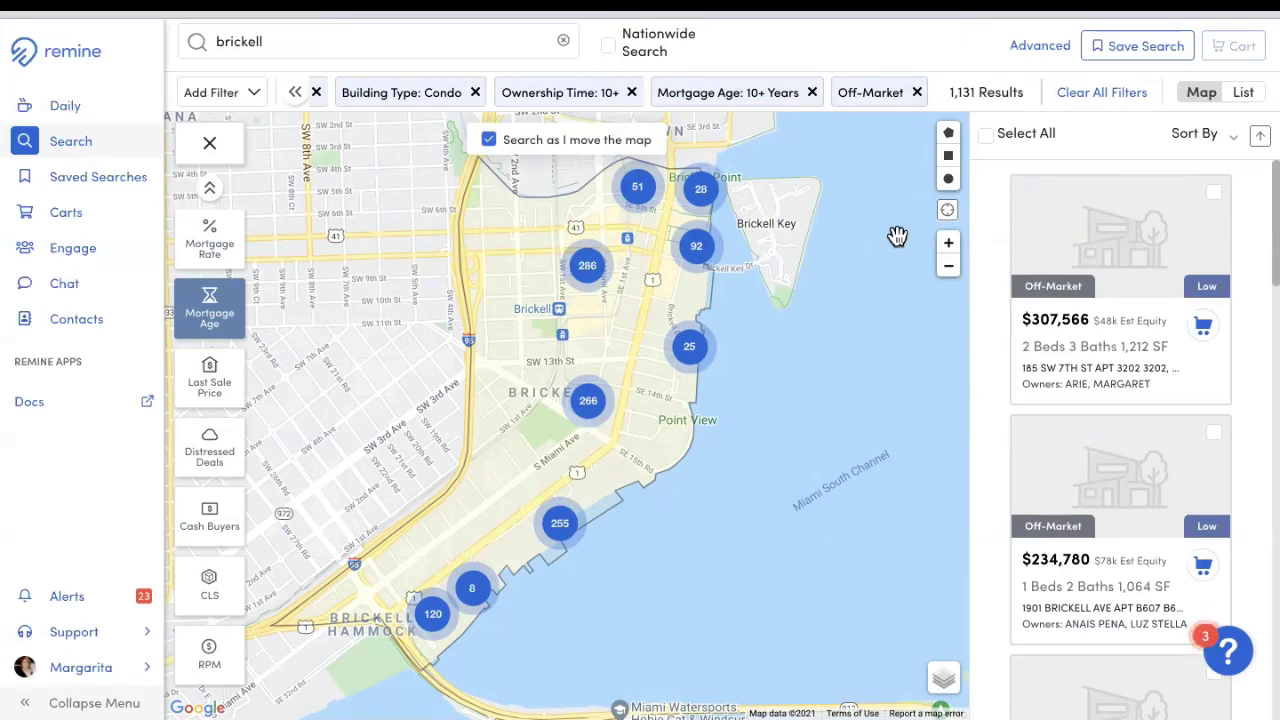
Step: Select all 1,131 Off-Market Brickell condo results and open the add-to-cart dialog
left_click(989, 140)
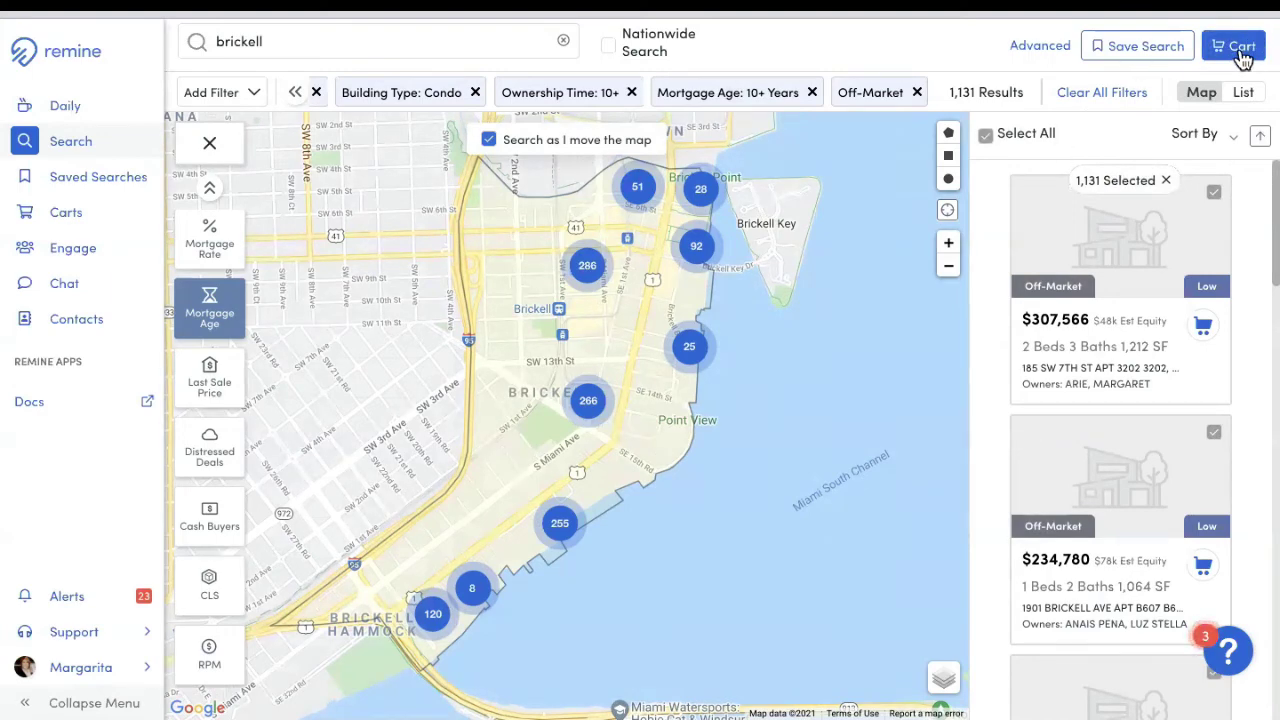
left_click(1241, 55)
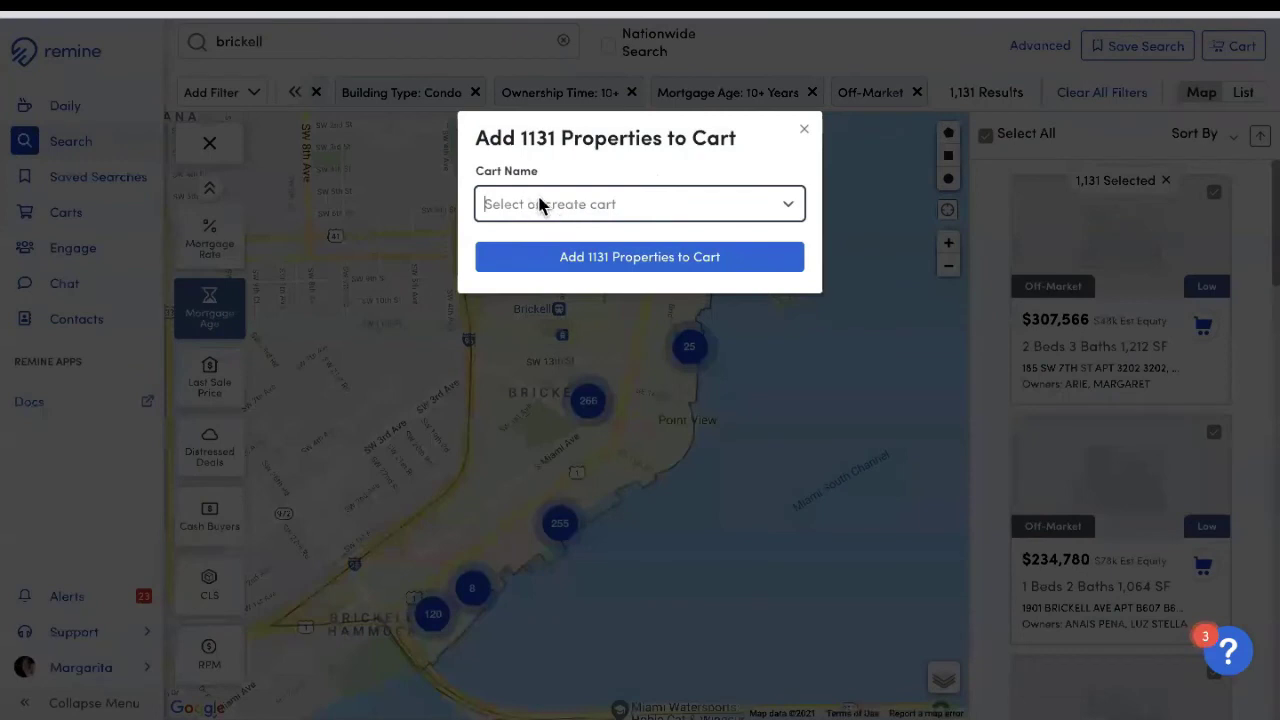
Step: Create a new cart named 'Brickell Condos 10+' and add all 1131 selected properties to it
left_click(543, 205)
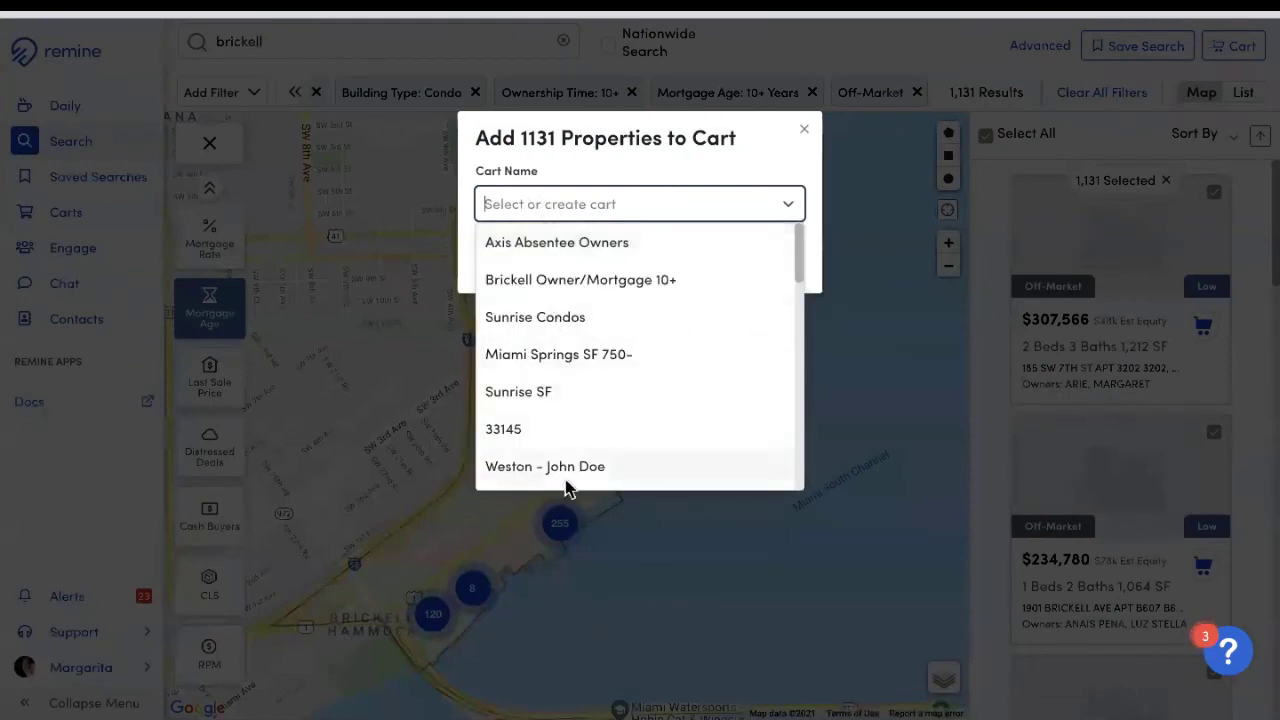
left_click(571, 210)
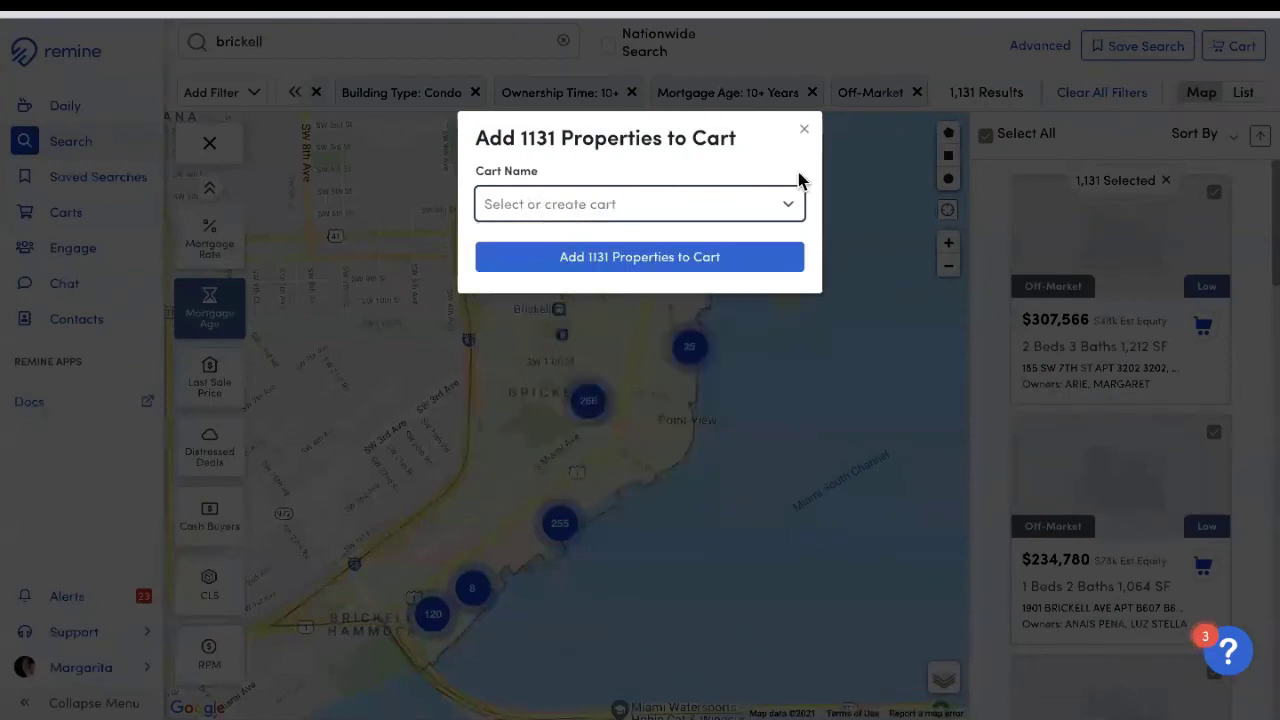
type("b")
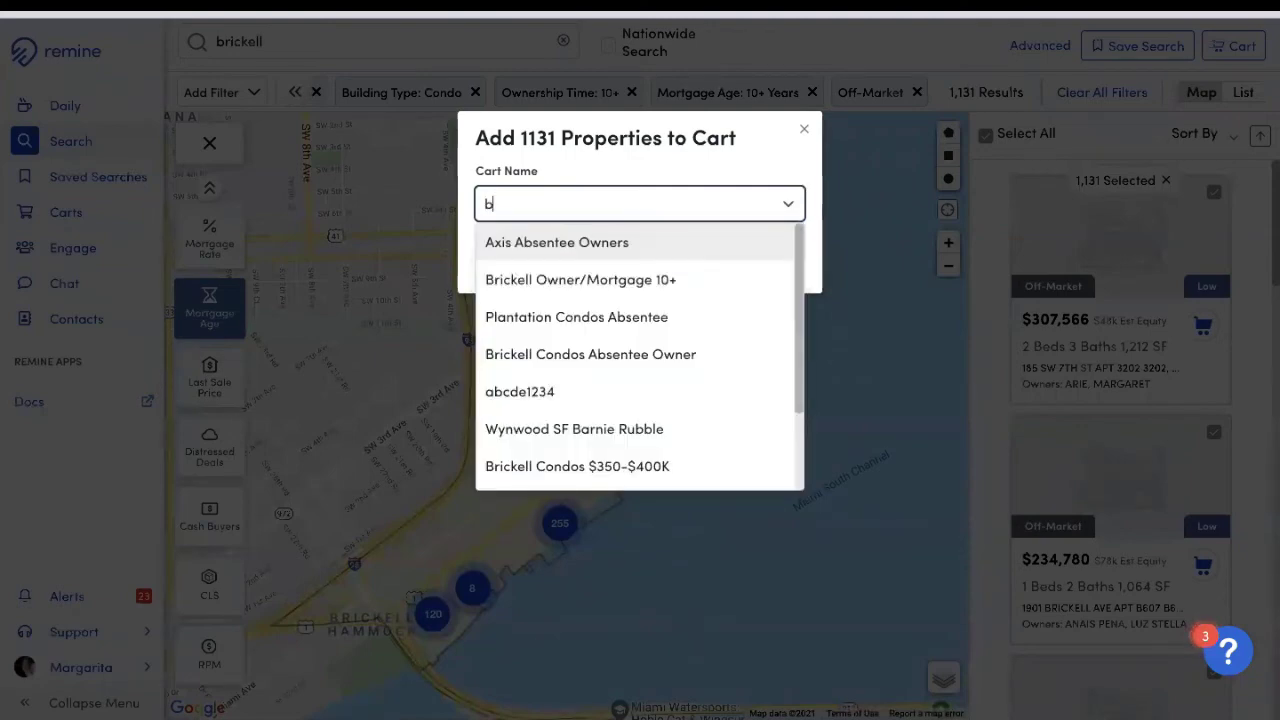
key("BackSpace")
type("Br")
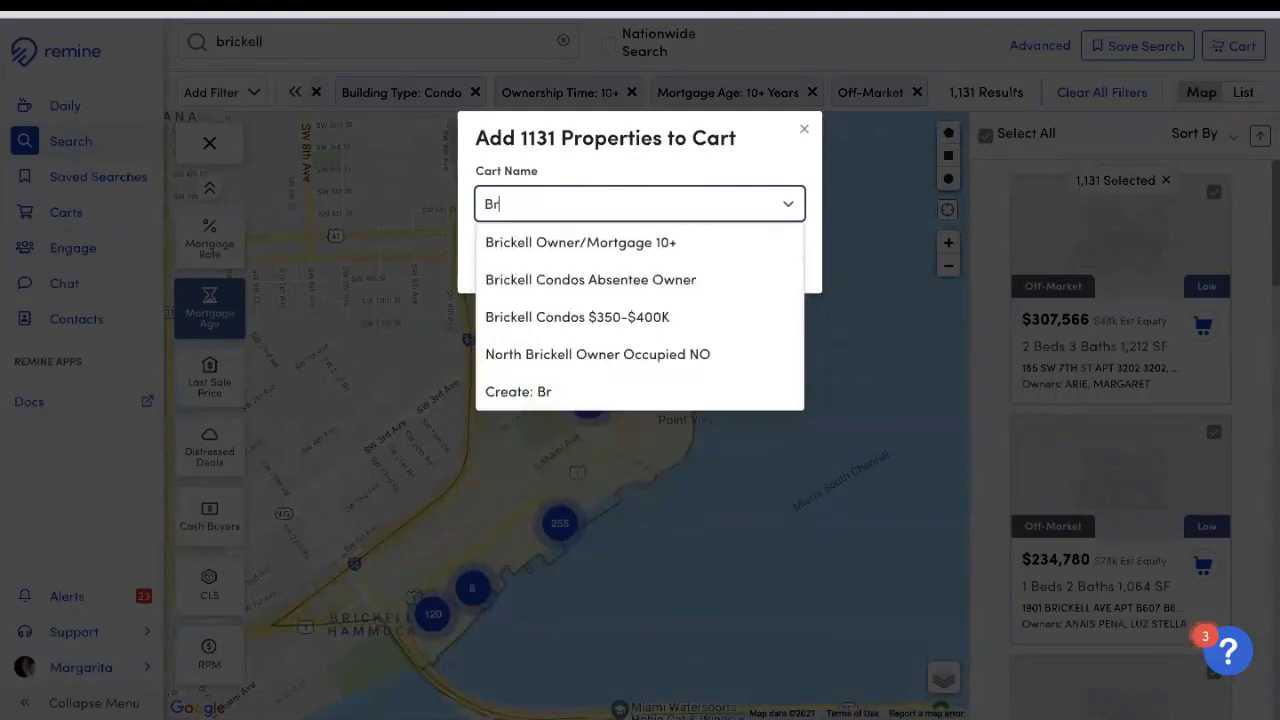
type("ickelle")
key("BackSpace")
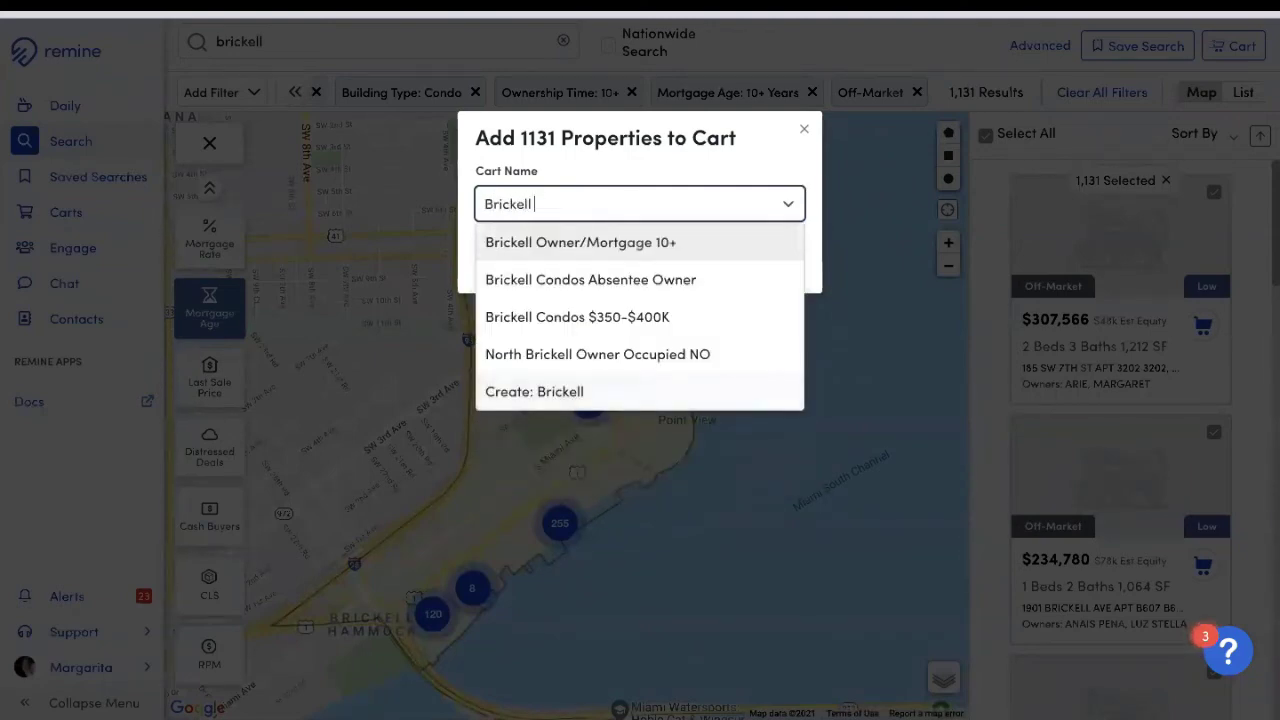
type("Cond")
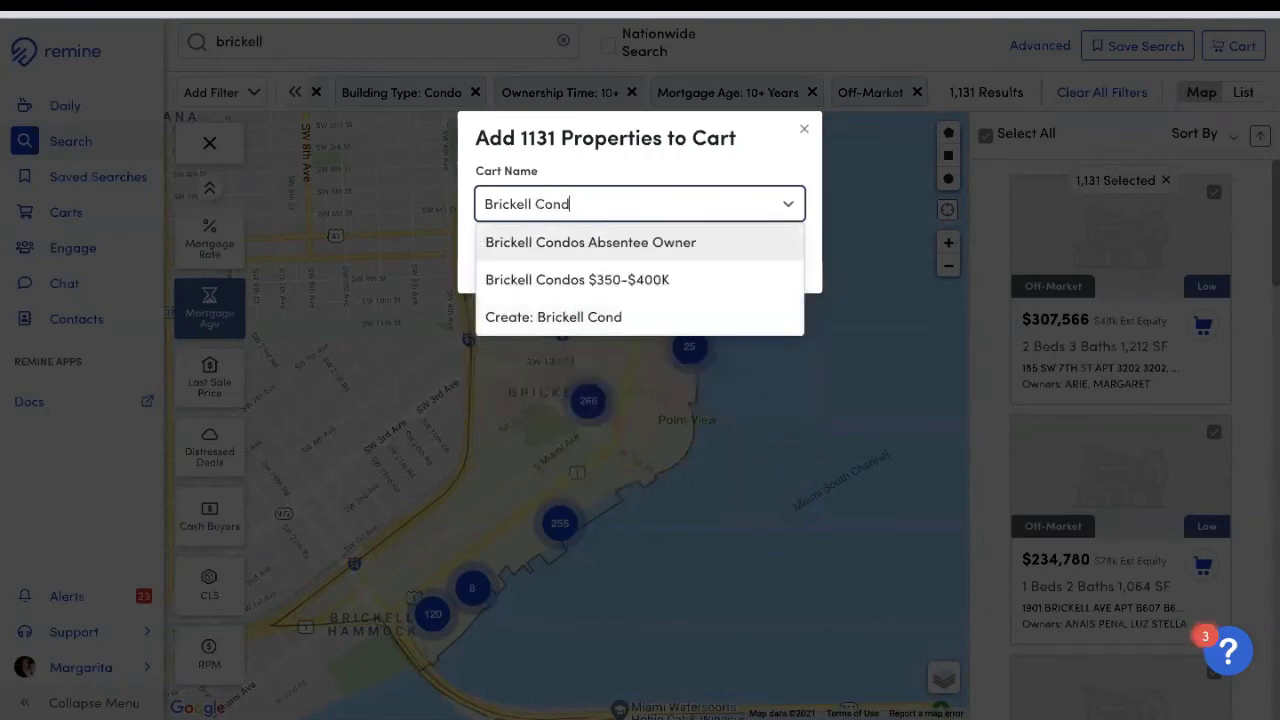
type("os 10+")
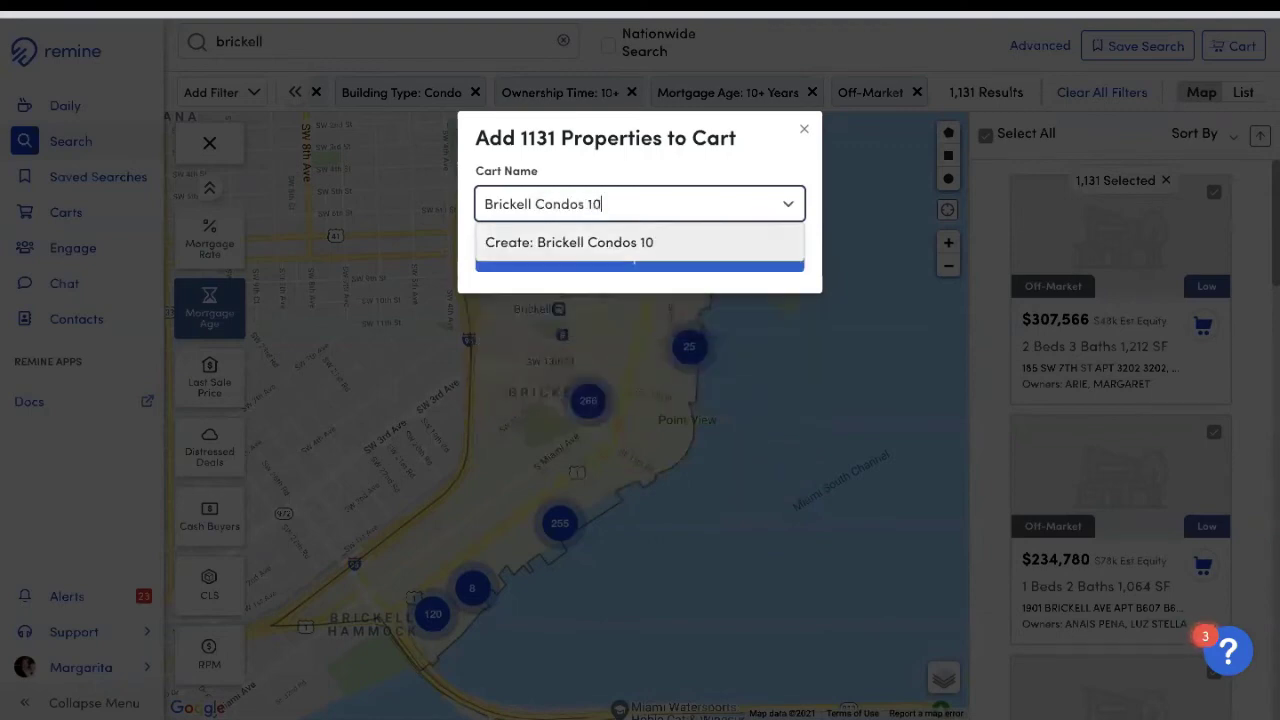
left_click(654, 245)
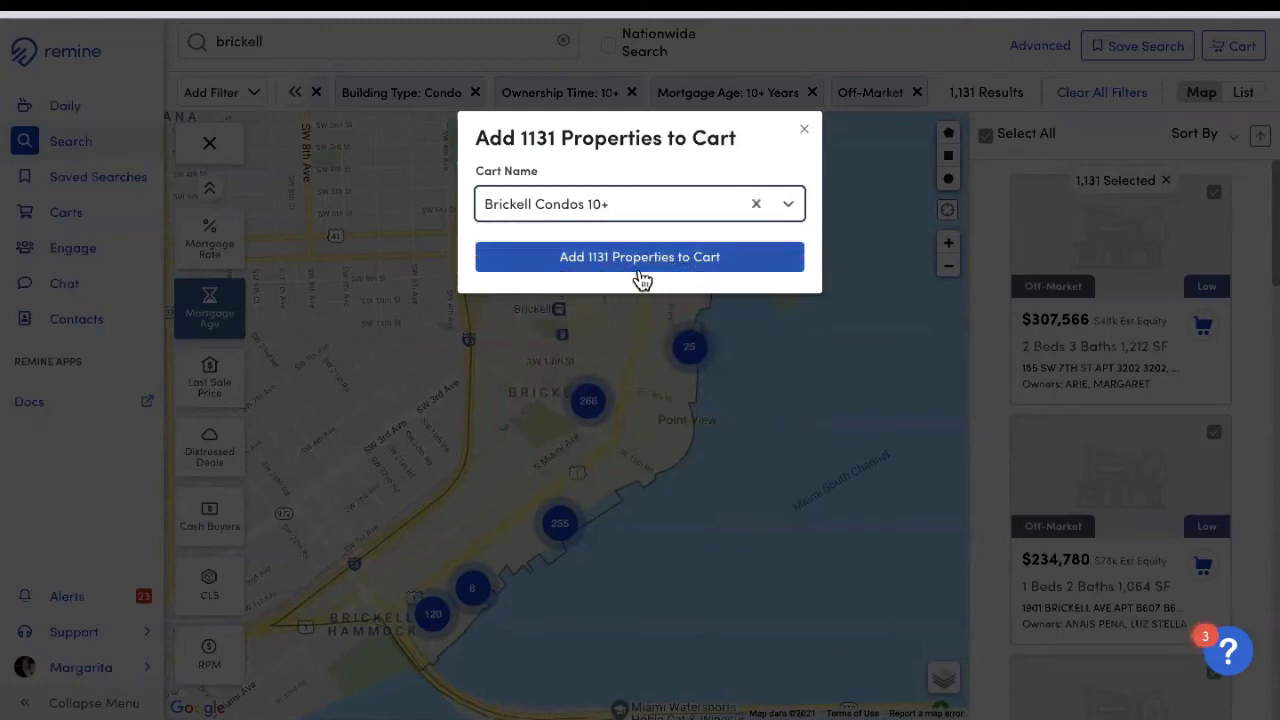
left_click(676, 272)
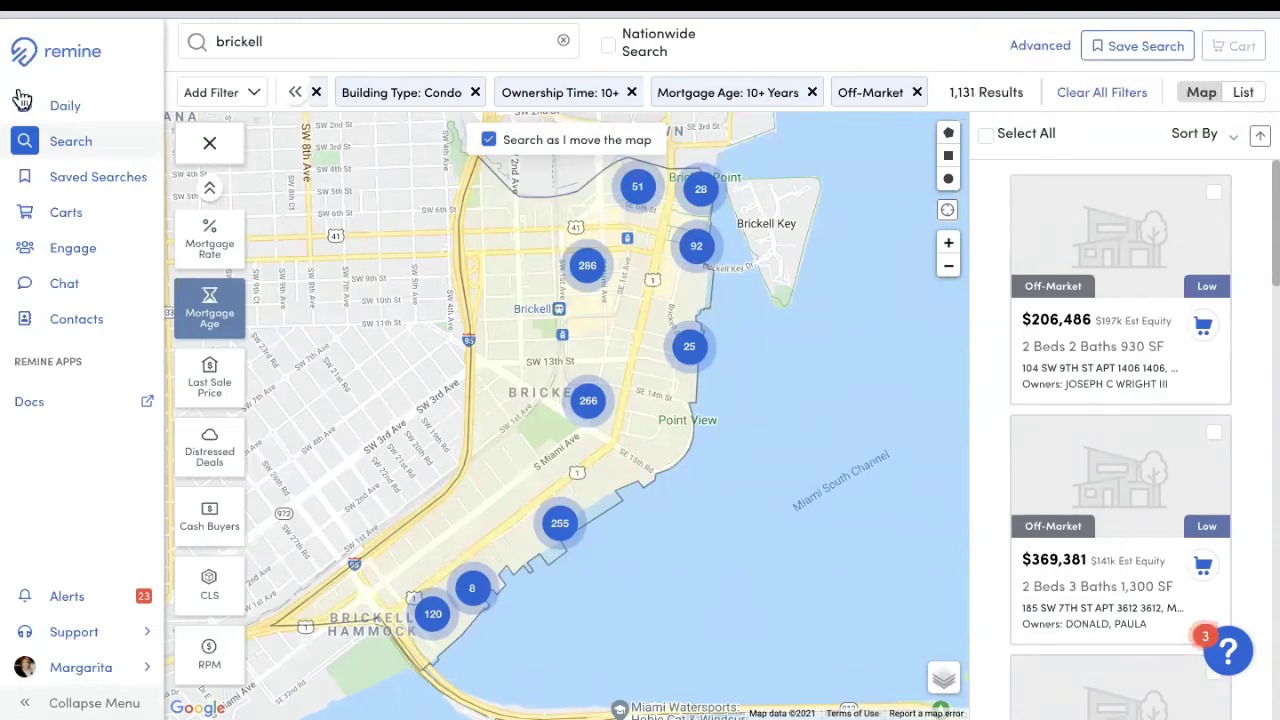
Step: Open the Brickell Condos 10+ cart in a widened table and check all 1,131 properties for printing labels
left_click(62, 224)
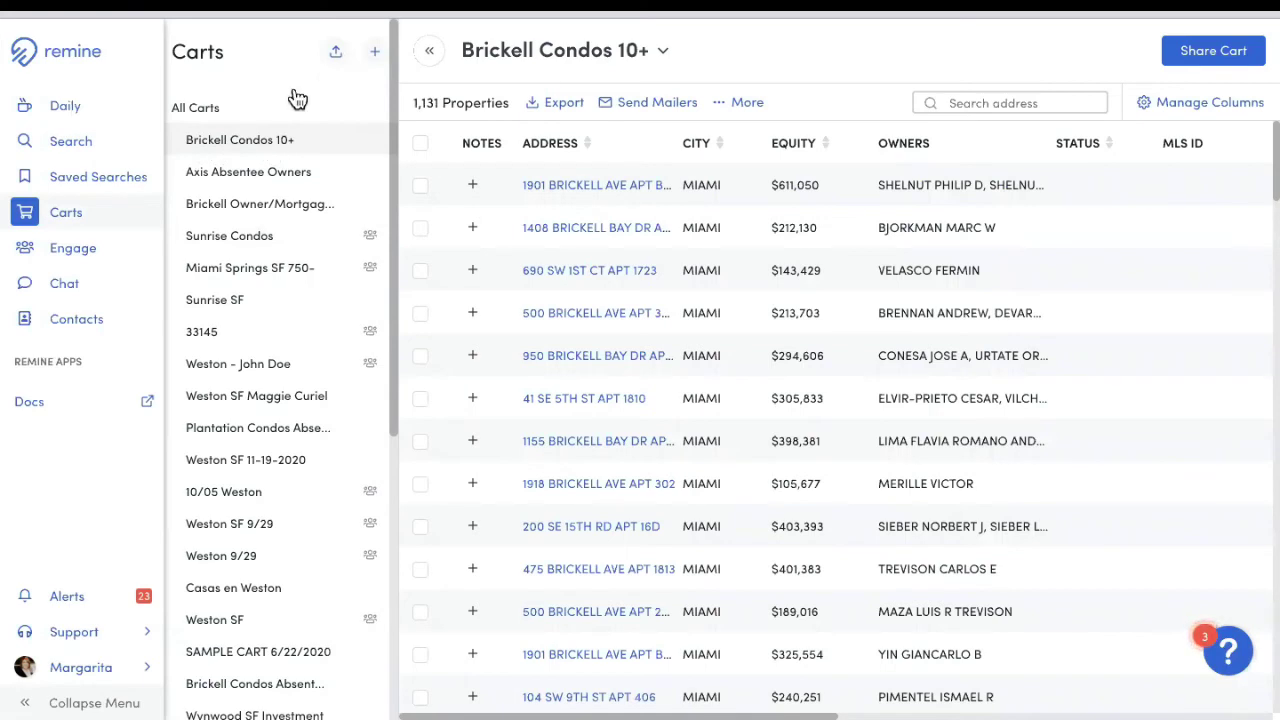
left_click(429, 51)
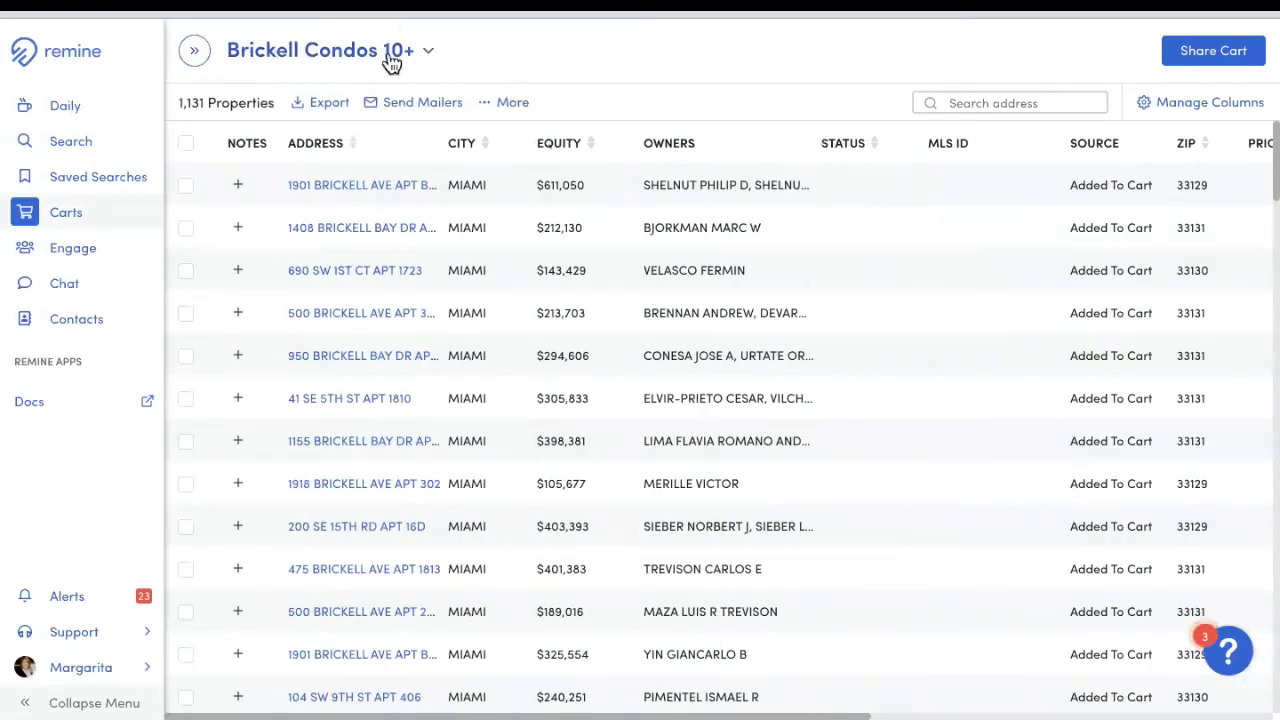
left_click(386, 56)
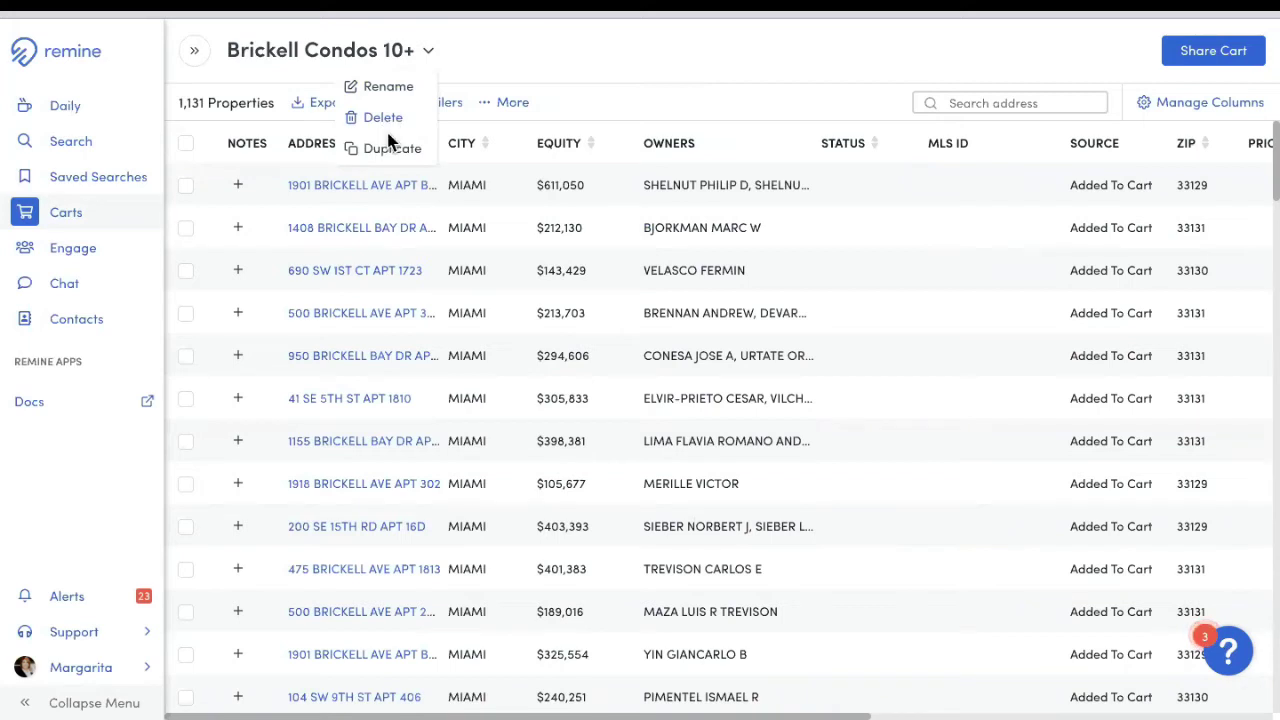
left_click(548, 52)
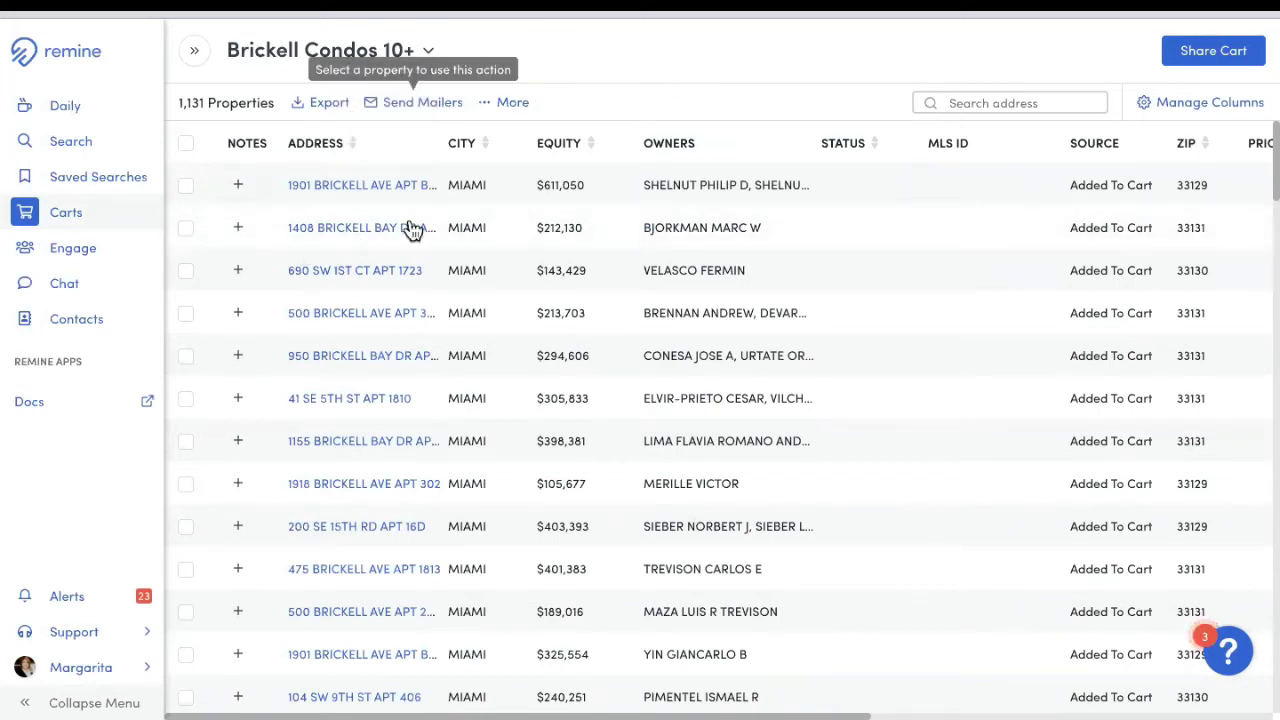
left_click(185, 145)
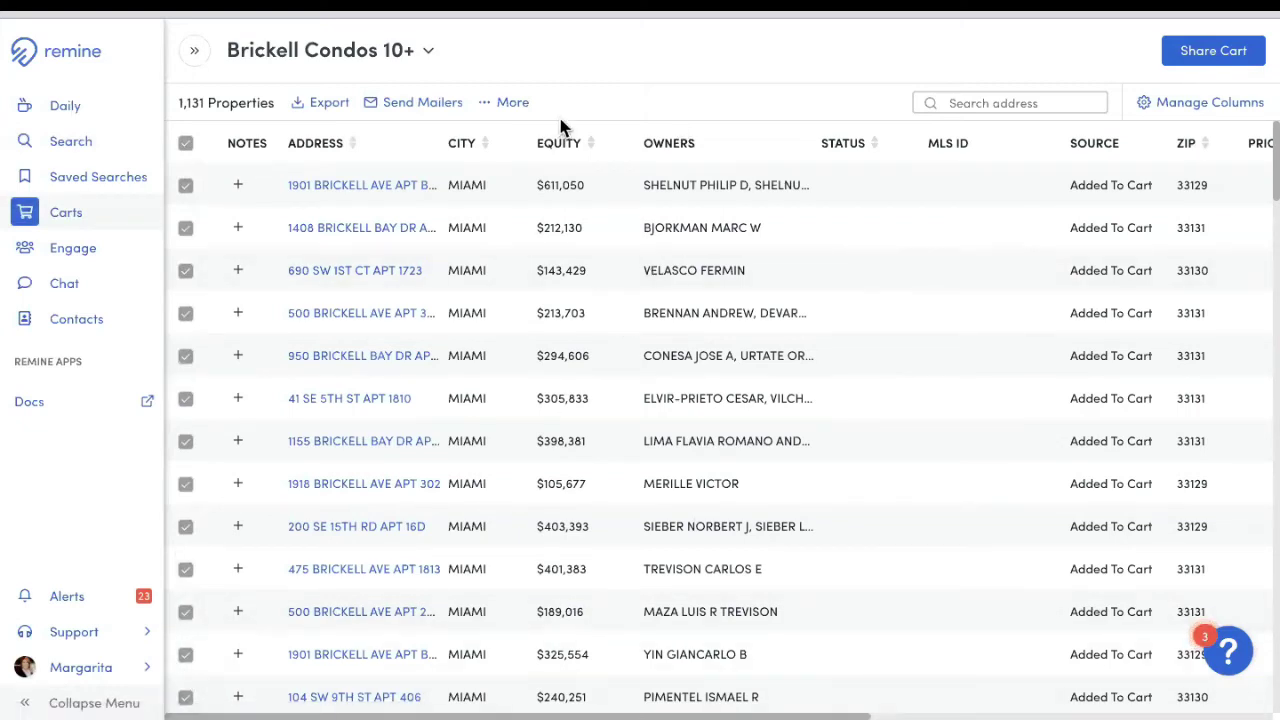
left_click(507, 108)
Step: Print Avery 5160 labels addressed to owners' Mailing Address and open the downloaded labels (6).pdf
left_click(579, 140)
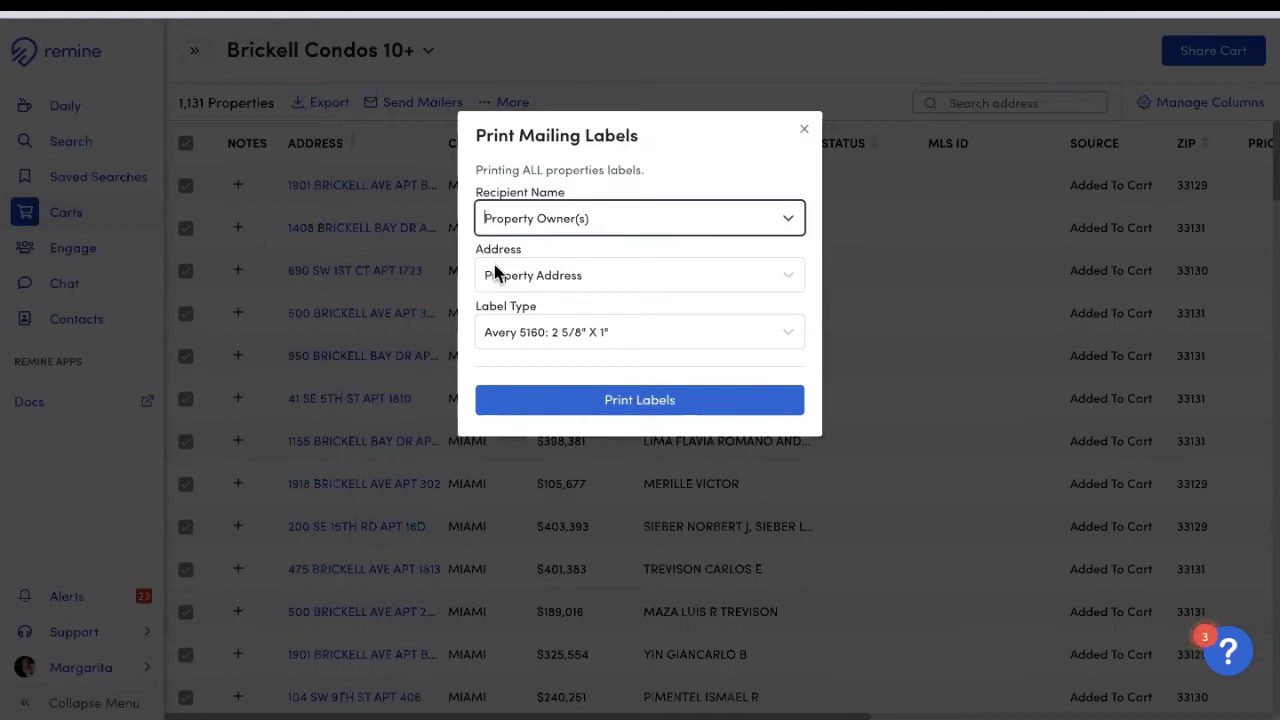
left_click(519, 274)
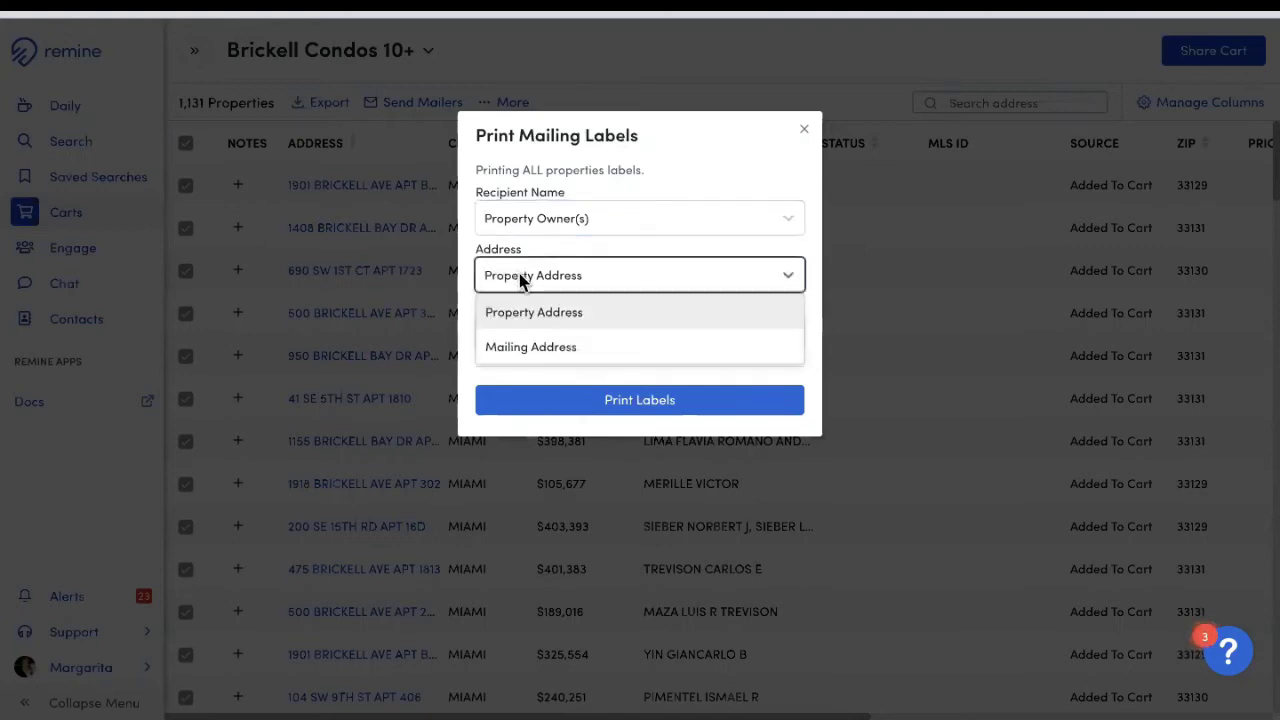
left_click(537, 348)
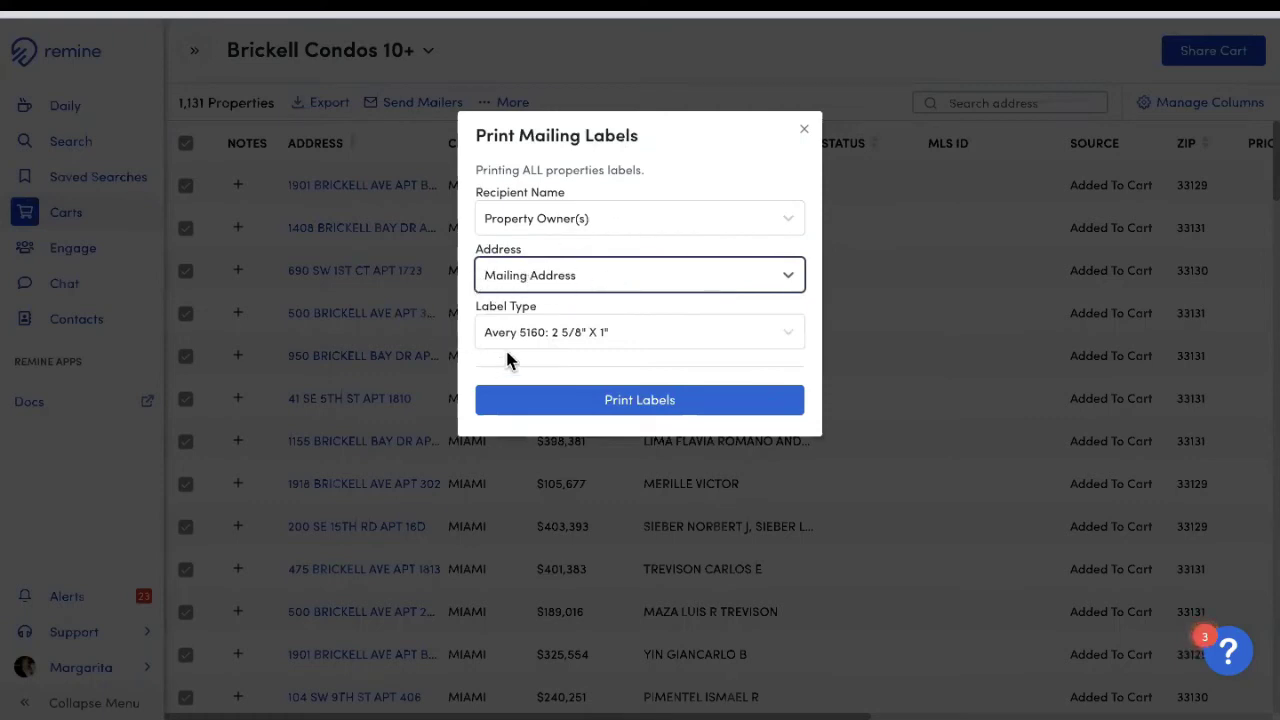
left_click(638, 333)
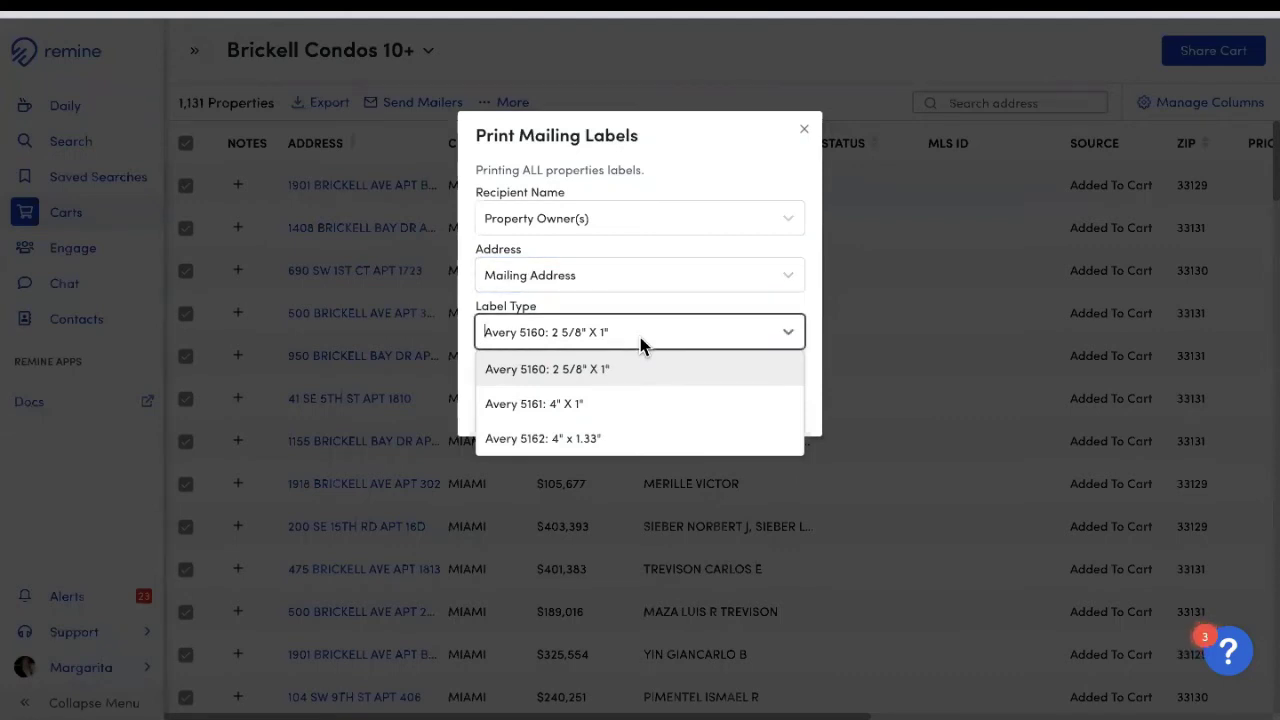
left_click(621, 326)
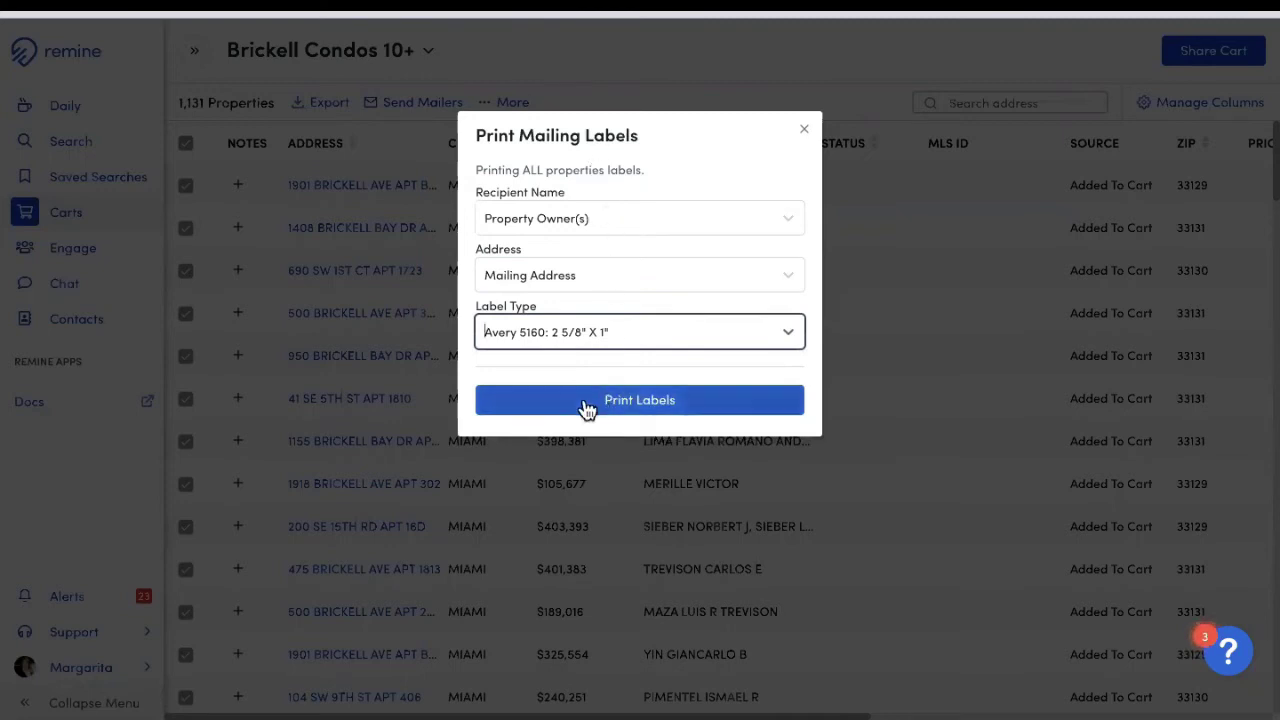
left_click(644, 405)
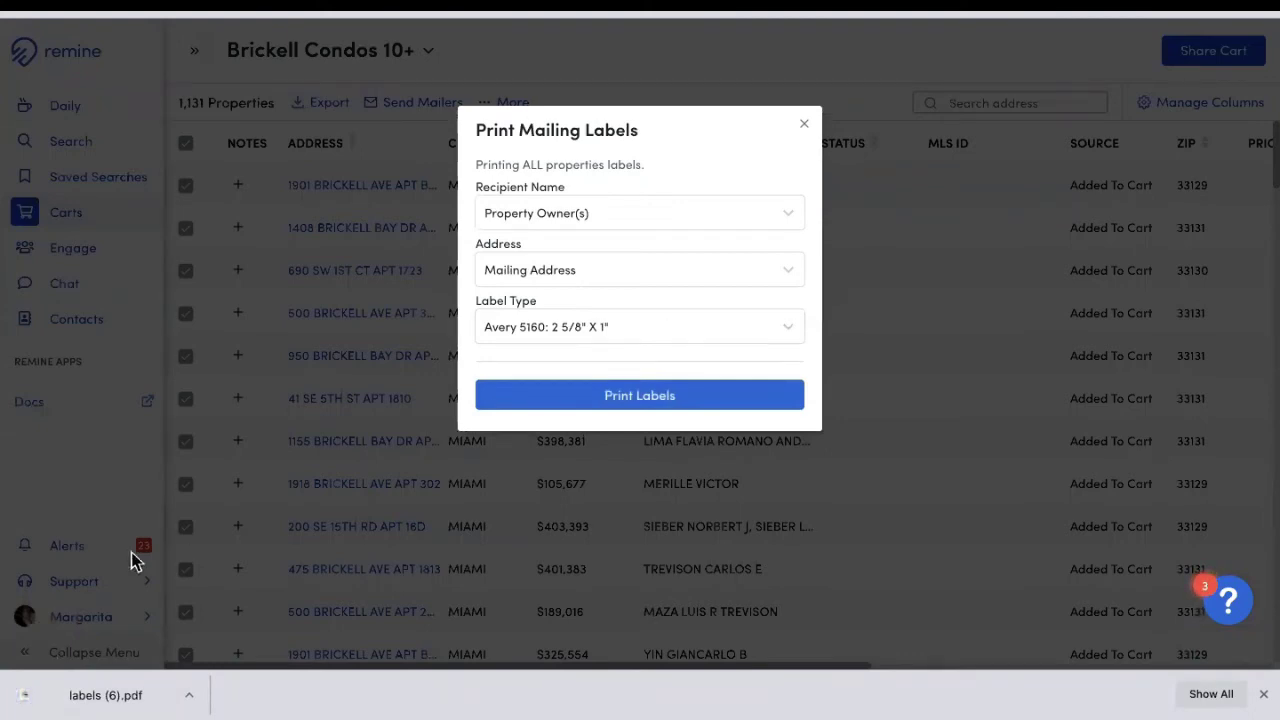
left_click(105, 695)
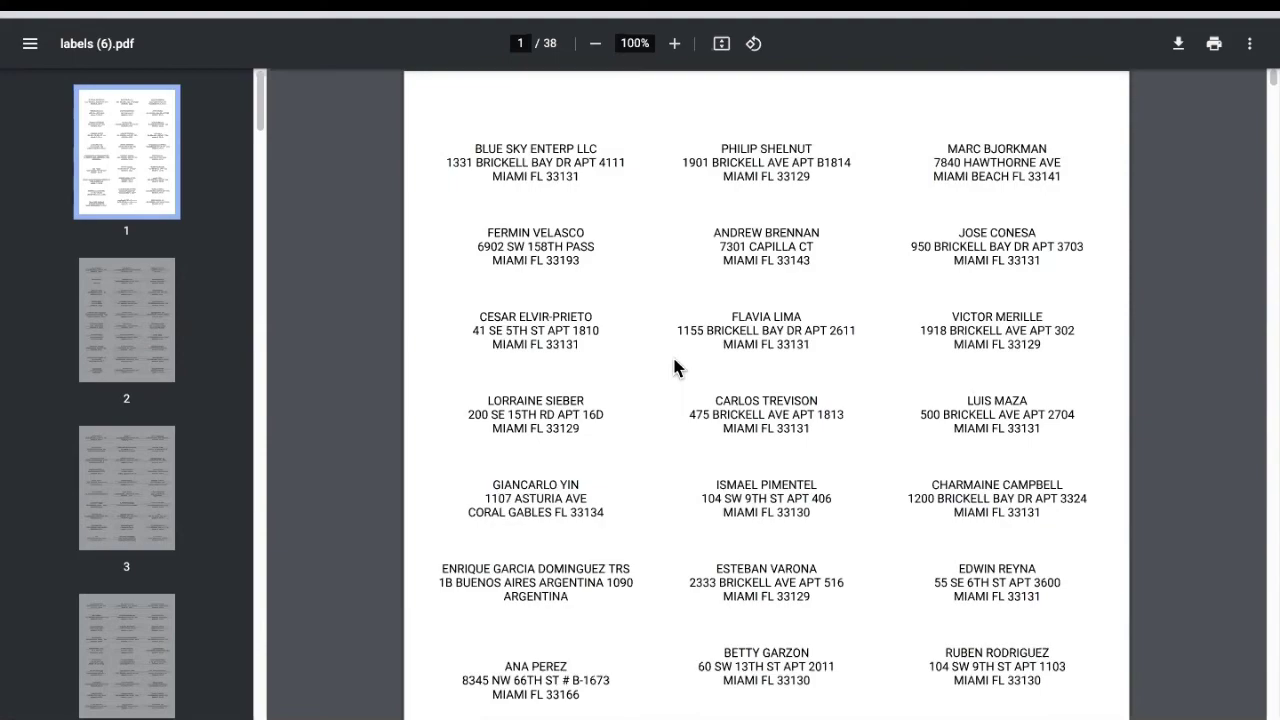
scroll(636, 370, "down", 20)
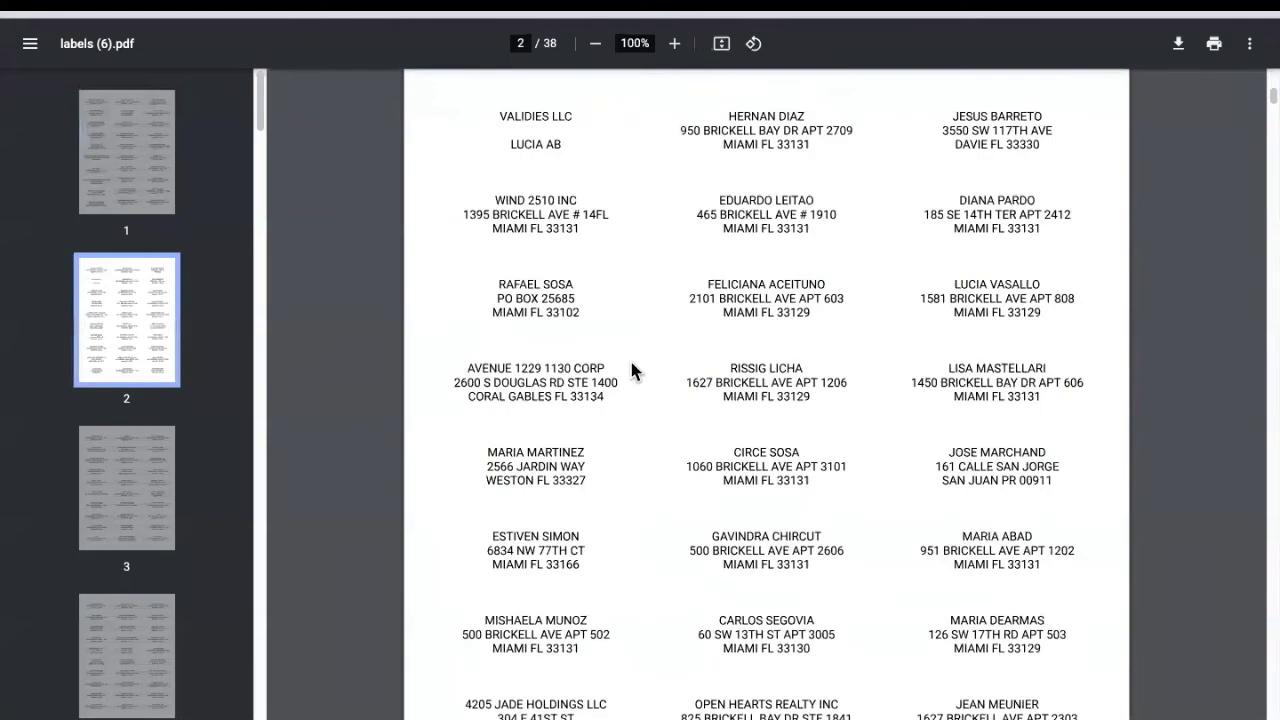
scroll(640, 365, "down", 20)
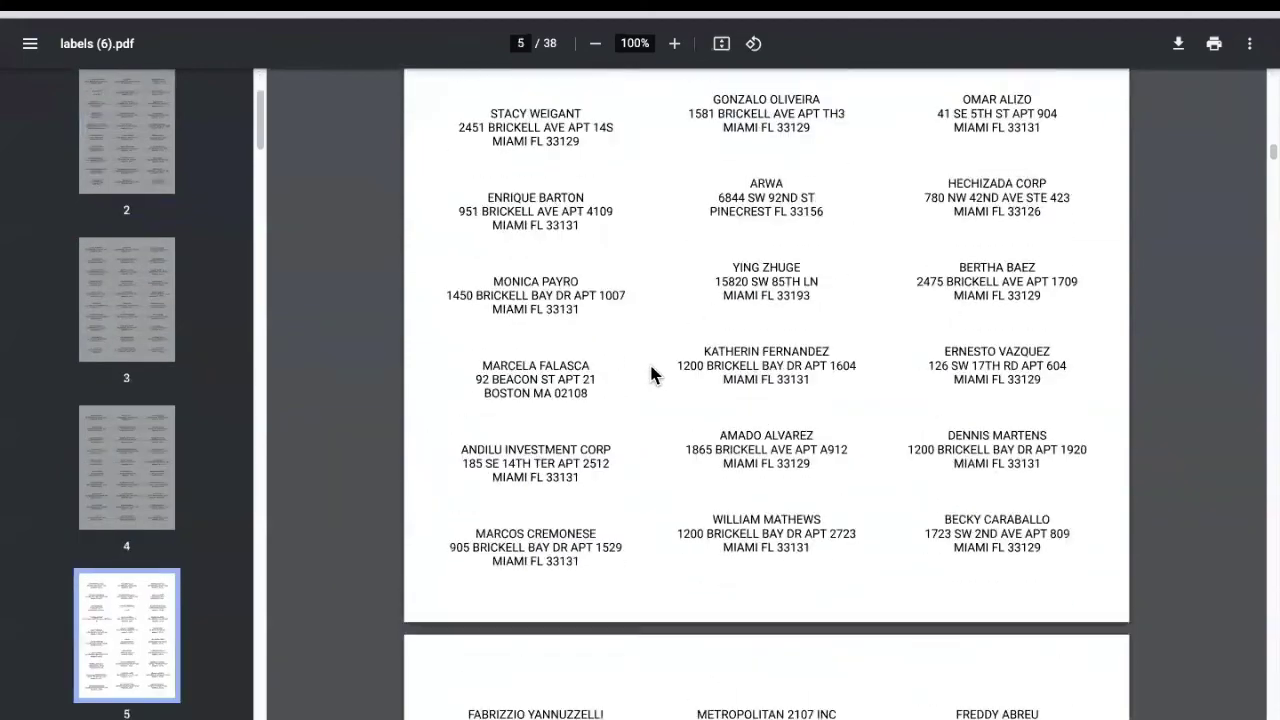
scroll(657, 374, "down", 12)
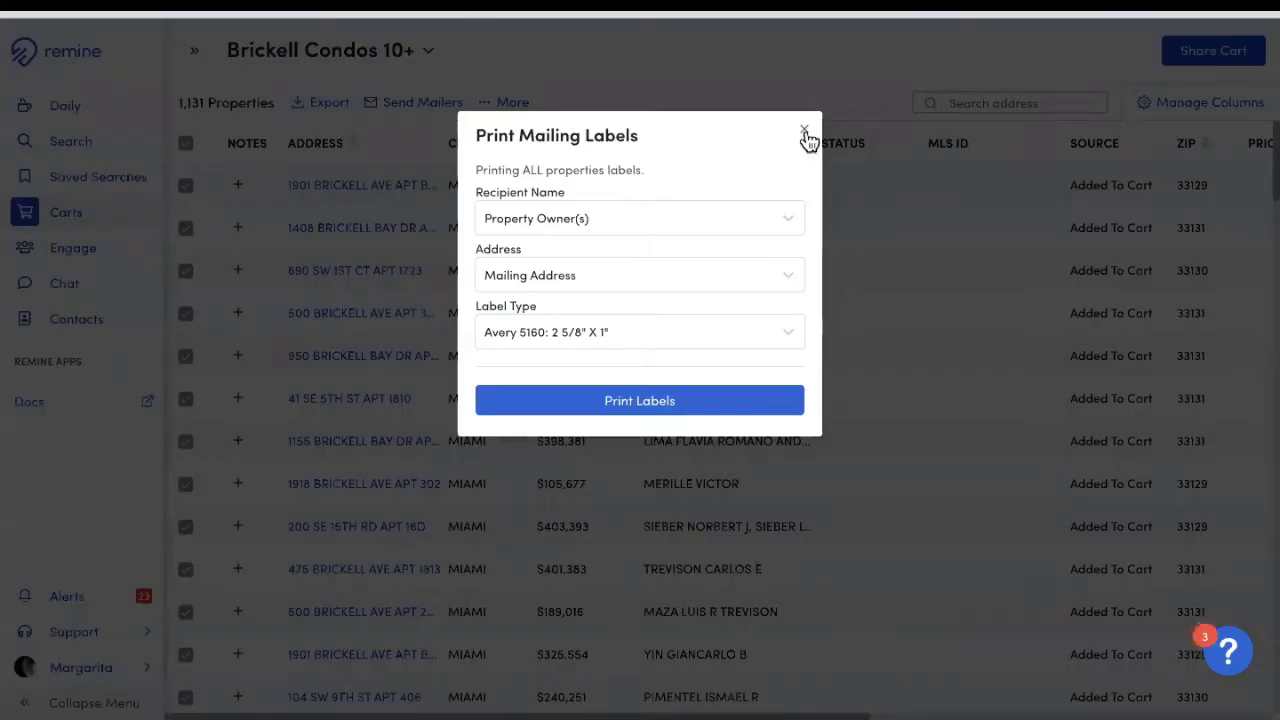
Step: Close the labels dialog and build a mailing campaign named 'Brickell 10+' from the whole cart
left_click(804, 130)
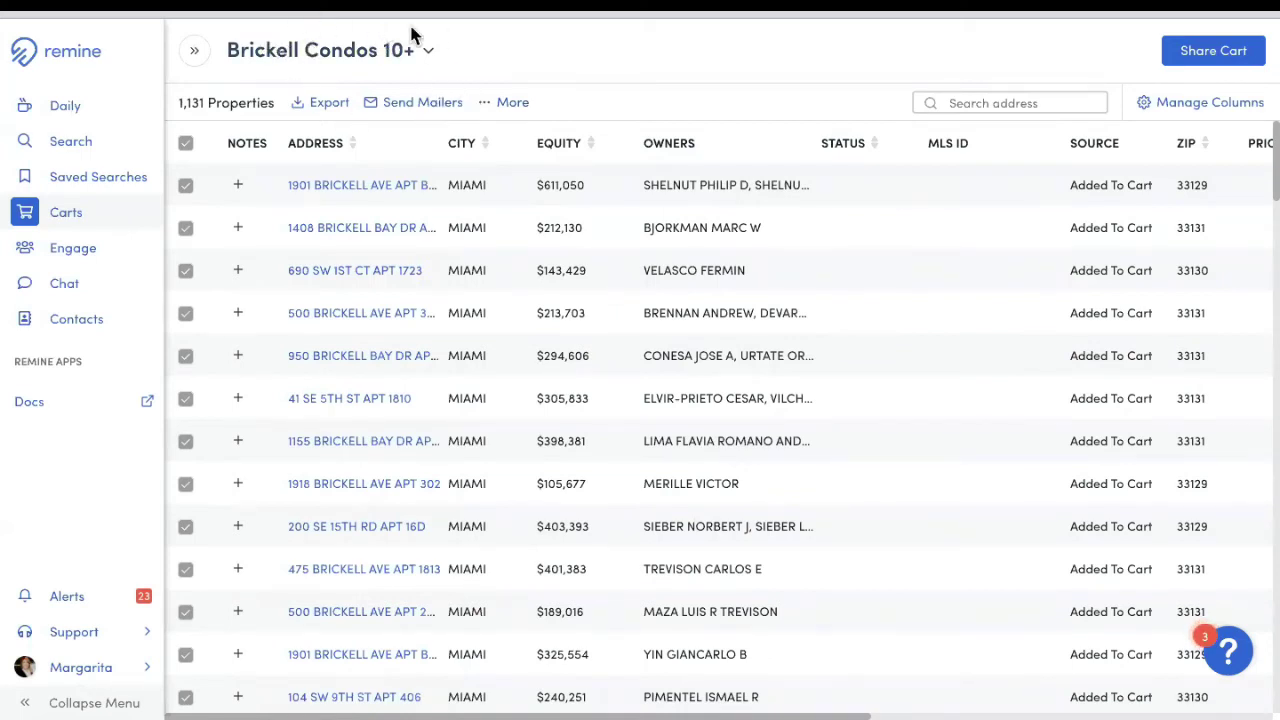
left_click(405, 116)
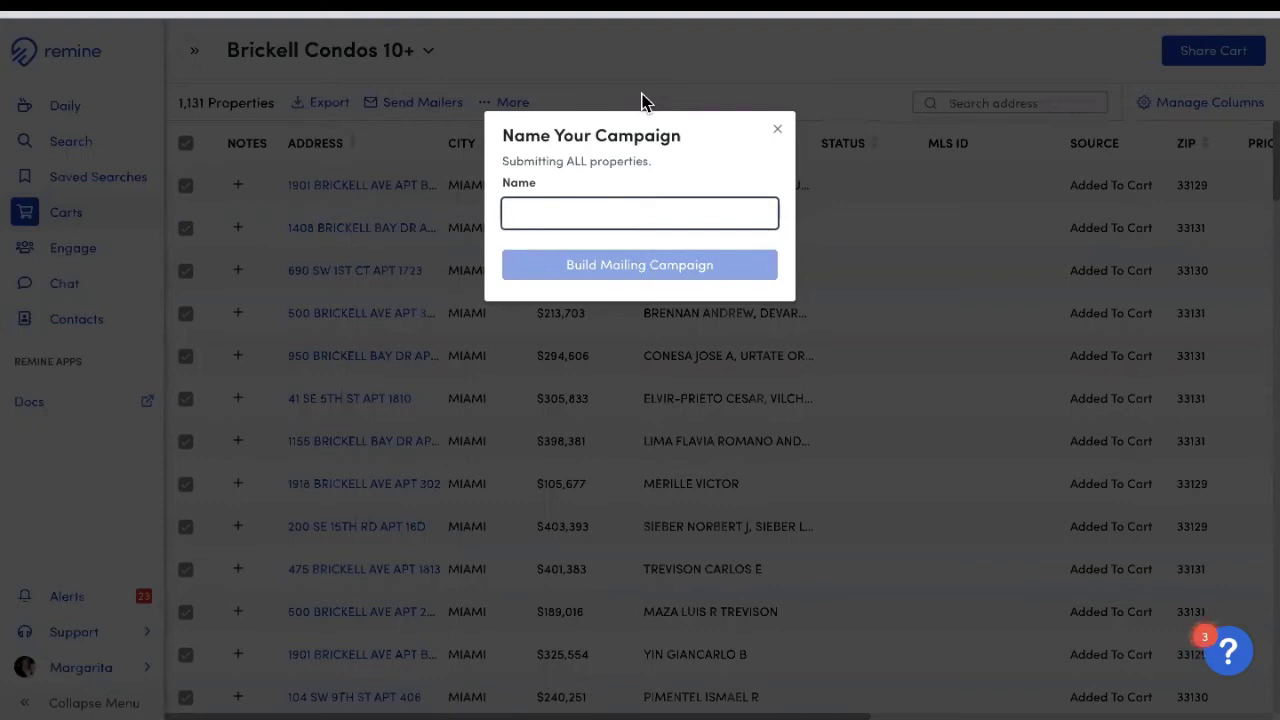
type("Brickell")
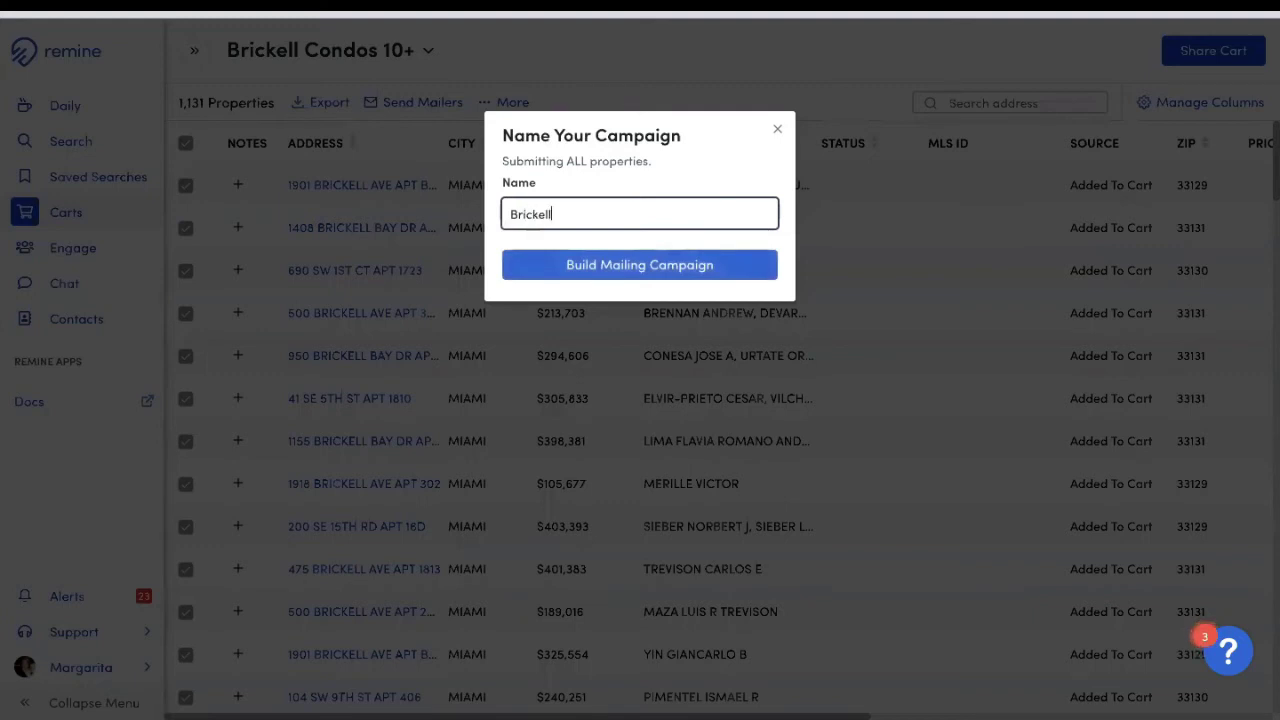
type(" 10+")
left_click(657, 277)
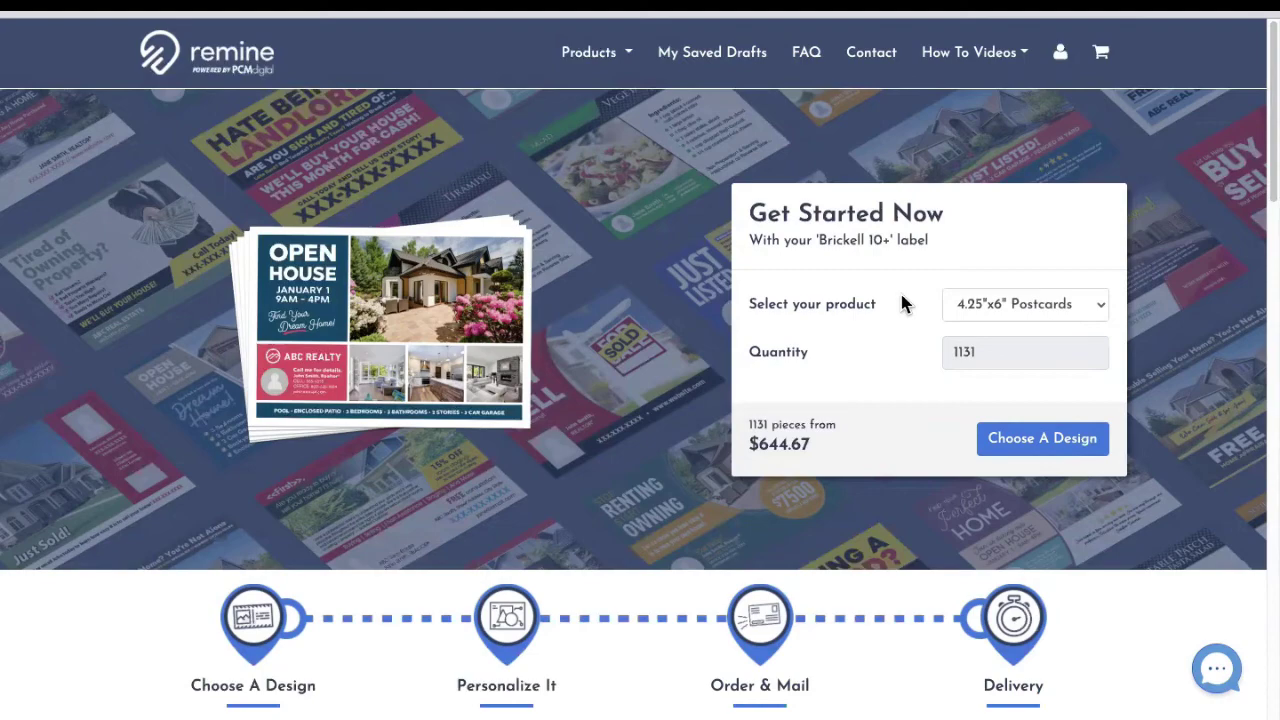
Step: Review the $644.67 quote for 1131 4.25"x6" Postcards, keep that product, and close the completion notice
scroll(589, 314, "down", 5)
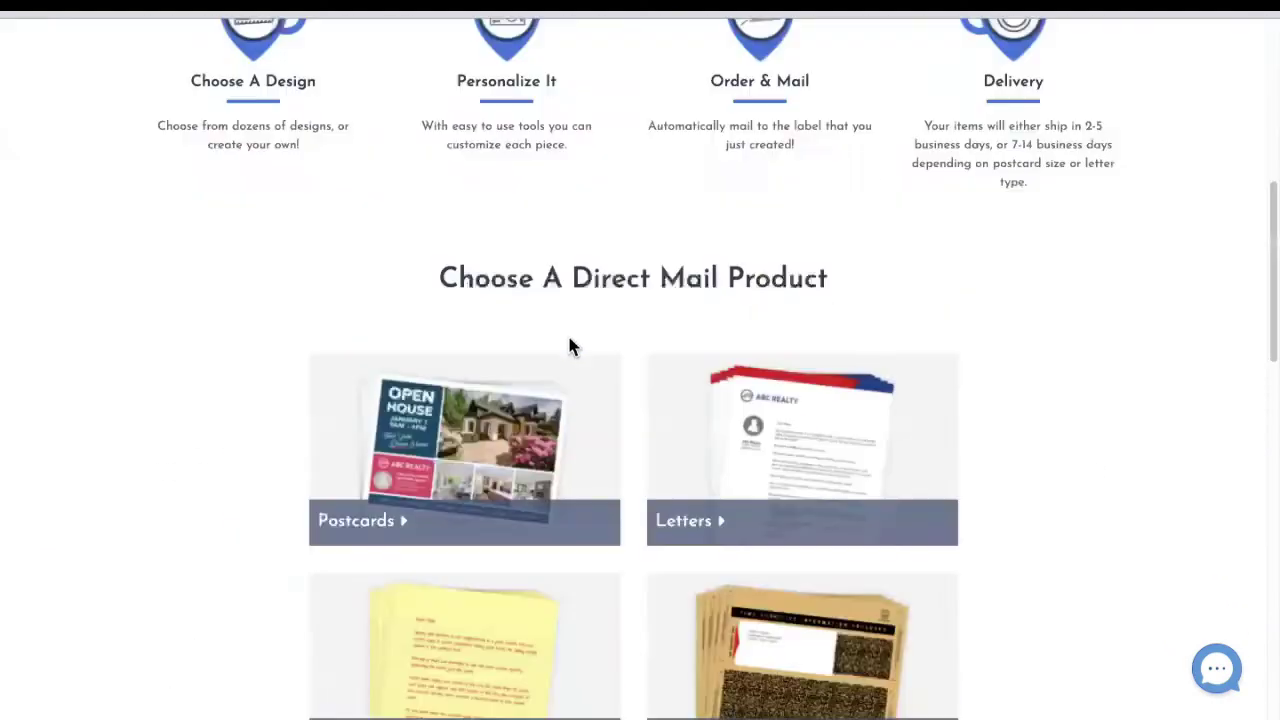
scroll(358, 245, "up", 1)
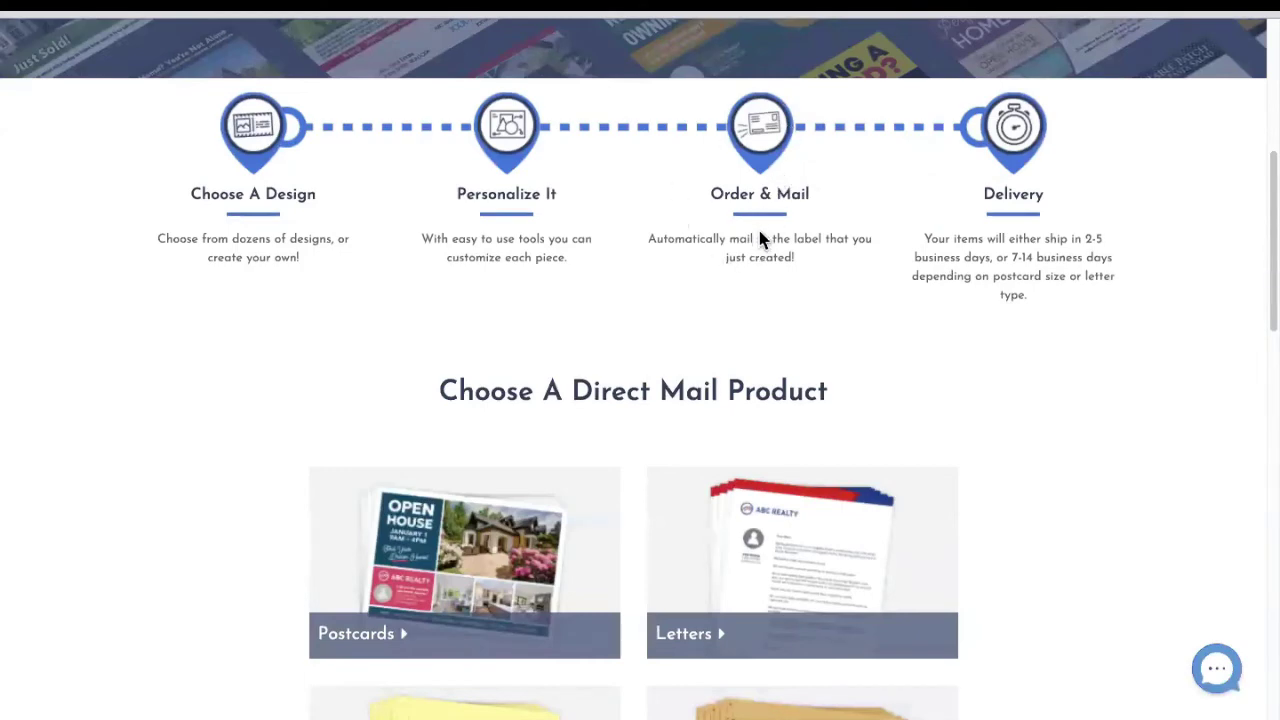
scroll(757, 237, "down", 1)
scroll(757, 237, "up", 5)
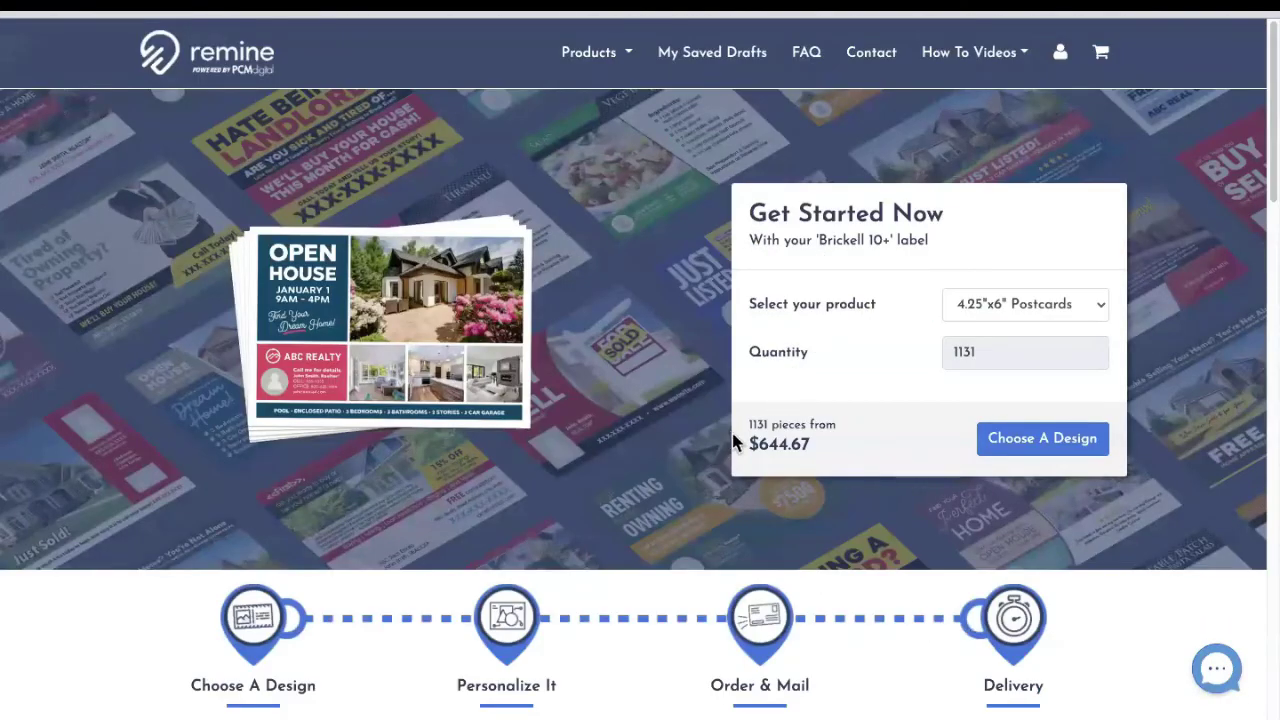
left_click_drag(750, 445, 818, 455)
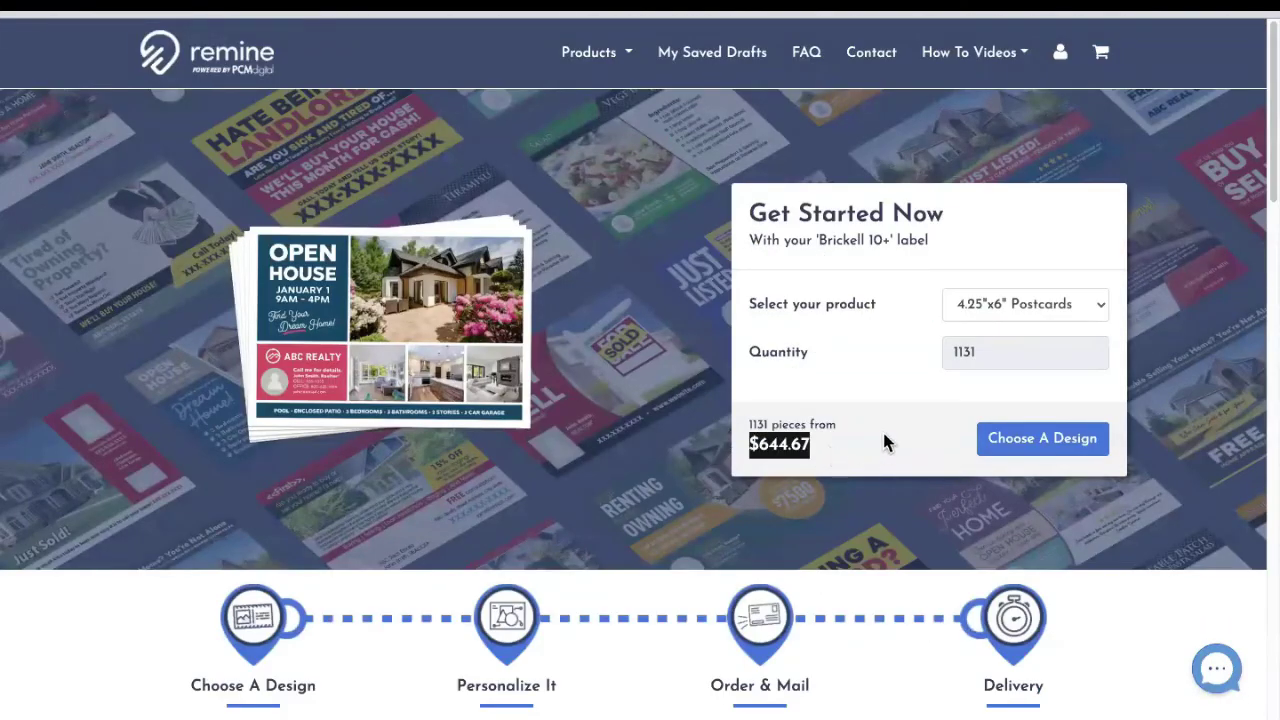
left_click(1097, 314)
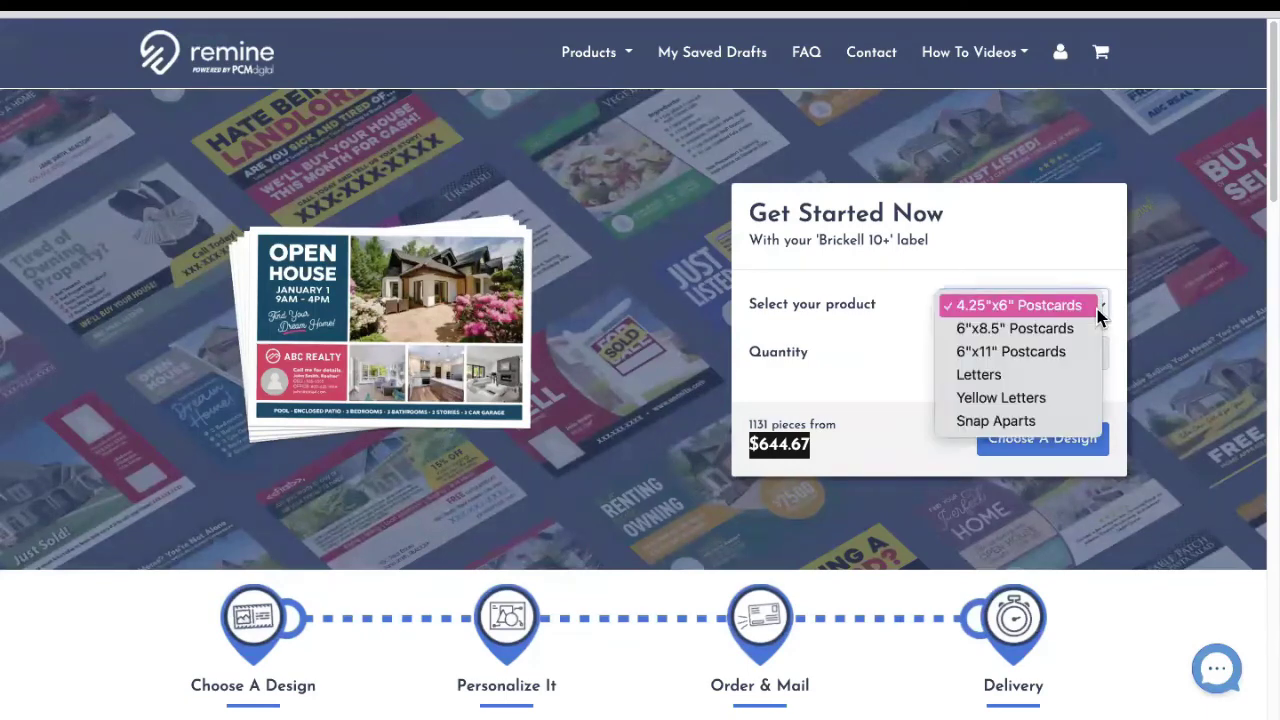
left_click(1097, 314)
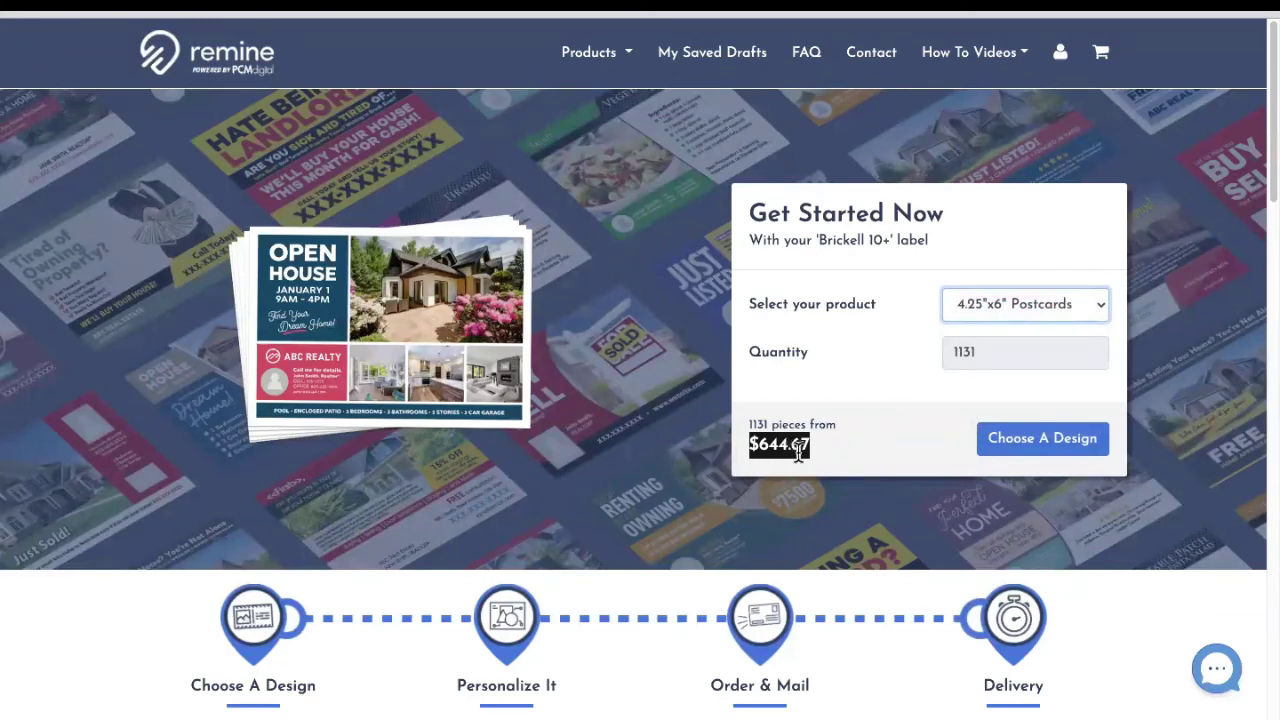
left_click(985, 316)
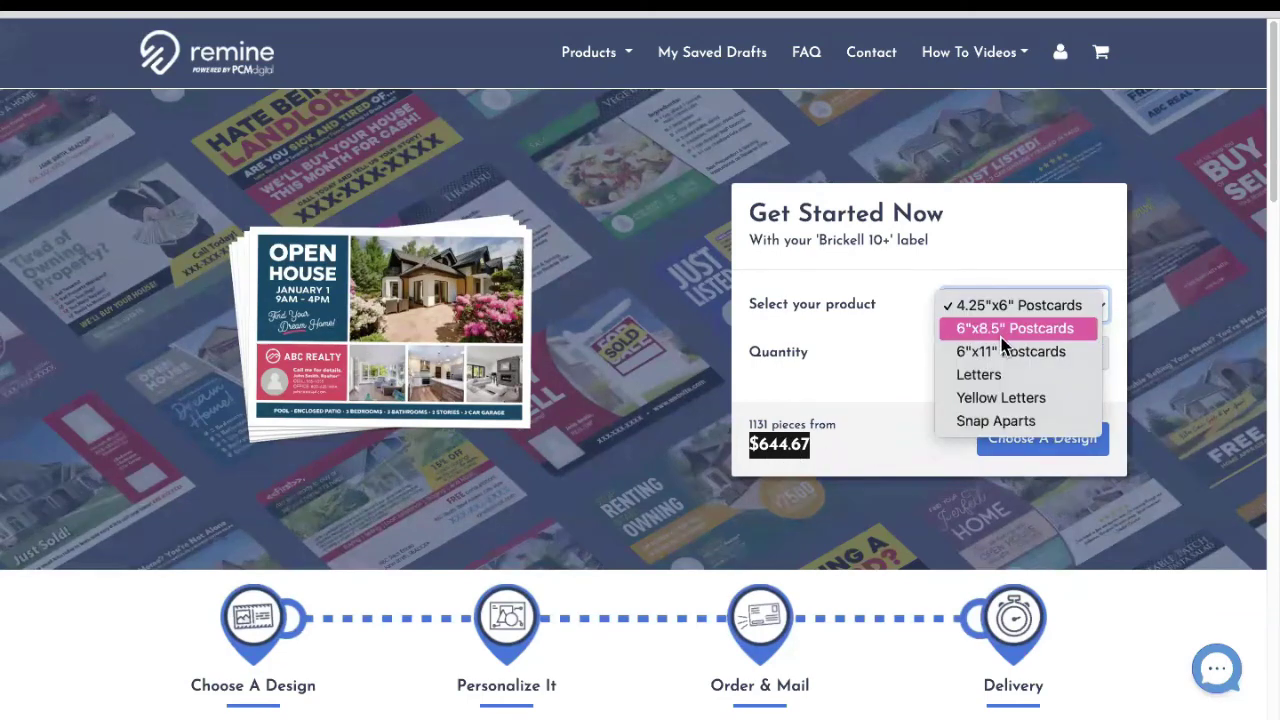
left_click(861, 436)
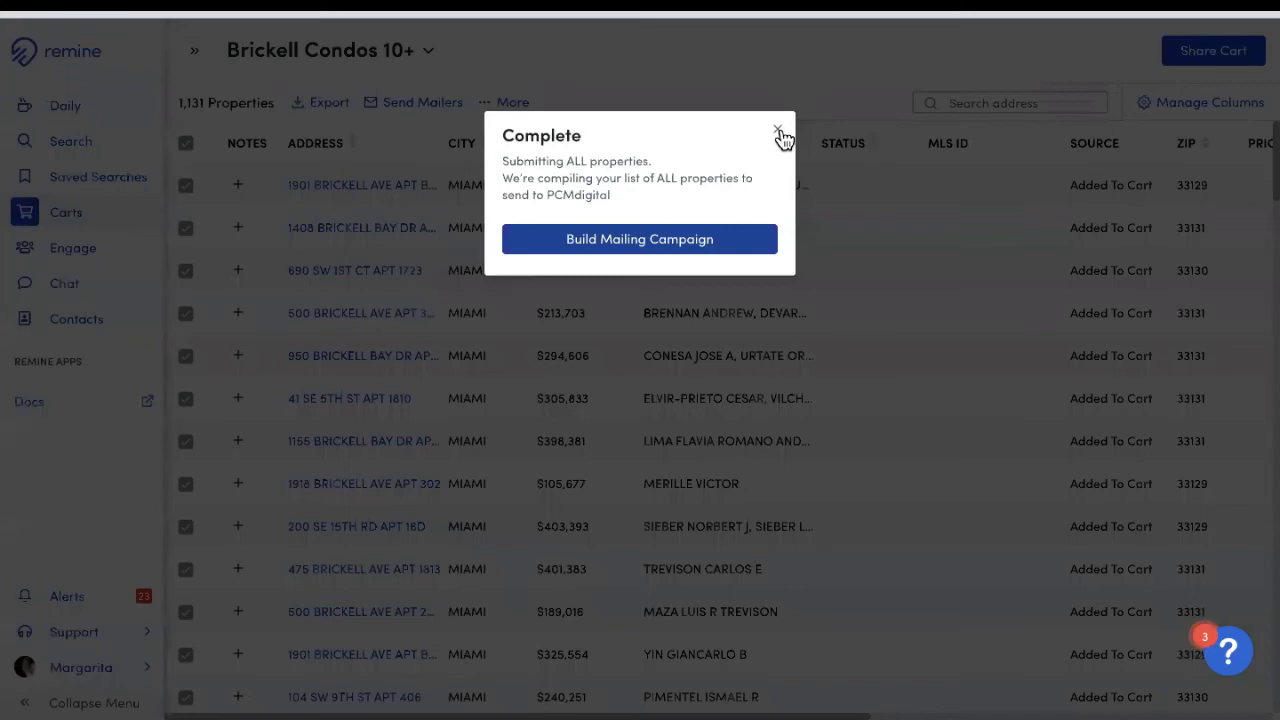
left_click(775, 128)
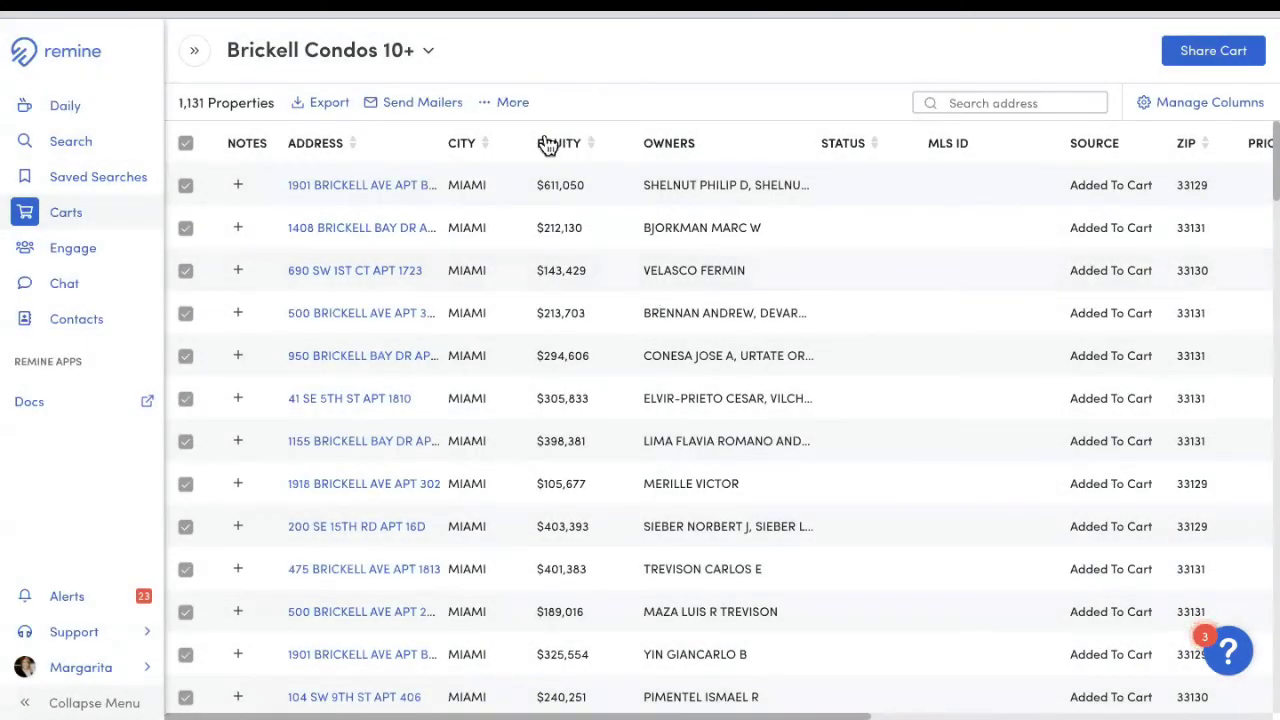
Step: Start a CSV export of the cart and name the file 'Brickell 10+'
left_click(502, 110)
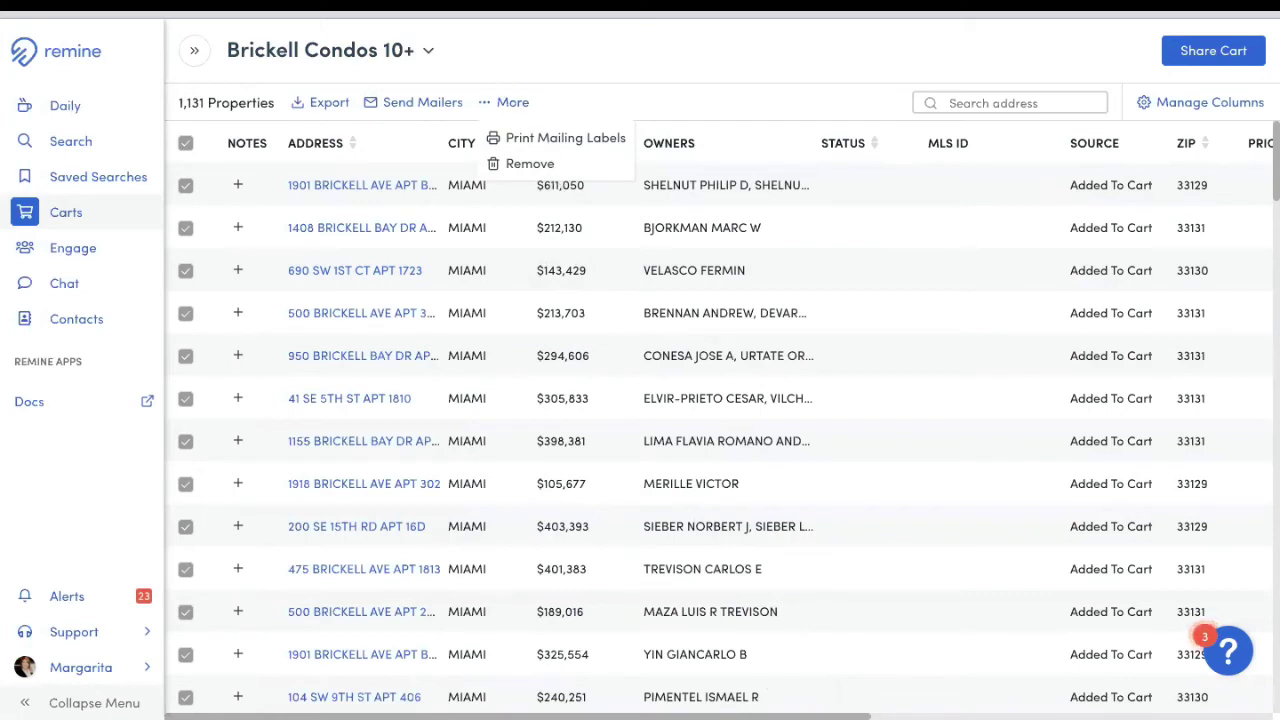
left_click(327, 104)
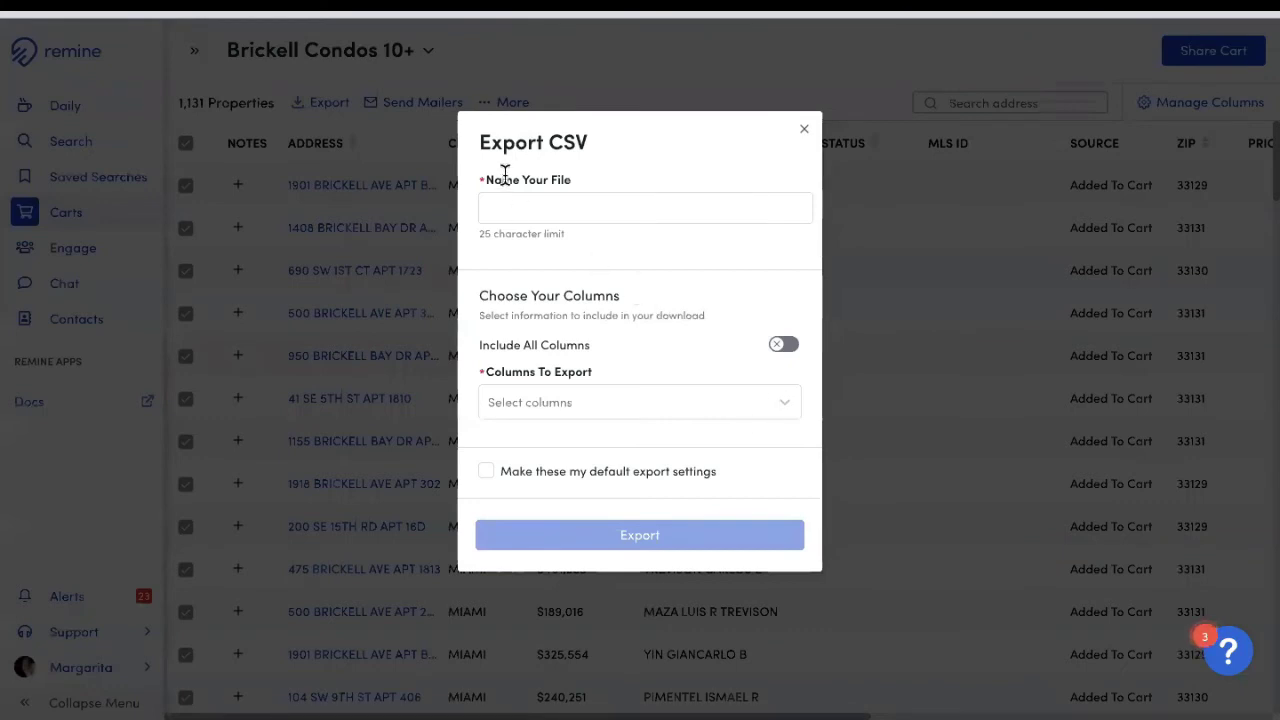
left_click(580, 207)
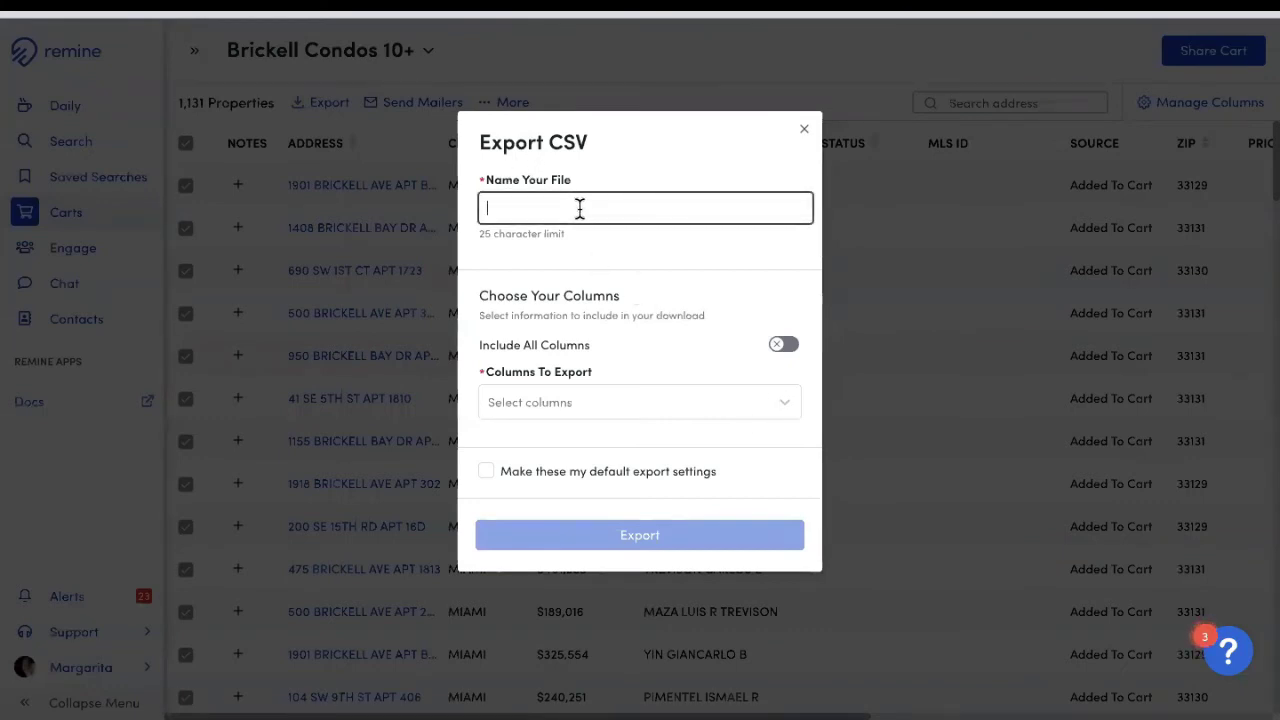
type("Brickell 10+")
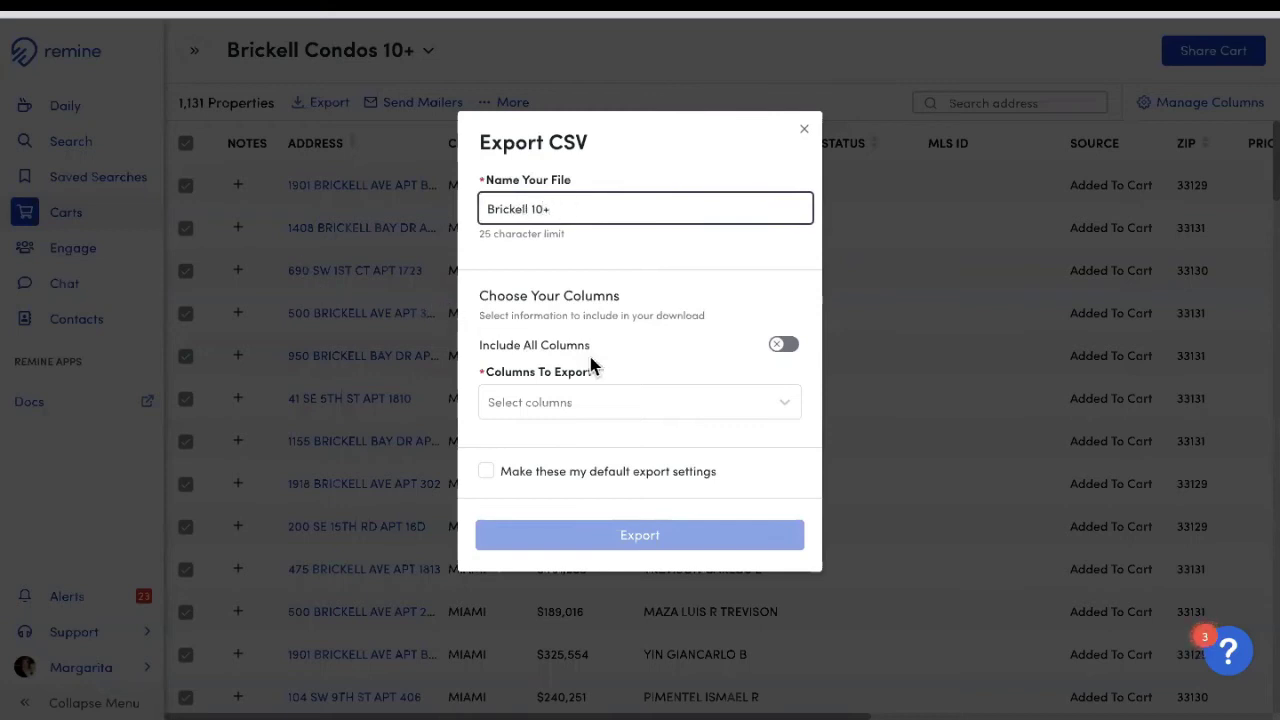
Step: Turn on Include All Columns, run the export, and dismiss the success message
left_click(780, 348)
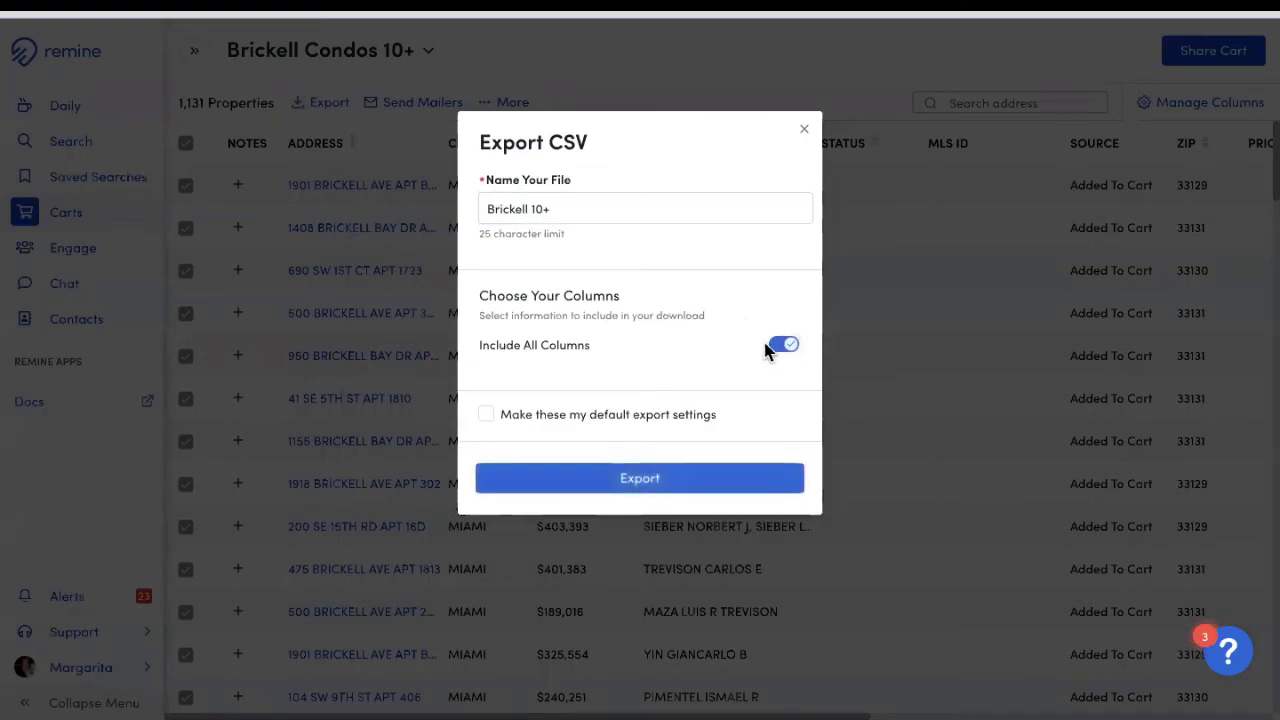
left_click(783, 350)
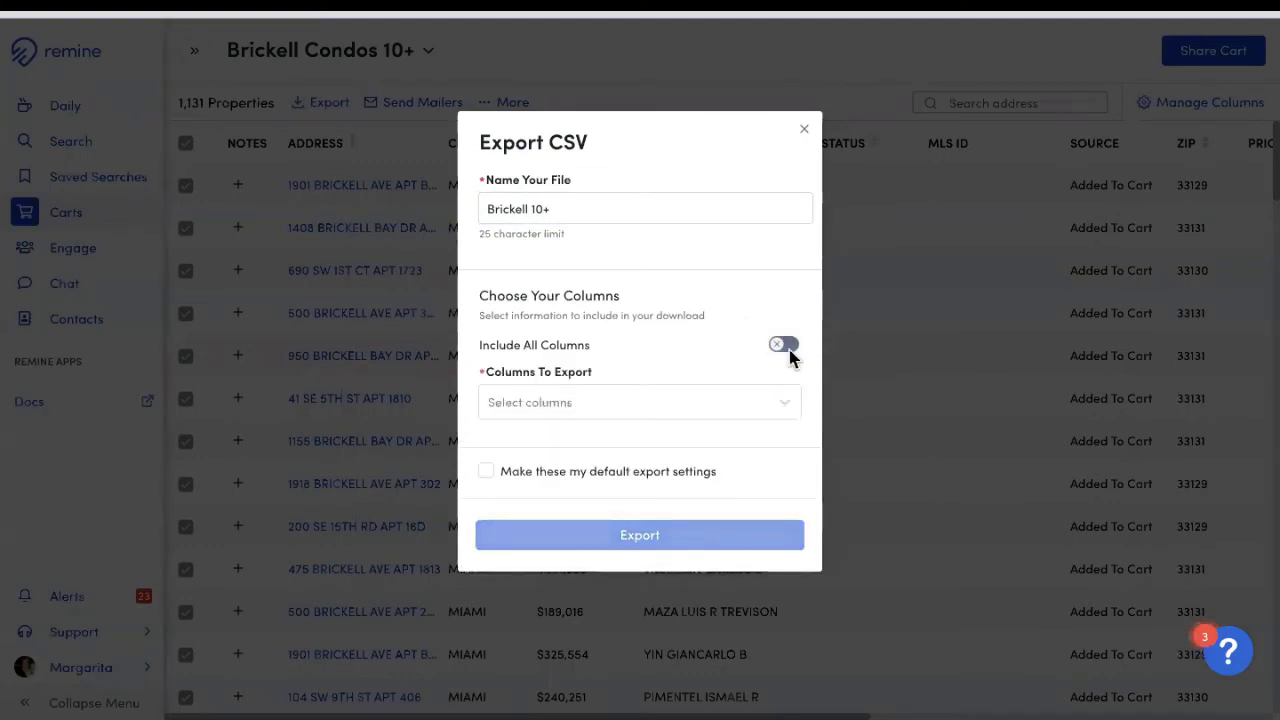
left_click(782, 347)
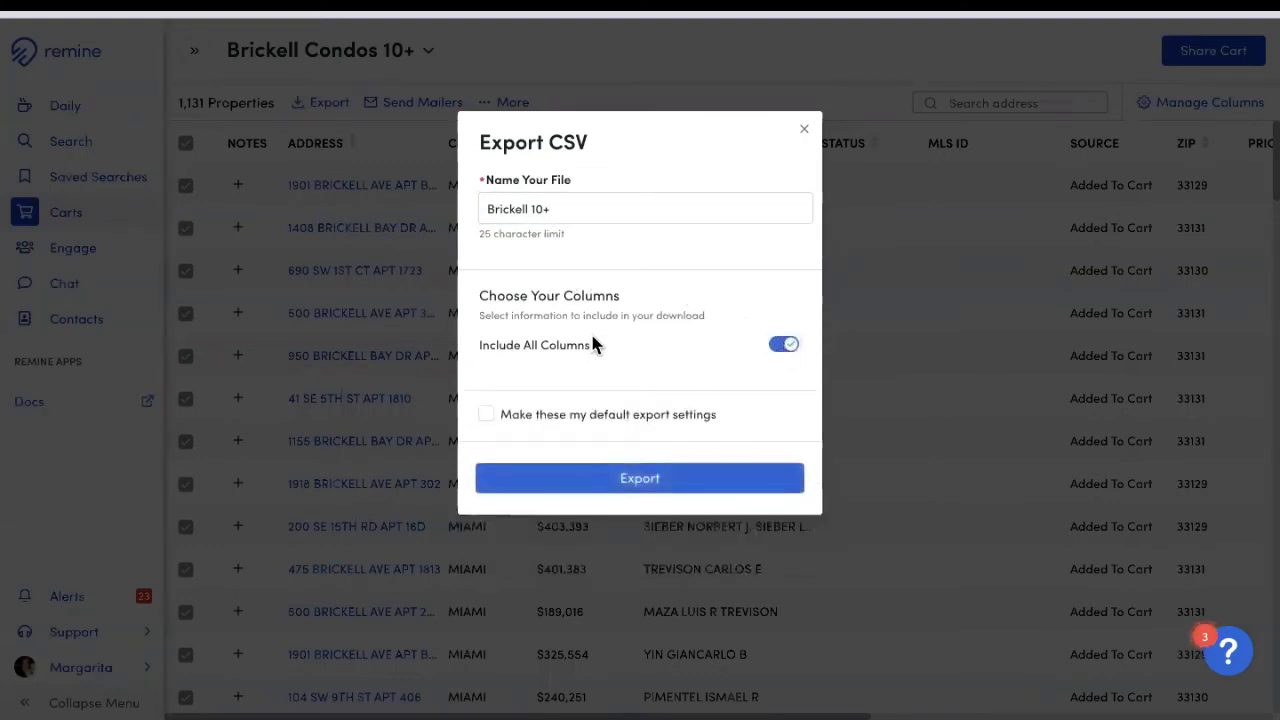
left_click(786, 347)
left_click(612, 403)
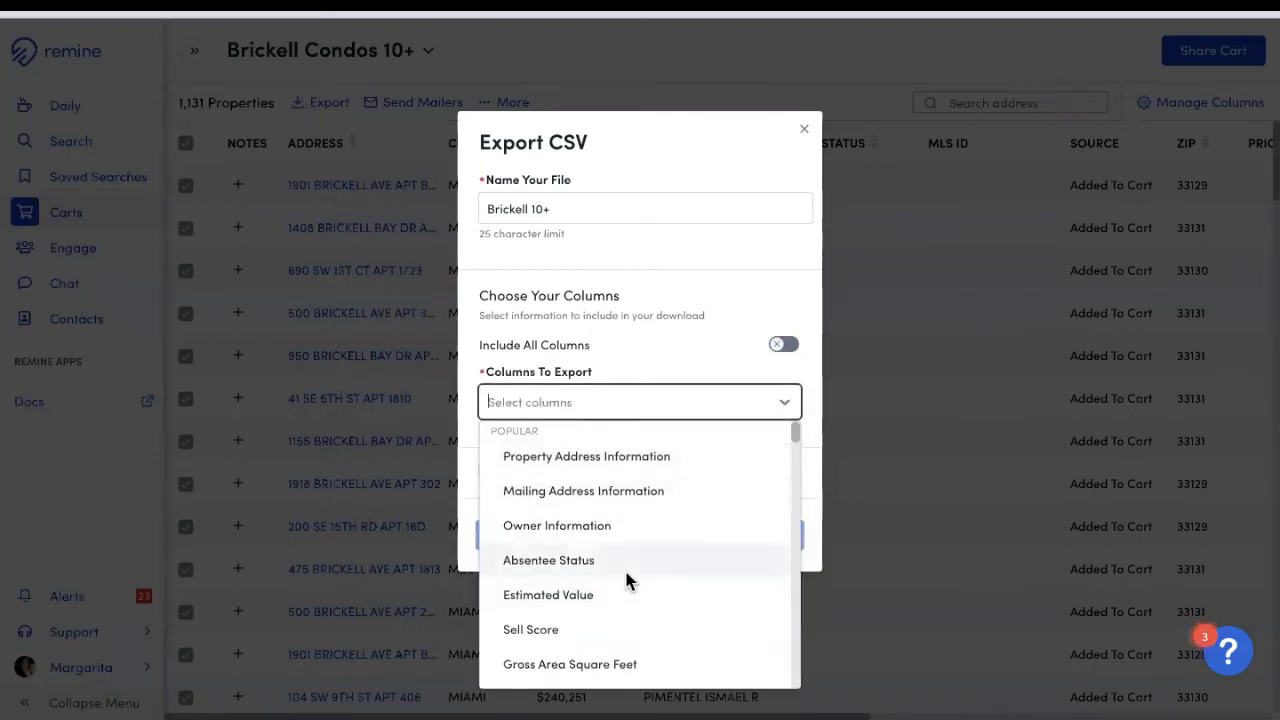
scroll(626, 575, "down", 5)
scroll(628, 578, "down", 10)
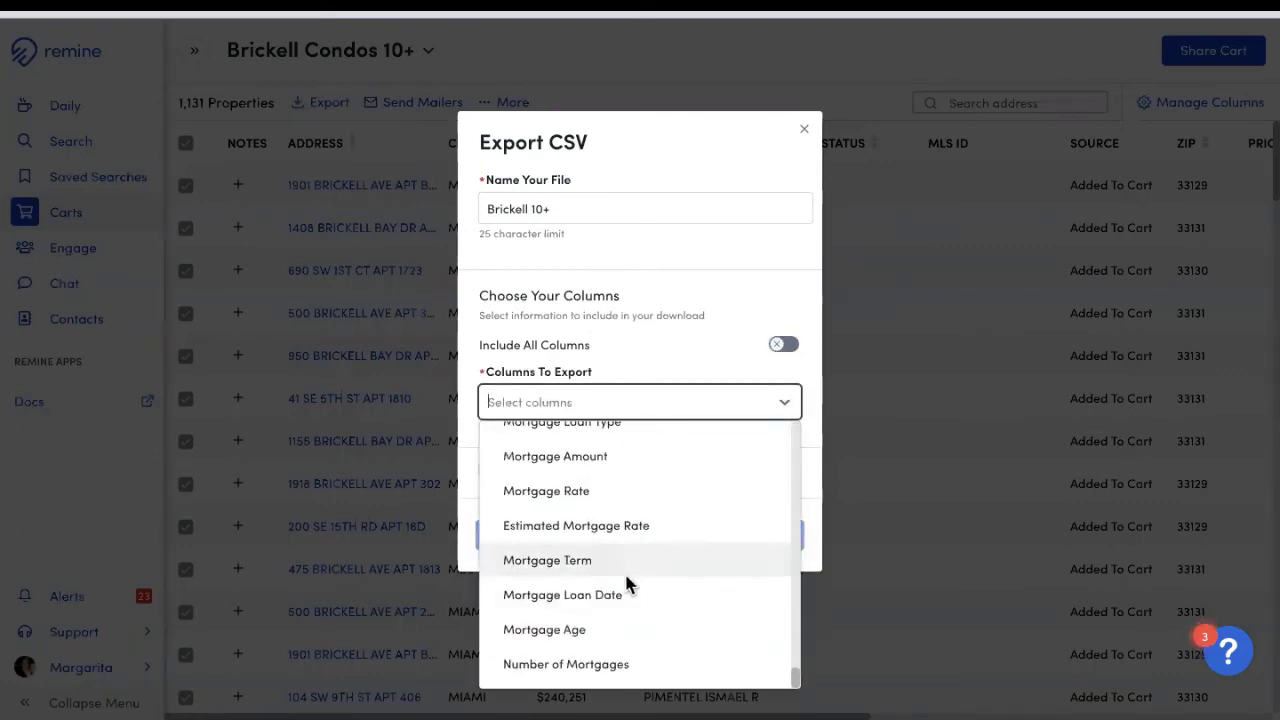
scroll(632, 594, "up", 15)
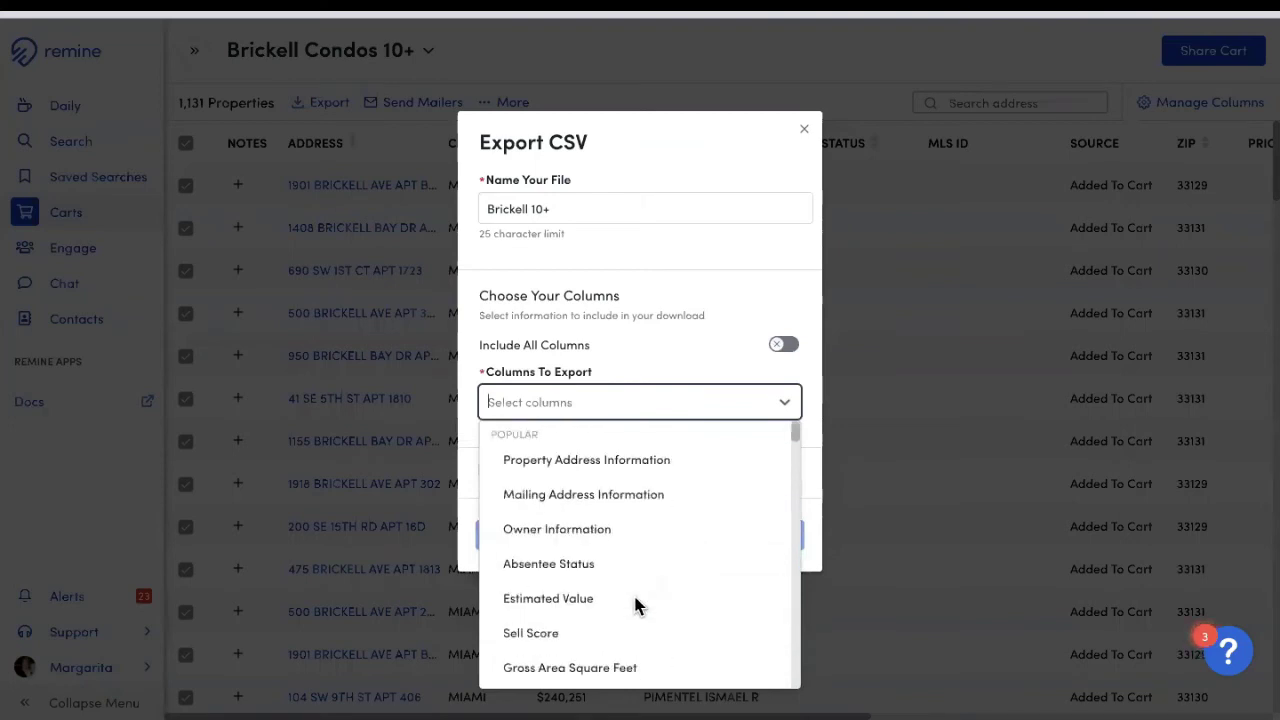
left_click(731, 293)
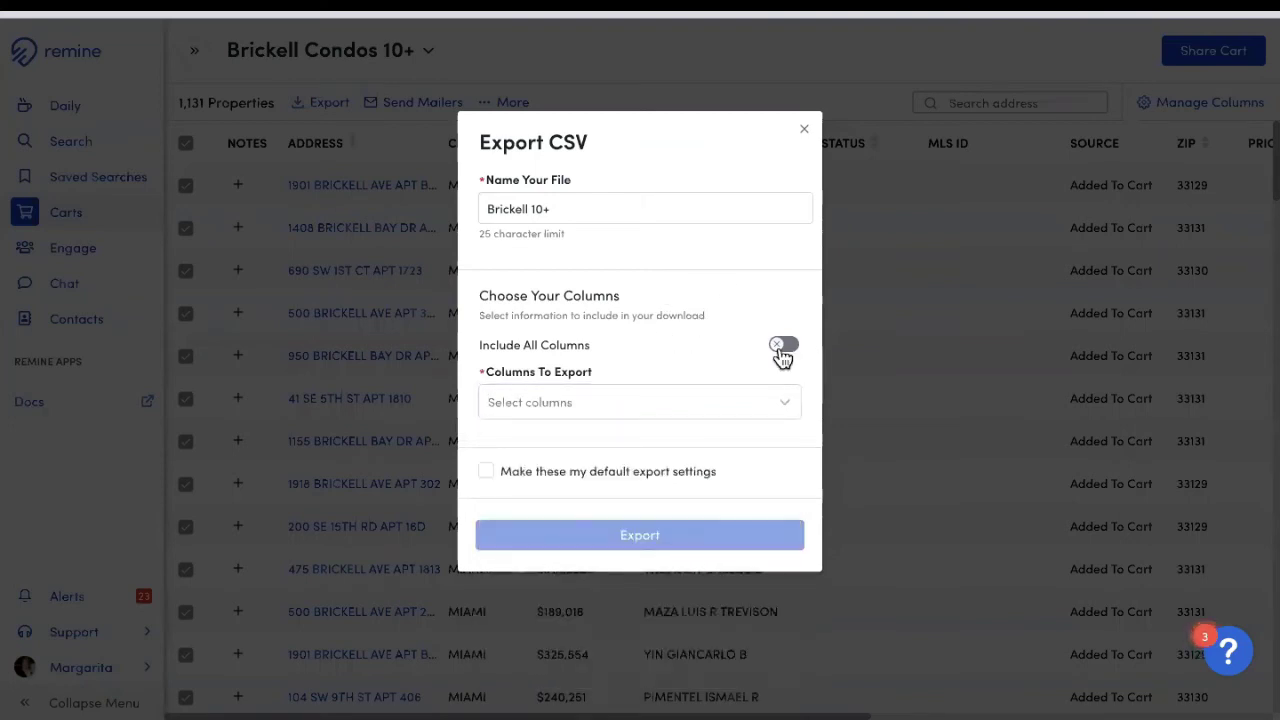
left_click(781, 350)
left_click(642, 482)
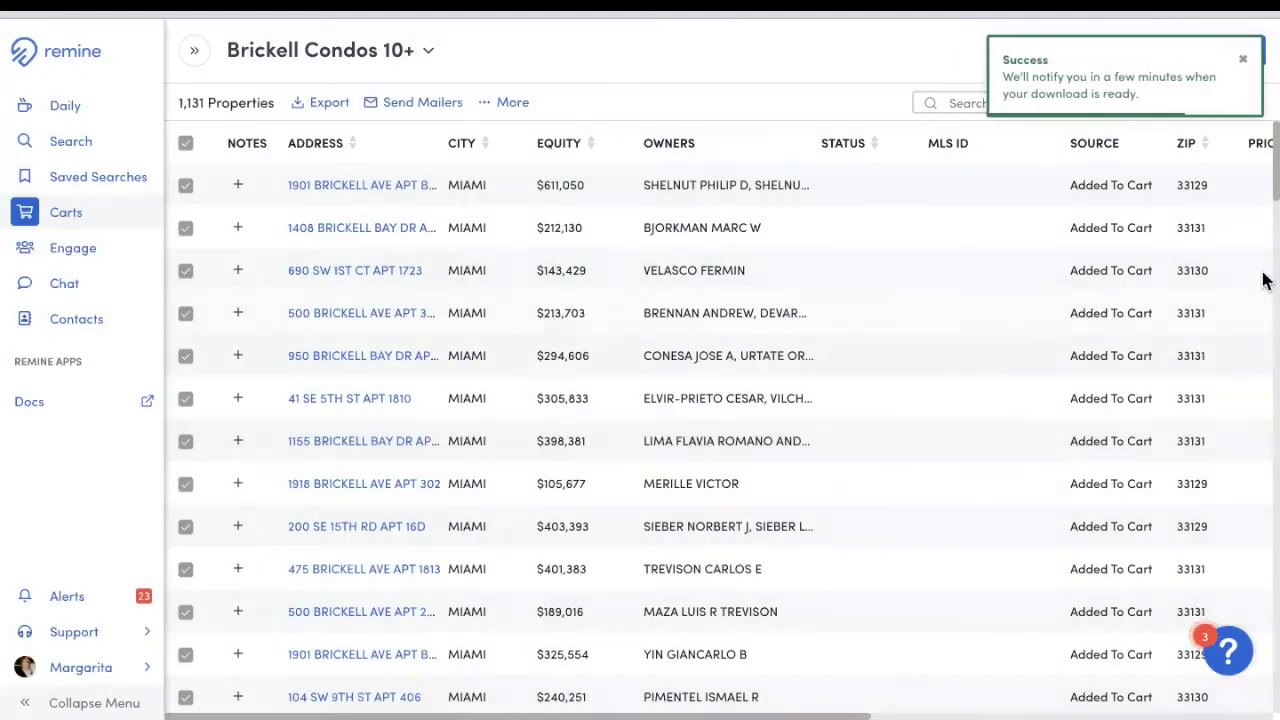
left_click(1243, 62)
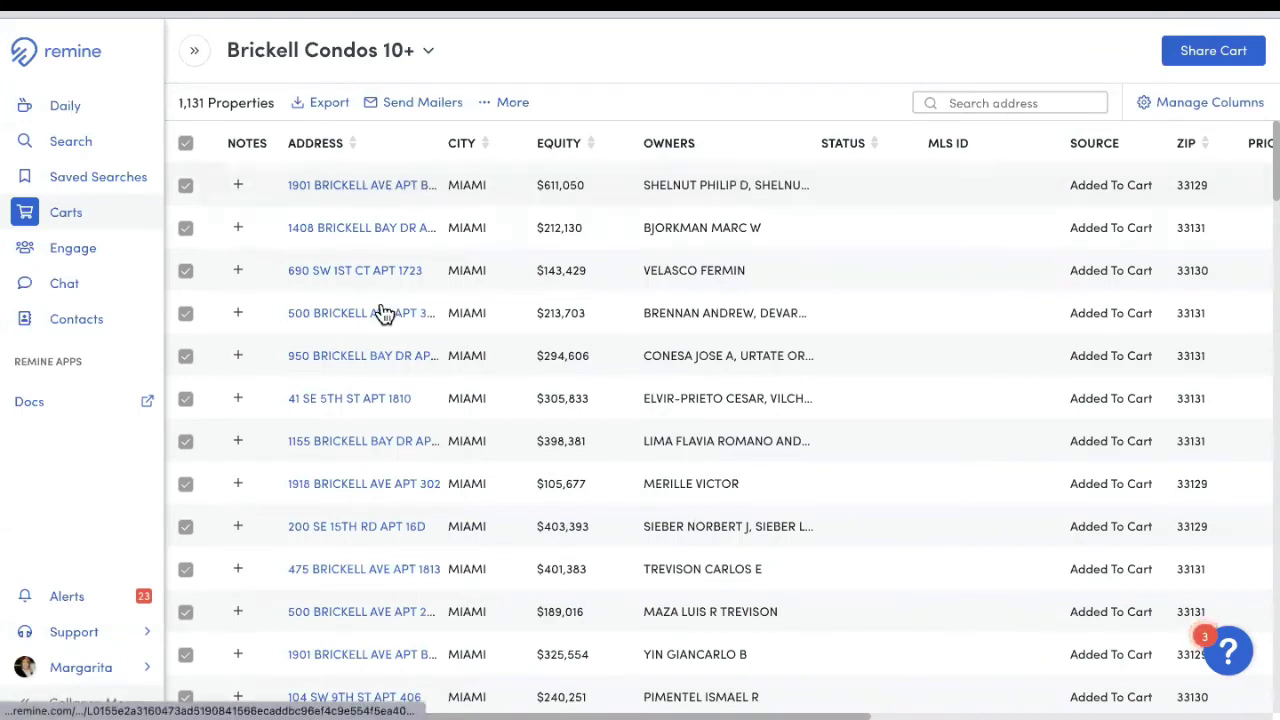
Step: Open the first cart condo ($656,250) and reveal both owners' phone numbers and e-mail addresses
left_click(370, 188)
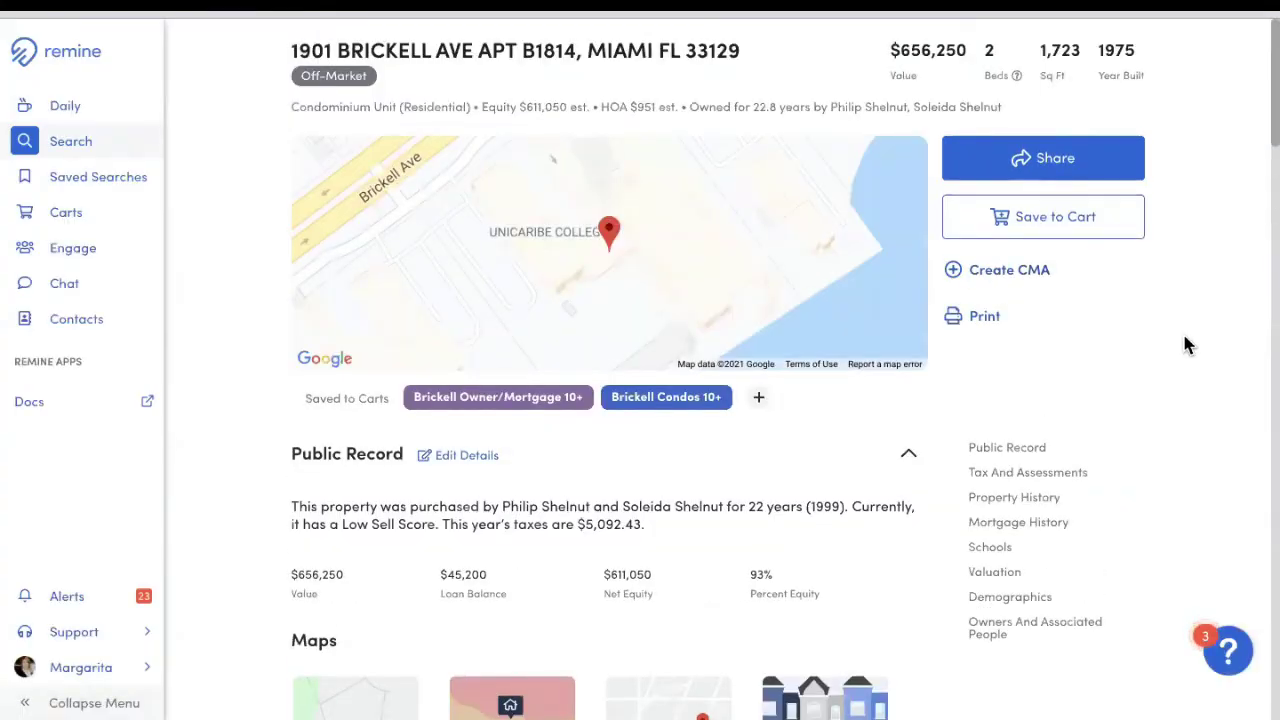
scroll(1117, 545, "down", 5)
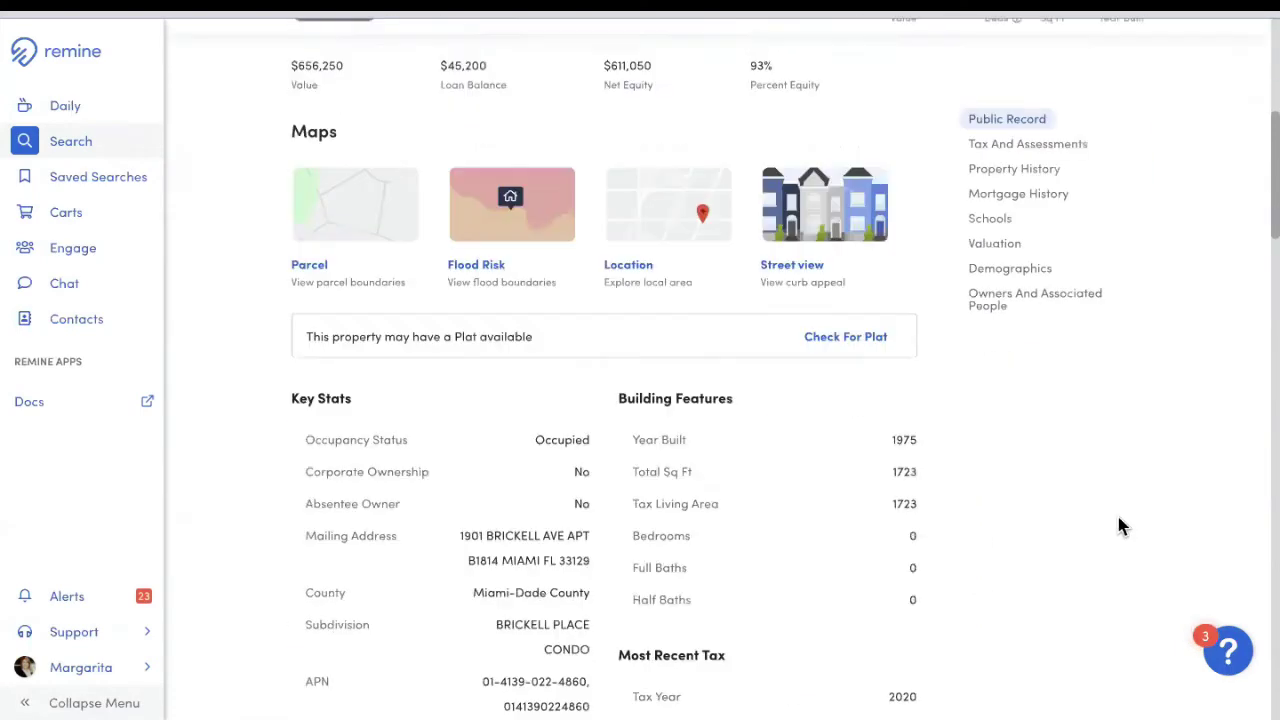
left_click(975, 312)
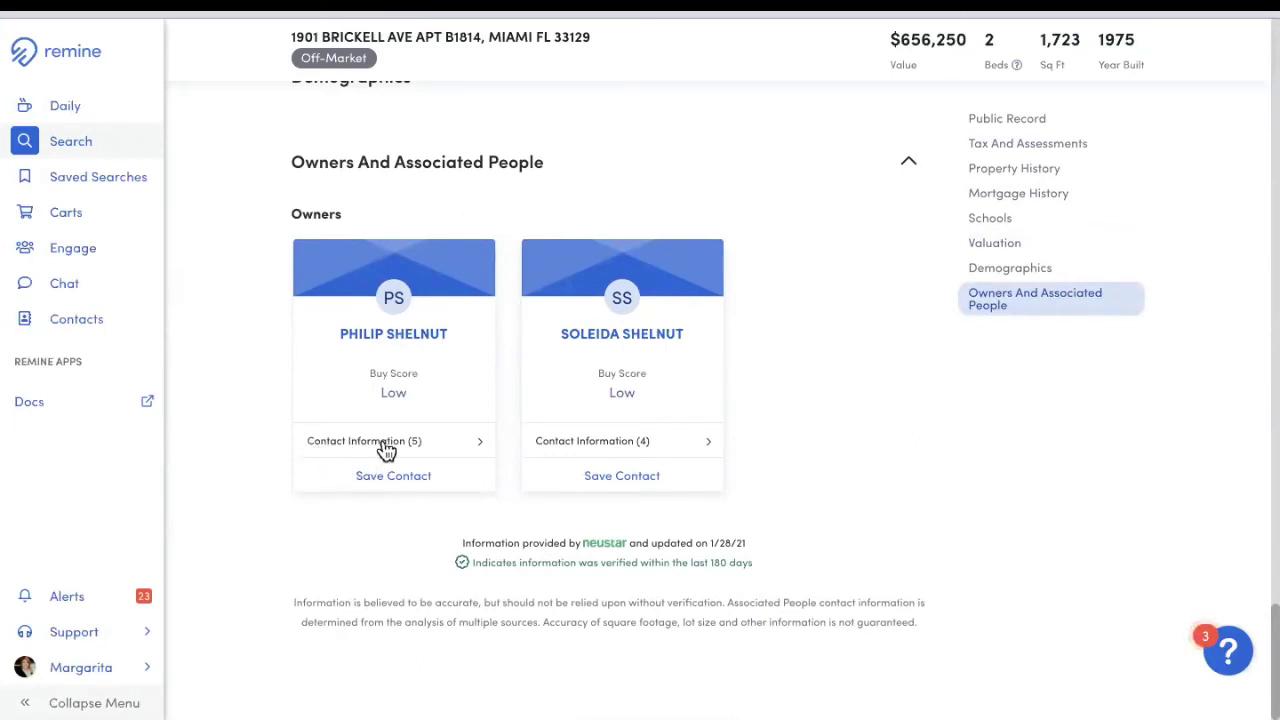
left_click(333, 451)
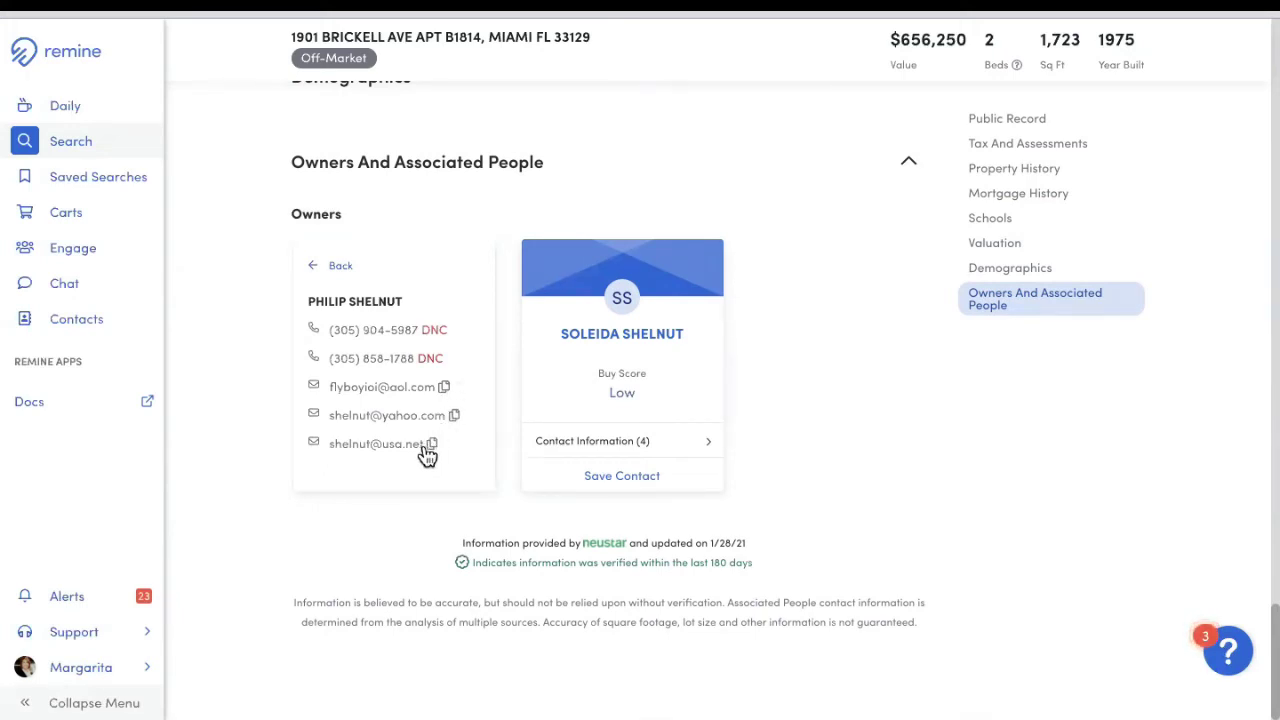
left_click(568, 452)
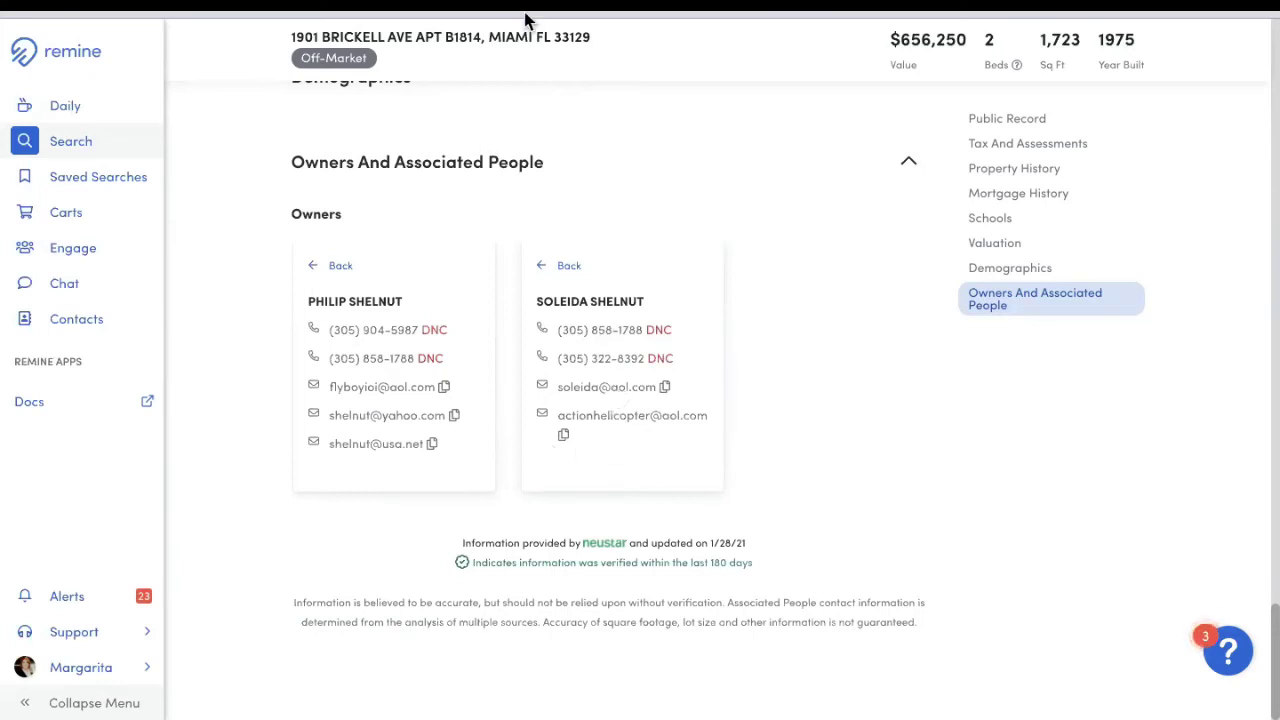
Step: Go back from the property page to the cart, then return to the Brickell search map
key("alt+Left")
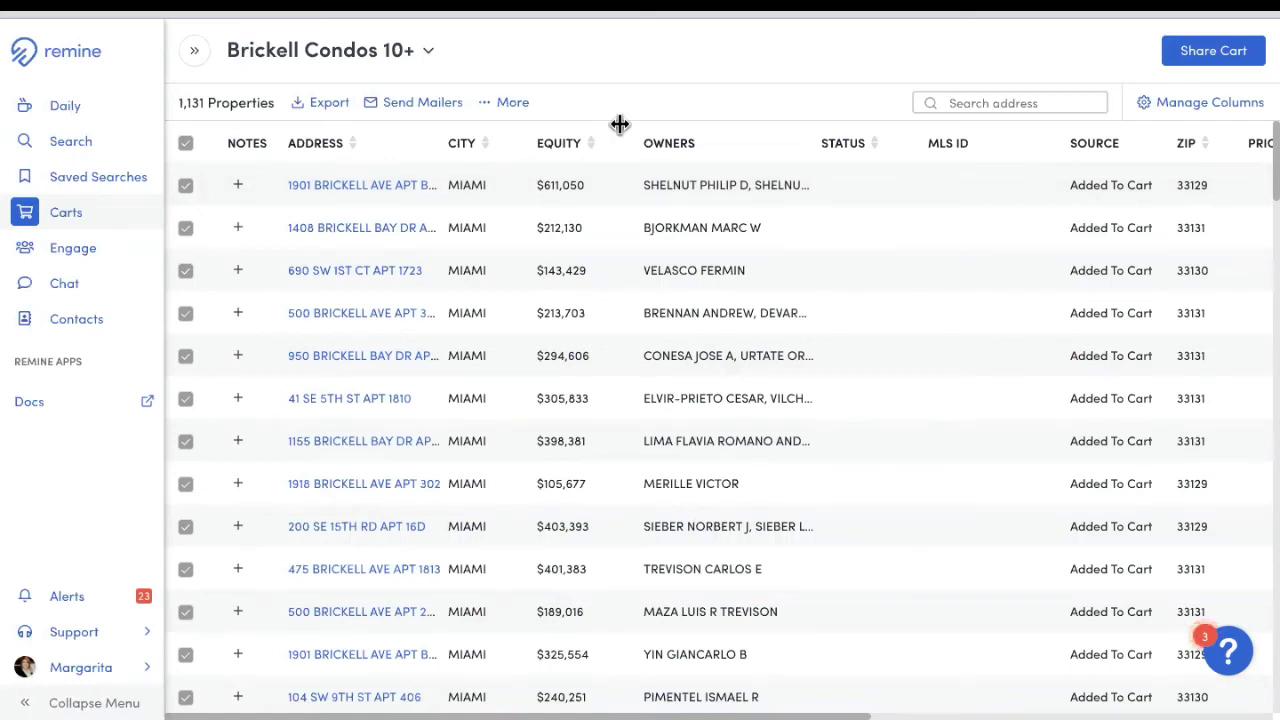
left_click(78, 153)
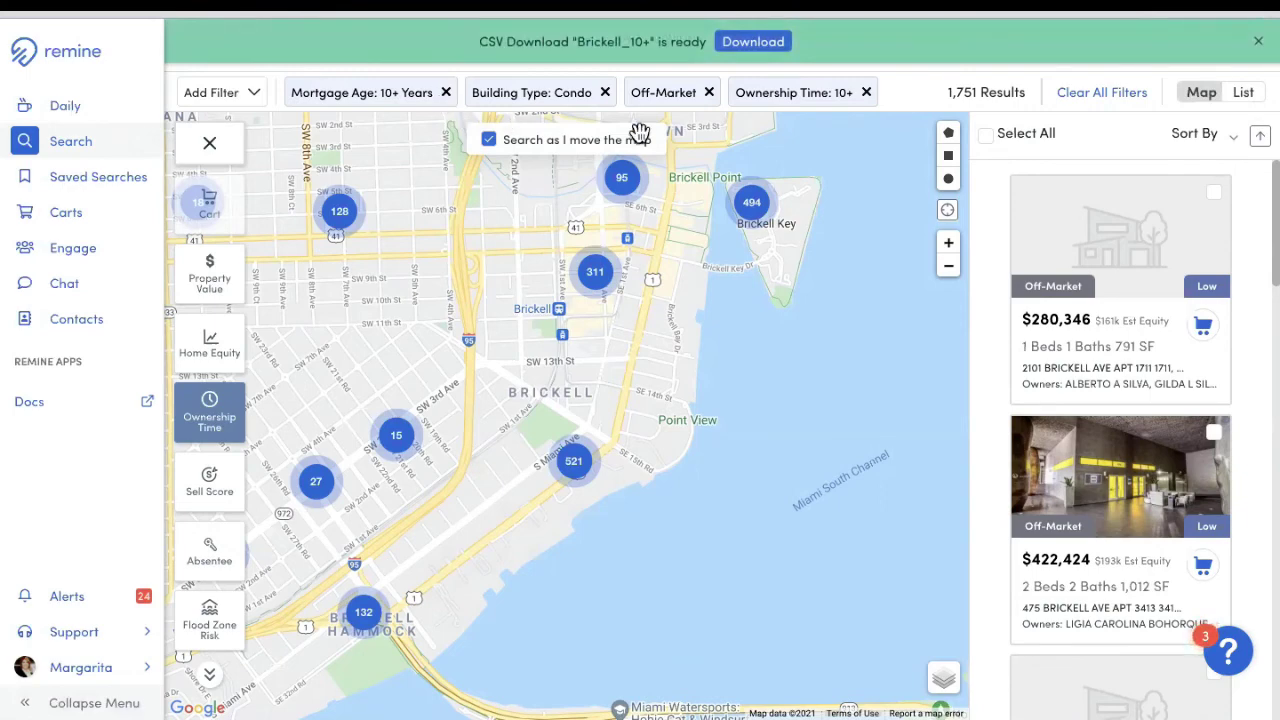
Step: Download the Brickell_10+ CSV and drop the Mortgage Age 10+ and Ownership Time 10+ filters
left_click(753, 45)
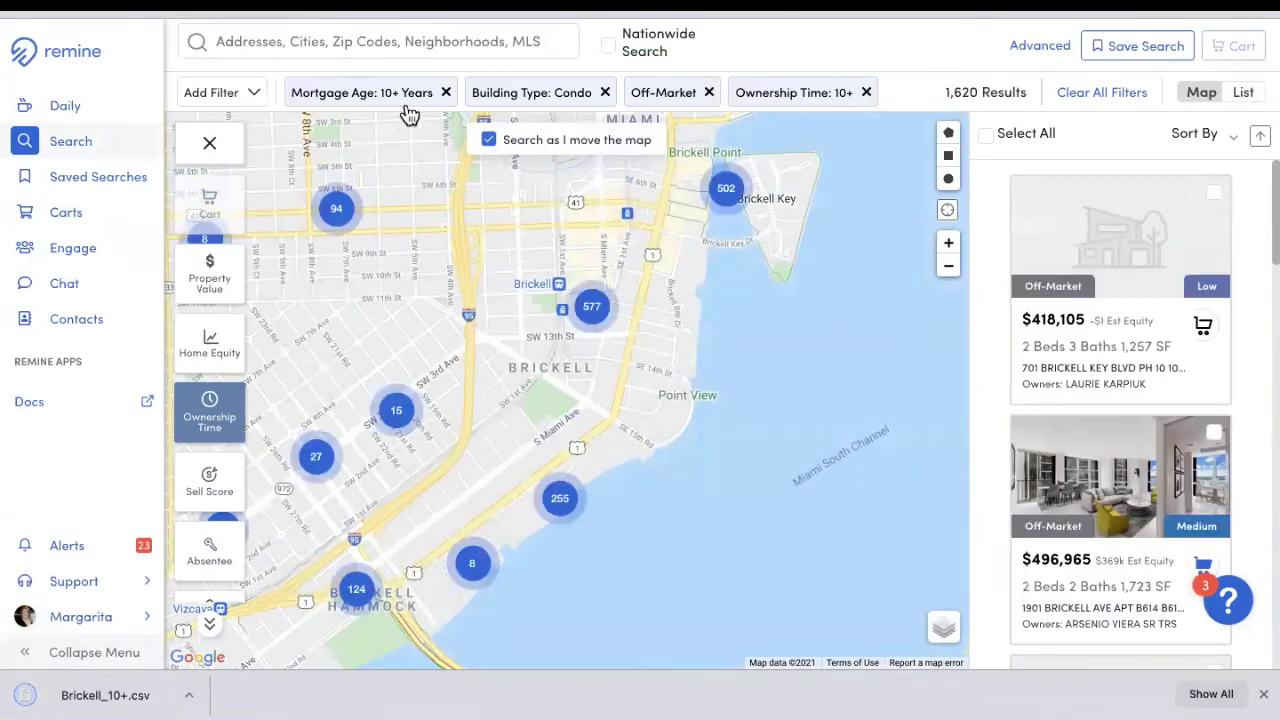
left_click(446, 94)
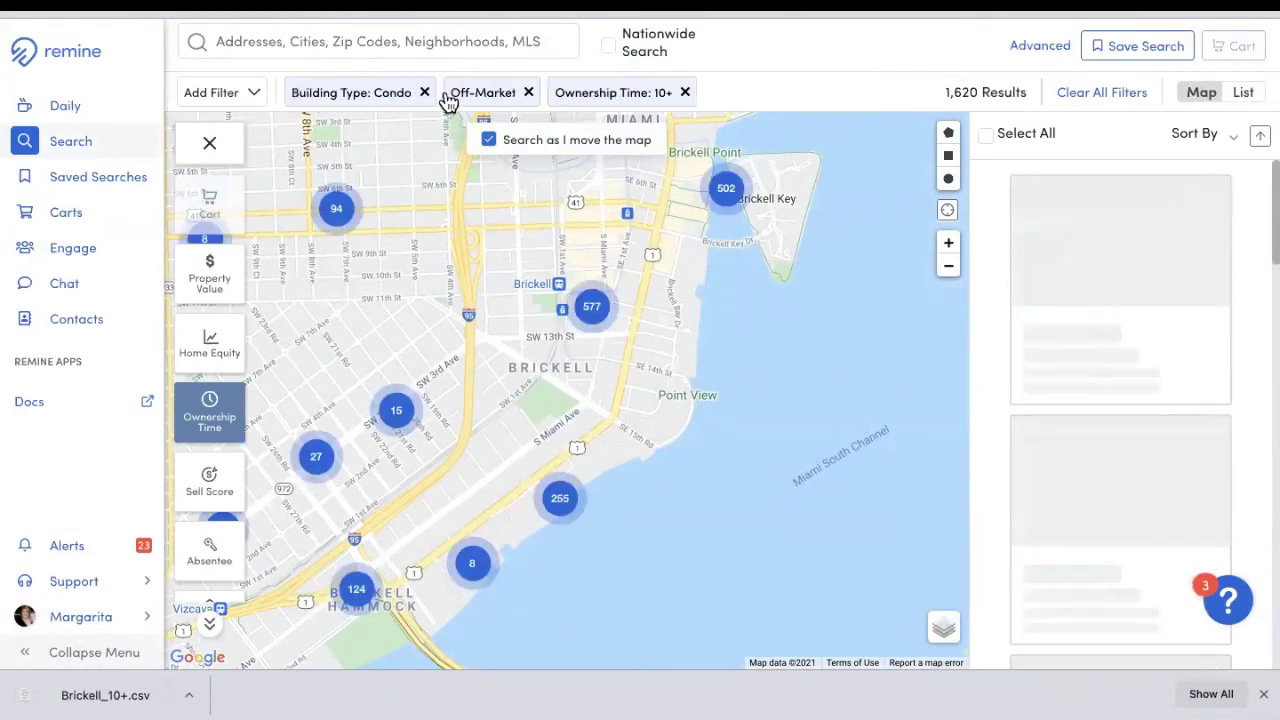
left_click(685, 93)
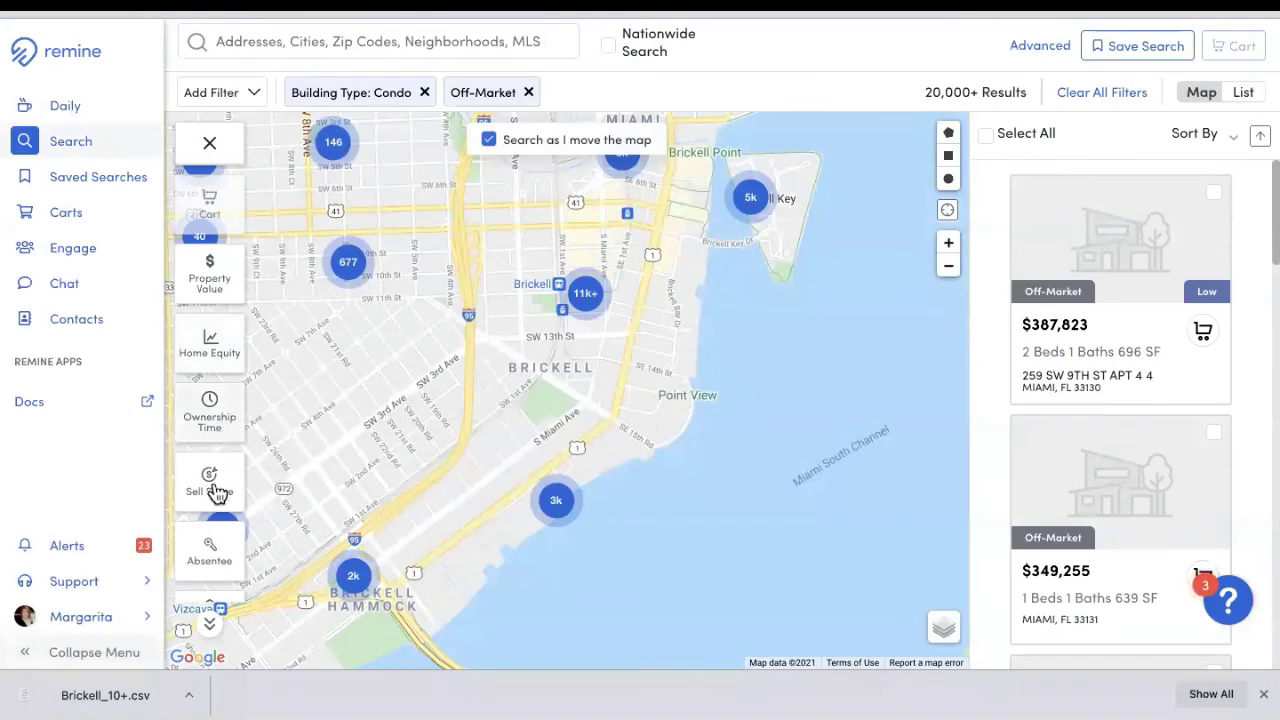
Step: Search 'brickell' and limit the results to the Brickell neighborhood
scroll(225, 540, "up", 1)
scroll(228, 566, "down", 1)
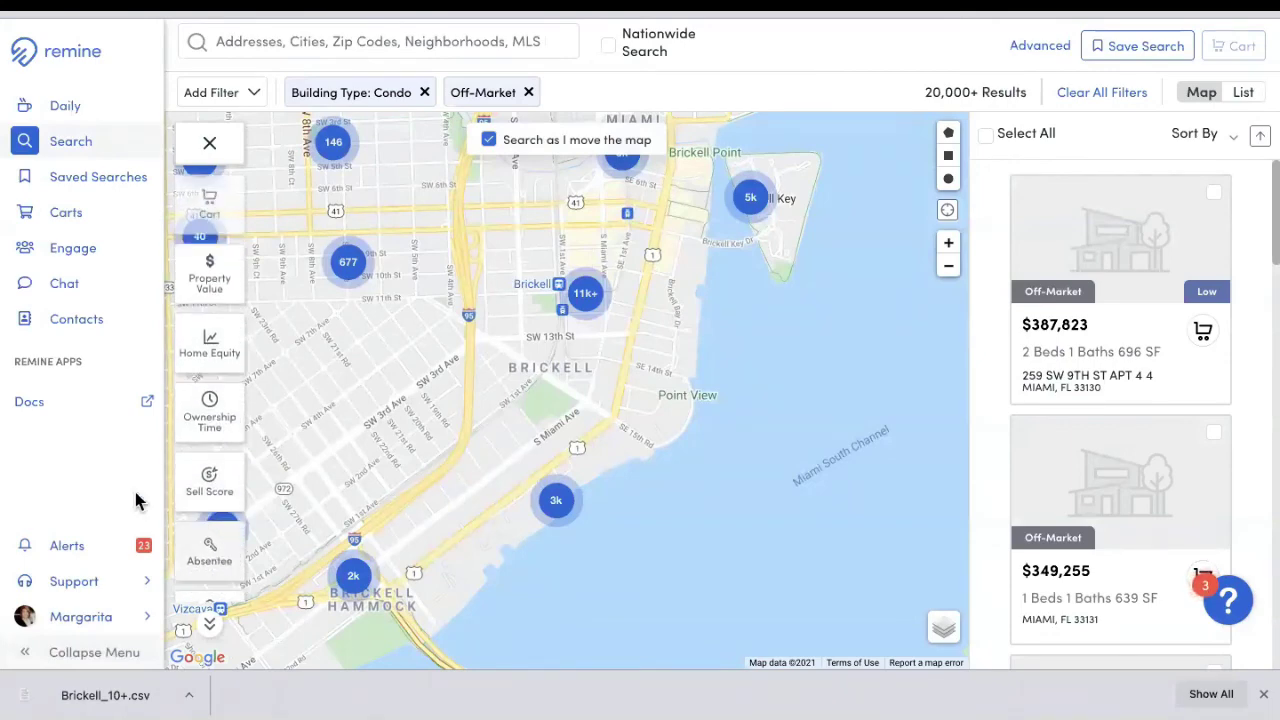
left_click(320, 46)
type("b")
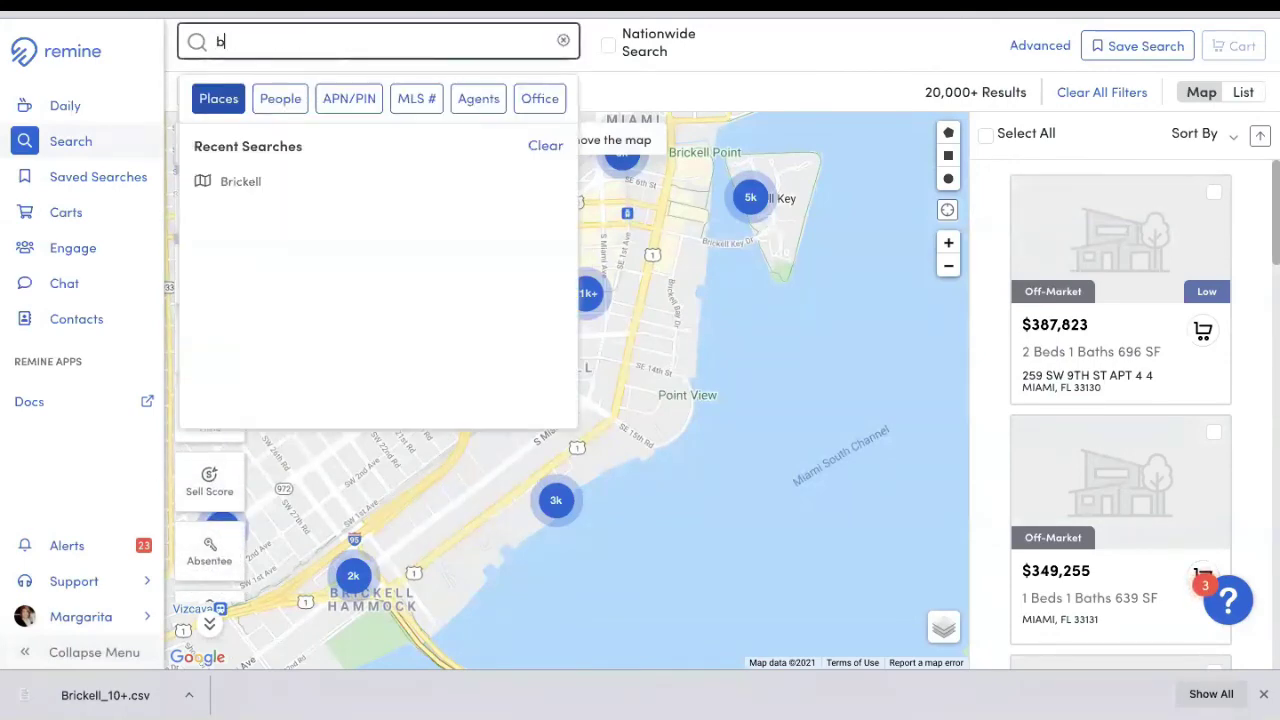
type("rickell")
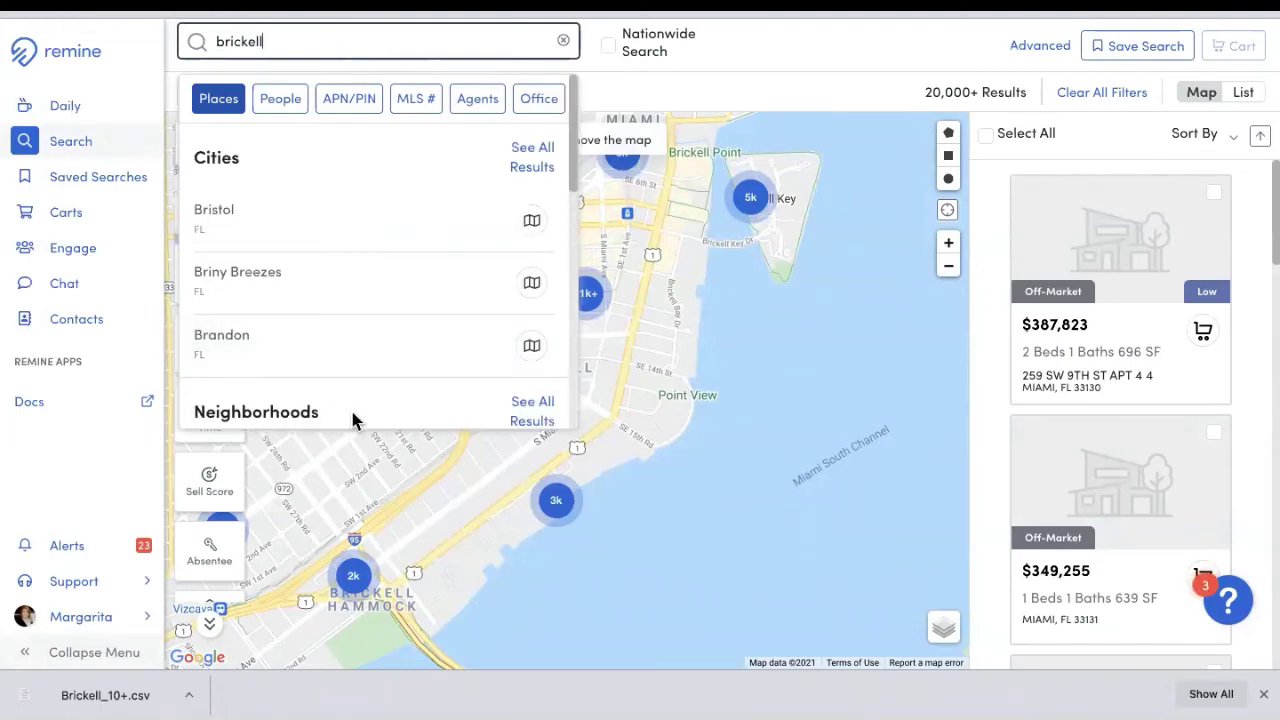
left_click_drag(577, 157, 577, 237)
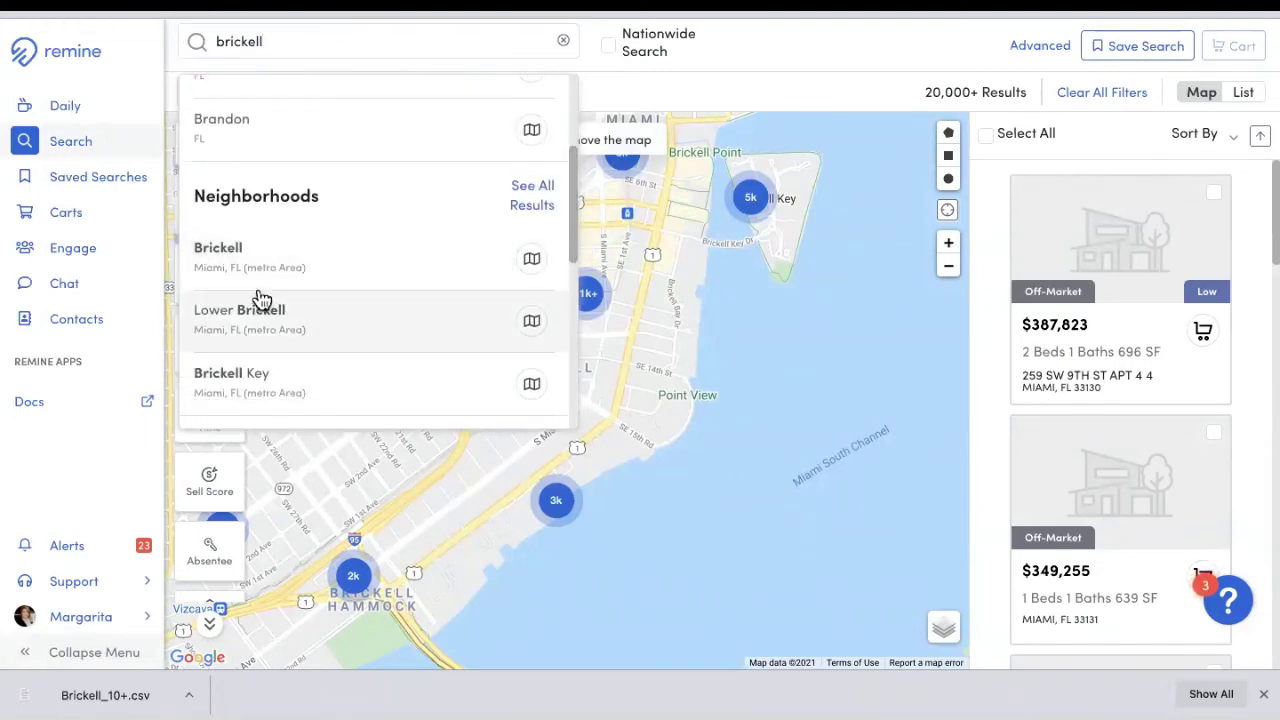
left_click(253, 262)
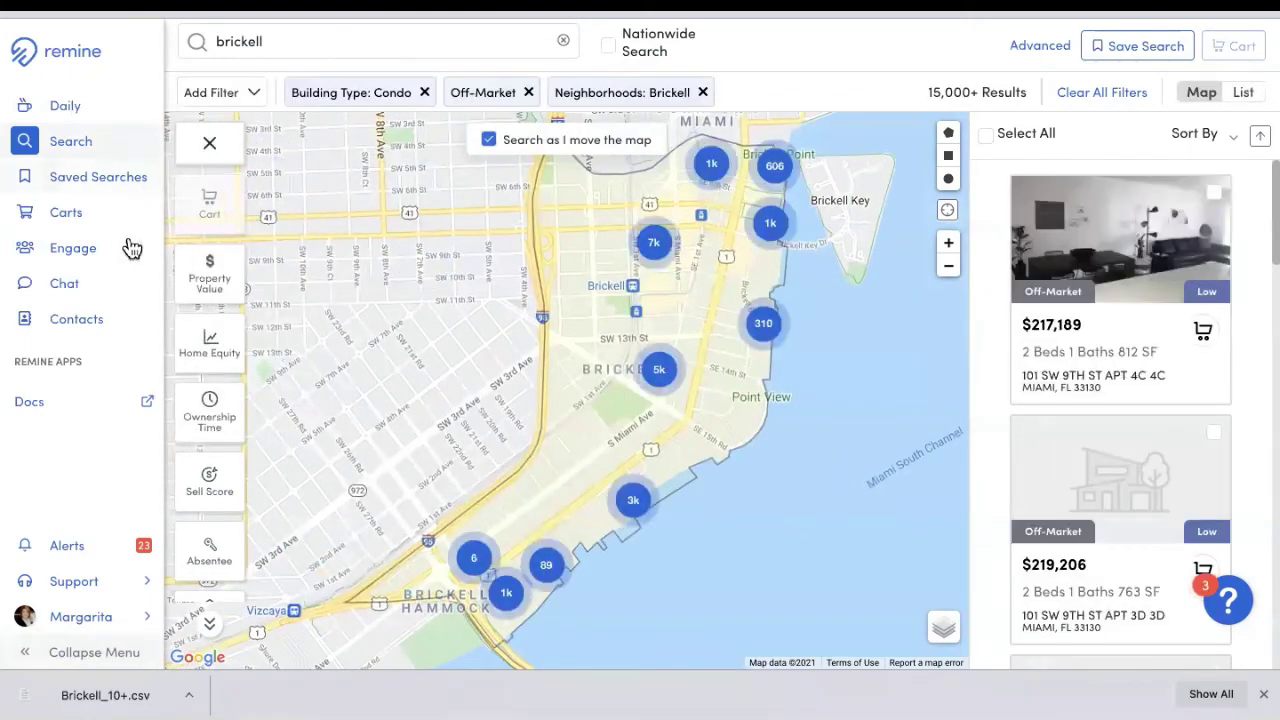
left_click(217, 553)
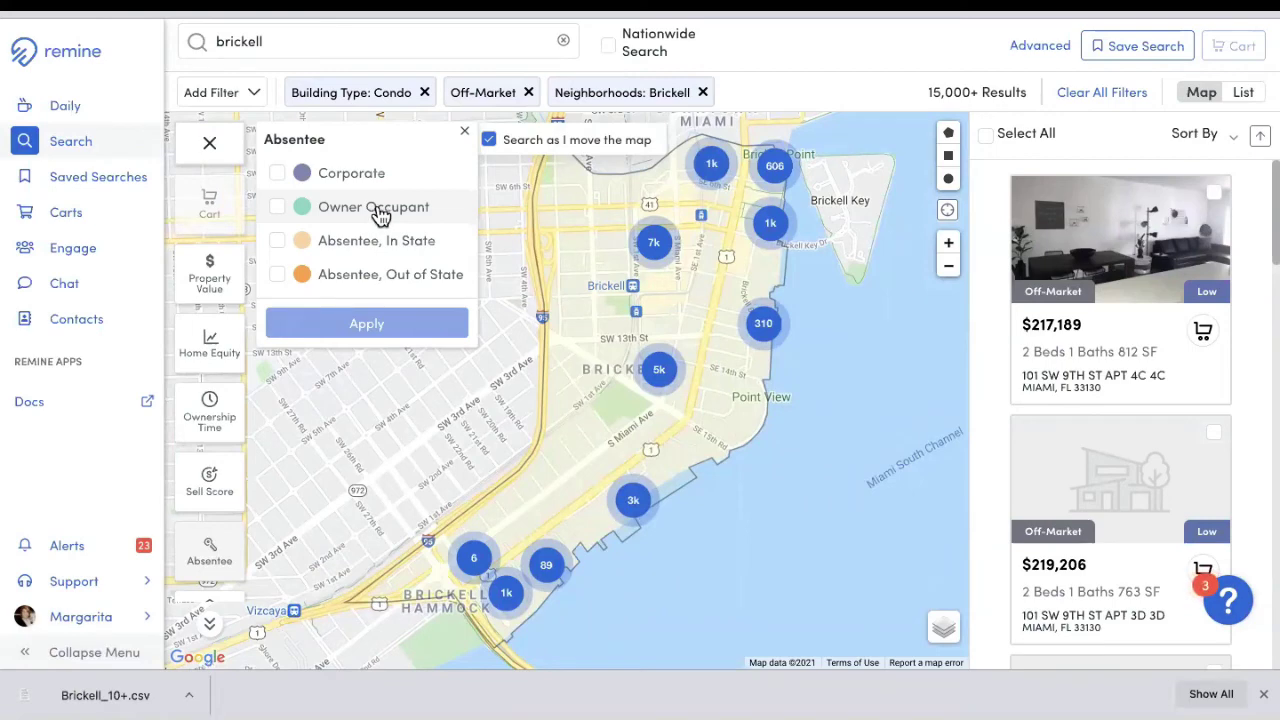
Step: Apply the Absentee In State and Out of State owner filter, narrowing results to 2,475
left_click(279, 243)
left_click(277, 274)
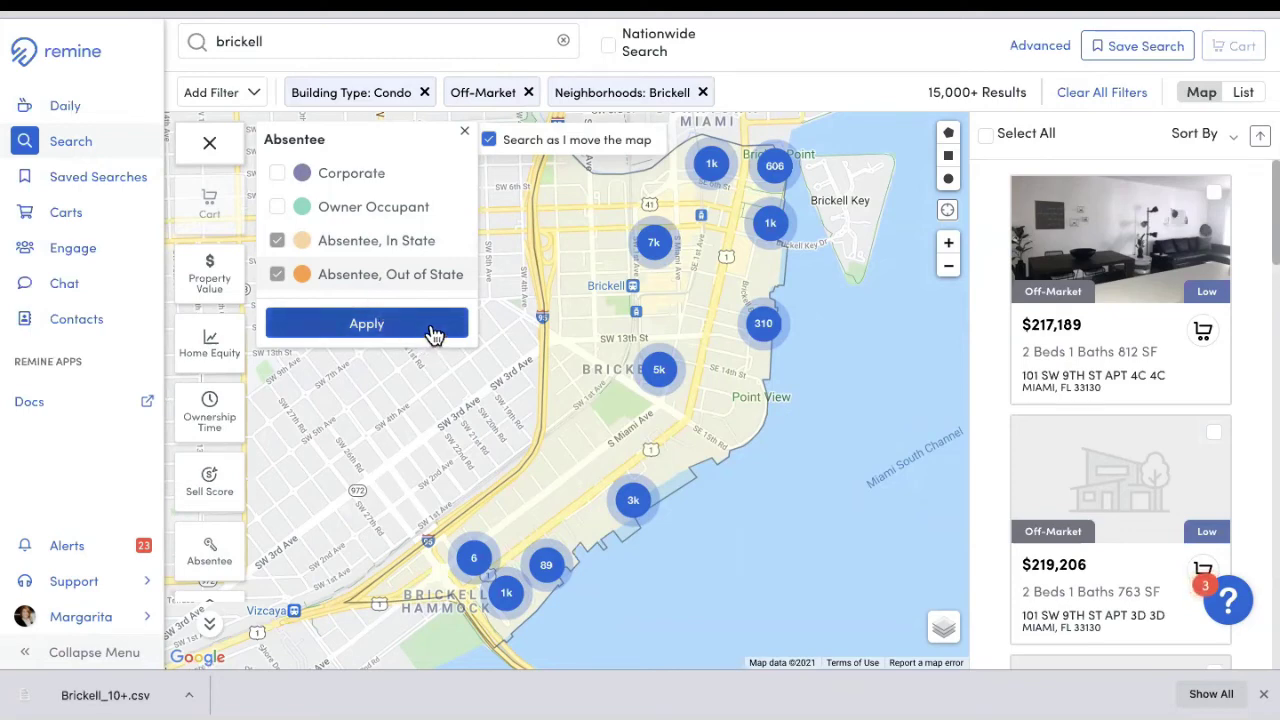
left_click(386, 329)
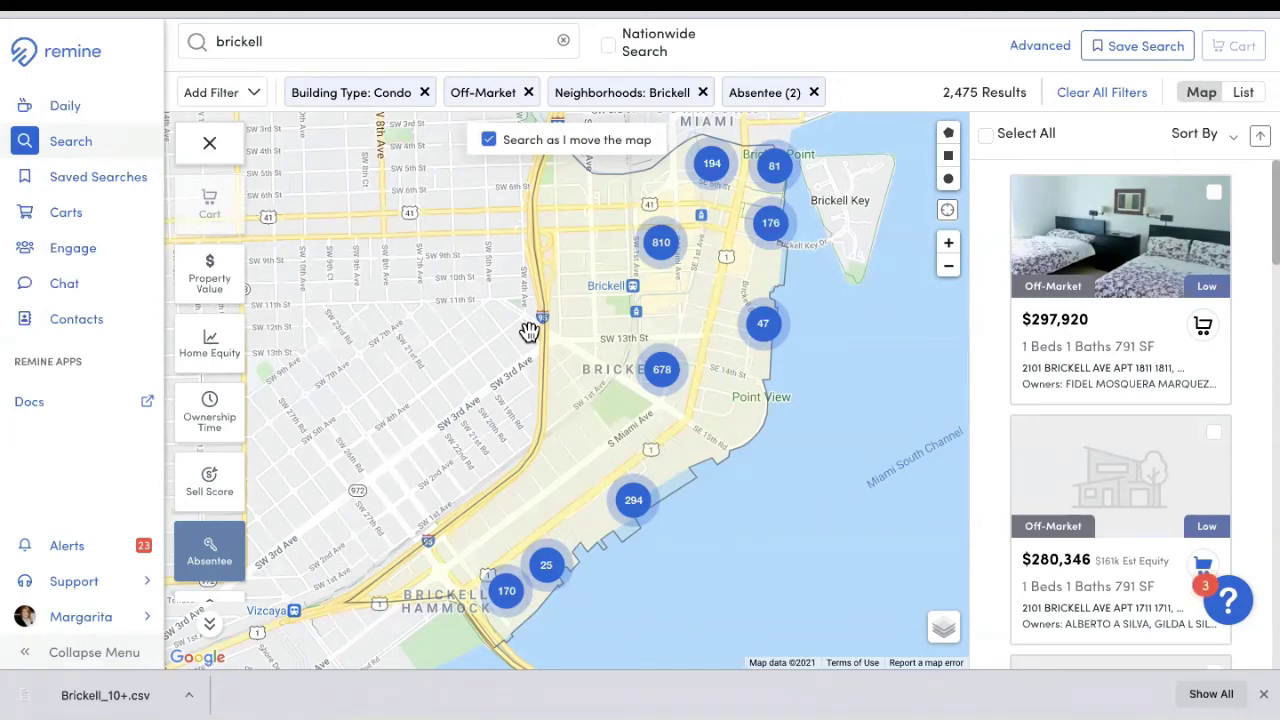
left_click(206, 568)
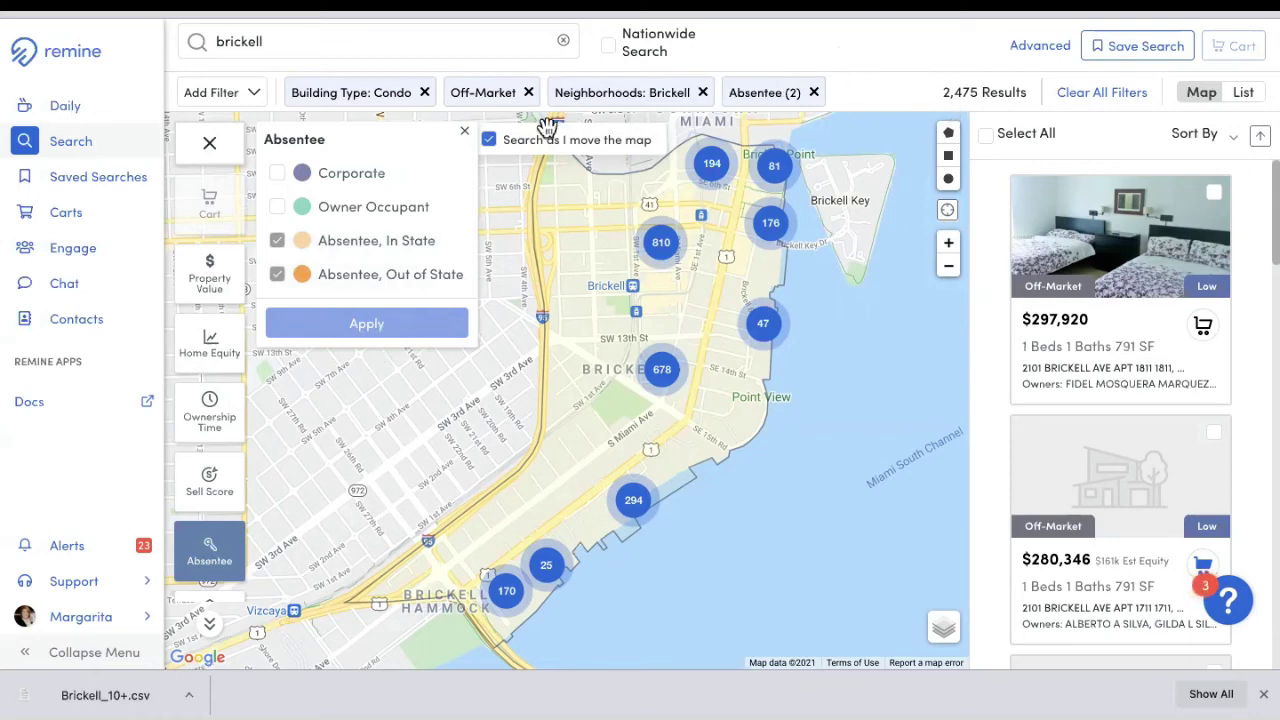
left_click(464, 131)
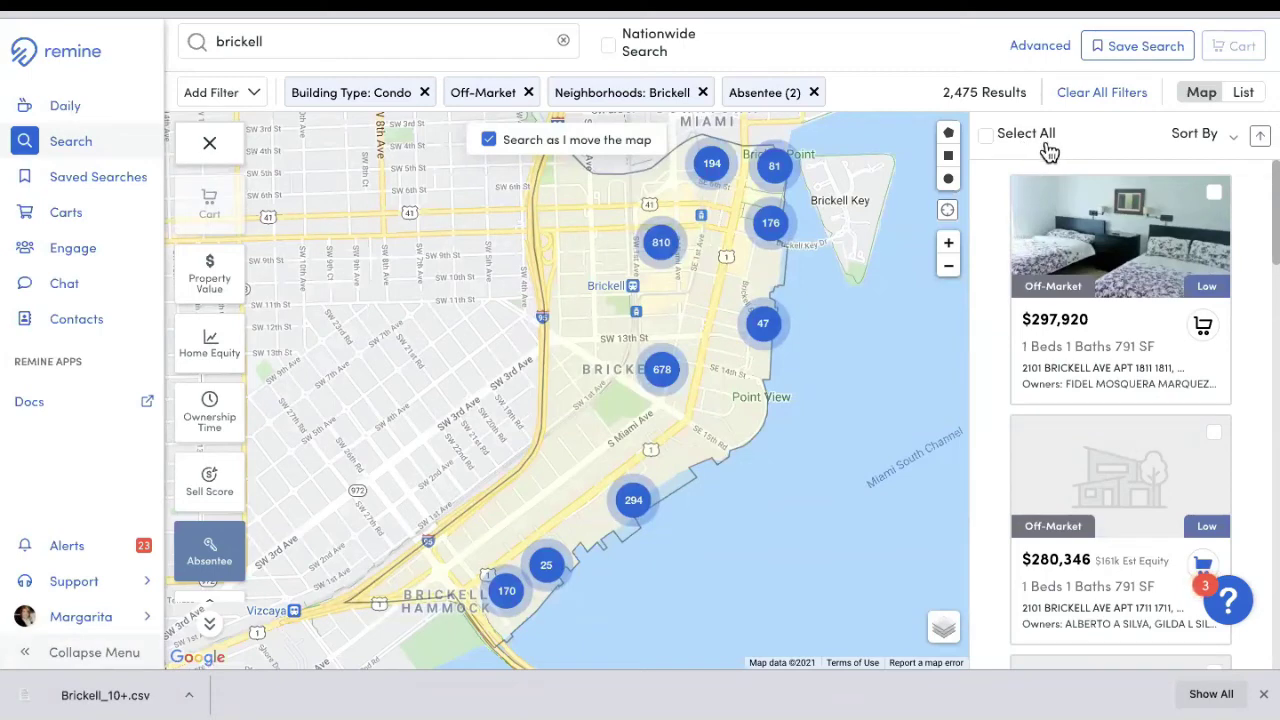
Step: Select all 2,475 results and add them to a new cart named 'Brickell Absentee'
left_click(986, 138)
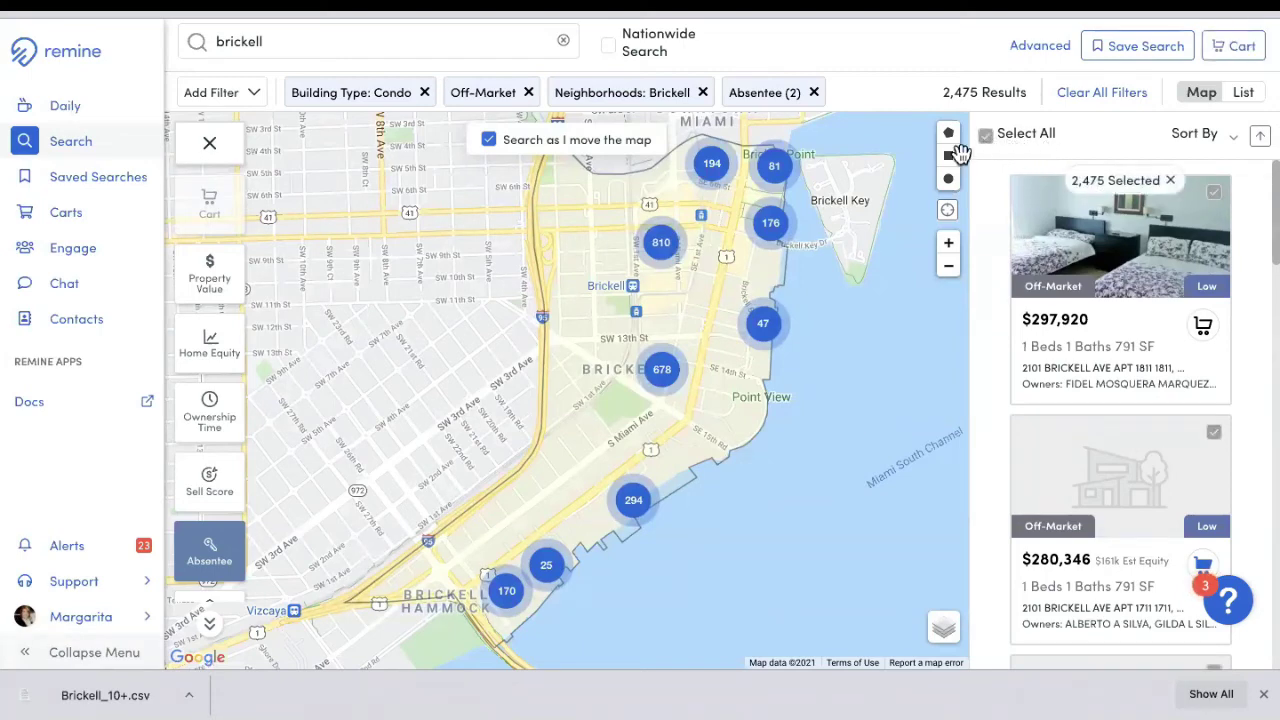
left_click(1241, 56)
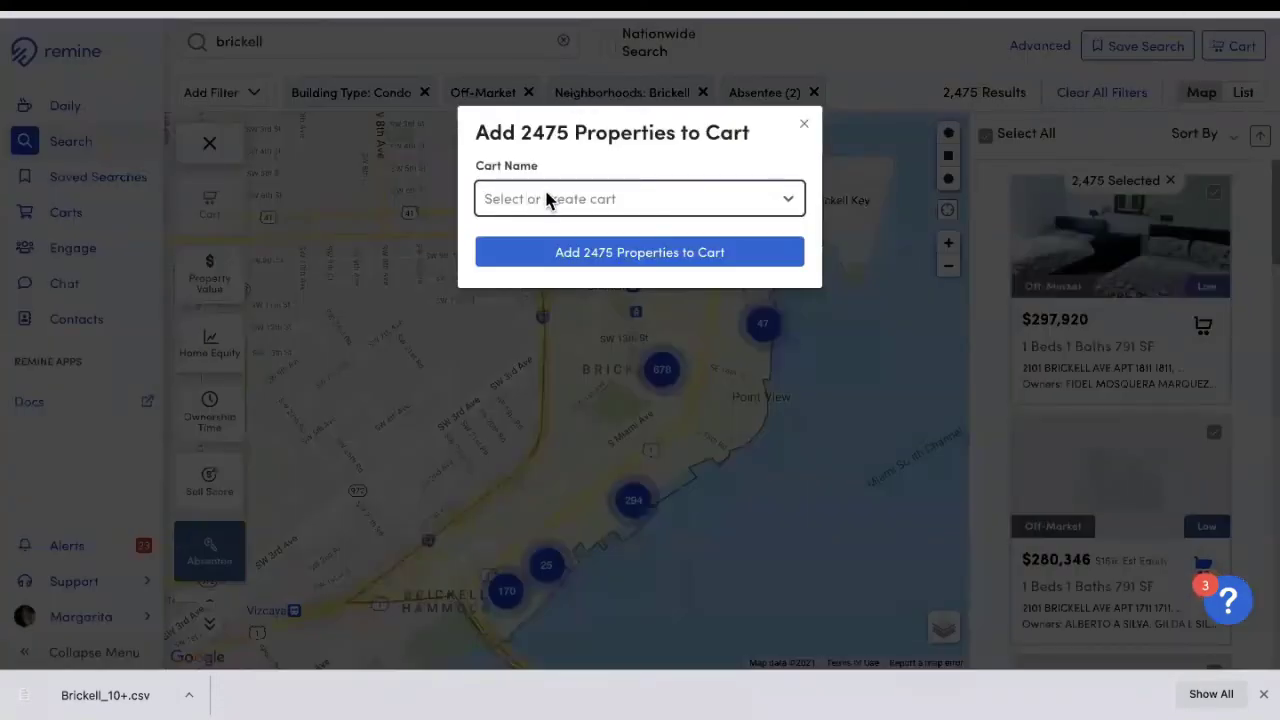
type("Bricek")
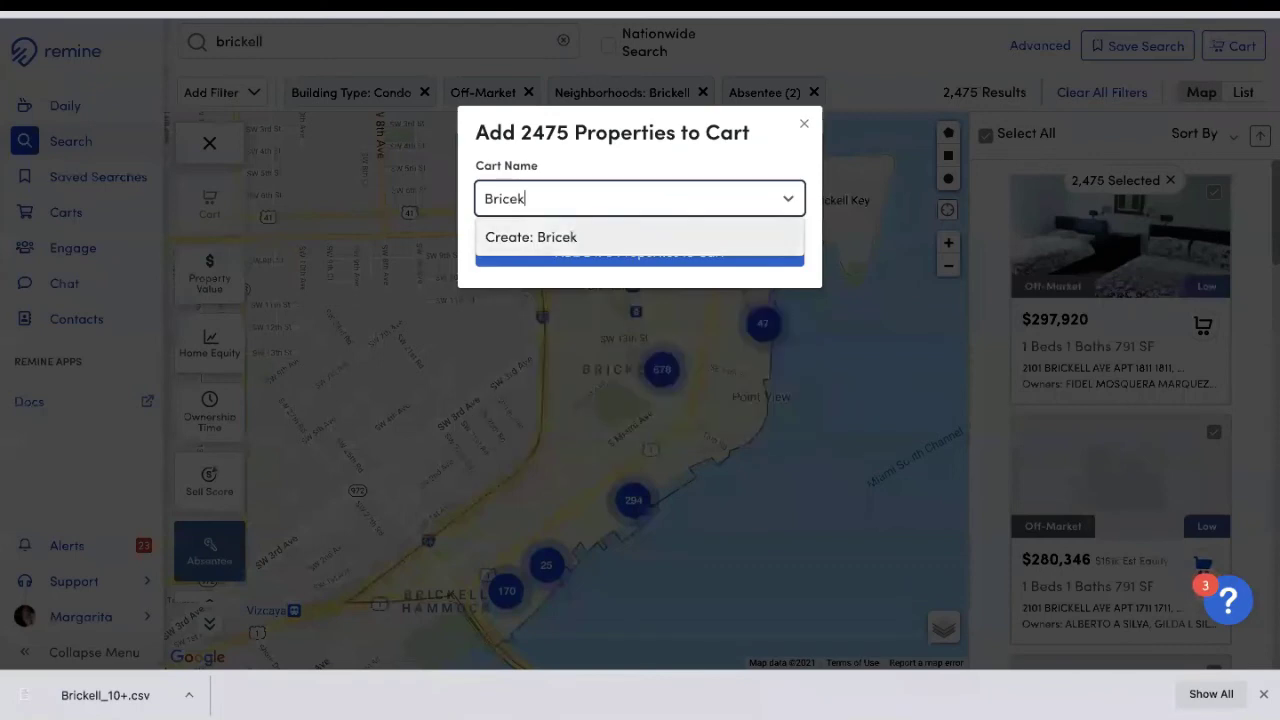
key("BackSpace")
type("ke")
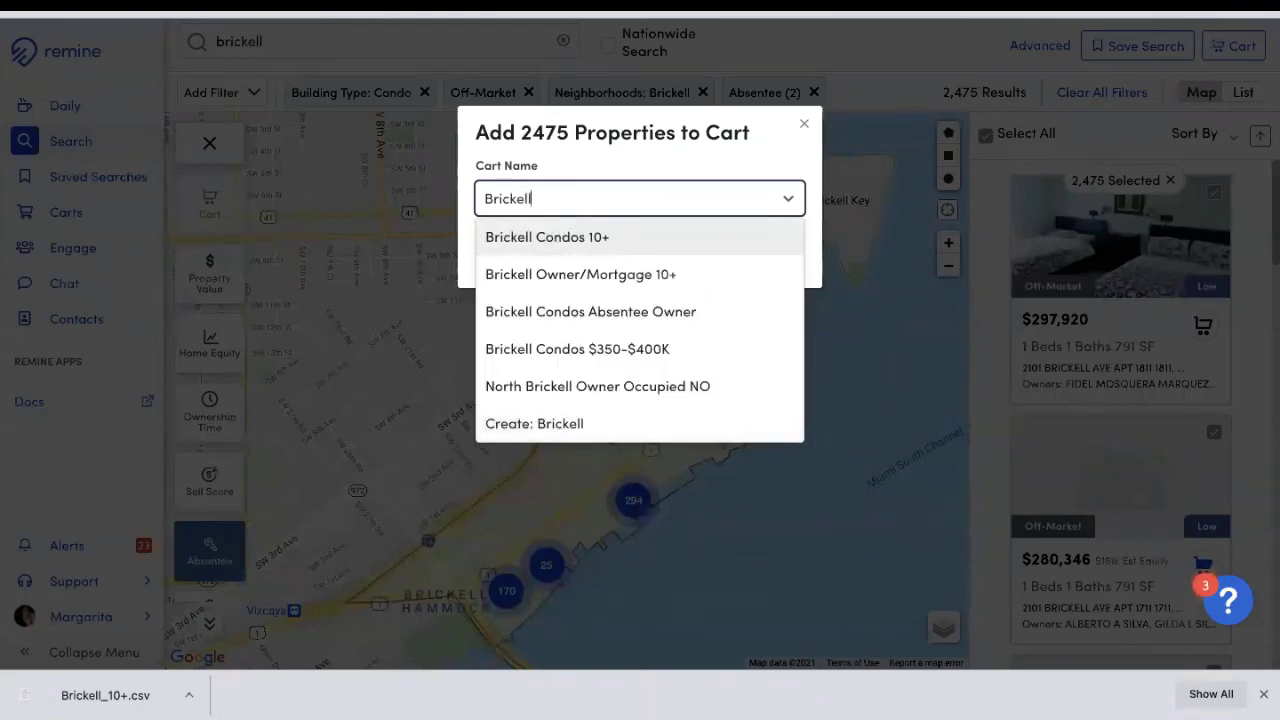
type("ll An")
key("BackSpace")
type("bse")
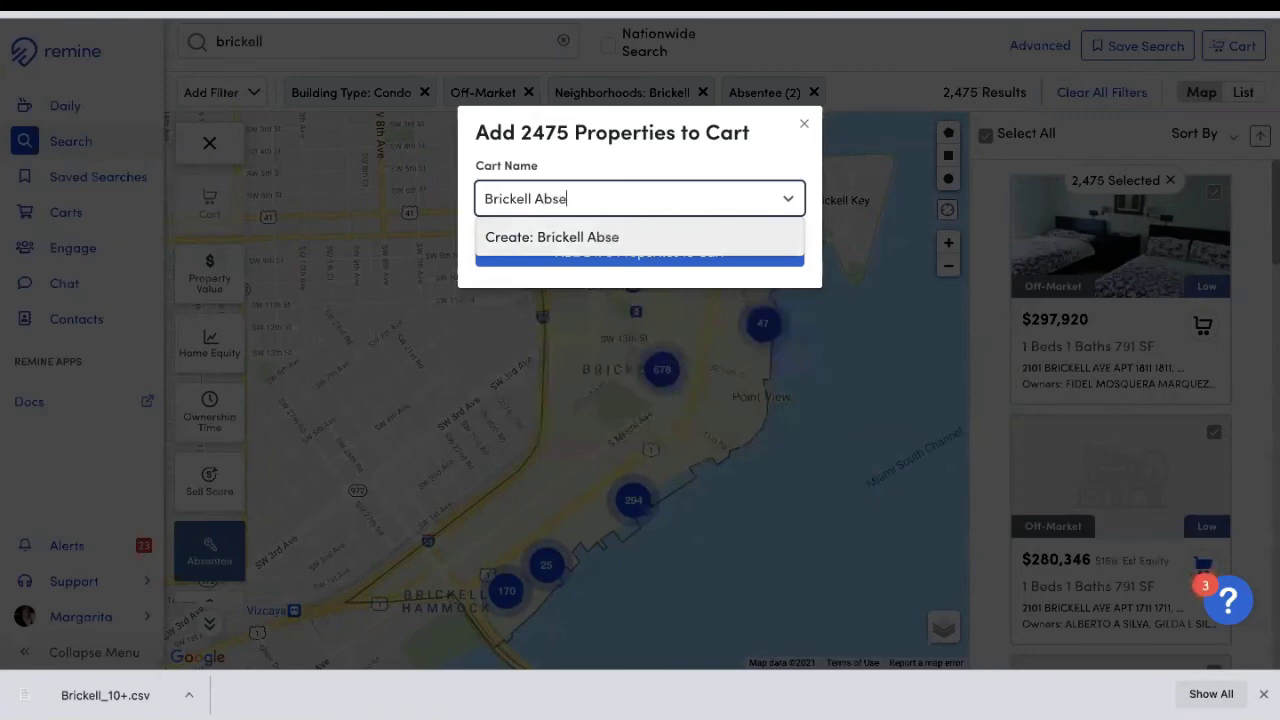
type("ntee")
left_click(620, 237)
left_click(621, 262)
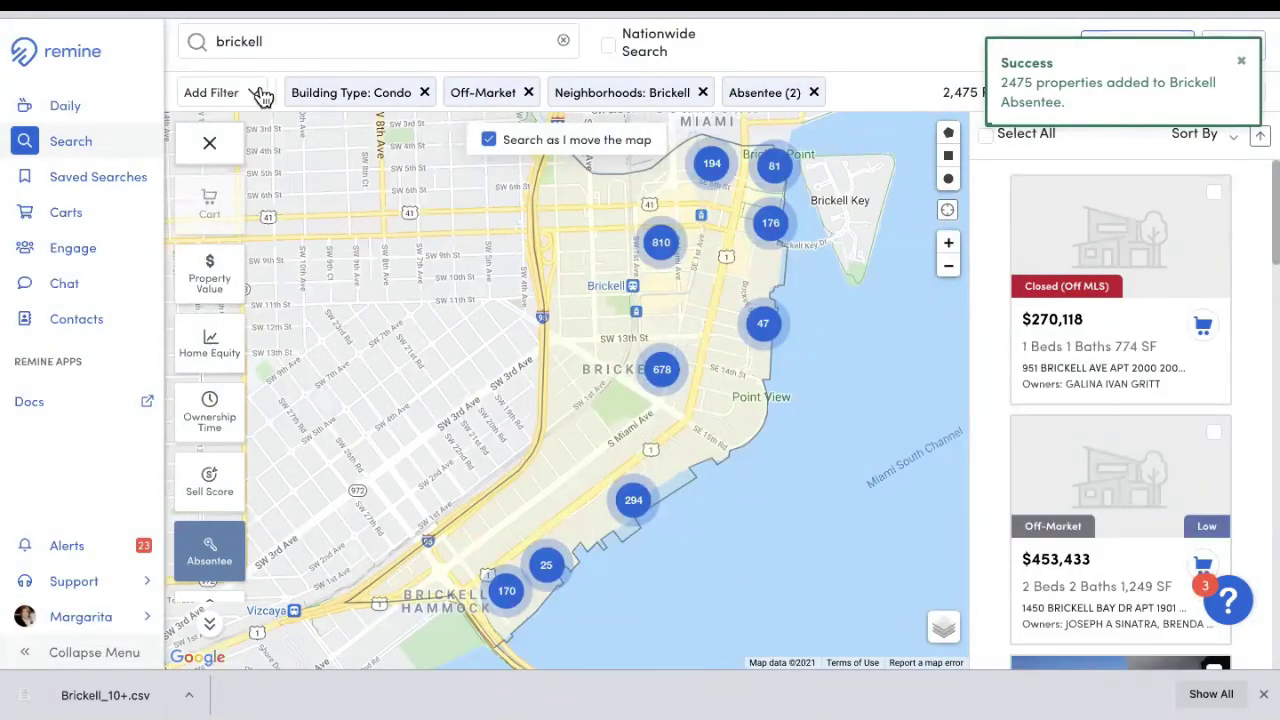
Step: Select all properties in the Brickell Absentee cart and open Print Mailing Labels
left_click(70, 222)
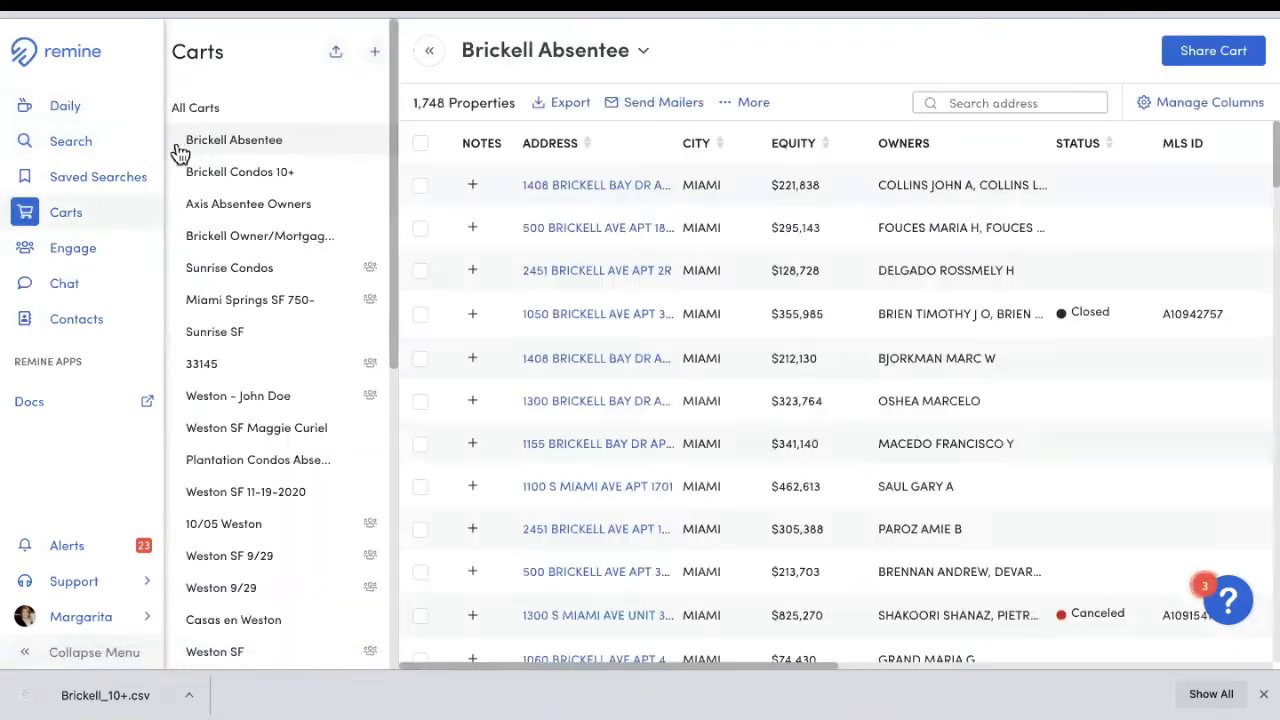
left_click(421, 145)
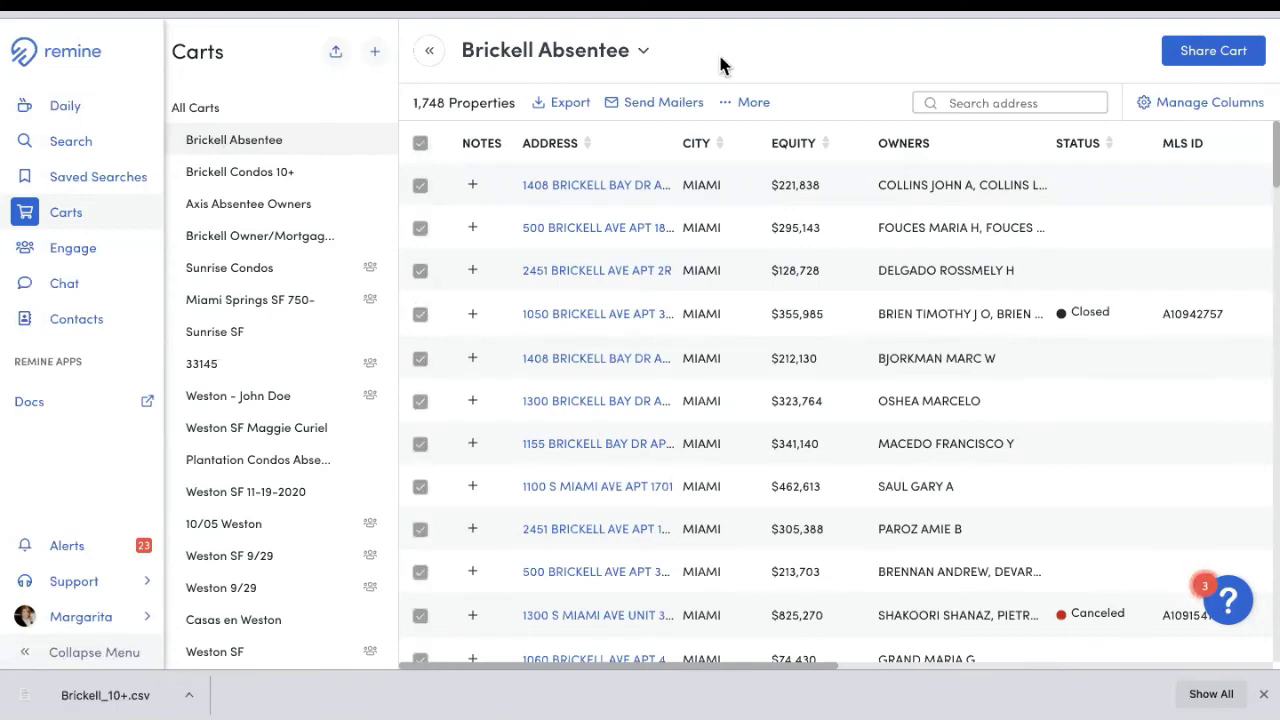
left_click(748, 104)
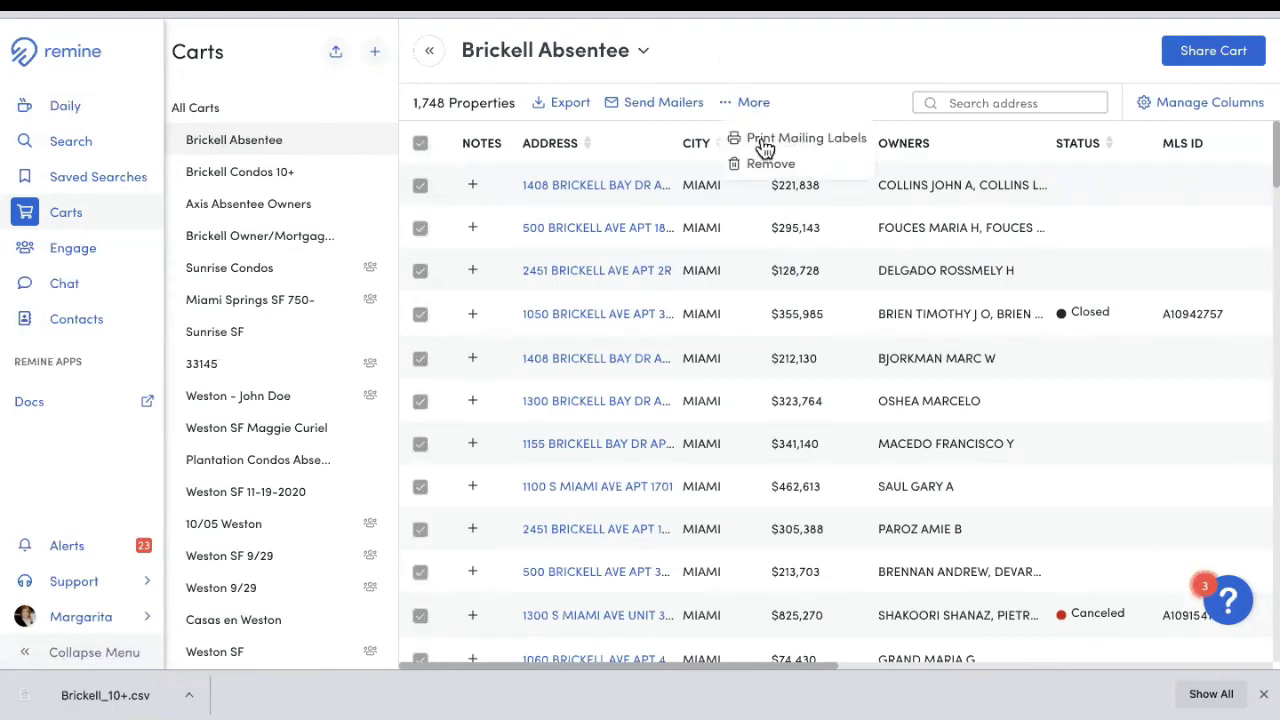
left_click(768, 139)
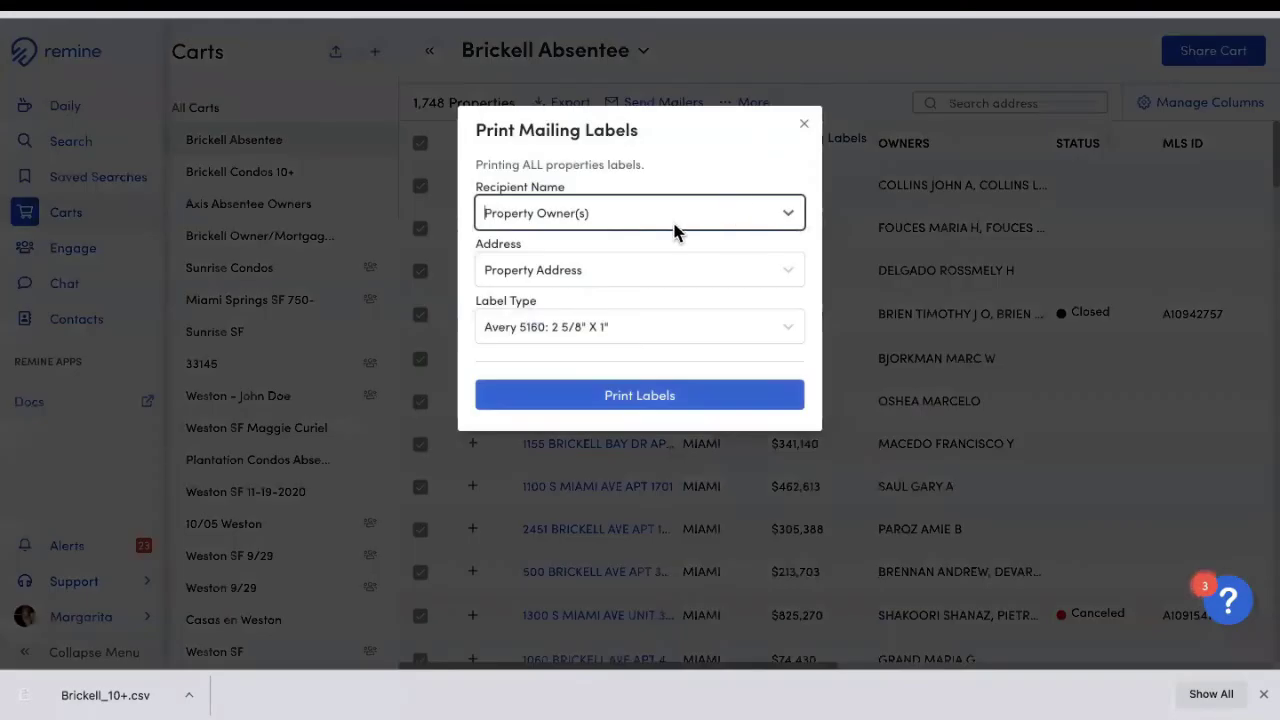
Step: Address the labels to 'Current Resident' and generate the mailing labels PDF
left_click(676, 224)
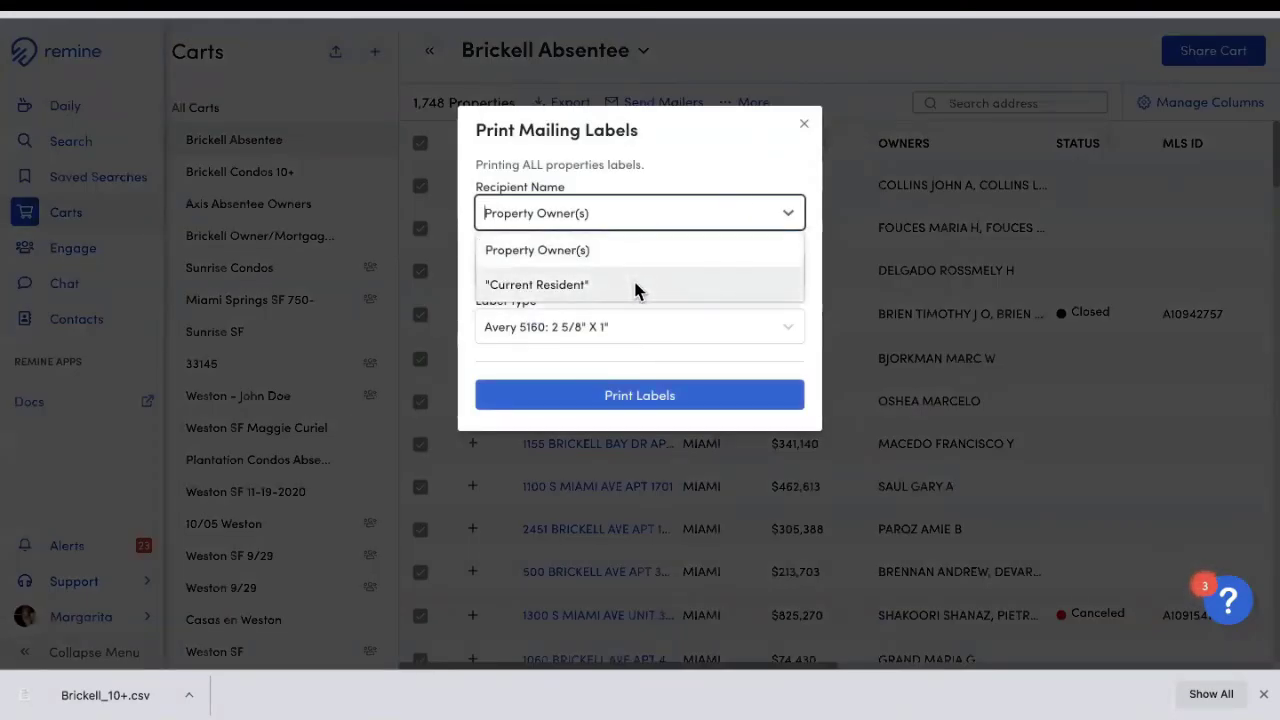
left_click(516, 288)
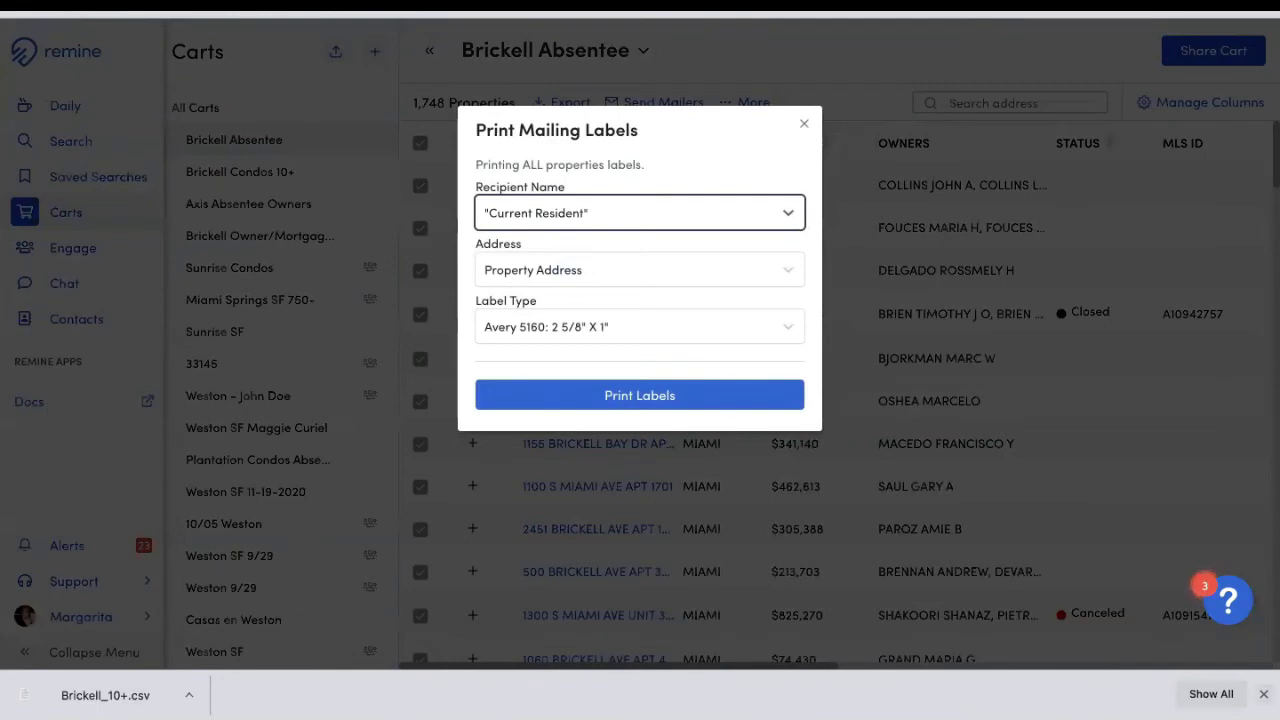
left_click(1263, 693)
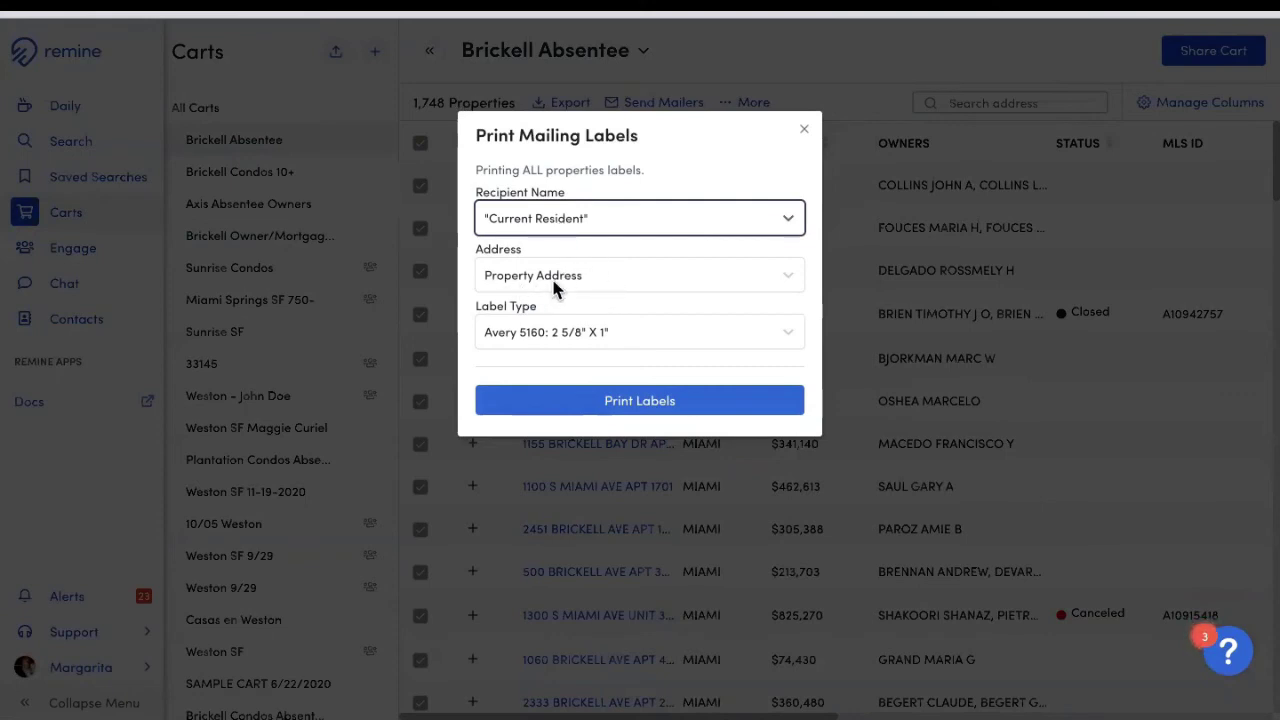
left_click(634, 405)
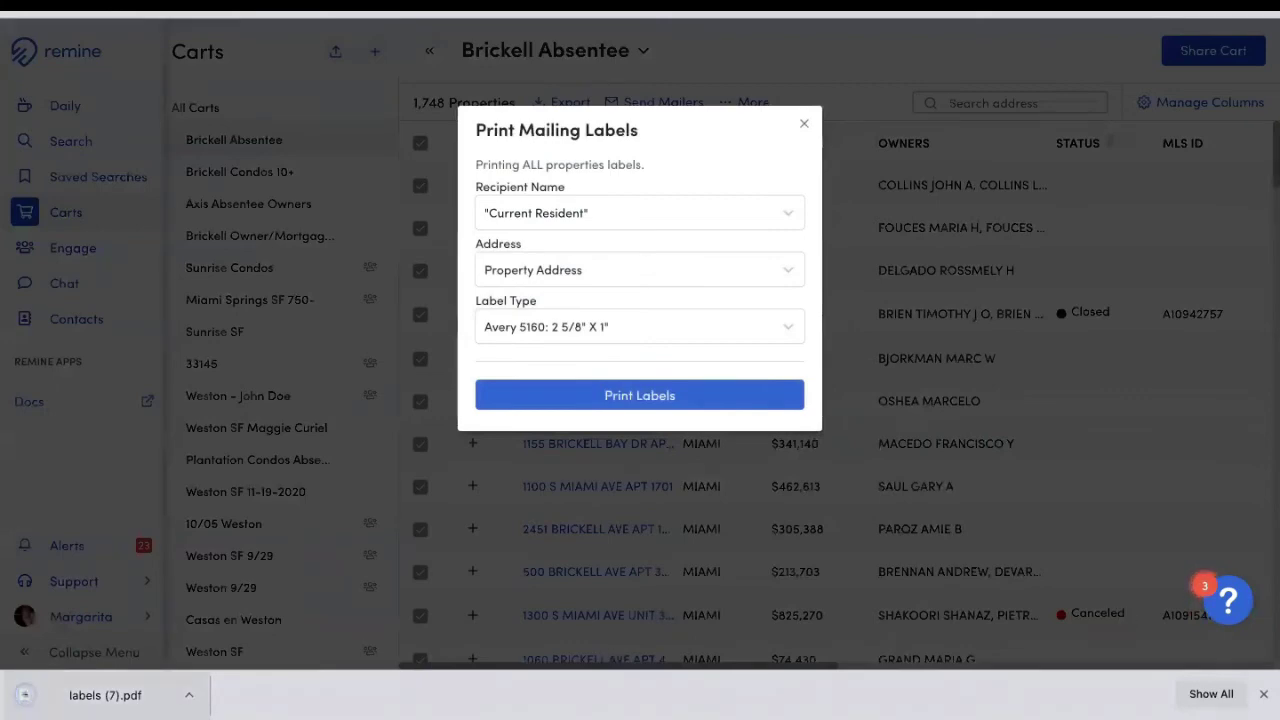
Step: Open the 59-page labels (7).pdf and scroll through it
left_click(85, 695)
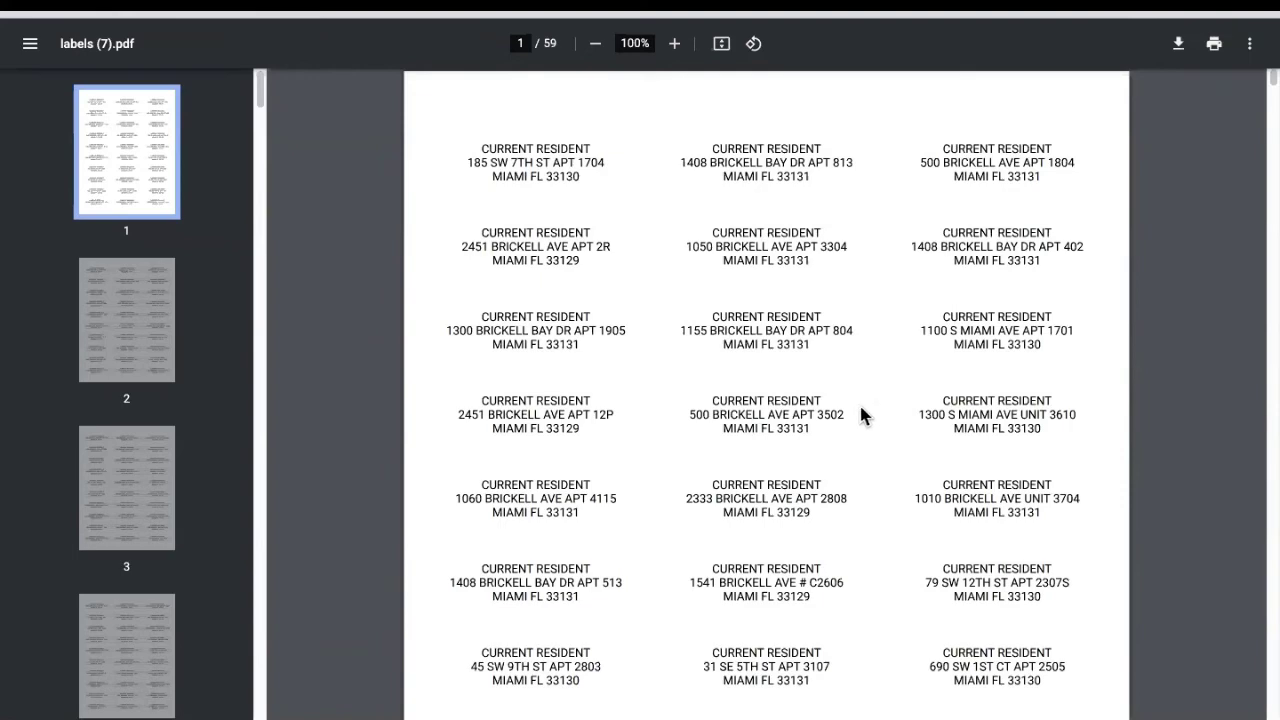
scroll(900, 305, "down", 10)
scroll(905, 296, "down", 10)
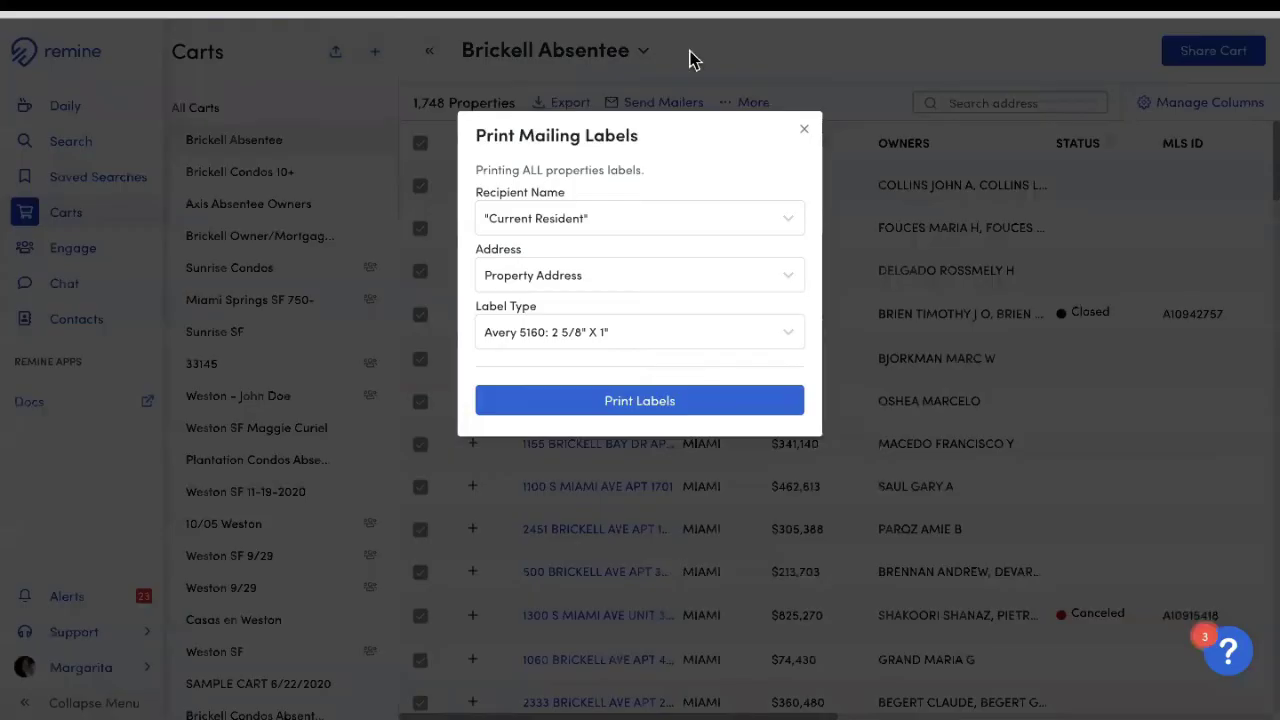
Step: Close the labels dialog, returning to the Brickell Absentee cart's 1,748 properties
left_click(804, 130)
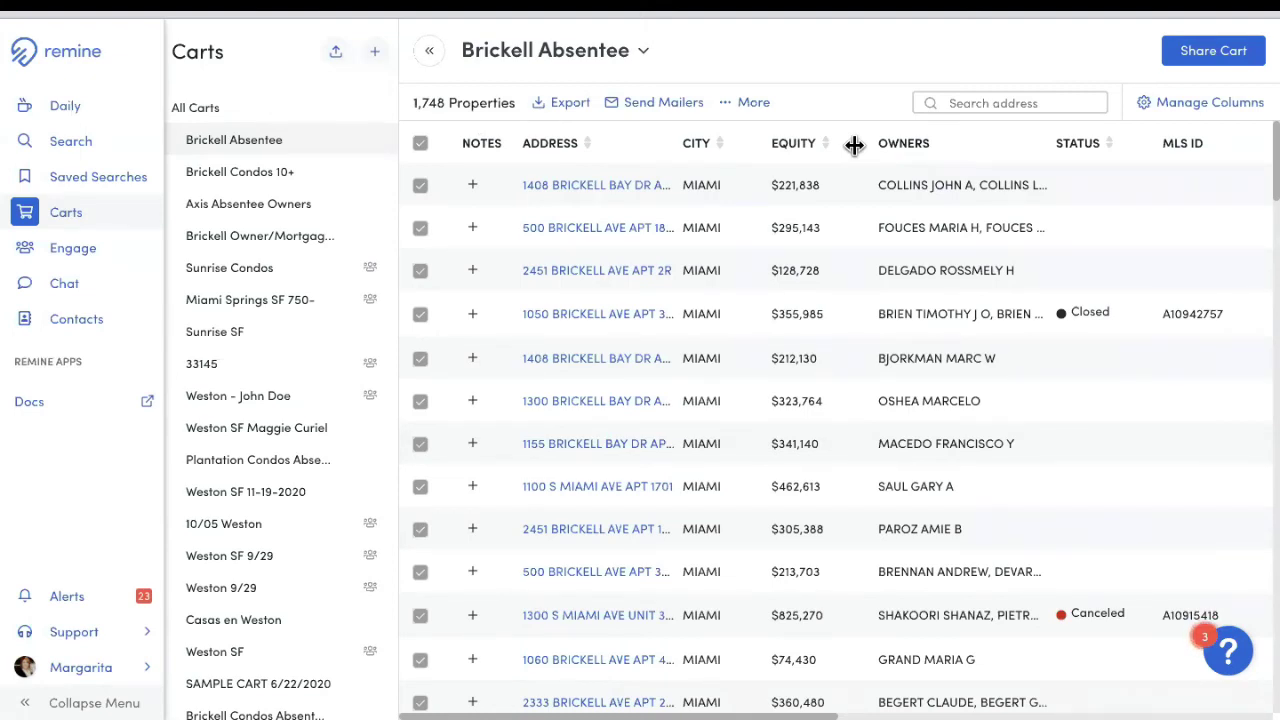
left_click(753, 105)
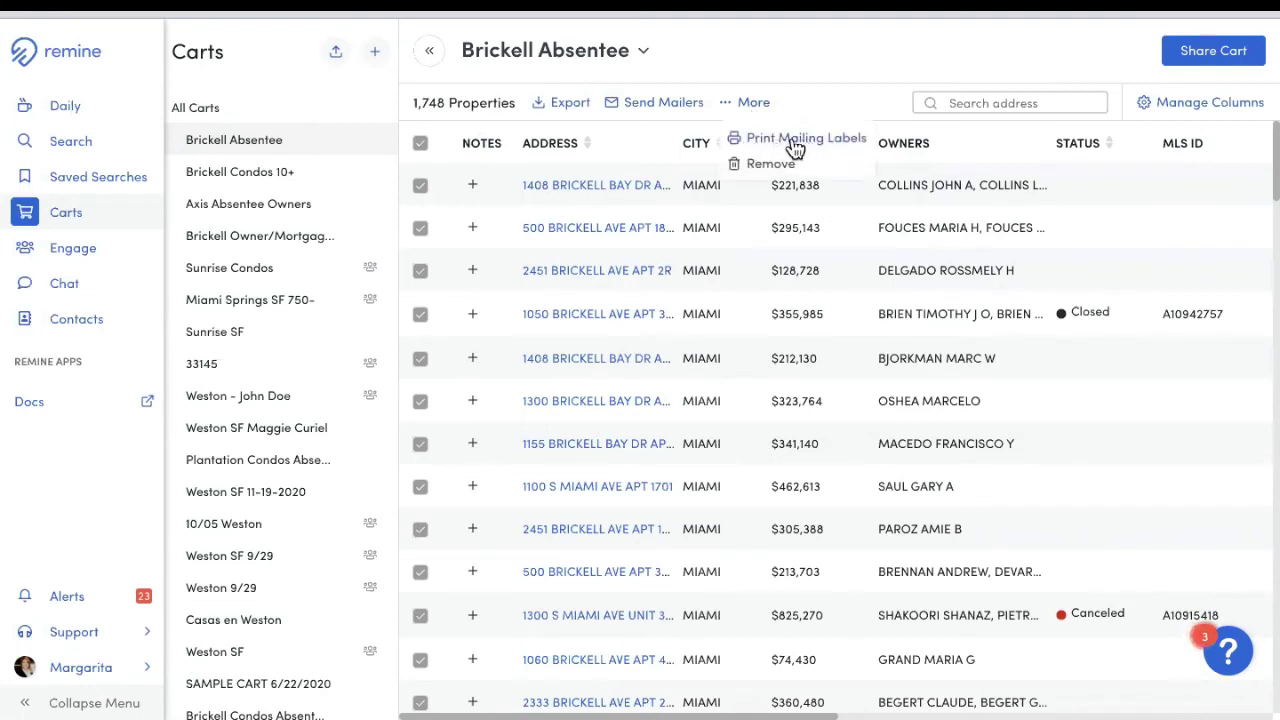
left_click(768, 47)
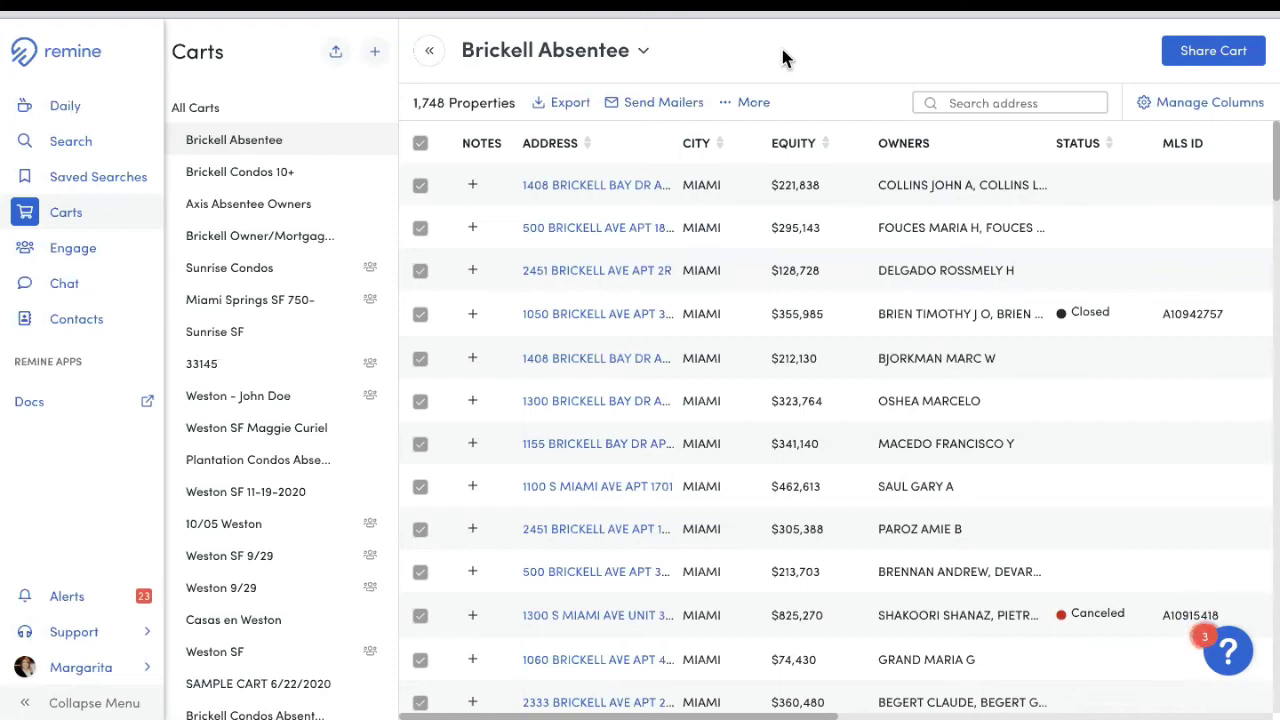
Step: In property search, remove the Off-Market, Building Type: Condo and Absentee filters
left_click(86, 146)
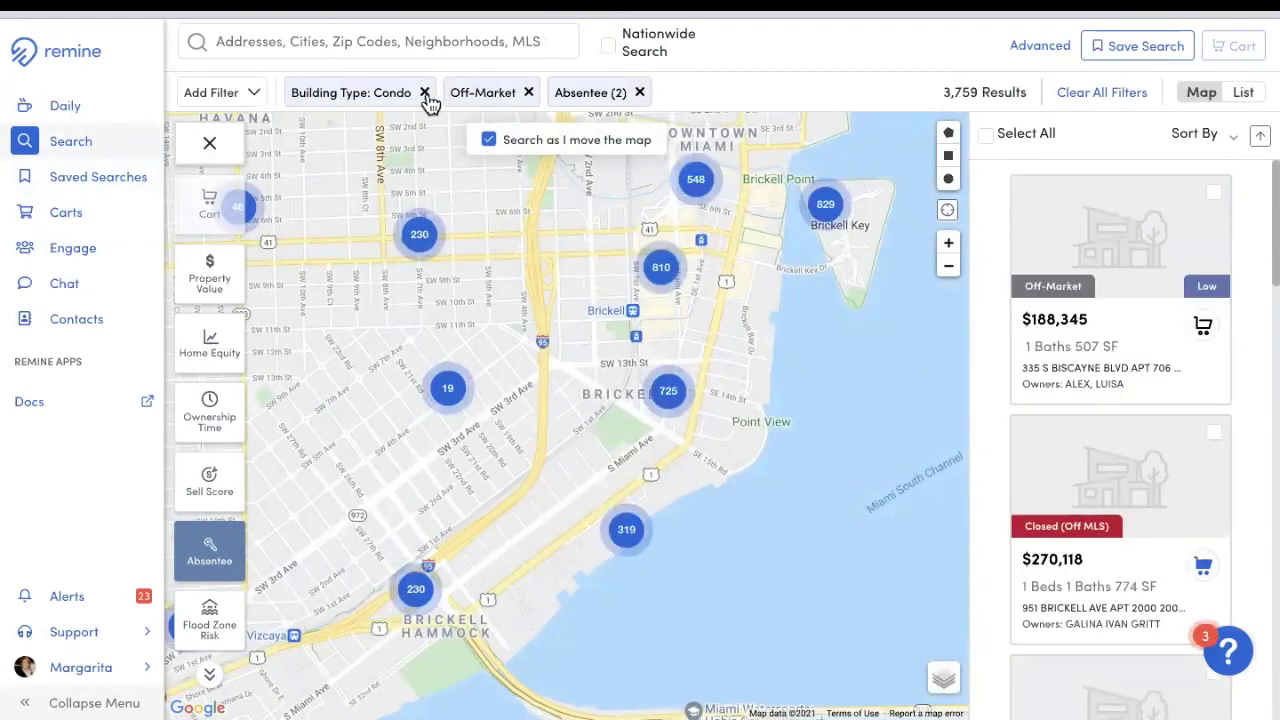
left_click(528, 92)
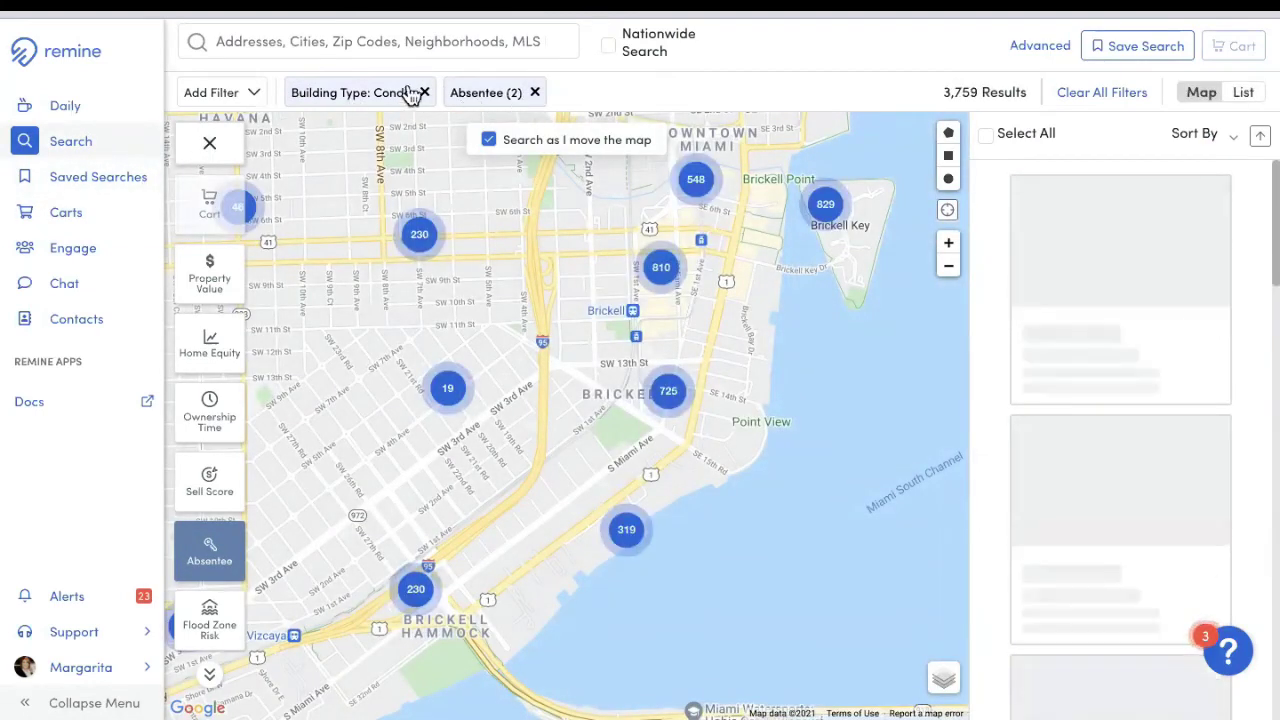
left_click(424, 93)
left_click(376, 92)
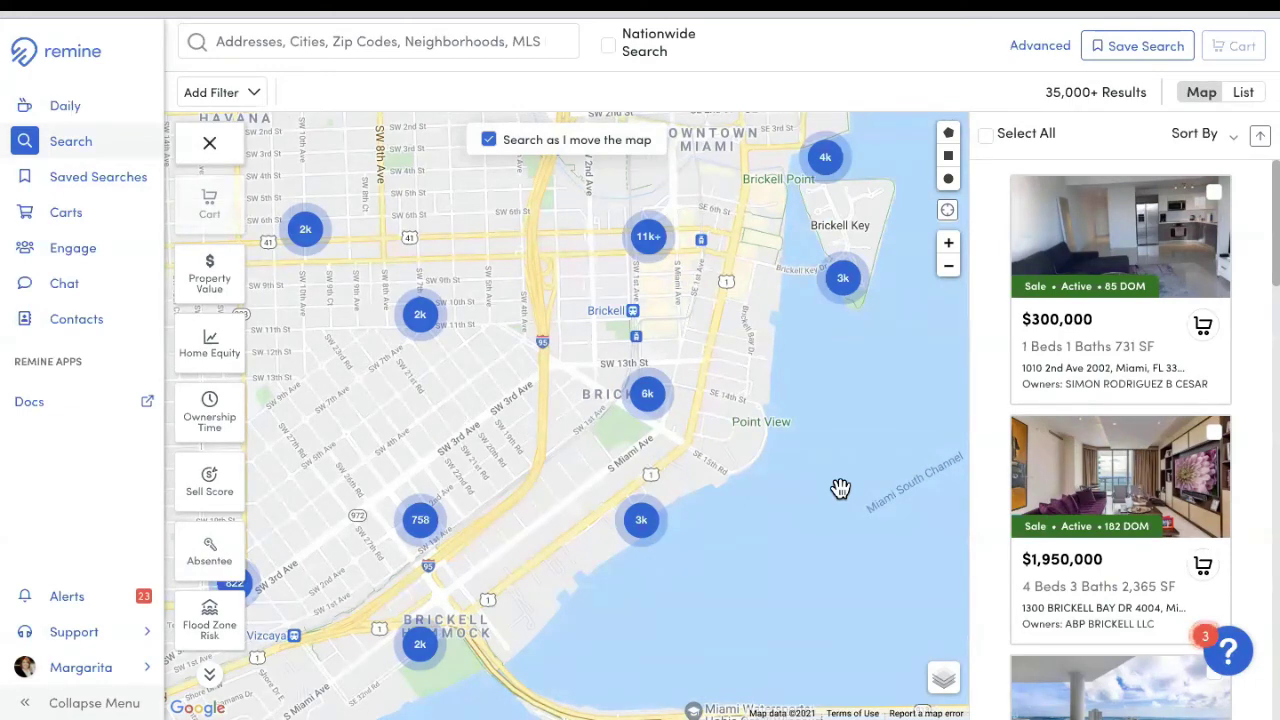
left_click(331, 41)
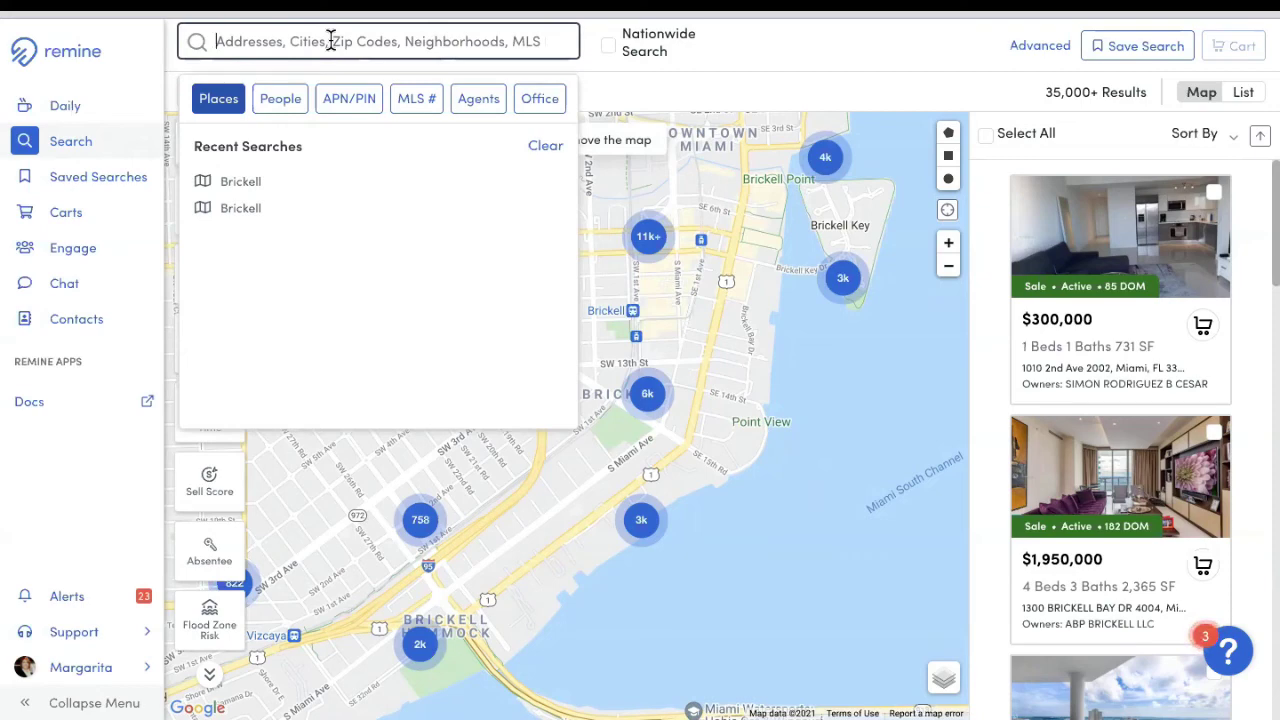
Step: Search 'axis' and pick the Axis (Miami, FL) neighborhood, giving 1,116 results
type("axis")
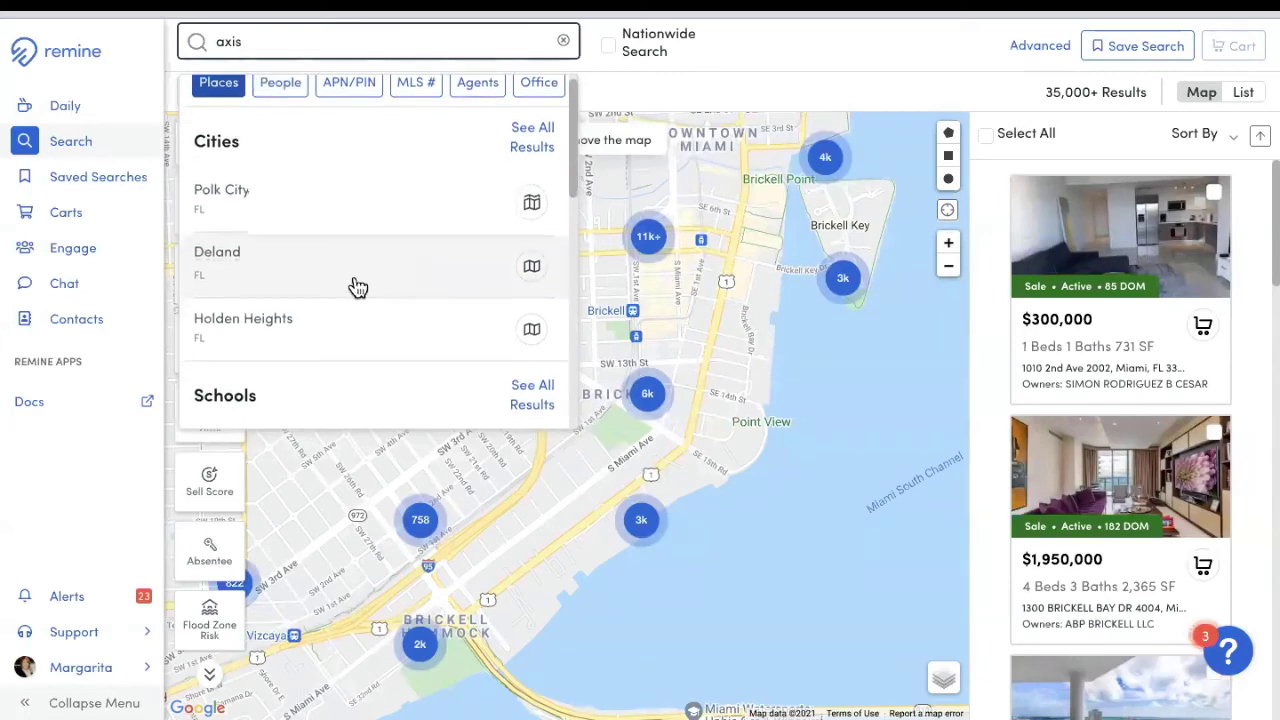
scroll(350, 290, "down", 2)
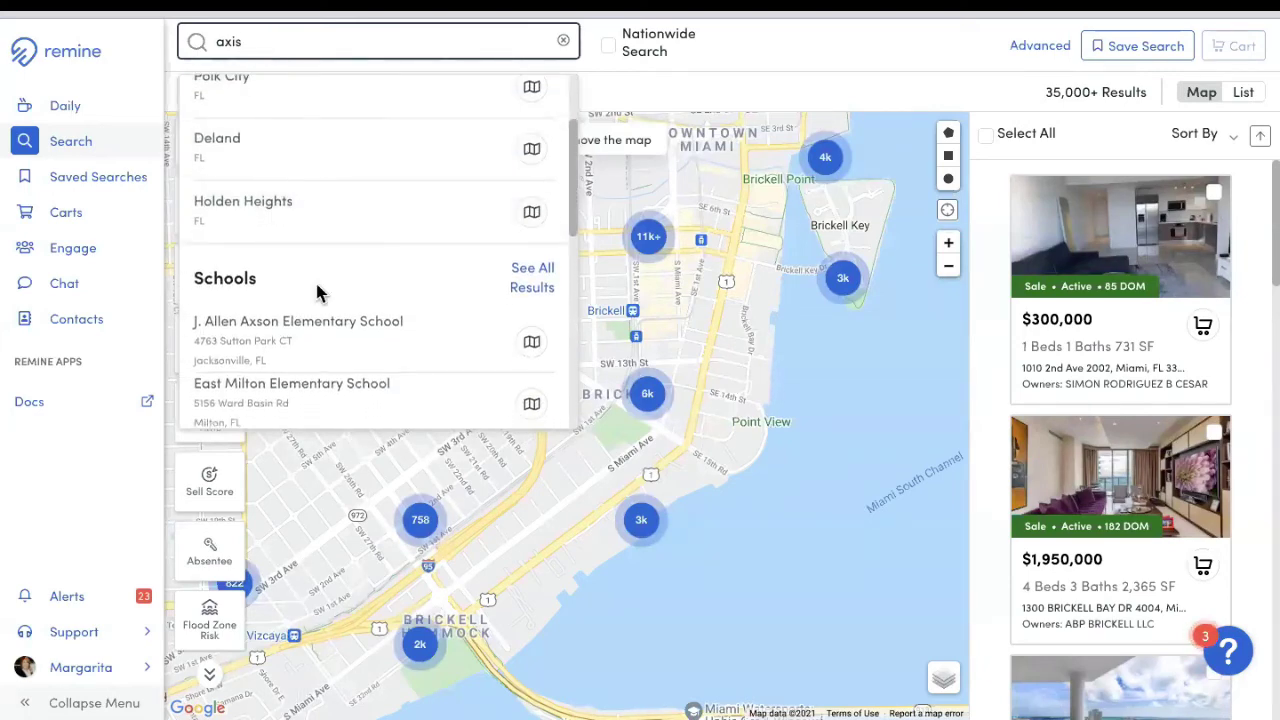
scroll(325, 288, "down", 4)
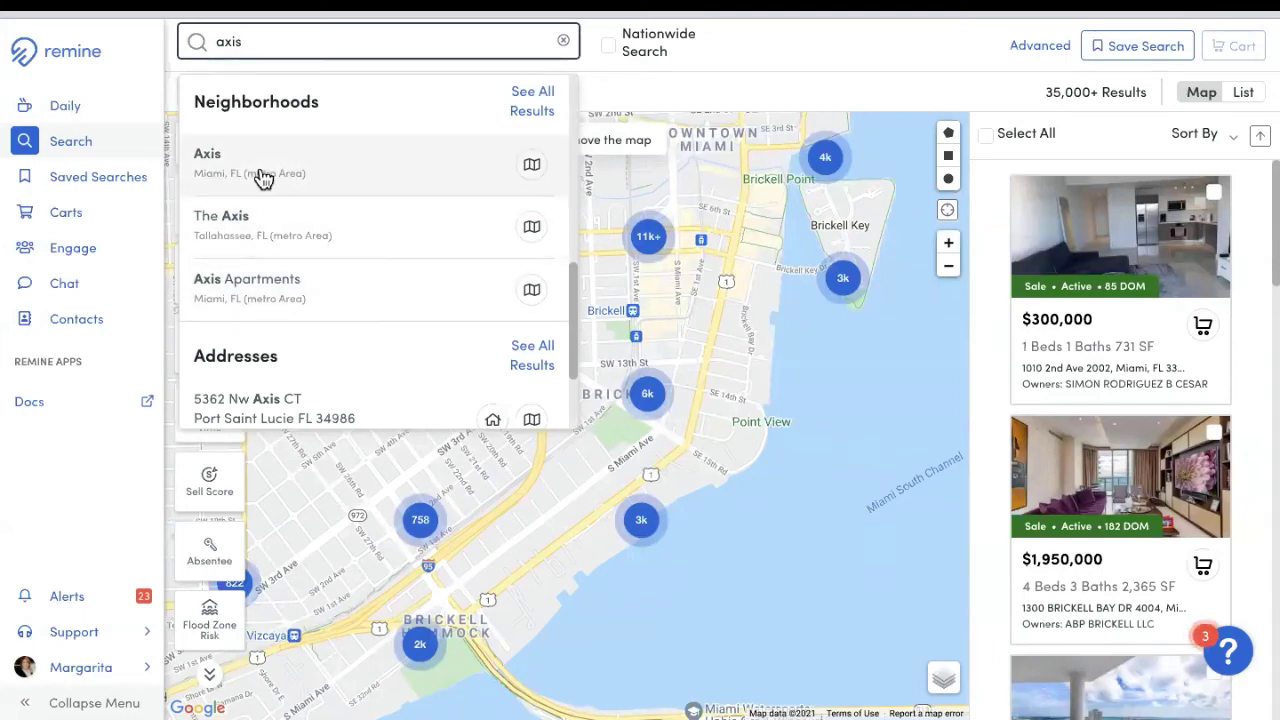
left_click(301, 174)
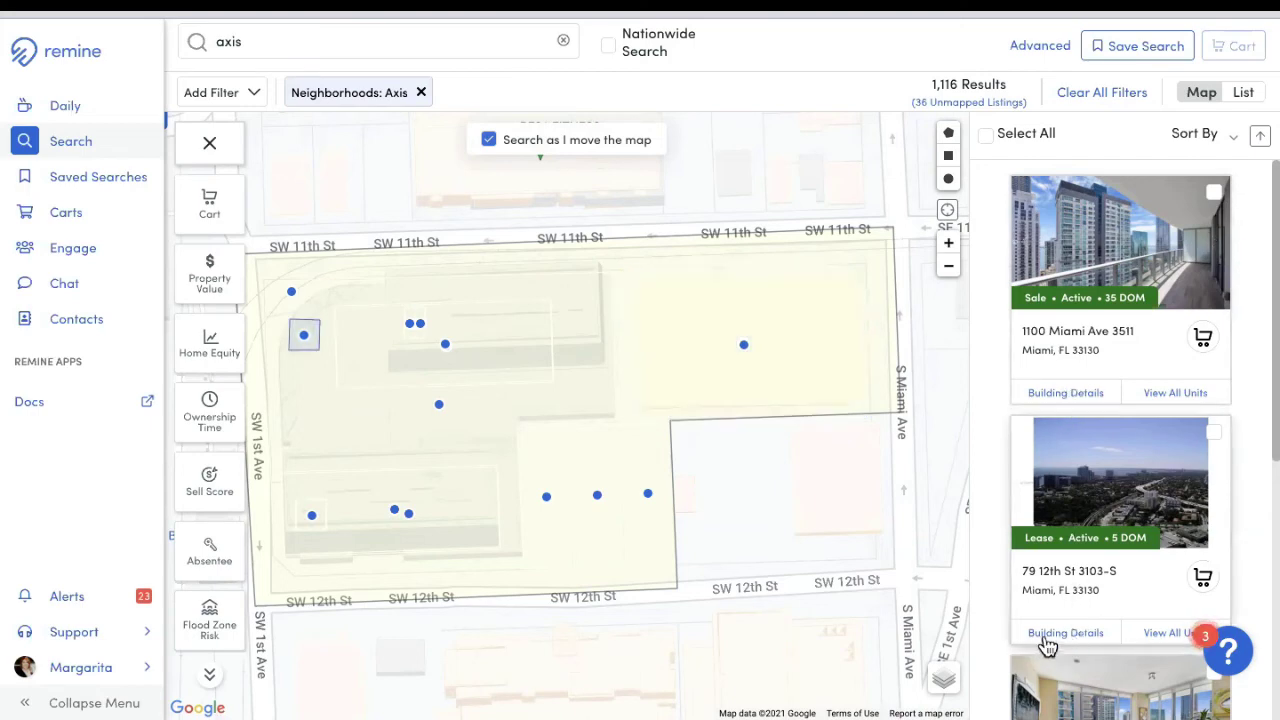
left_click(1062, 396)
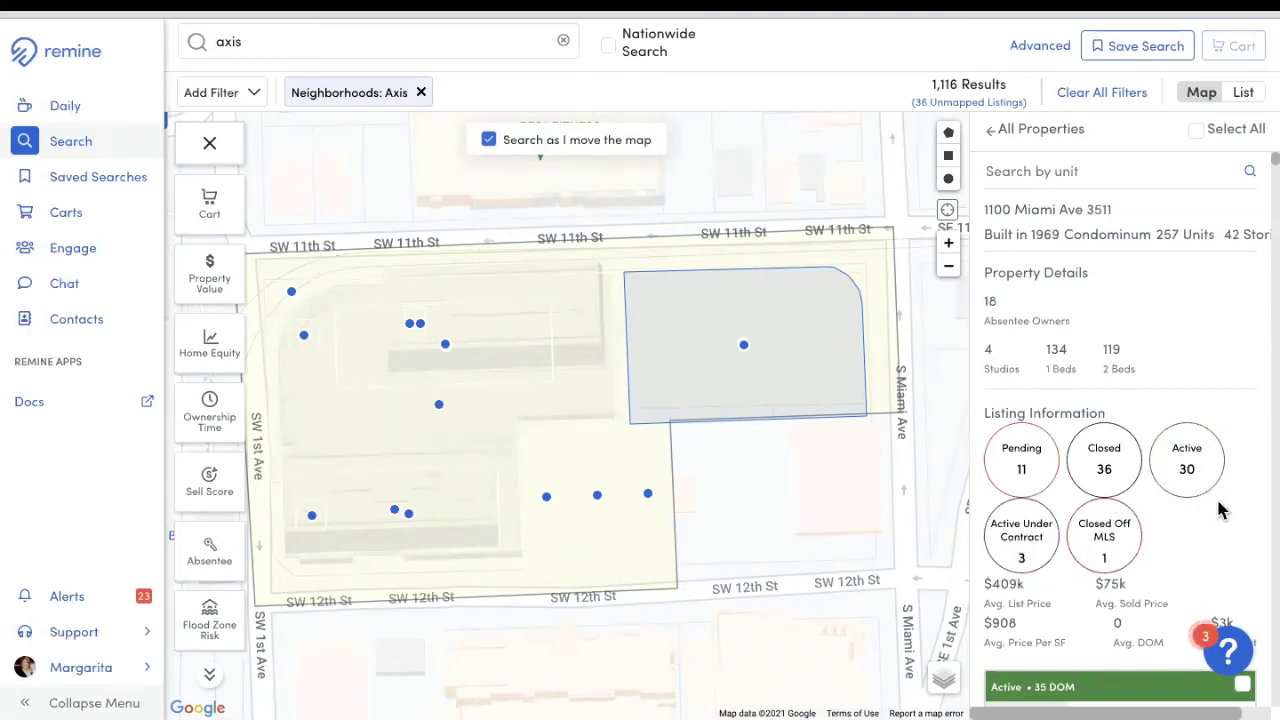
scroll(1218, 500, "down", 2)
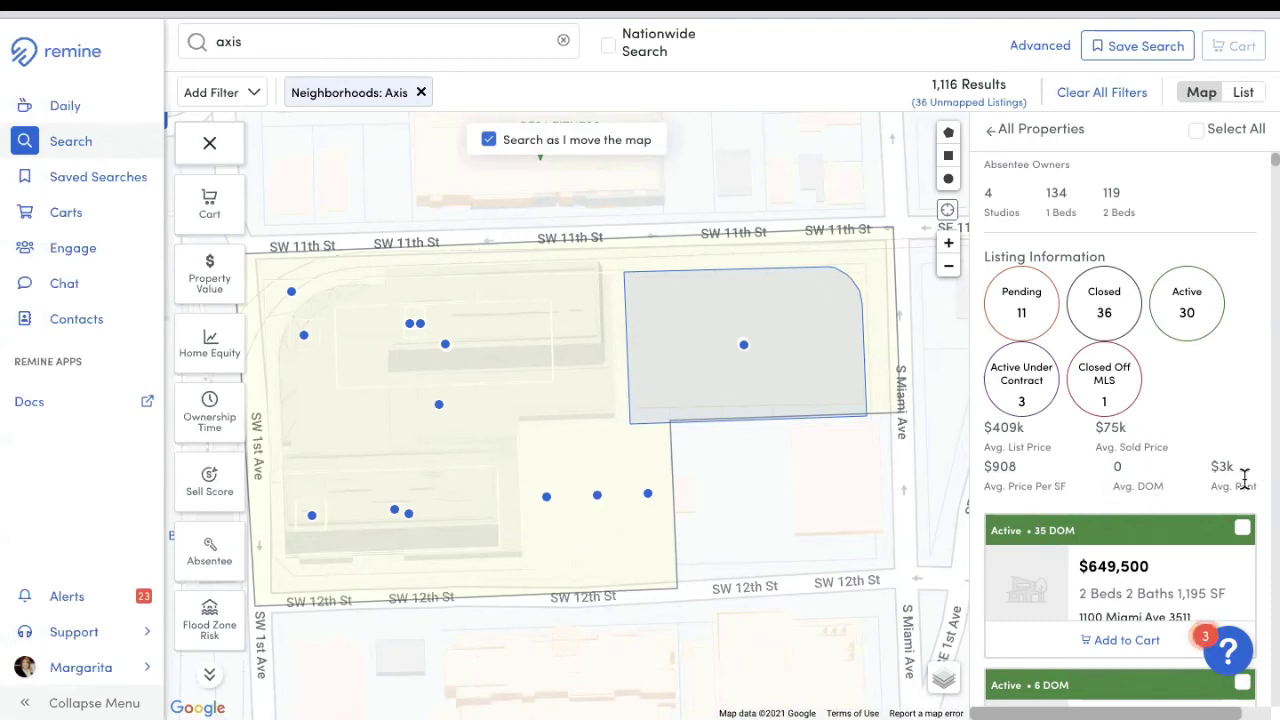
scroll(1238, 485, "down", 8)
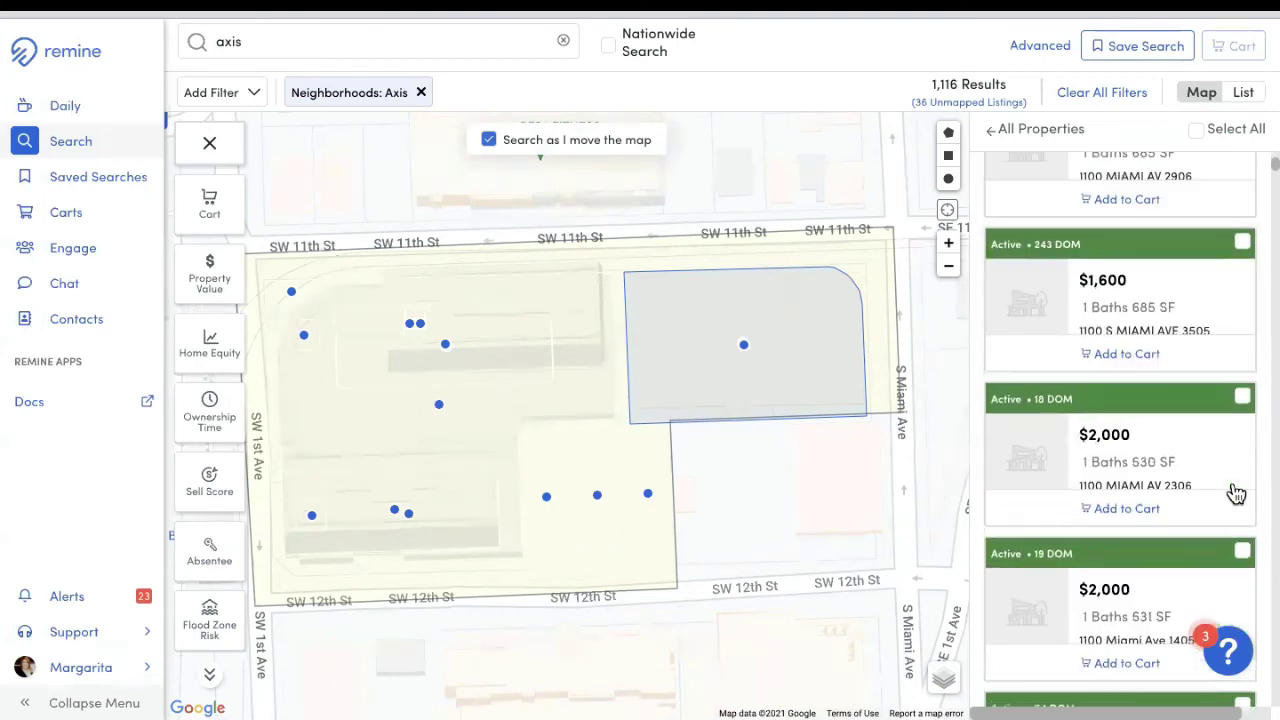
scroll(1235, 496, "down", 15)
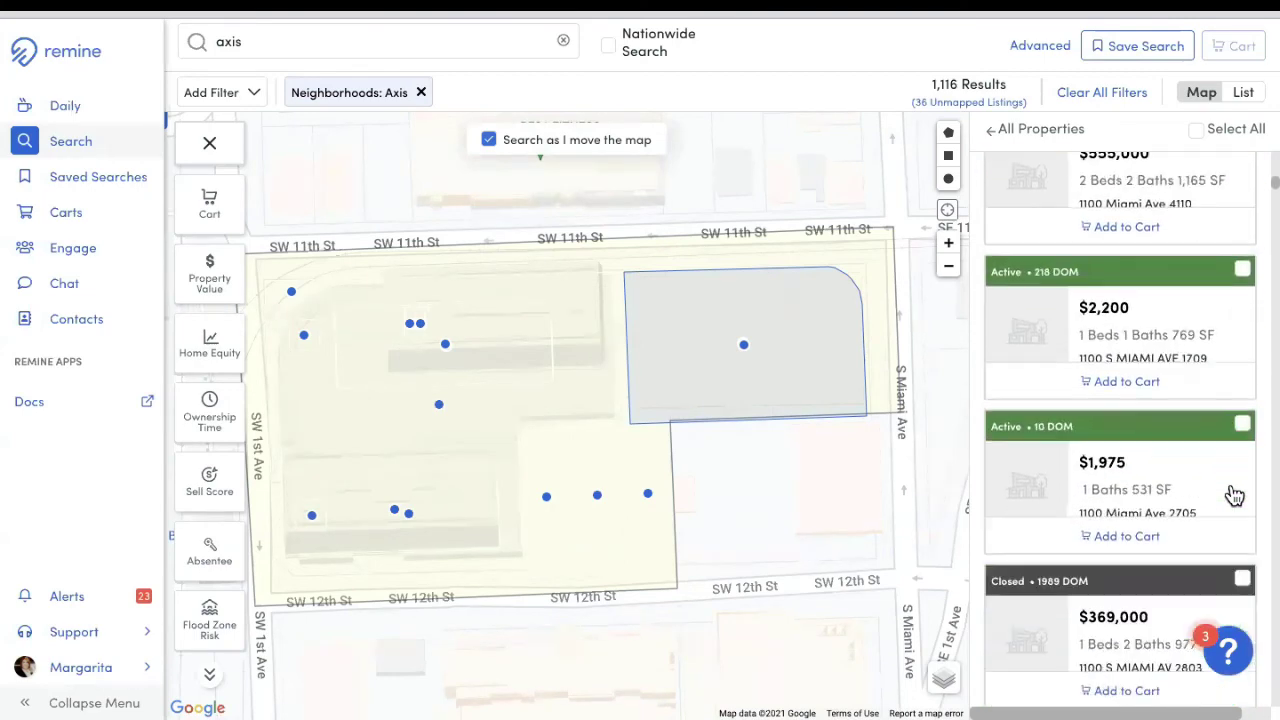
scroll(1236, 498, "down", 15)
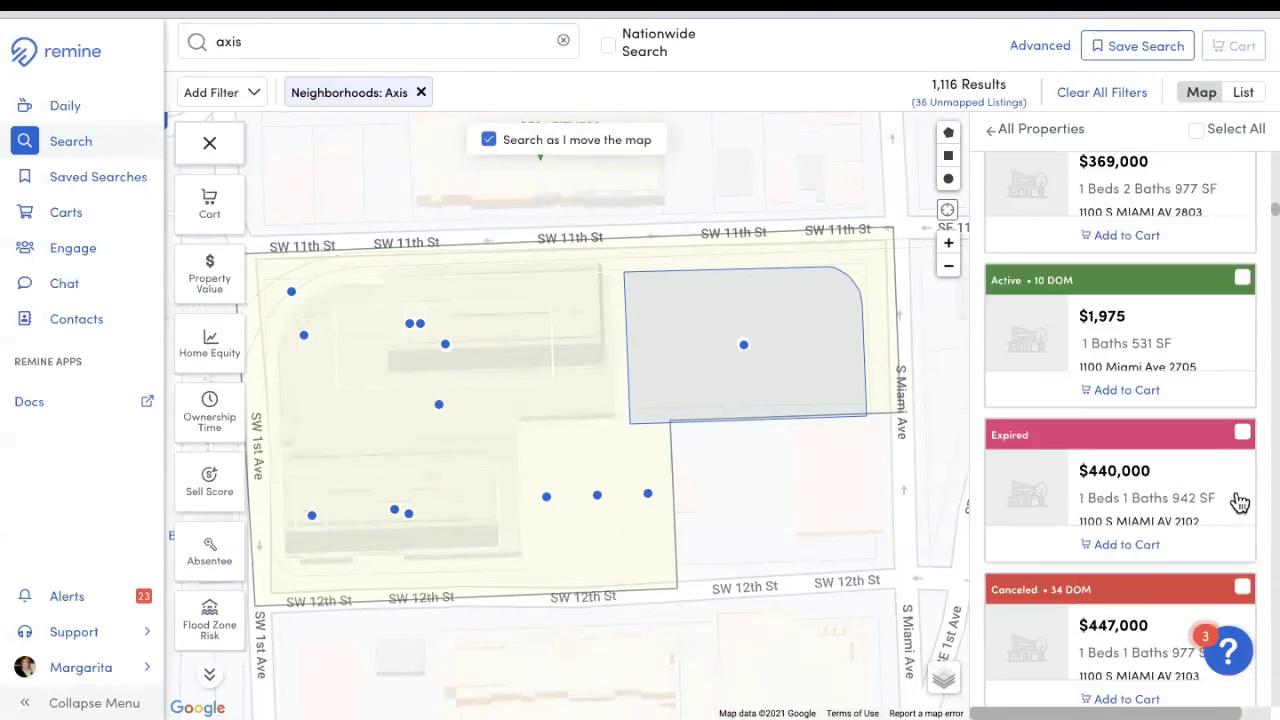
scroll(1240, 495, "up", 10)
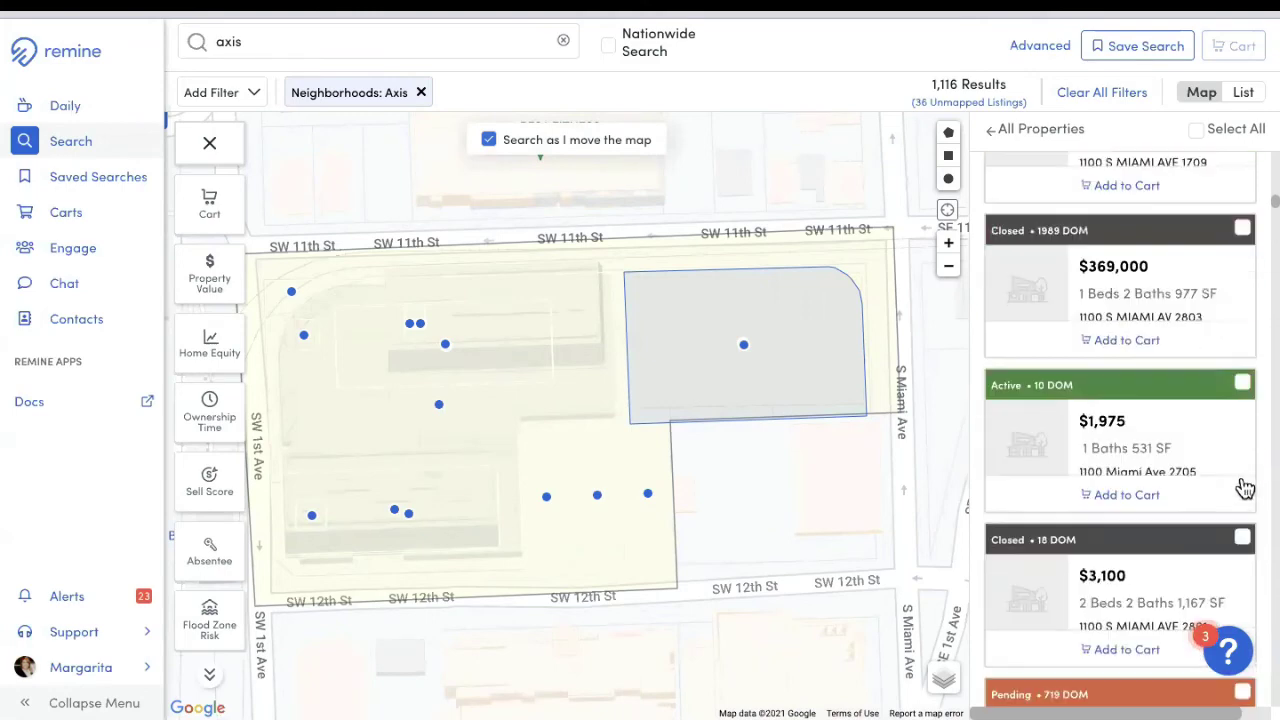
scroll(1245, 480, "up", 10)
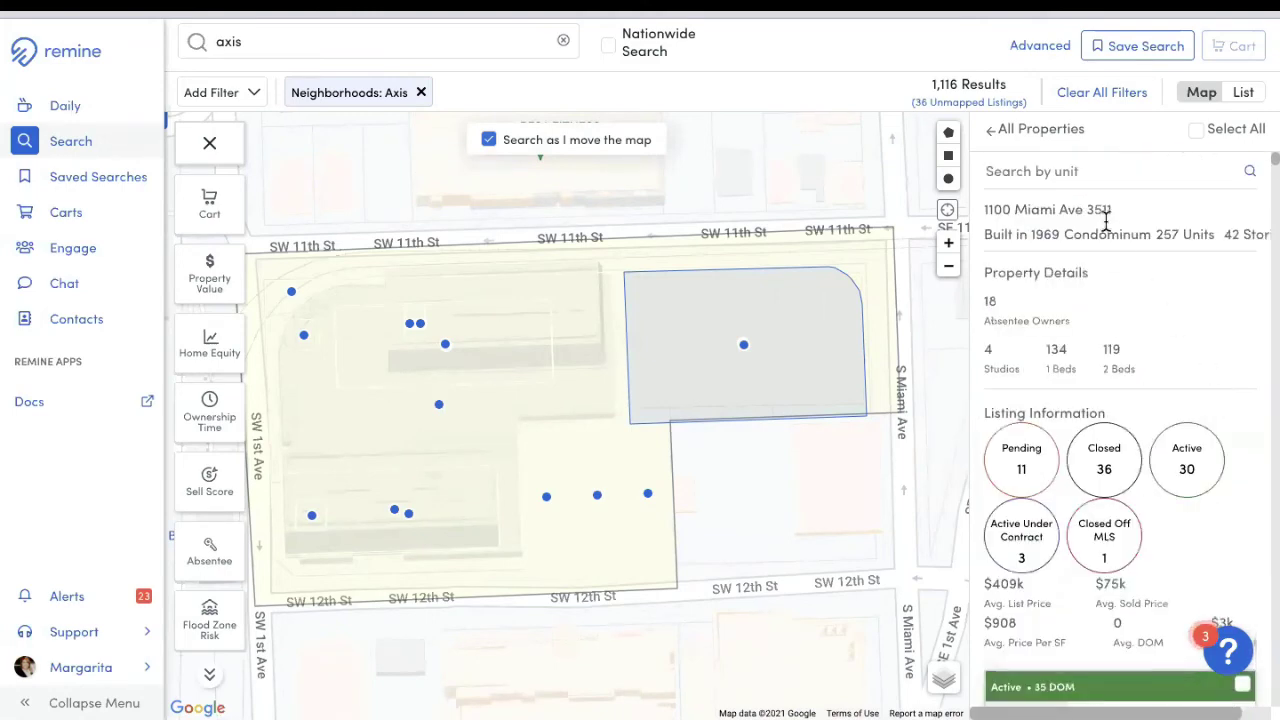
left_click(1031, 130)
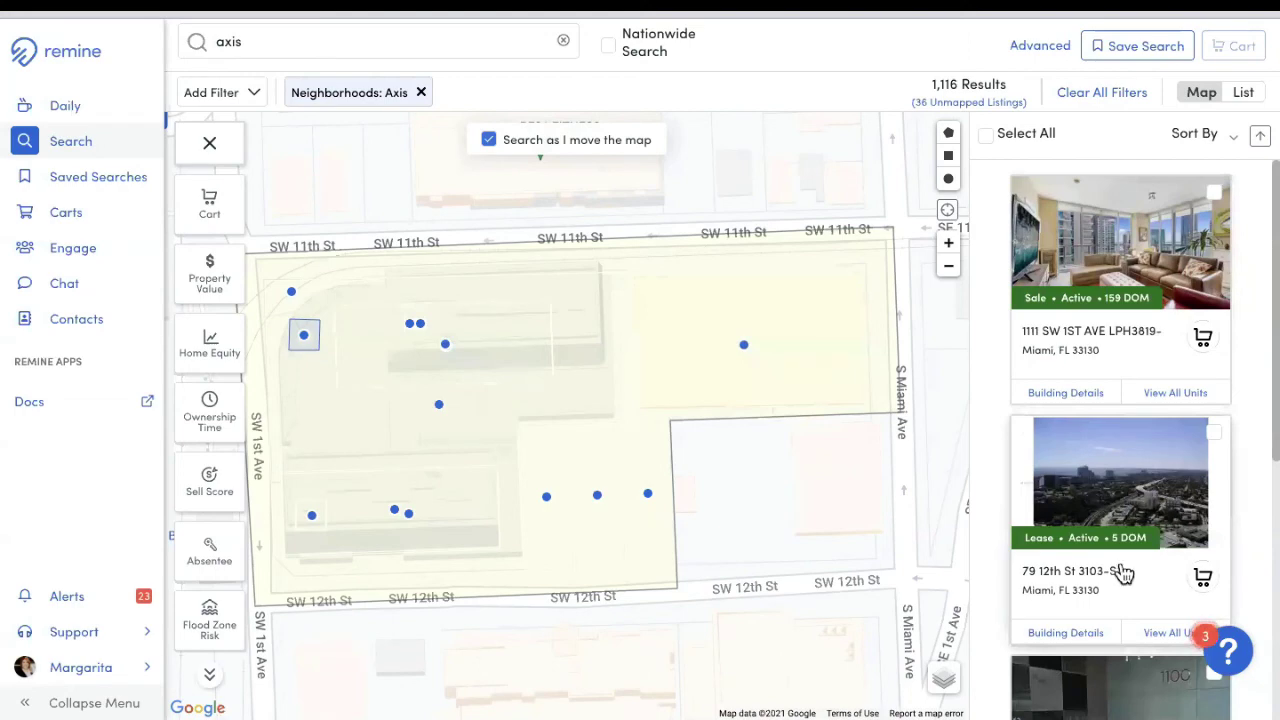
scroll(1131, 579, "down", 3)
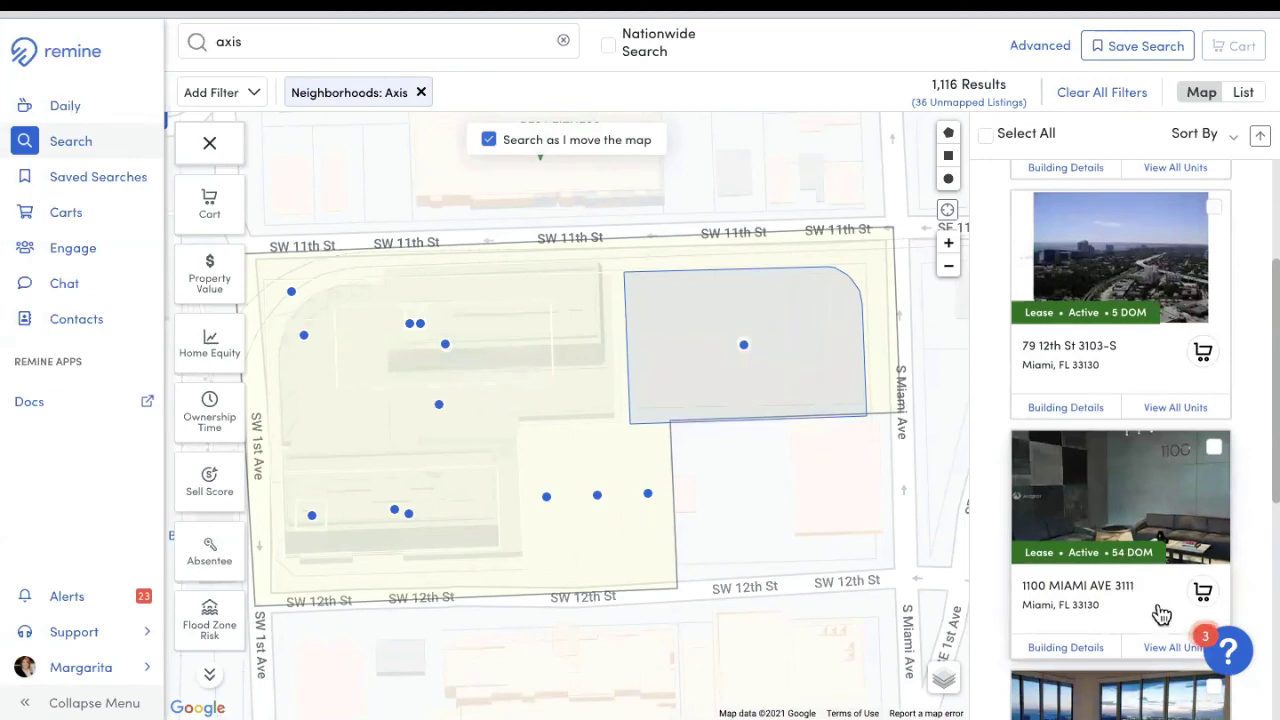
left_click(1148, 608)
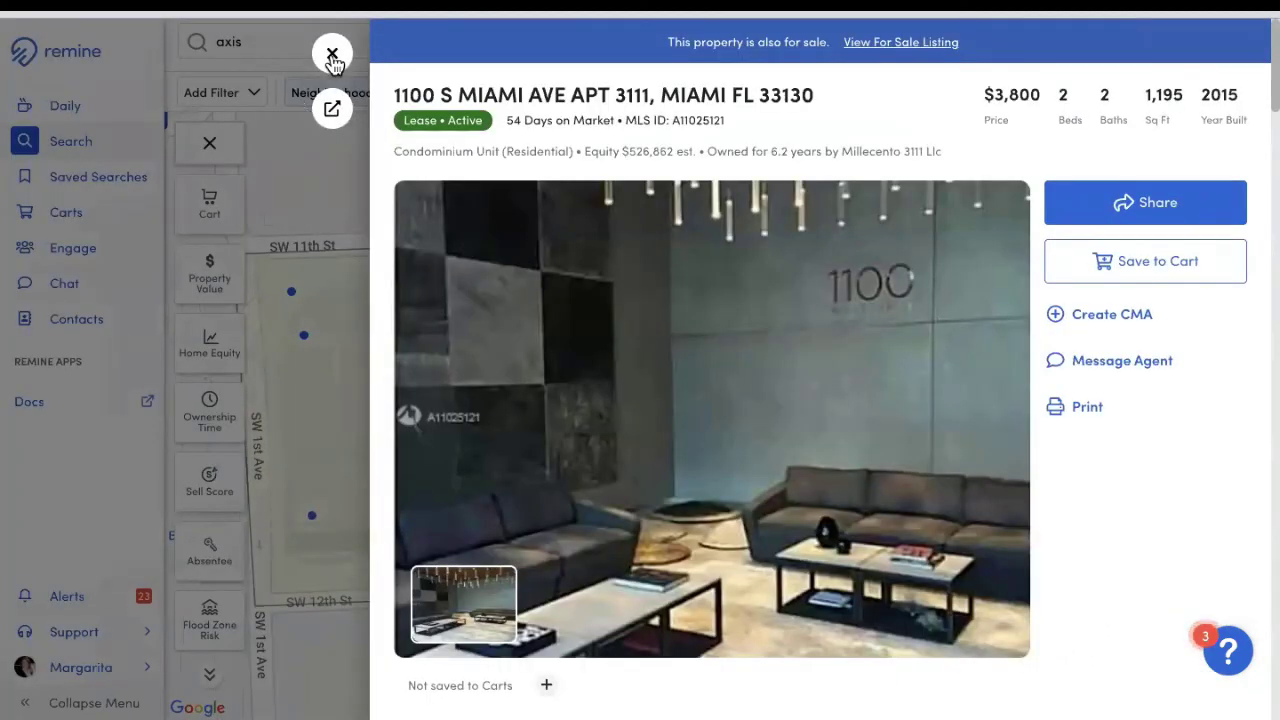
left_click(332, 54)
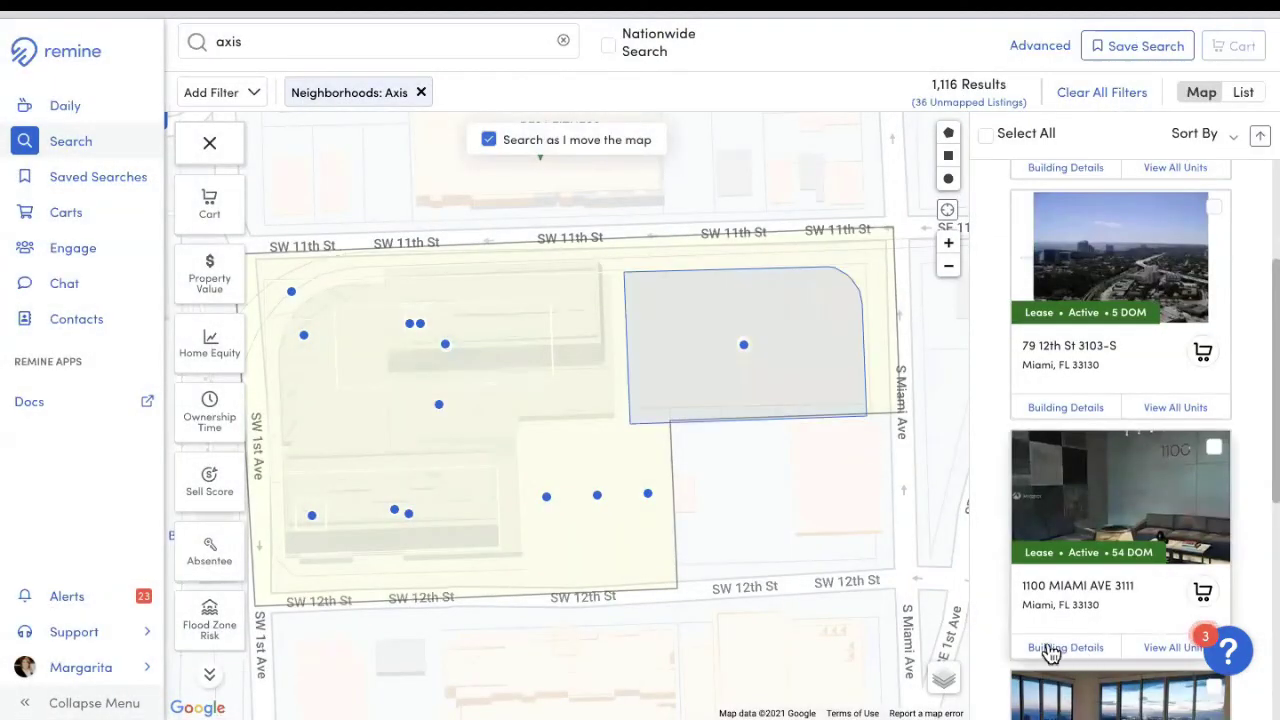
scroll(1088, 645, "down", 2)
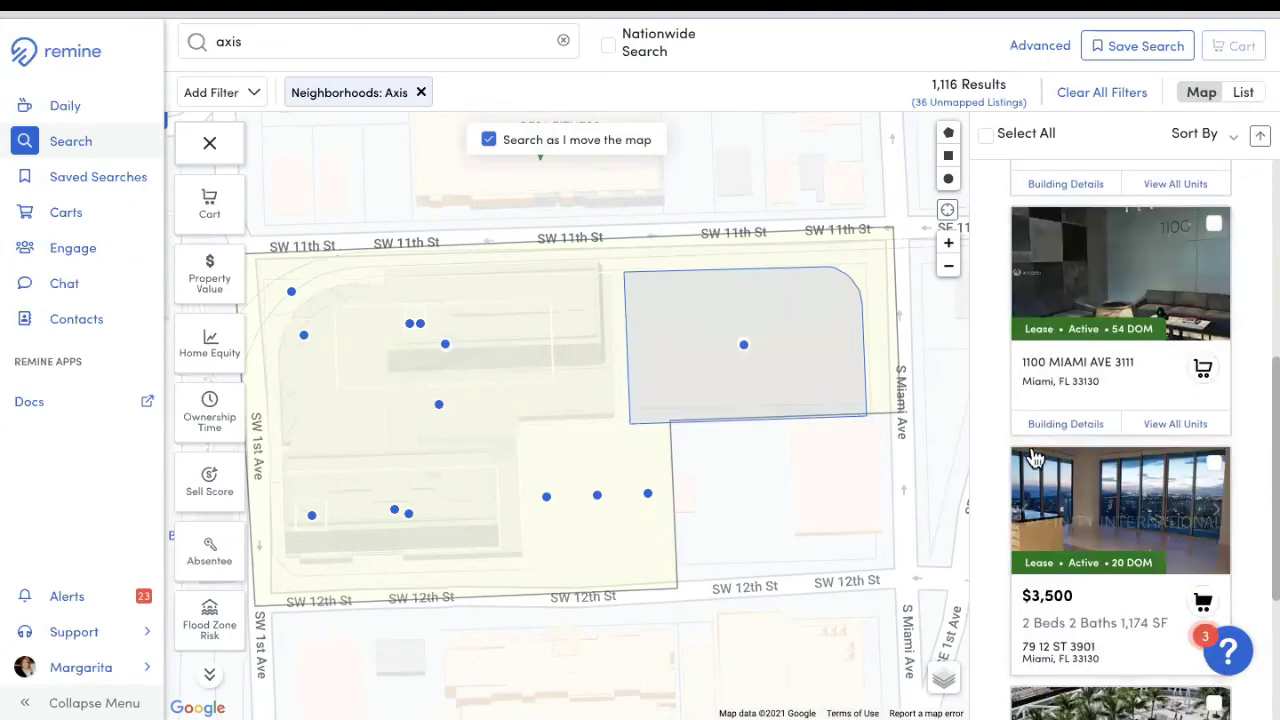
scroll(1087, 598, "down", 1)
scroll(1084, 591, "down", 1)
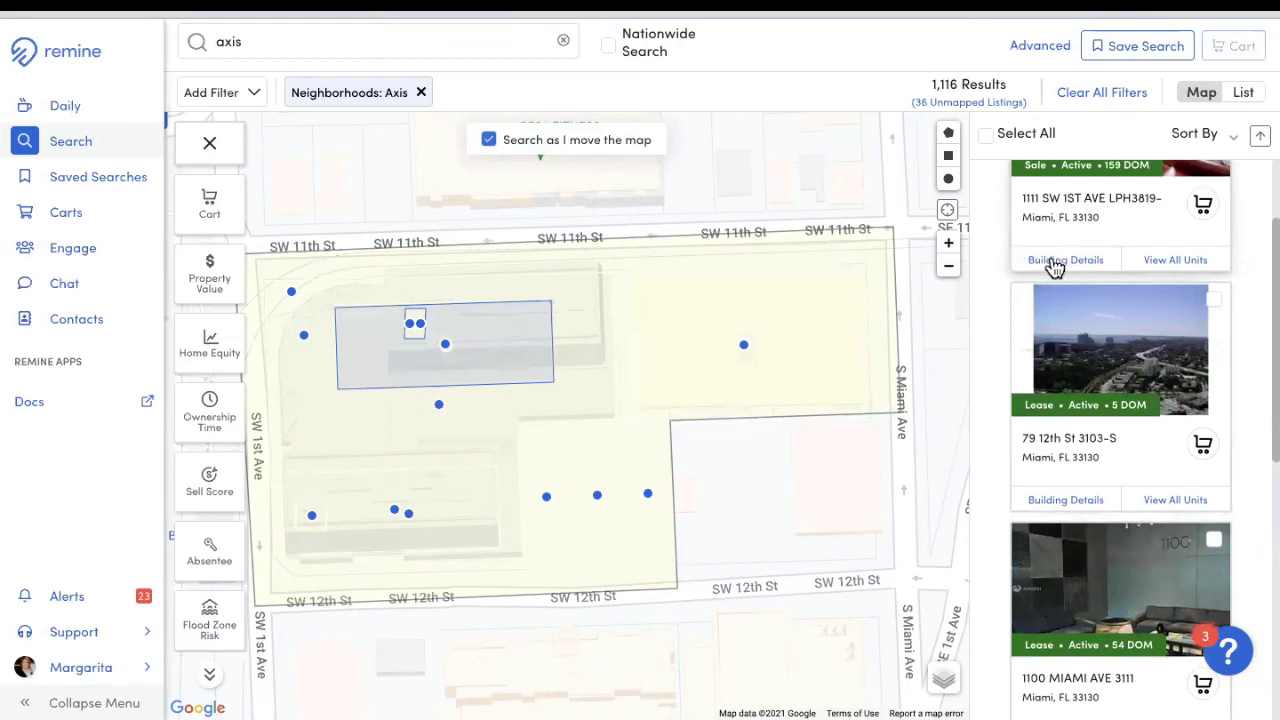
left_click(1074, 505)
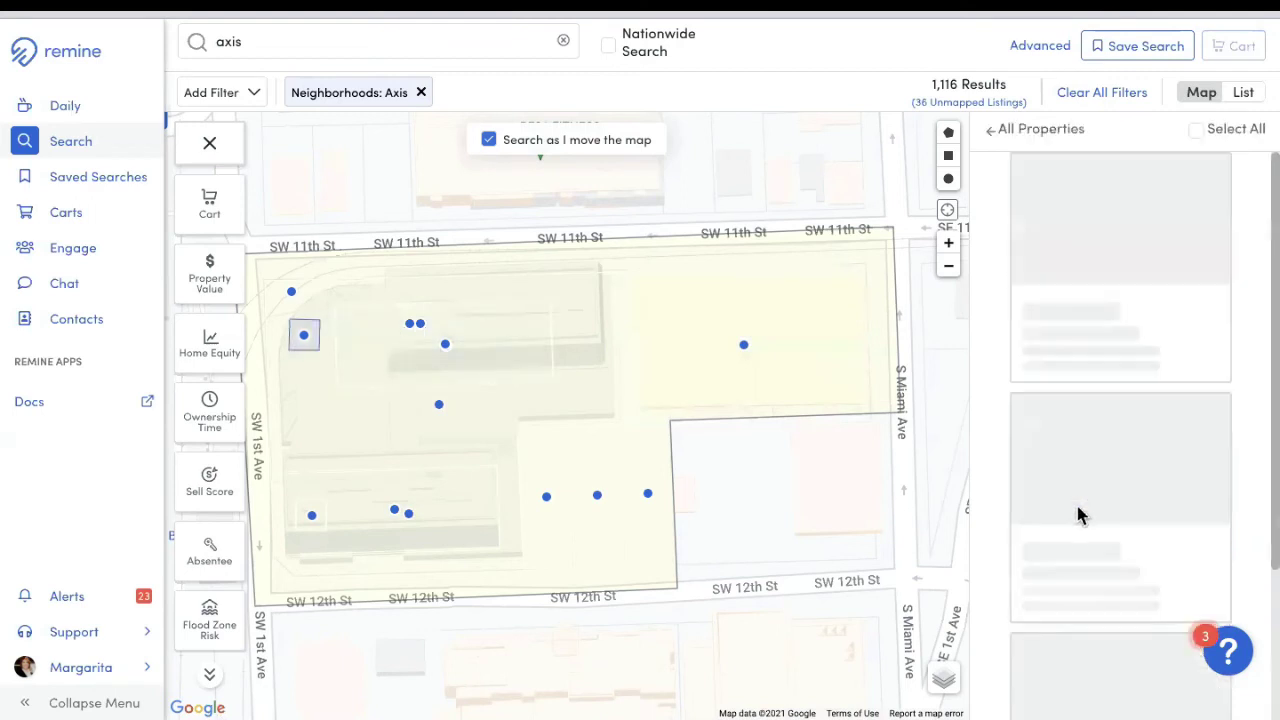
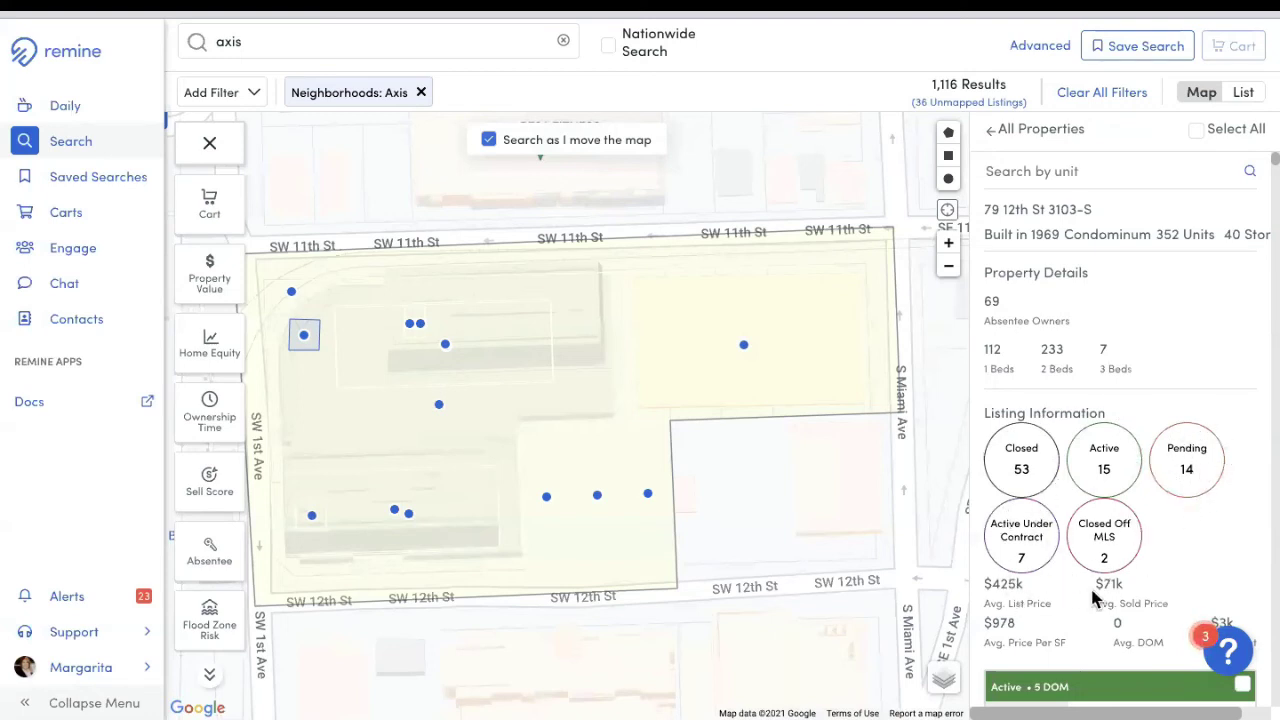
Step: Clear the Neighborhoods: Axis filter so the map shows all 1,123 results
scroll(1140, 510, "down", 4)
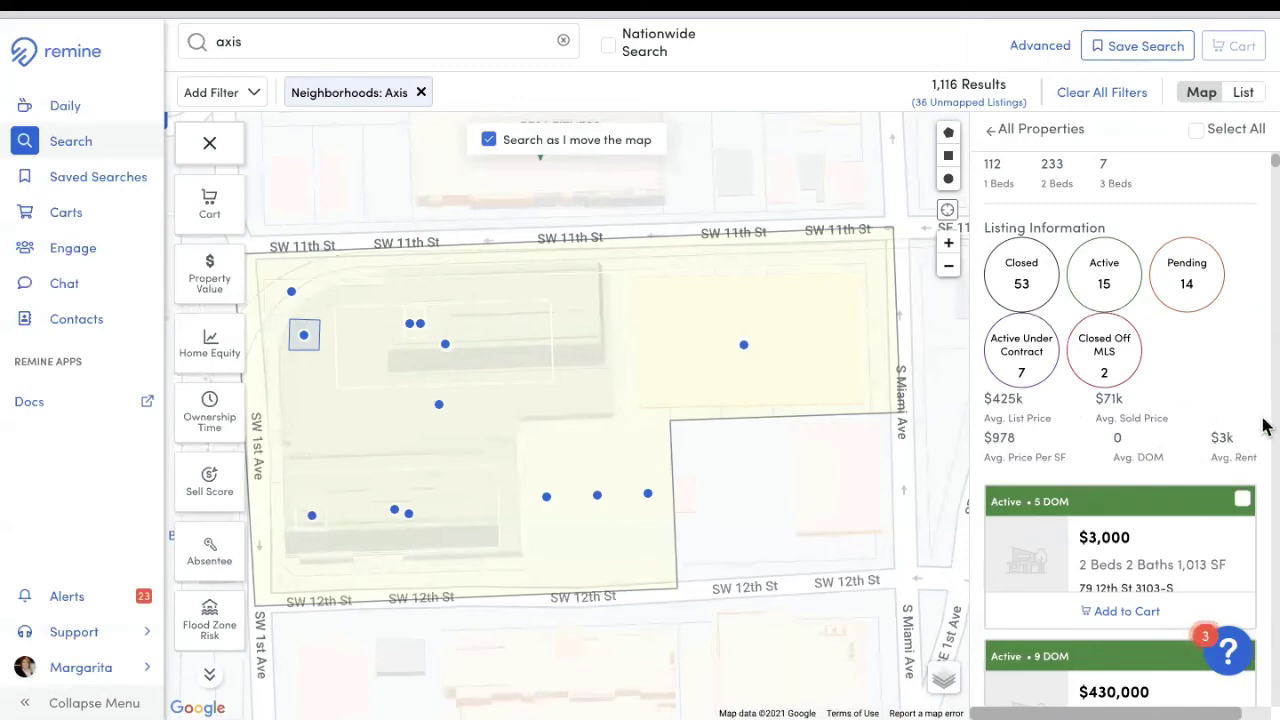
scroll(1231, 428, "down", 5)
scroll(1218, 430, "up", 7)
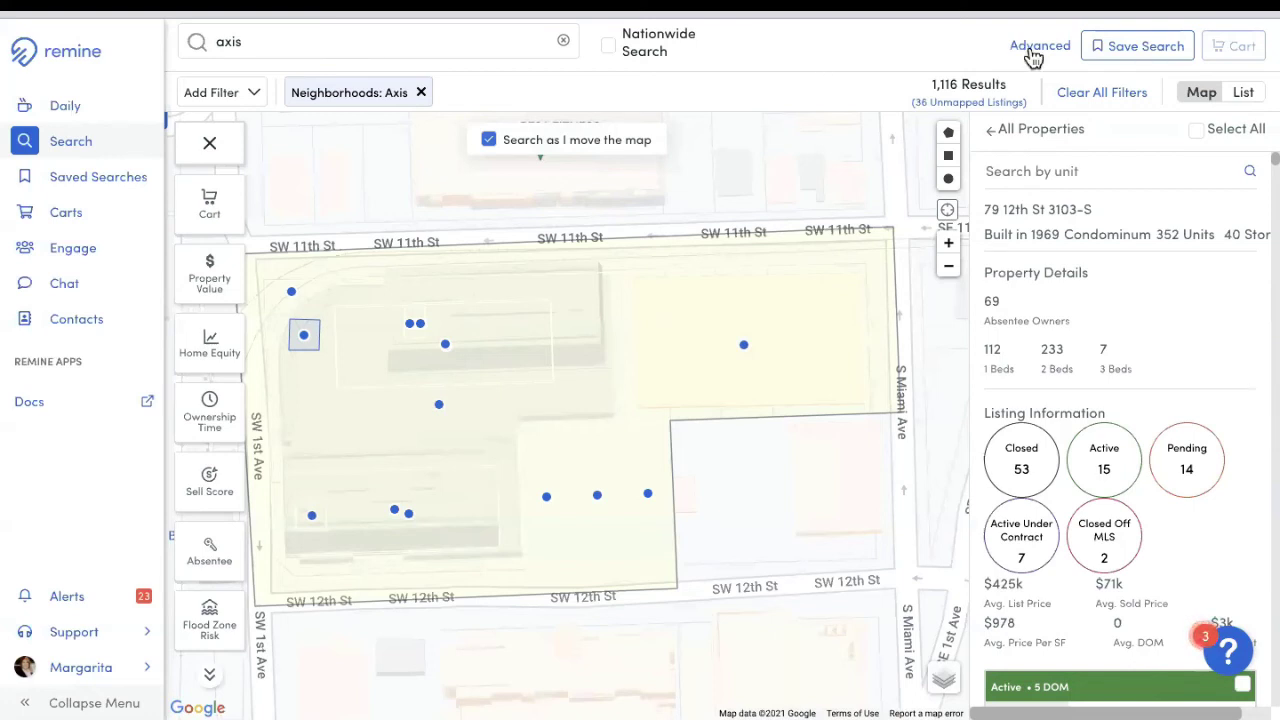
left_click(1106, 97)
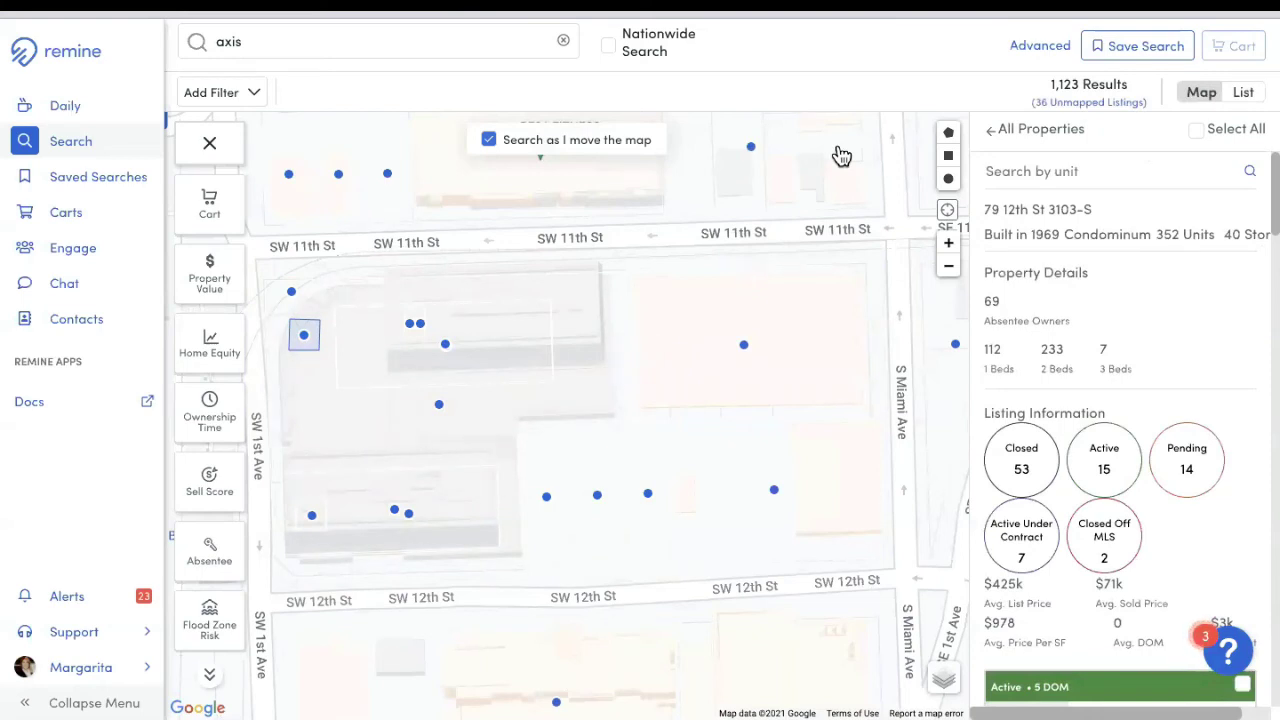
left_click(558, 47)
left_click(559, 47)
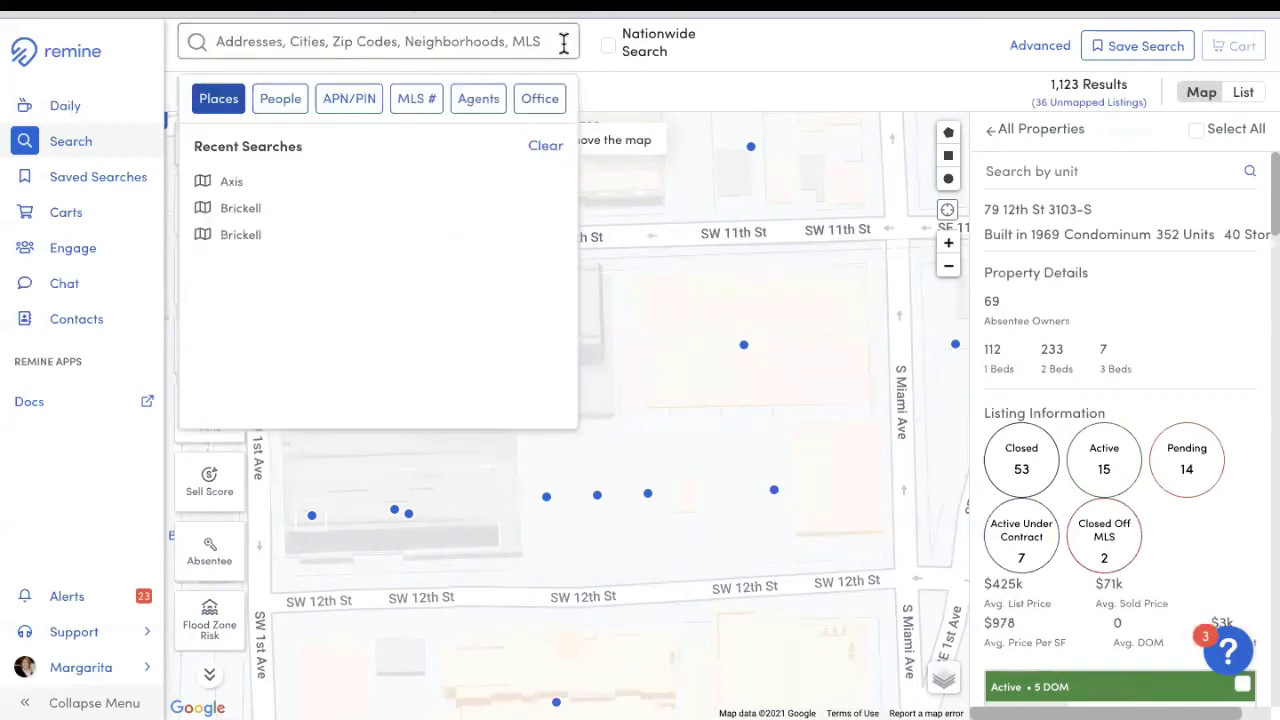
left_click(306, 40)
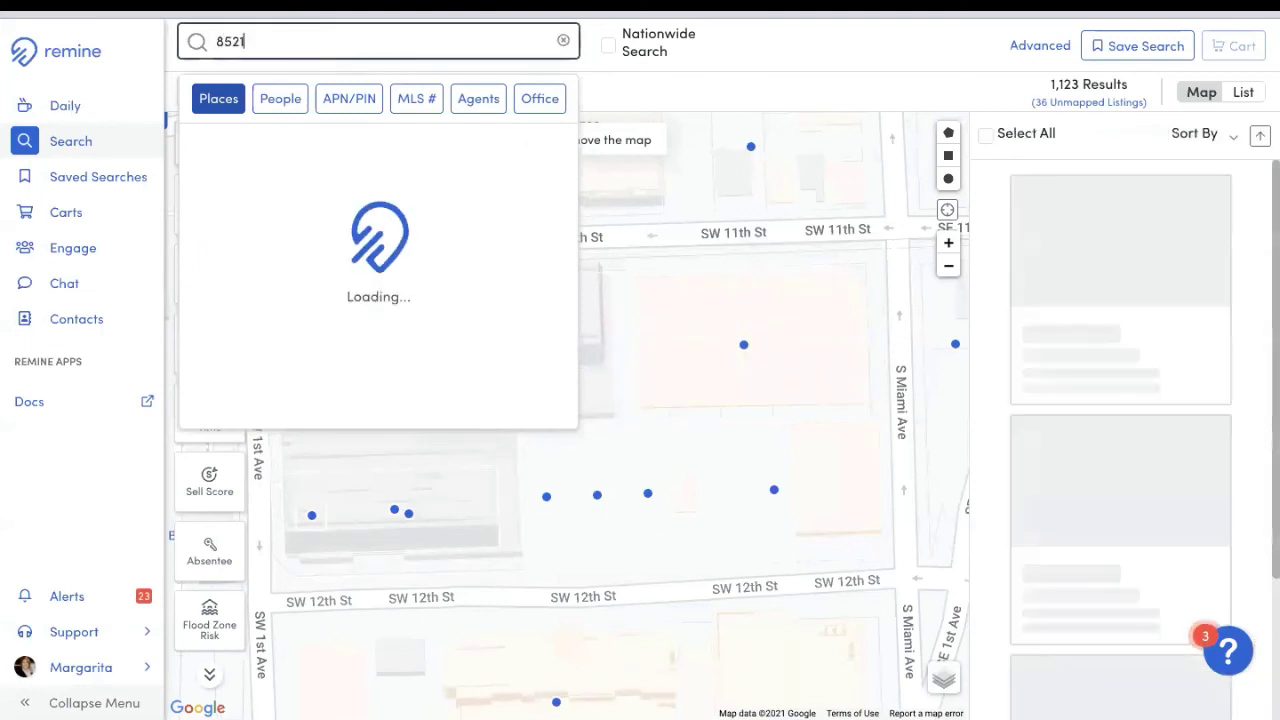
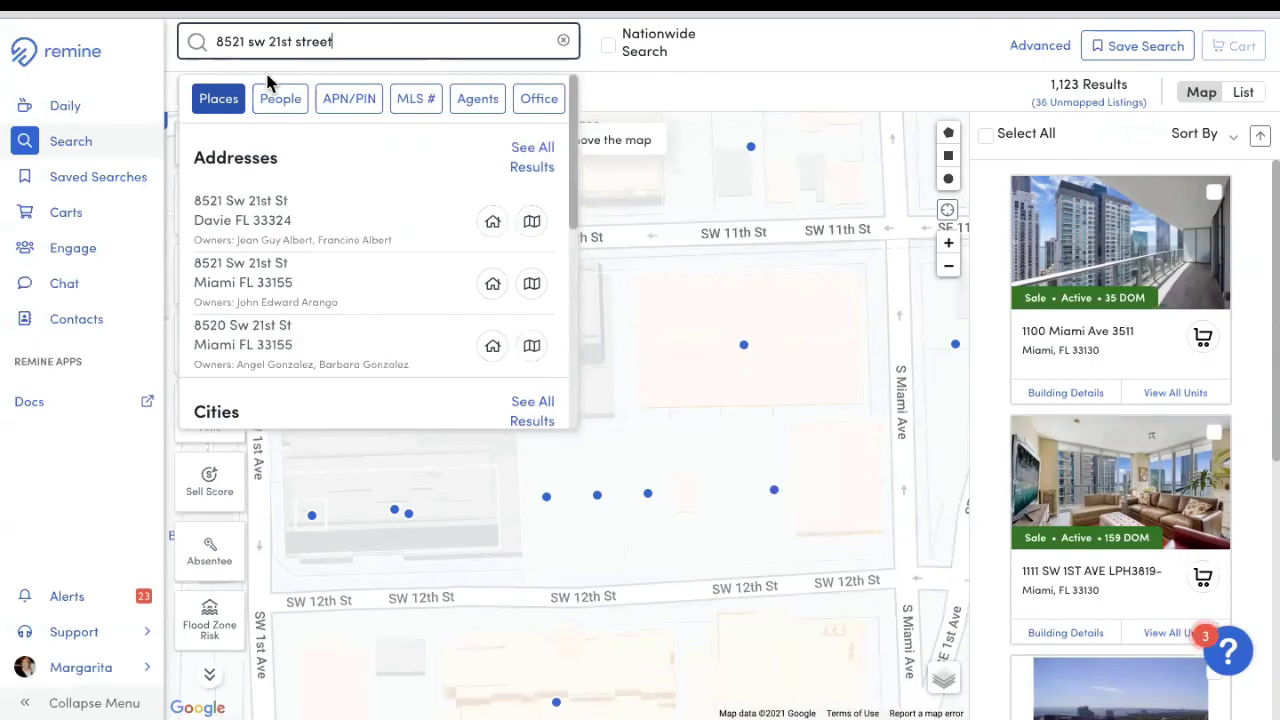
left_click(303, 298)
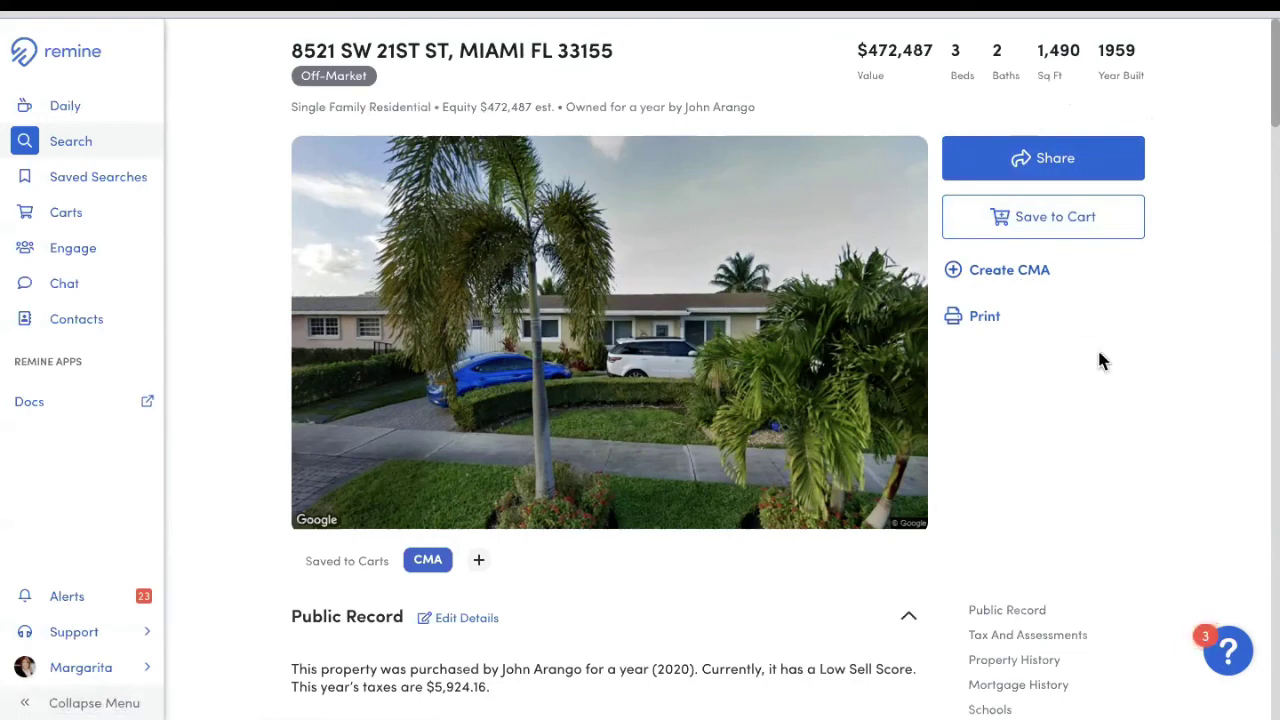
scroll(1099, 368, "down", 2)
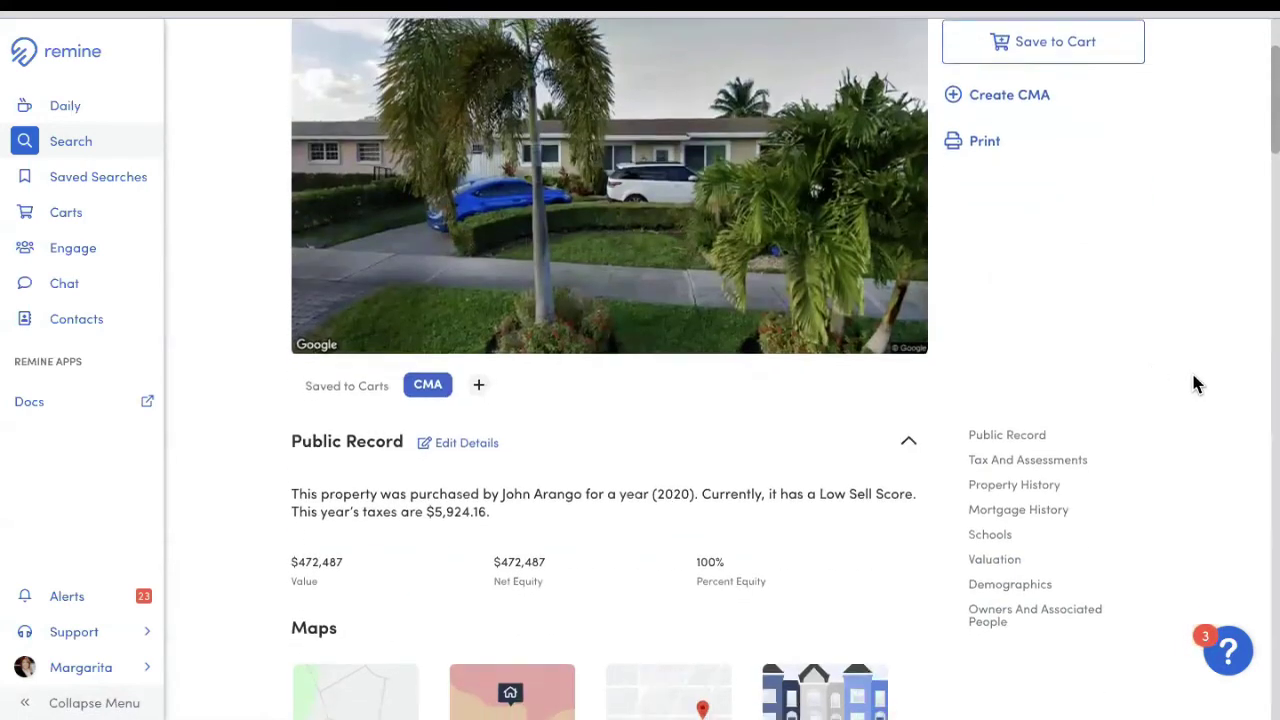
scroll(1197, 384, "down", 2)
scroll(1200, 385, "down", 1)
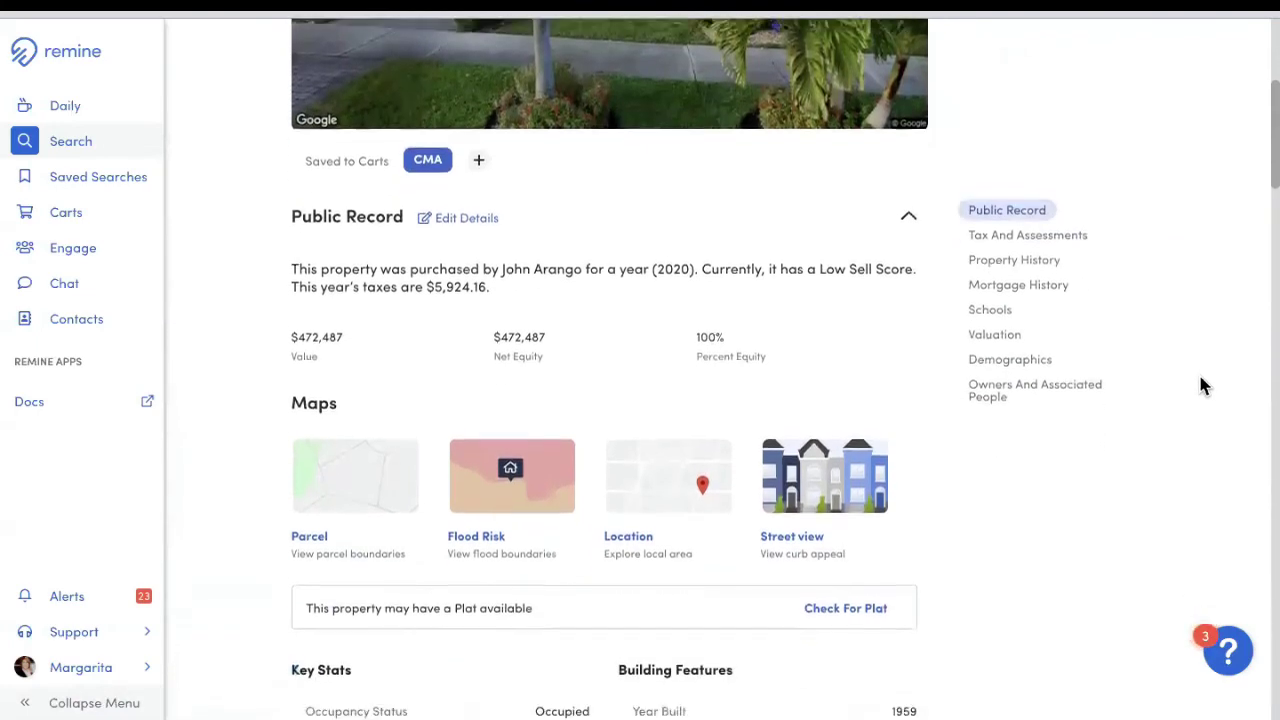
scroll(1202, 380, "down", 4)
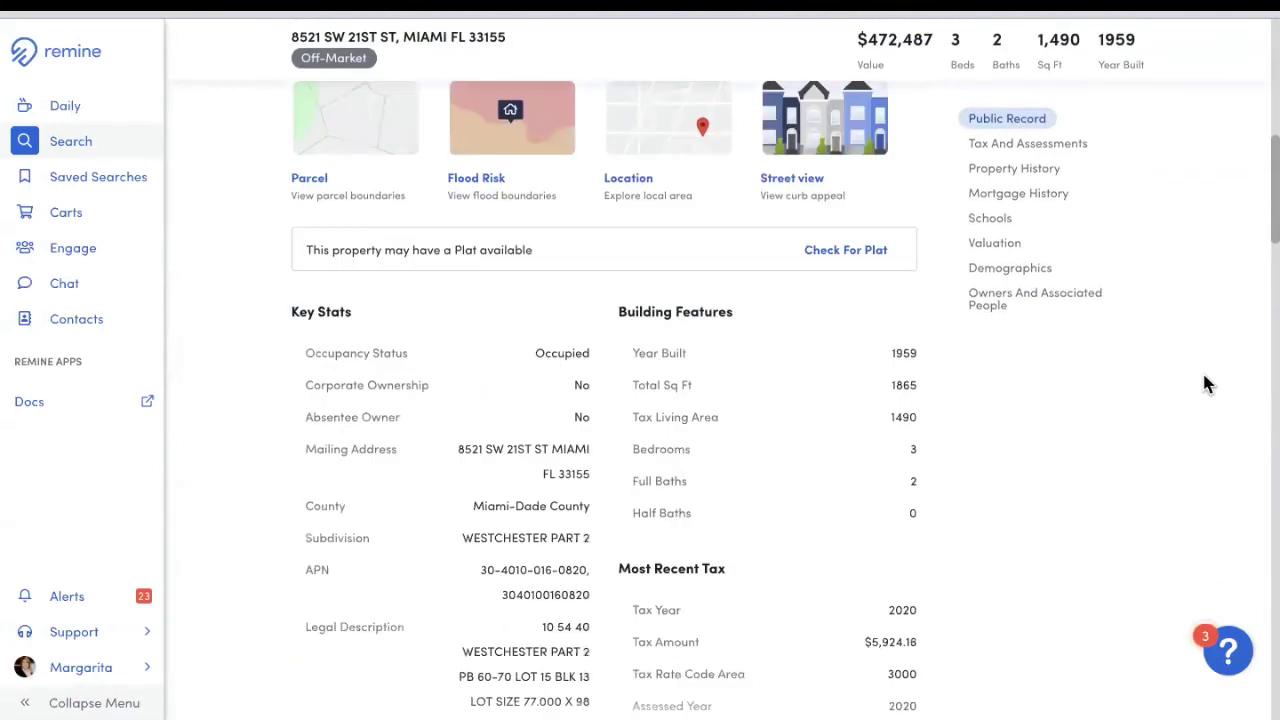
scroll(1202, 380, "down", 11)
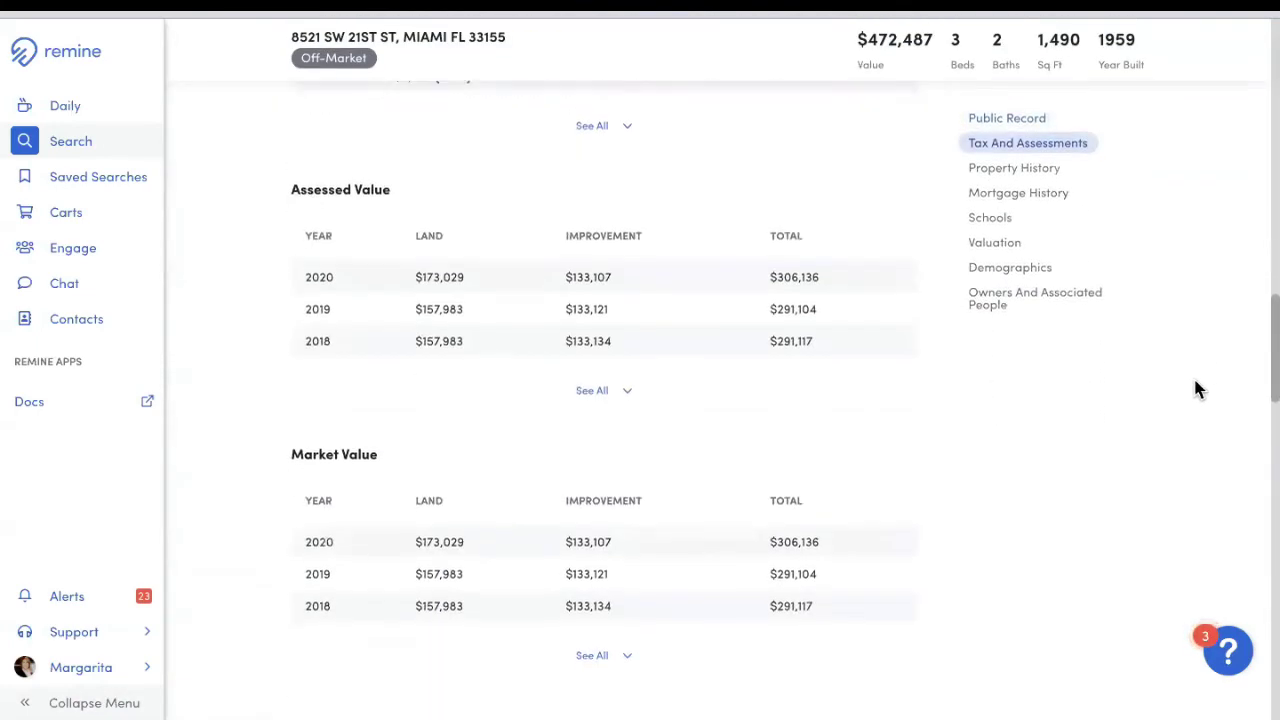
scroll(1198, 388, "down", 20)
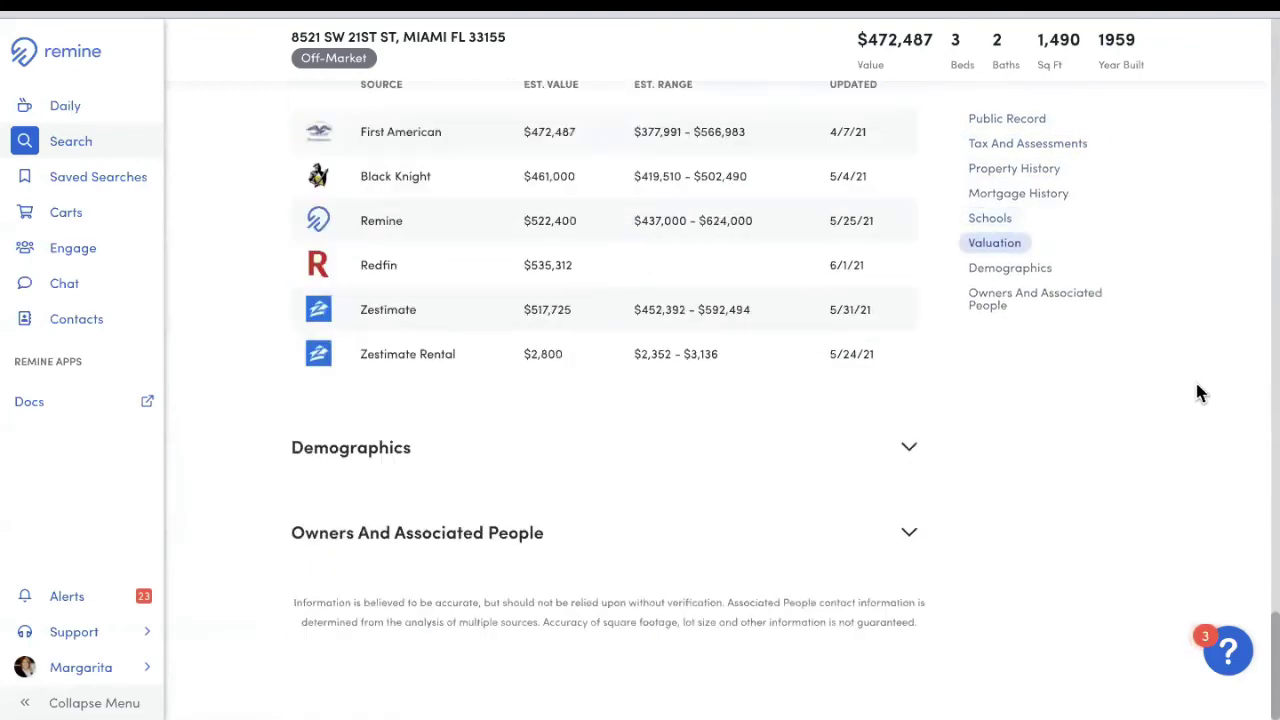
scroll(1200, 390, "up", 20)
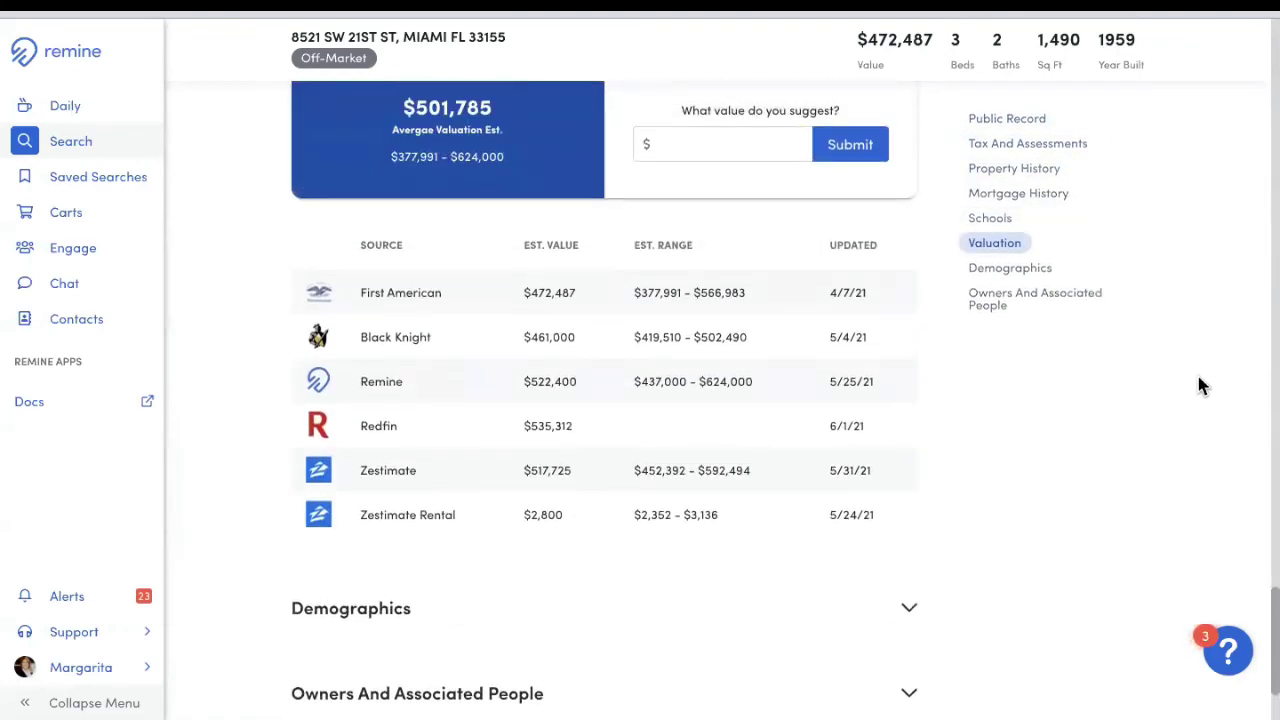
scroll(1203, 378, "up", 15)
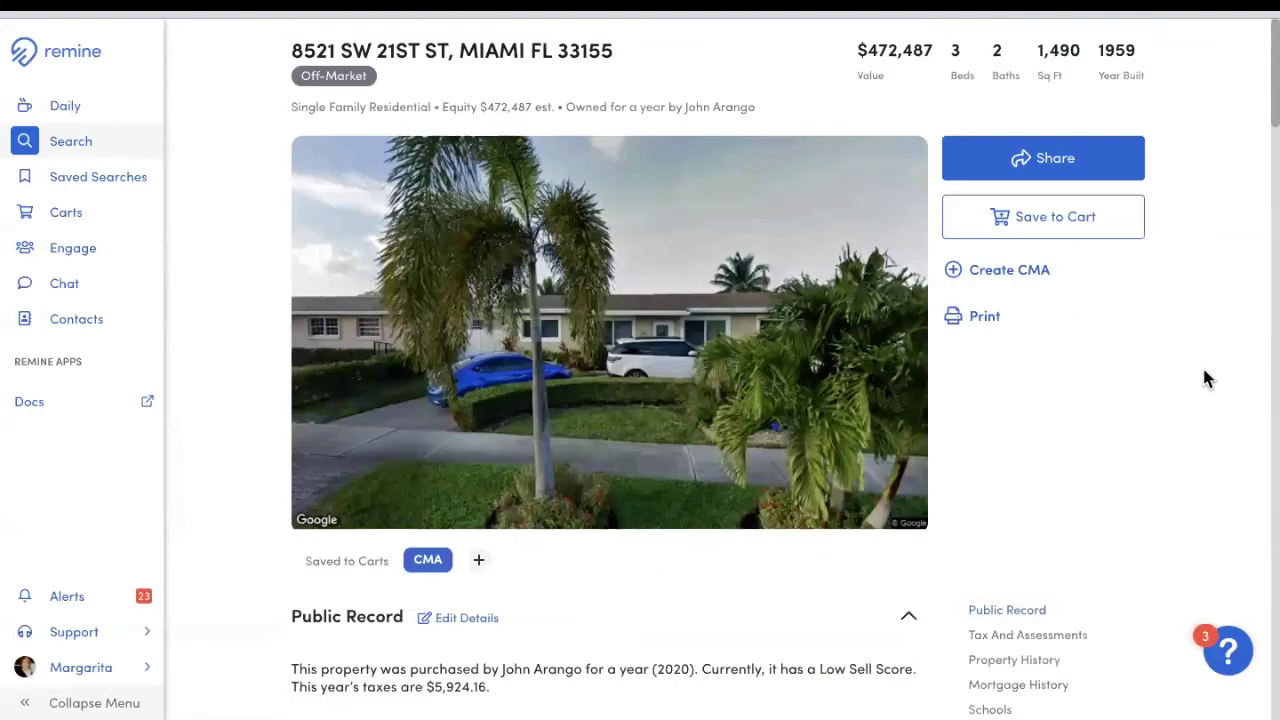
Step: Print the property as a Public Record Full PDF with all sections included
left_click(984, 318)
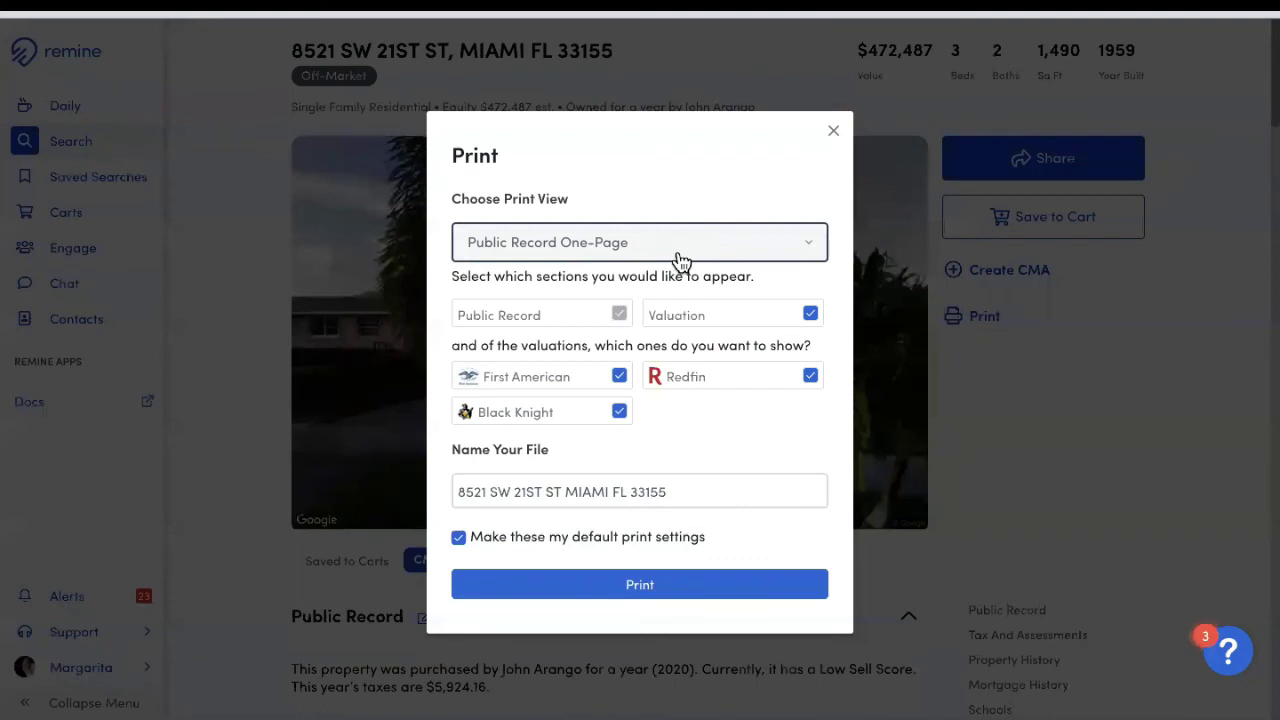
left_click(680, 258)
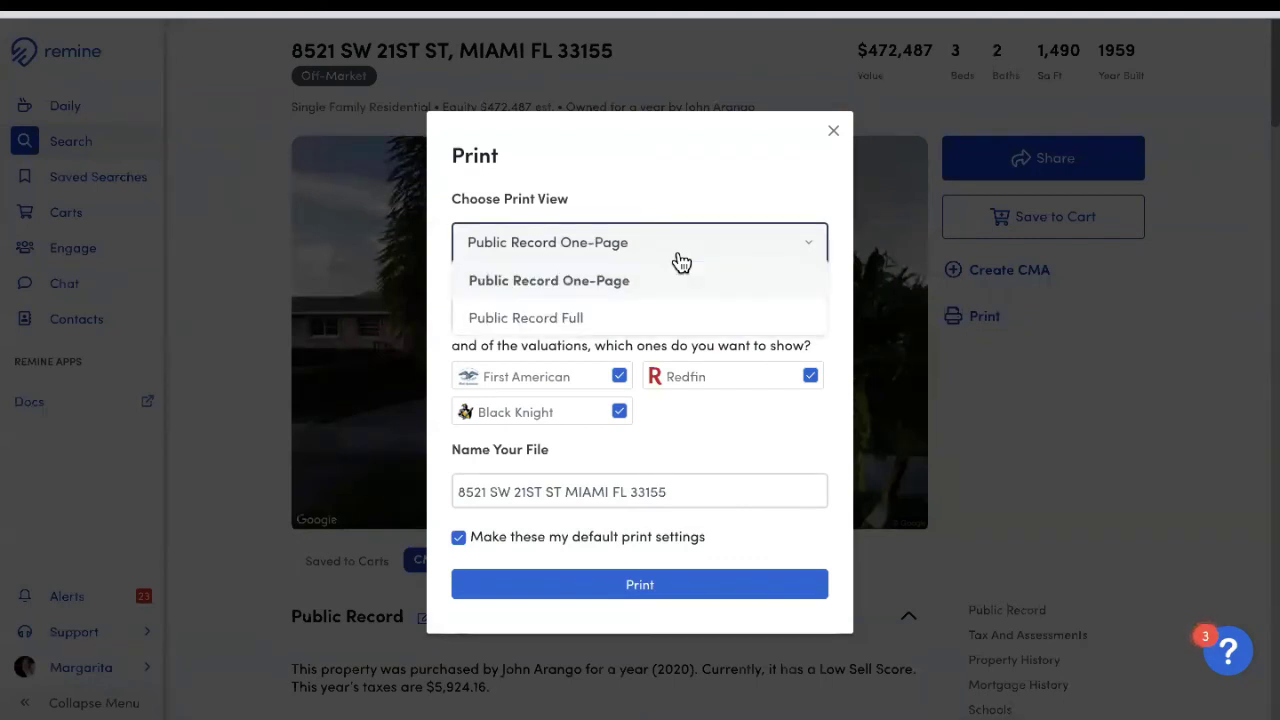
left_click(597, 320)
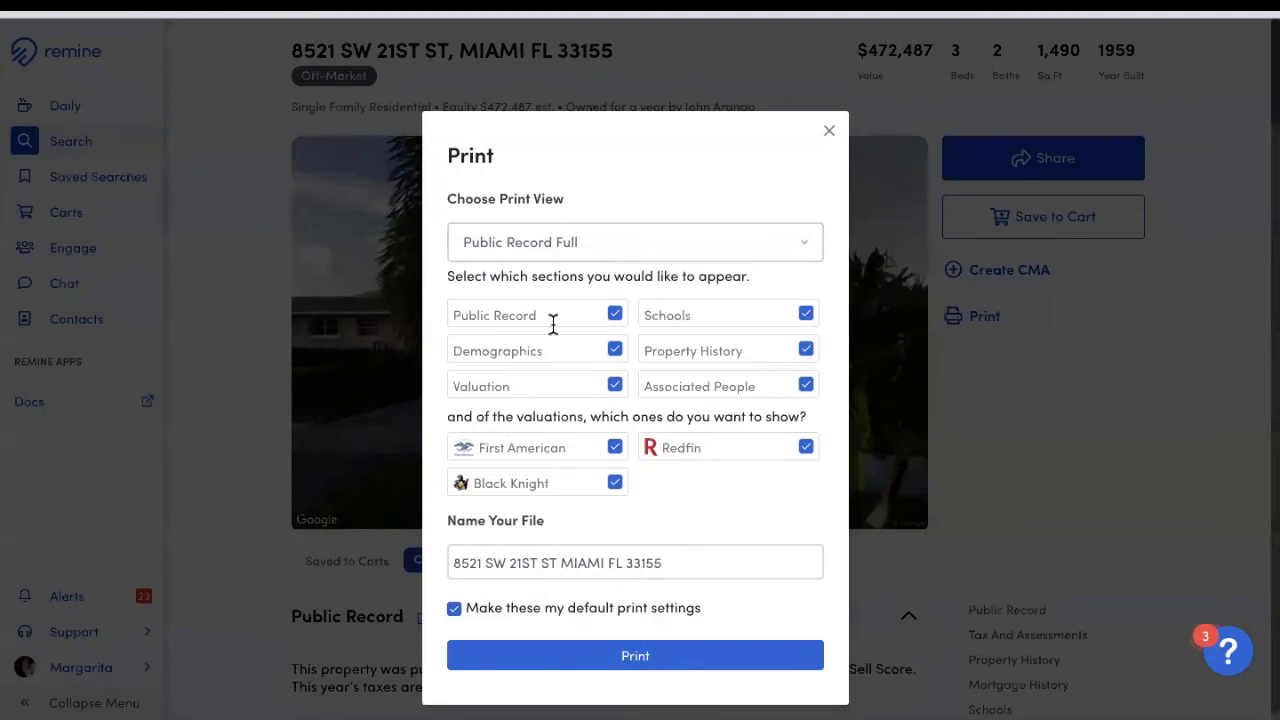
left_click(632, 662)
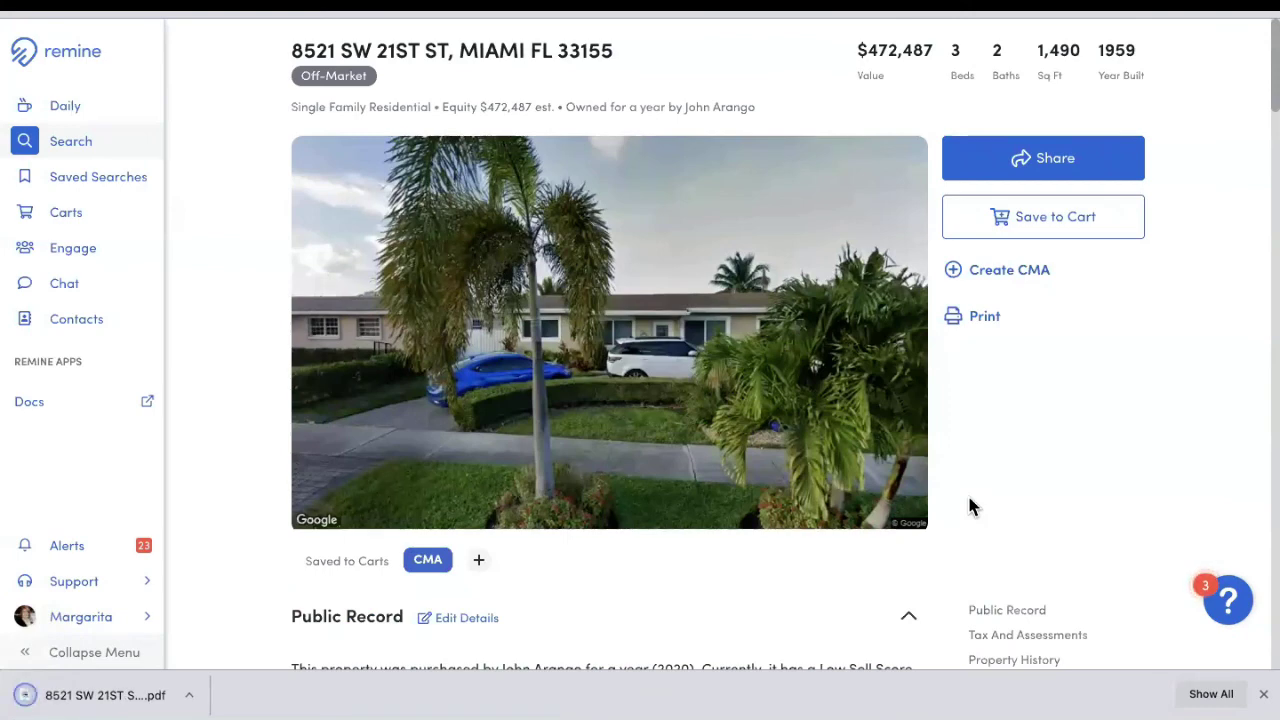
Step: Review the downloaded five-page property PDF, then close it
left_click(105, 695)
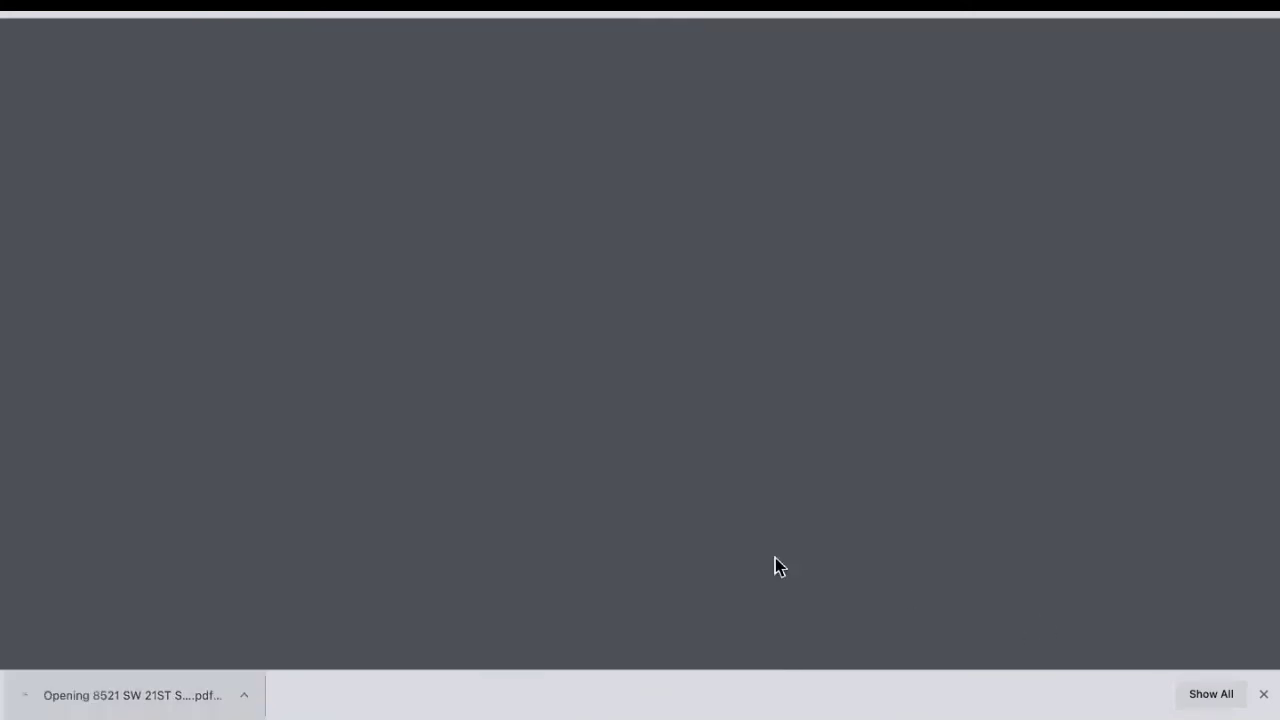
scroll(796, 427, "down", 3)
scroll(796, 427, "down", 15)
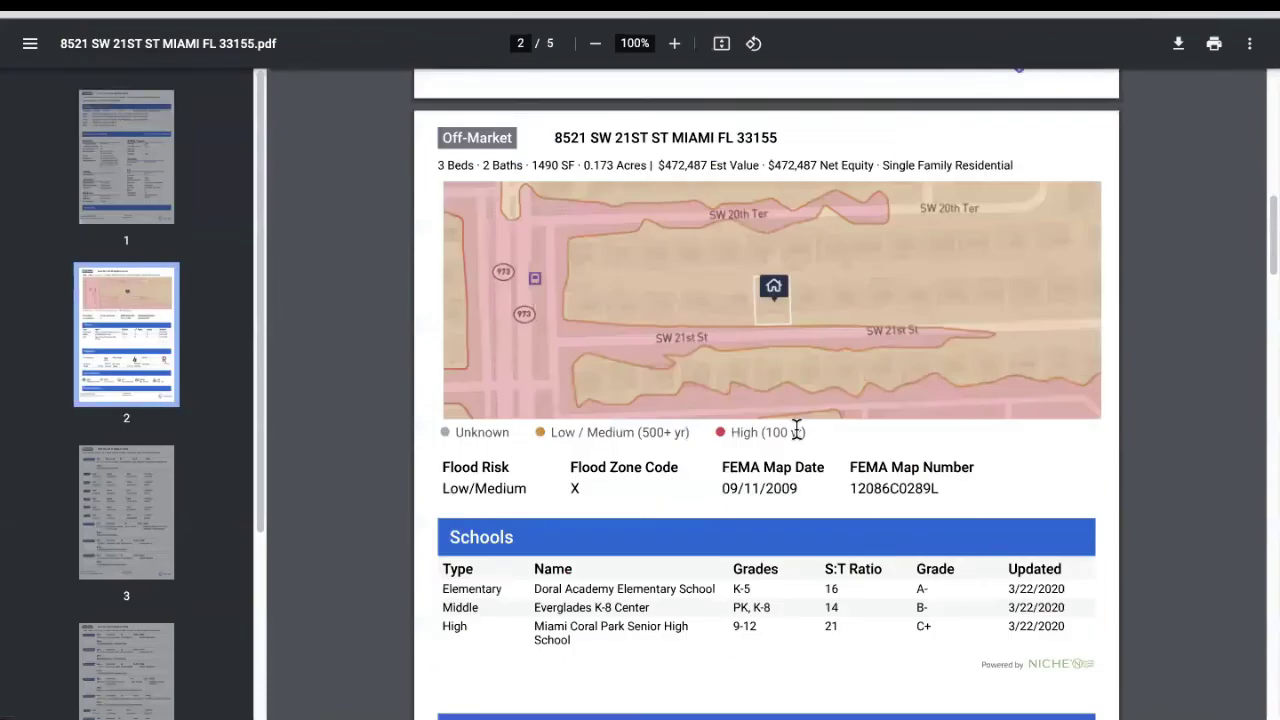
scroll(800, 441, "down", 15)
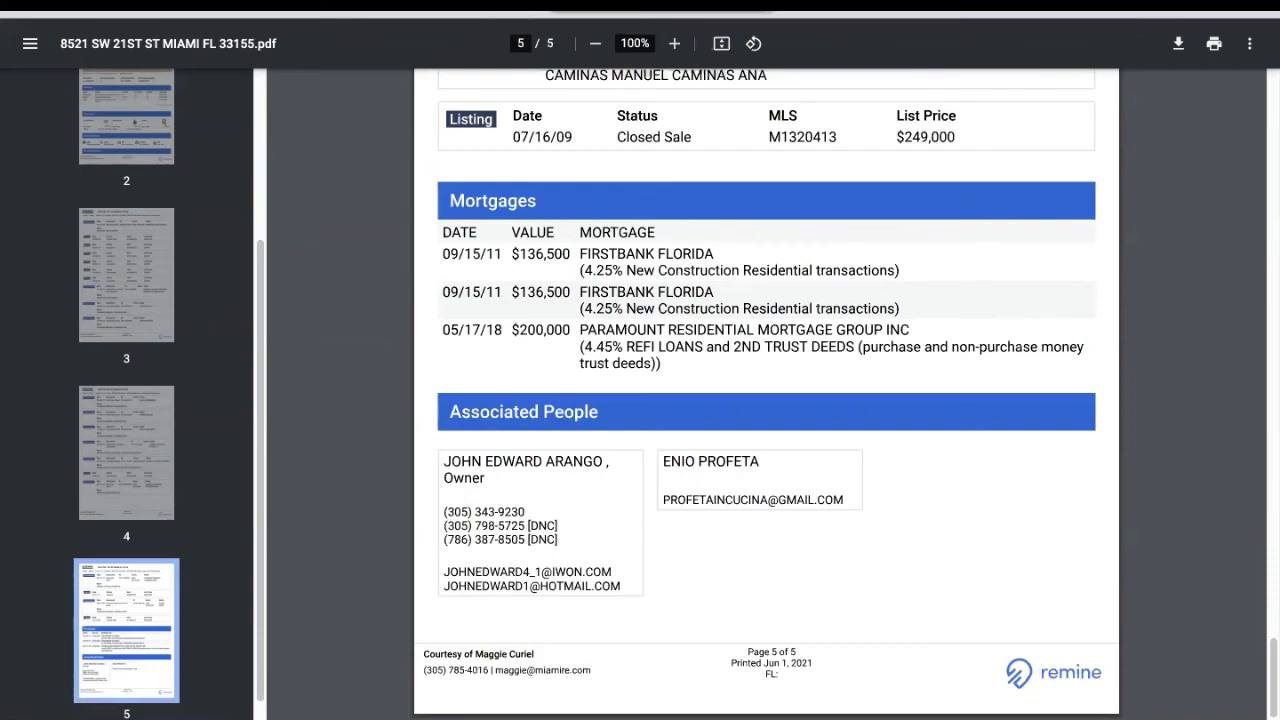
key("ctrl+w")
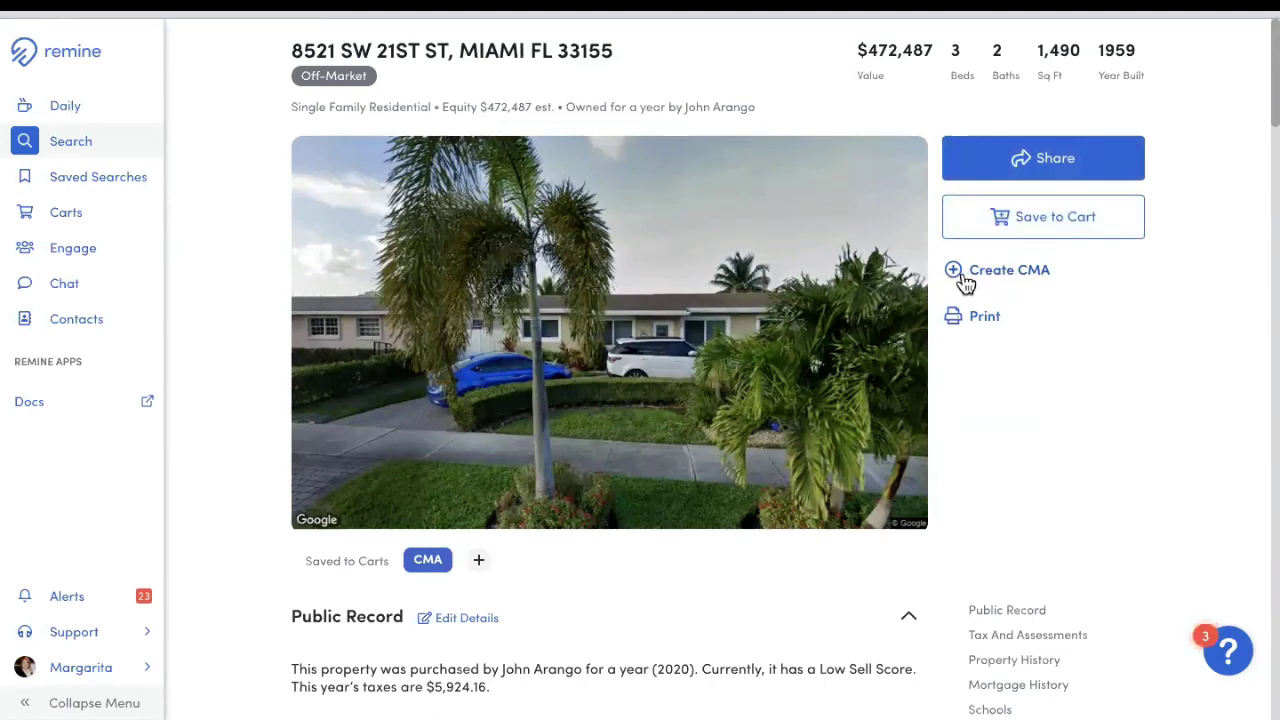
Step: Start a Remine CMA 360 report from the Create CMA menu
left_click(1003, 282)
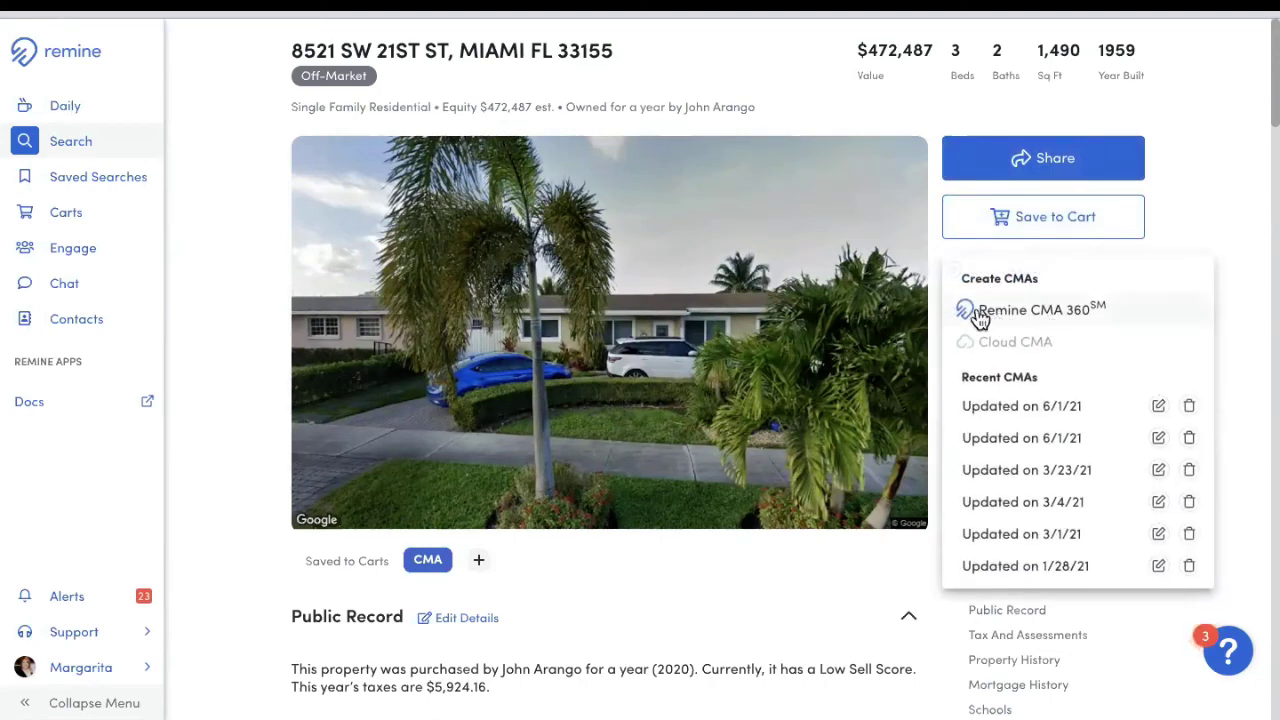
left_click(1045, 319)
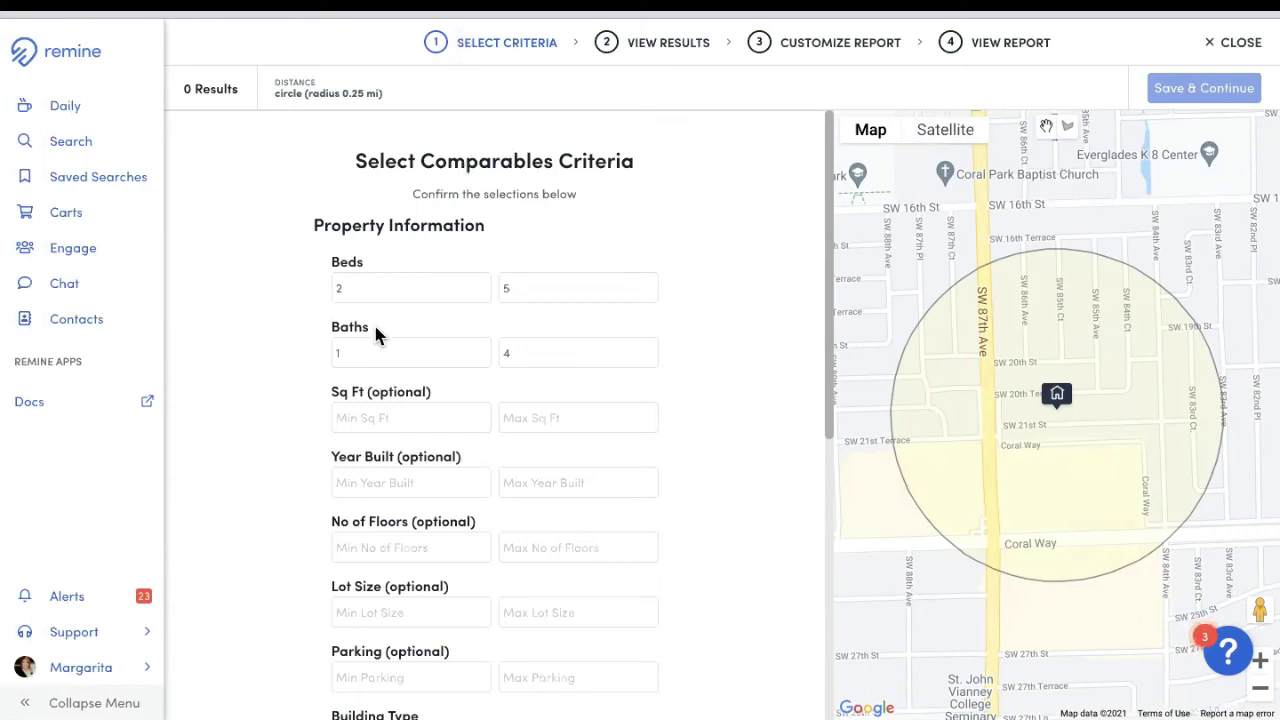
Step: Set minimum beds to 3, minimum baths to 2, and square footage 12 to 1800
left_click(359, 288)
left_click_drag(359, 288, 258, 298)
type("3")
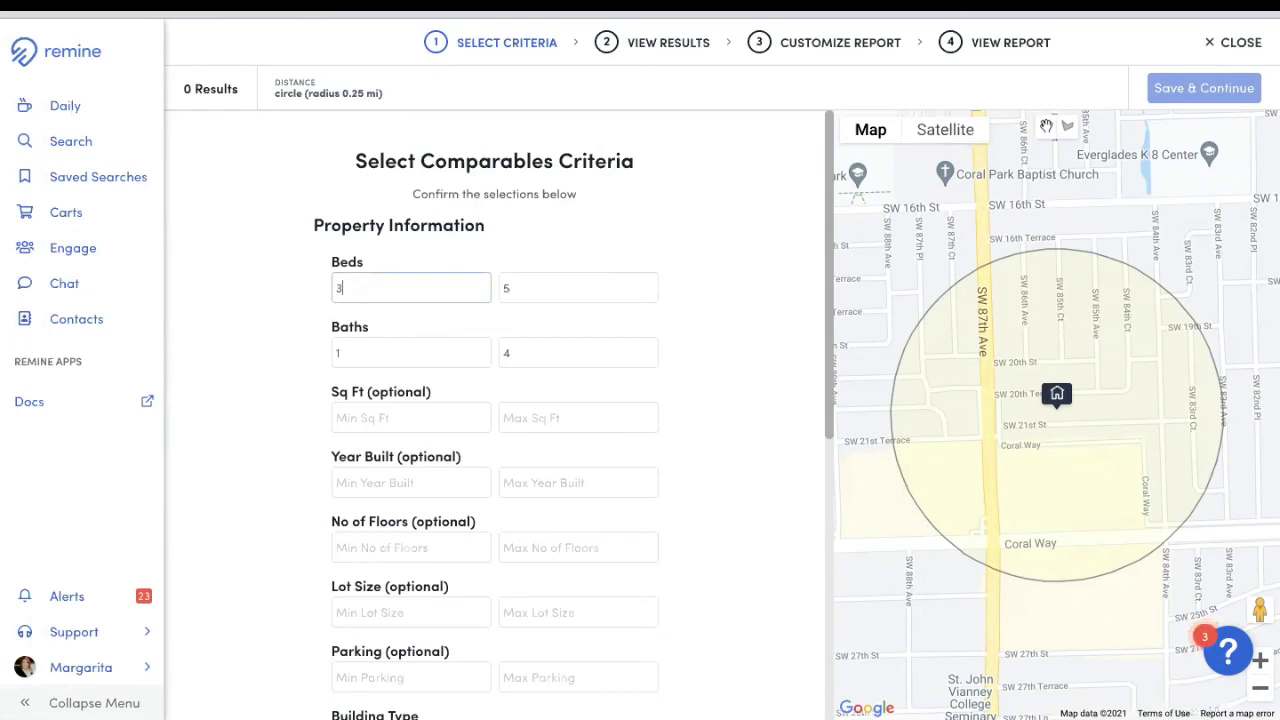
key("Tab")
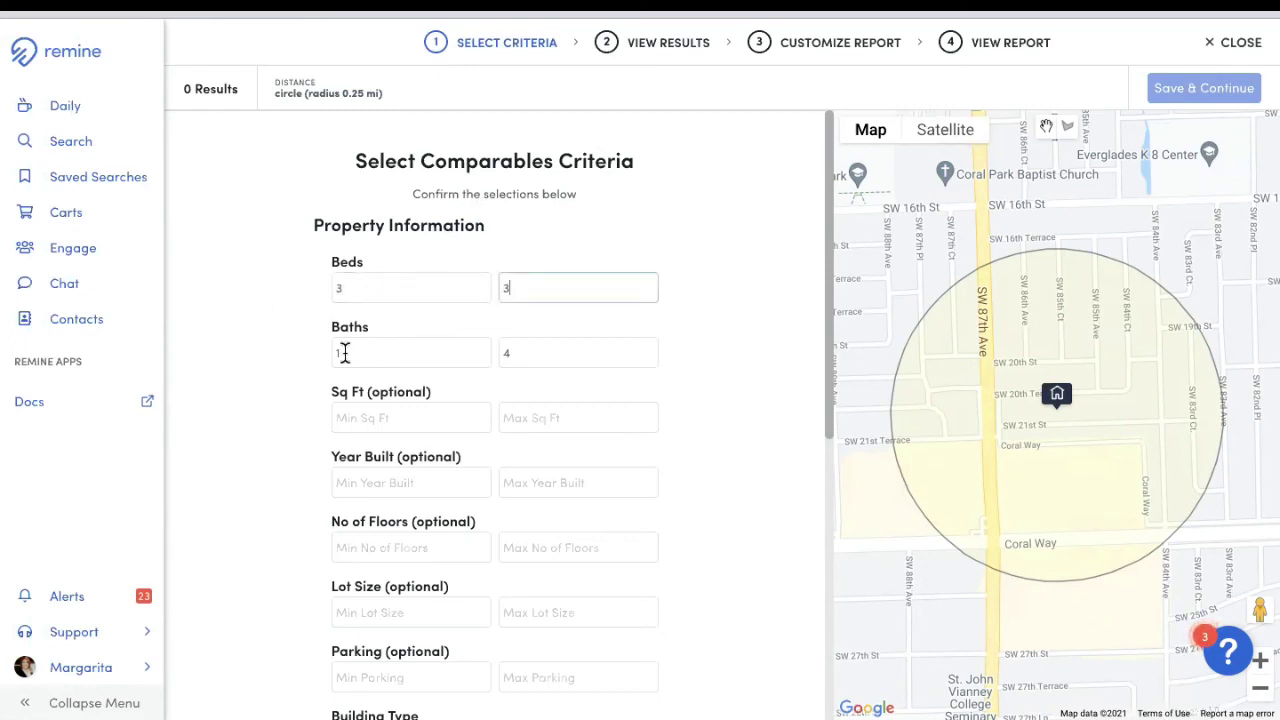
left_click(342, 356)
key("BackSpace")
type("2")
key("Tab")
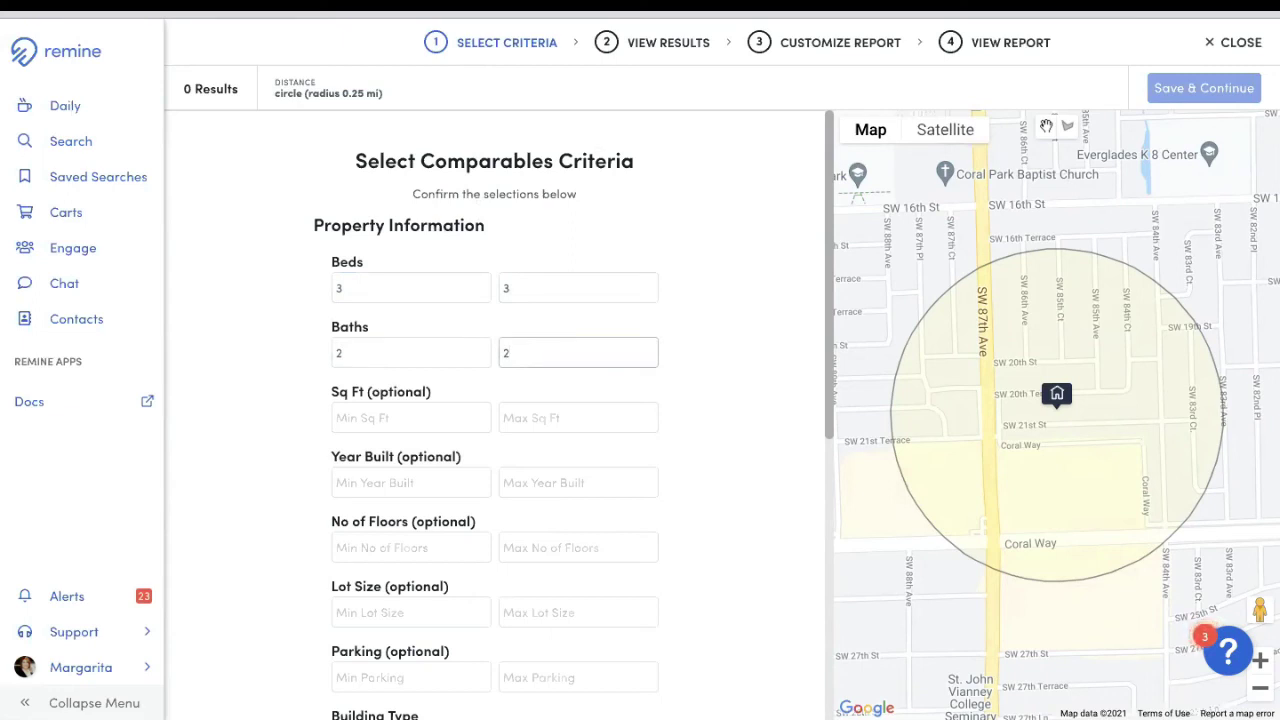
left_click(426, 417)
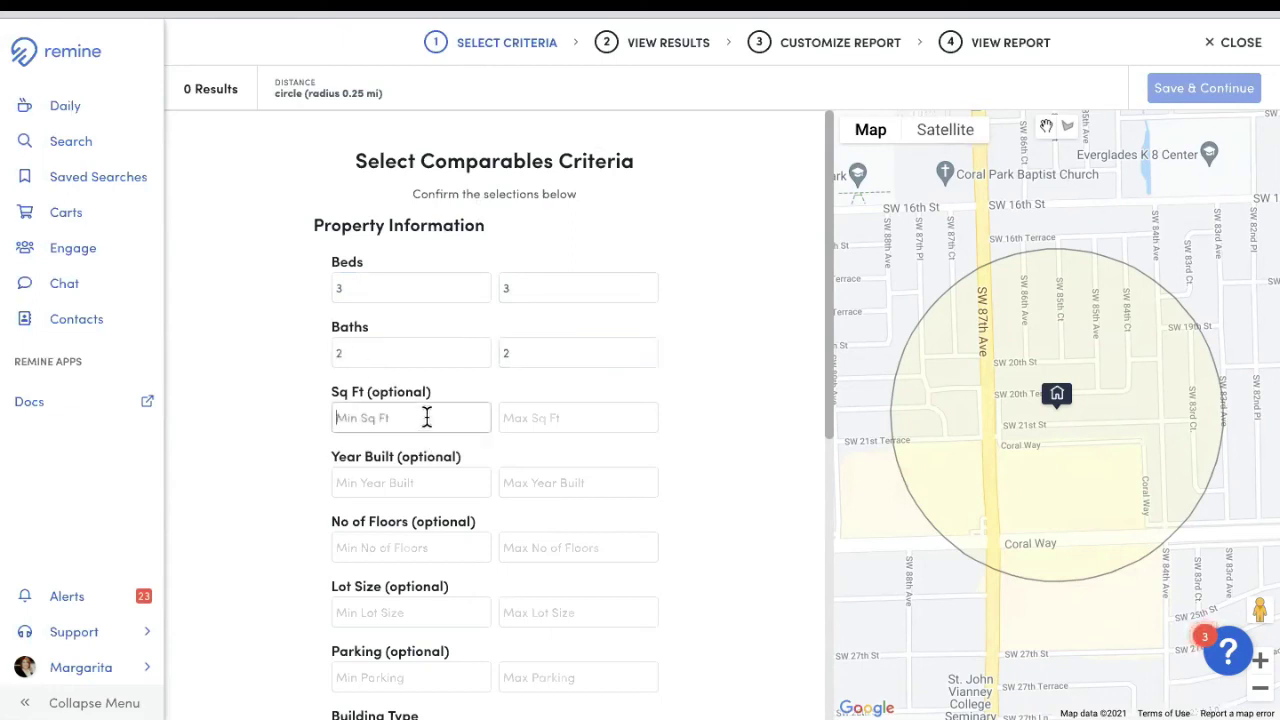
type("1200")
key("Tab")
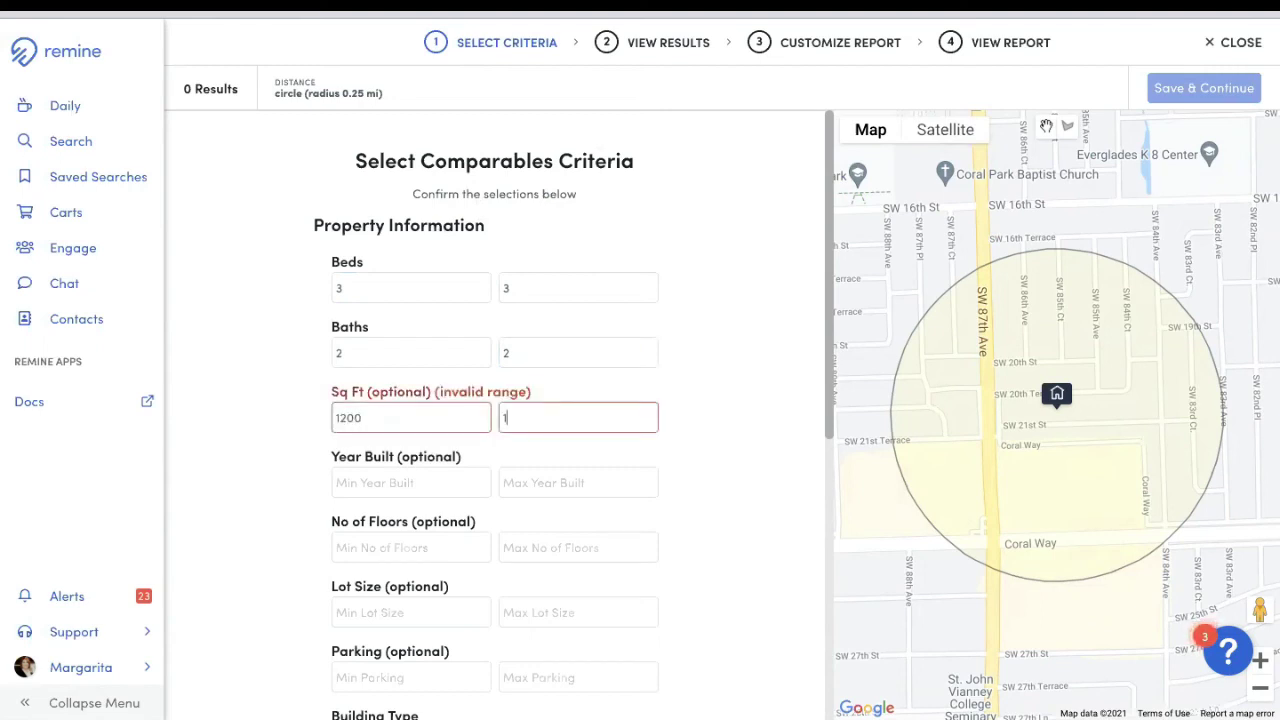
type("1800")
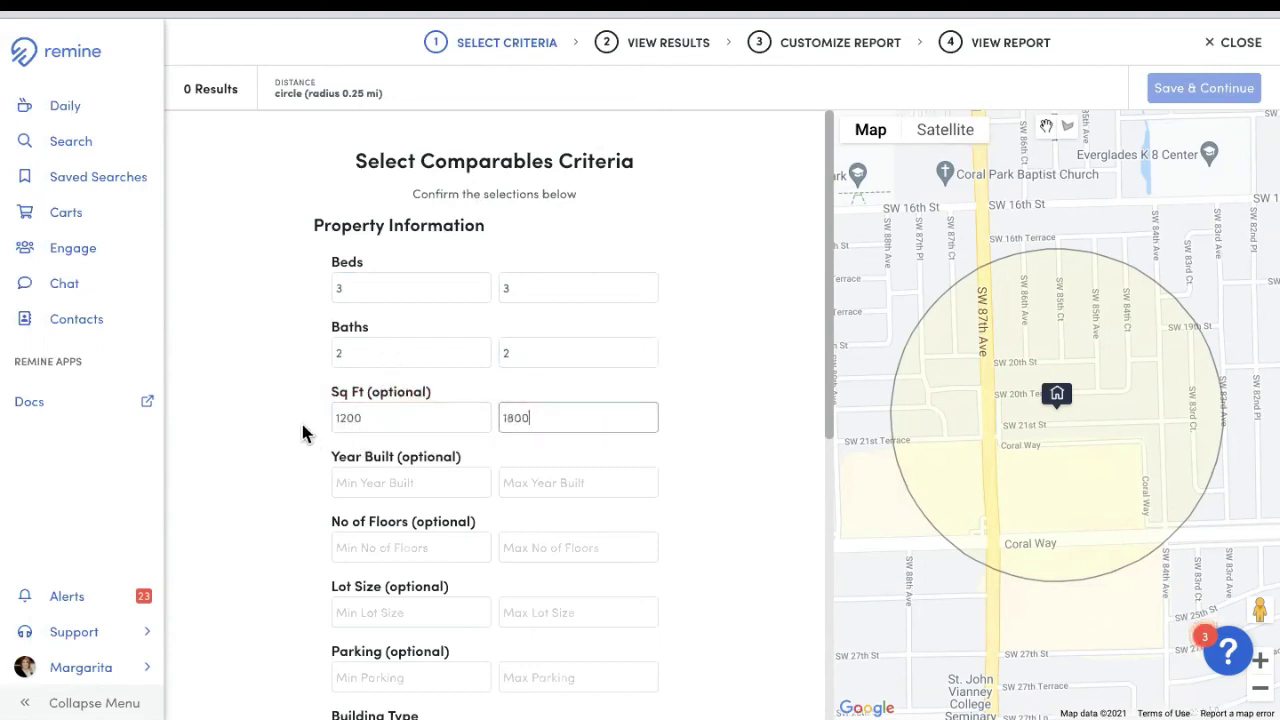
Step: Limit the building type to Single Family
scroll(310, 463, "down", 2)
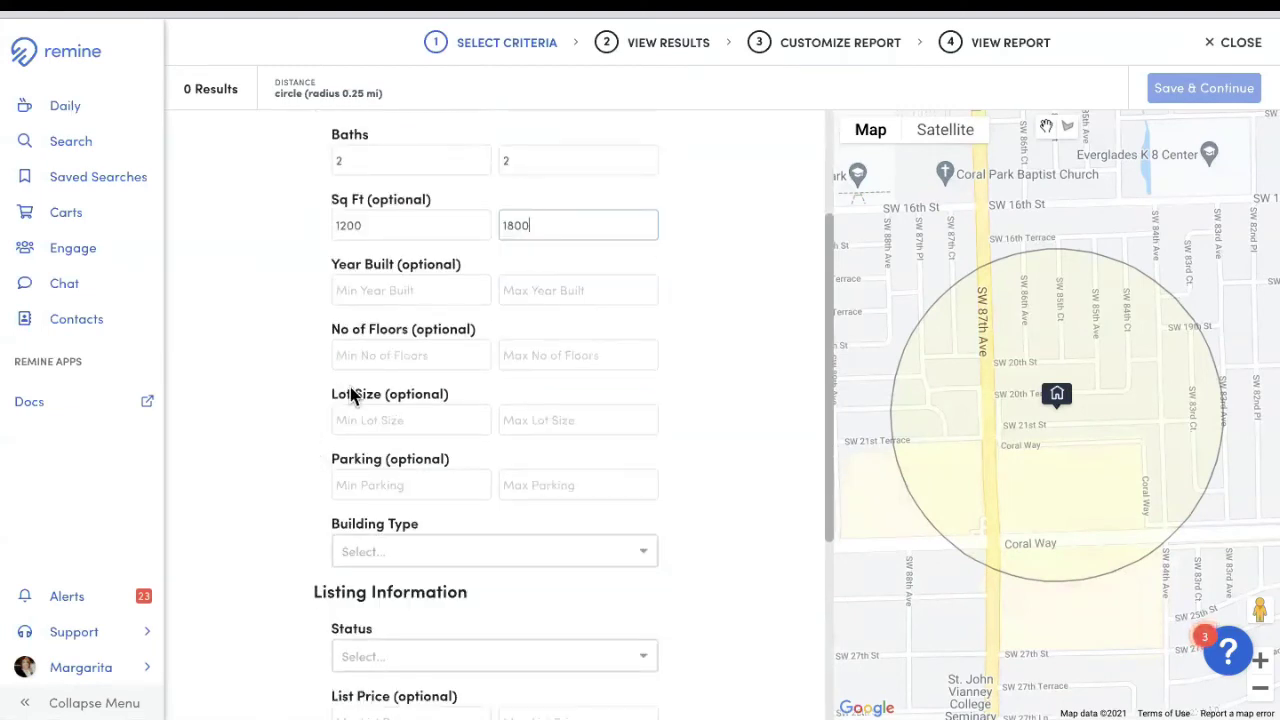
left_click(446, 558)
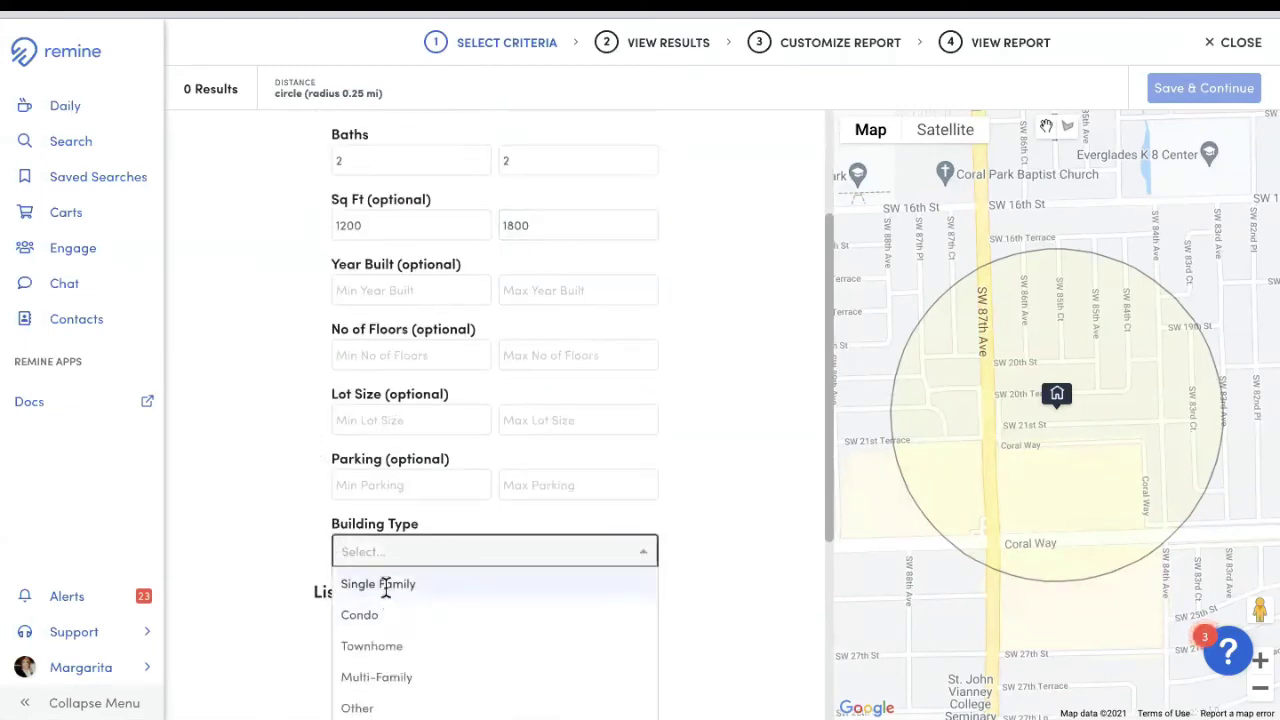
left_click(386, 583)
scroll(755, 477, "down", 1)
scroll(752, 468, "down", 2)
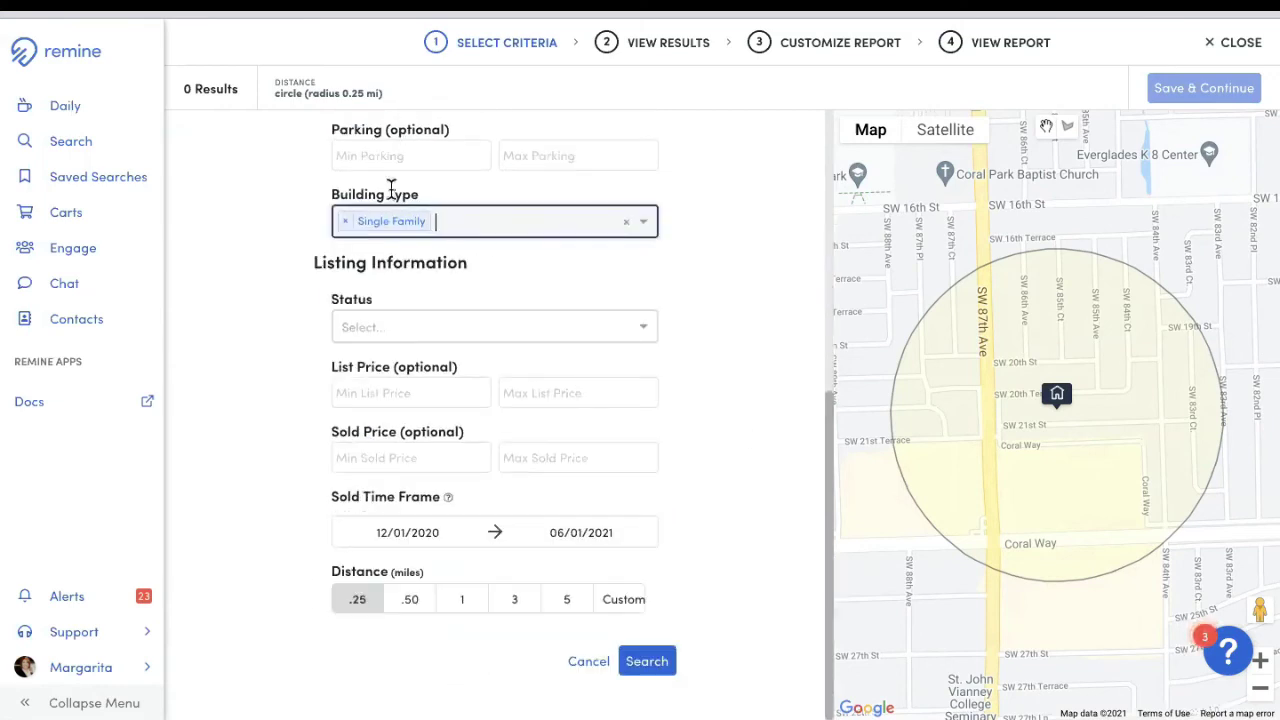
Step: Add Active, Closed (On MLS), Closed (Off MLS), Active Under Contract and Pending statuses
left_click(551, 334)
left_click(386, 427)
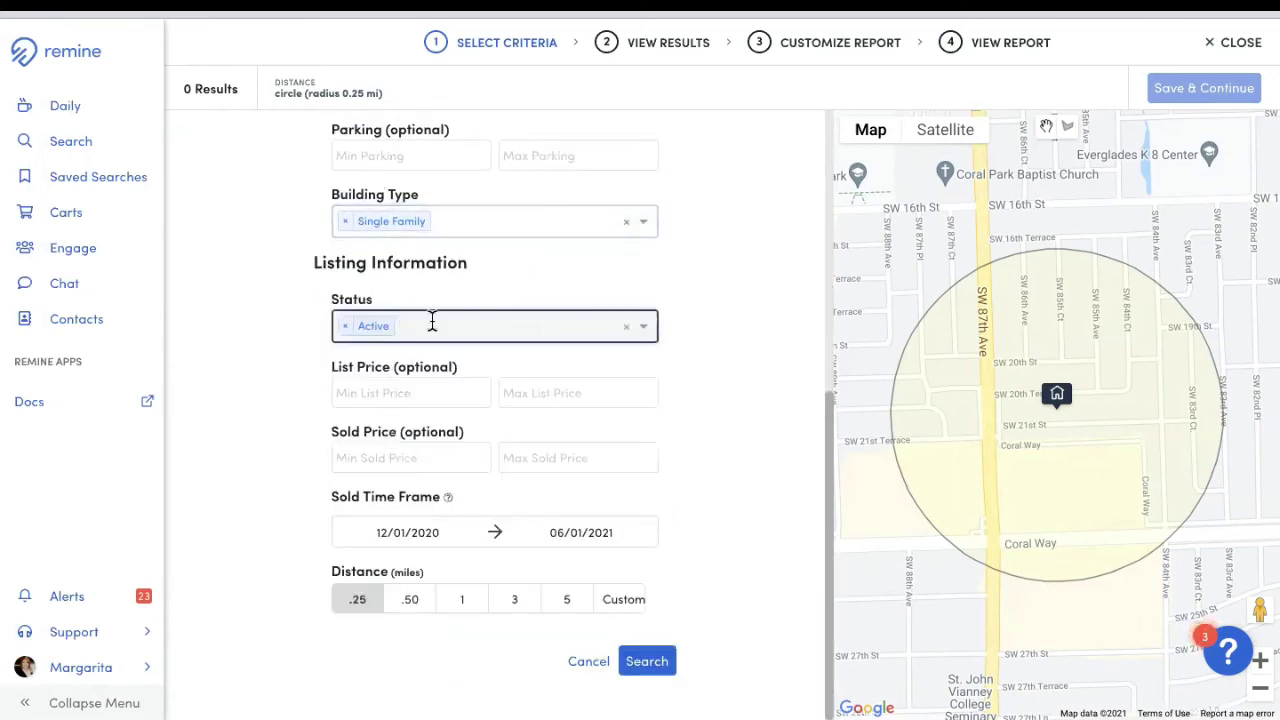
left_click(431, 322)
left_click(419, 437)
left_click(534, 322)
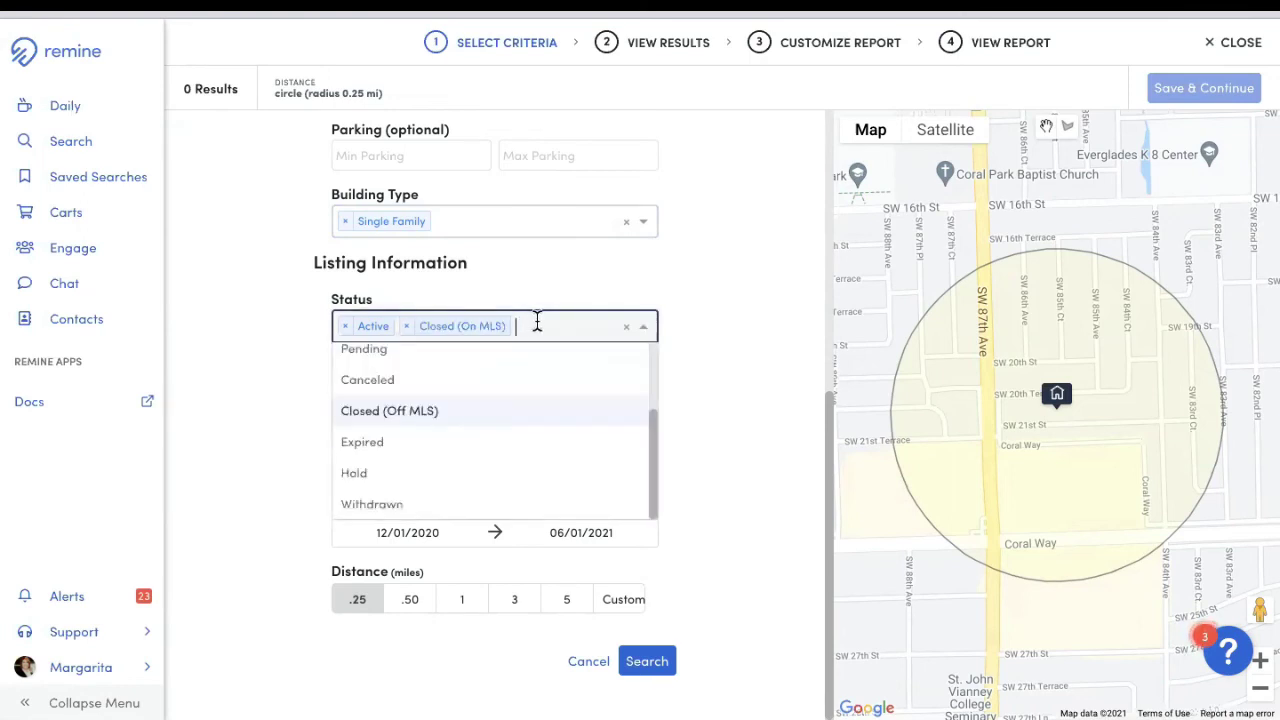
left_click(478, 410)
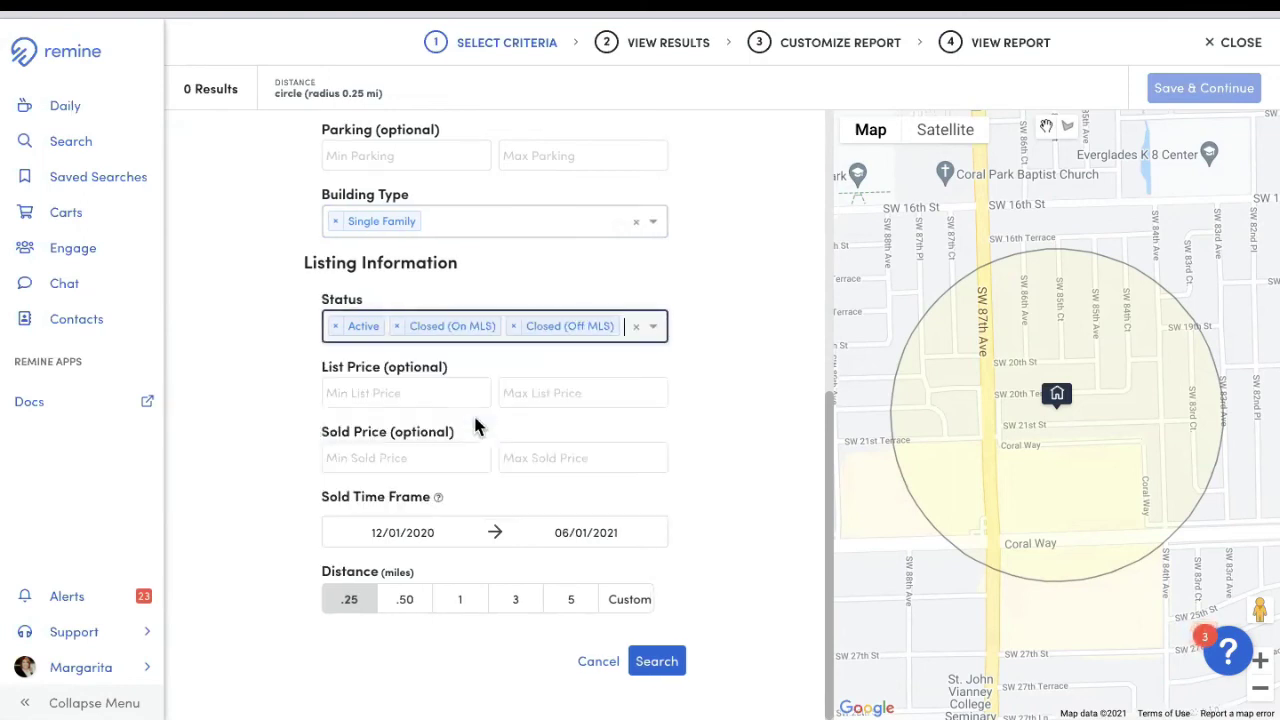
left_click(649, 337)
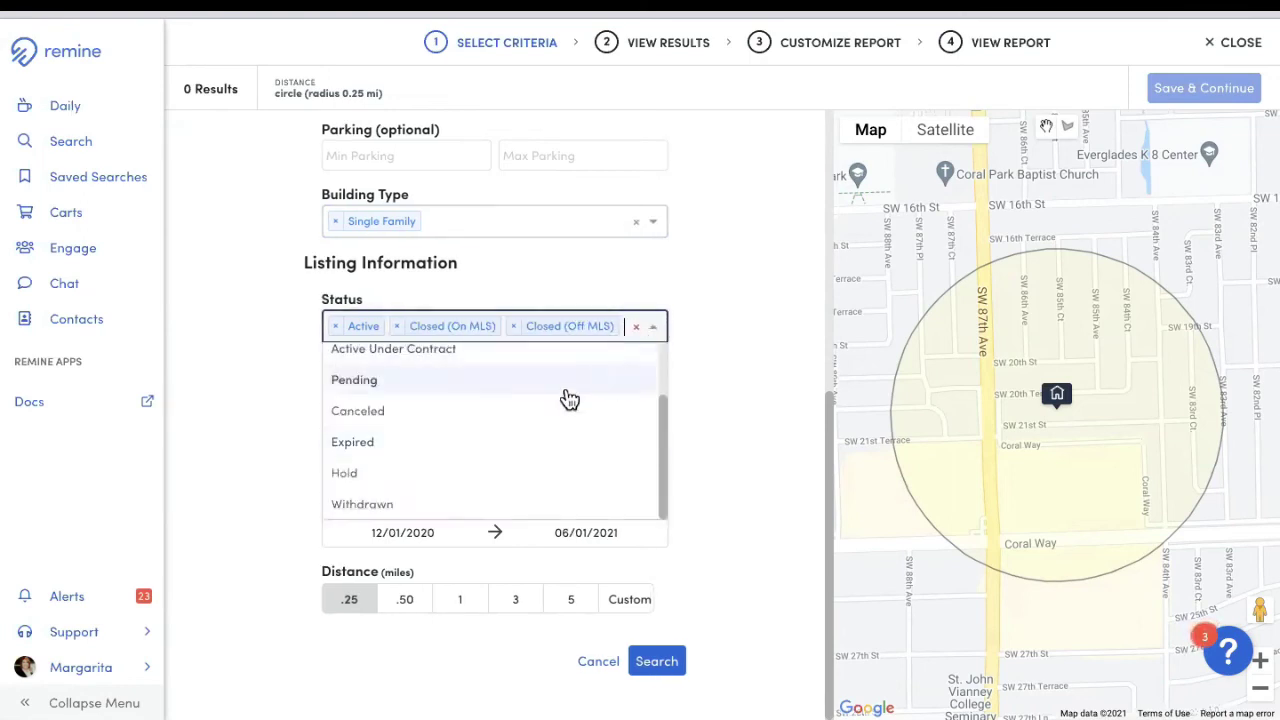
left_click(468, 356)
left_click(506, 349)
left_click(426, 412)
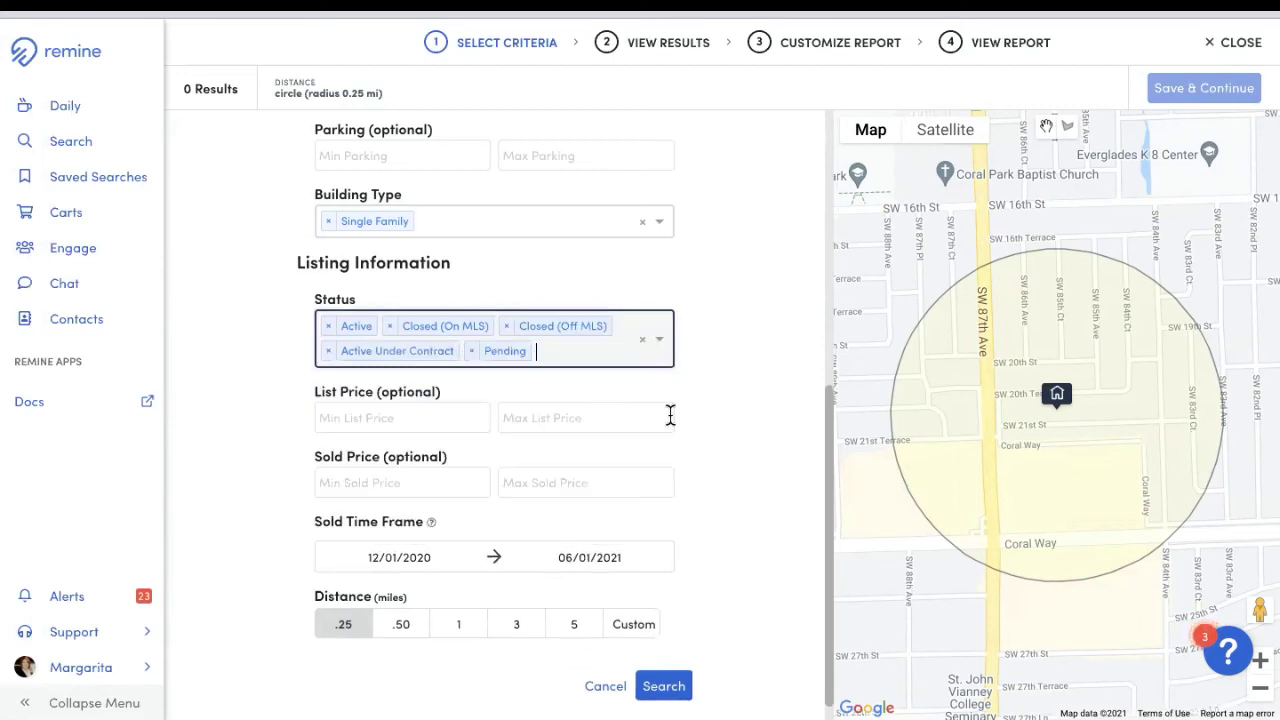
Step: Set the distance to 0.50 miles and run the comparables search
scroll(745, 460, "down", 1)
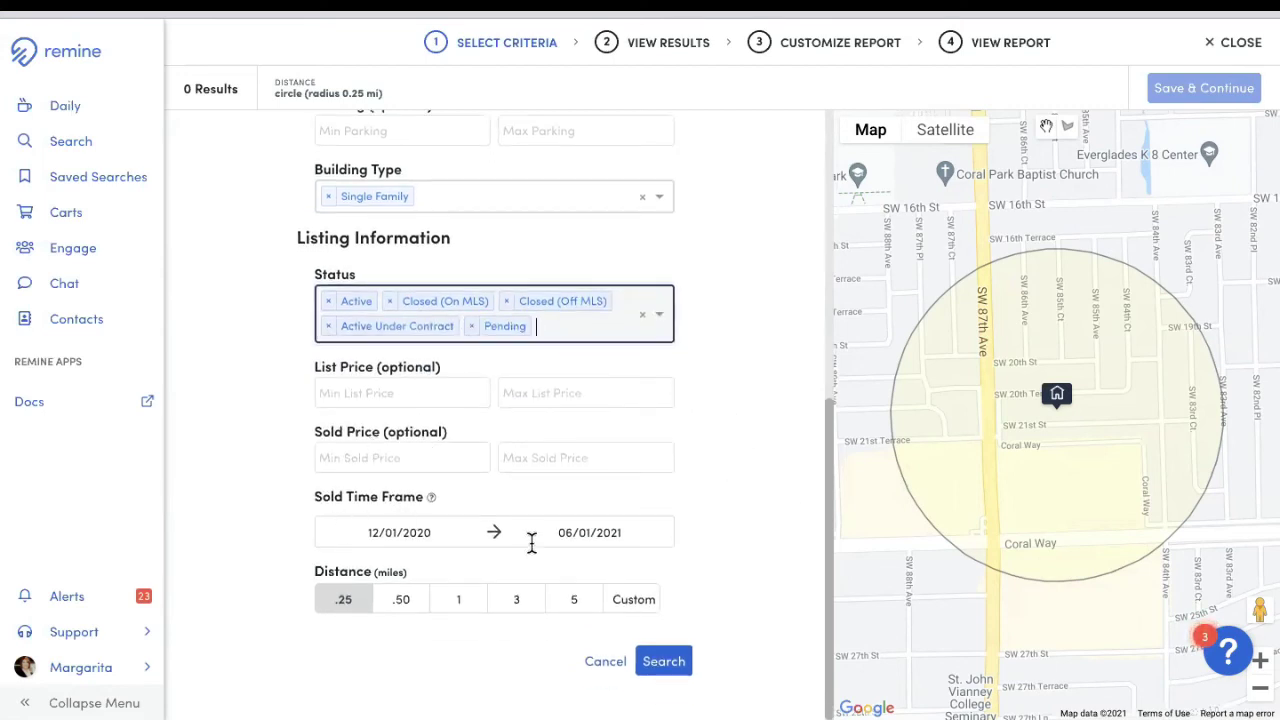
left_click(404, 601)
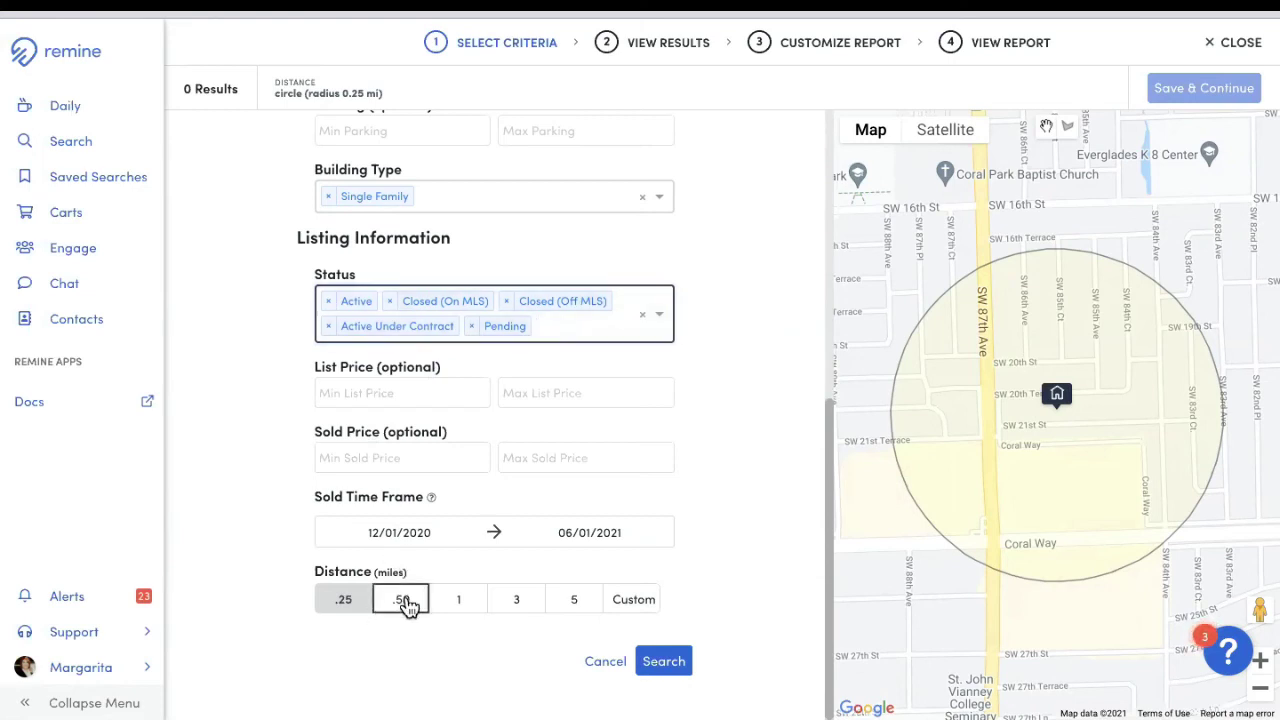
left_click(662, 665)
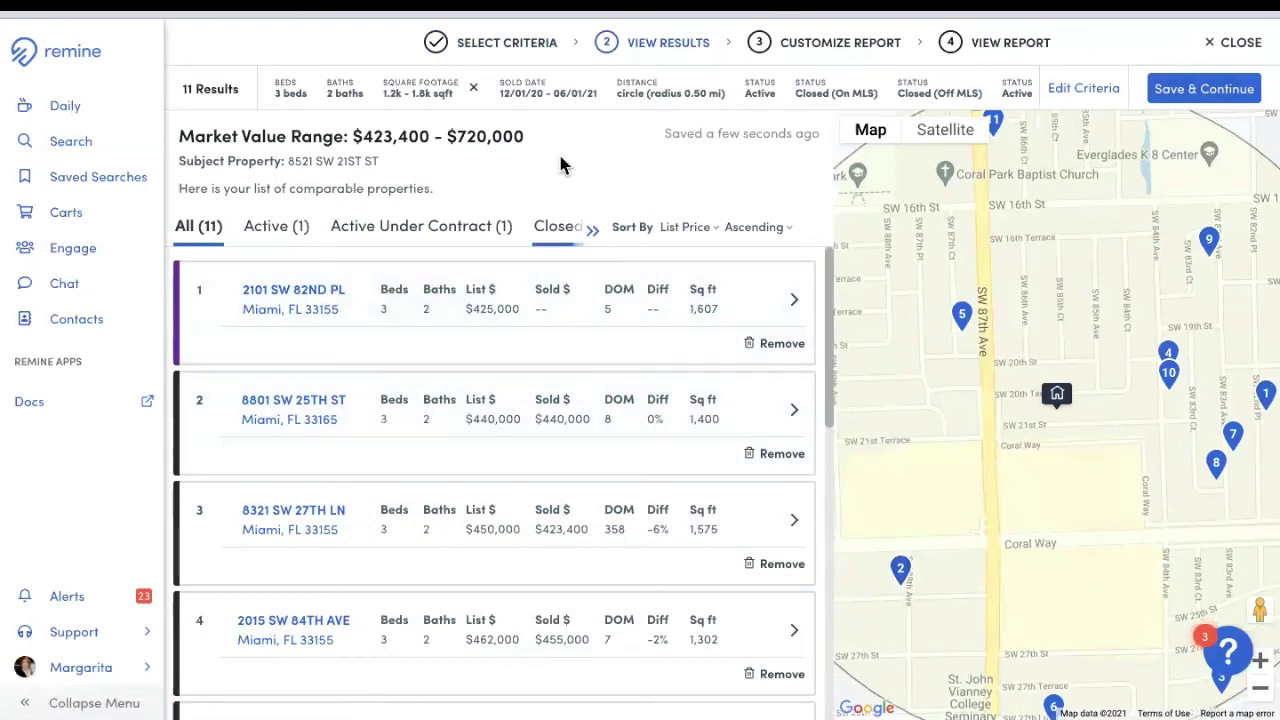
Step: Save the 11 comparables and accept the default report customization
left_click(1235, 96)
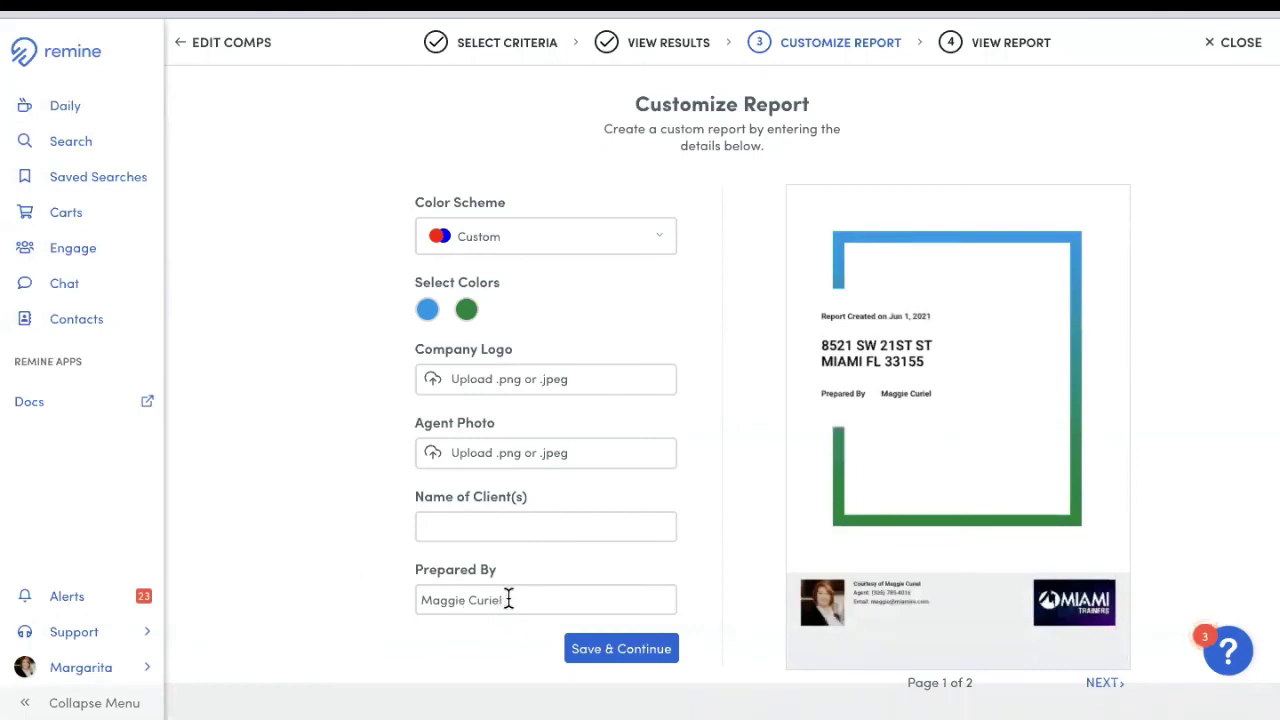
left_click(621, 649)
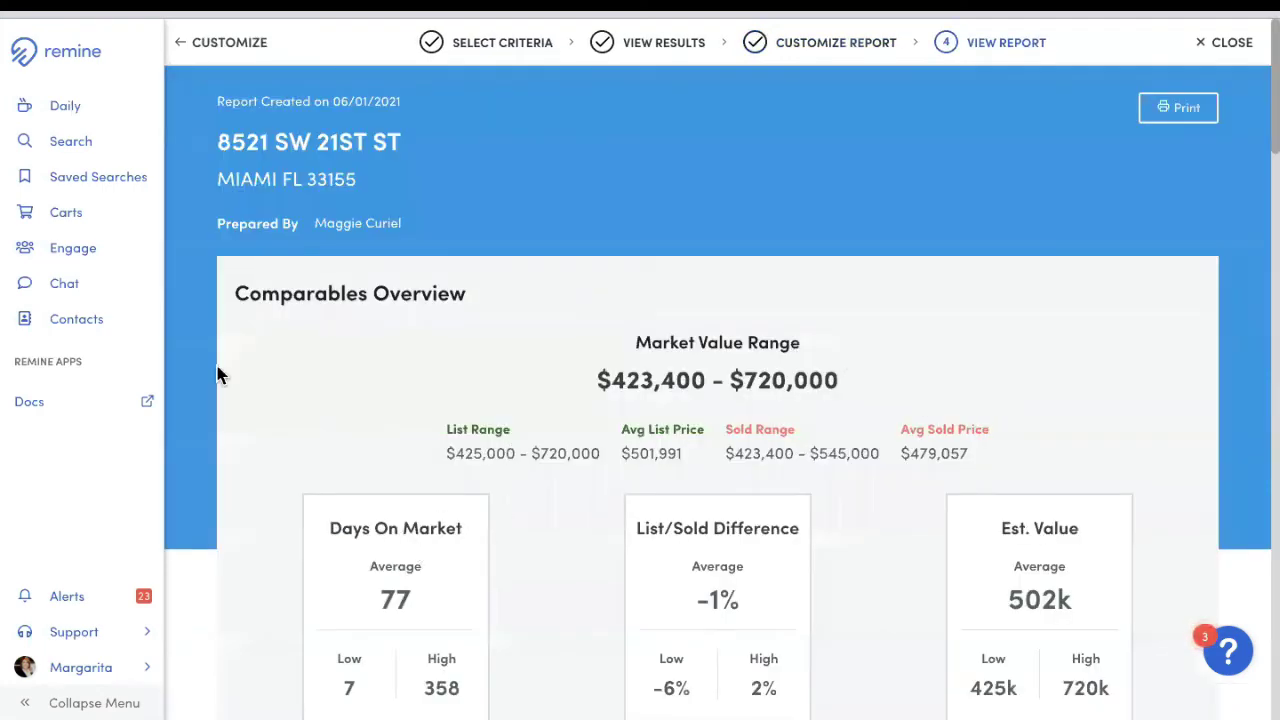
scroll(1016, 468, "down", 6)
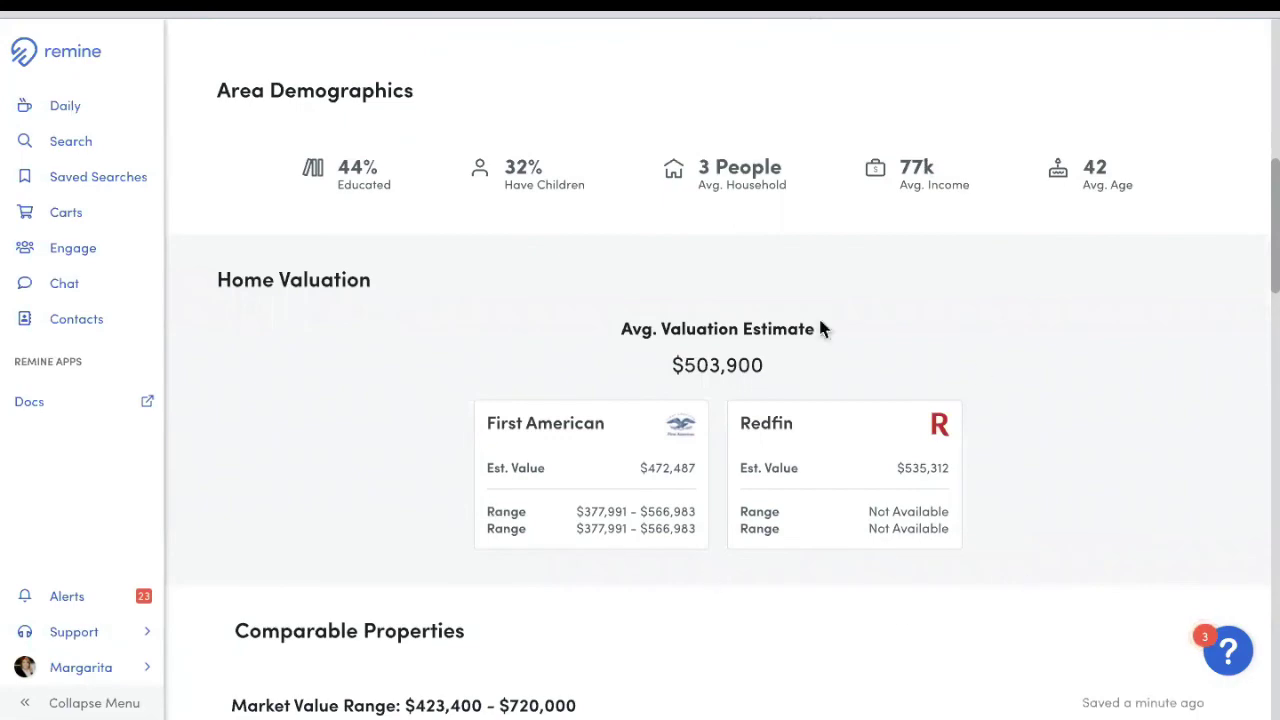
scroll(591, 530, "down", 5)
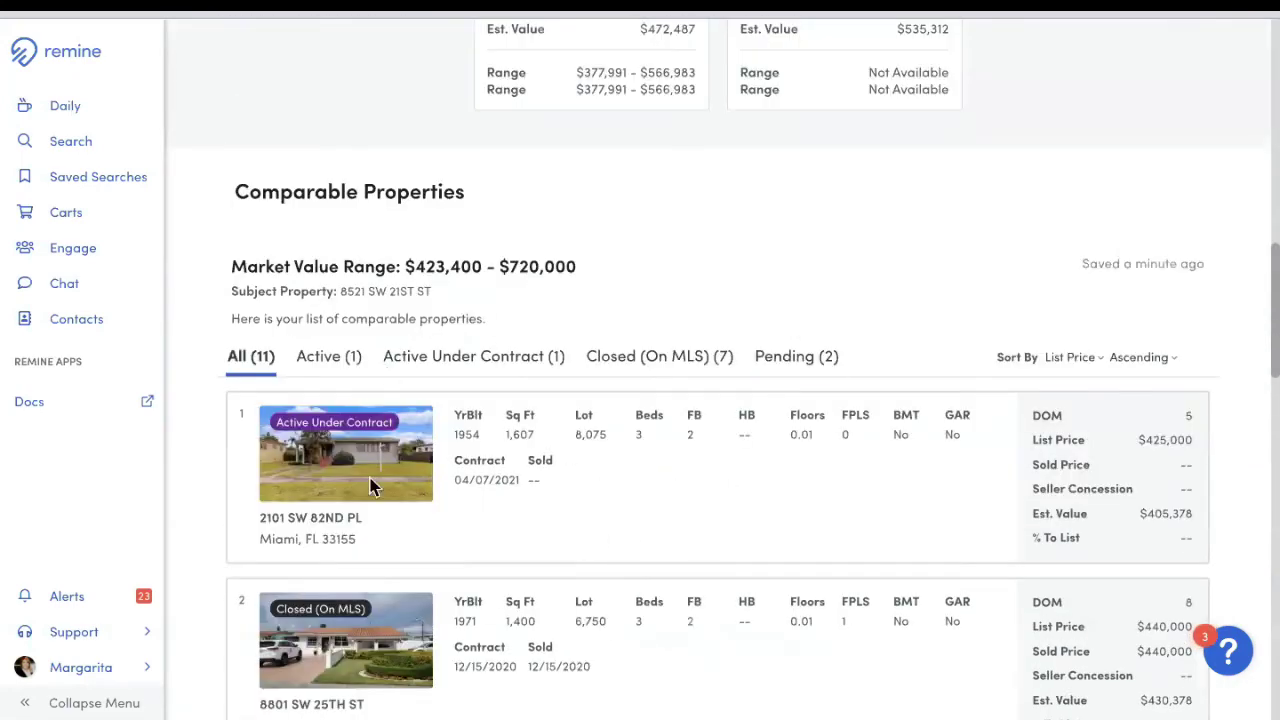
scroll(695, 550, "down", 18)
scroll(694, 541, "up", 4)
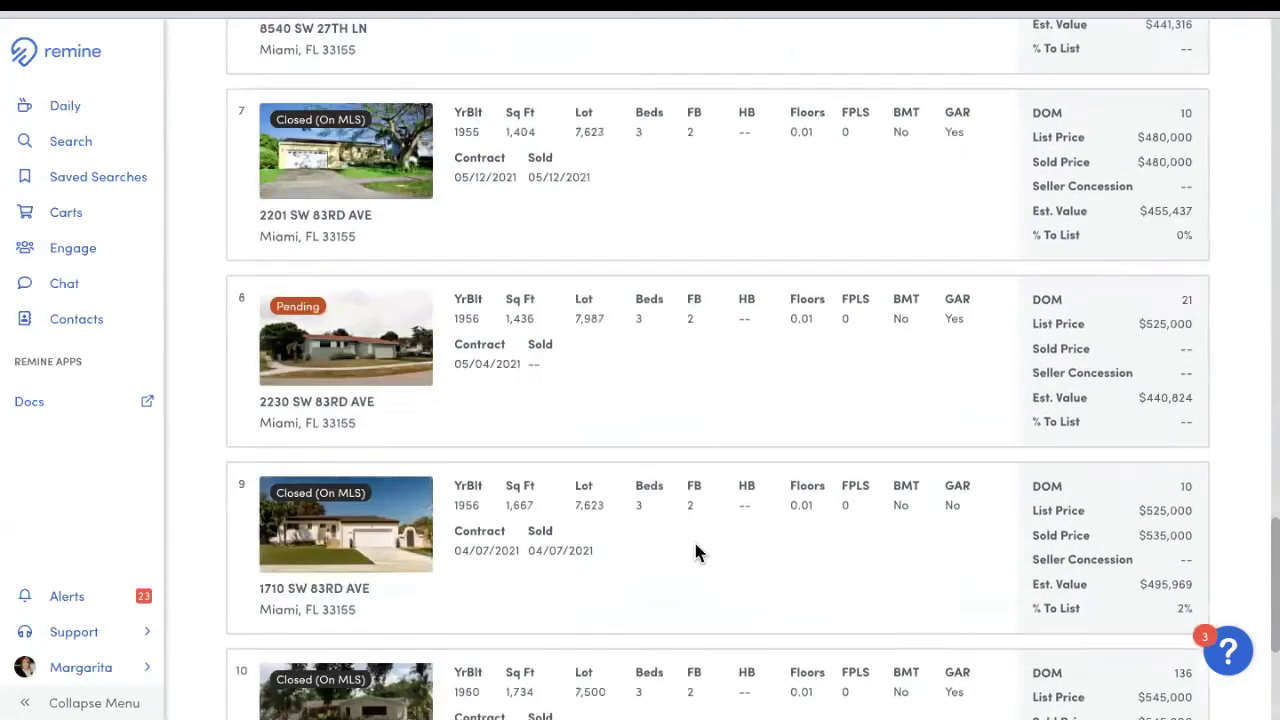
scroll(697, 553, "up", 20)
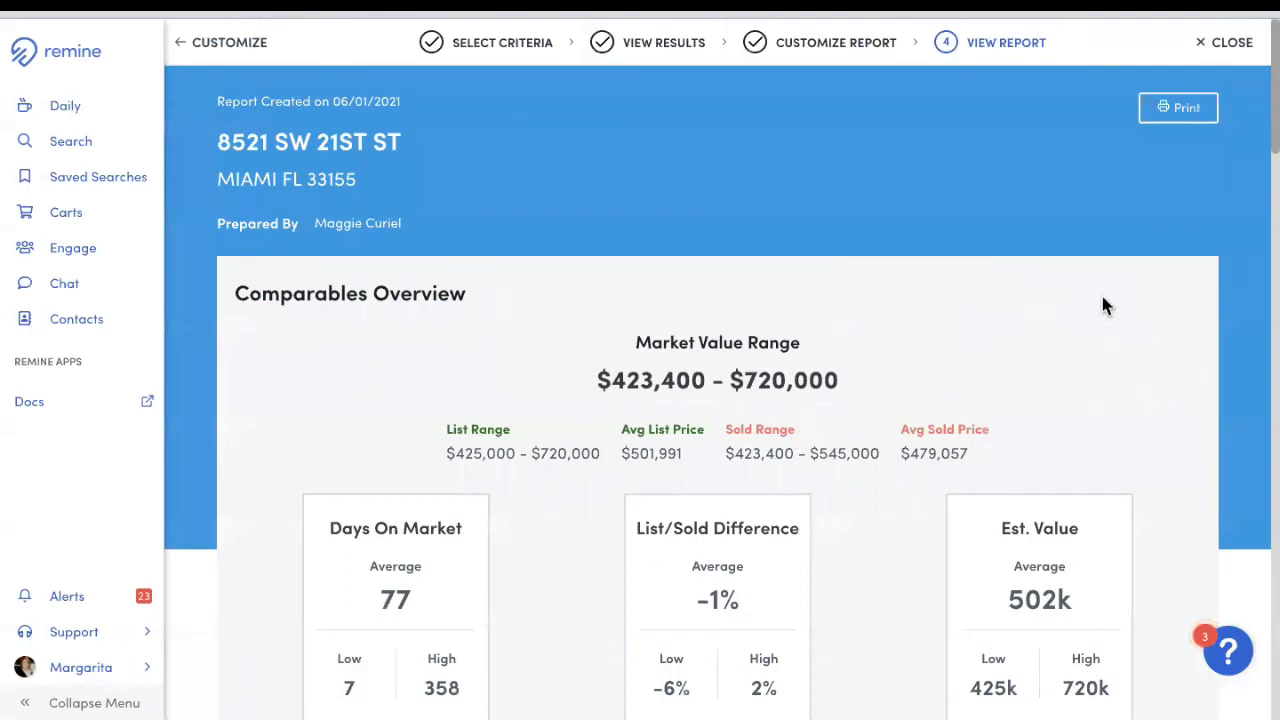
left_click(1197, 114)
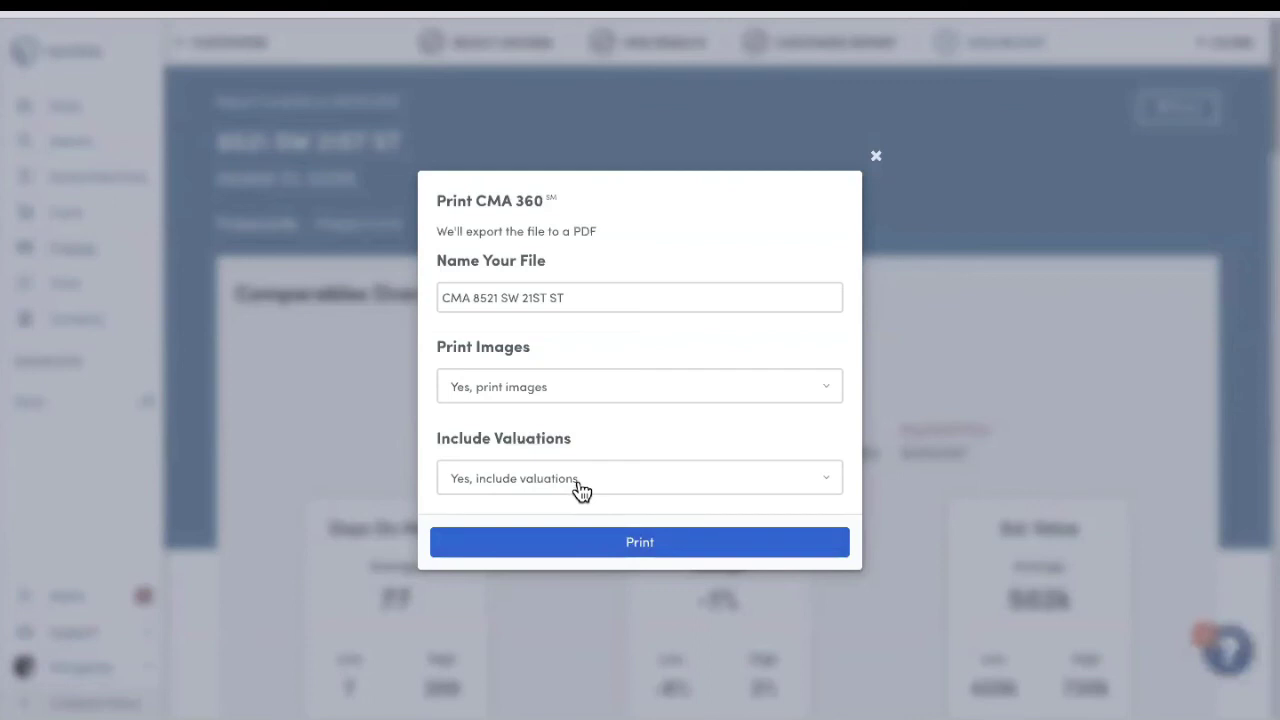
left_click(656, 552)
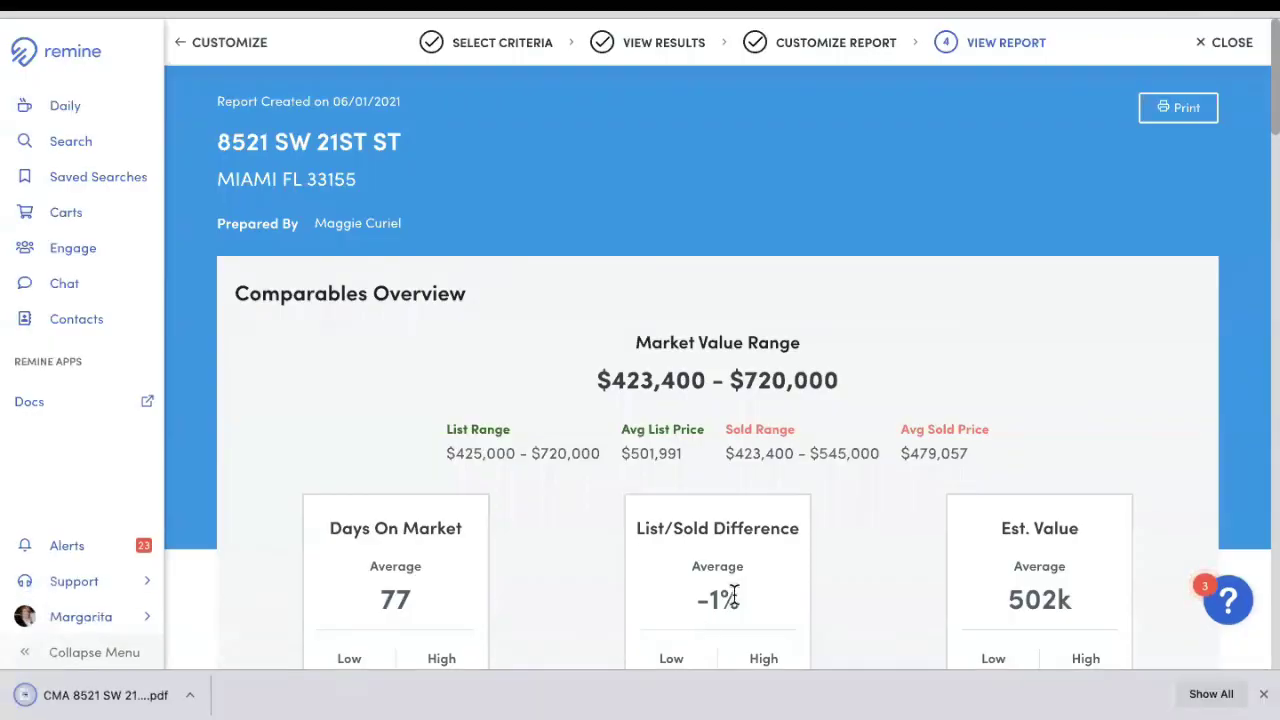
left_click(20, 695)
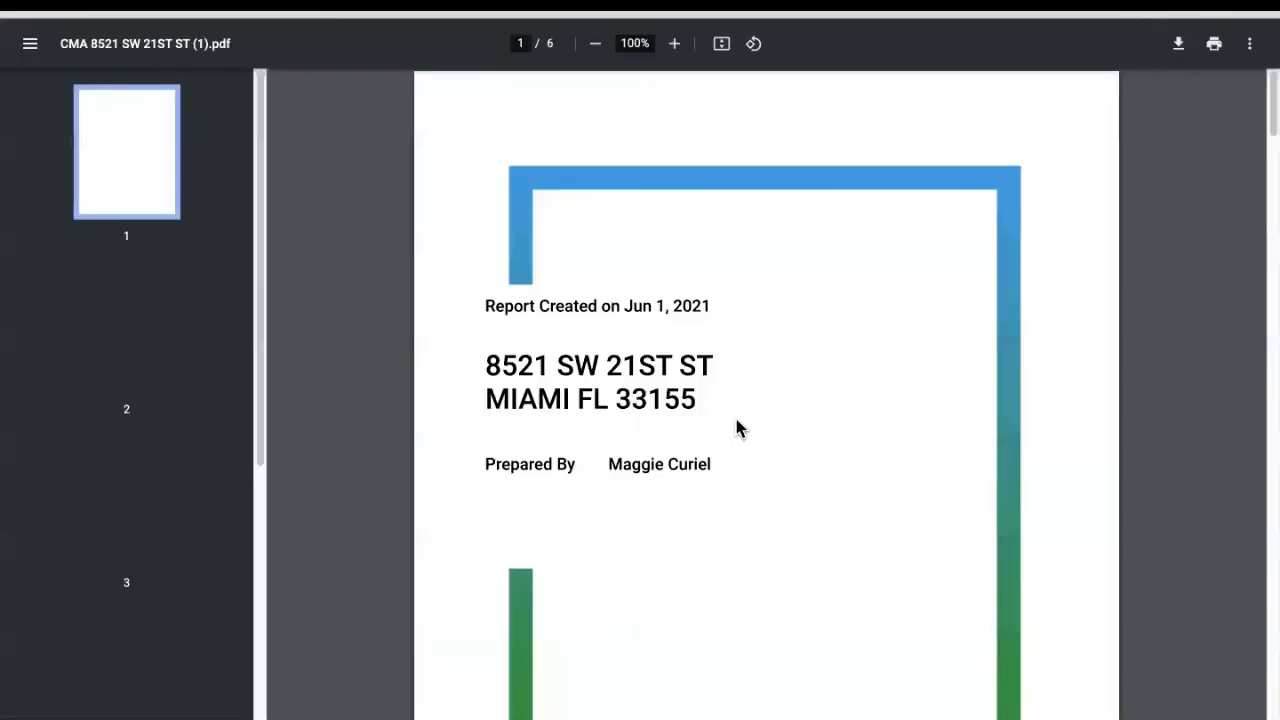
Step: Scroll through all six PDF pages, close the viewer, and go to the Daily dashboard
scroll(926, 410, "down", 7)
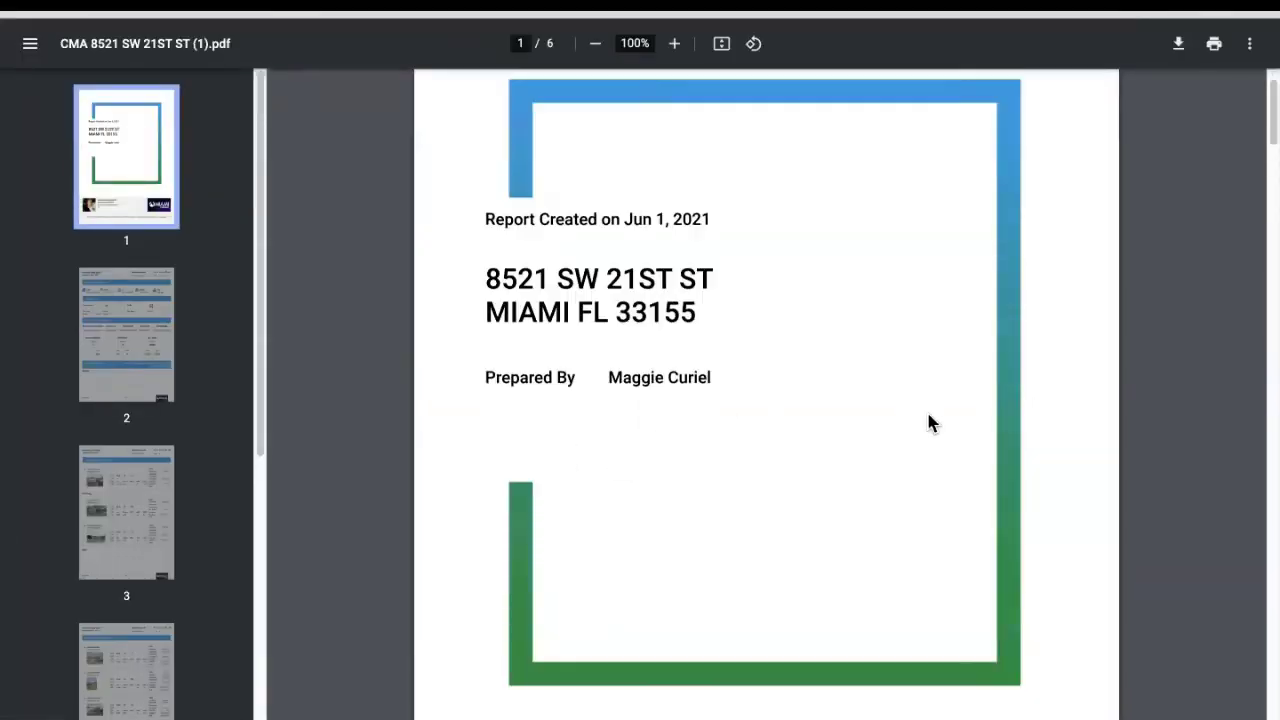
scroll(933, 417, "down", 1)
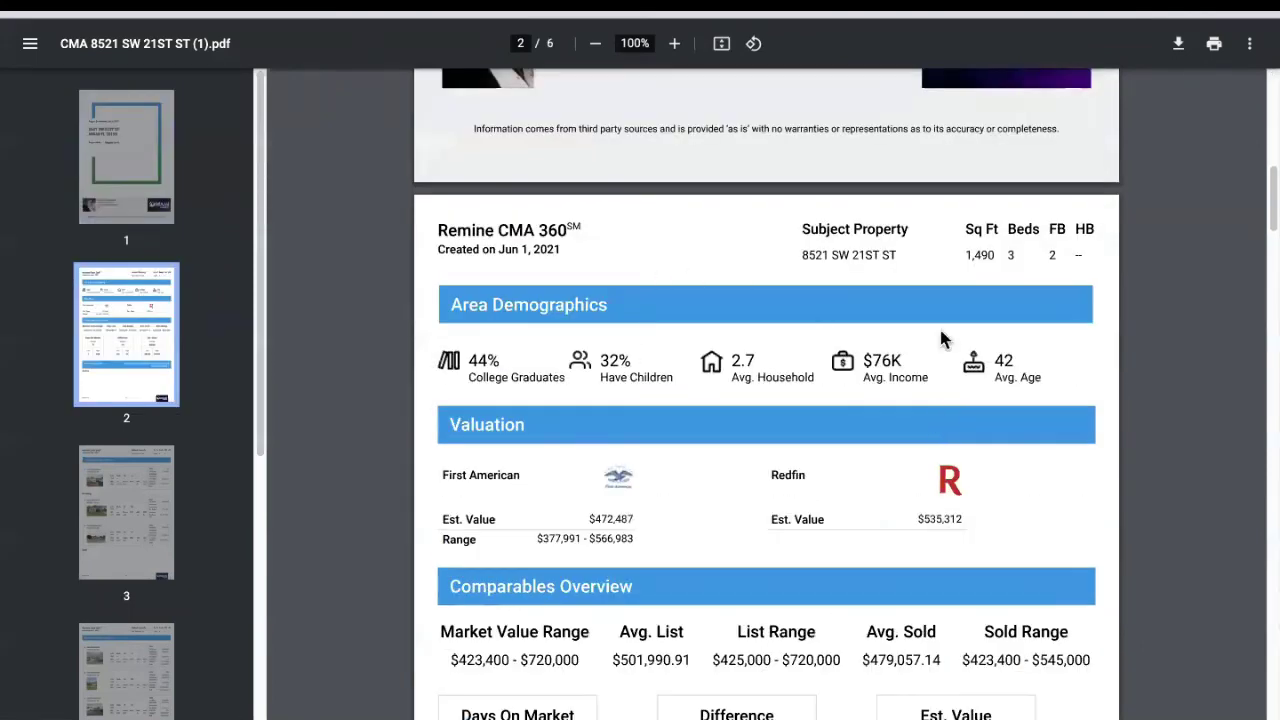
scroll(476, 366, "down", 1)
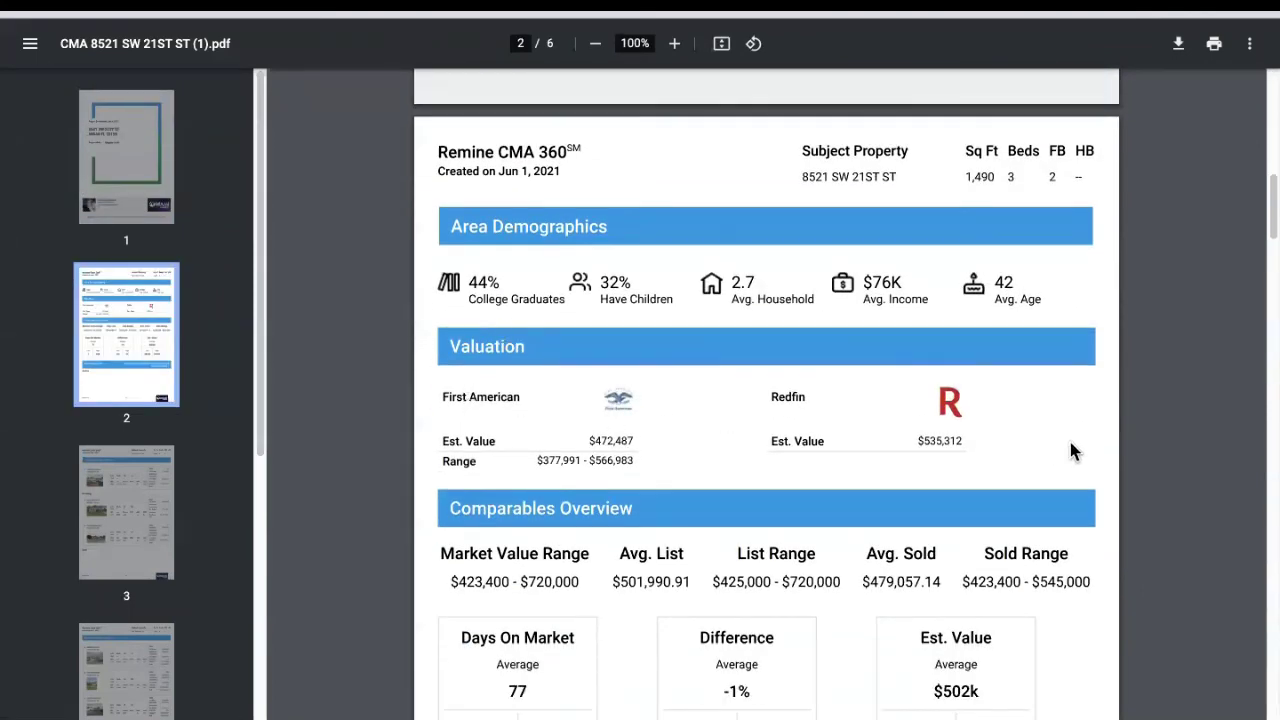
scroll(871, 486, "down", 4)
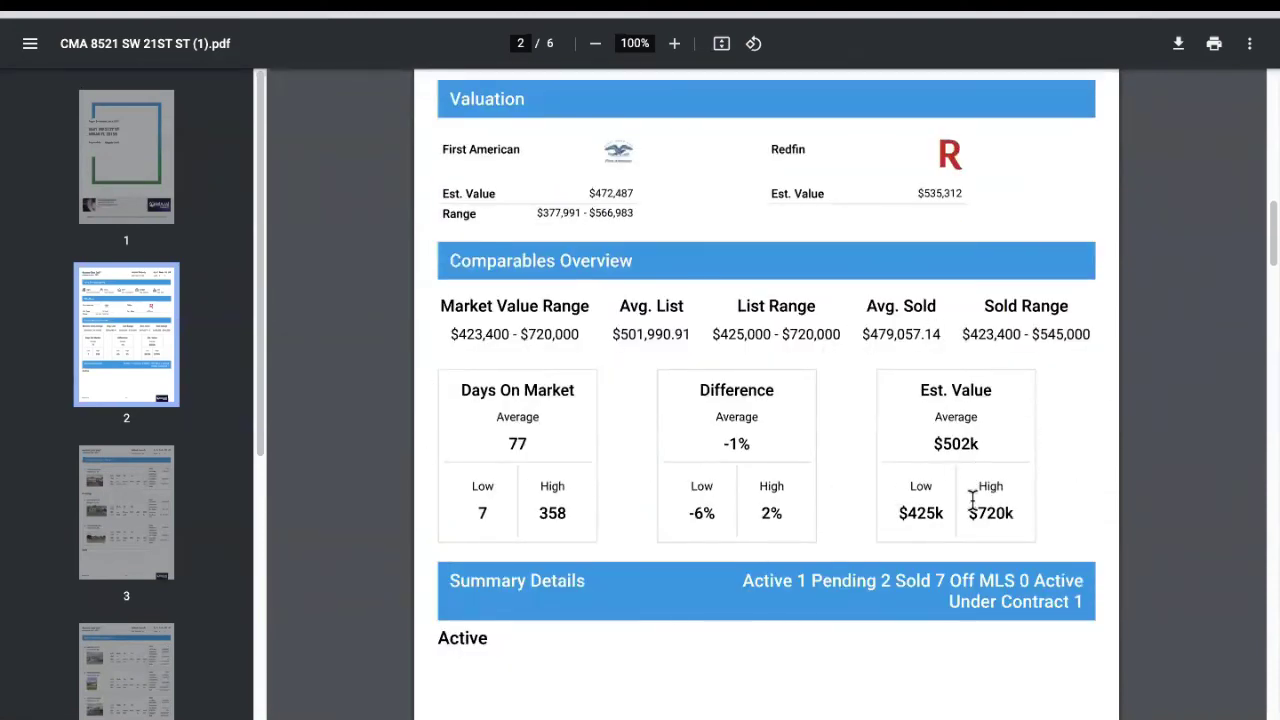
scroll(977, 500, "down", 1)
scroll(977, 500, "down", 10)
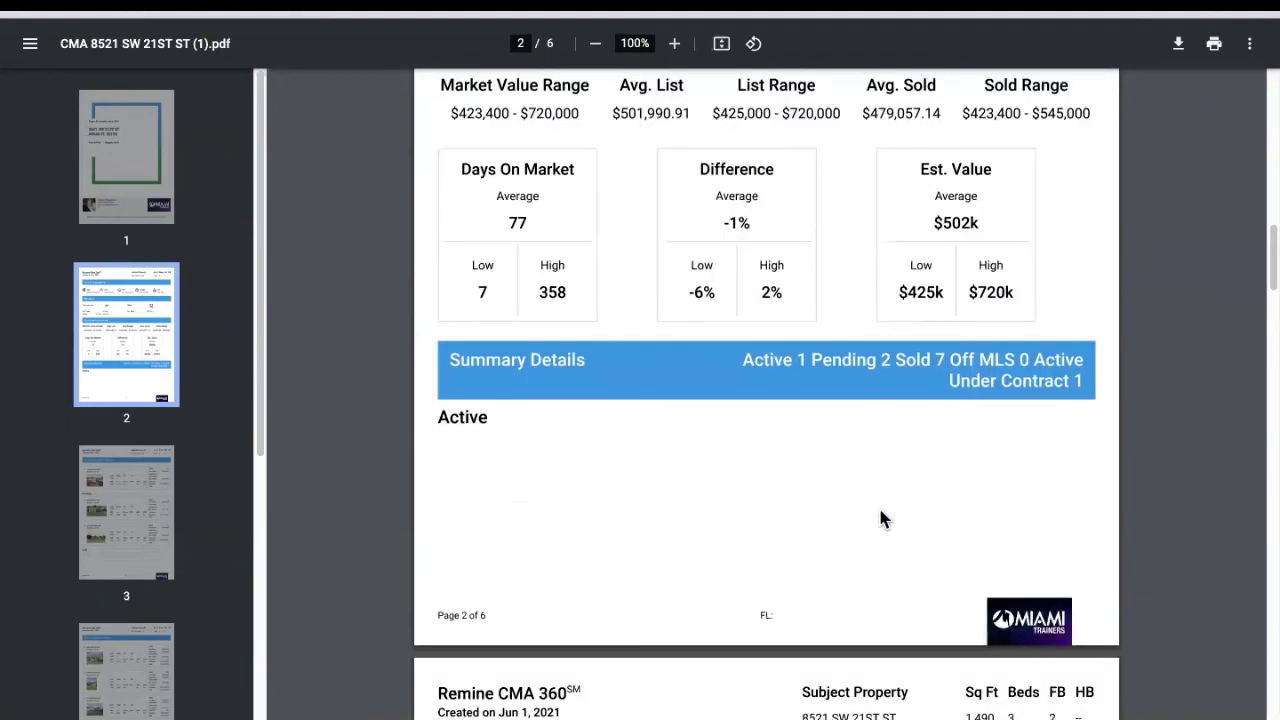
scroll(877, 584, "down", 13)
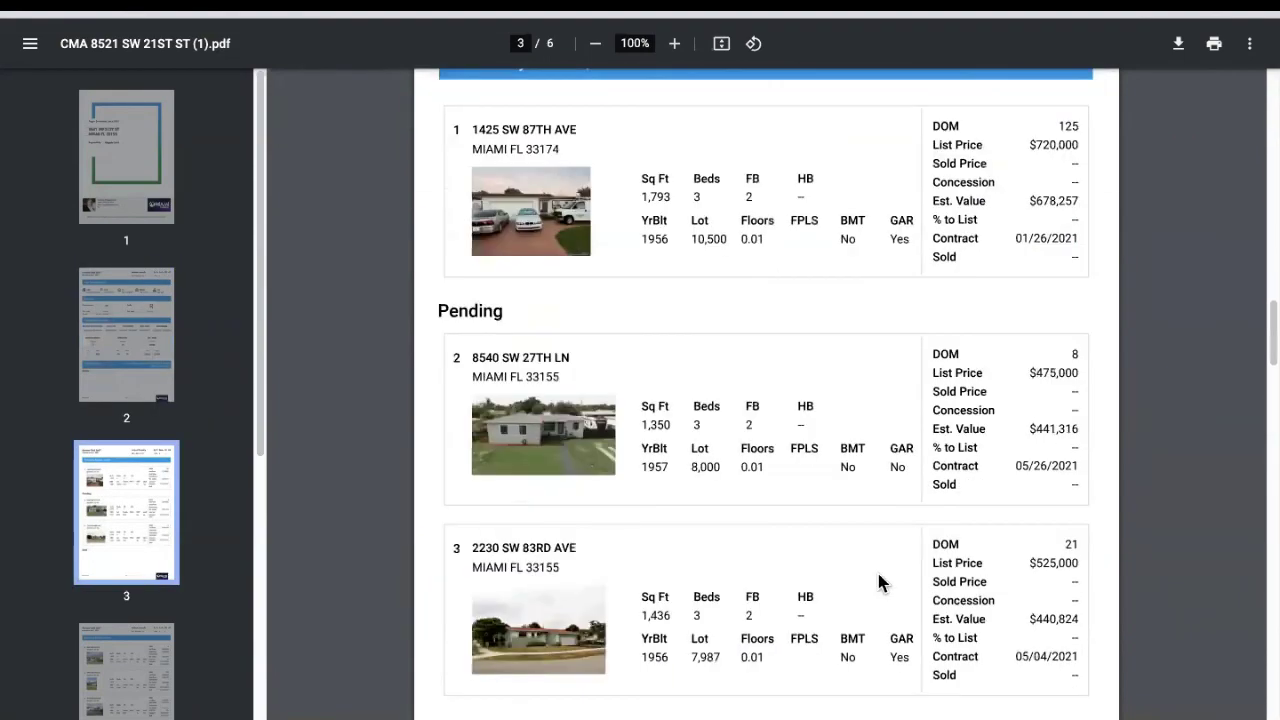
scroll(898, 598, "down", 19)
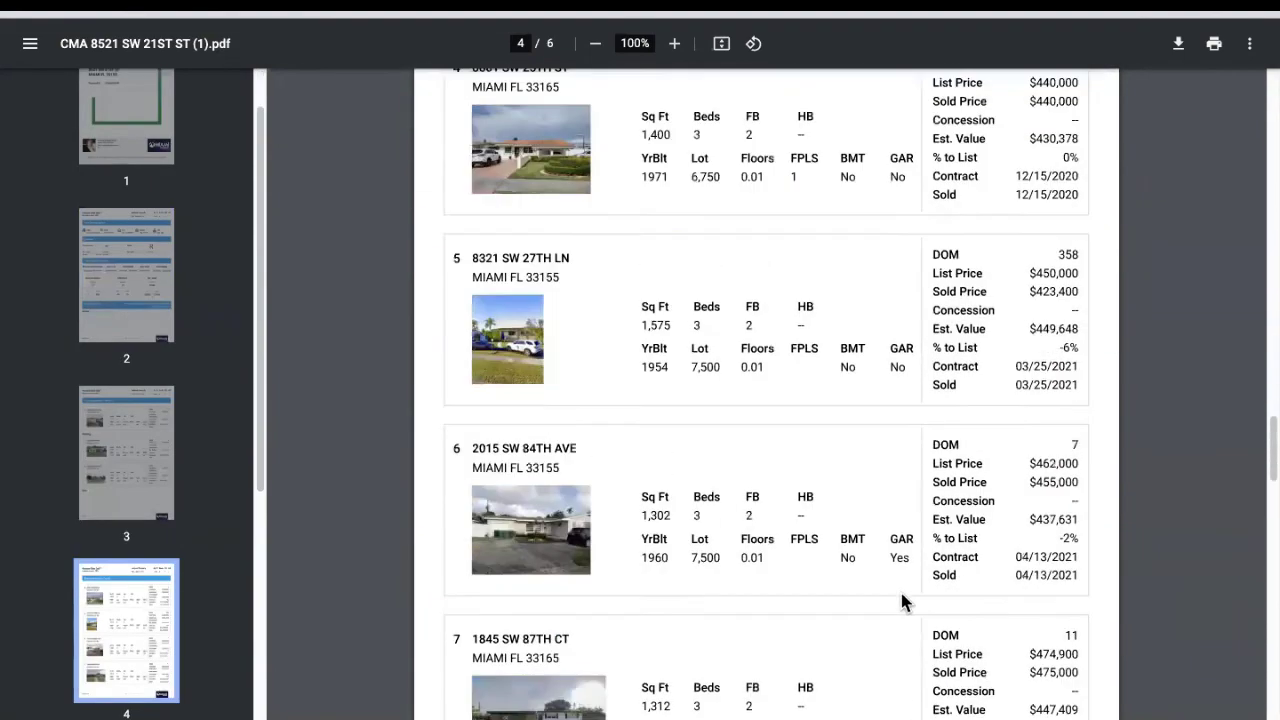
scroll(903, 598, "down", 20)
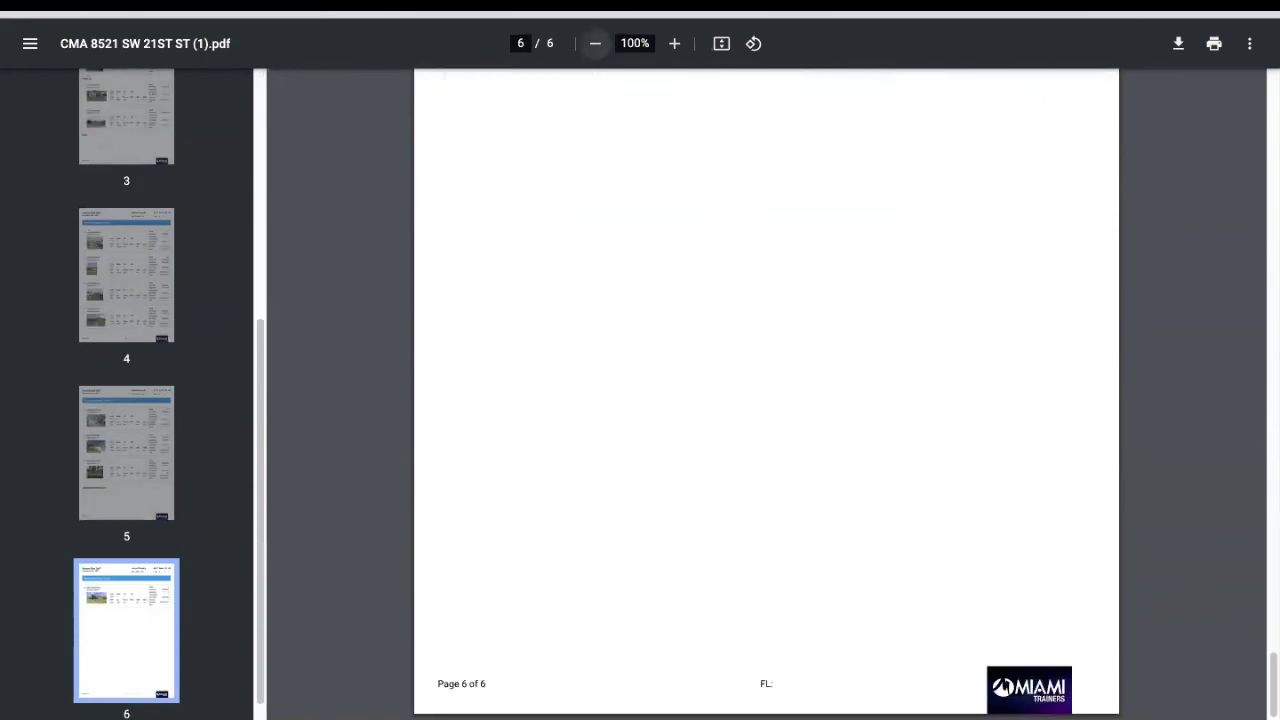
key("ctrl+w")
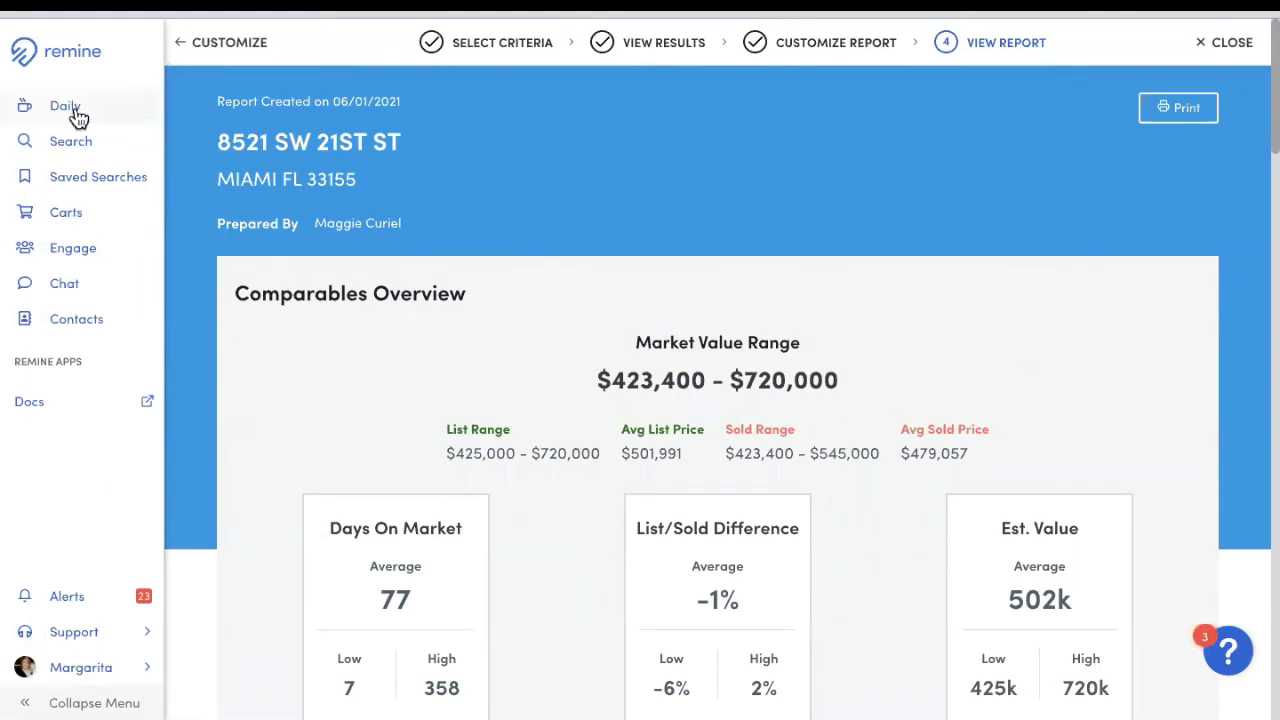
left_click(105, 118)
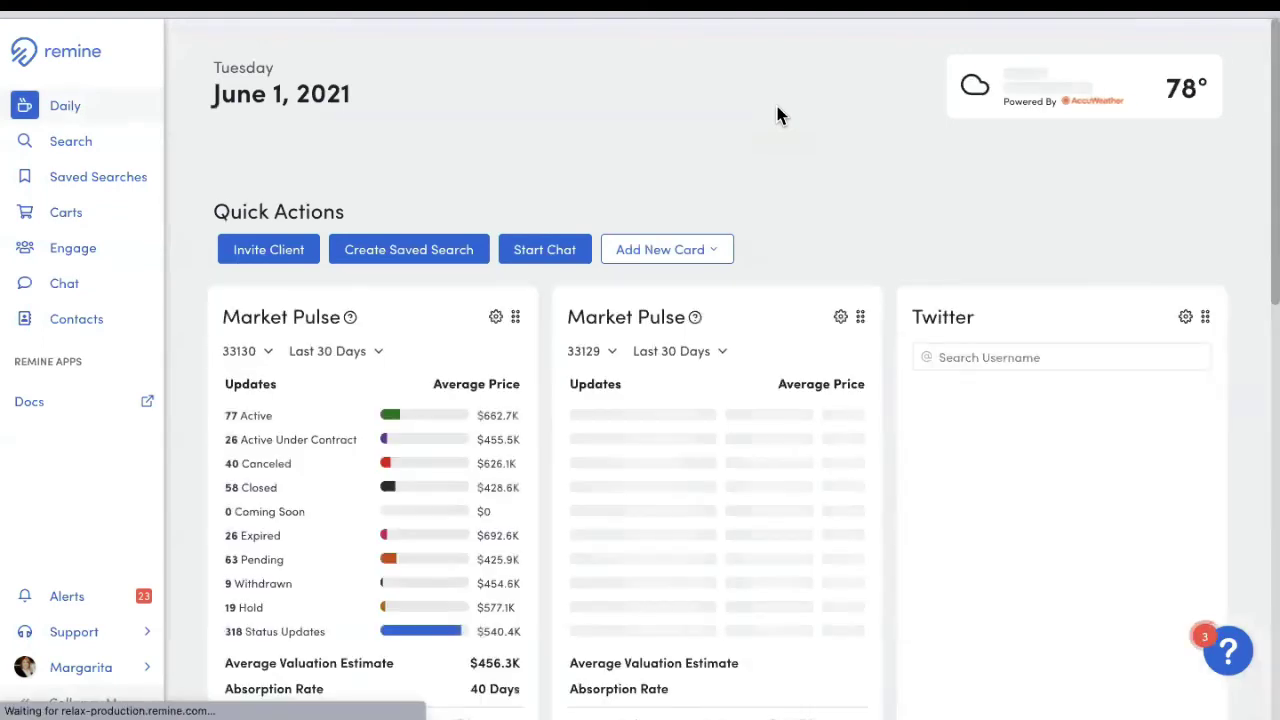